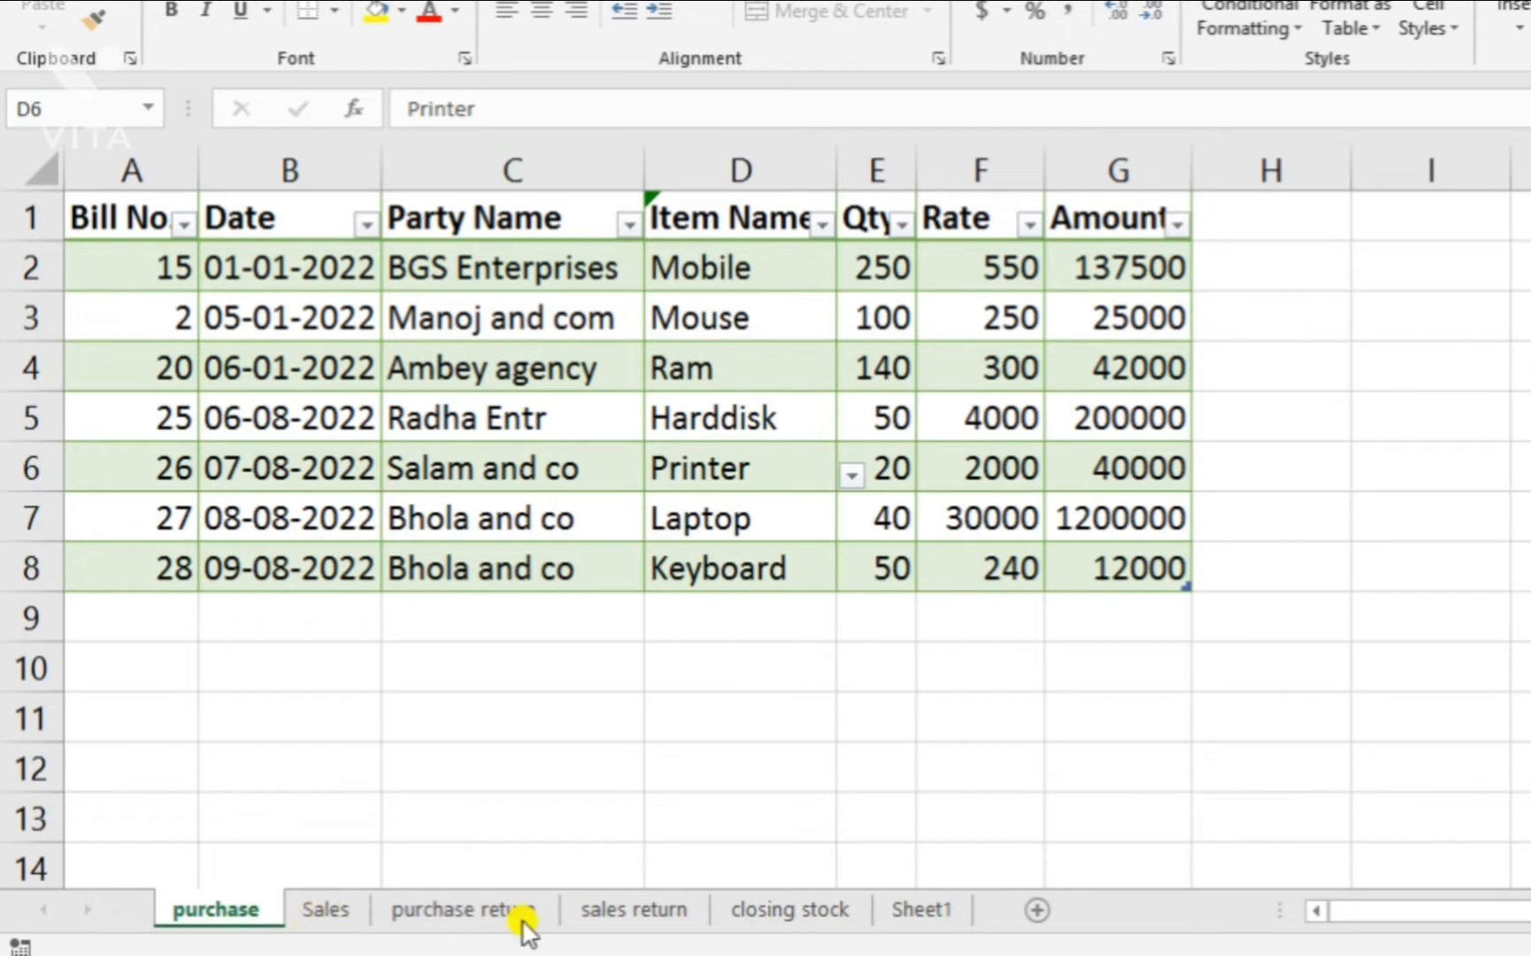
# - Look through the Sales, purchase return, sales return and closing stock sheets of the finished stock workbook
pyautogui.click(320, 912)
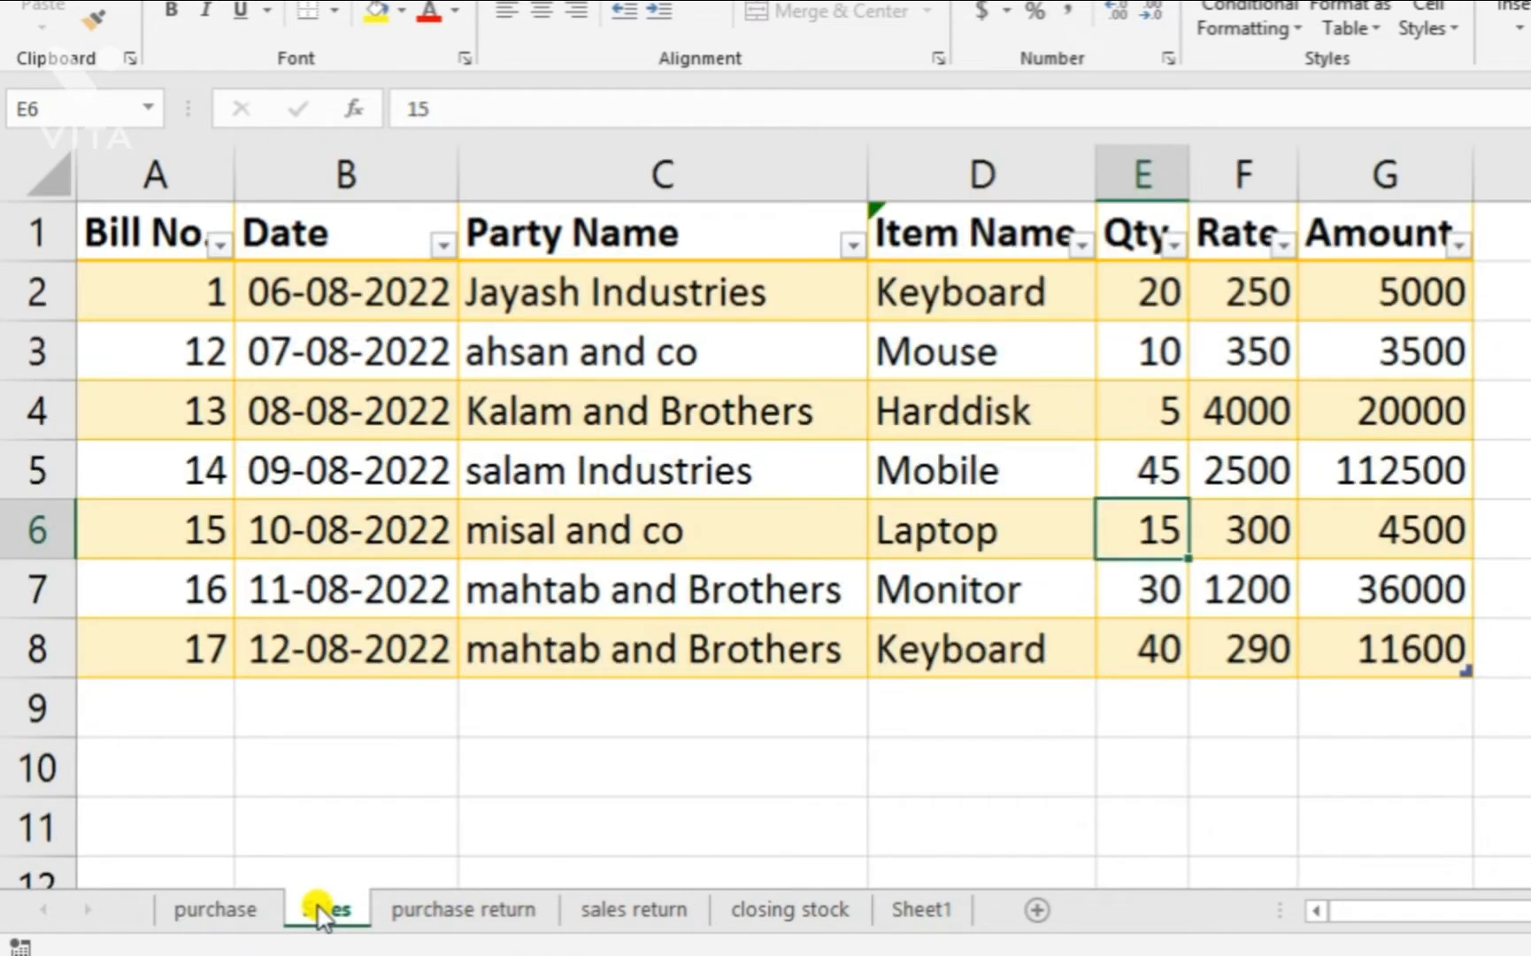
pyautogui.click(485, 914)
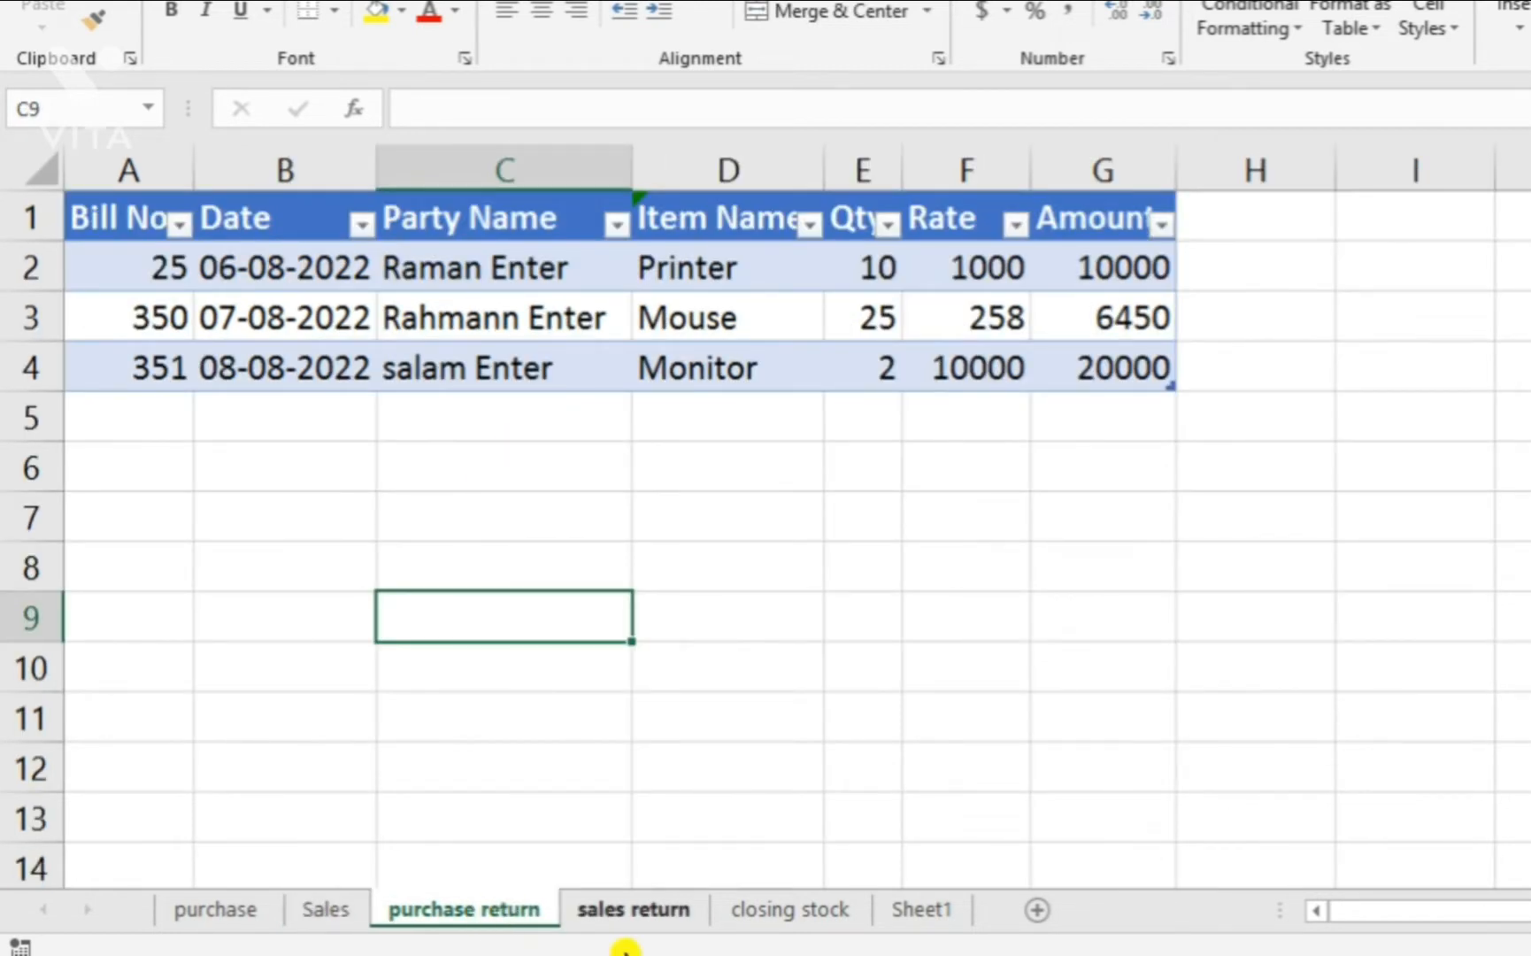
pyautogui.click(620, 910)
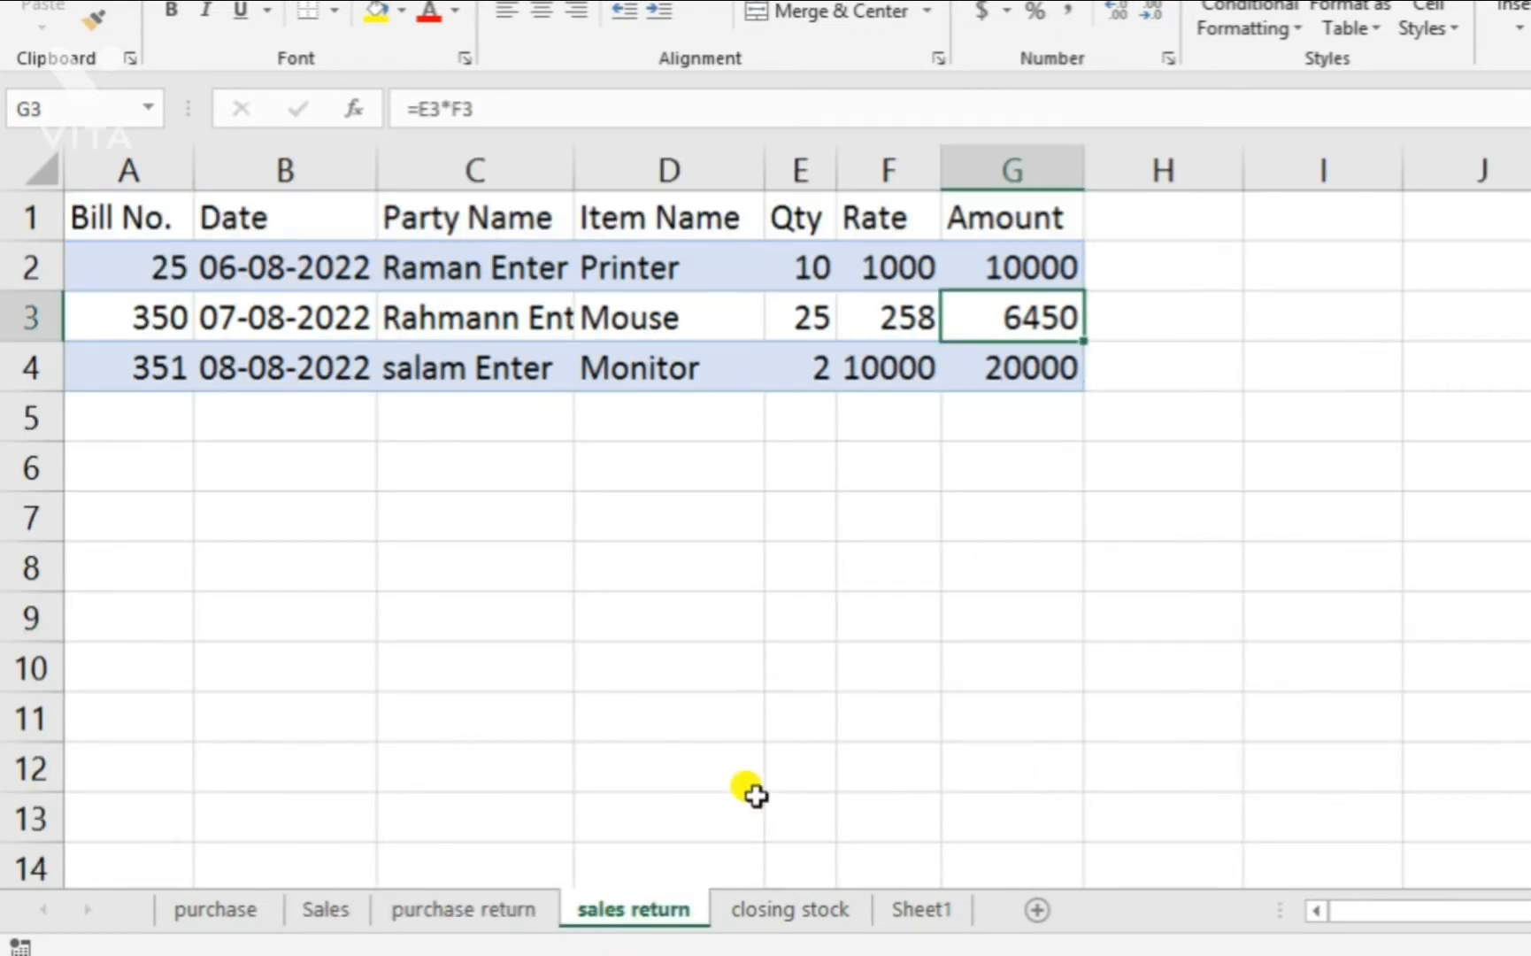
pyautogui.click(784, 919)
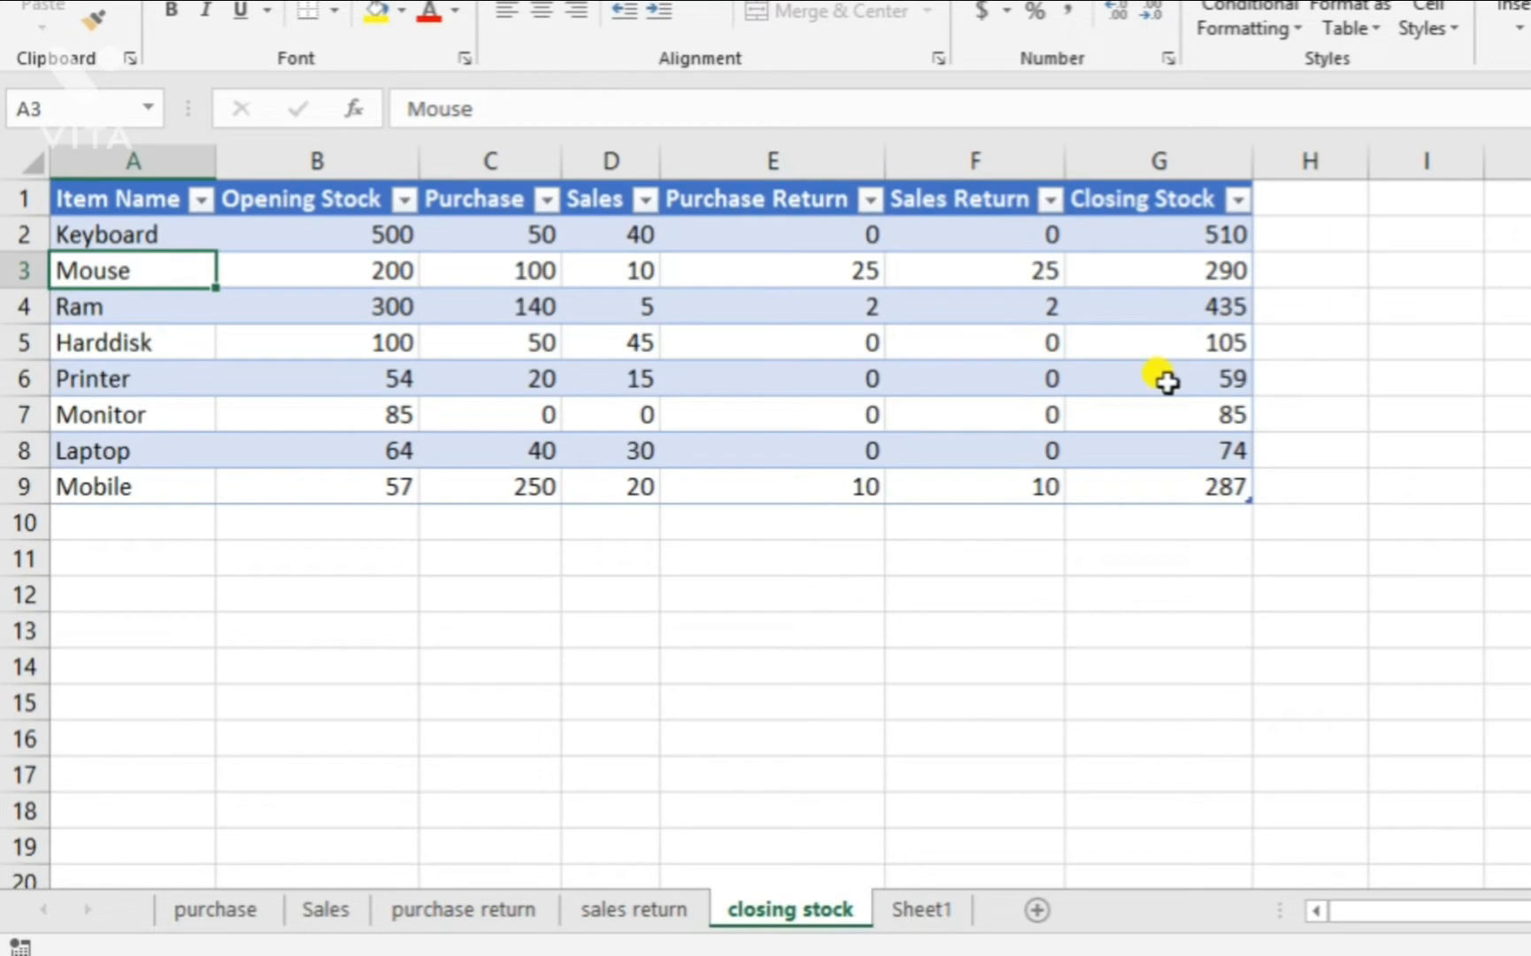
pyautogui.scroll(3, 916, 497)
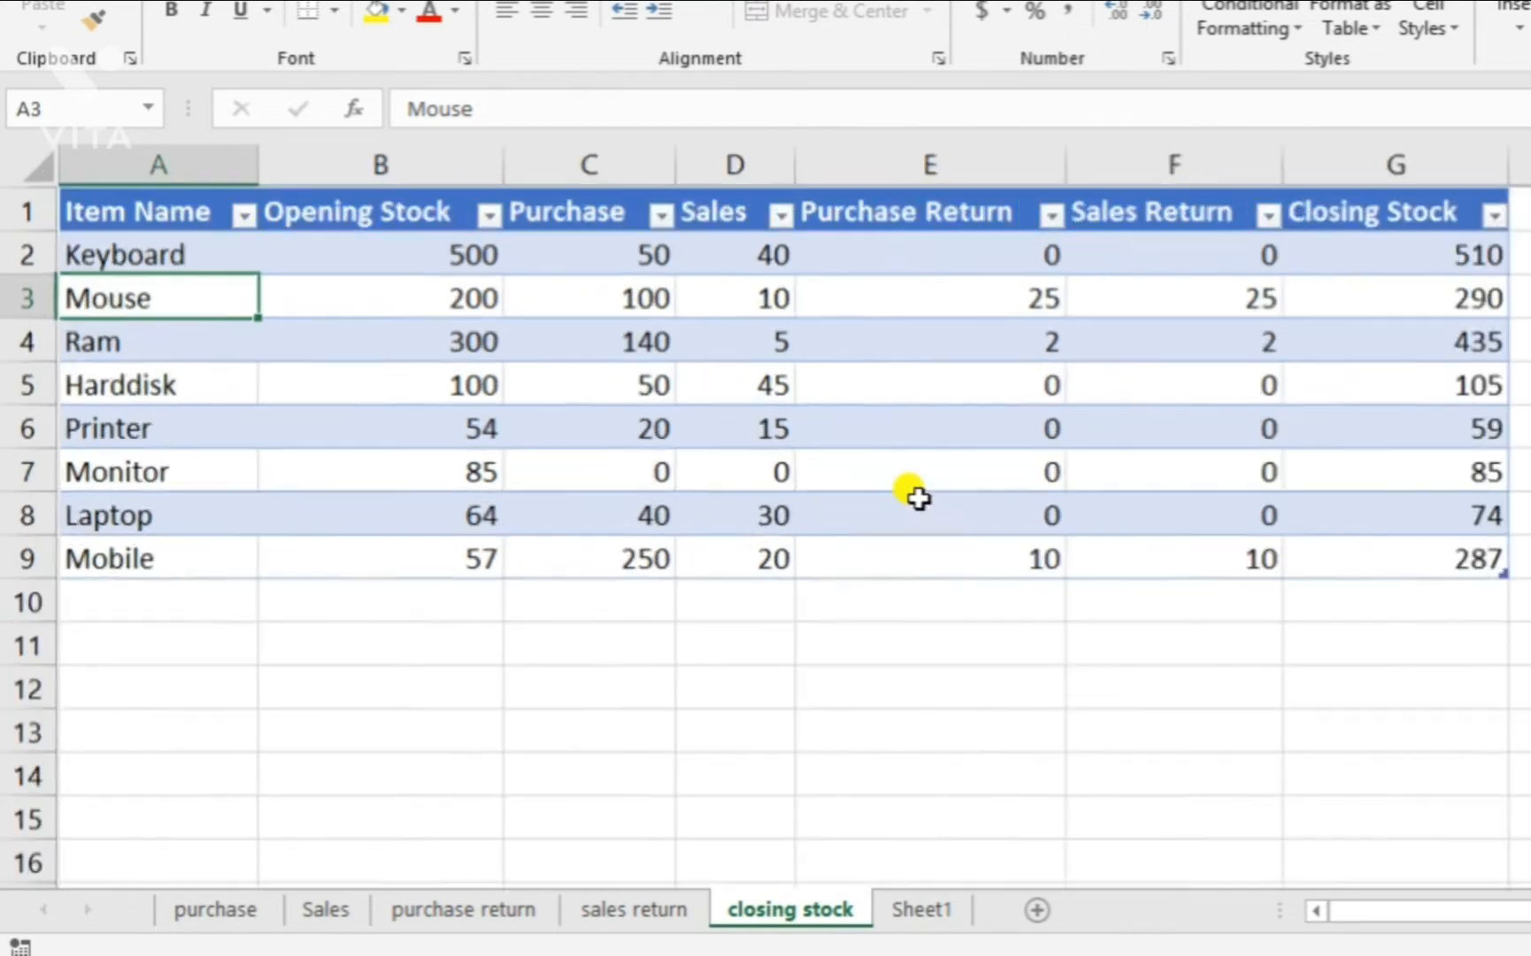
pyautogui.scroll(-2, 998, 499)
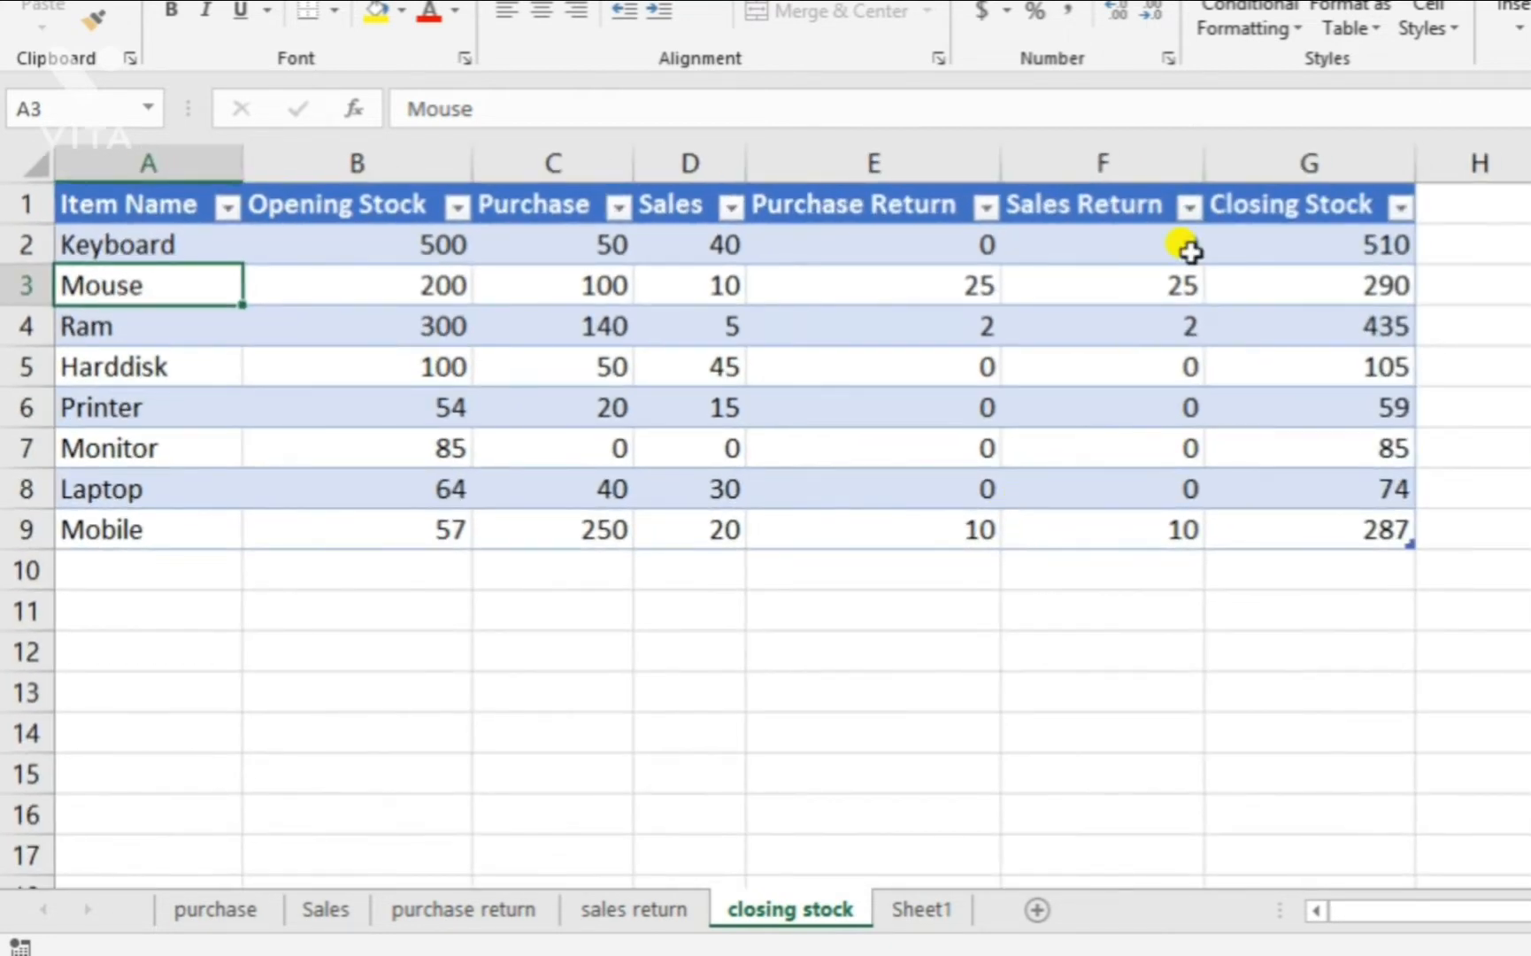
# - Examine the Closing Stock and Purchase column formulas and the purchase sheet entries they draw on
pyautogui.click(1285, 245)
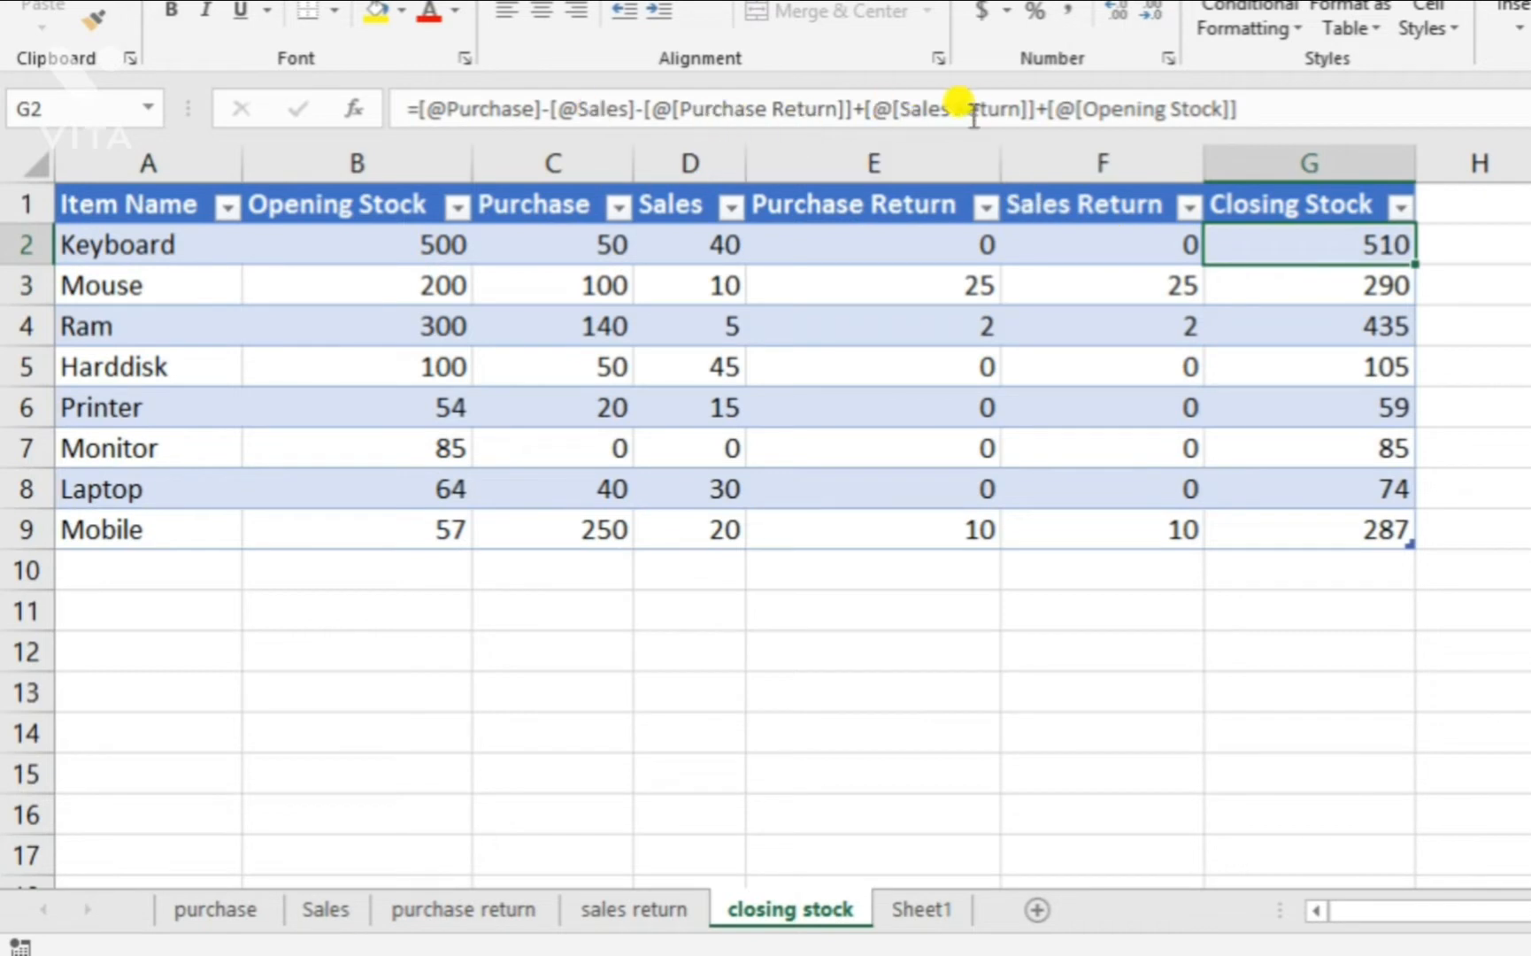
pyautogui.click(545, 363)
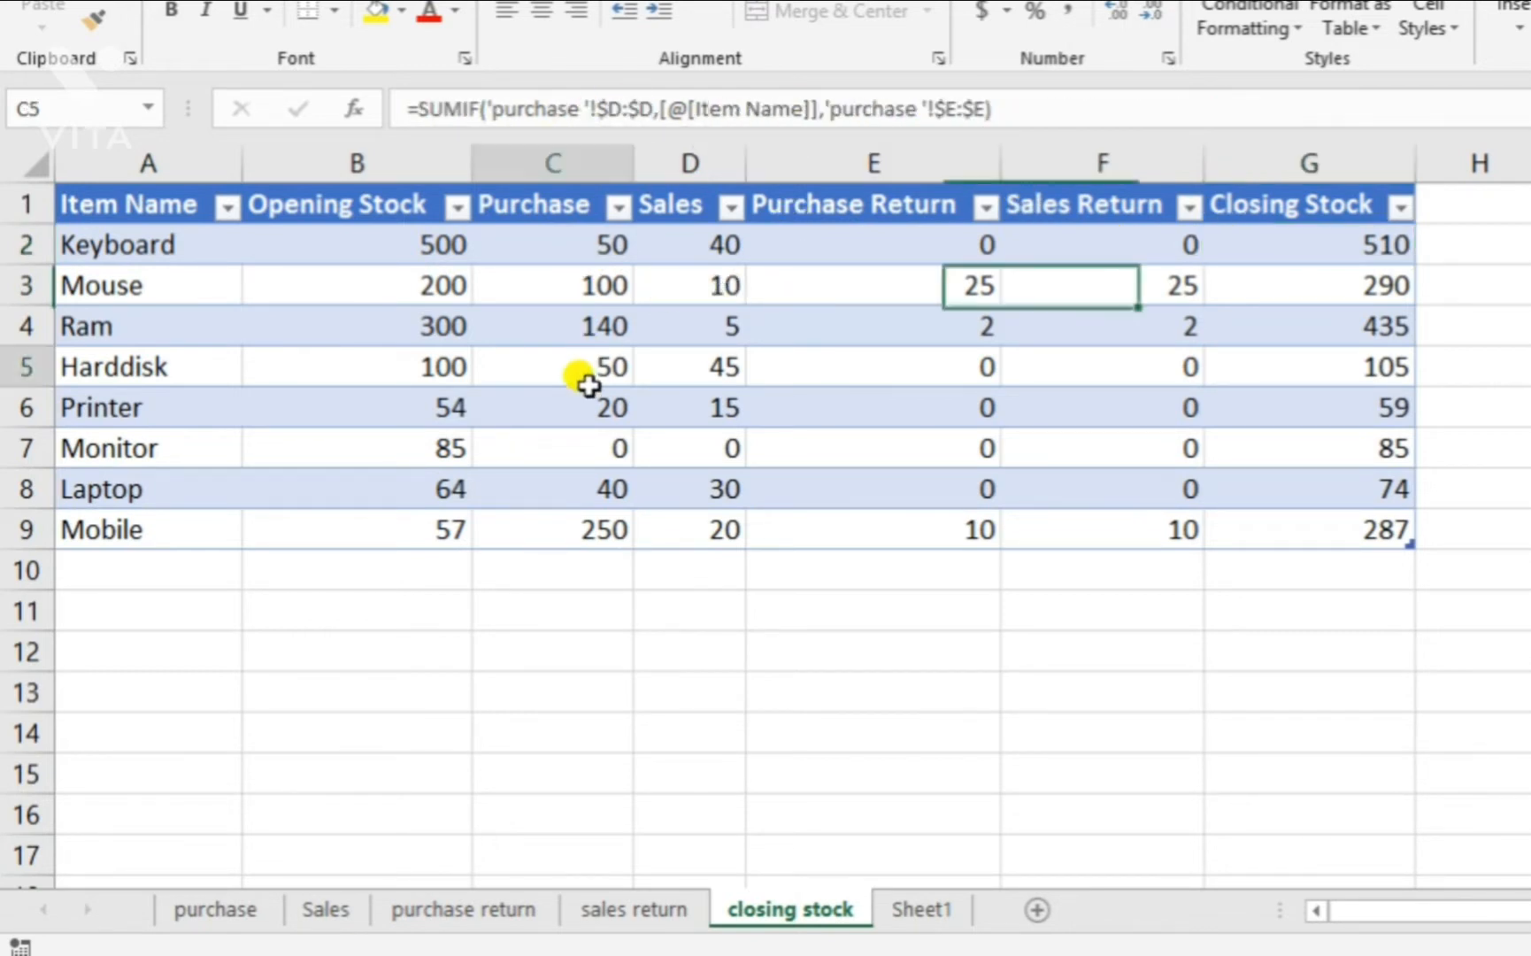
pyautogui.click(522, 250)
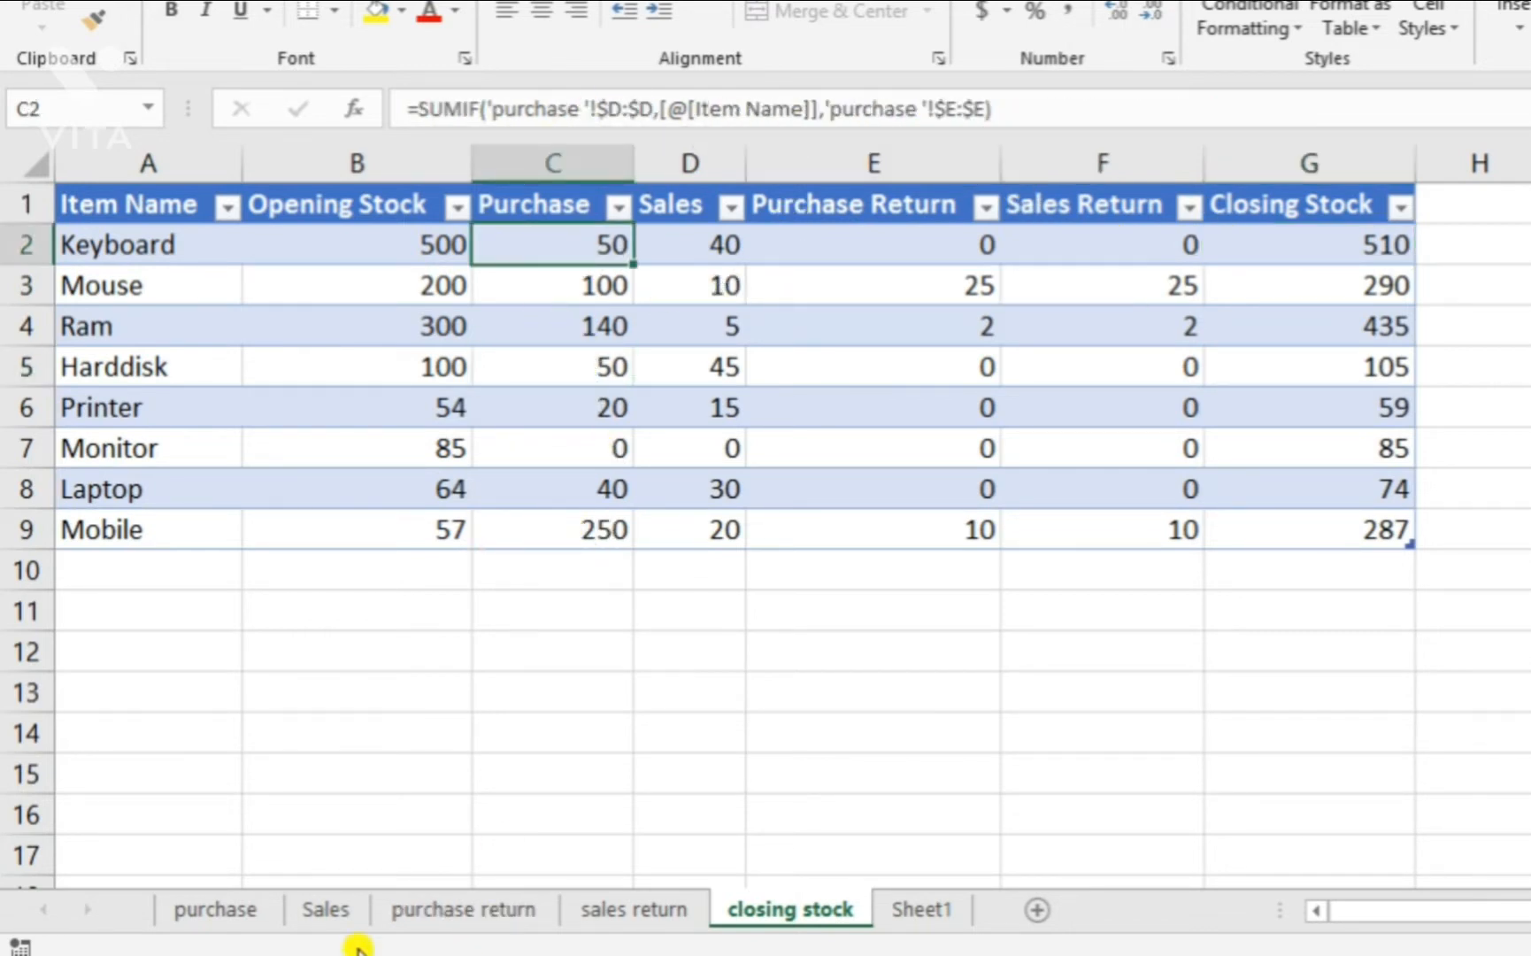
pyautogui.click(226, 910)
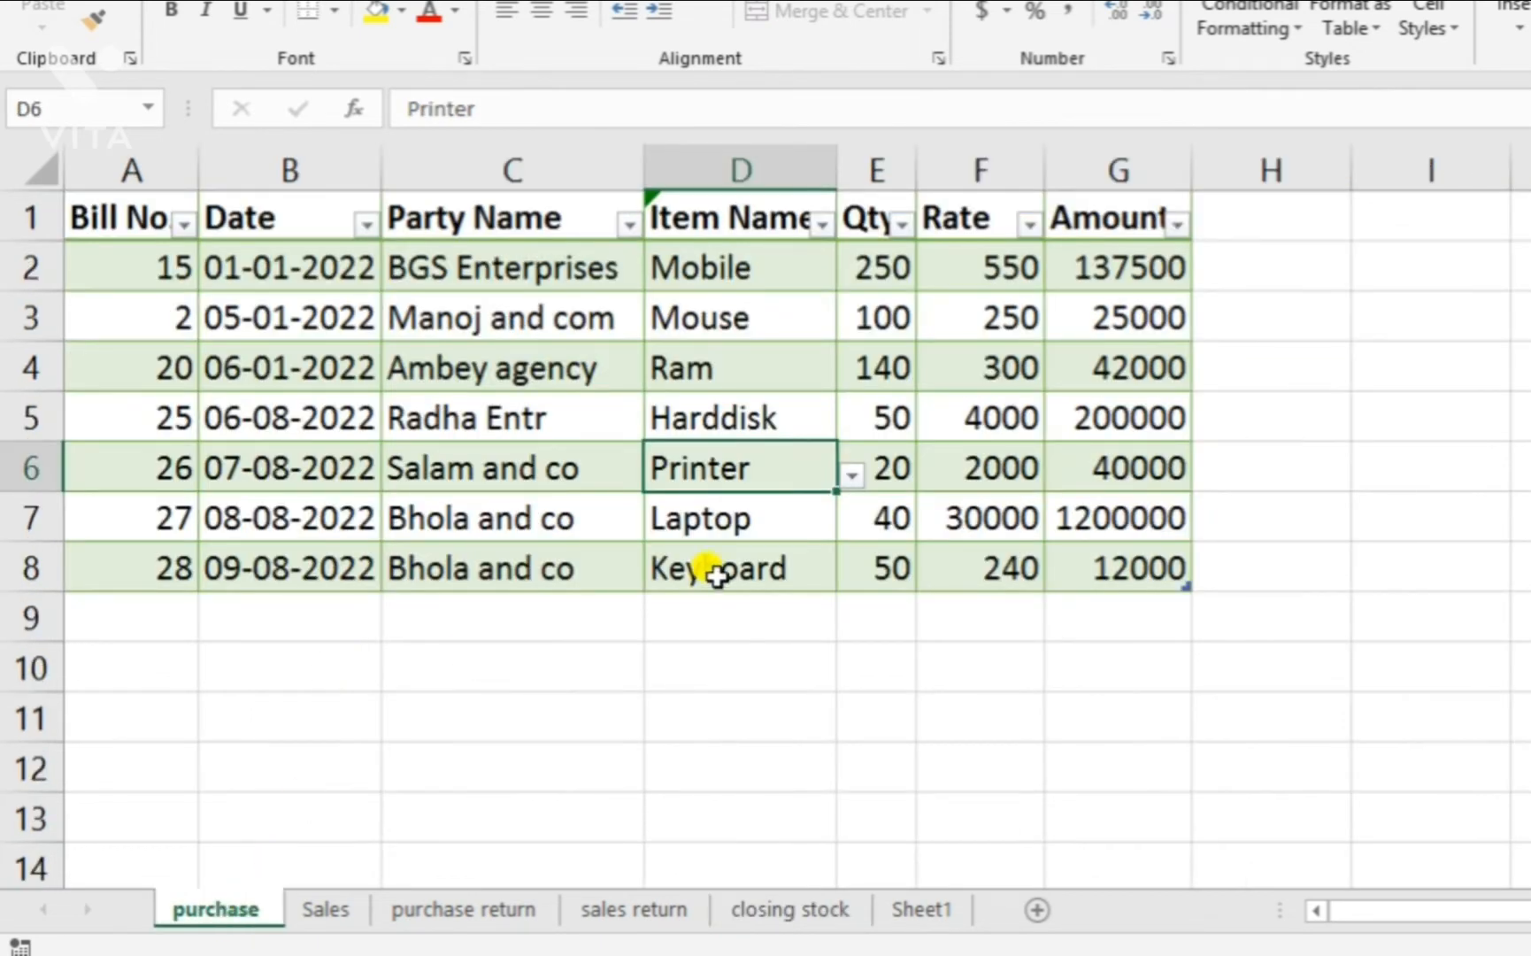
pyautogui.click(506, 274)
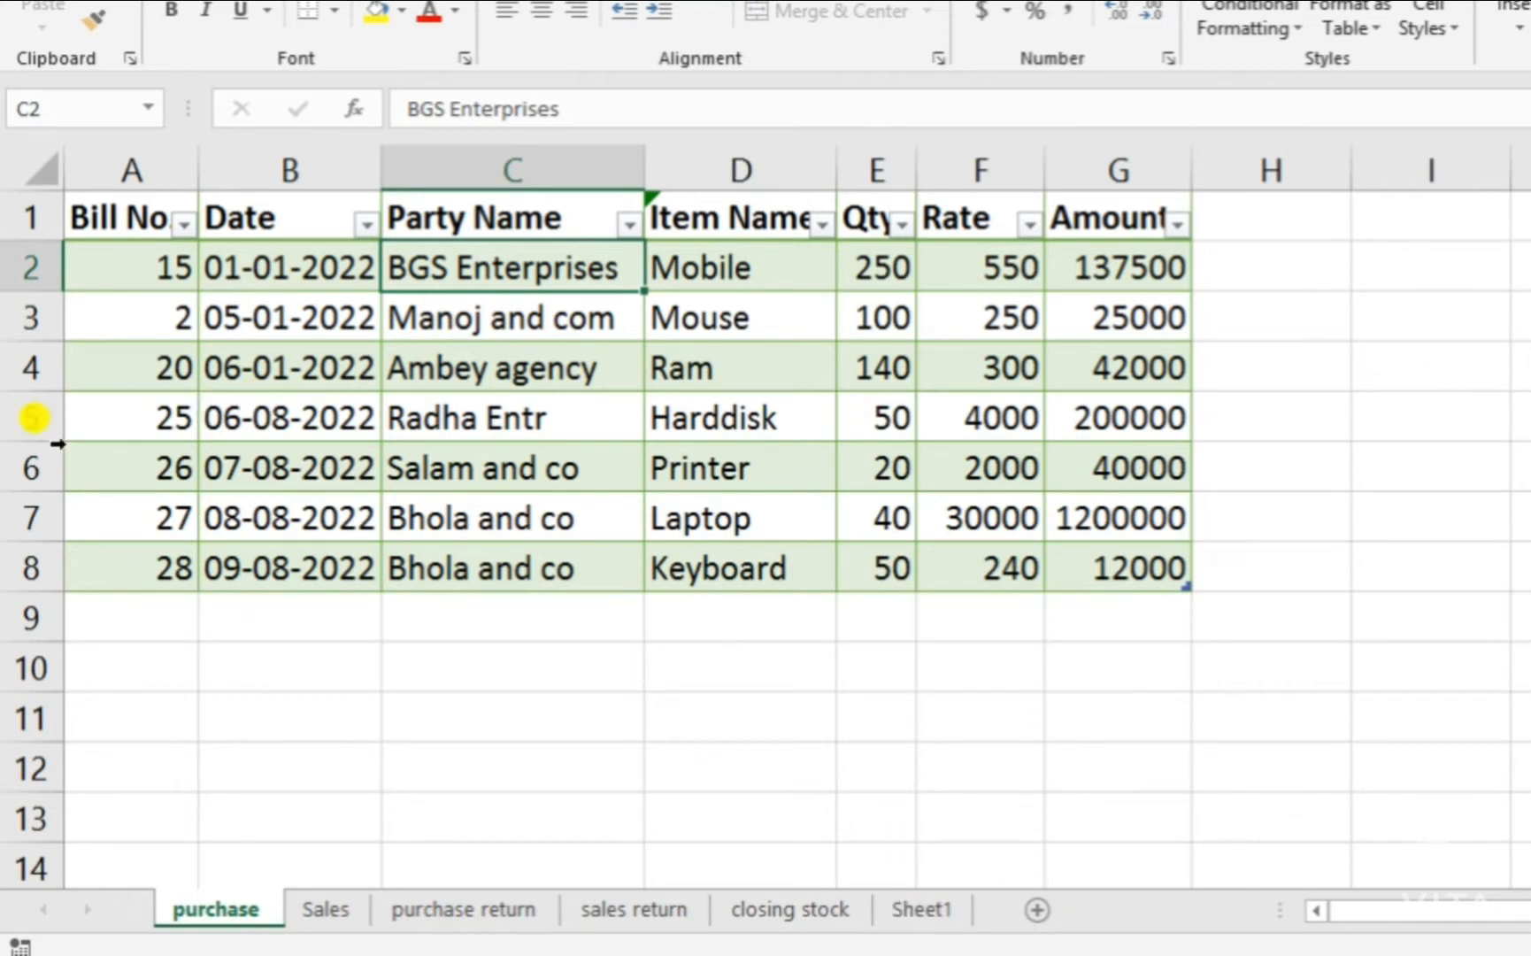
# - Create a new blank workbook and rename its only sheet as purchase
pyautogui.hotkey('alt', 'f')
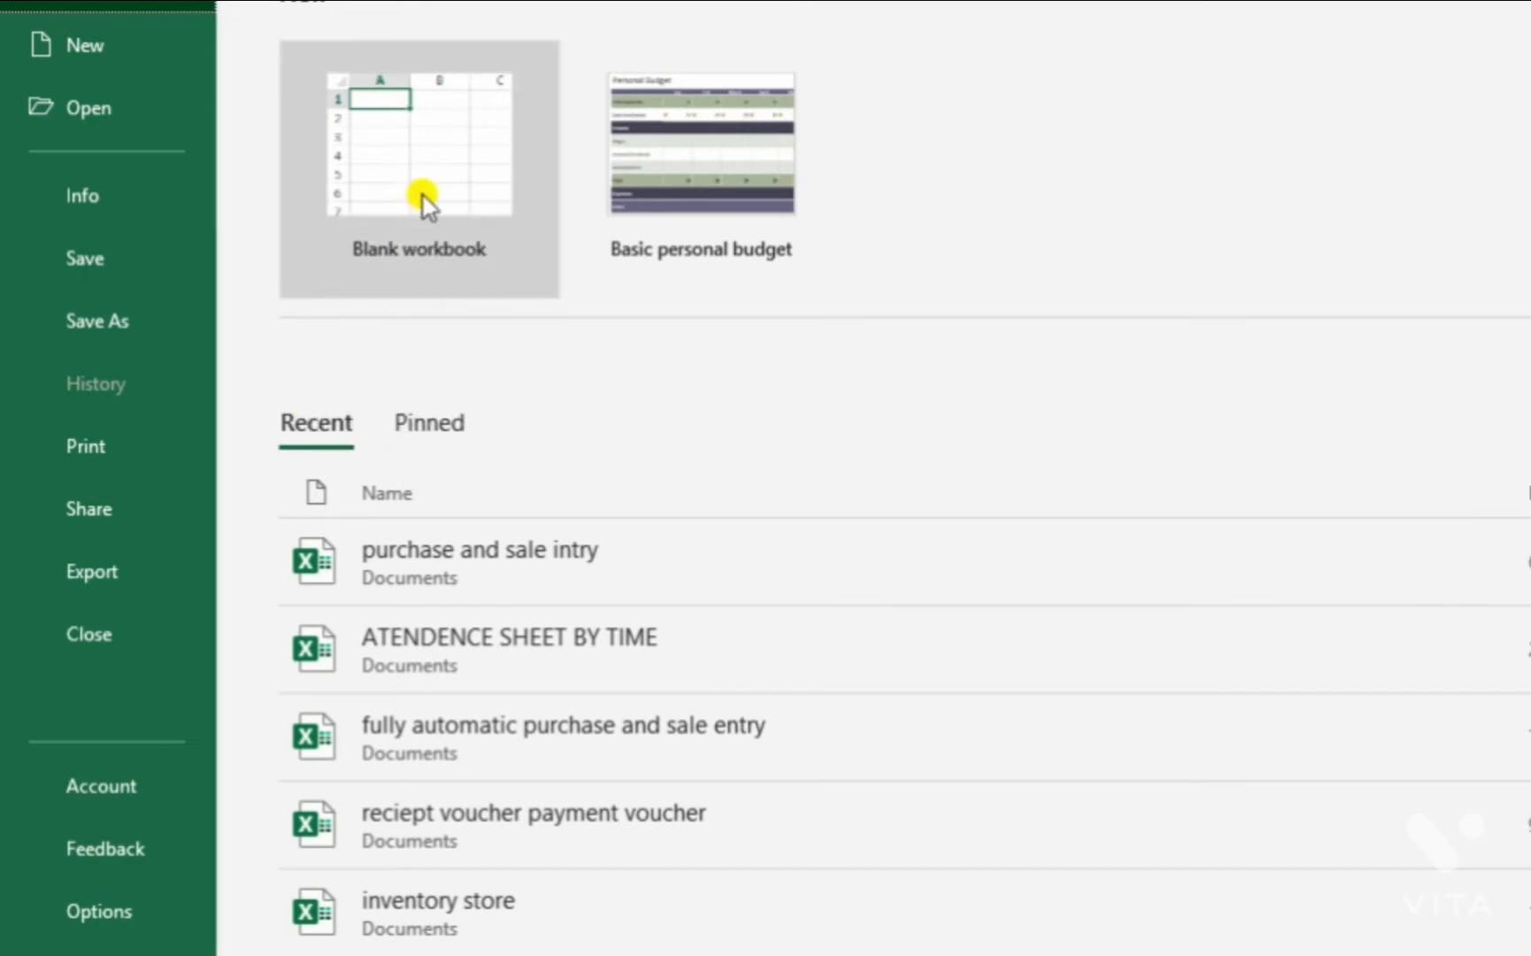
pyautogui.click(398, 170)
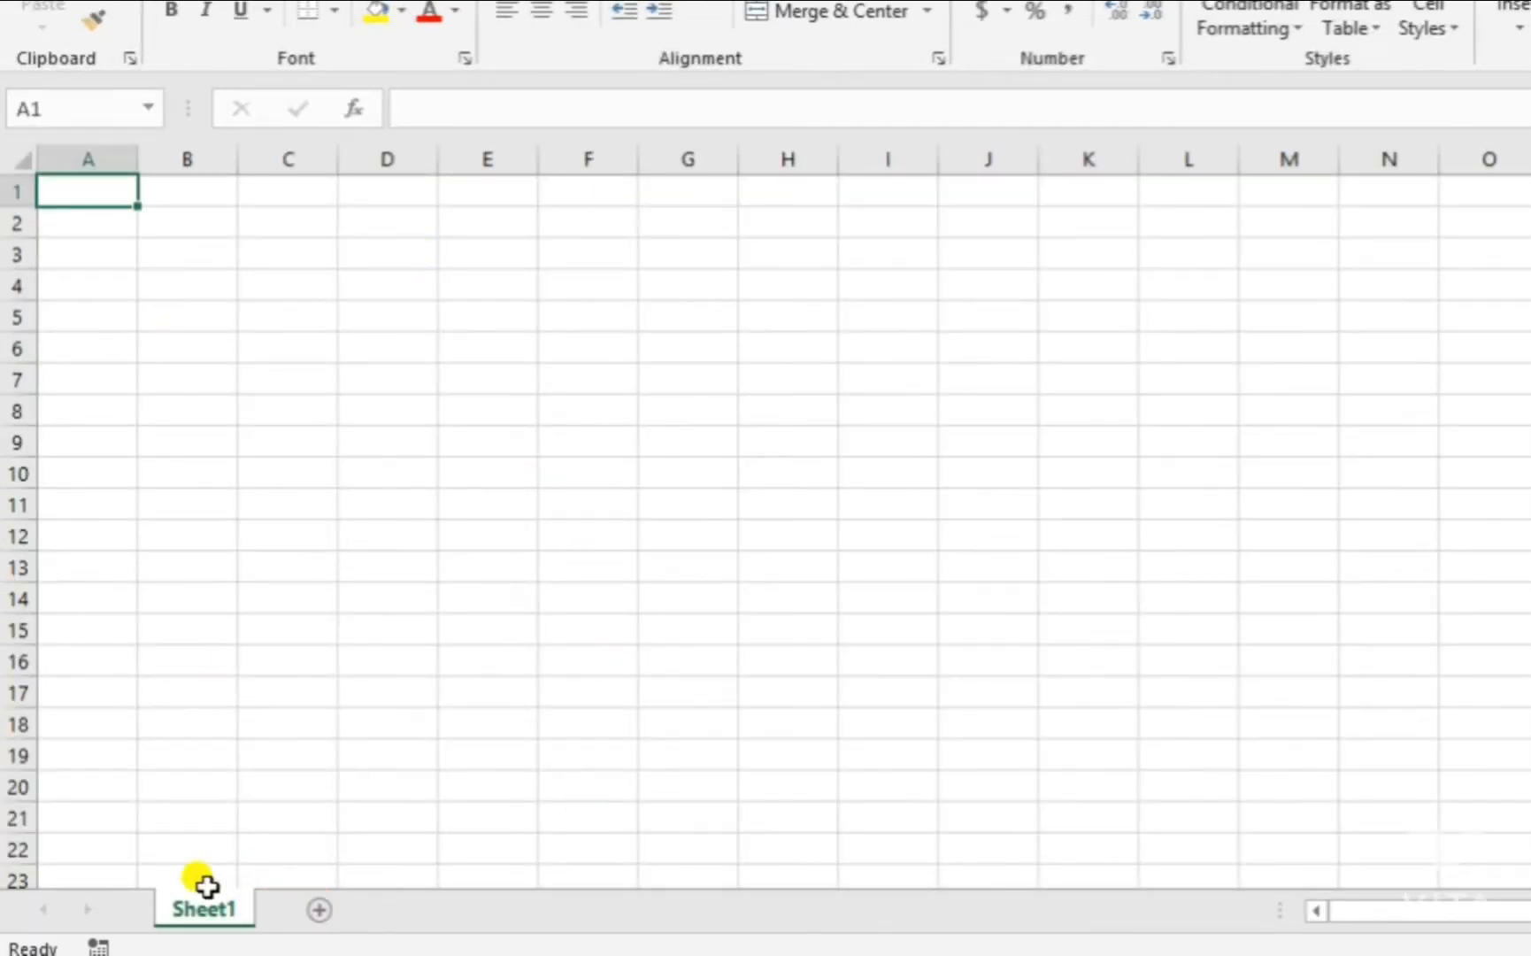
pyautogui.keyDown('ctrl'); pyautogui.scroll(1, 226, 921); pyautogui.keyUp('ctrl')
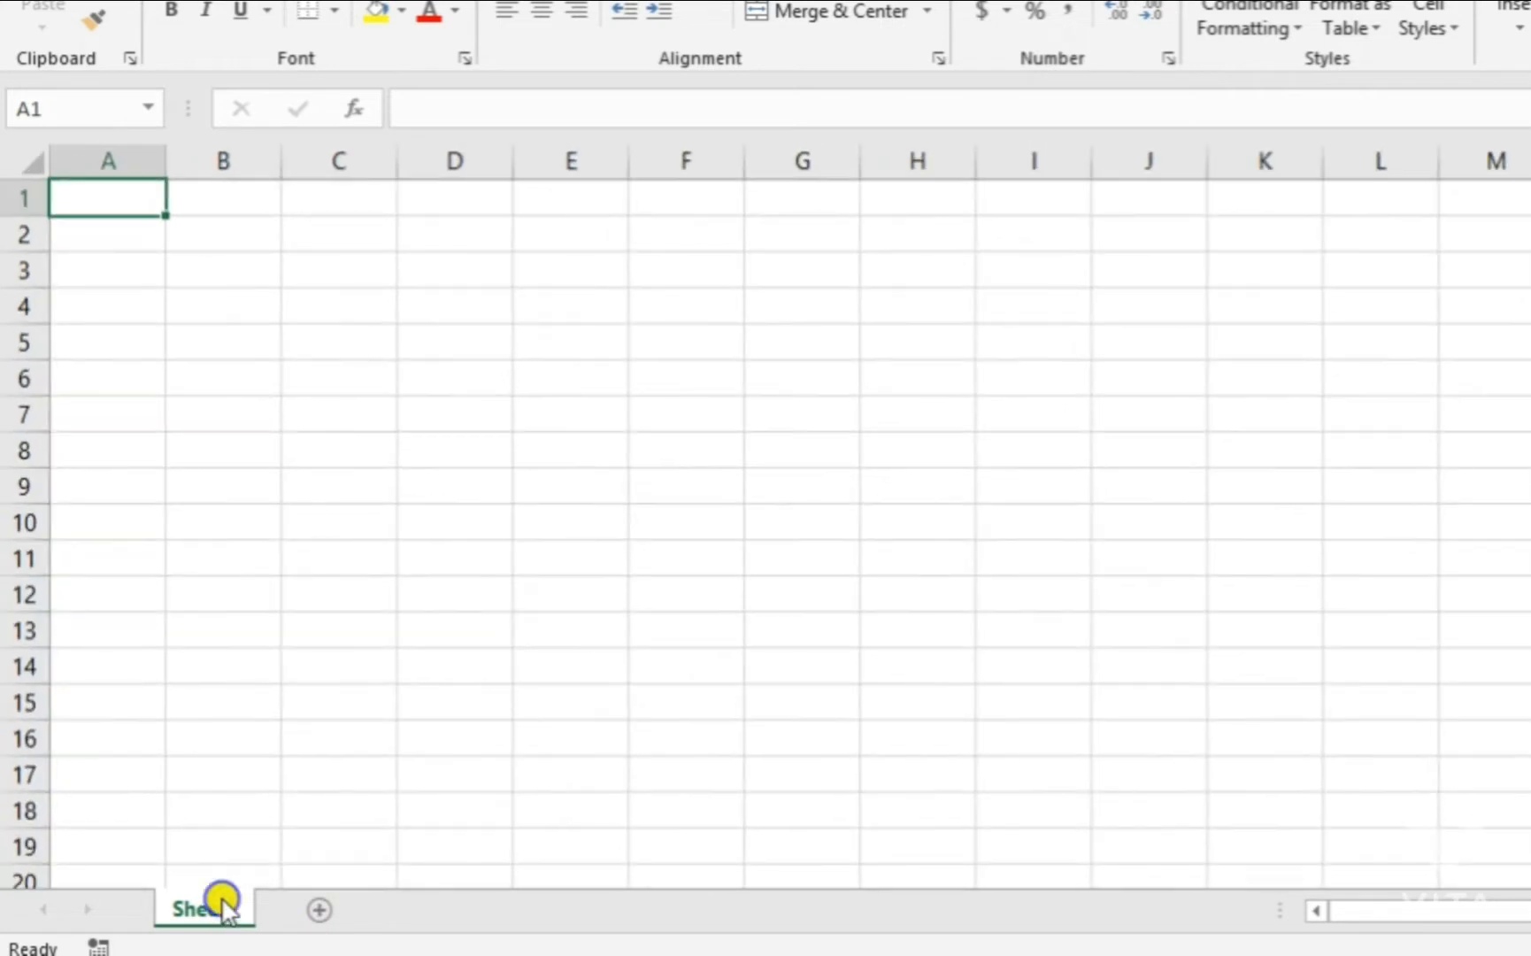
pyautogui.rightClick(223, 904)
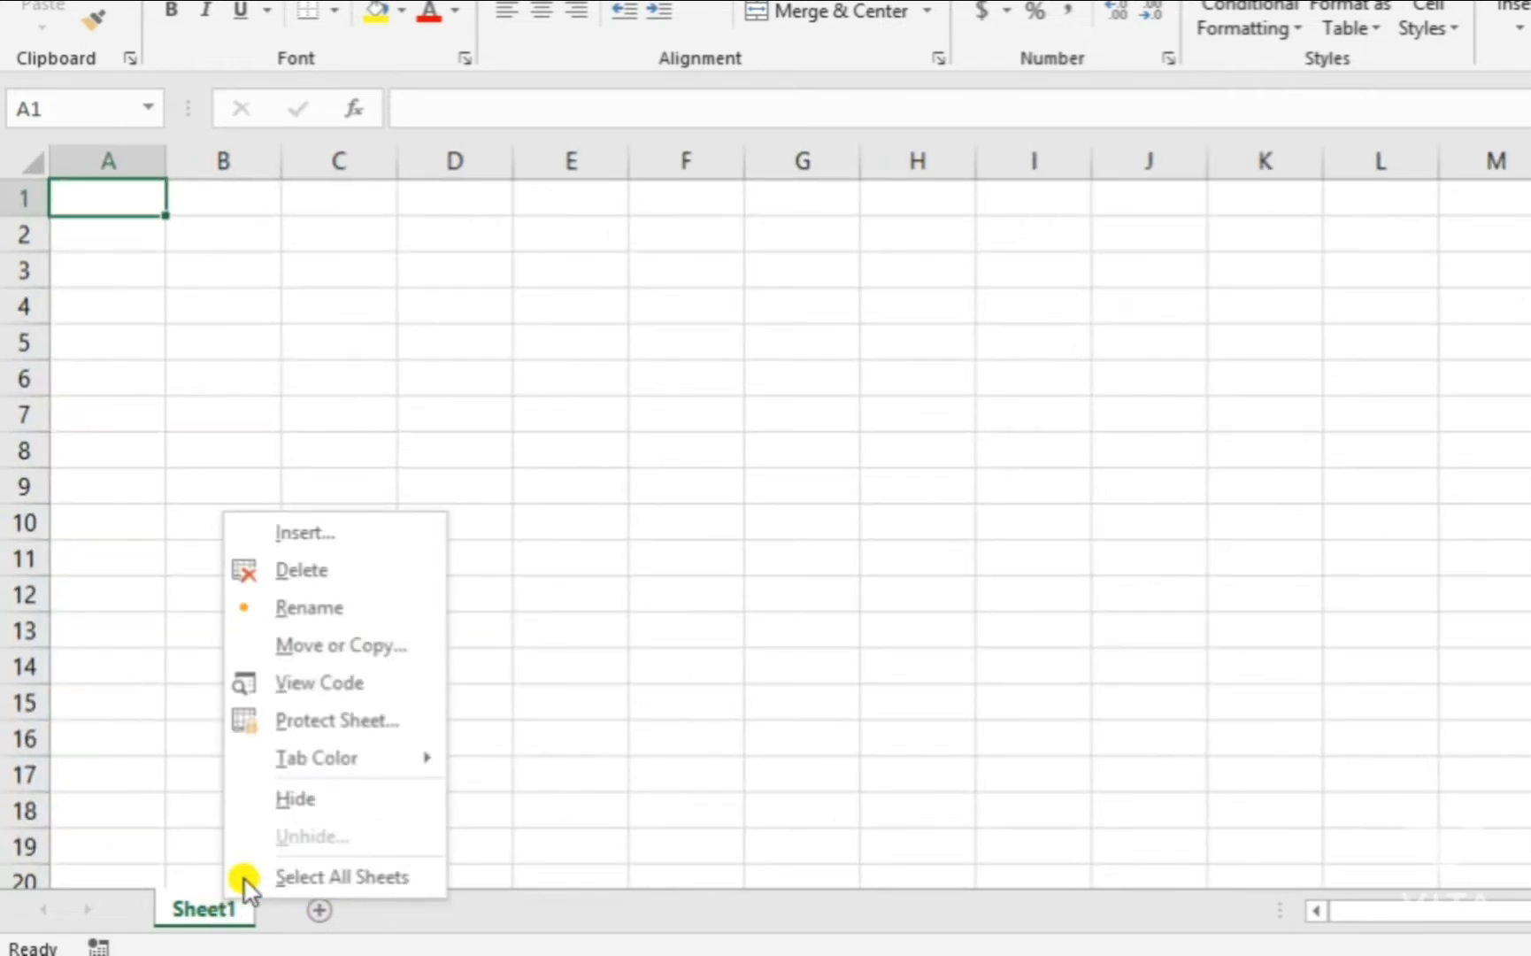
pyautogui.click(343, 609)
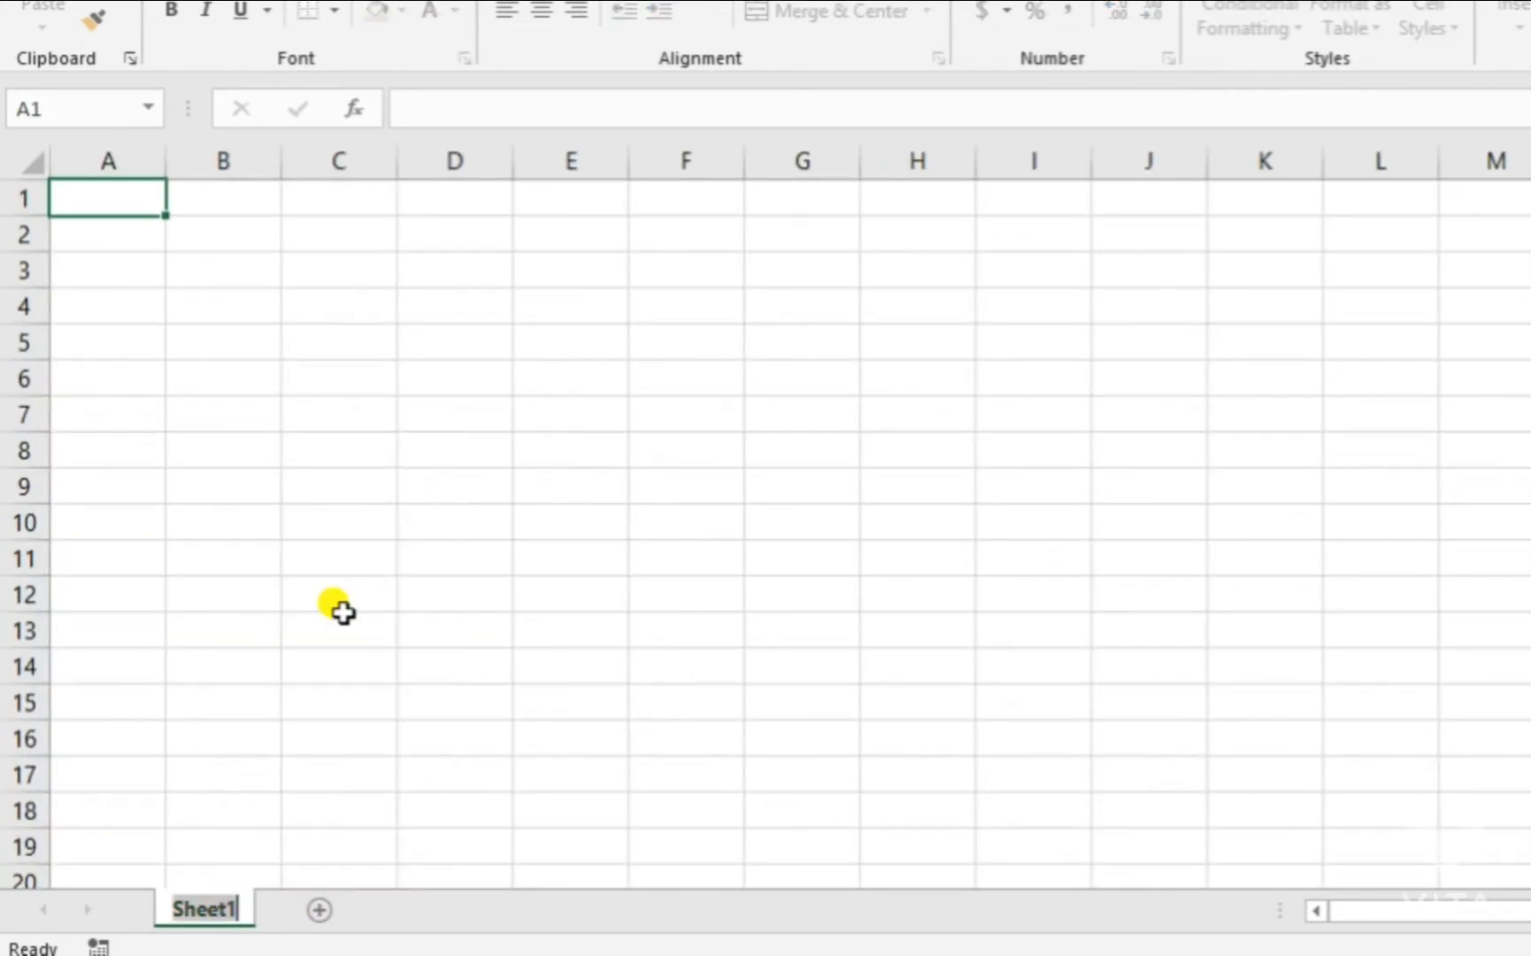
pyautogui.write('S')
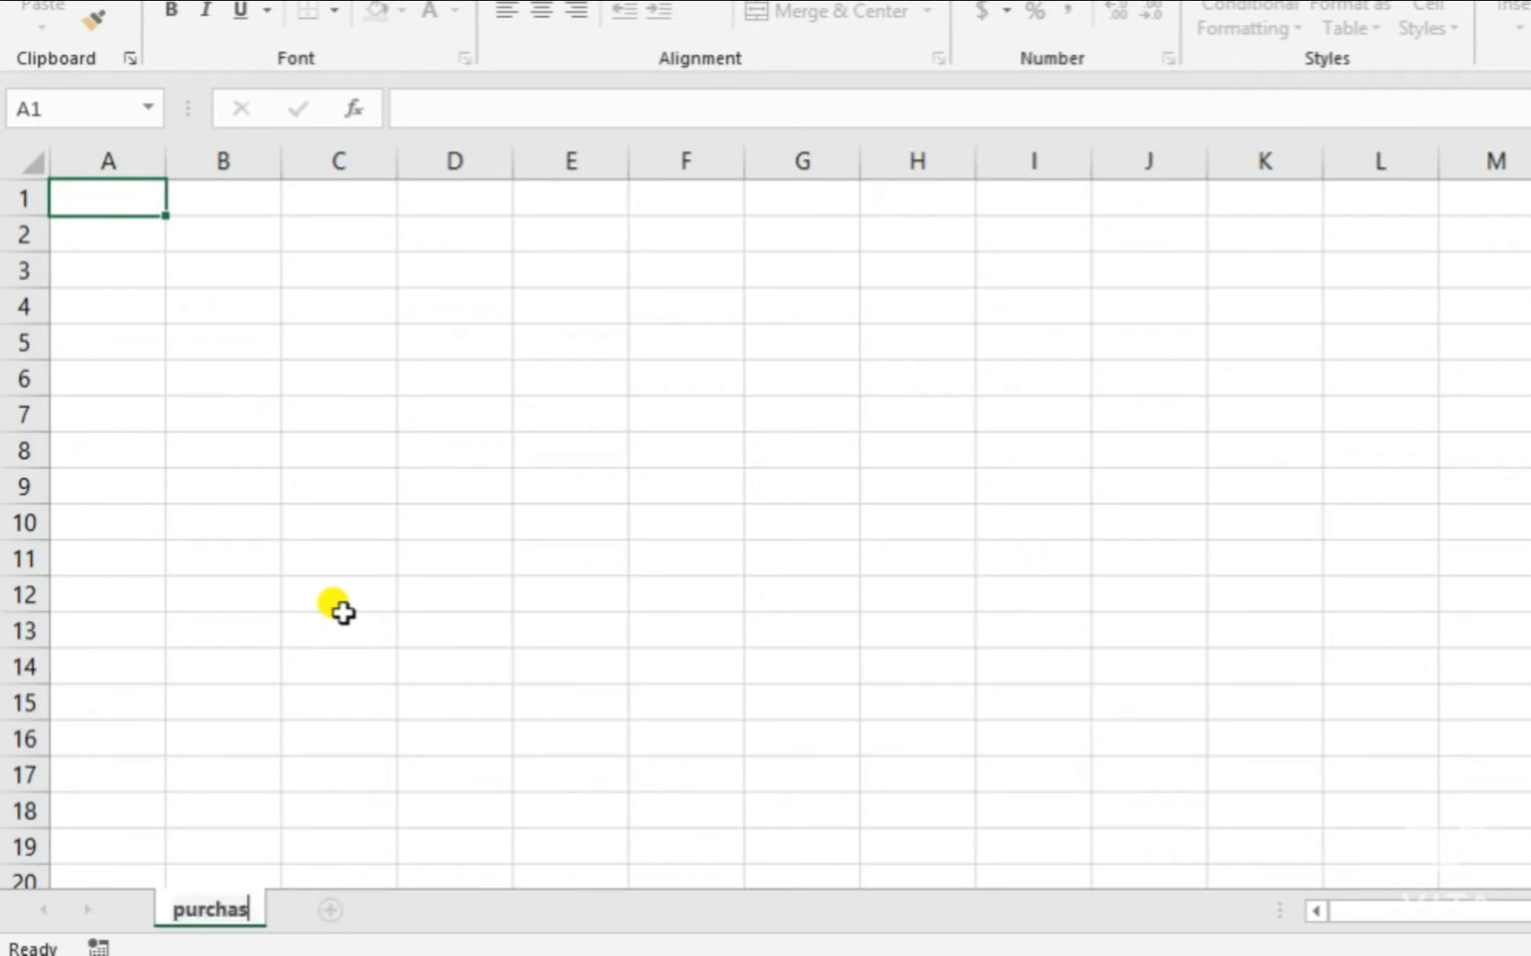
pyautogui.press('Return')
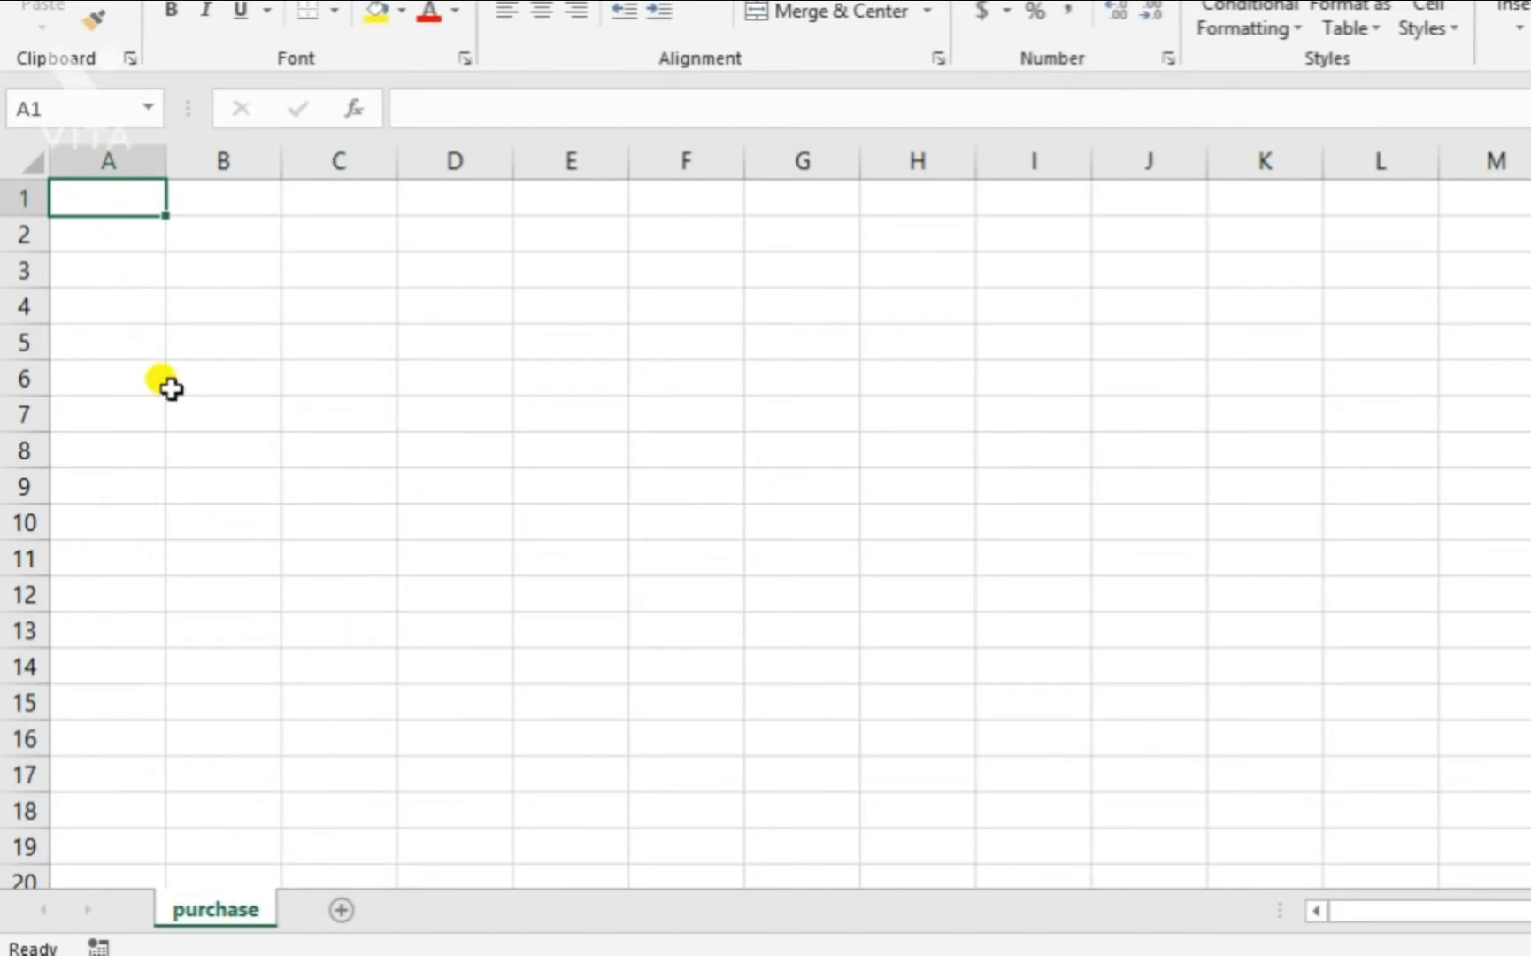
pyautogui.click(139, 255)
pyautogui.click(107, 191)
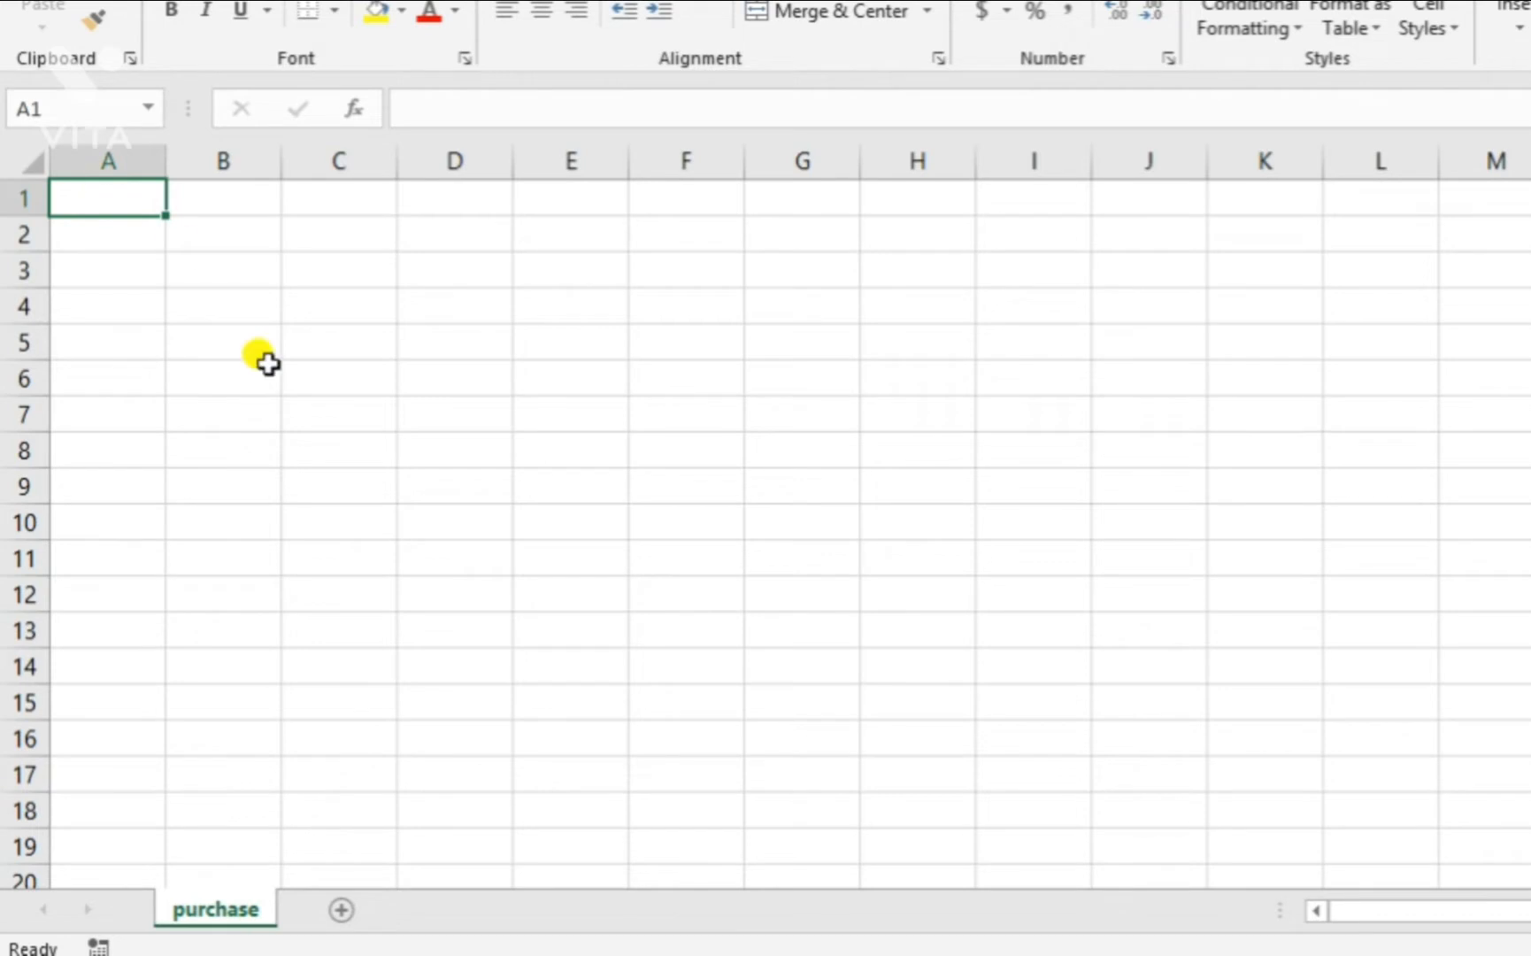
# - Add a second sheet after purchase and name it sale
pyautogui.click(341, 909)
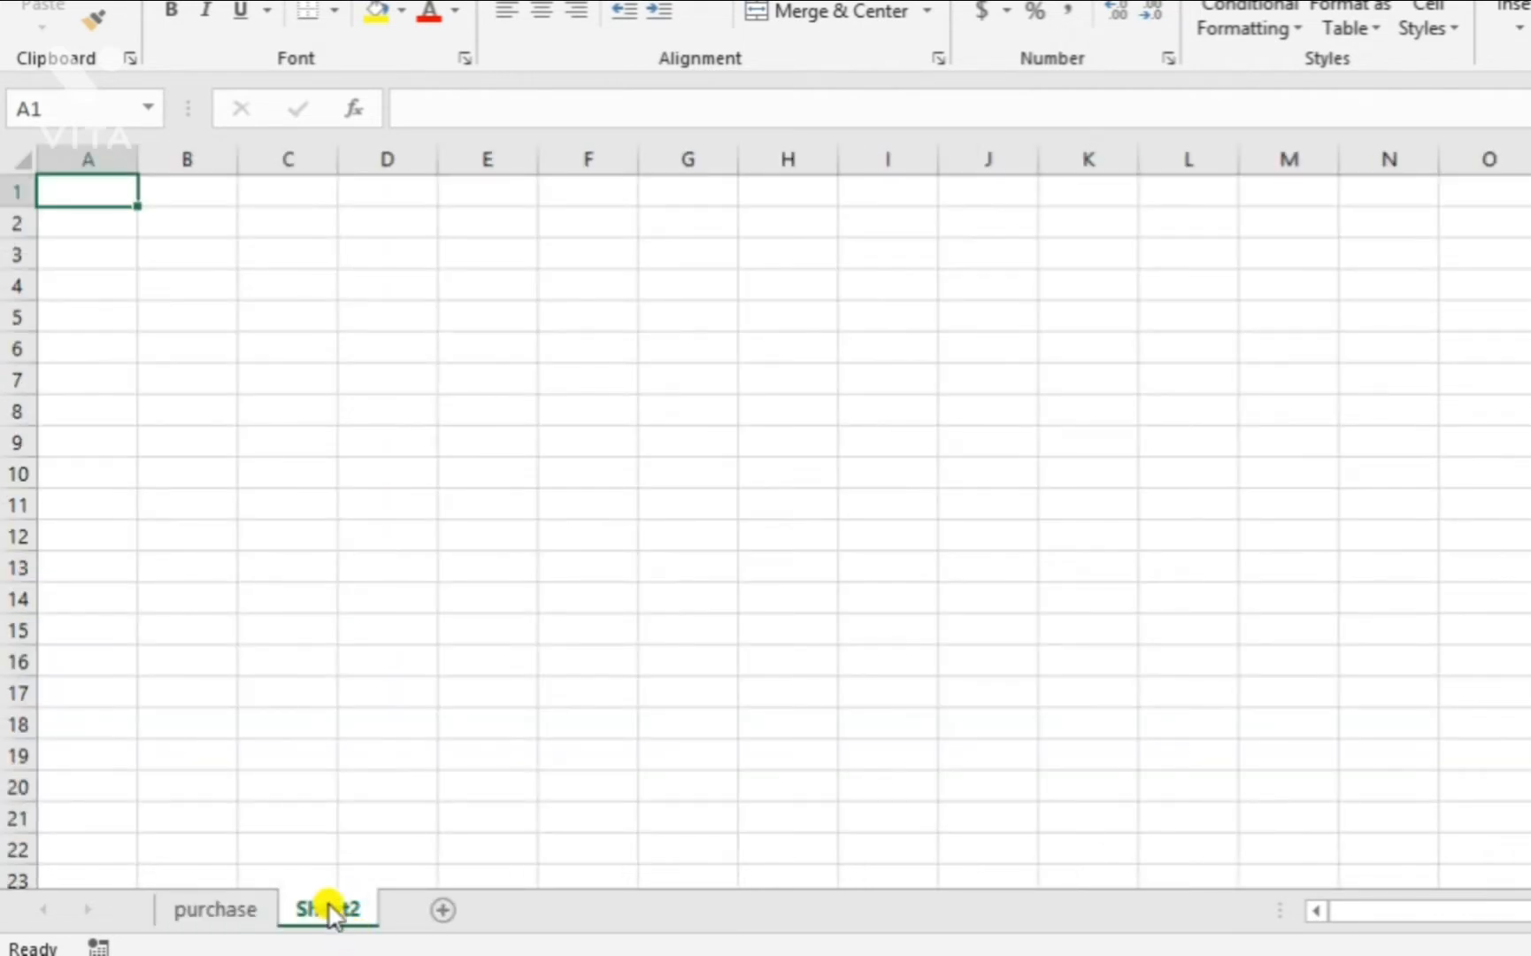
pyautogui.rightClick(328, 911)
pyautogui.click(432, 613)
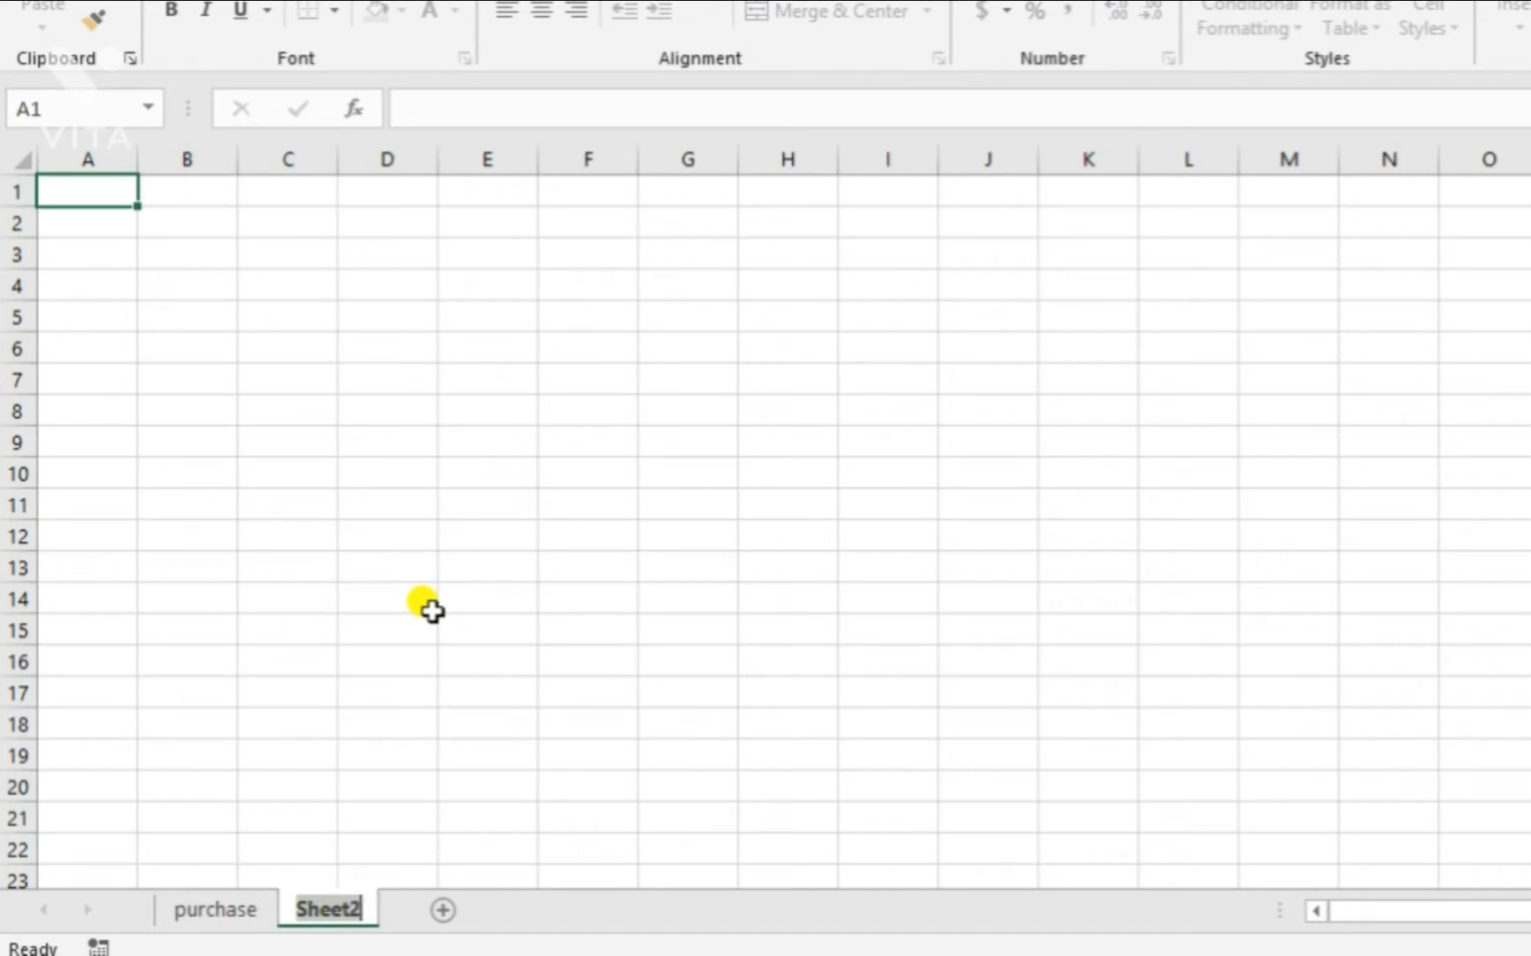
pyautogui.write('sale')
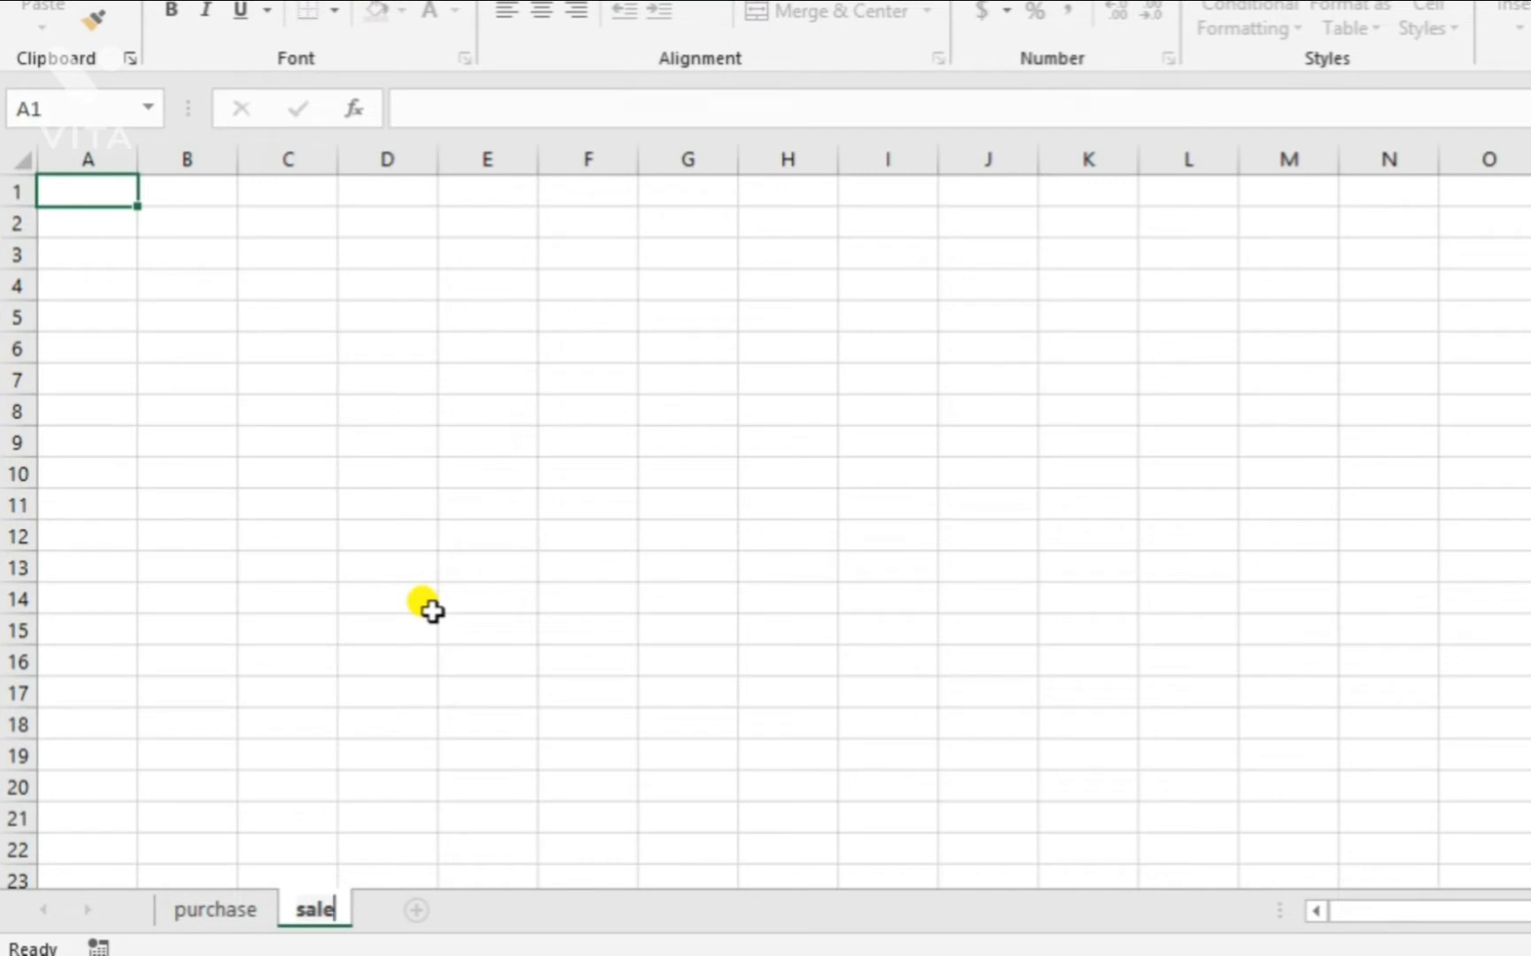
pyautogui.press('Return')
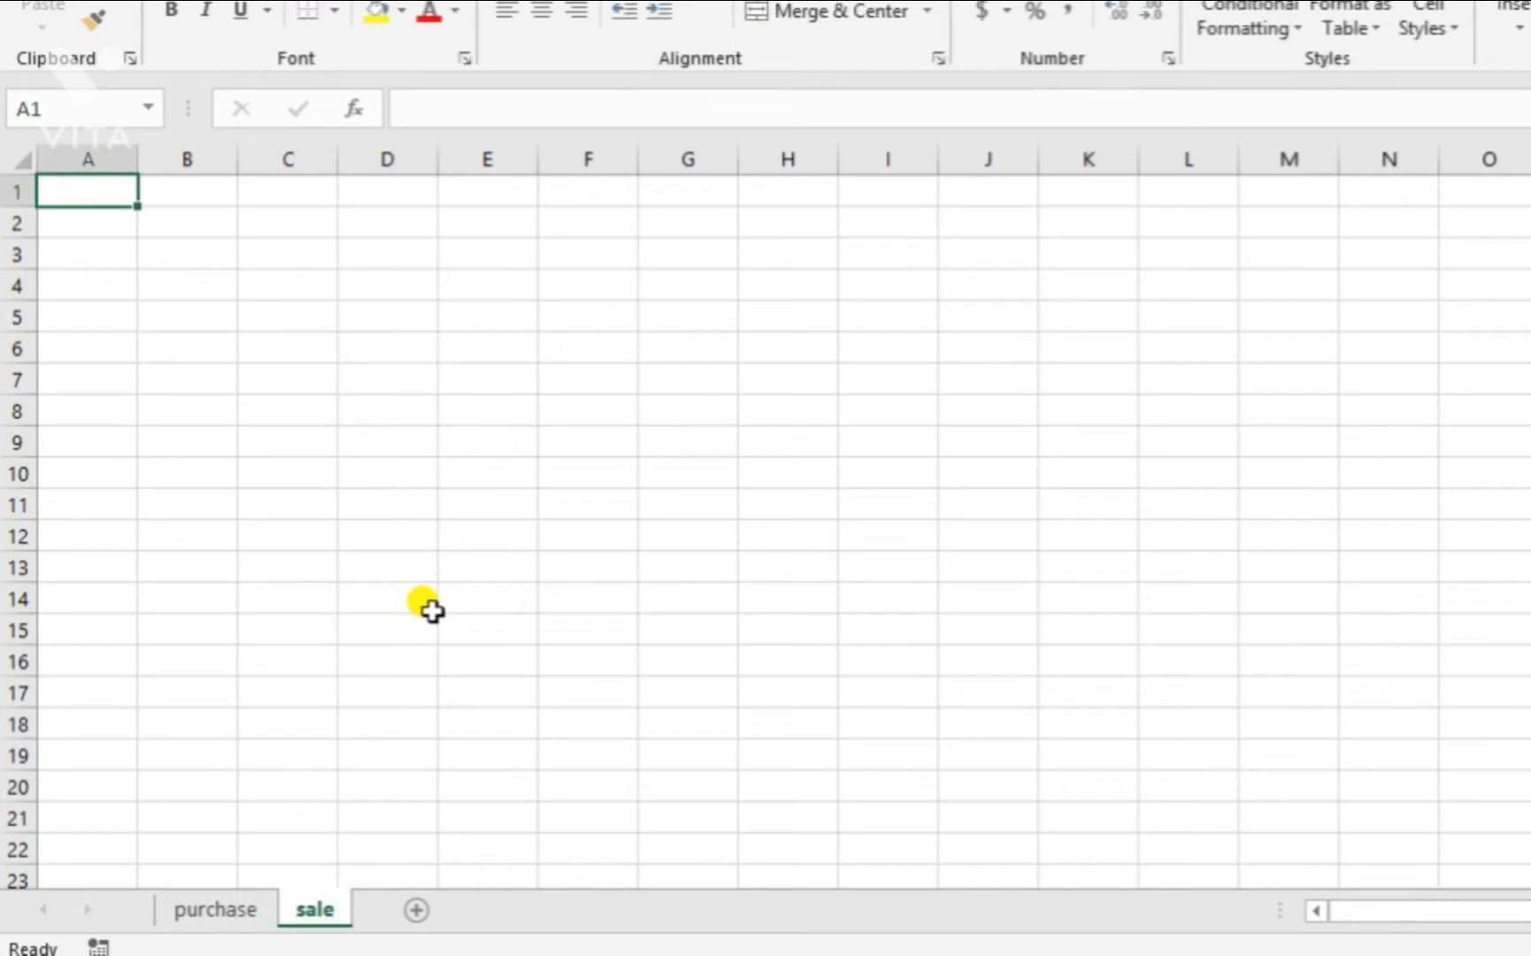
# - Add a third sheet after sale and name it purchase return
pyautogui.click(417, 910)
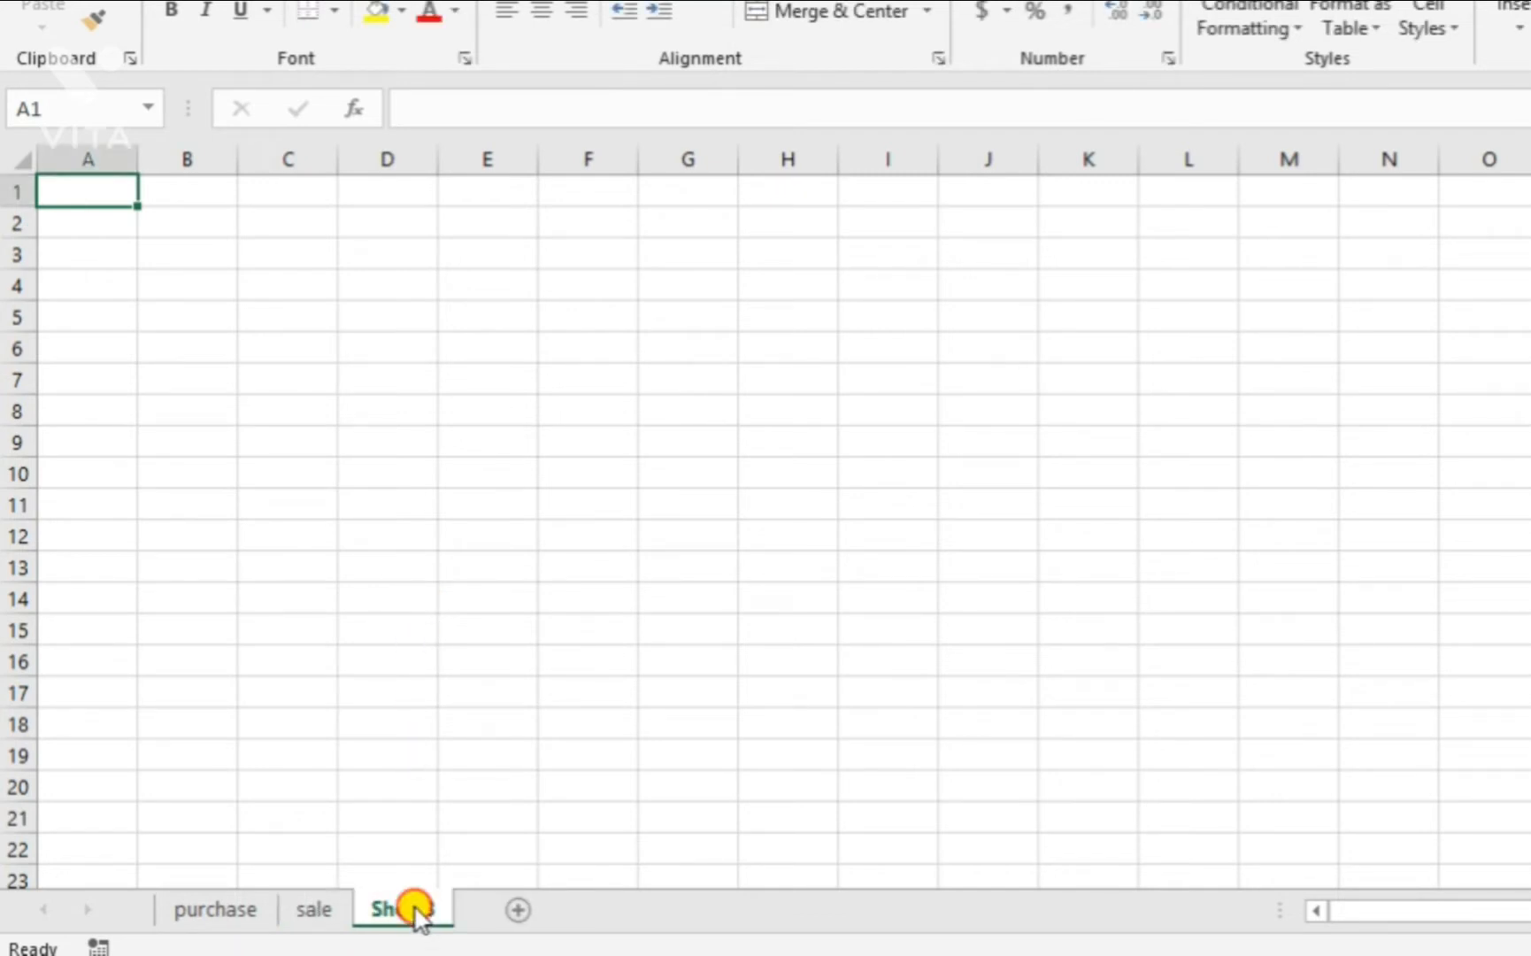
pyautogui.doubleClick(416, 910)
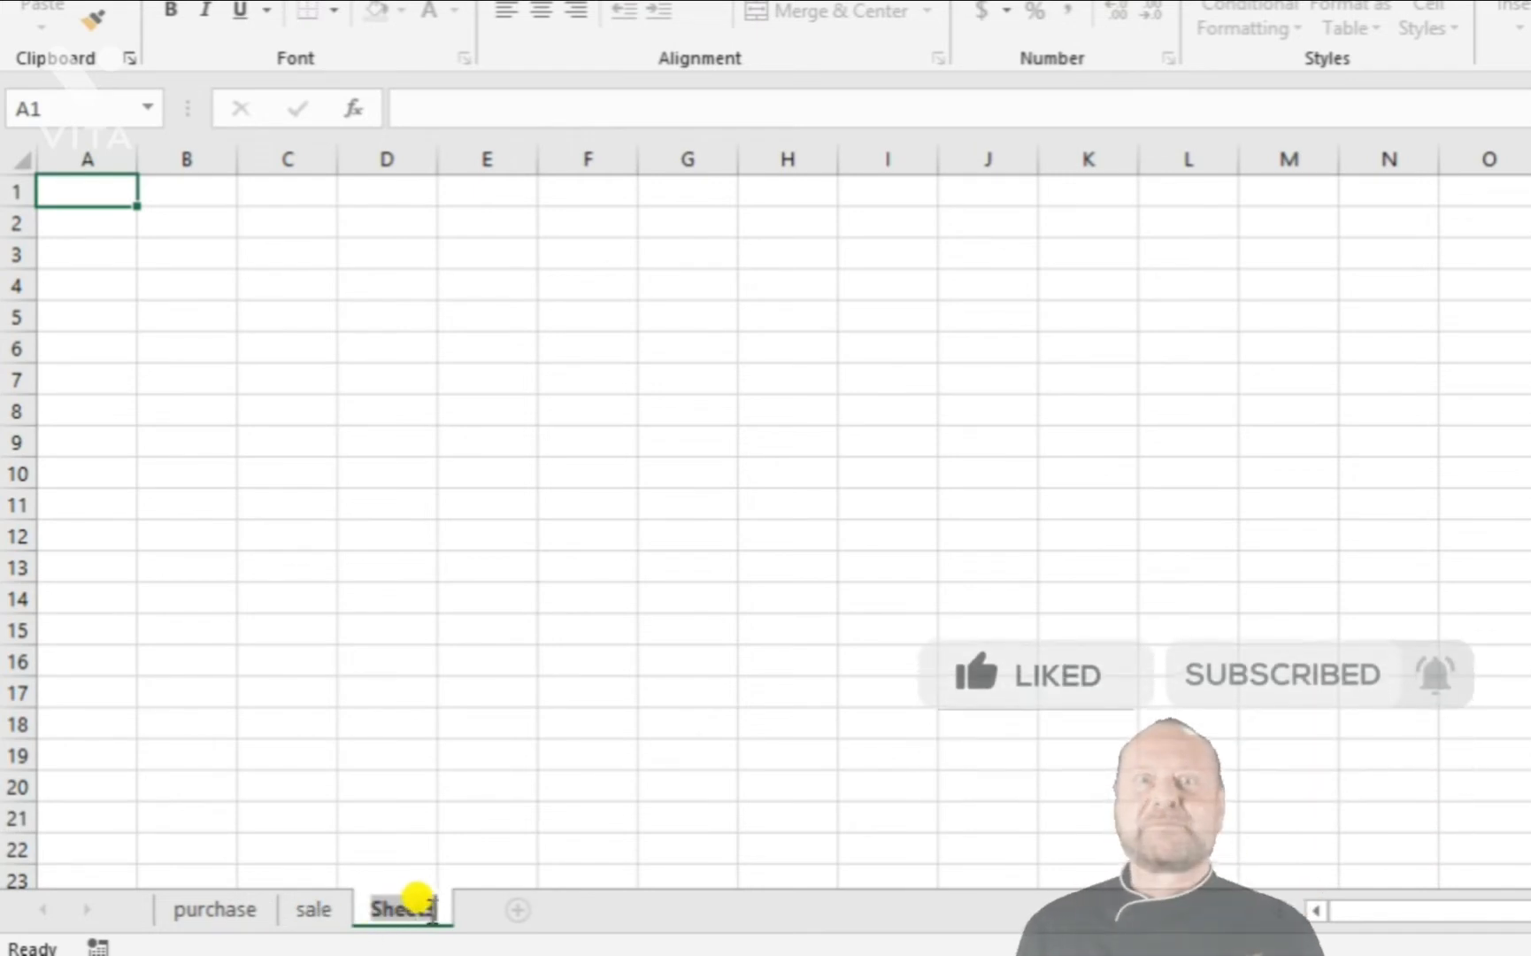
pyautogui.write('pur')
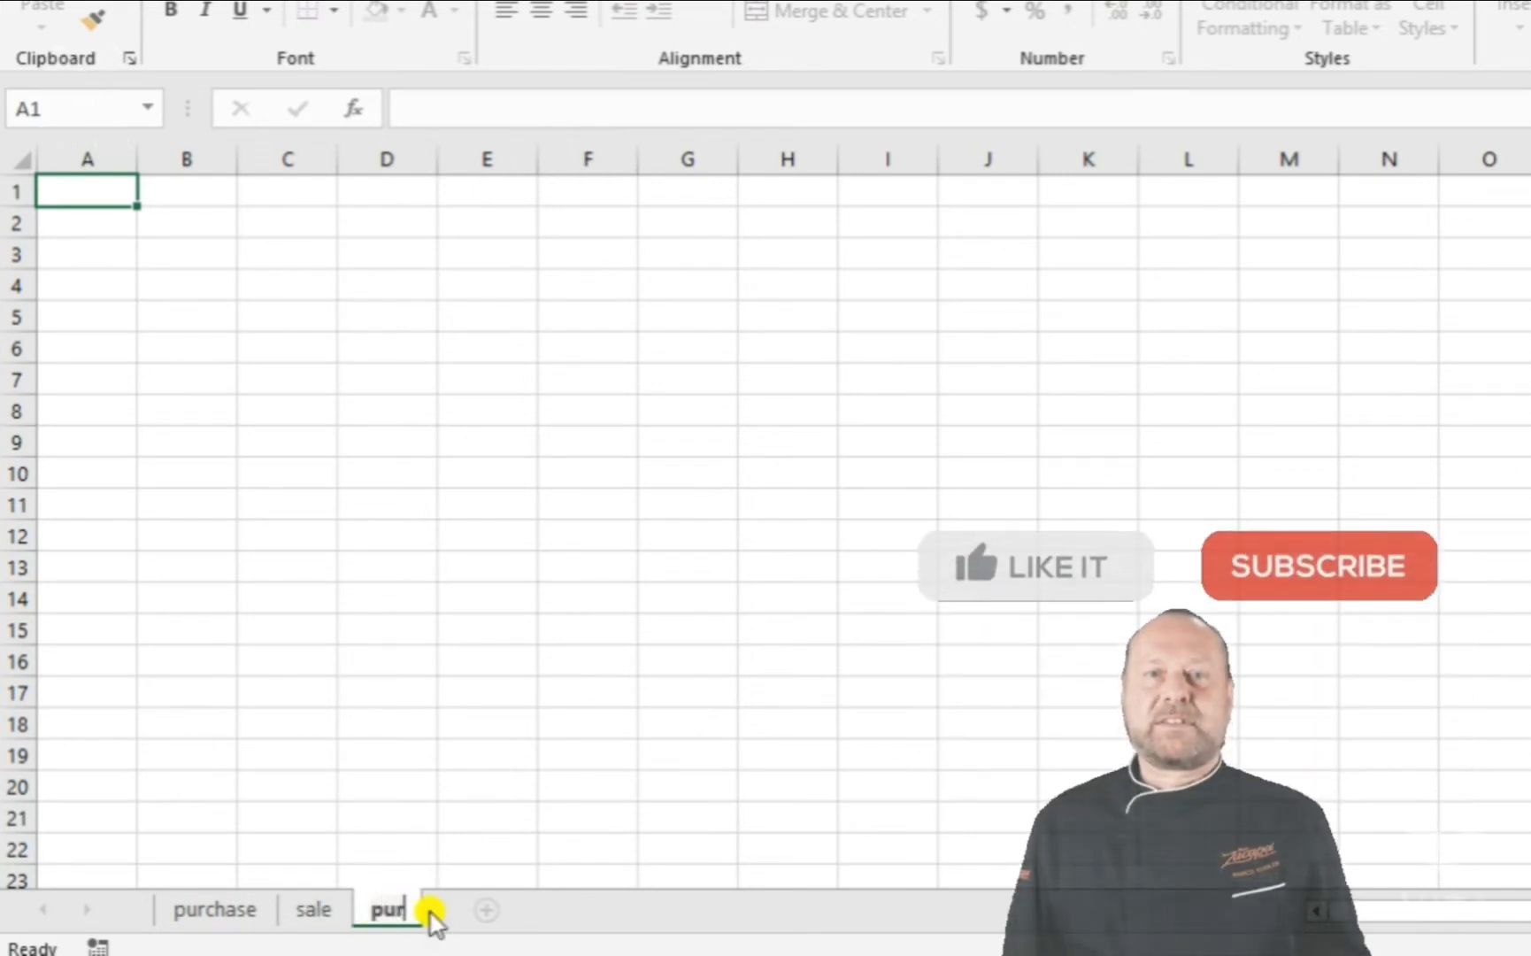
pyautogui.write('chase')
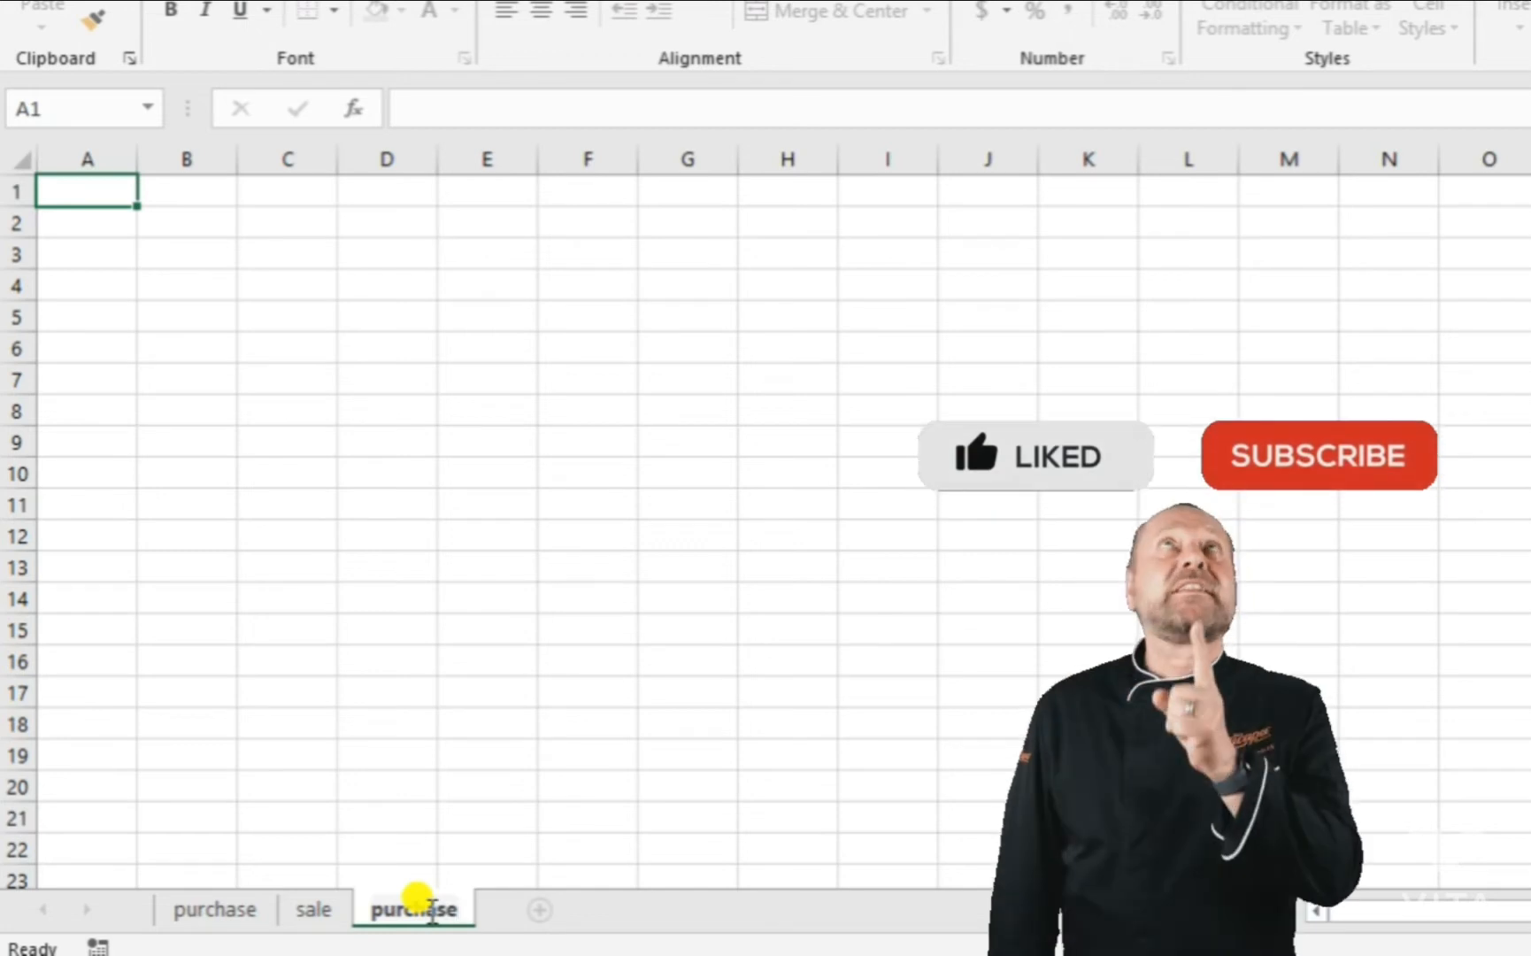
pyautogui.write(' ret')
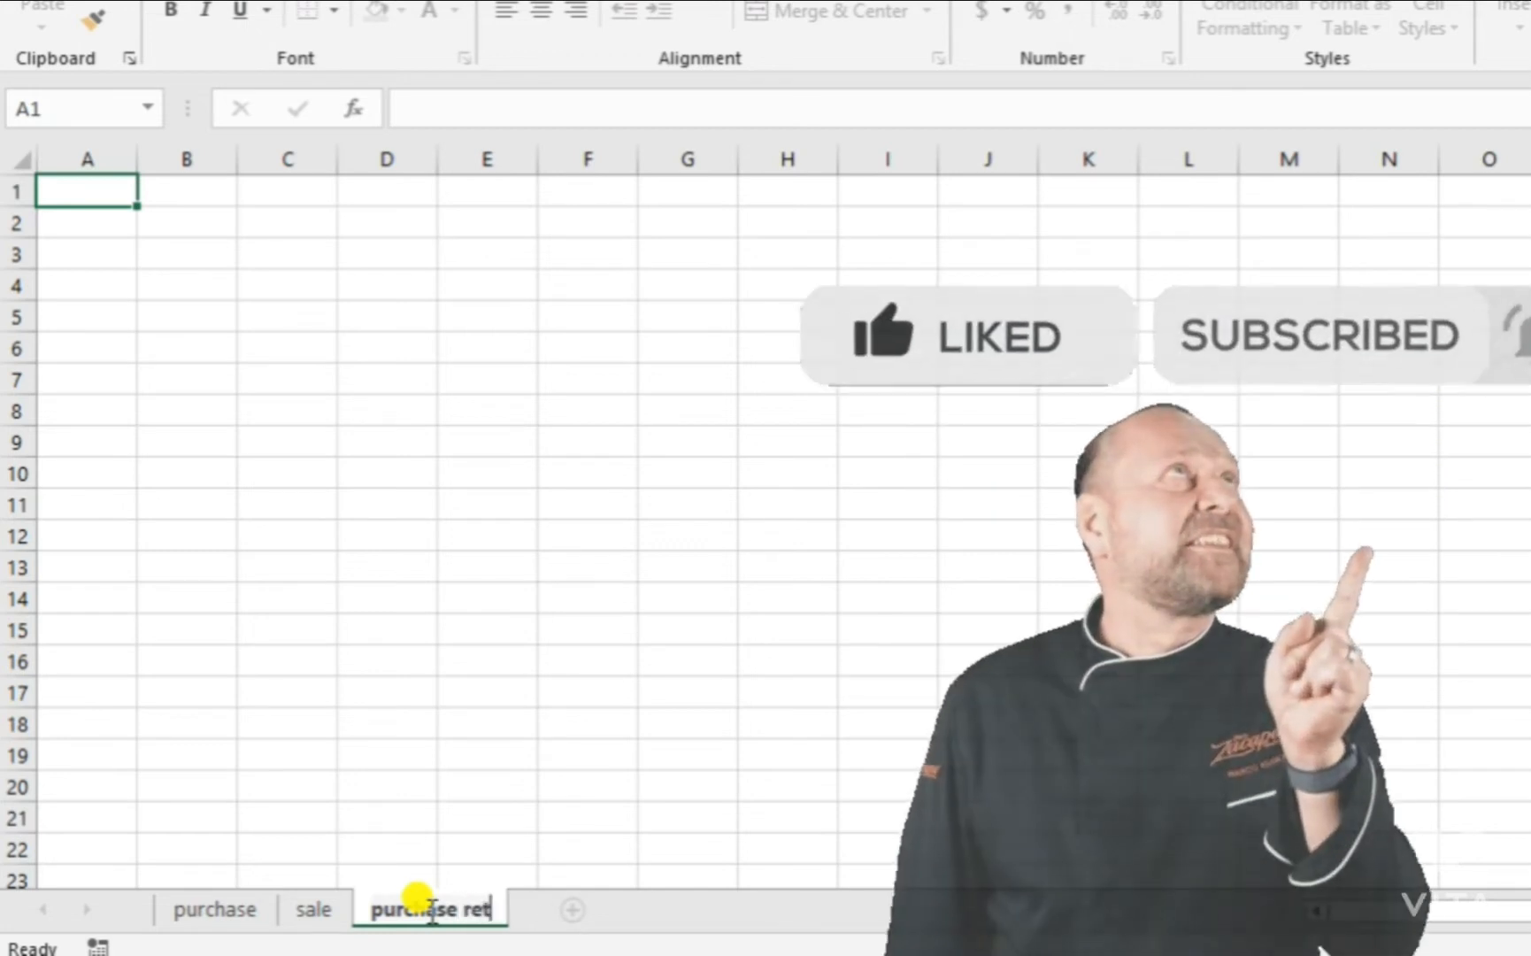
pyautogui.write('urn')
pyautogui.press('Return')
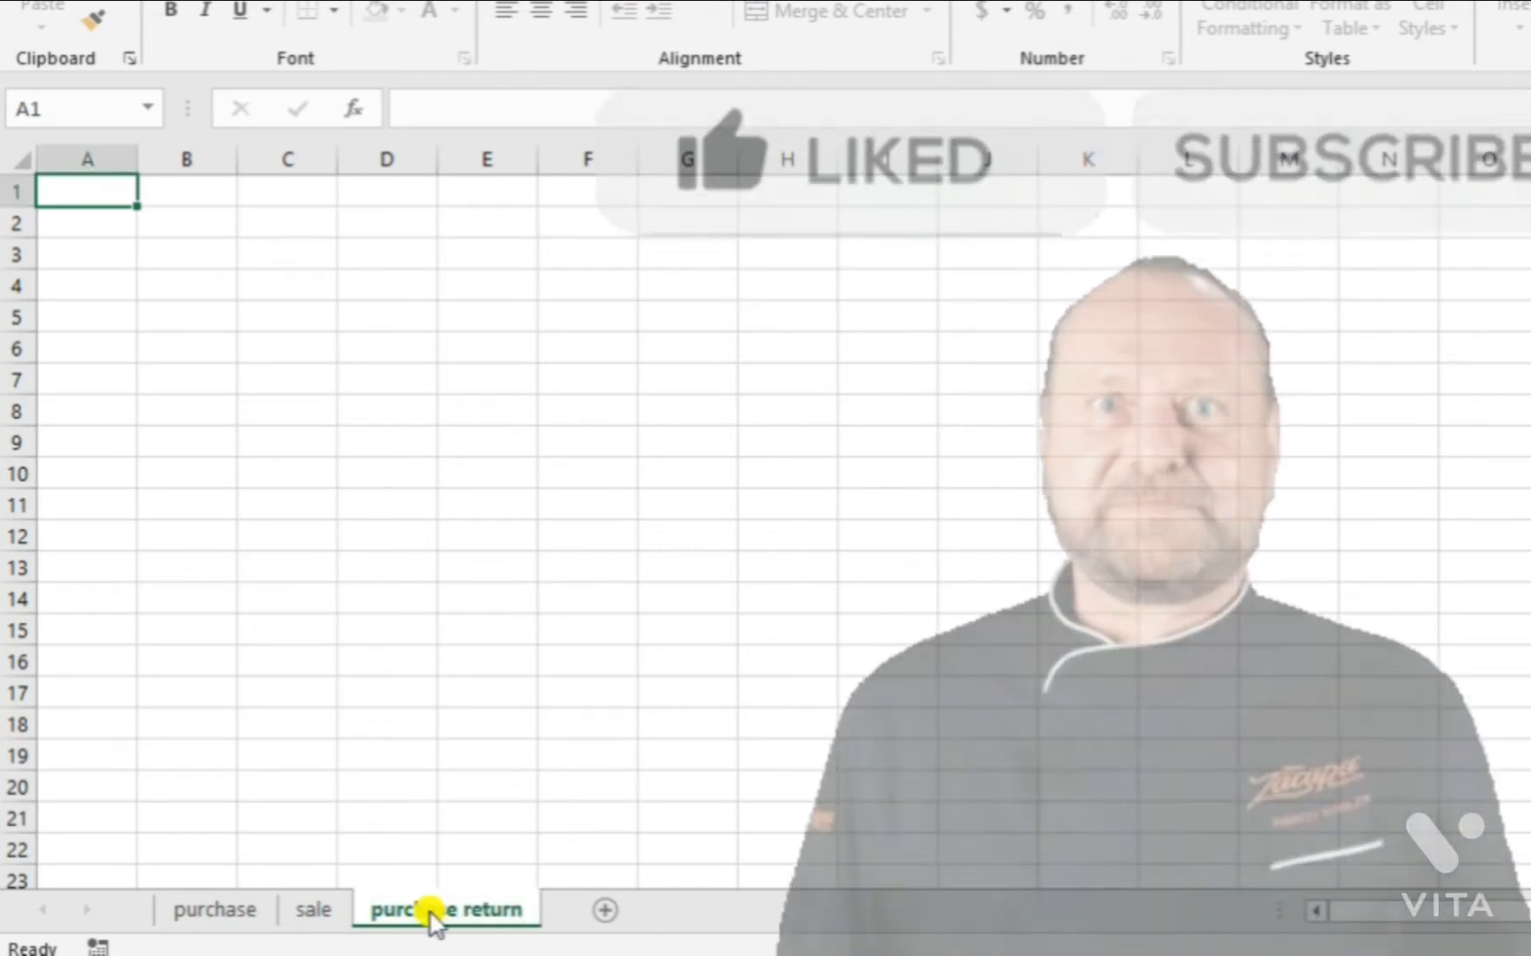
# - Add a fourth sheet after purchase return and name it sale return
pyautogui.click(606, 909)
pyautogui.doubleClick(587, 906)
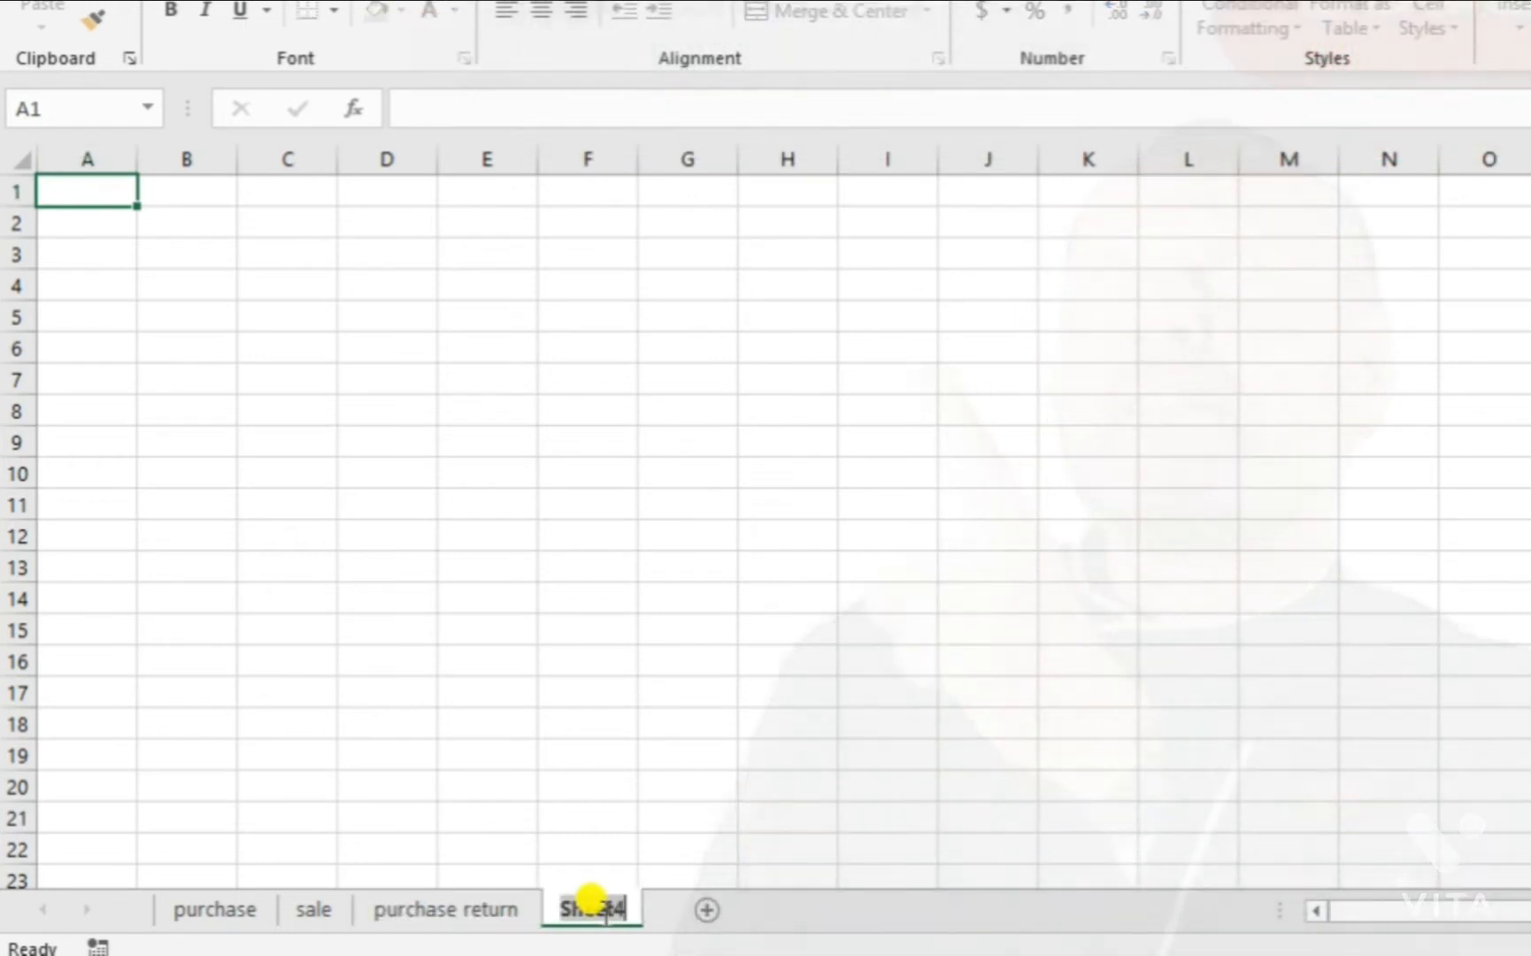
pyautogui.write('s')
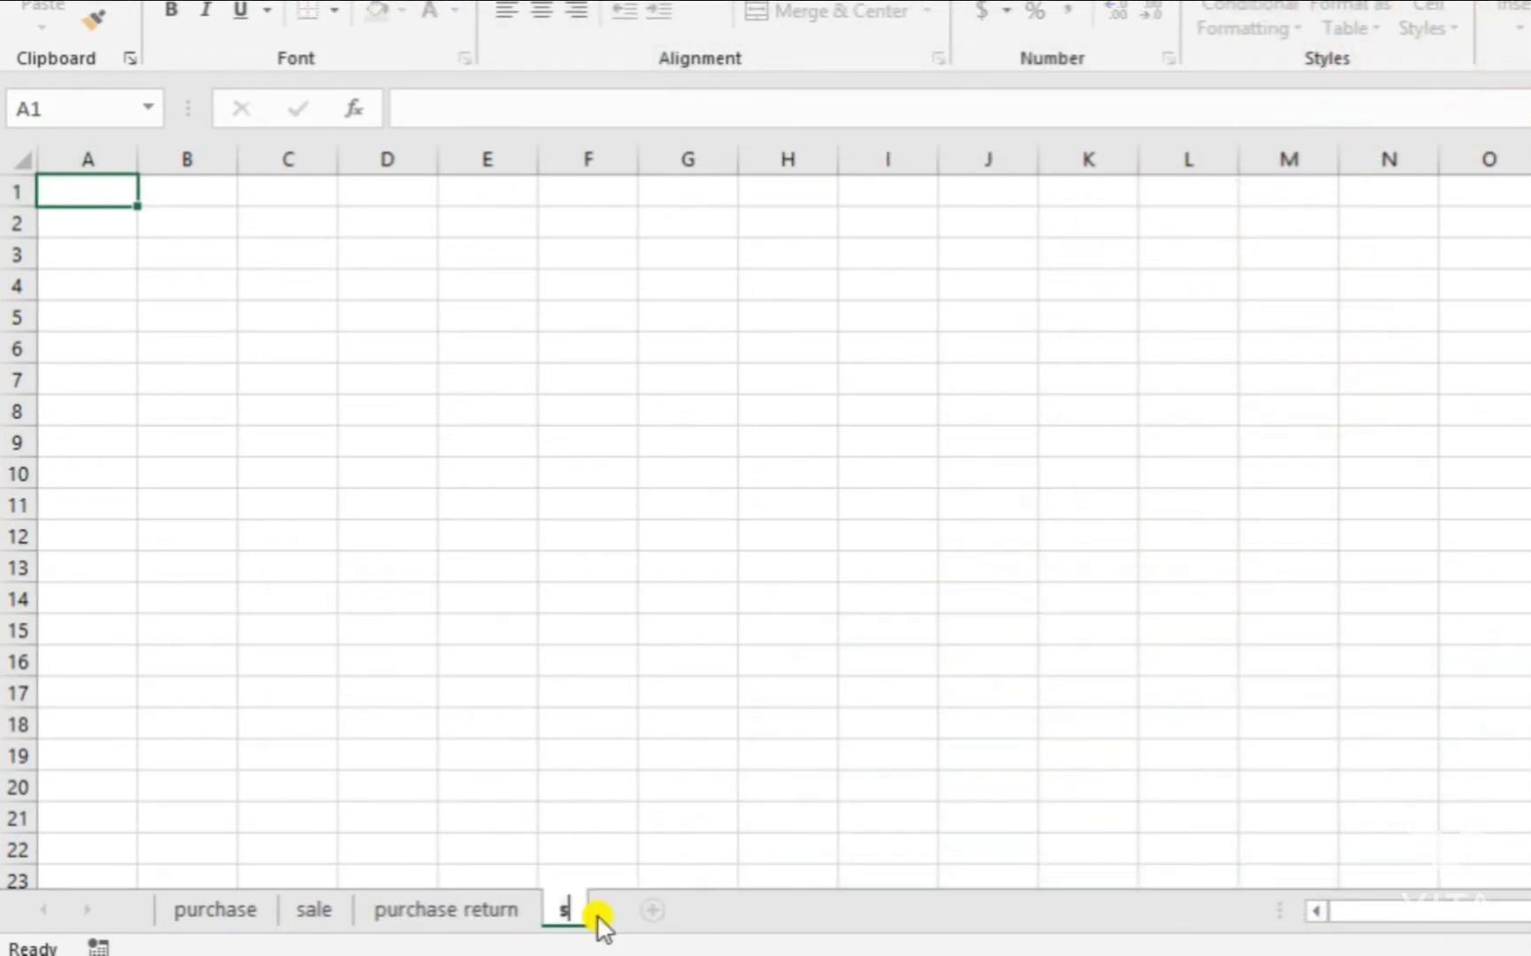
pyautogui.write('ale return')
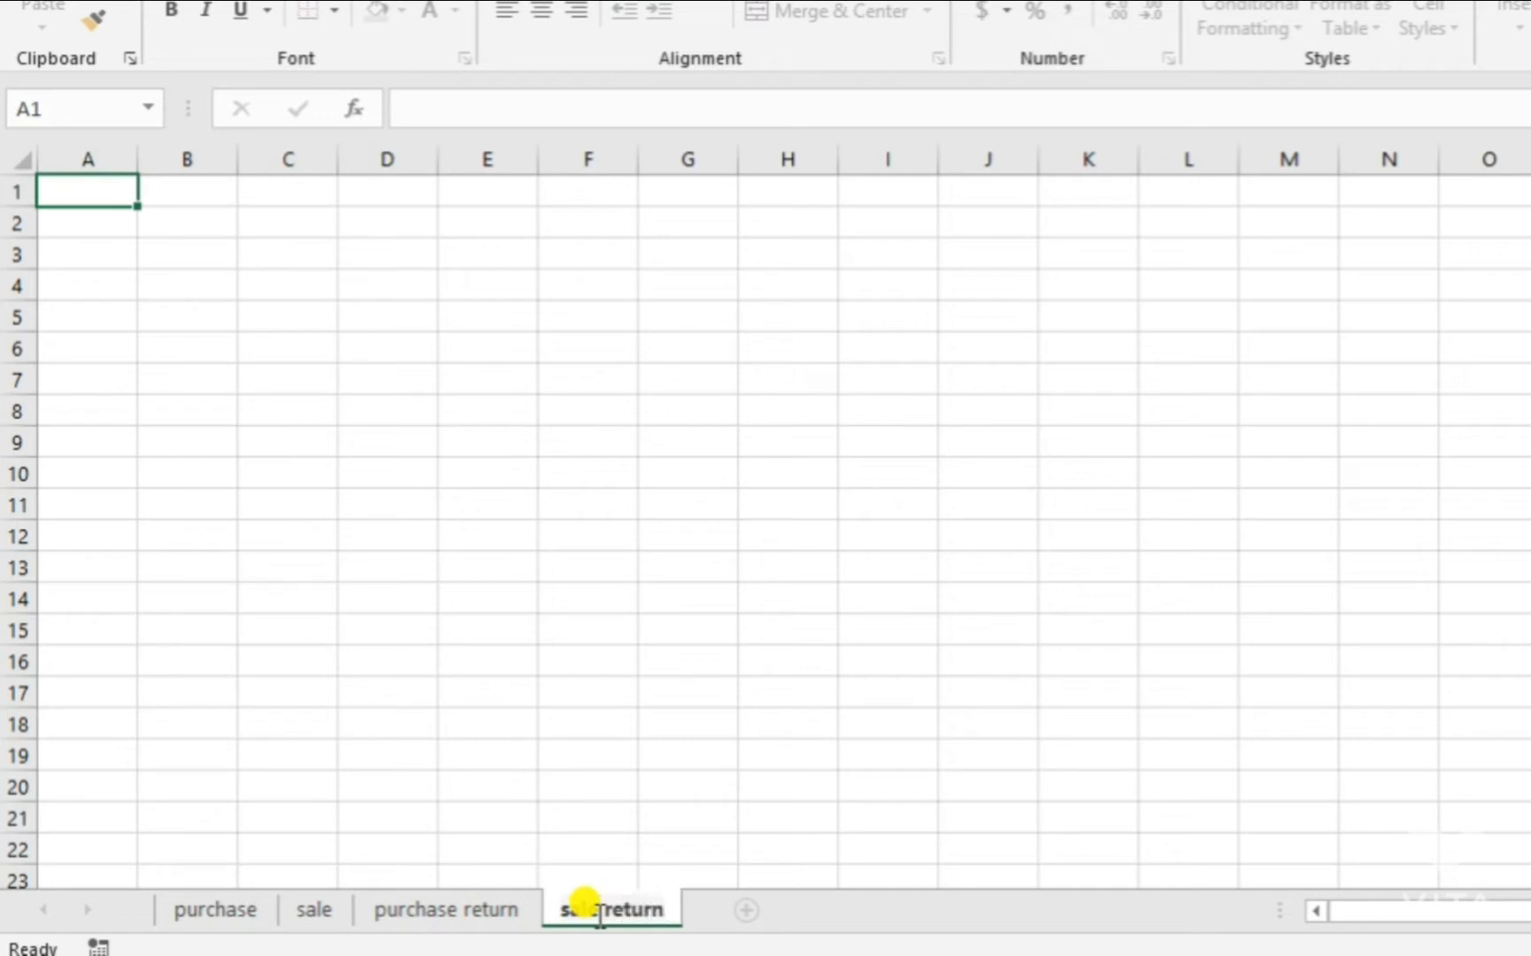
pyautogui.press('Return')
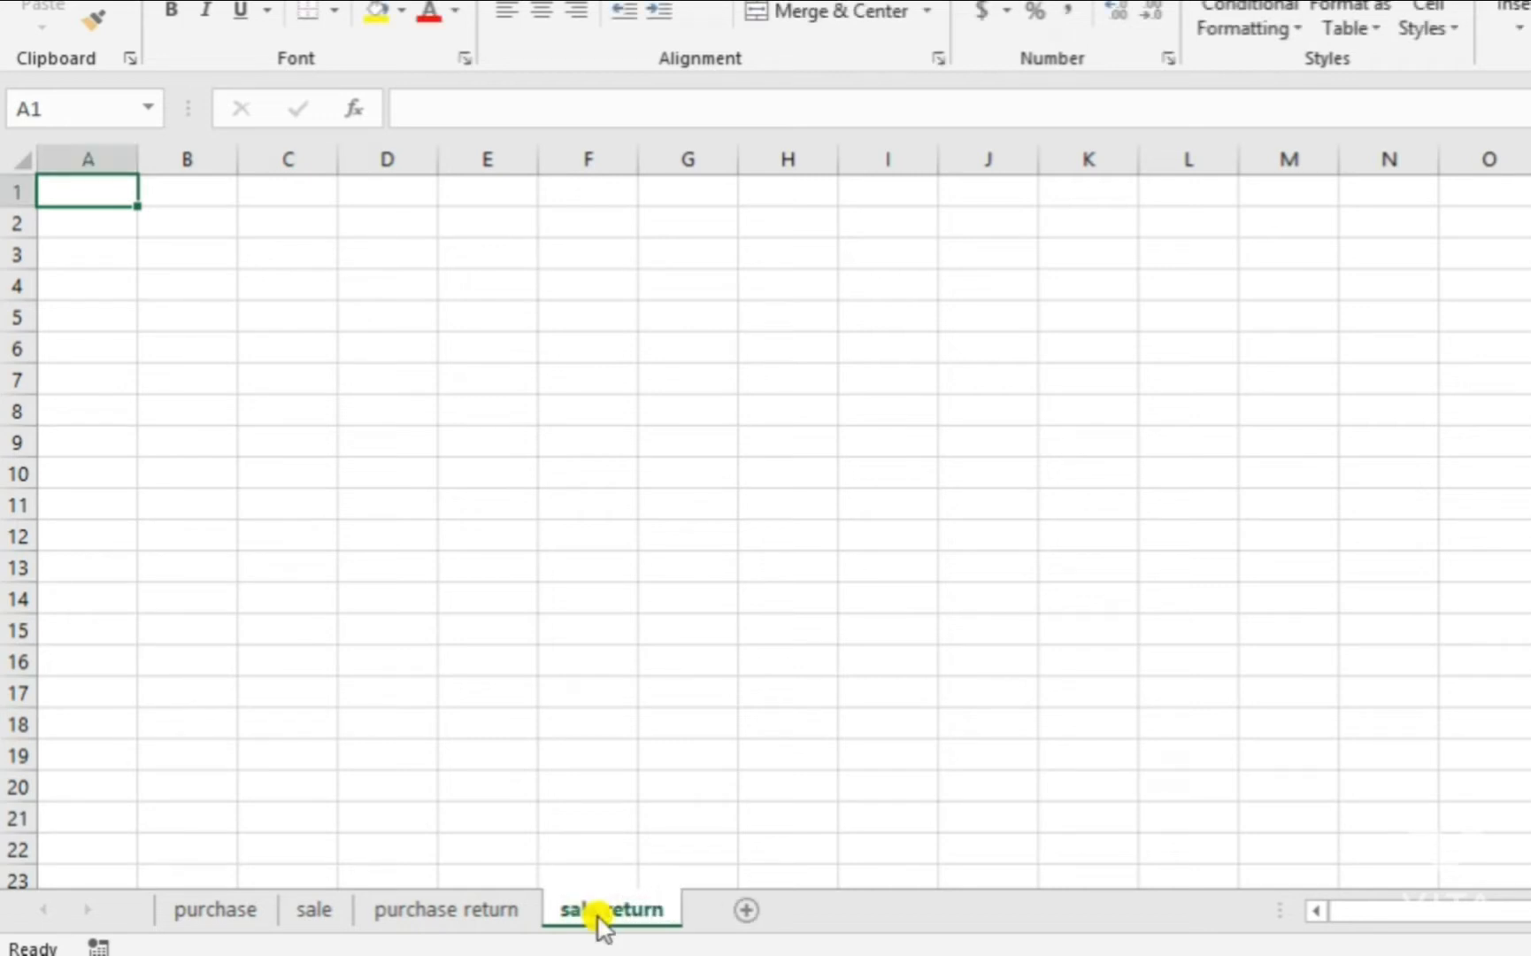
# - Add a fifth sheet after sale return and name it closing stock
pyautogui.click(742, 909)
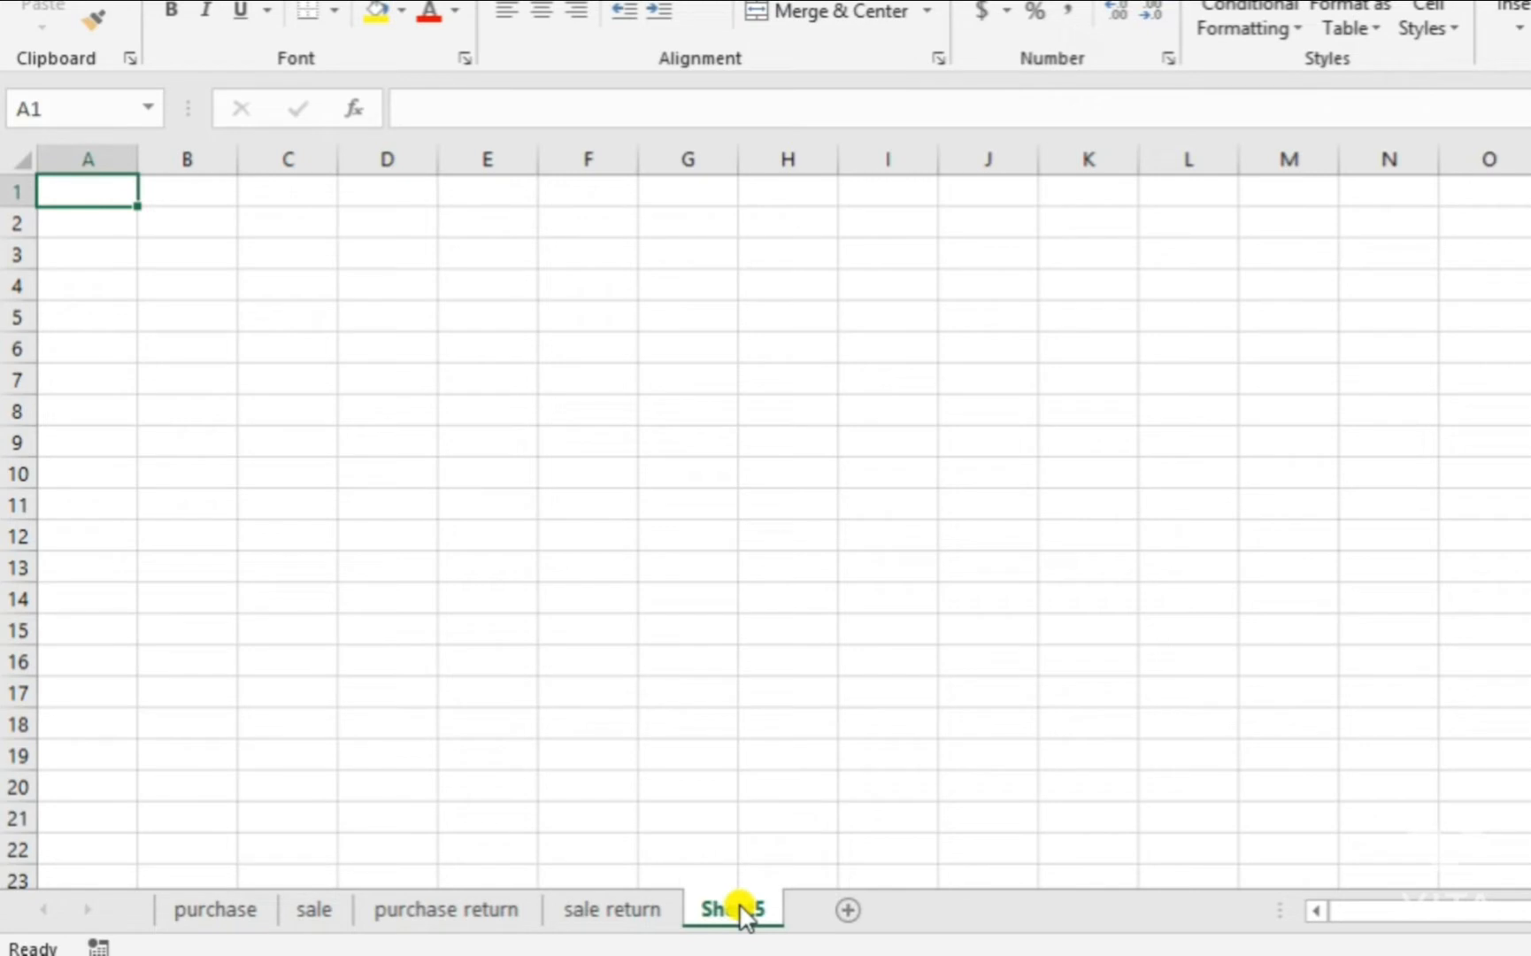
pyautogui.doubleClick(740, 907)
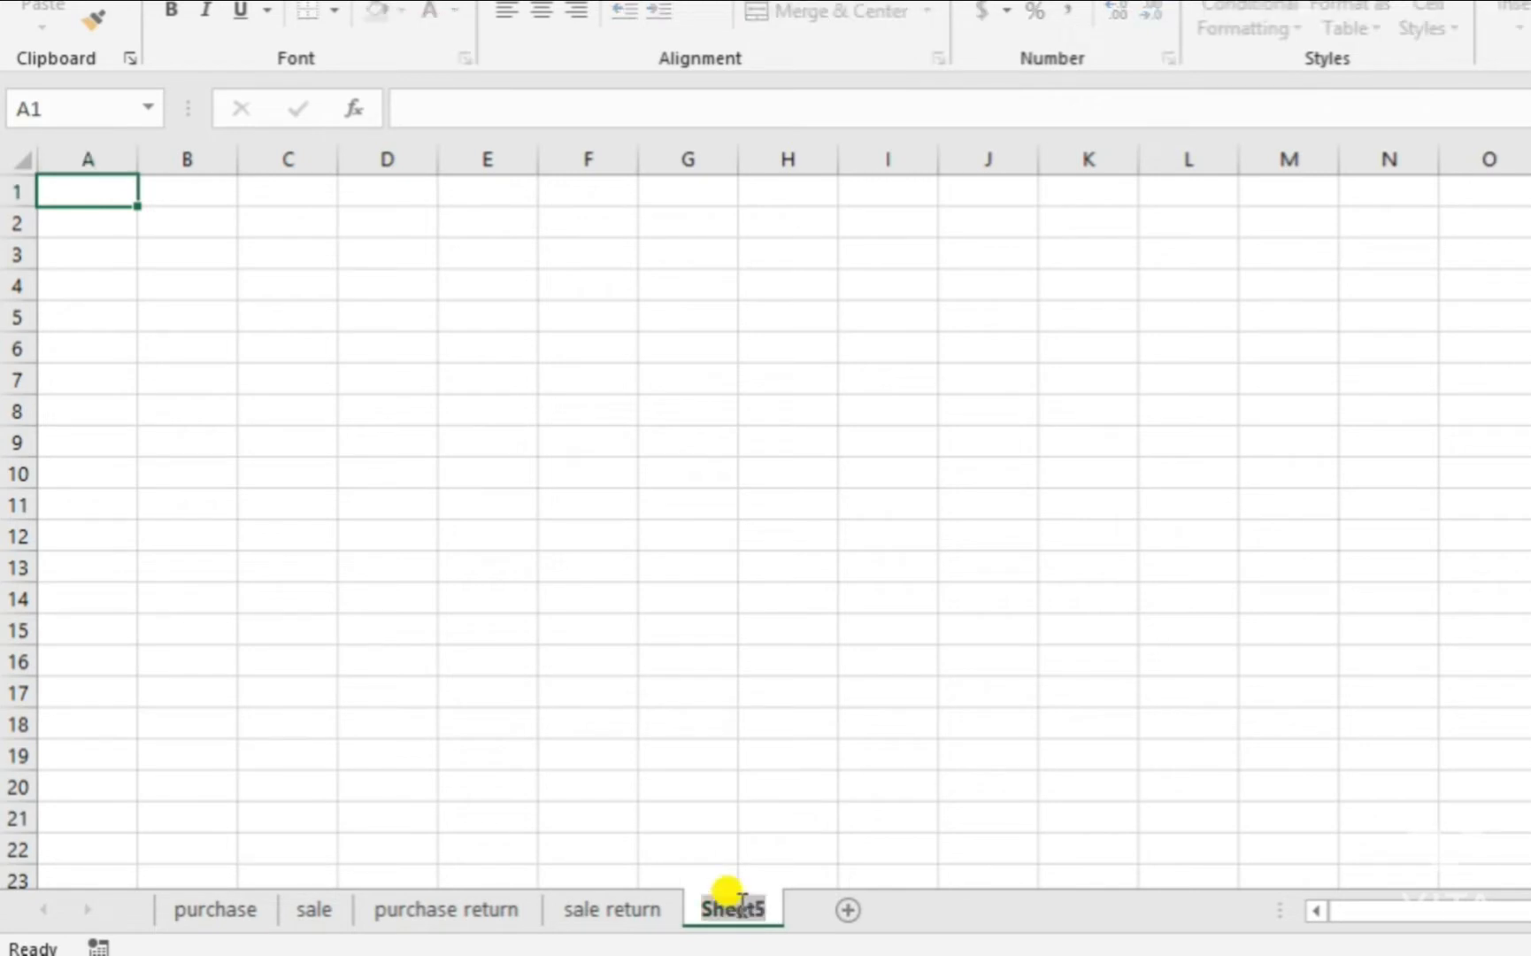
pyautogui.write('cl')
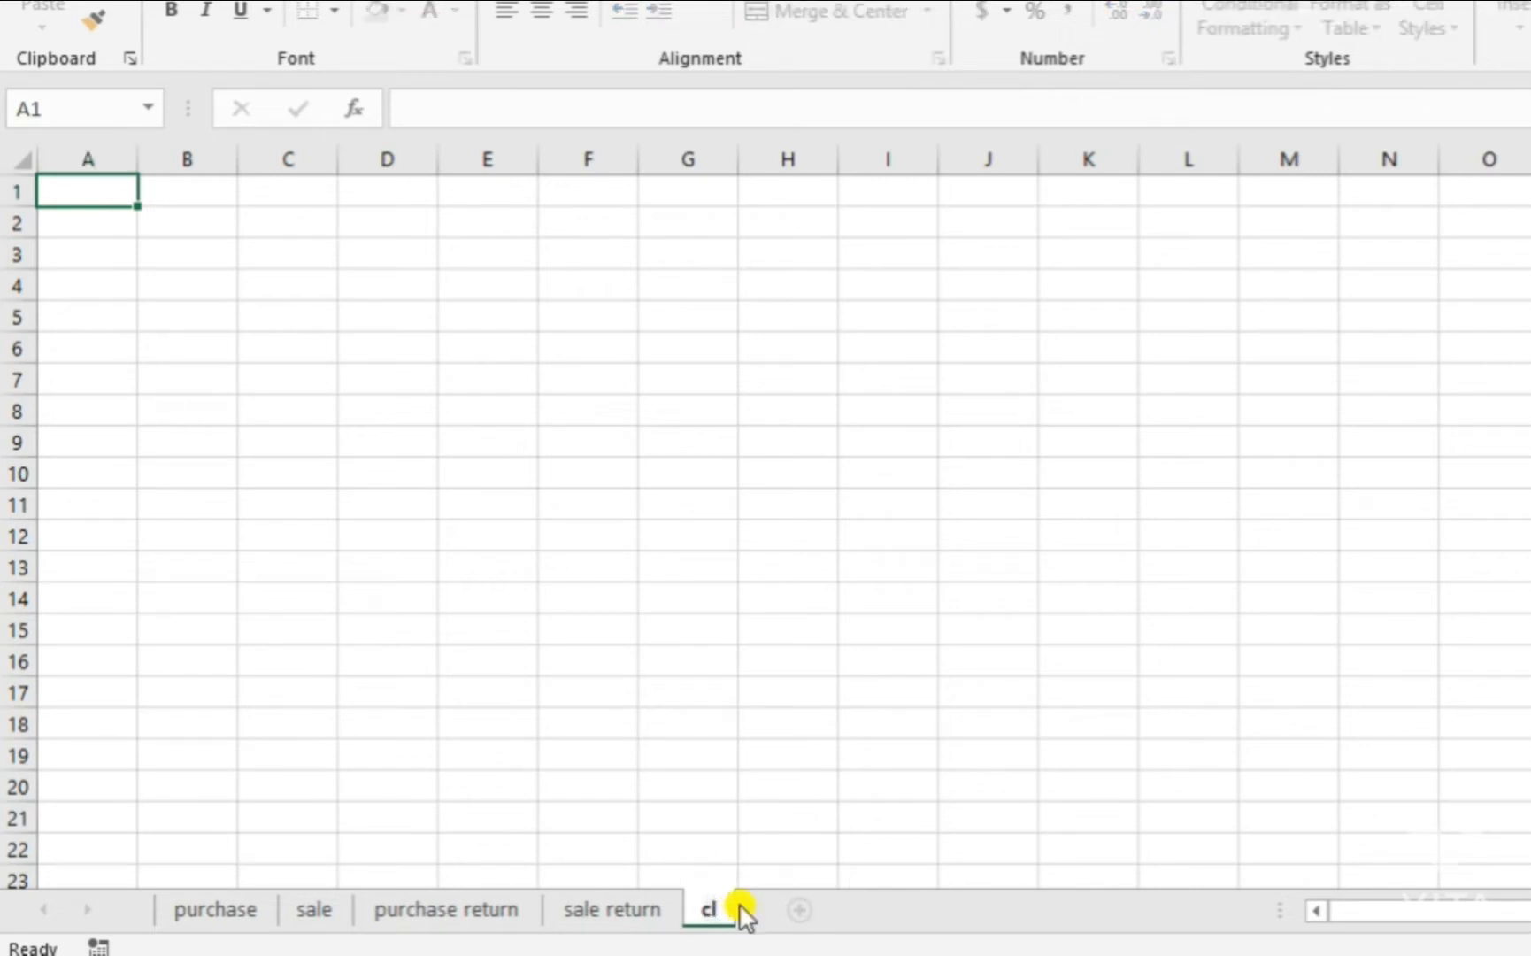
pyautogui.write('osing stock')
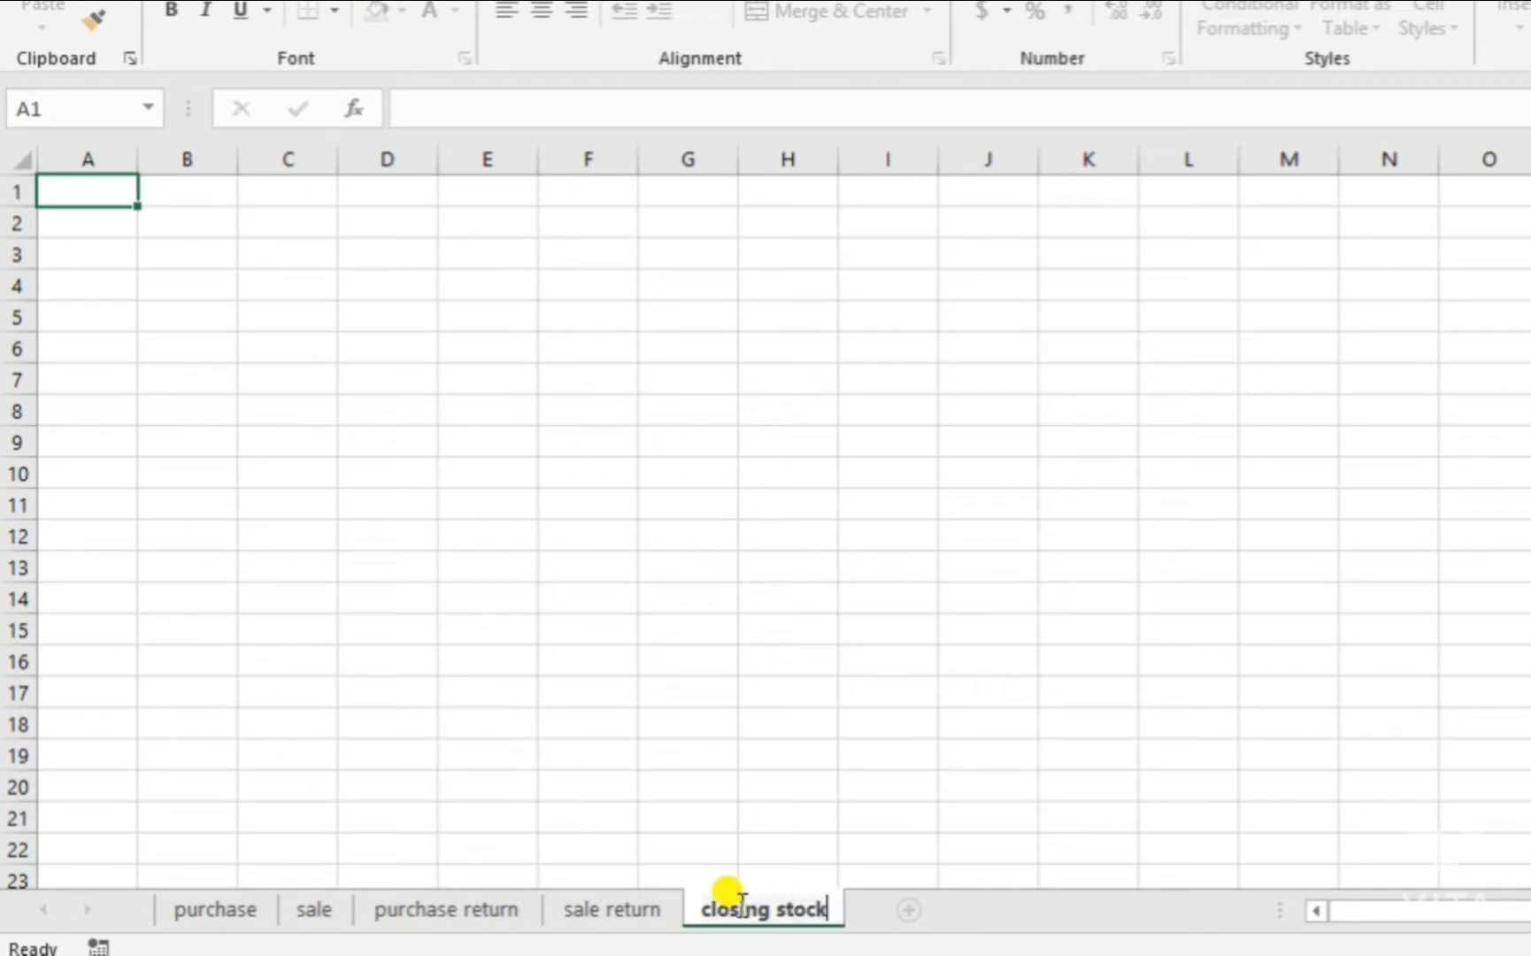
pyautogui.press('Return')
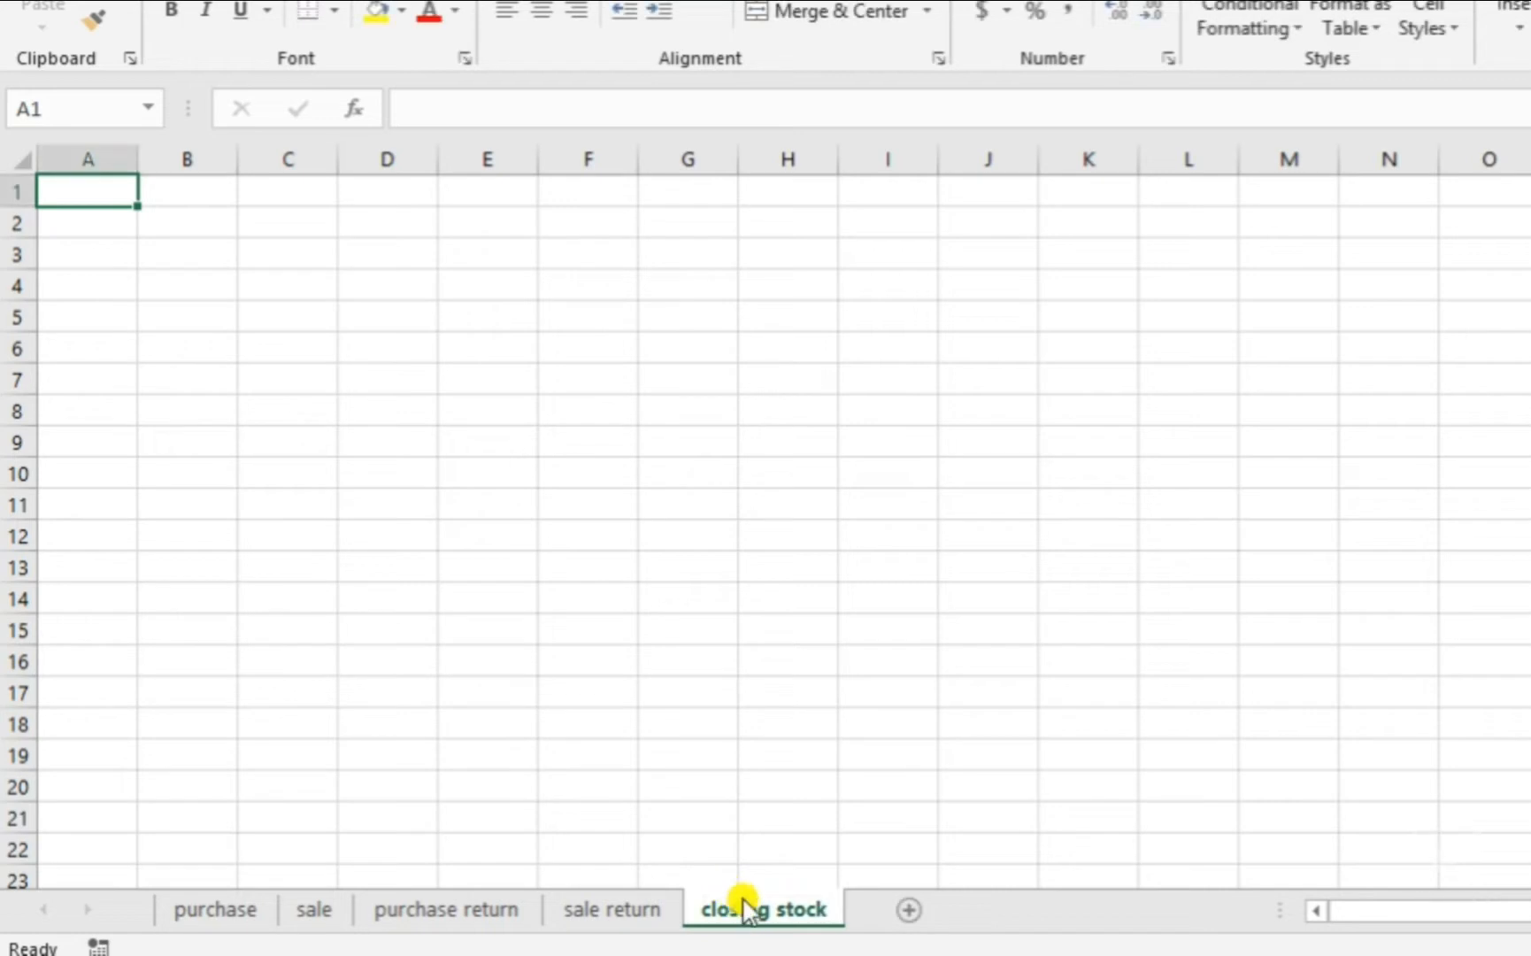
# - Copy the headers A1:G1, Bill No. to Amount, from the purchase sheet of the purchase and sale intry workbook and return to Book1
pyautogui.click(221, 909)
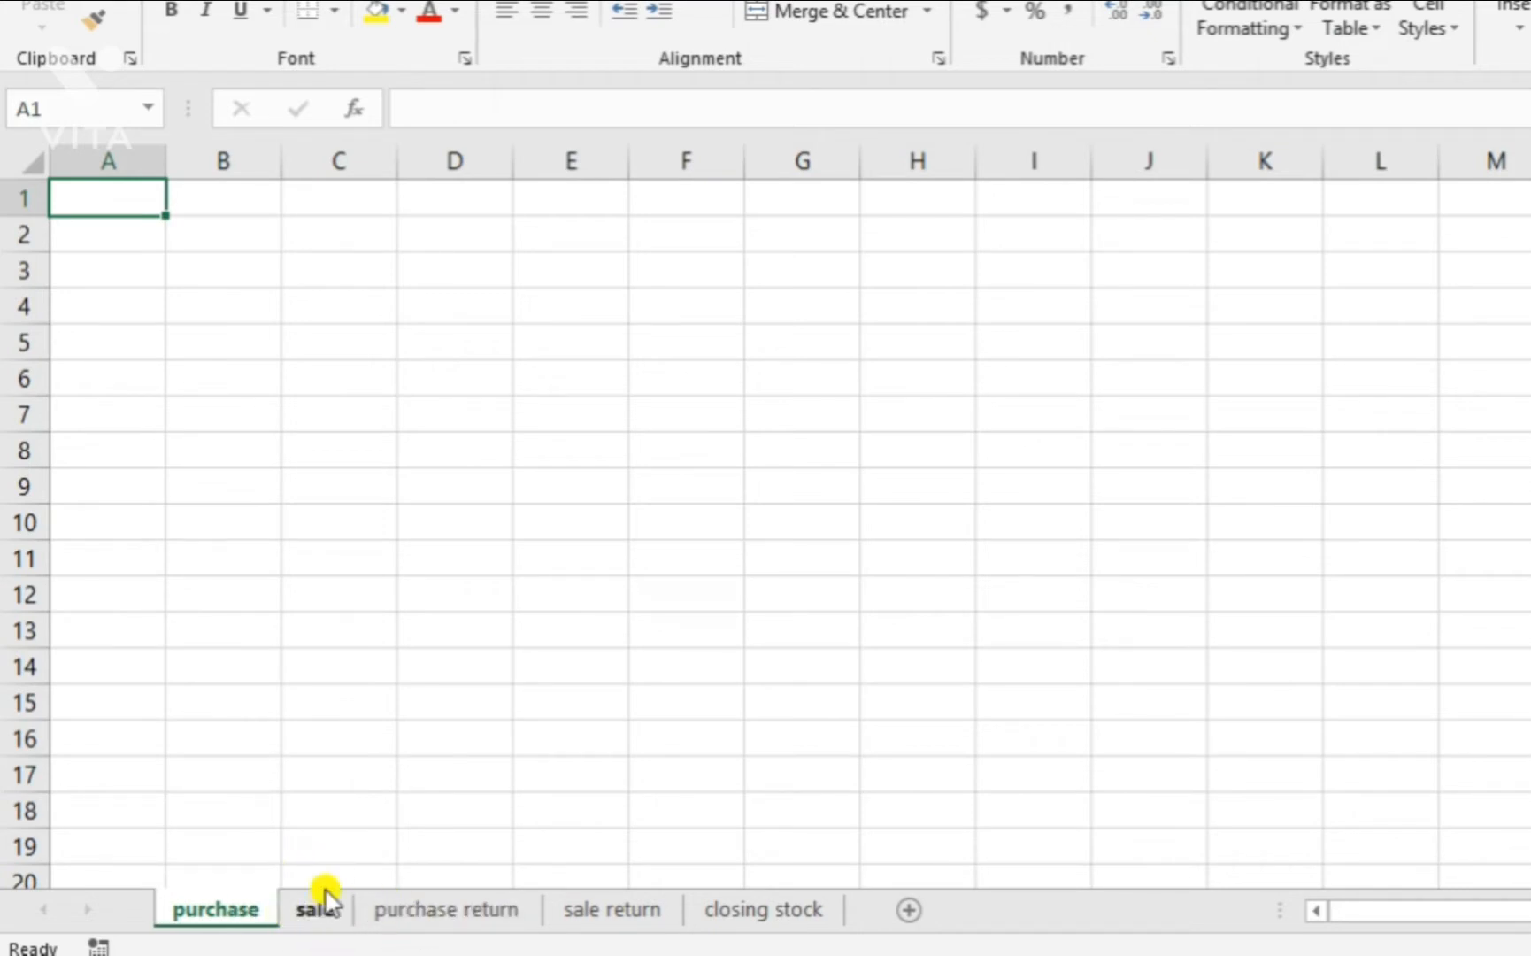
pyautogui.moveTo(511, 954)
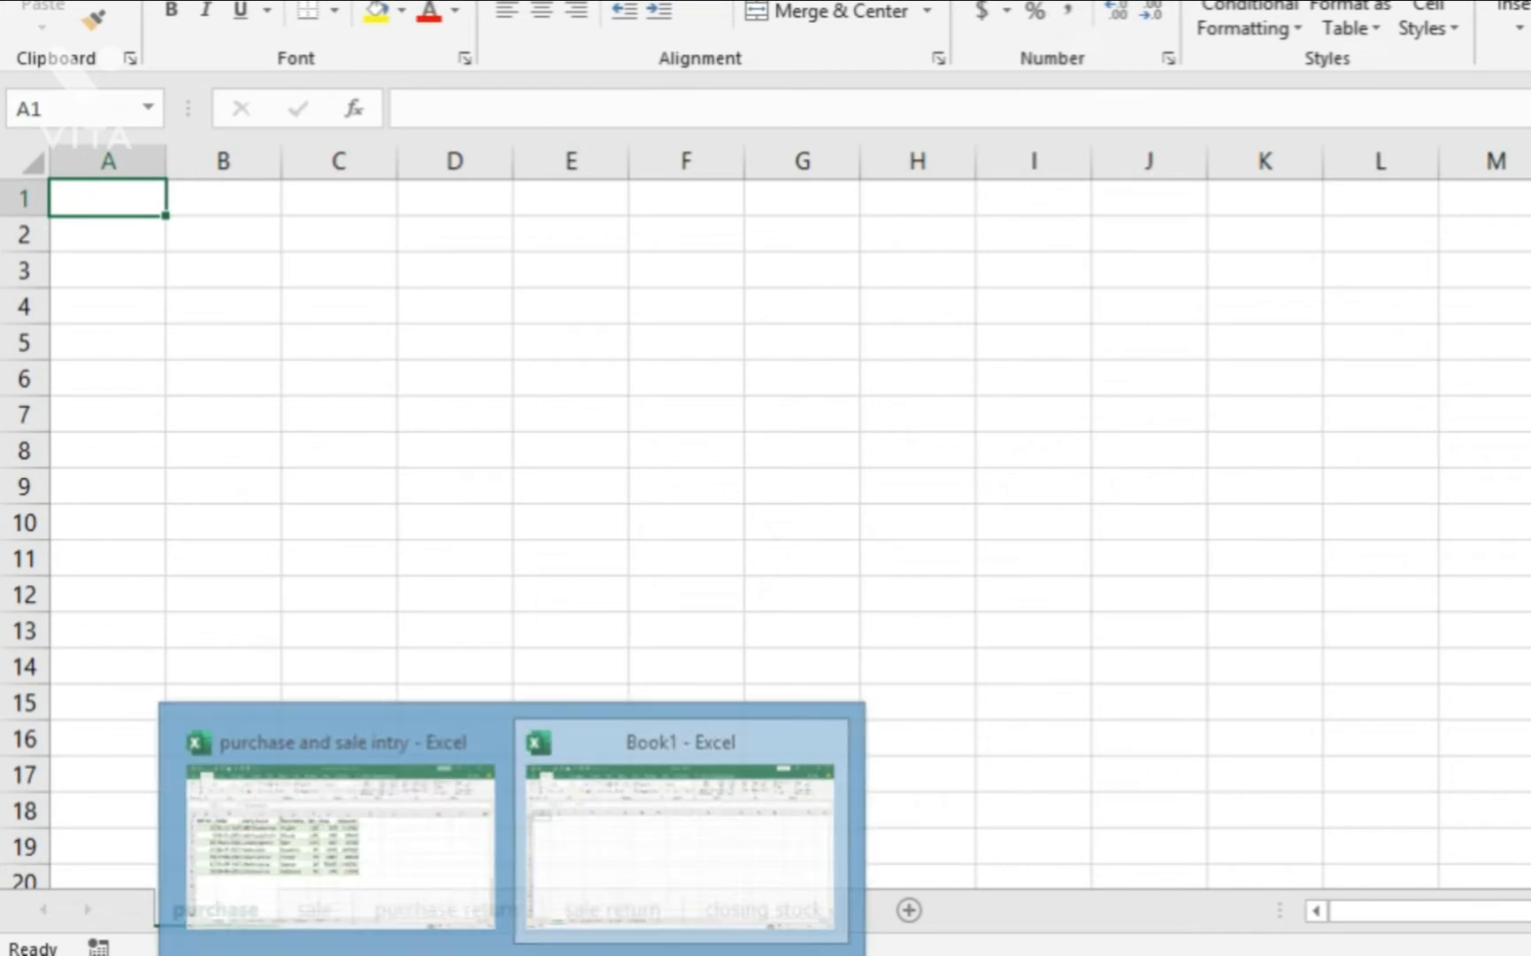
pyautogui.click(366, 854)
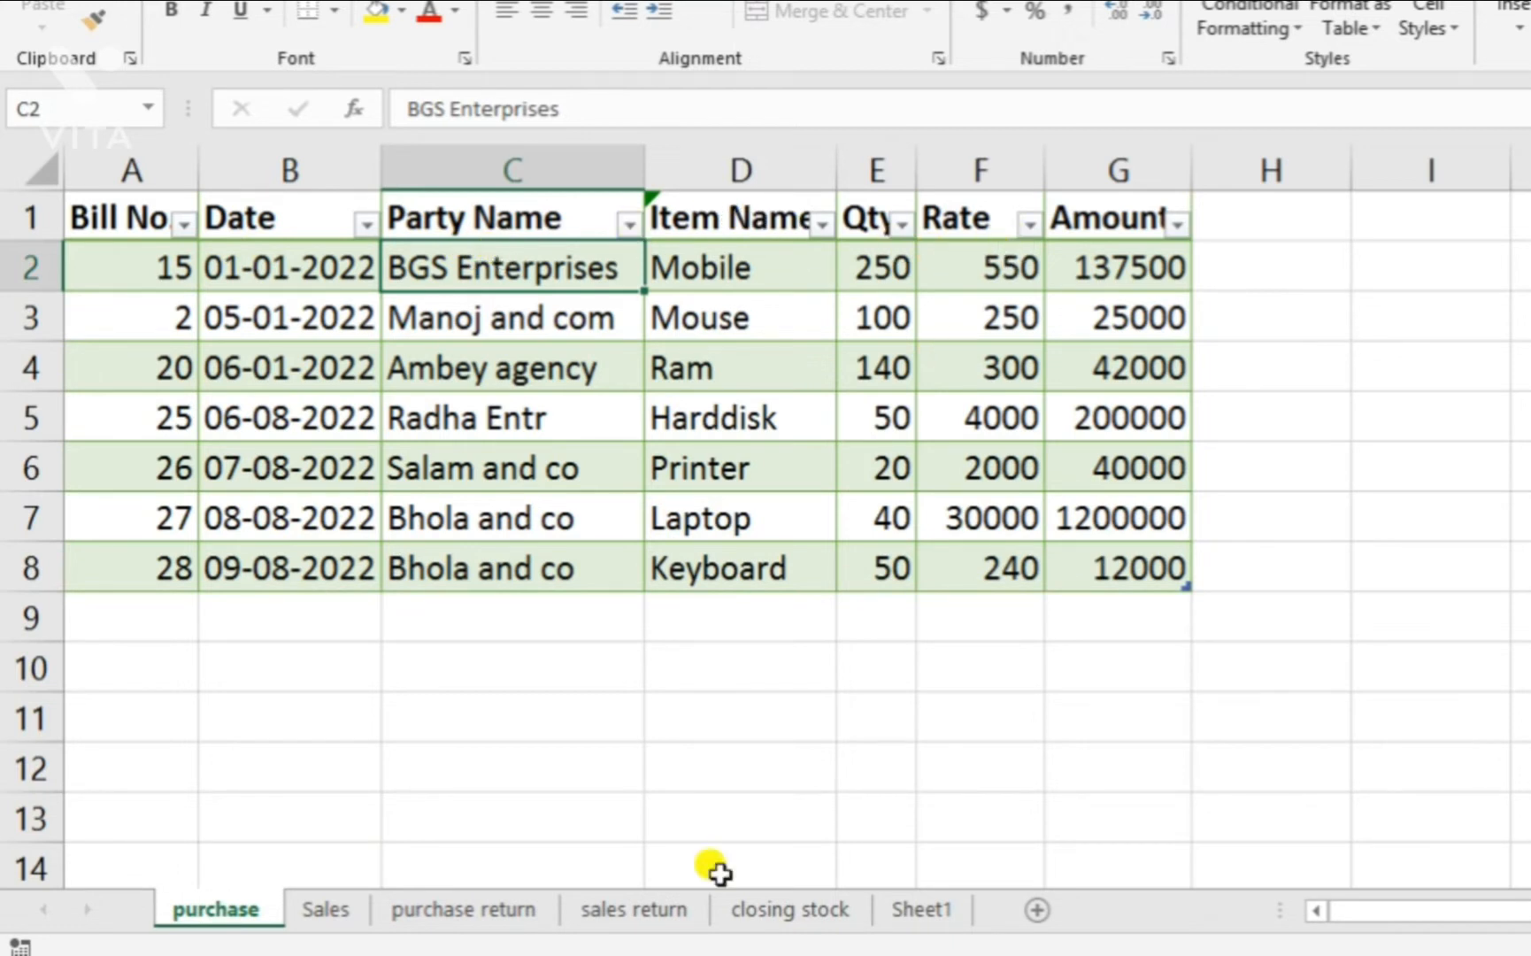
pyautogui.moveTo(511, 955)
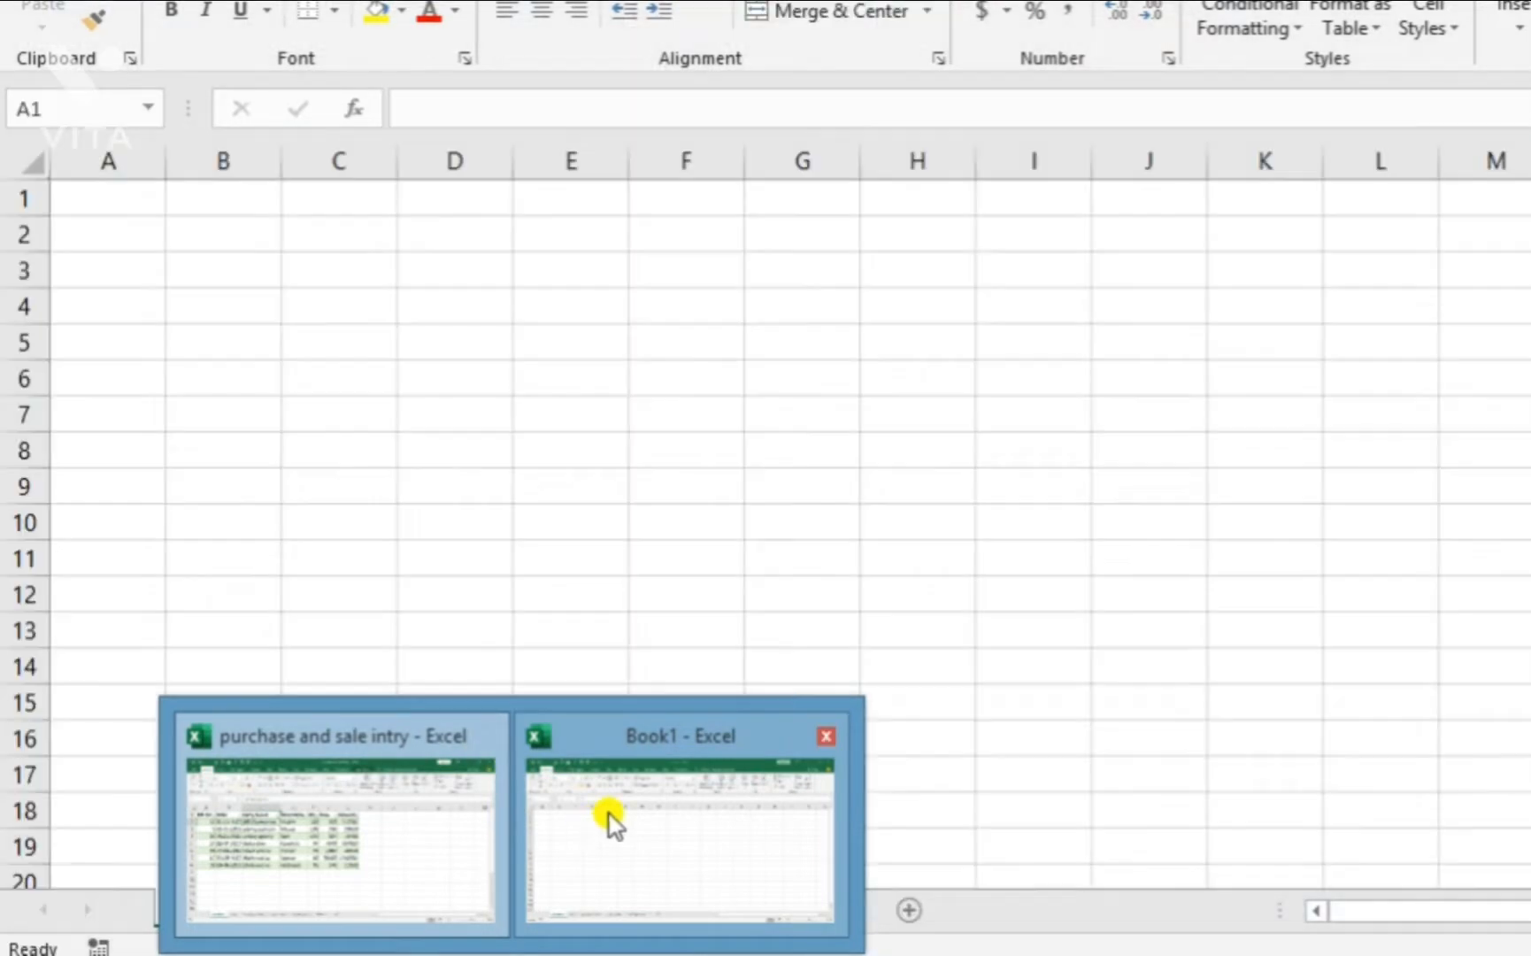
pyautogui.click(608, 820)
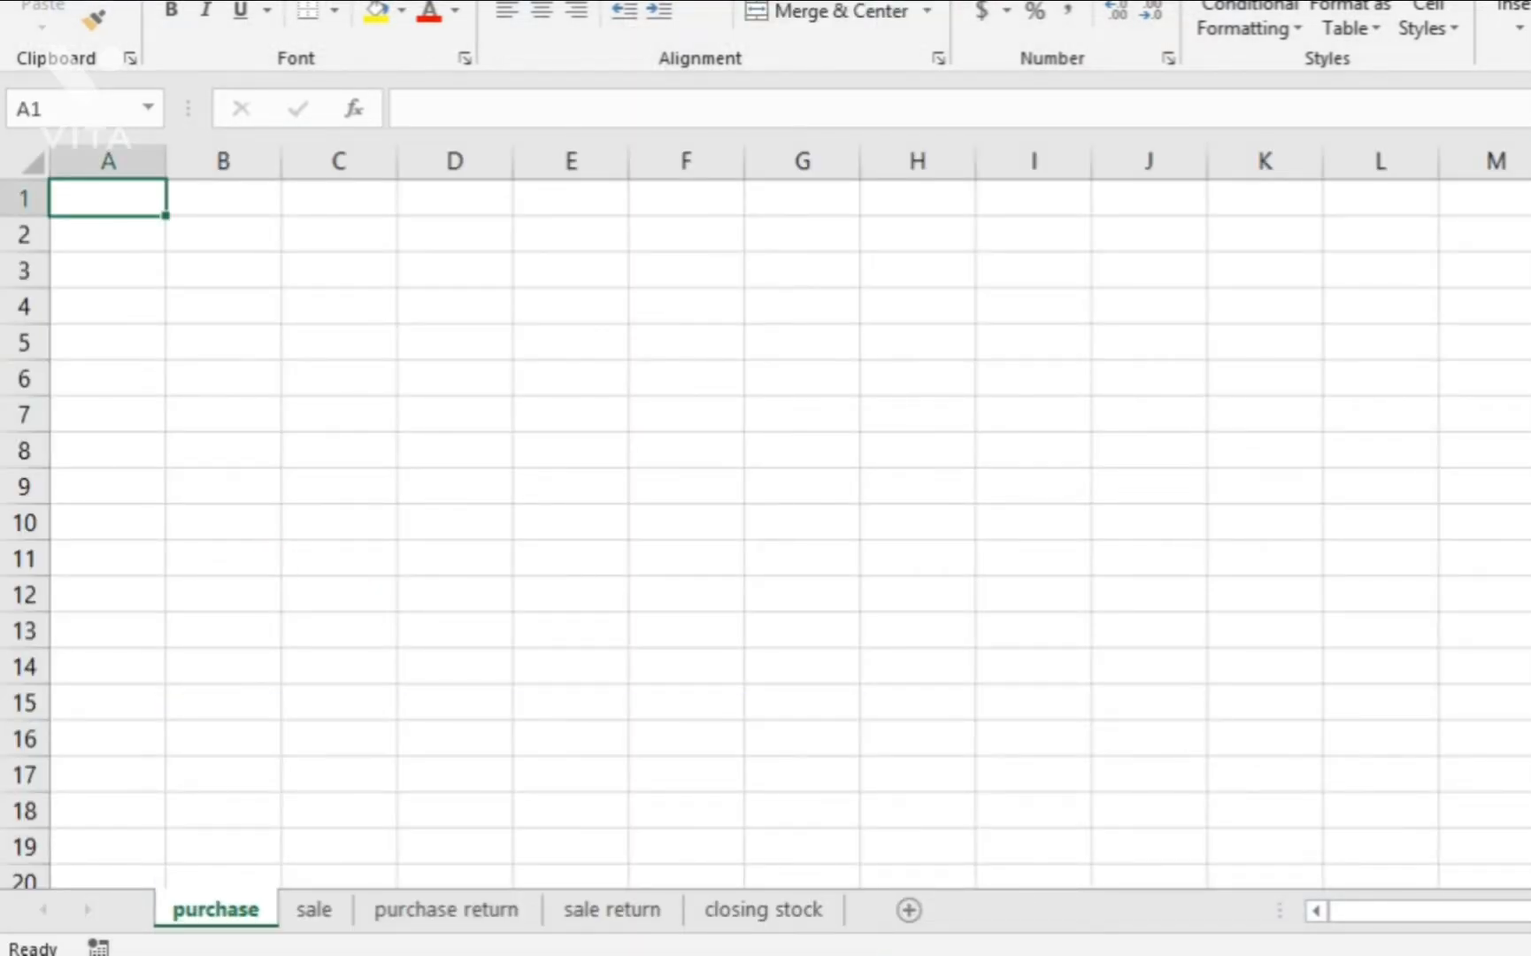
pyautogui.moveTo(499, 950)
pyautogui.click(380, 841)
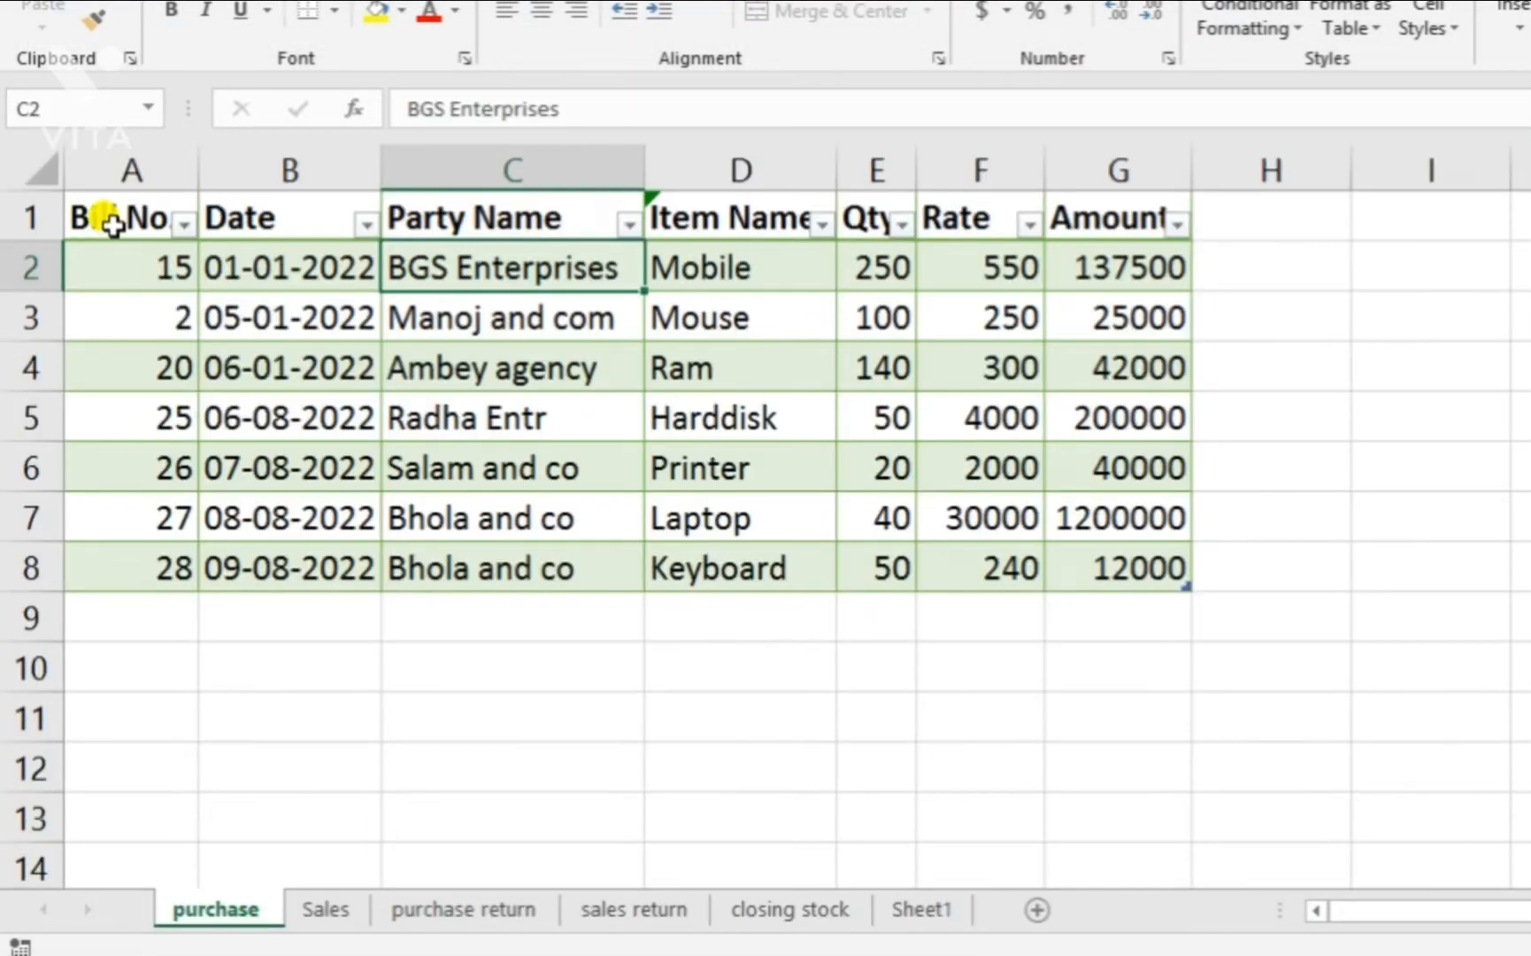
pyautogui.moveTo(113, 226); pyautogui.dragTo(1104, 258)
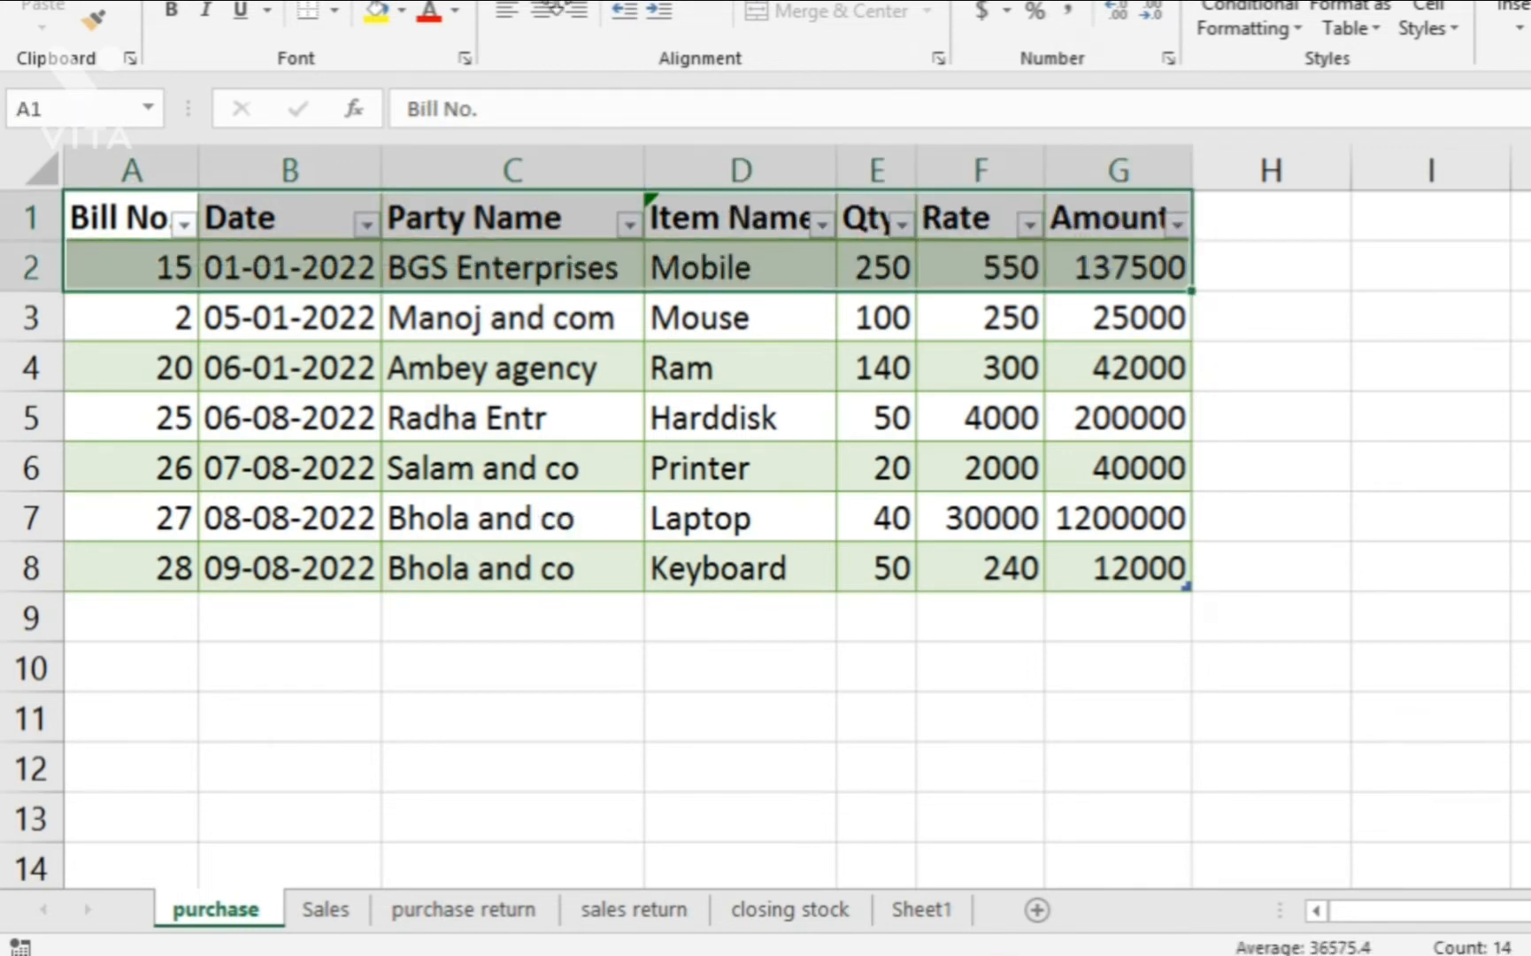
pyautogui.moveTo(168, 211); pyautogui.dragTo(1120, 198)
pyautogui.hotkey('ctrl', 'c')
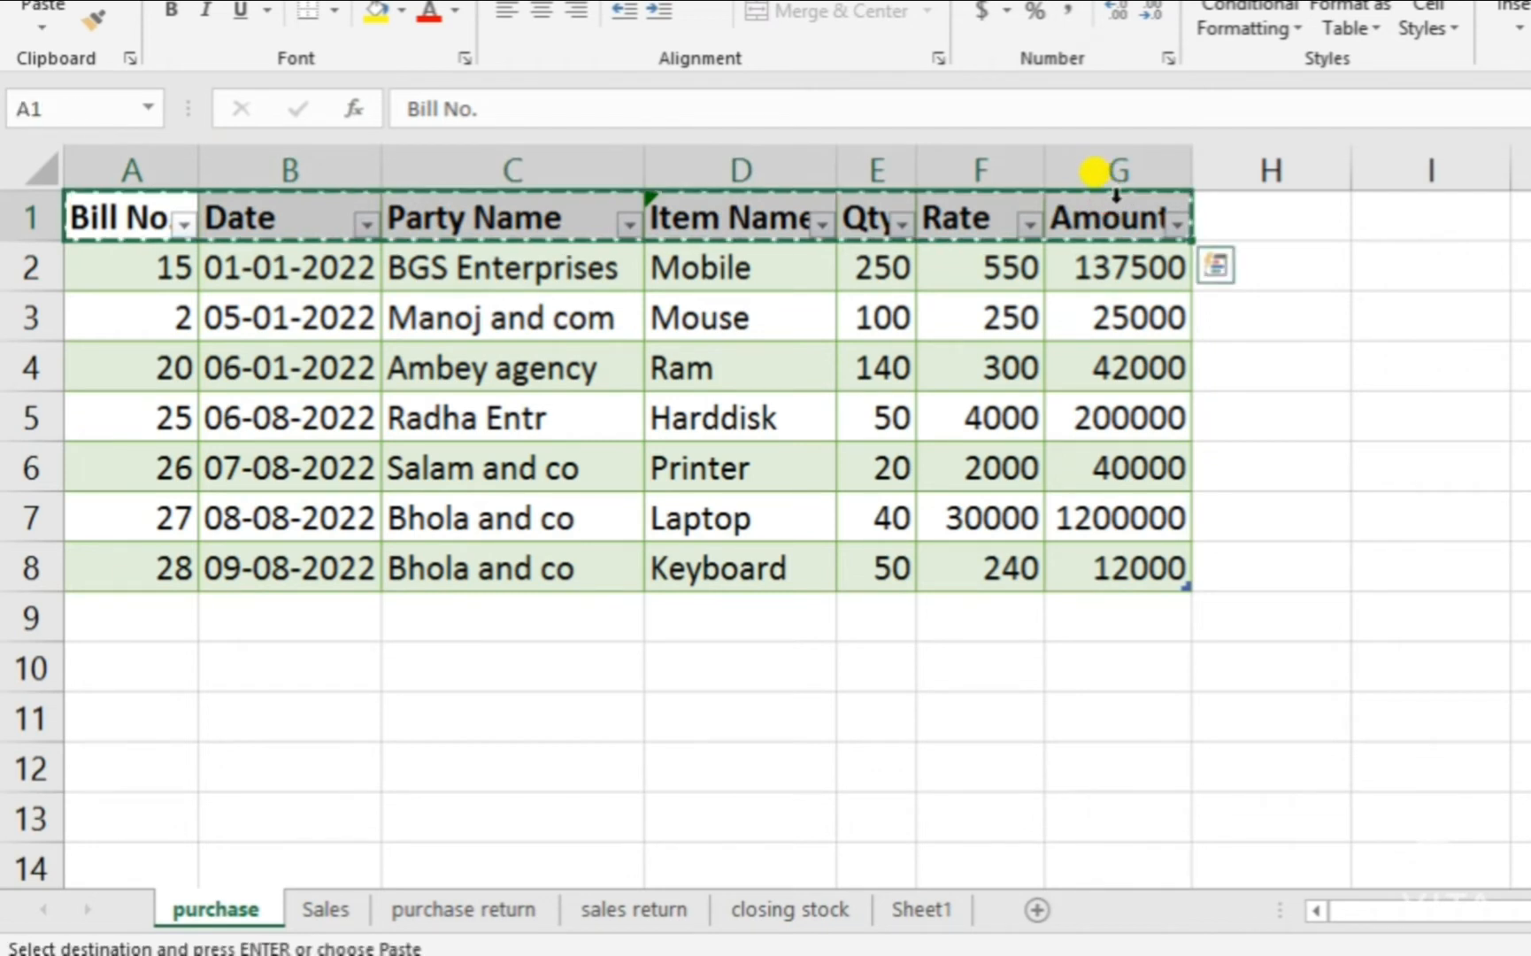
pyautogui.click(609, 878)
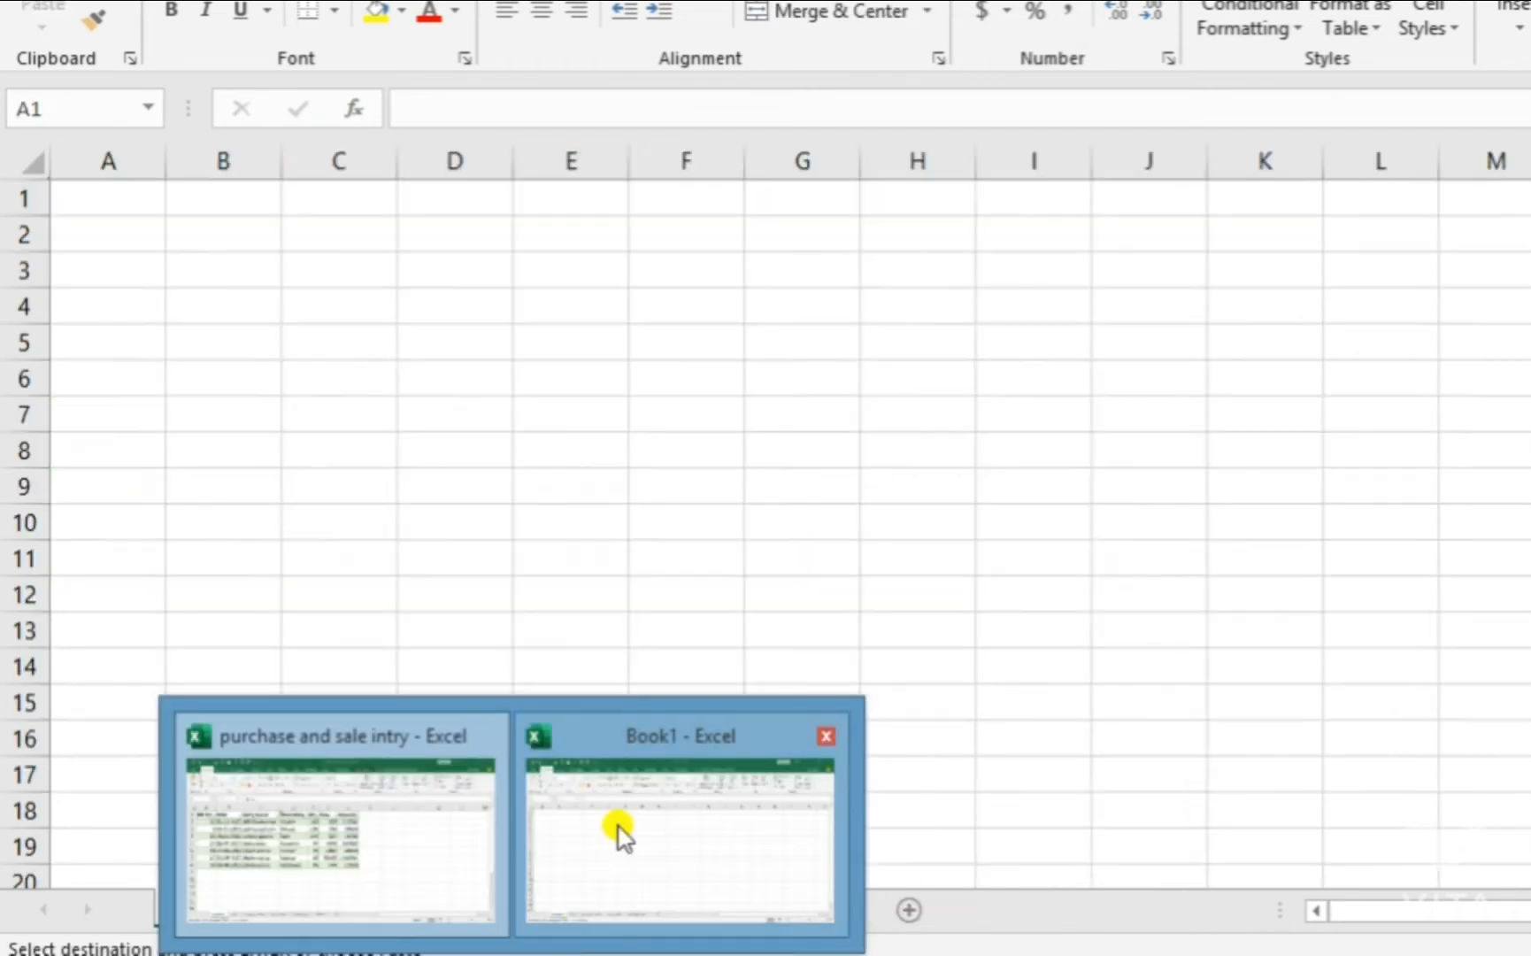
pyautogui.rightClick(122, 201)
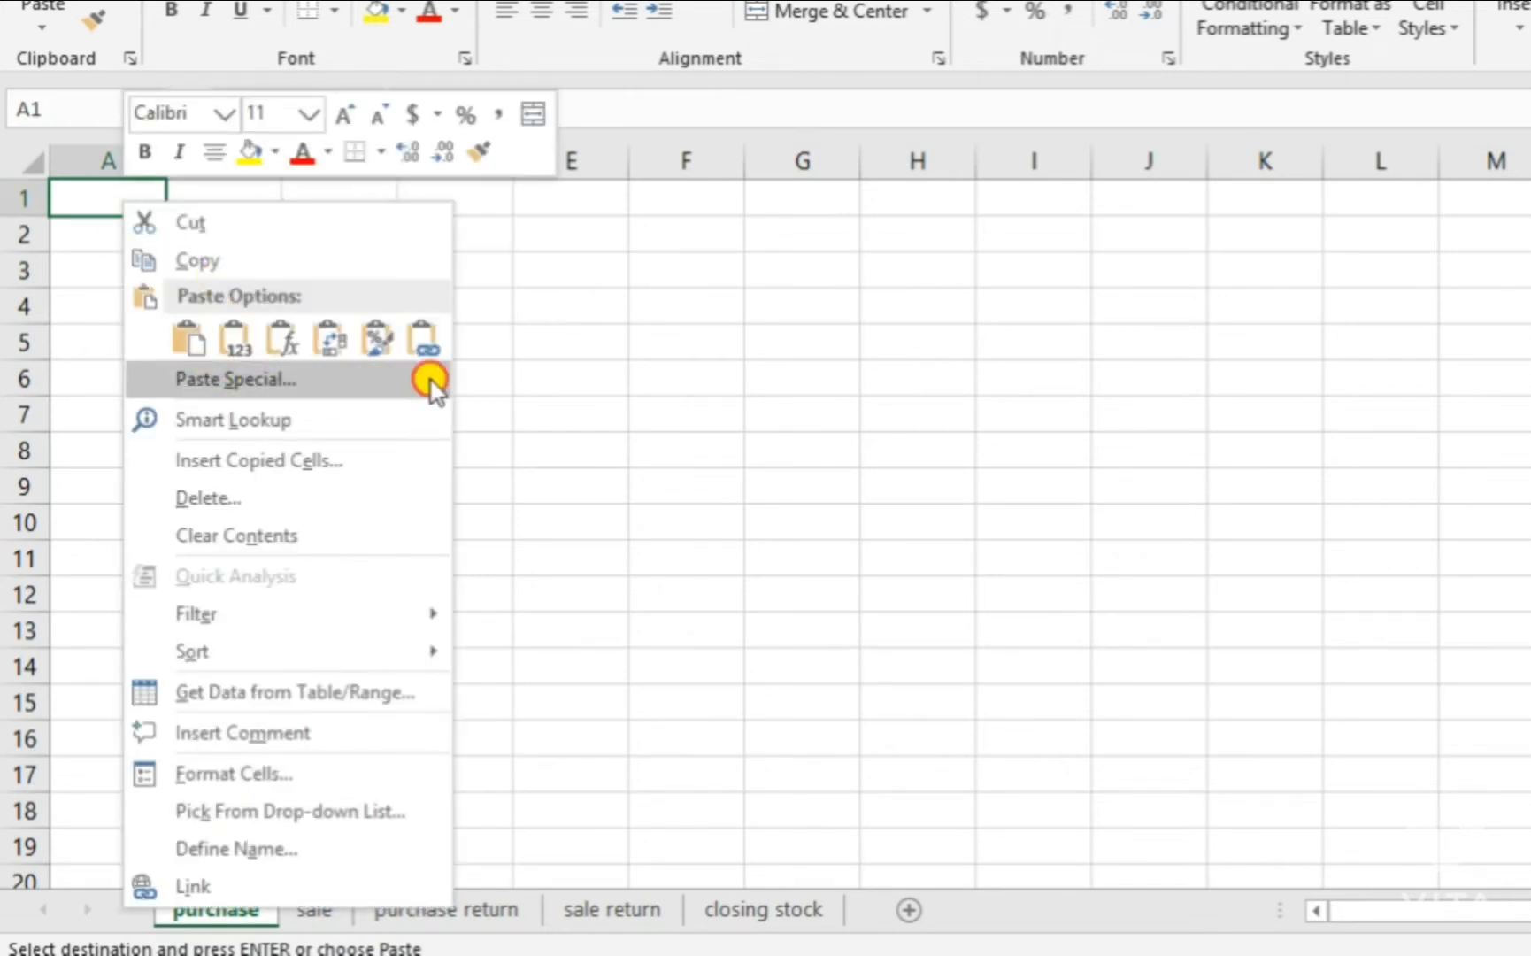
pyautogui.moveTo(434, 390)
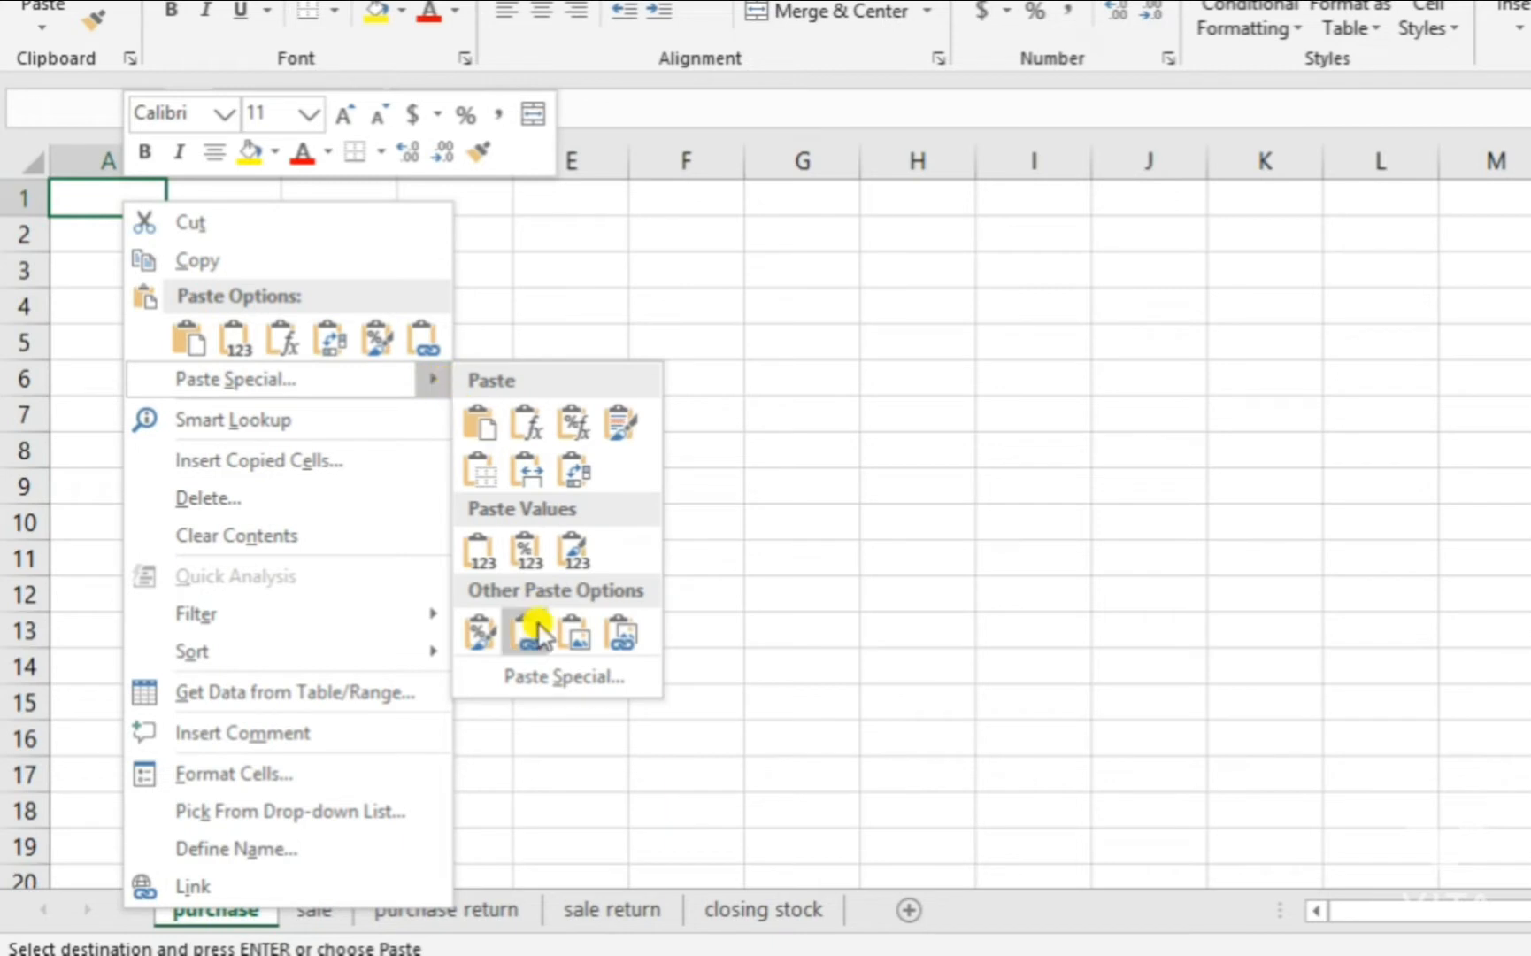
pyautogui.click(592, 677)
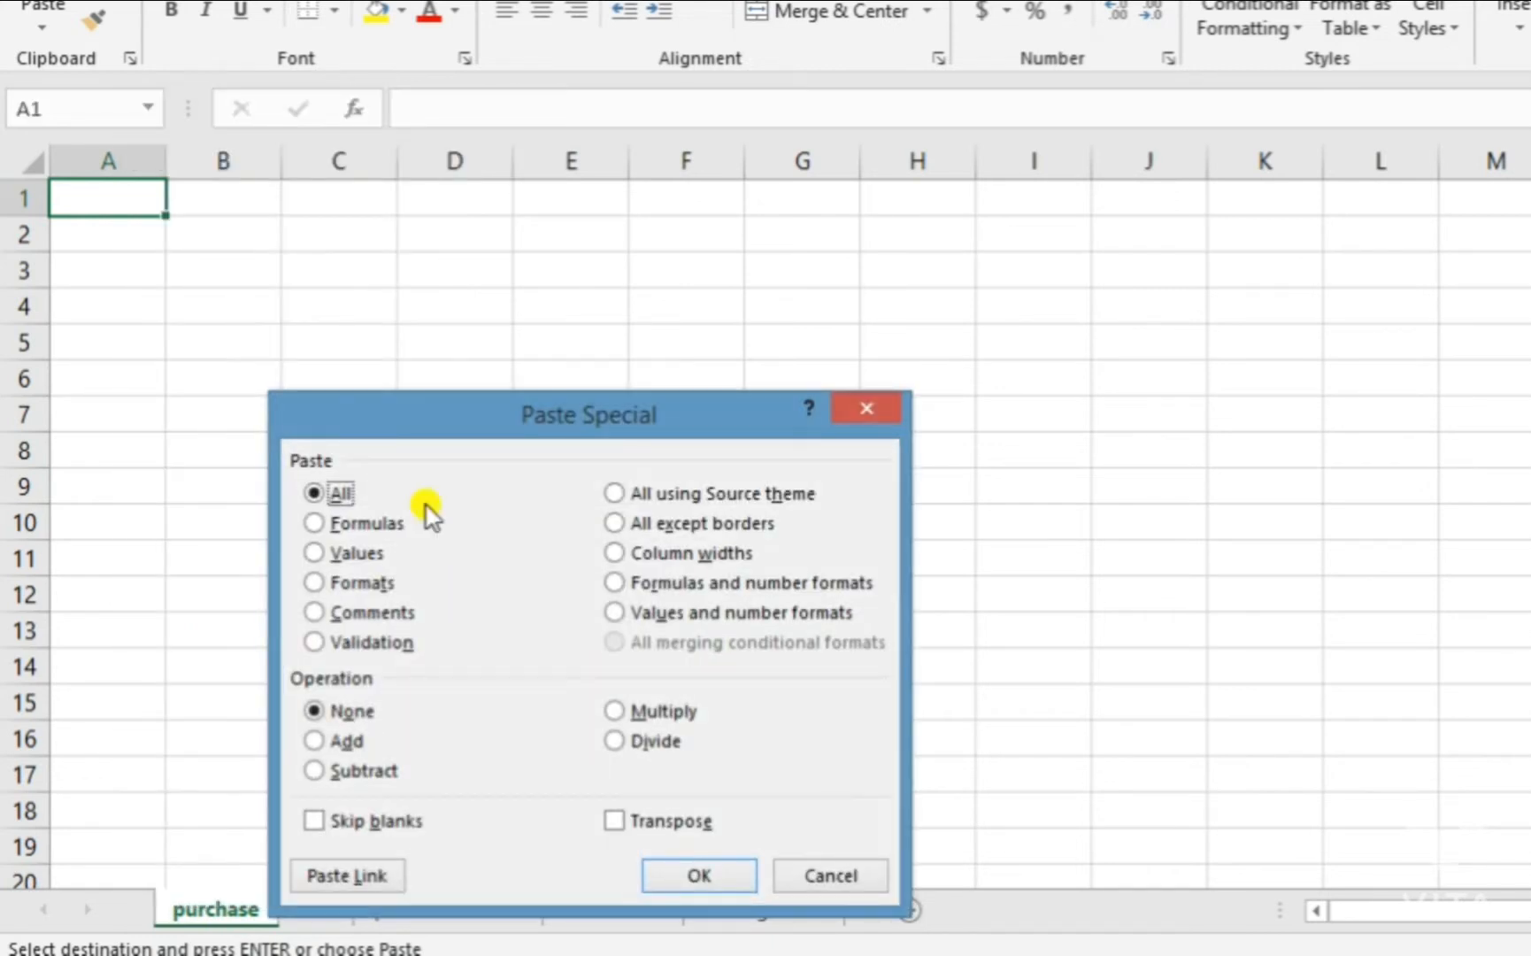
pyautogui.moveTo(433, 421); pyautogui.dragTo(434, 163)
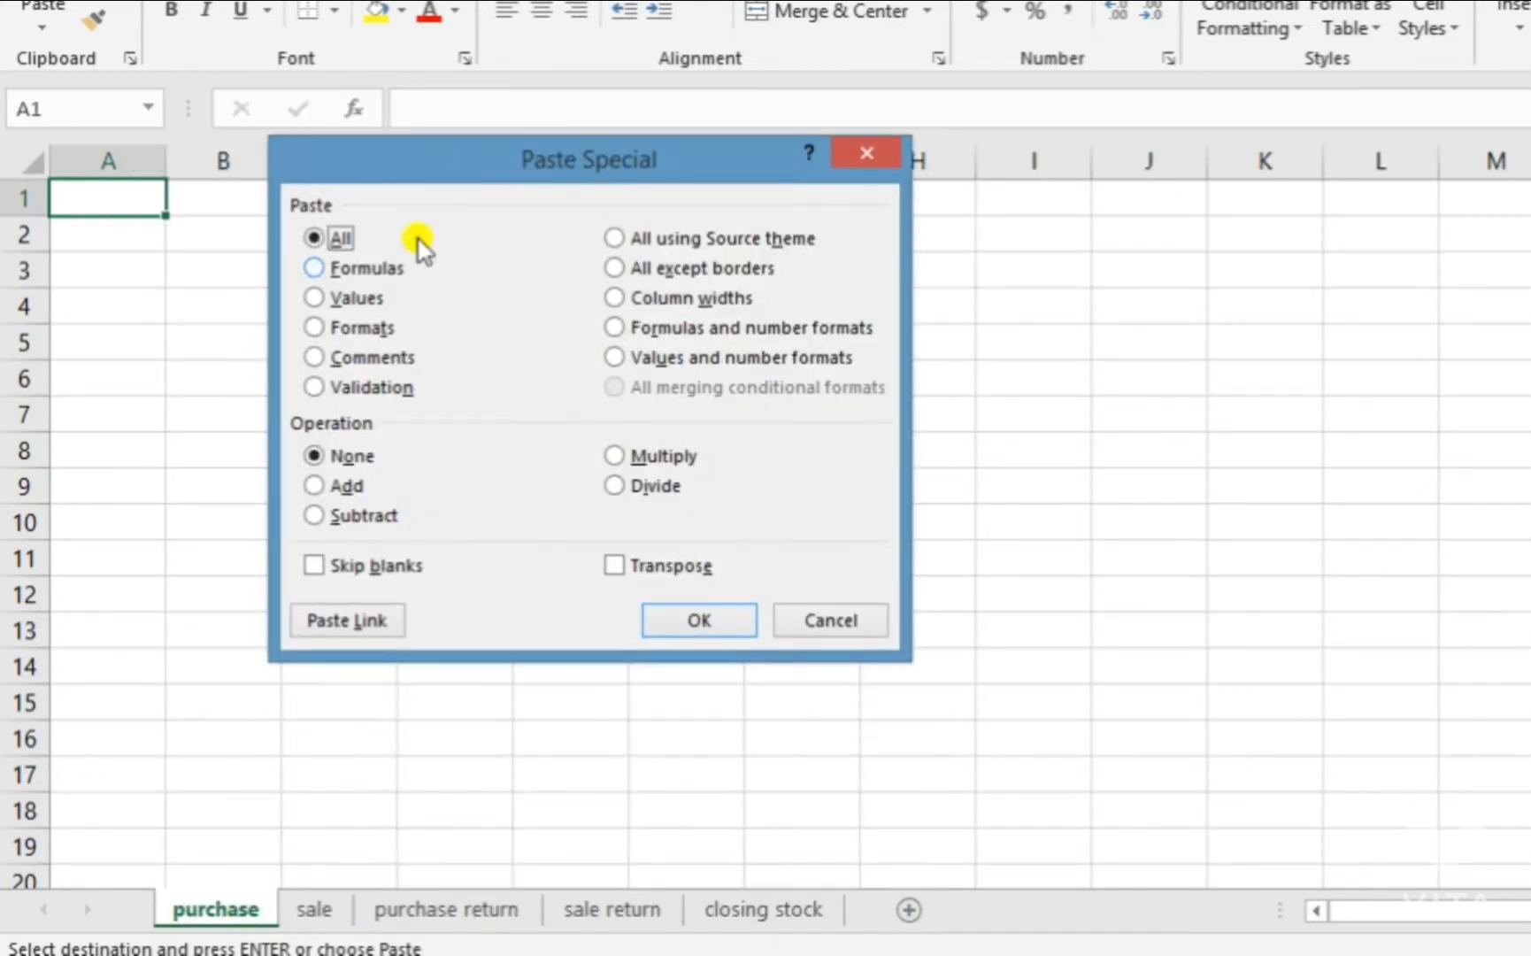
pyautogui.click(317, 298)
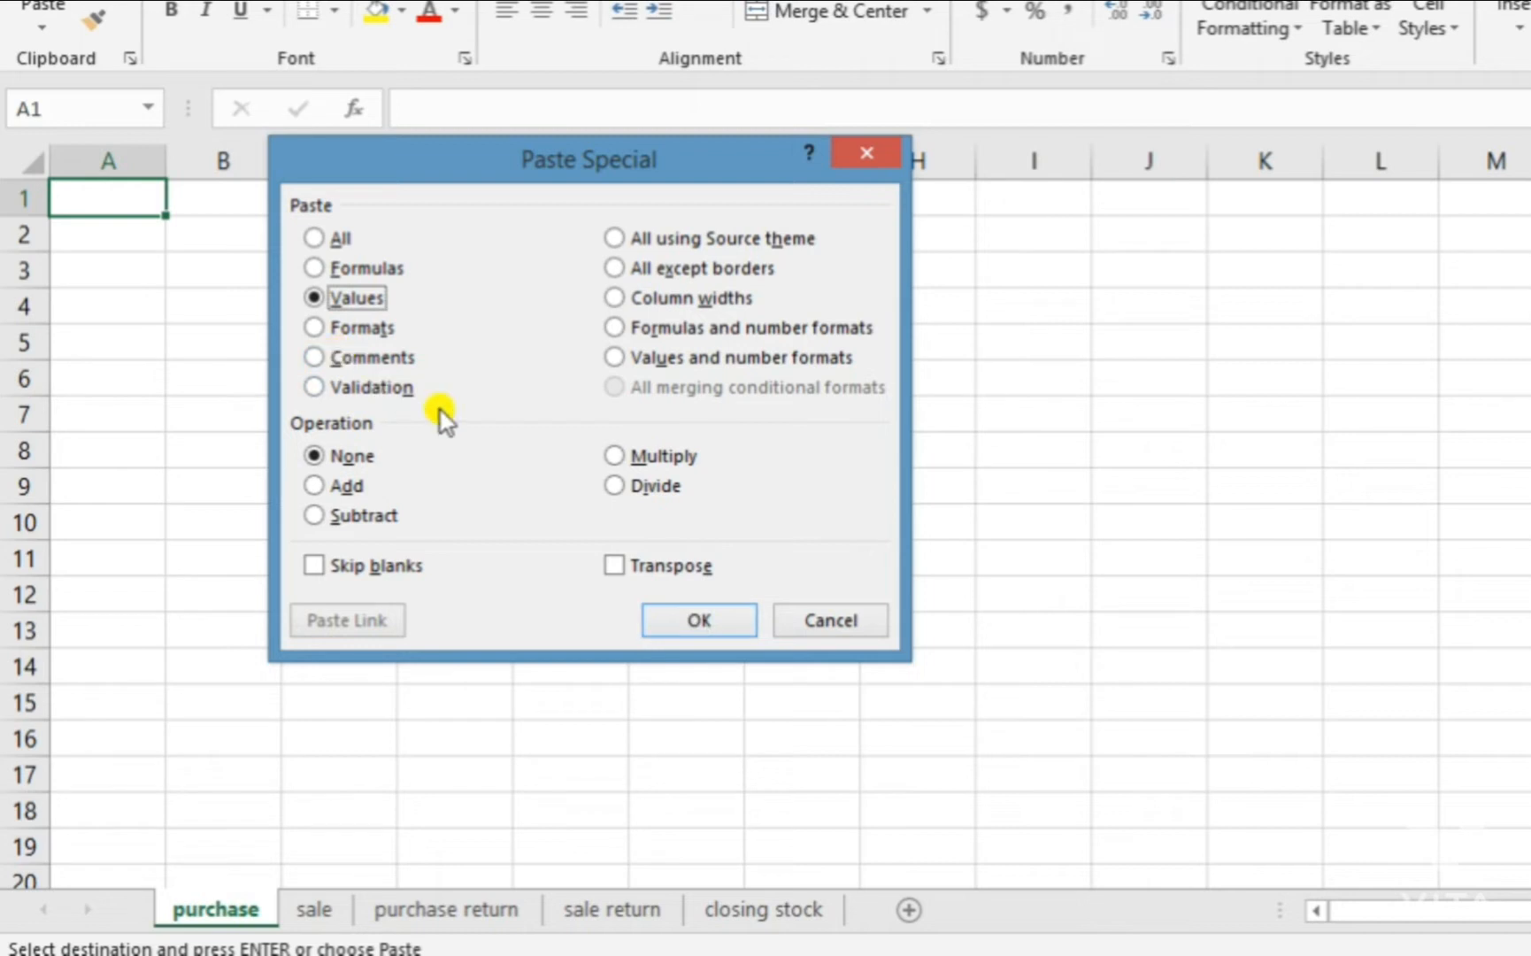
pyautogui.click(858, 155)
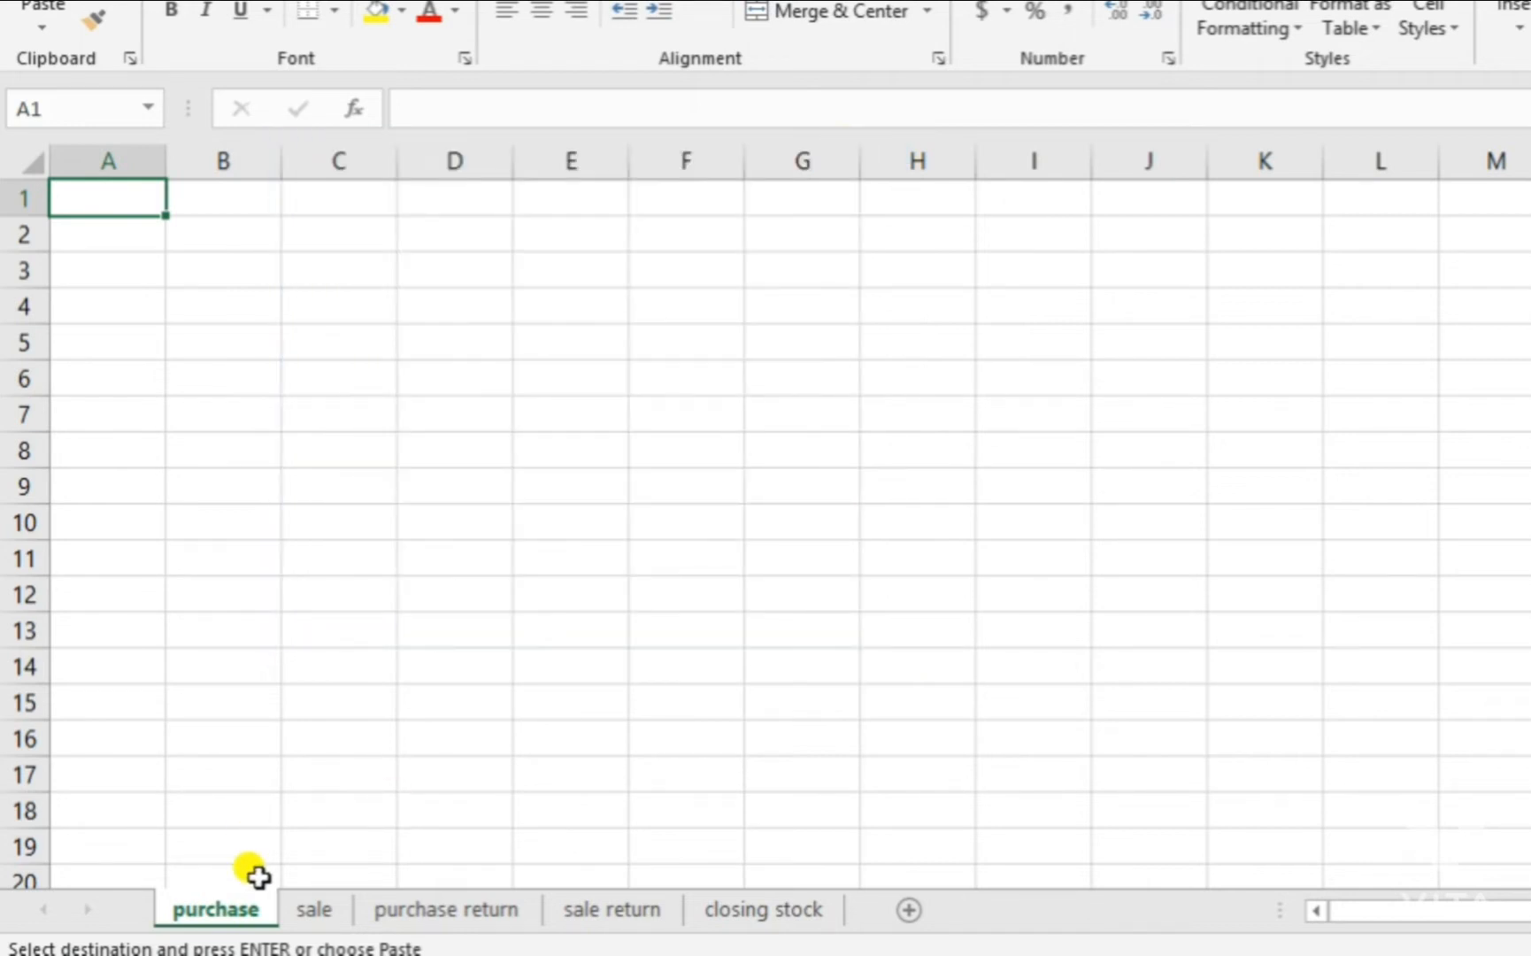
# - Group the purchase, sale, purchase return and sale return sheets and paste the copied headers at A1 as values only
pyautogui.keyDown('ctrl'); pyautogui.click(312, 910); pyautogui.keyUp('ctrl')
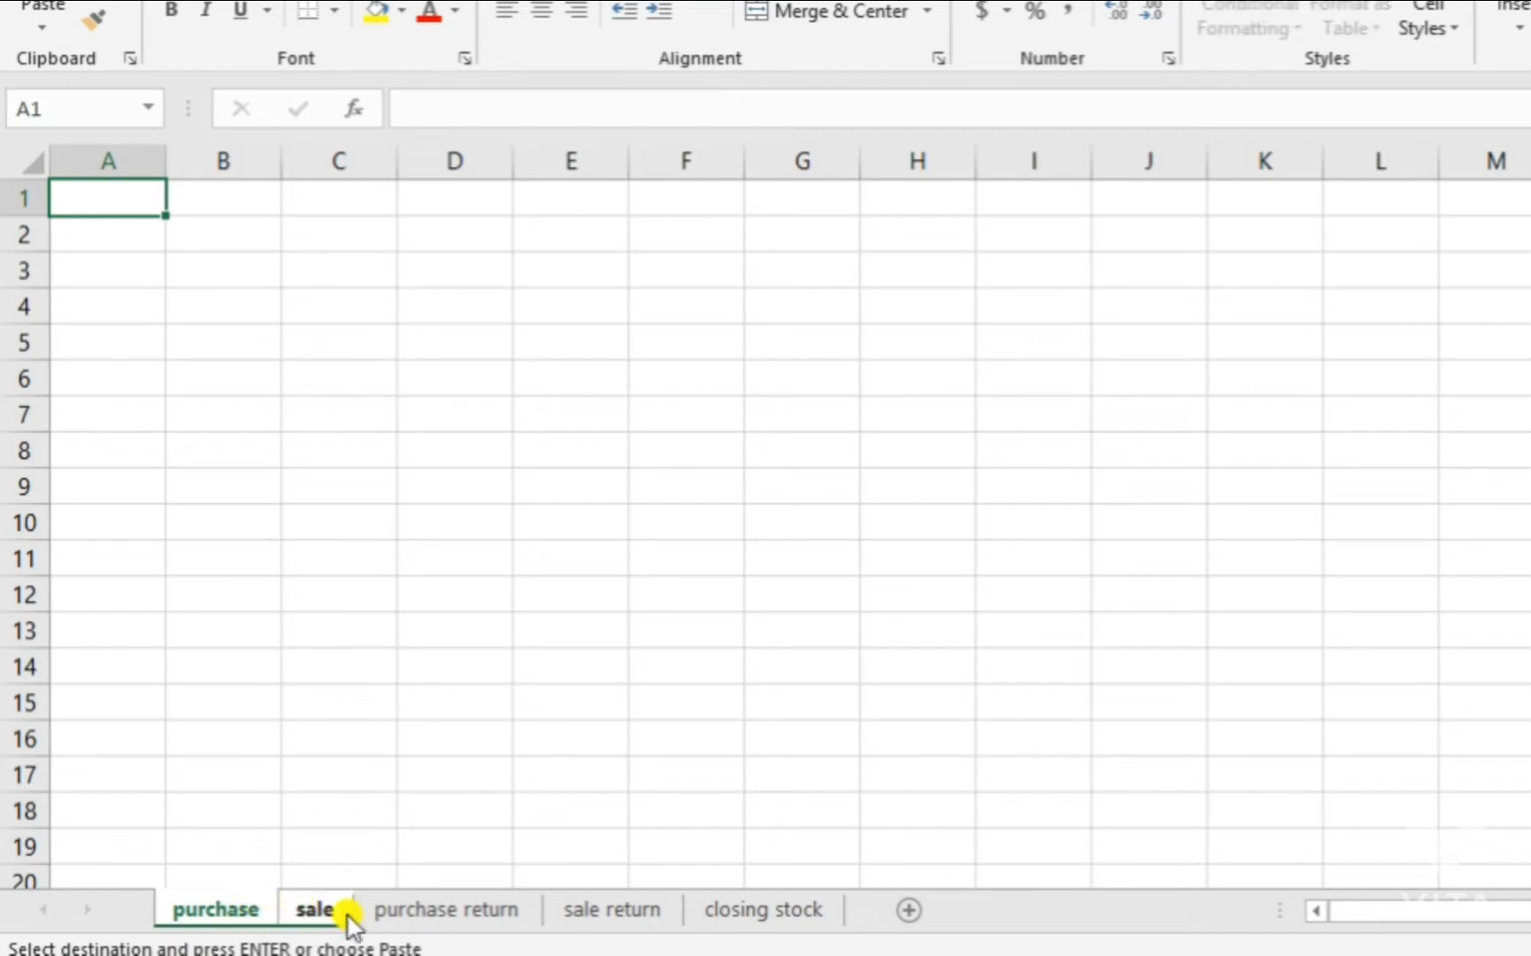
pyautogui.keyDown('ctrl'); pyautogui.click(433, 910); pyautogui.keyUp('ctrl')
pyautogui.keyDown('ctrl'); pyautogui.click(588, 912); pyautogui.keyUp('ctrl')
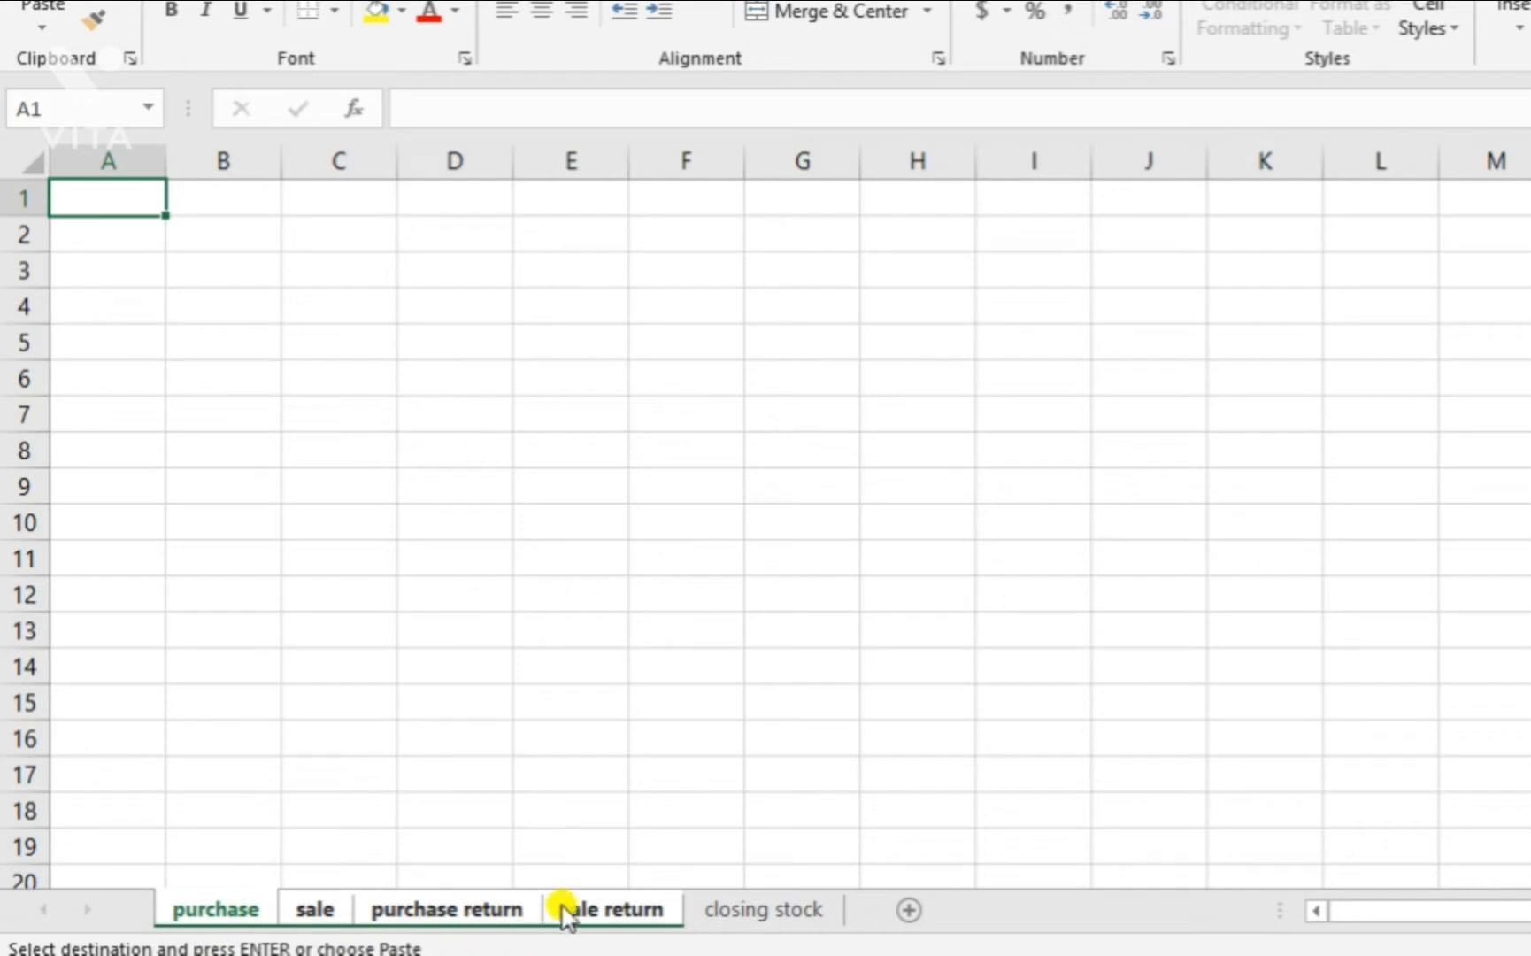
pyautogui.rightClick(101, 205)
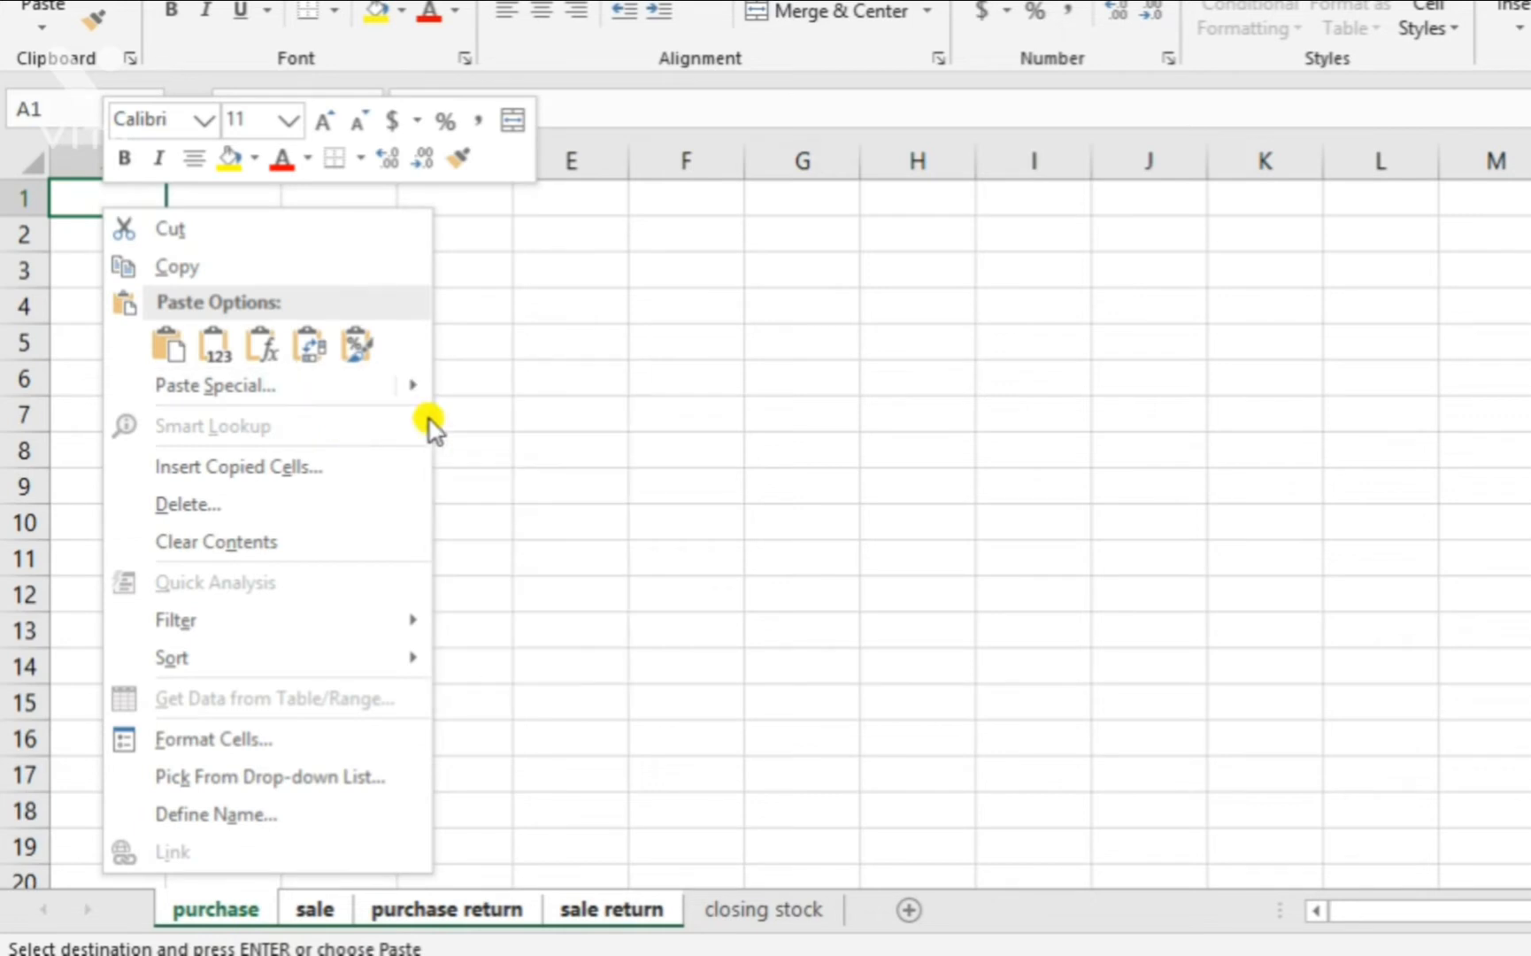
pyautogui.moveTo(411, 384)
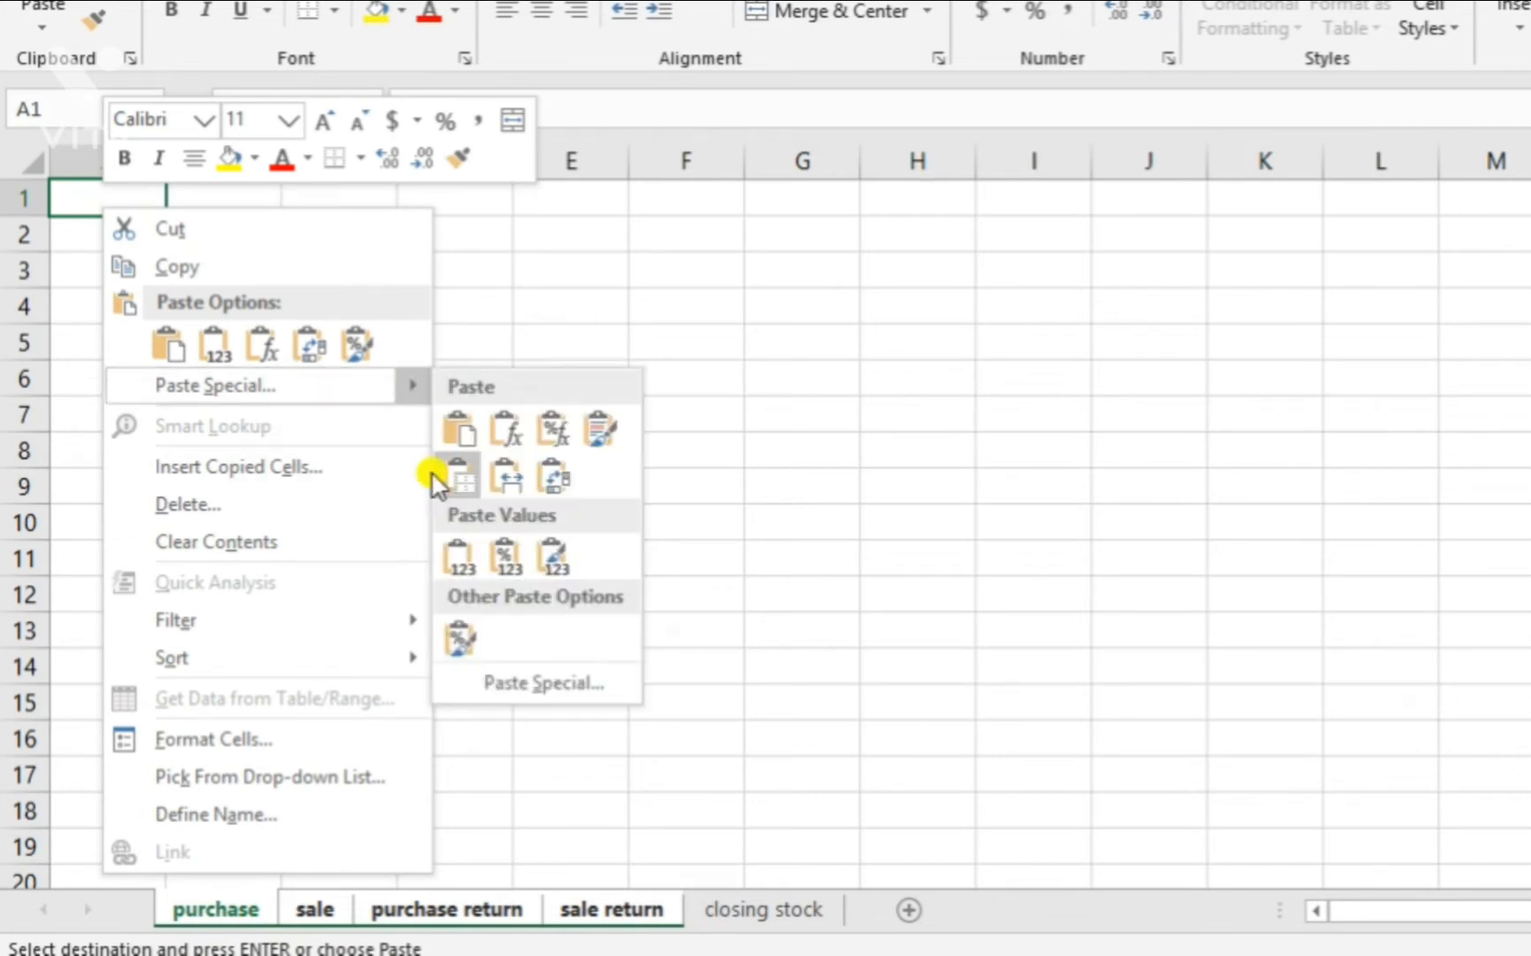
pyautogui.click(503, 683)
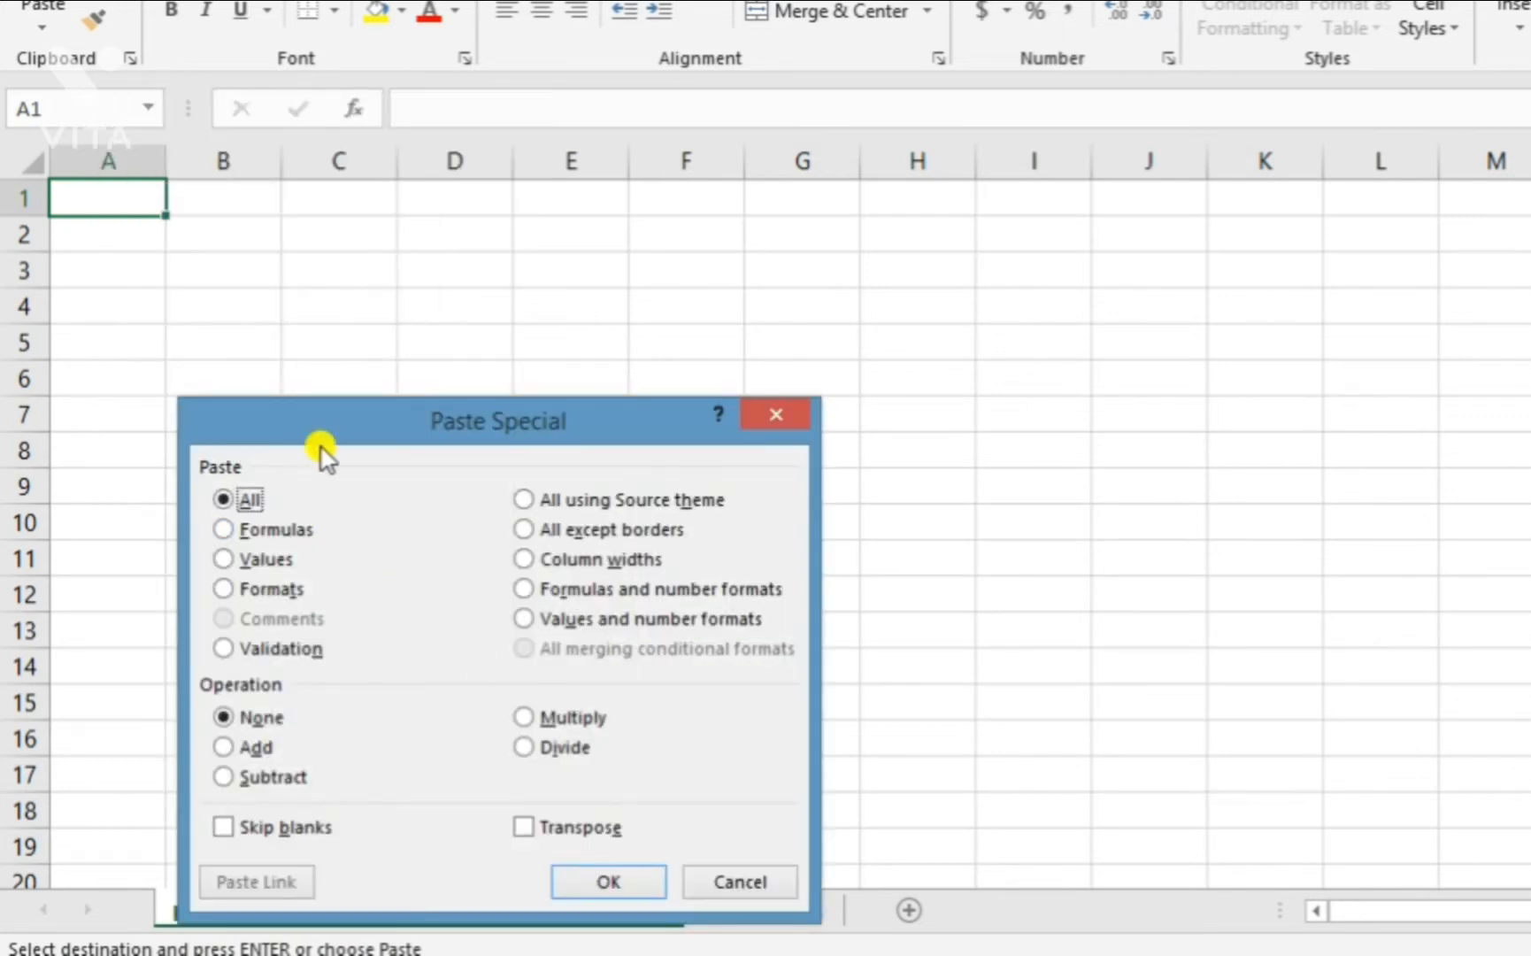
pyautogui.moveTo(320, 428); pyautogui.dragTo(355, 253)
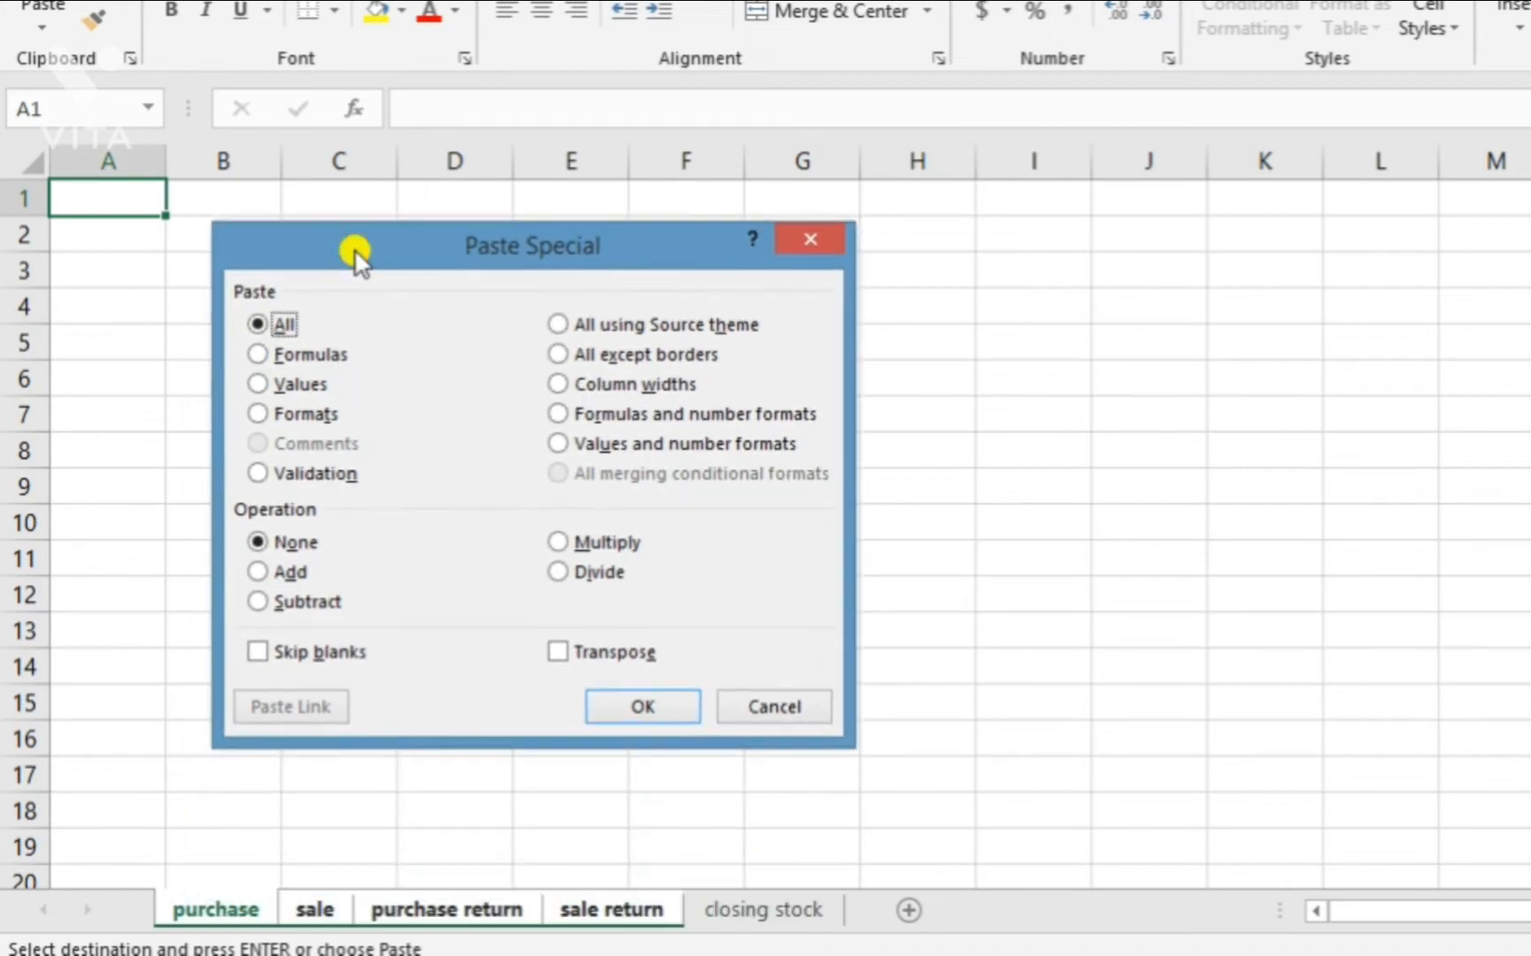
pyautogui.click(258, 384)
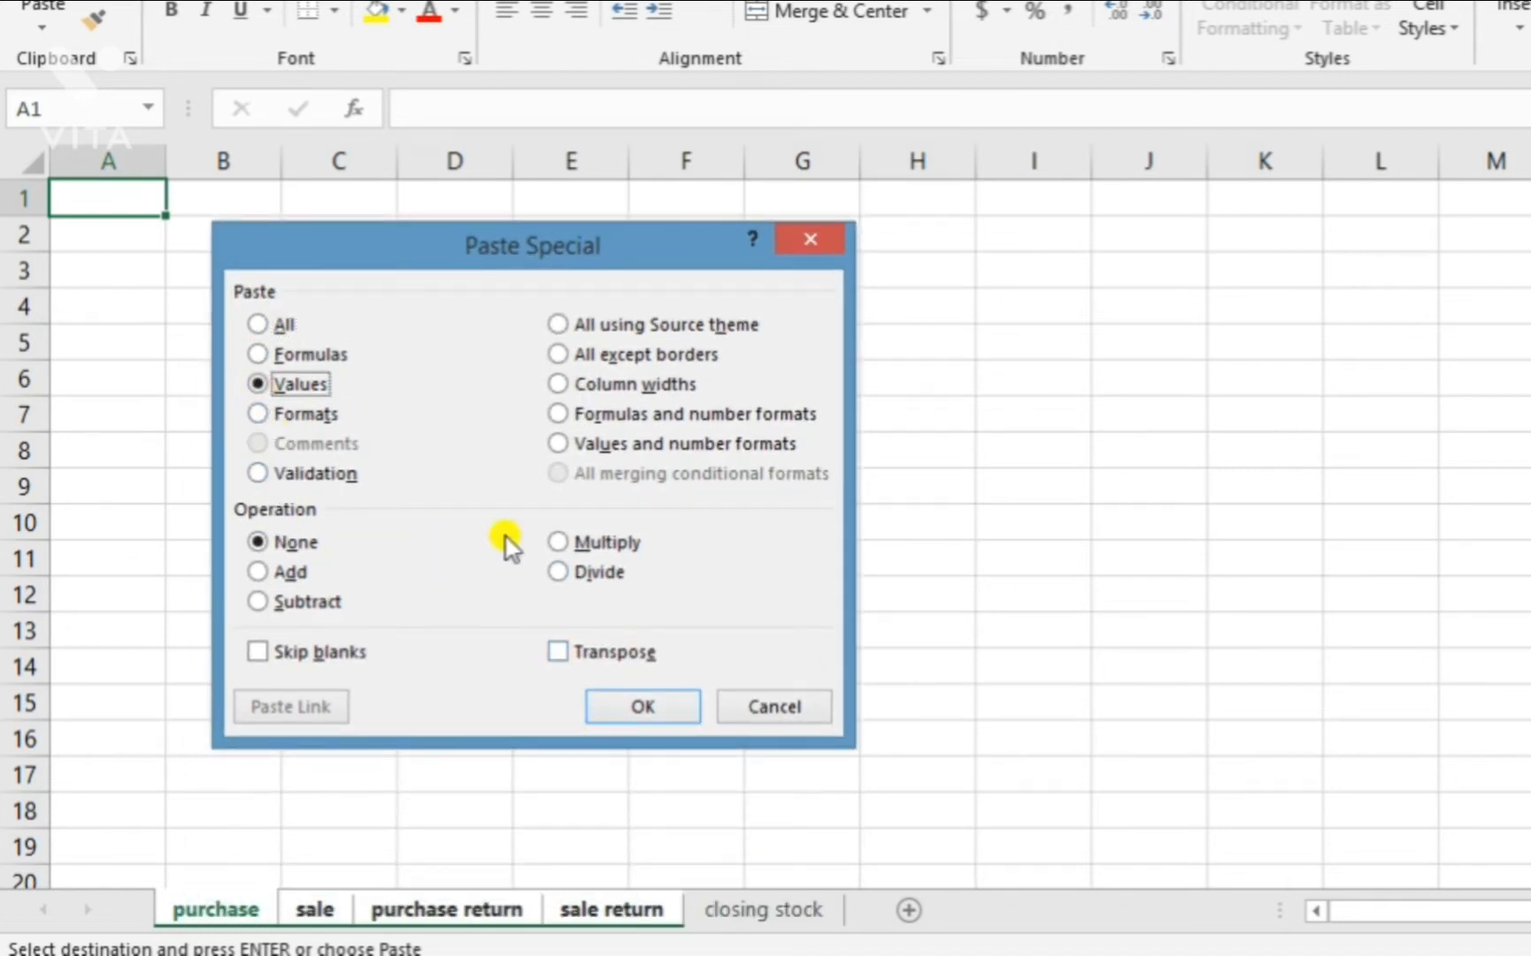
pyautogui.click(634, 713)
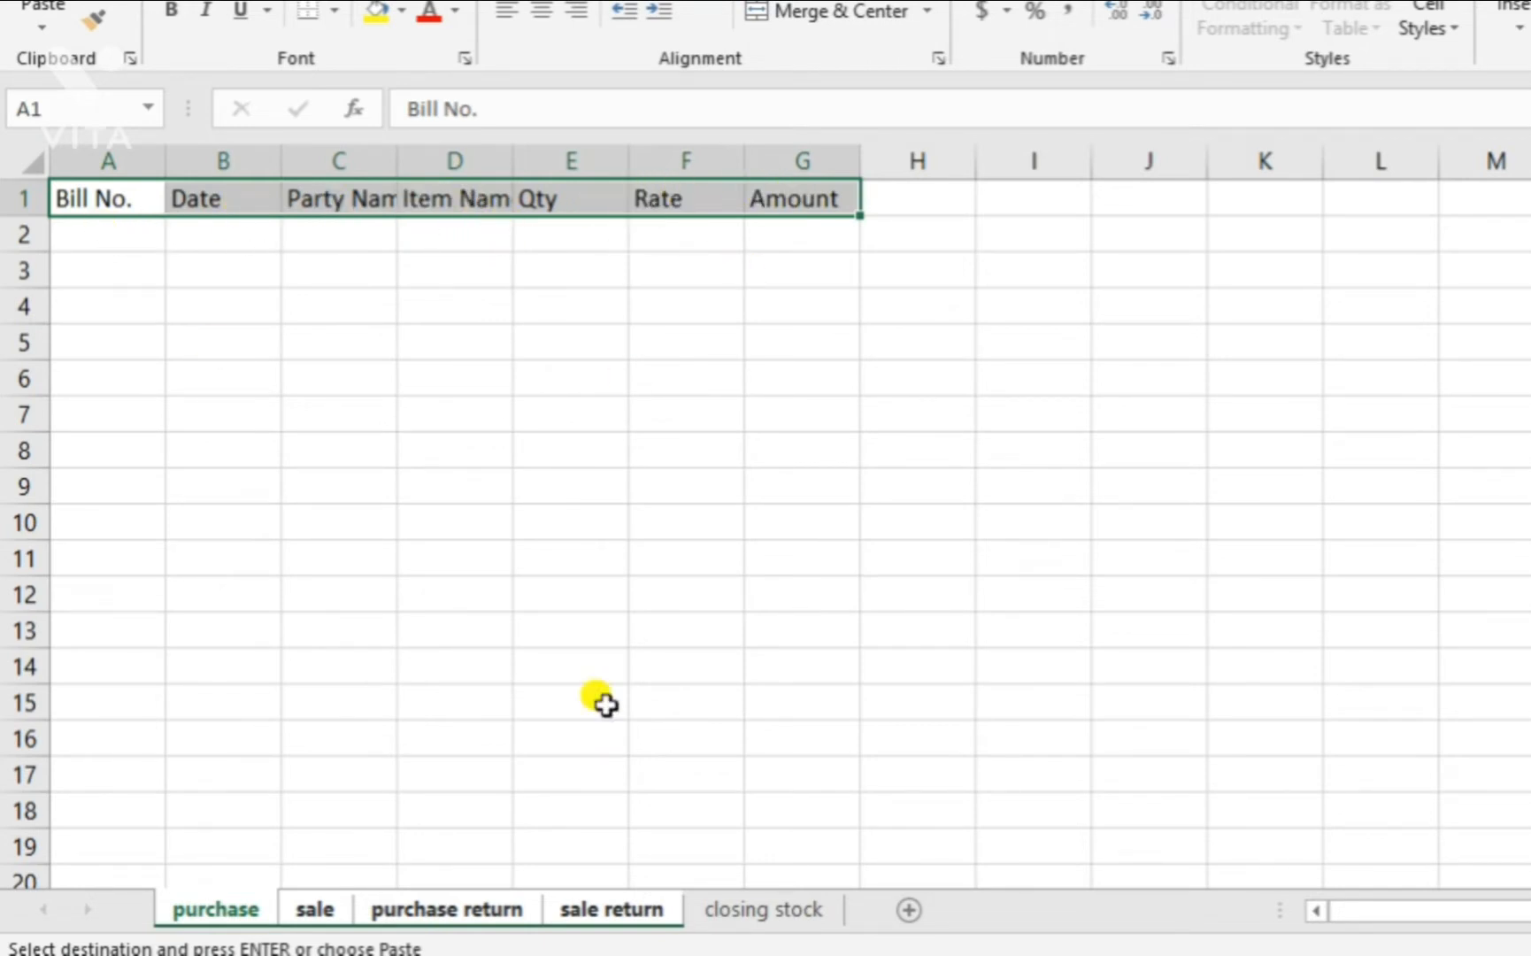
# - Check the pasted header row on the sale, purchase return, sale return and purchase sheets
pyautogui.click(314, 909)
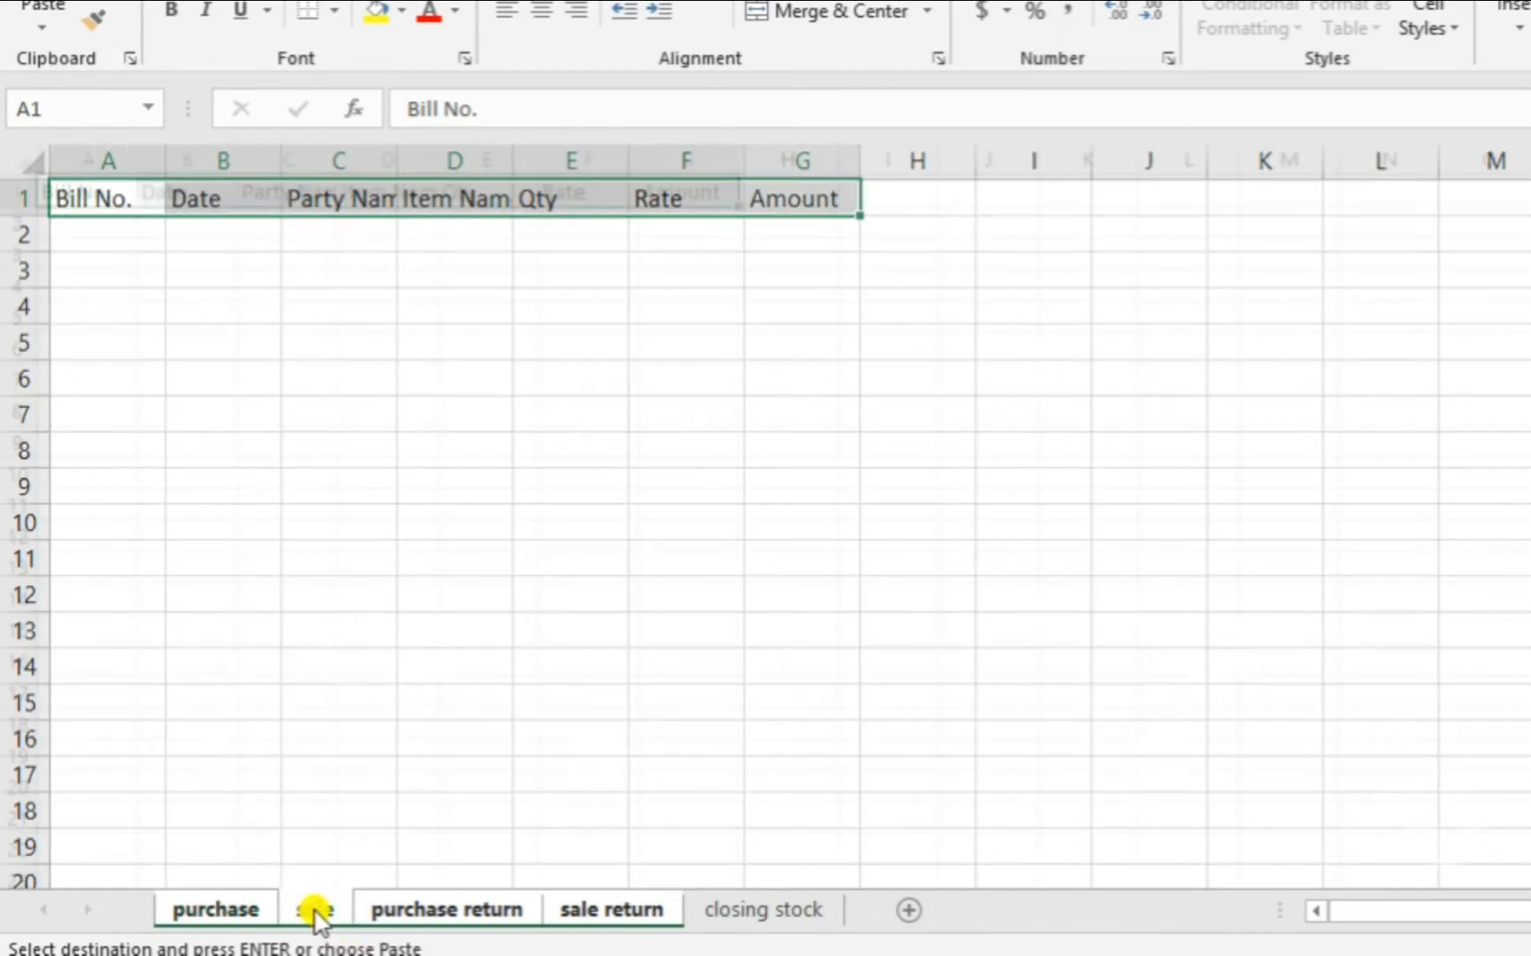
pyautogui.click(471, 912)
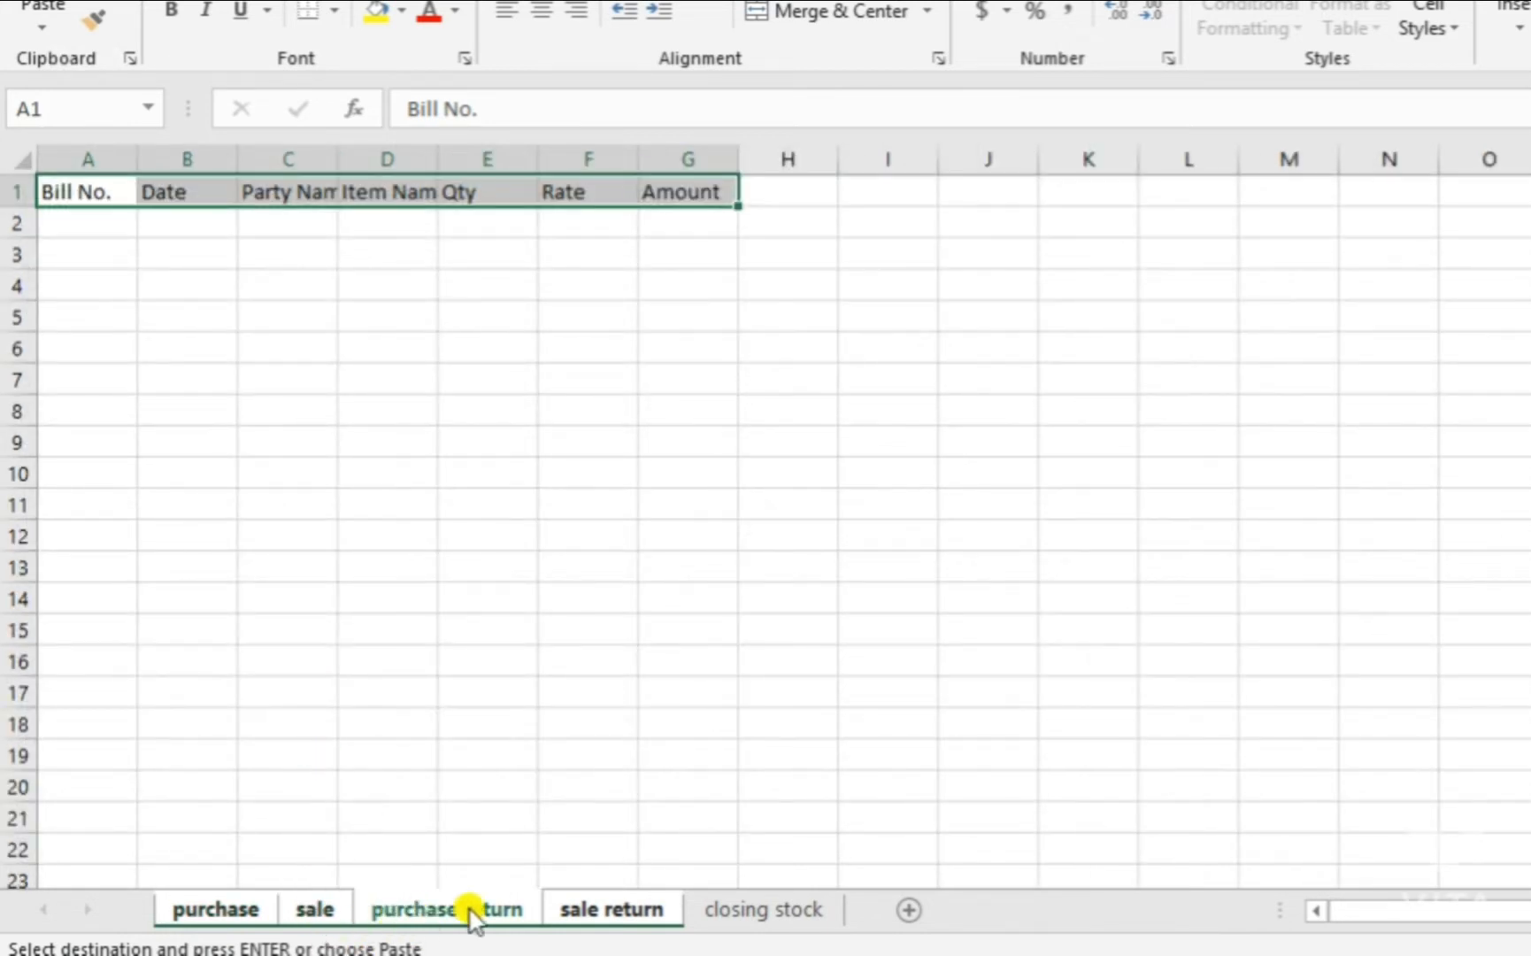
pyautogui.click(599, 909)
pyautogui.click(210, 911)
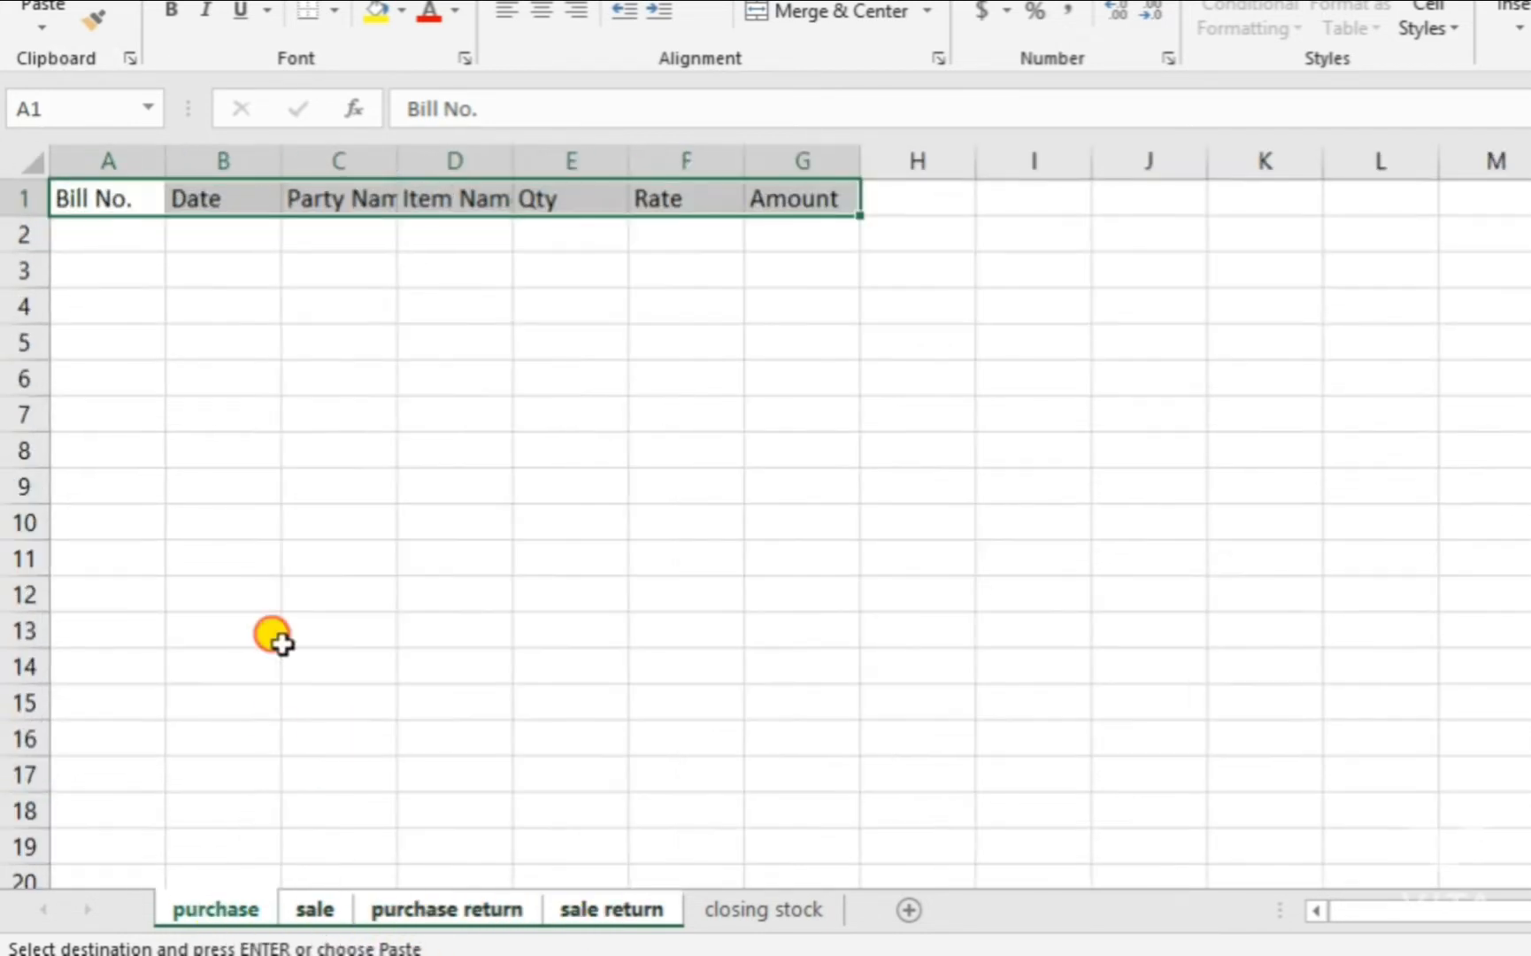
# - Select cell A13 across the grouped sheets, and ungroup them, ending on the purchase return sheet
pyautogui.click(276, 642)
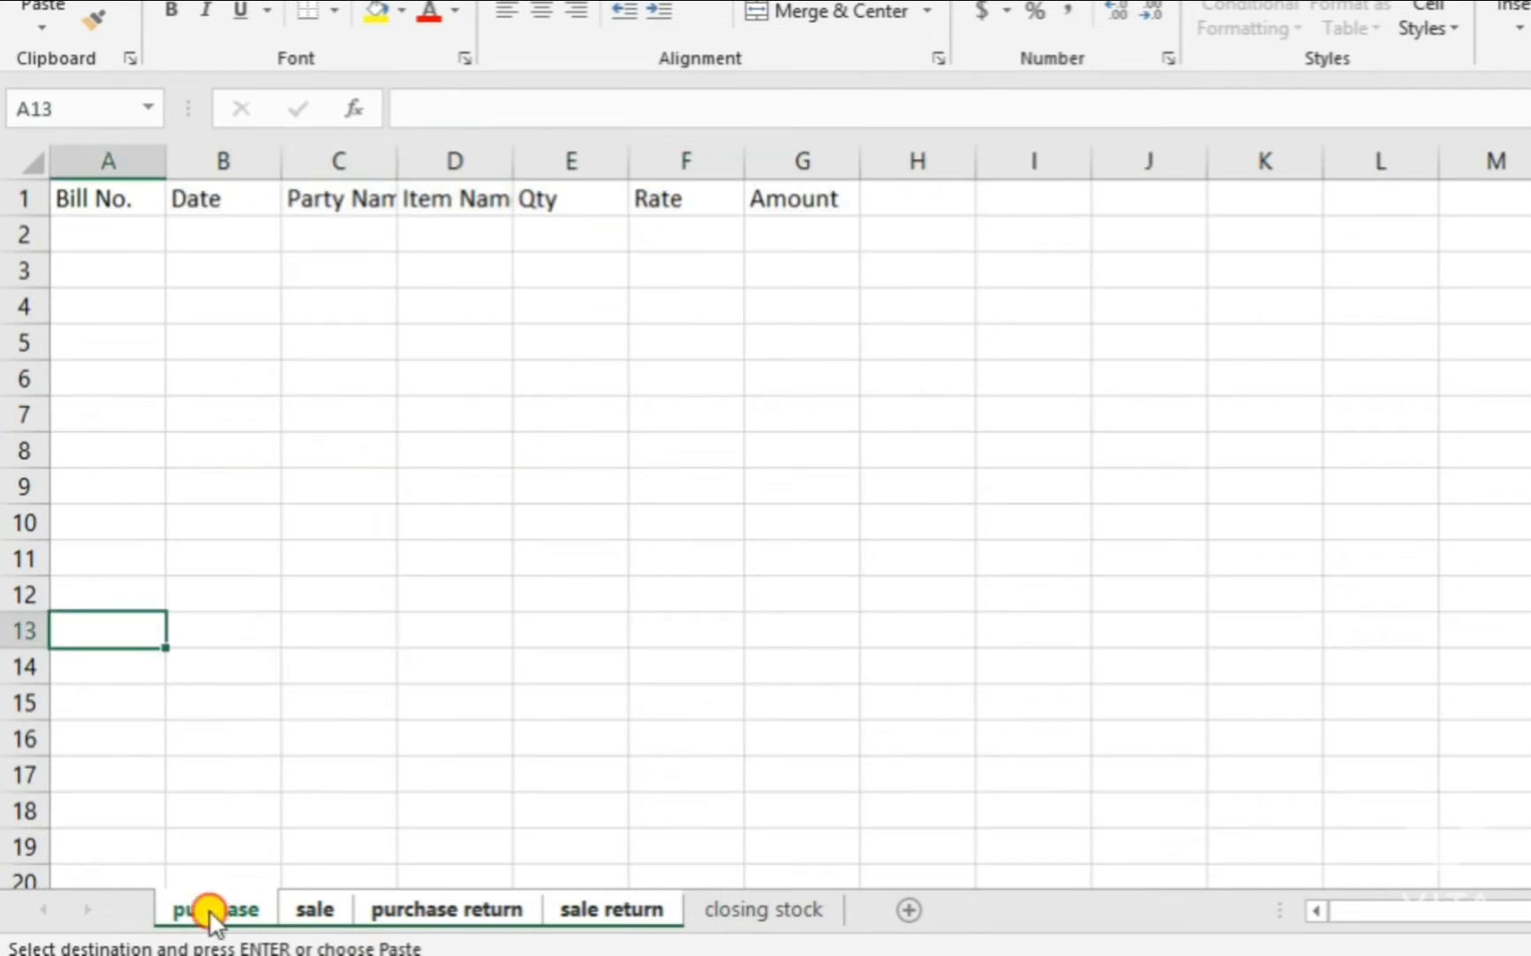
pyautogui.keyDown('ctrl'); pyautogui.click(305, 909); pyautogui.keyUp('ctrl')
pyautogui.click(392, 918)
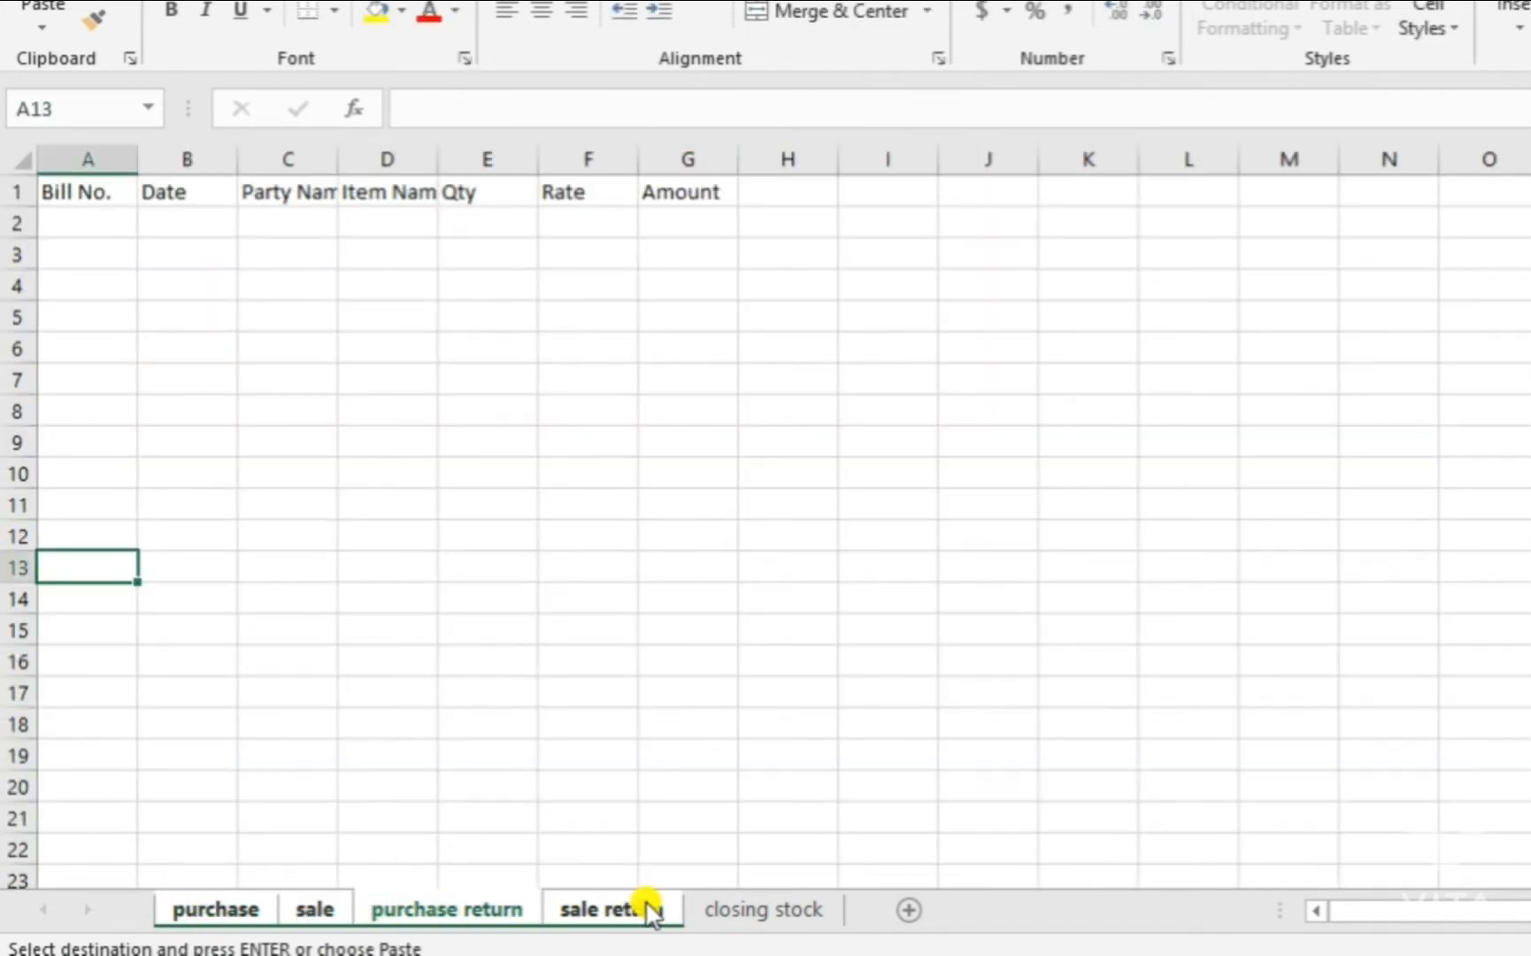
pyautogui.click(712, 909)
pyautogui.click(588, 909)
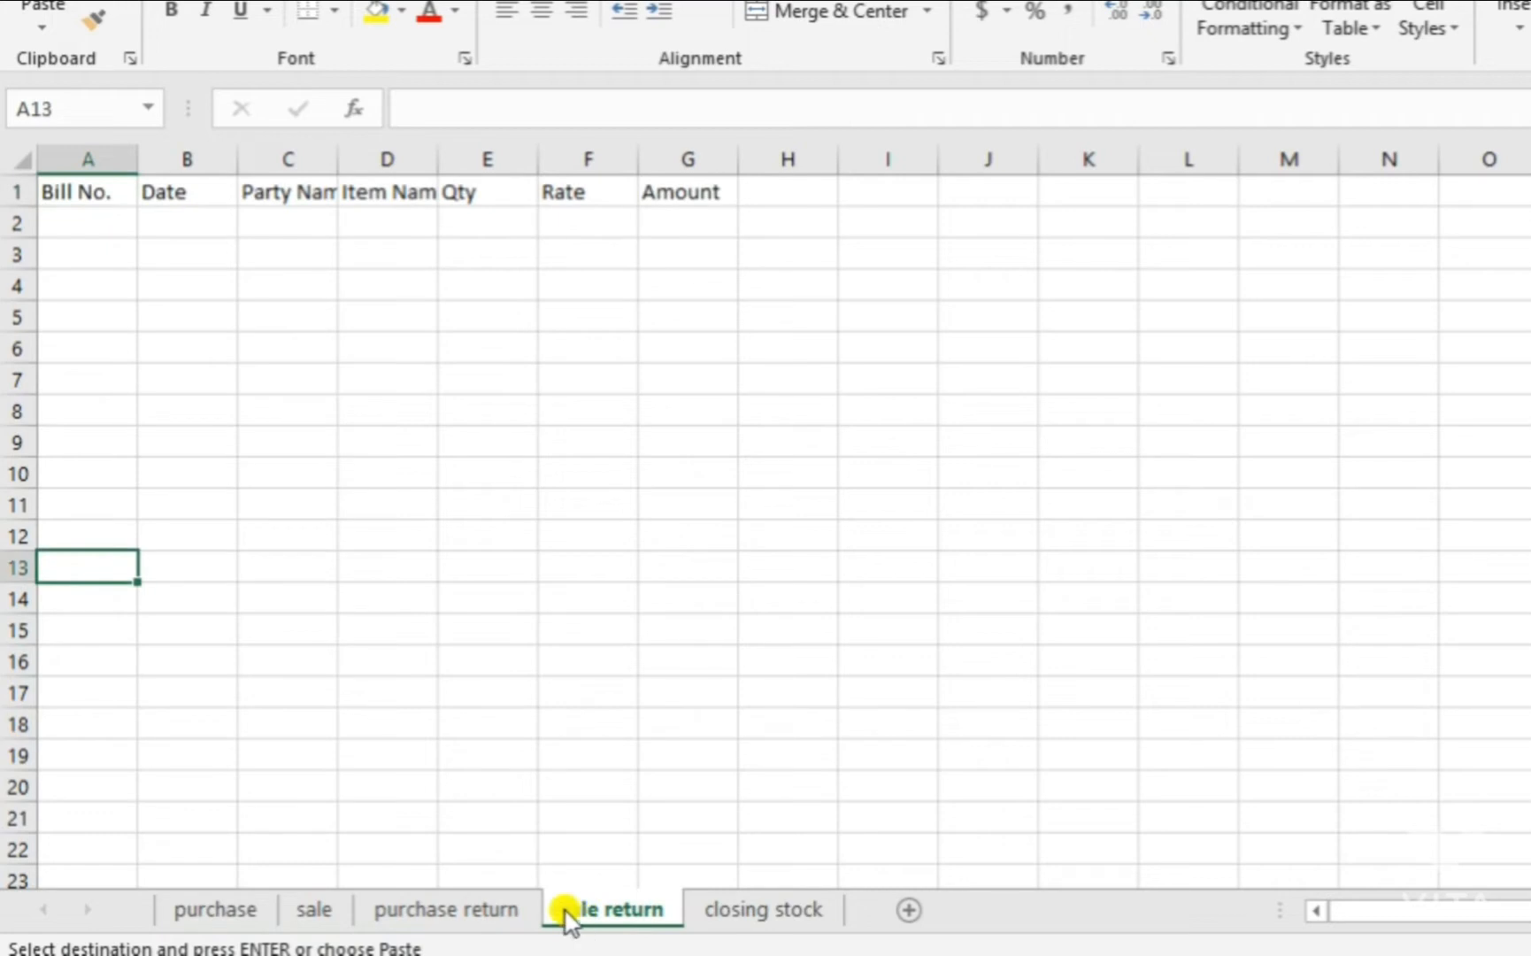
pyautogui.click(426, 917)
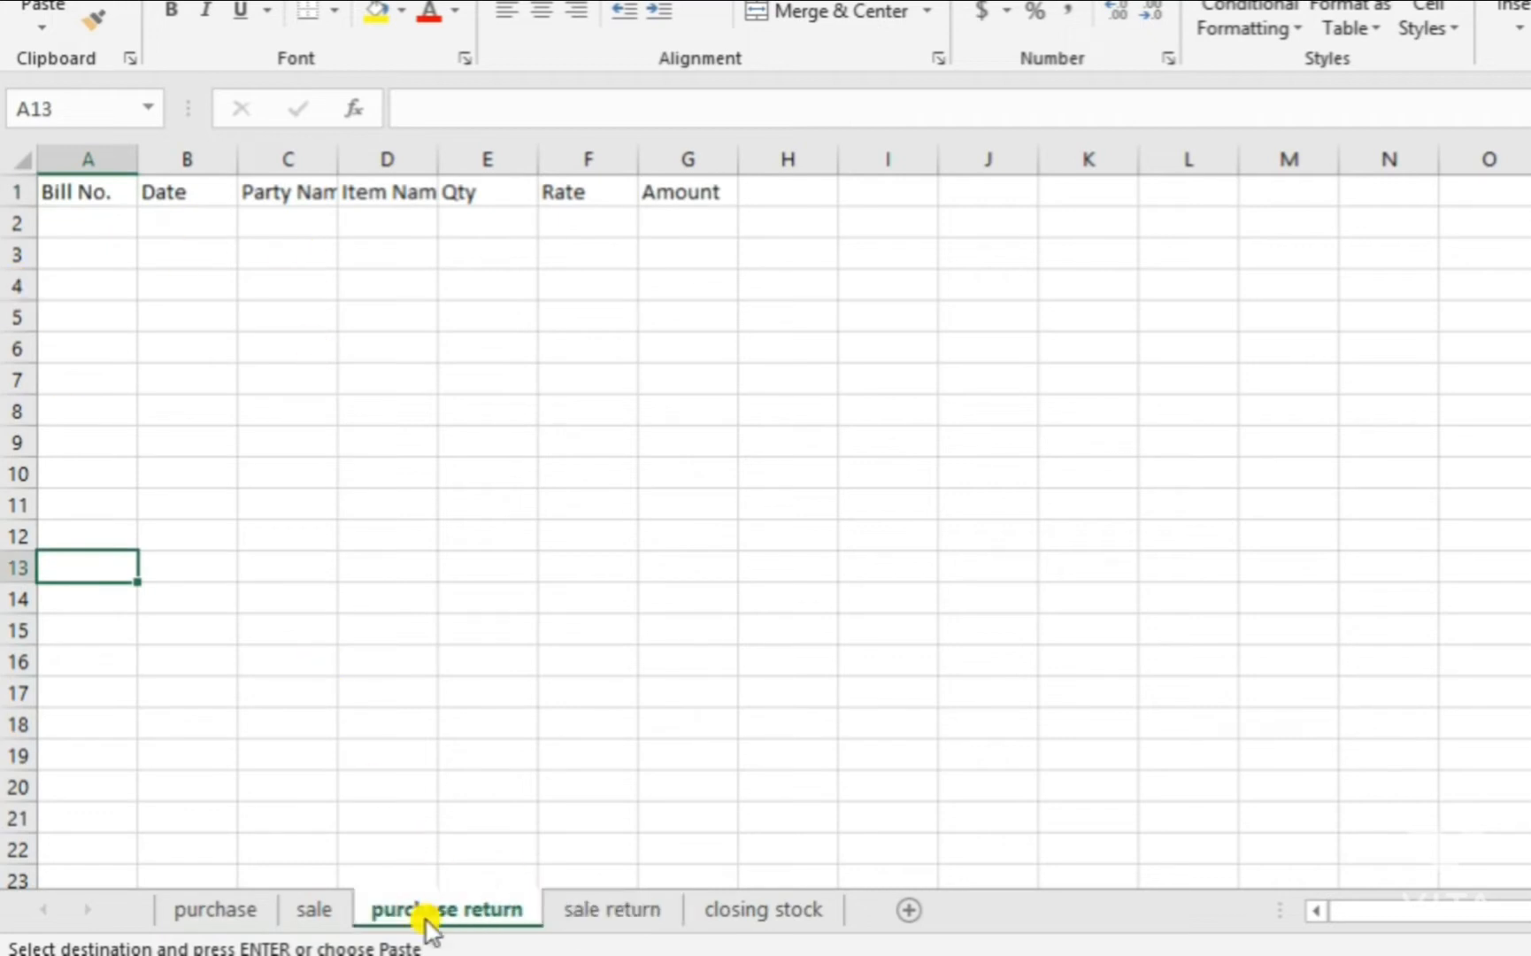
# - Check the header row on the sale sheet and, enlarged, on the purchase sheet
pyautogui.click(310, 916)
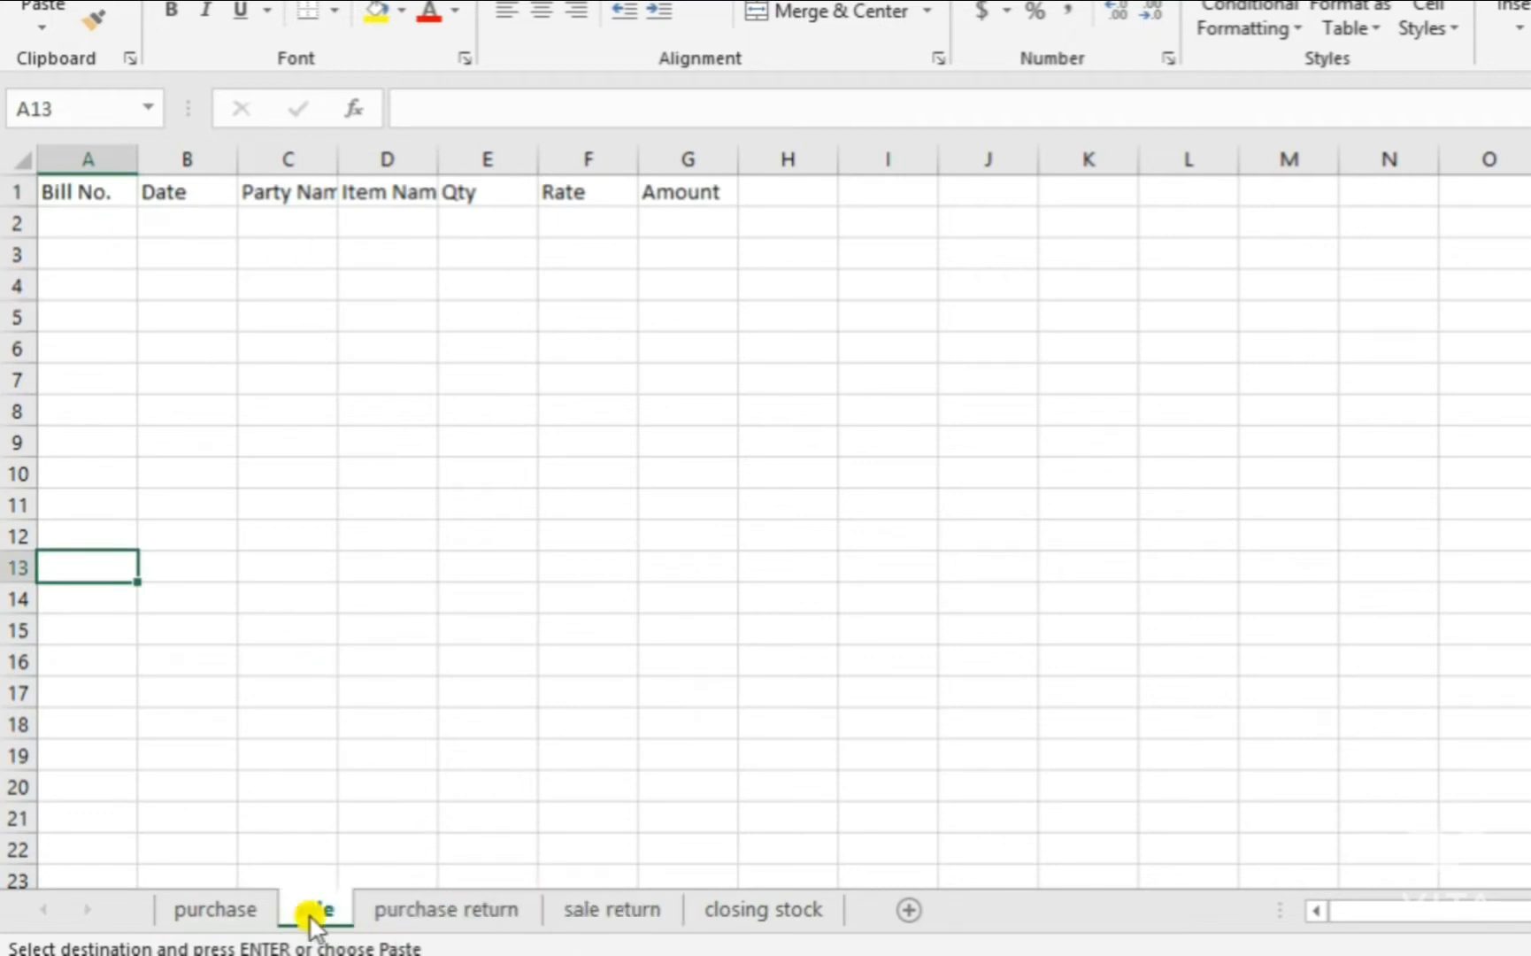
pyautogui.click(232, 911)
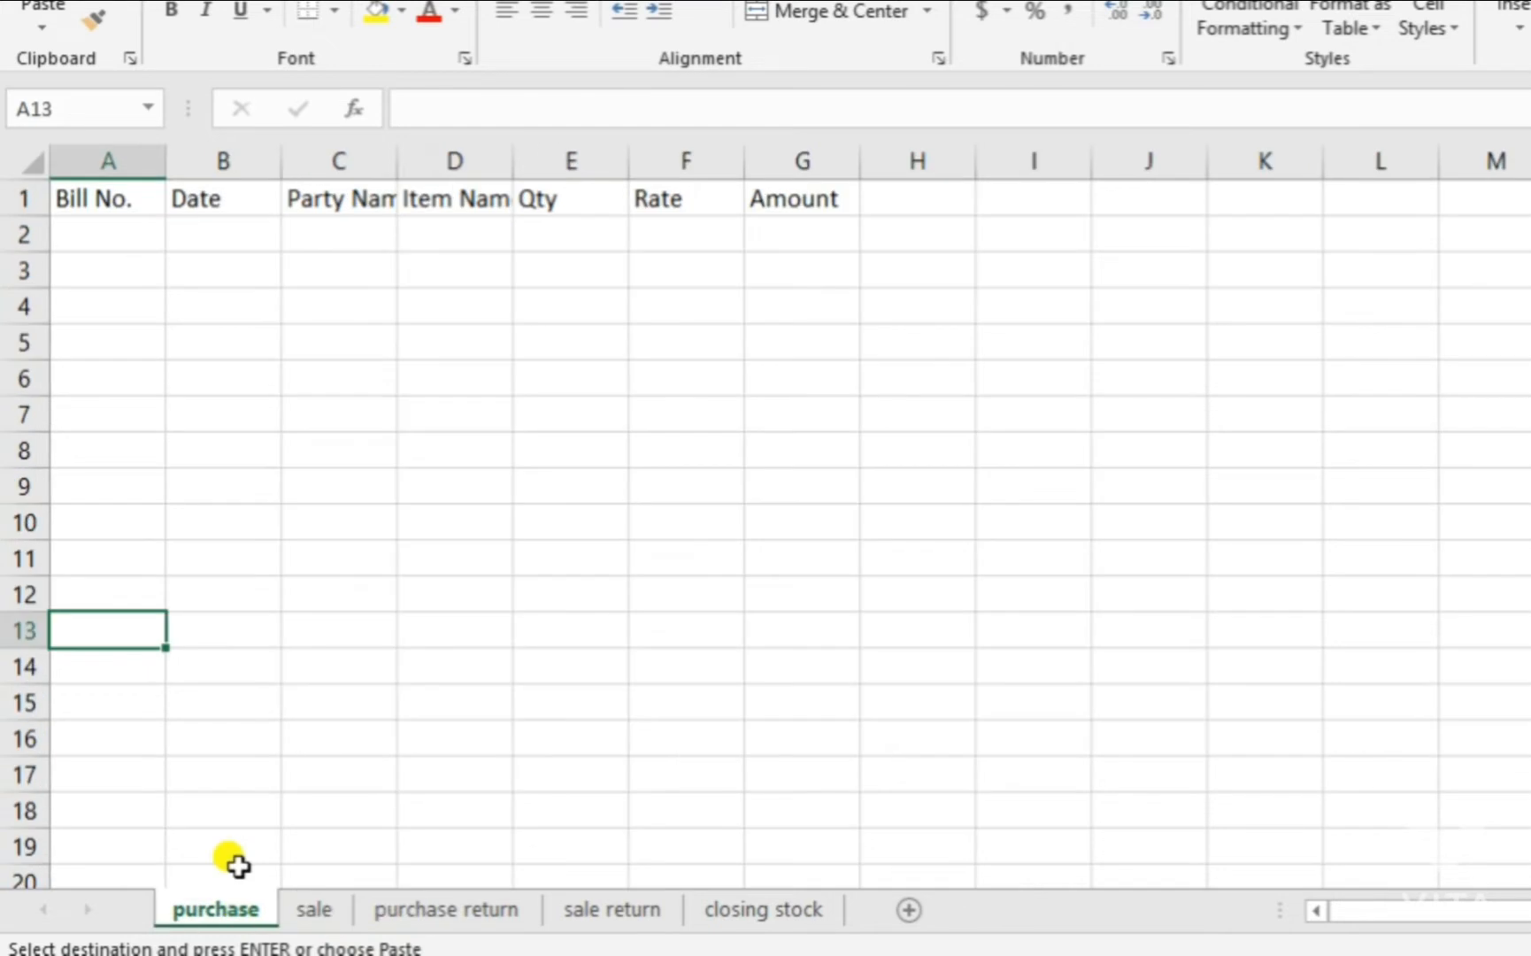
pyautogui.click(113, 311)
pyautogui.keyDown('ctrl'); pyautogui.scroll(3, 126, 343); pyautogui.keyUp('ctrl')
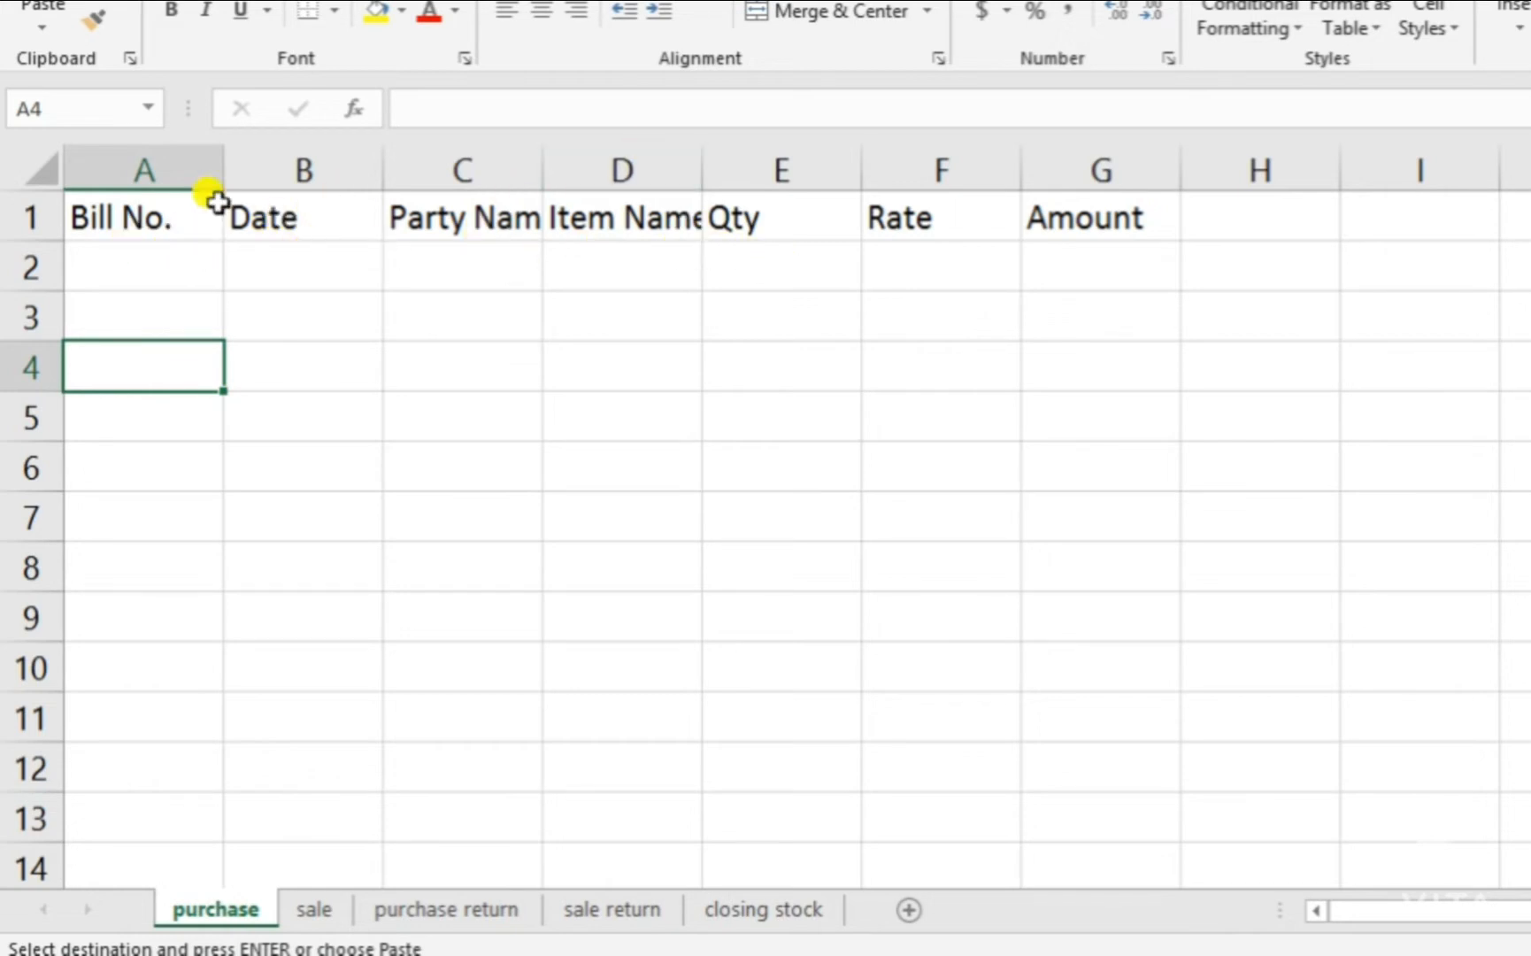
pyautogui.click(44, 172)
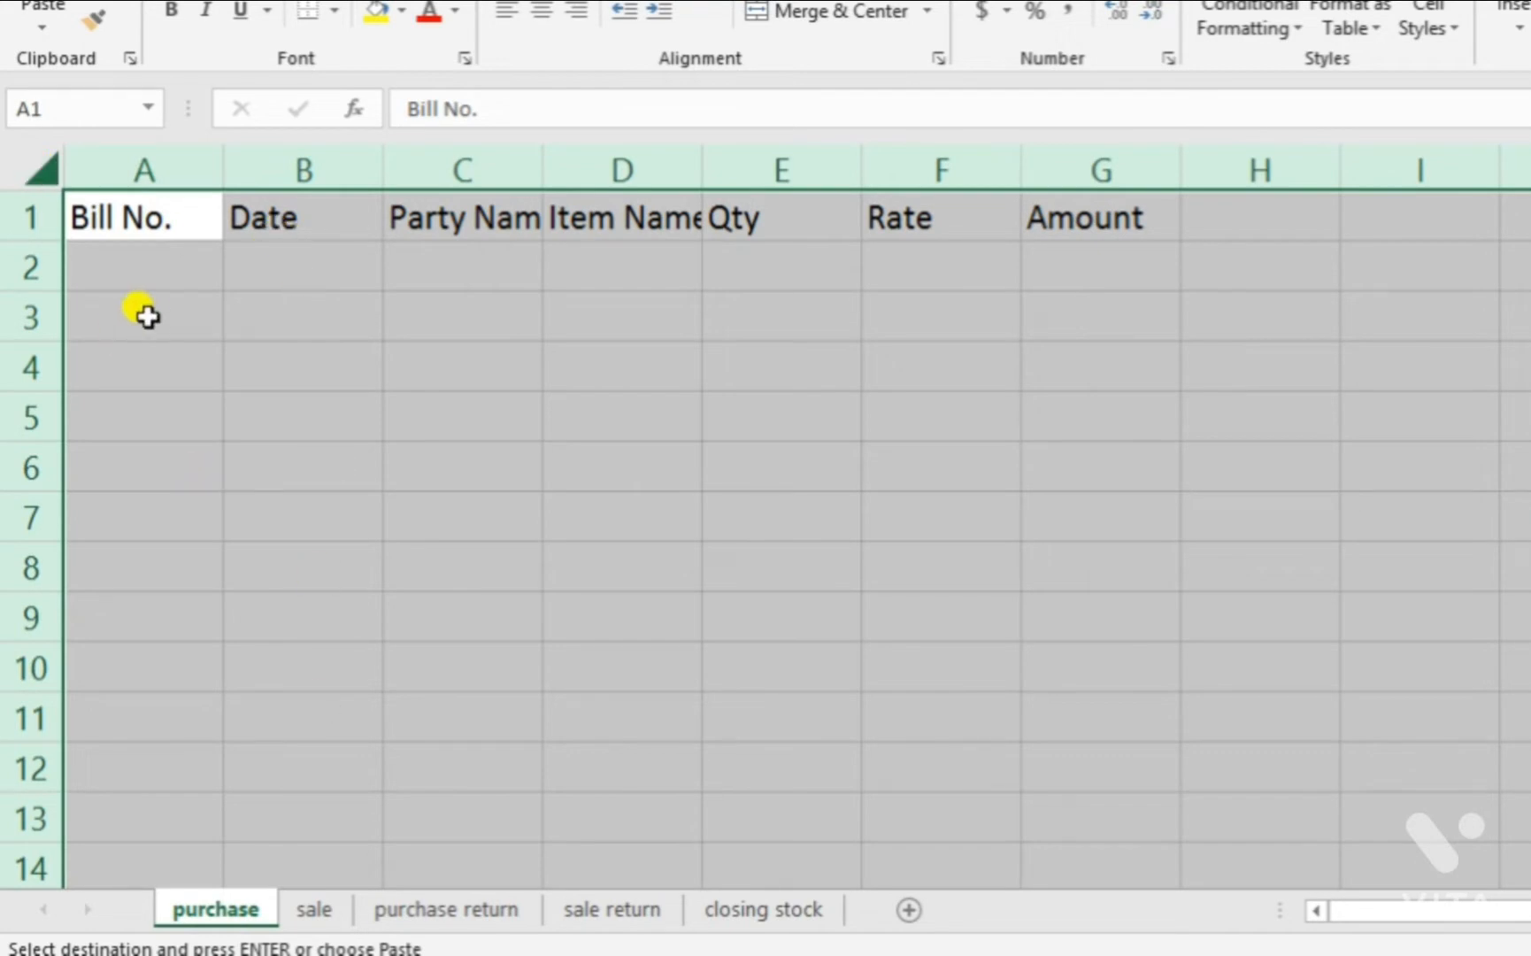
pyautogui.click(266, 699)
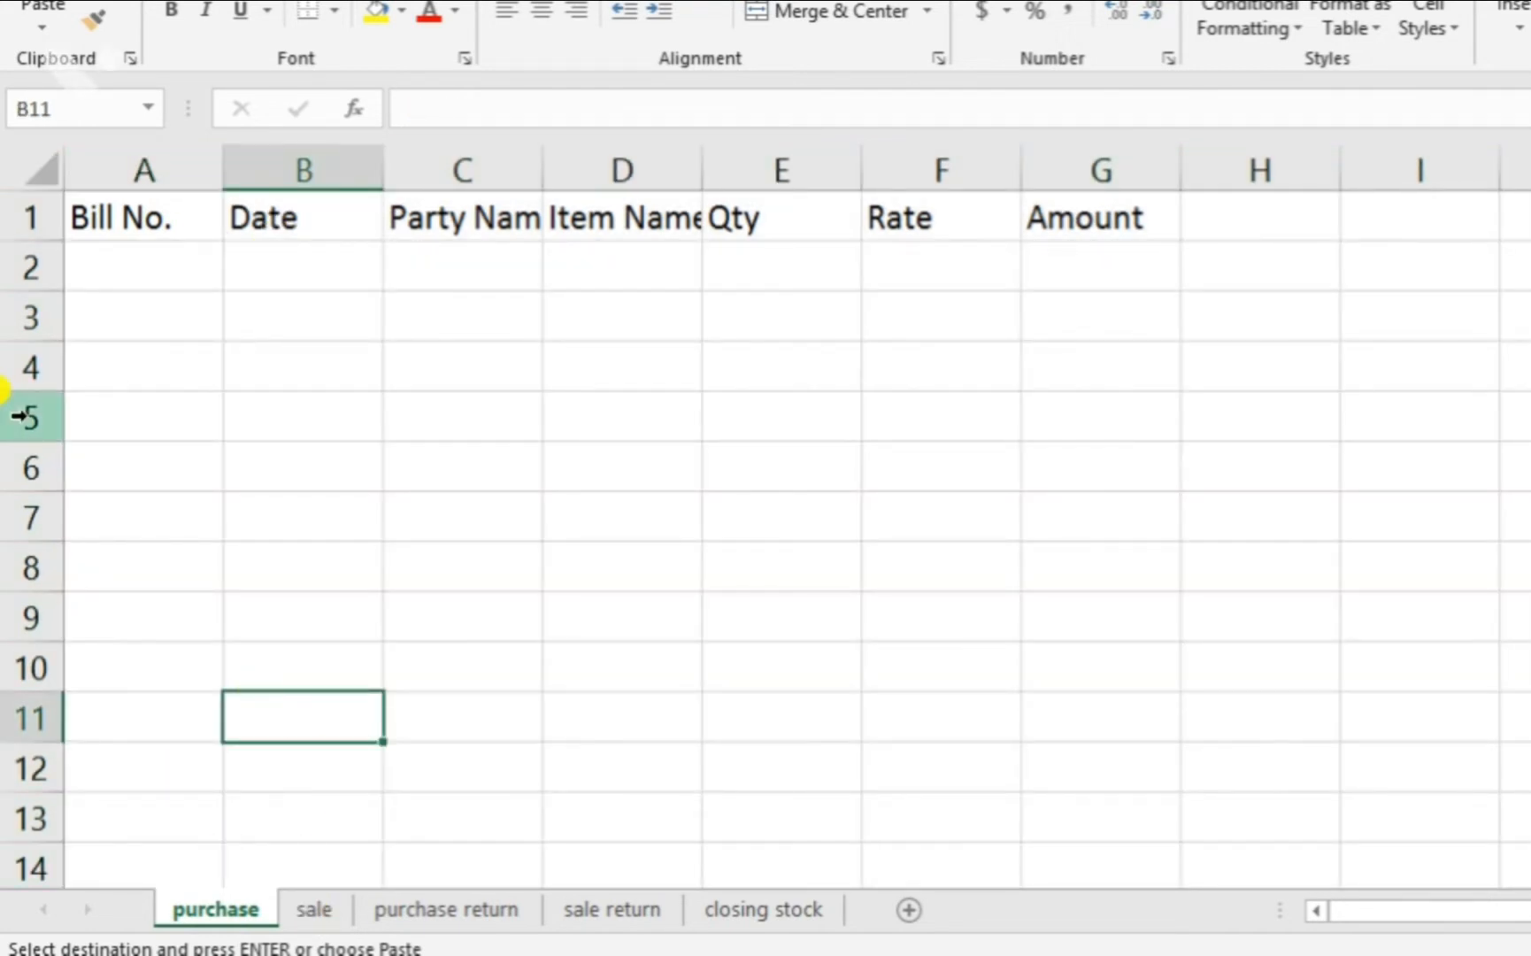
# - Group the purchase, sale, purchase return and sale return sheets and autofit all their column widths to the headers
pyautogui.keyDown('ctrl'); pyautogui.click(315, 909); pyautogui.keyUp('ctrl')
pyautogui.keyDown('ctrl'); pyautogui.click(477, 909); pyautogui.keyUp('ctrl')
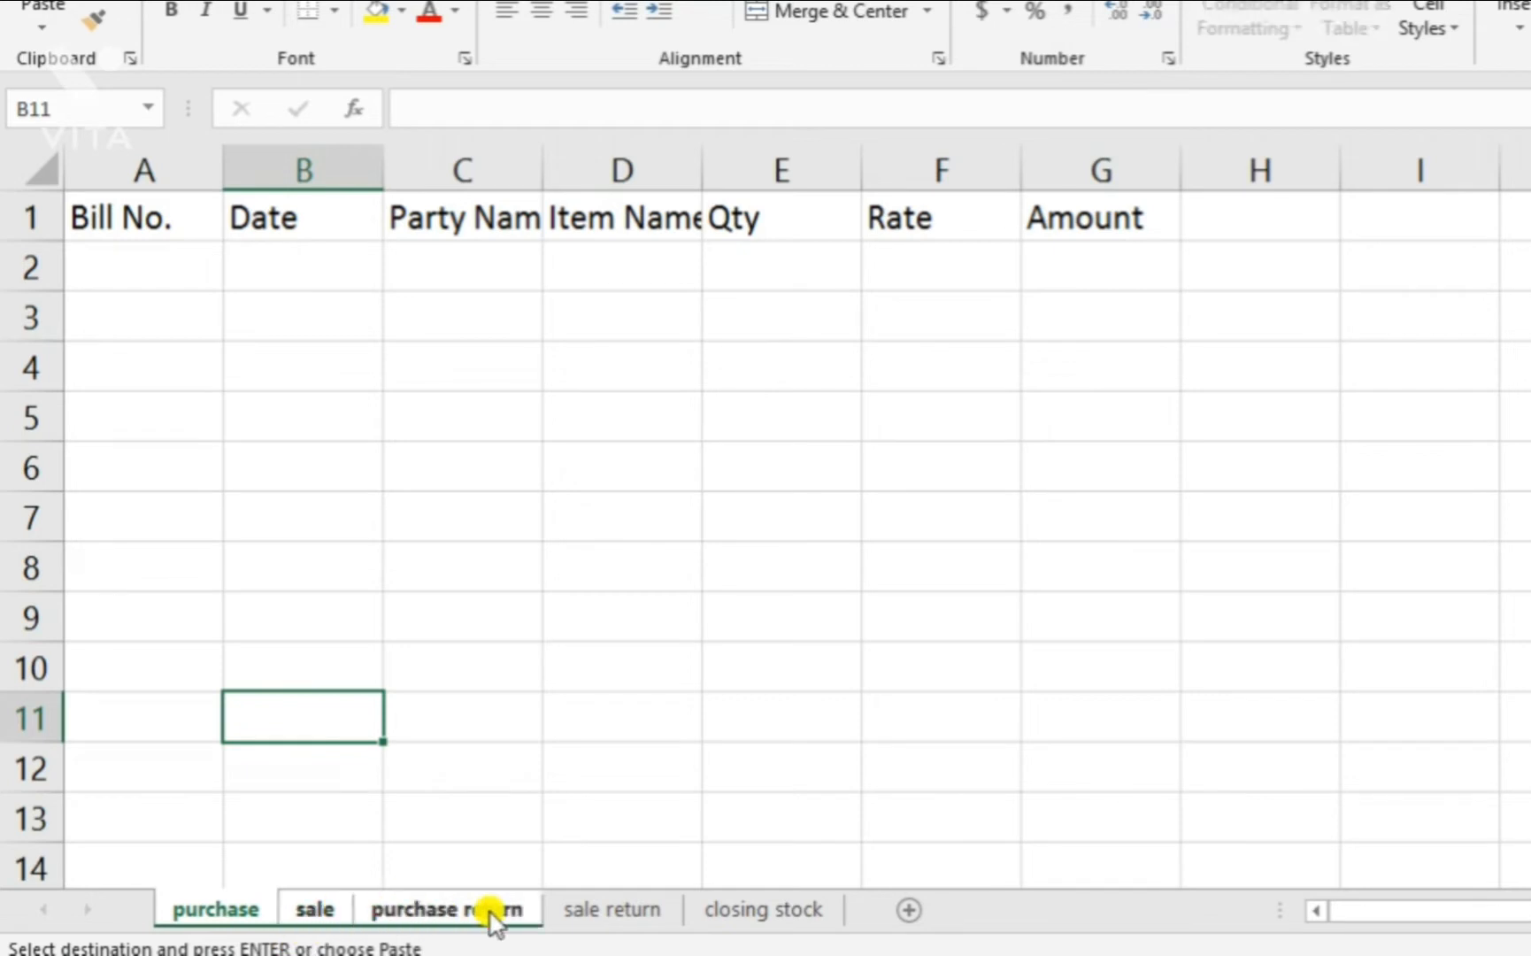
pyautogui.keyDown('ctrl'); pyautogui.click(588, 909); pyautogui.keyUp('ctrl')
pyautogui.click(50, 168)
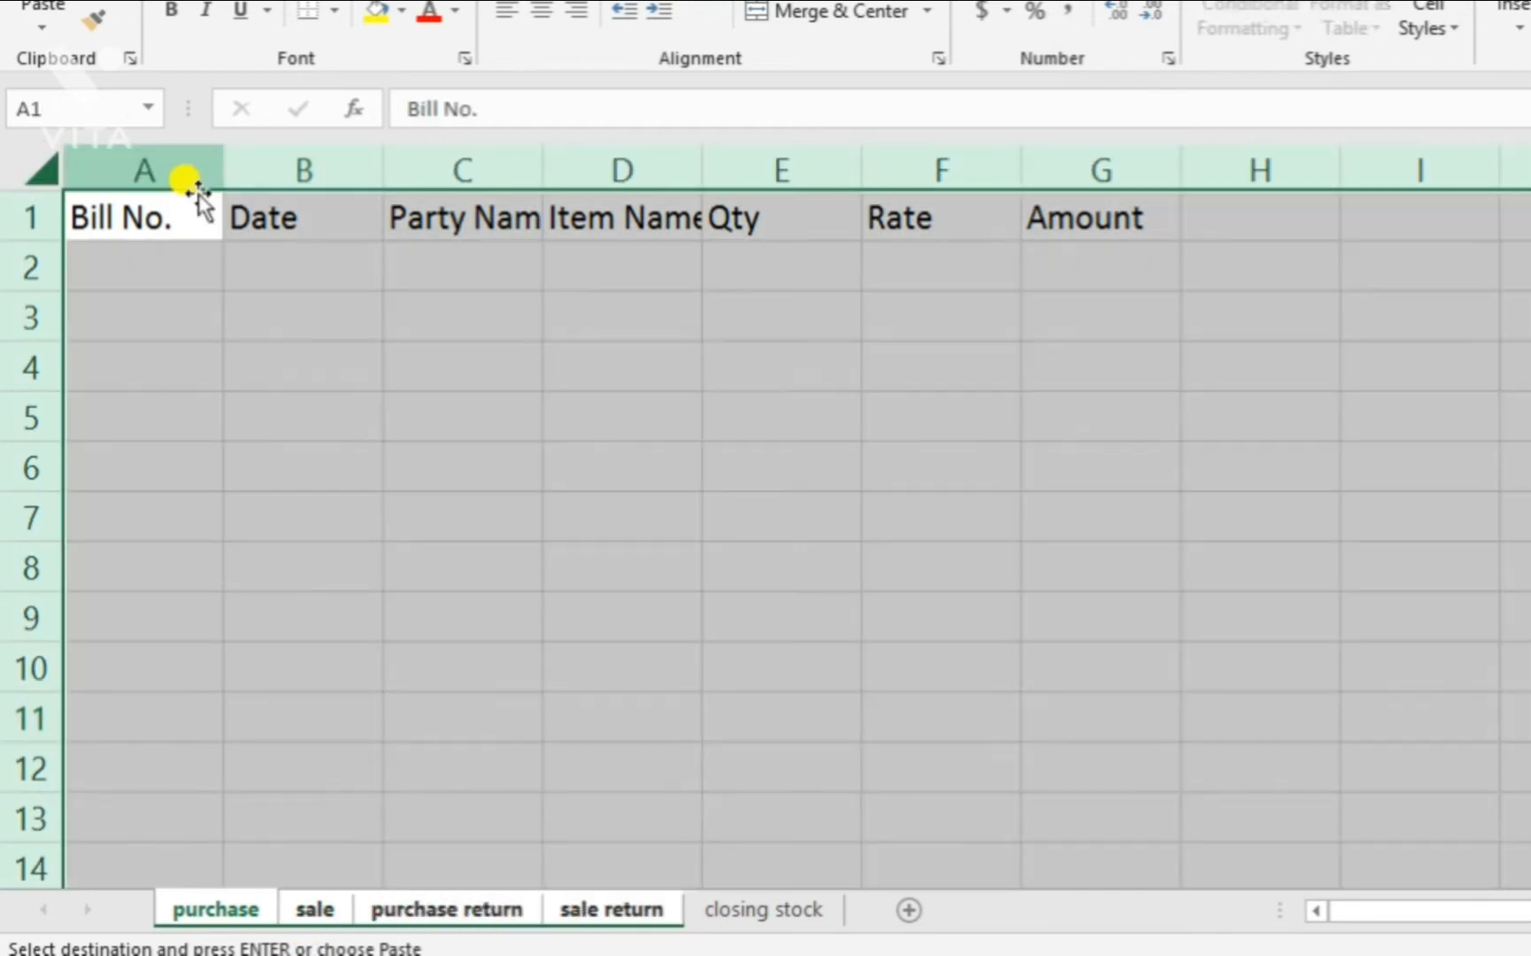
pyautogui.doubleClick(218, 166)
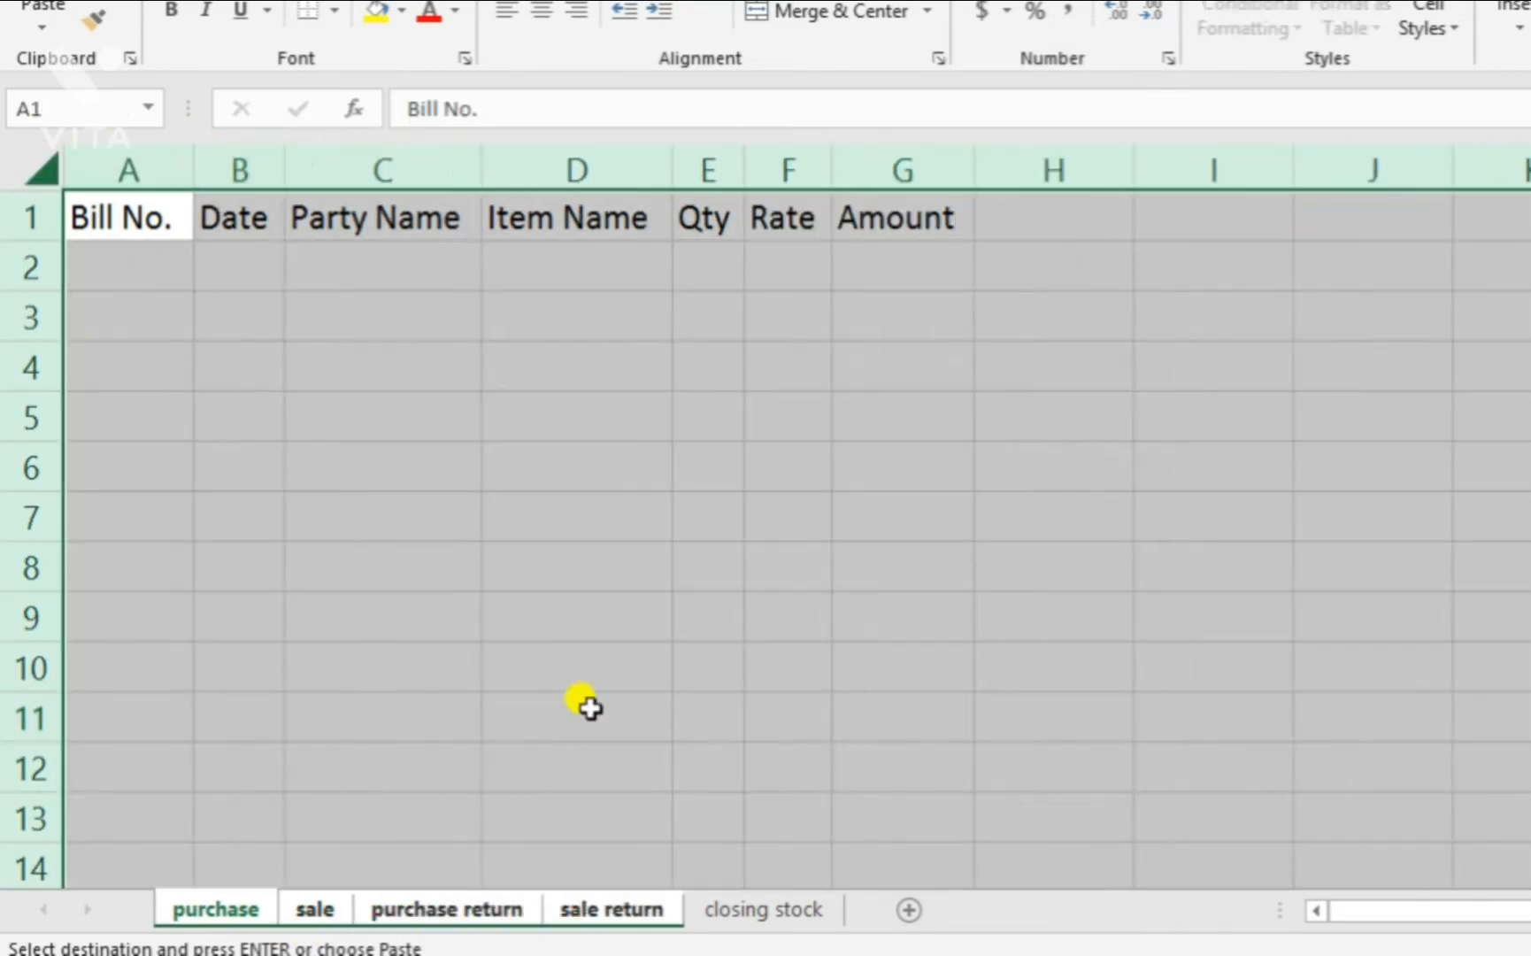
# - Check the fitted header columns on the grouped purchase return and sale return sheets
pyautogui.scroll(-3, 460, 918)
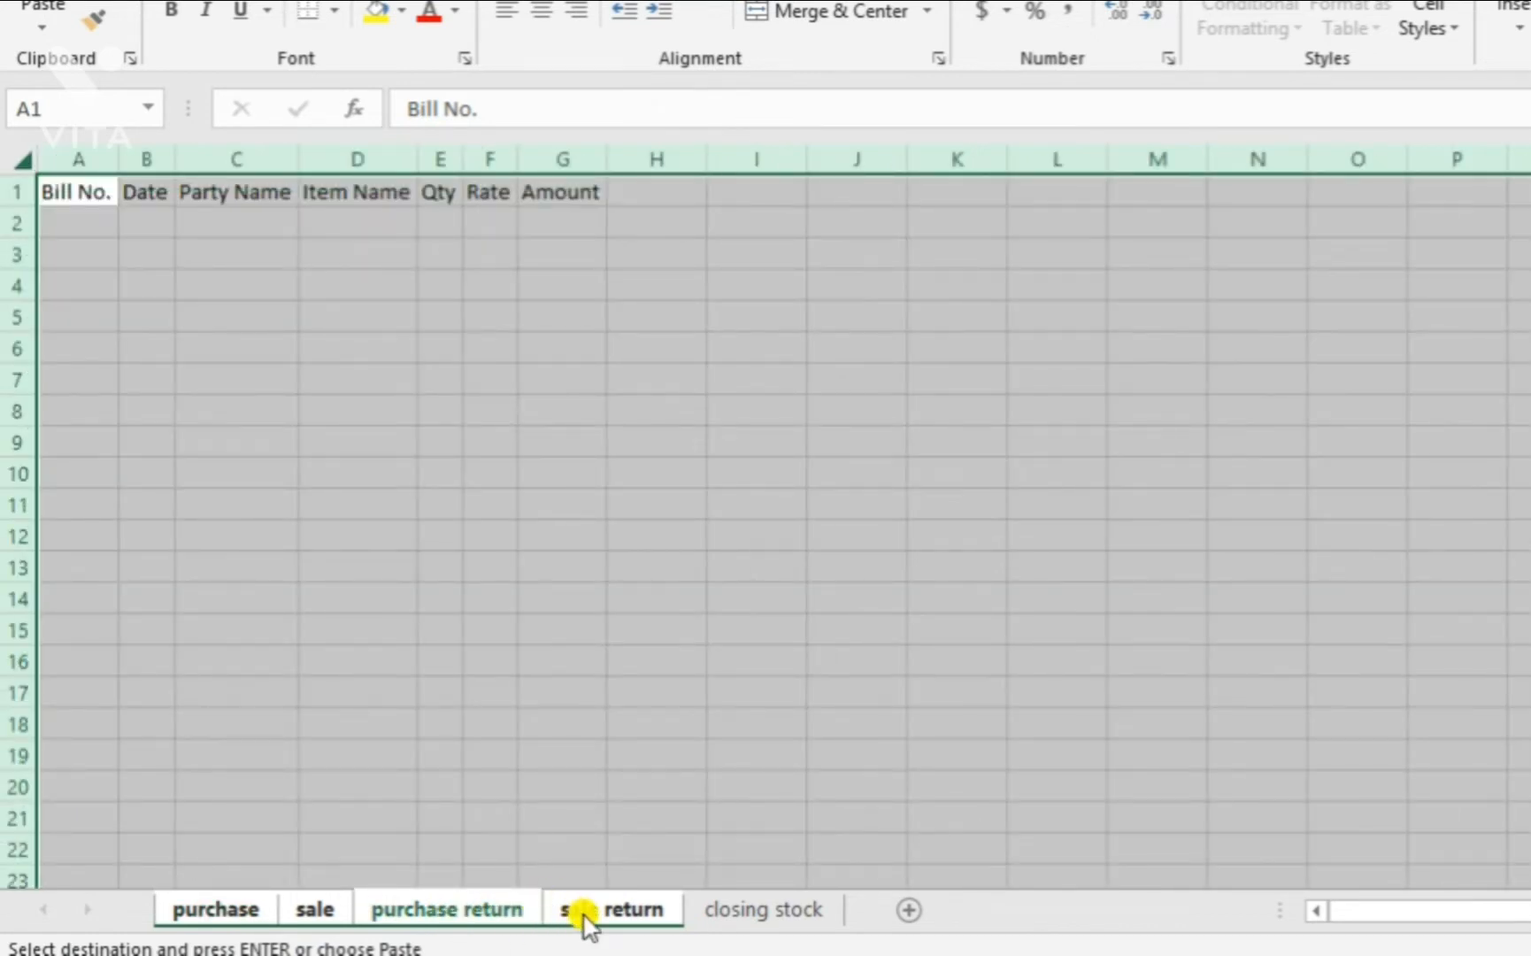
pyautogui.click(617, 921)
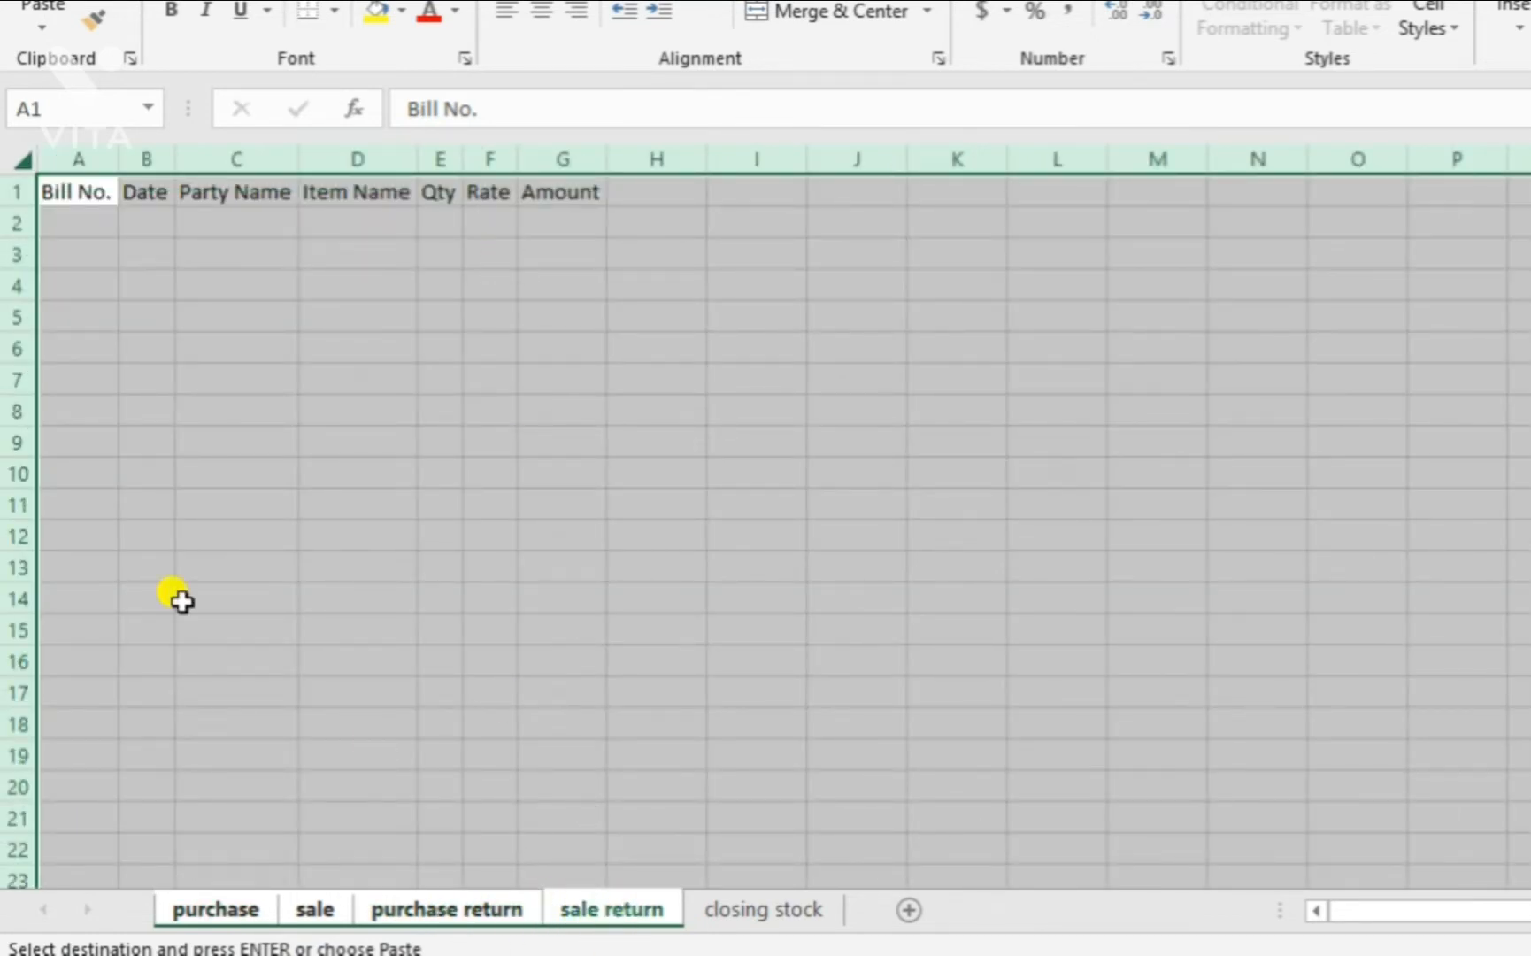
pyautogui.scroll(2, 78, 503)
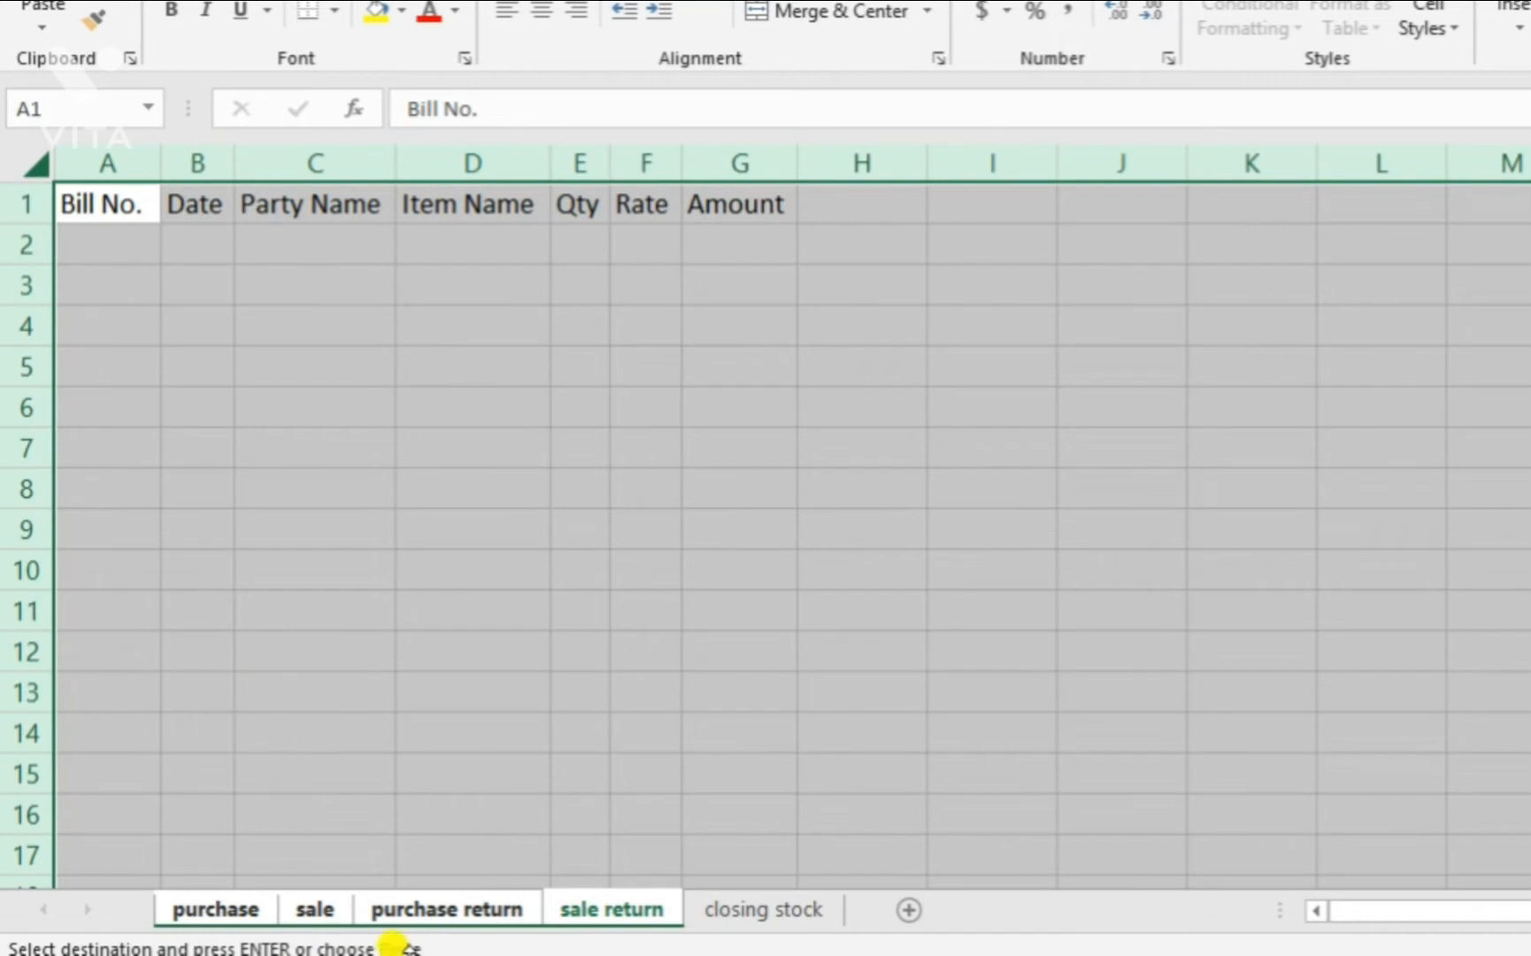
# - Ungroup the sheets, look through them back to the purchase sheet, and select its cell A4
pyautogui.click(742, 905)
pyautogui.click(602, 919)
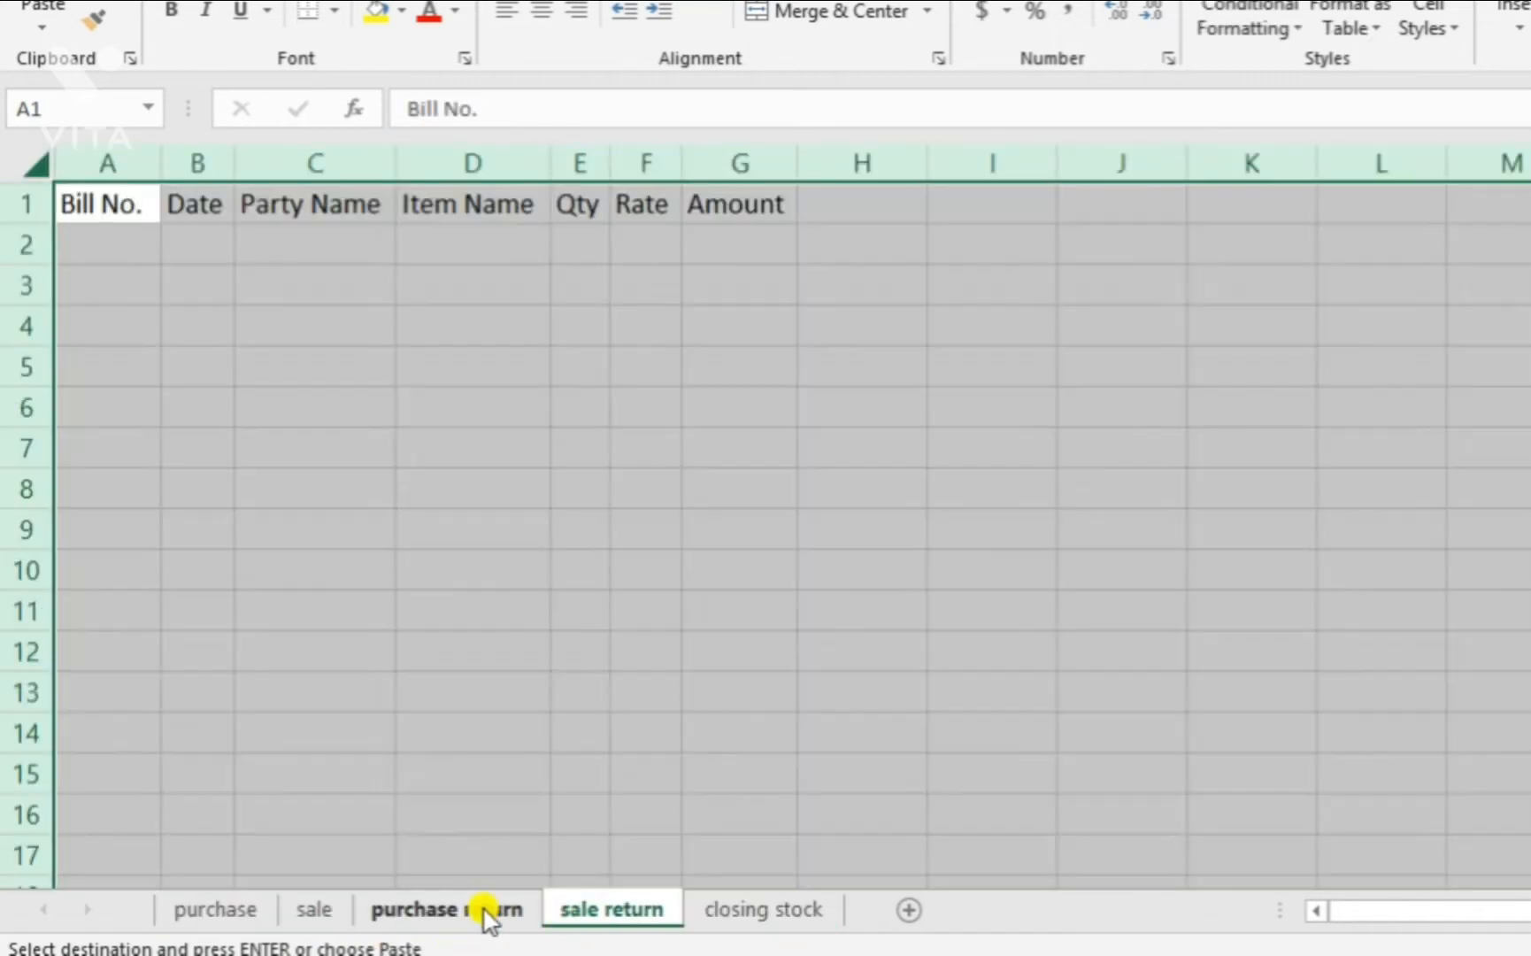
pyautogui.click(482, 918)
pyautogui.click(317, 919)
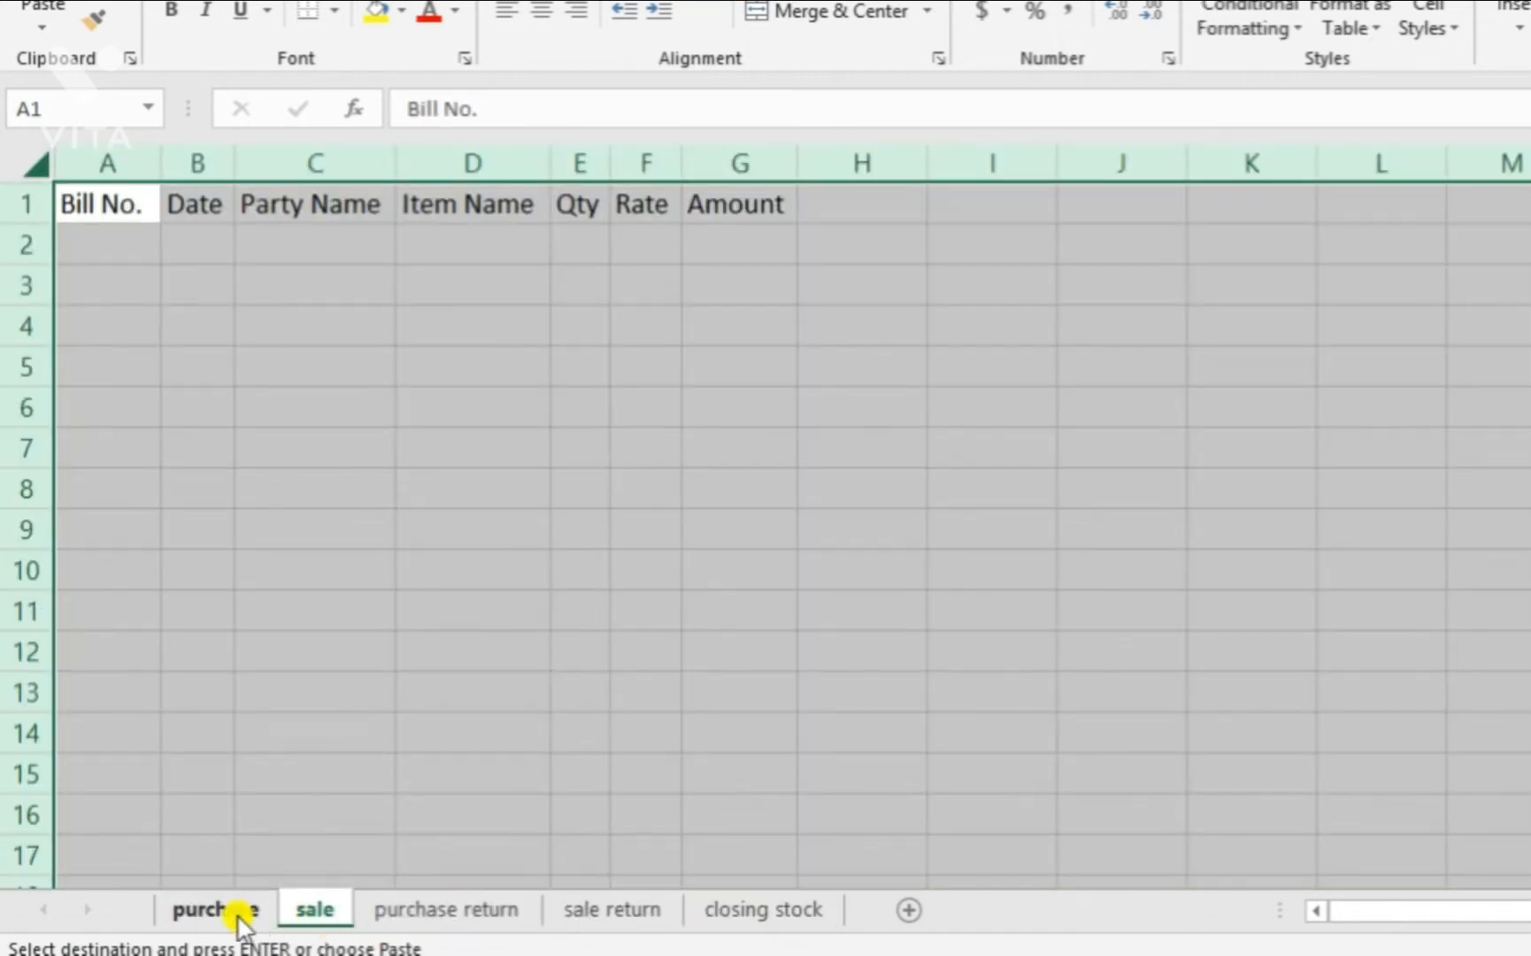
pyautogui.click(235, 916)
pyautogui.click(108, 338)
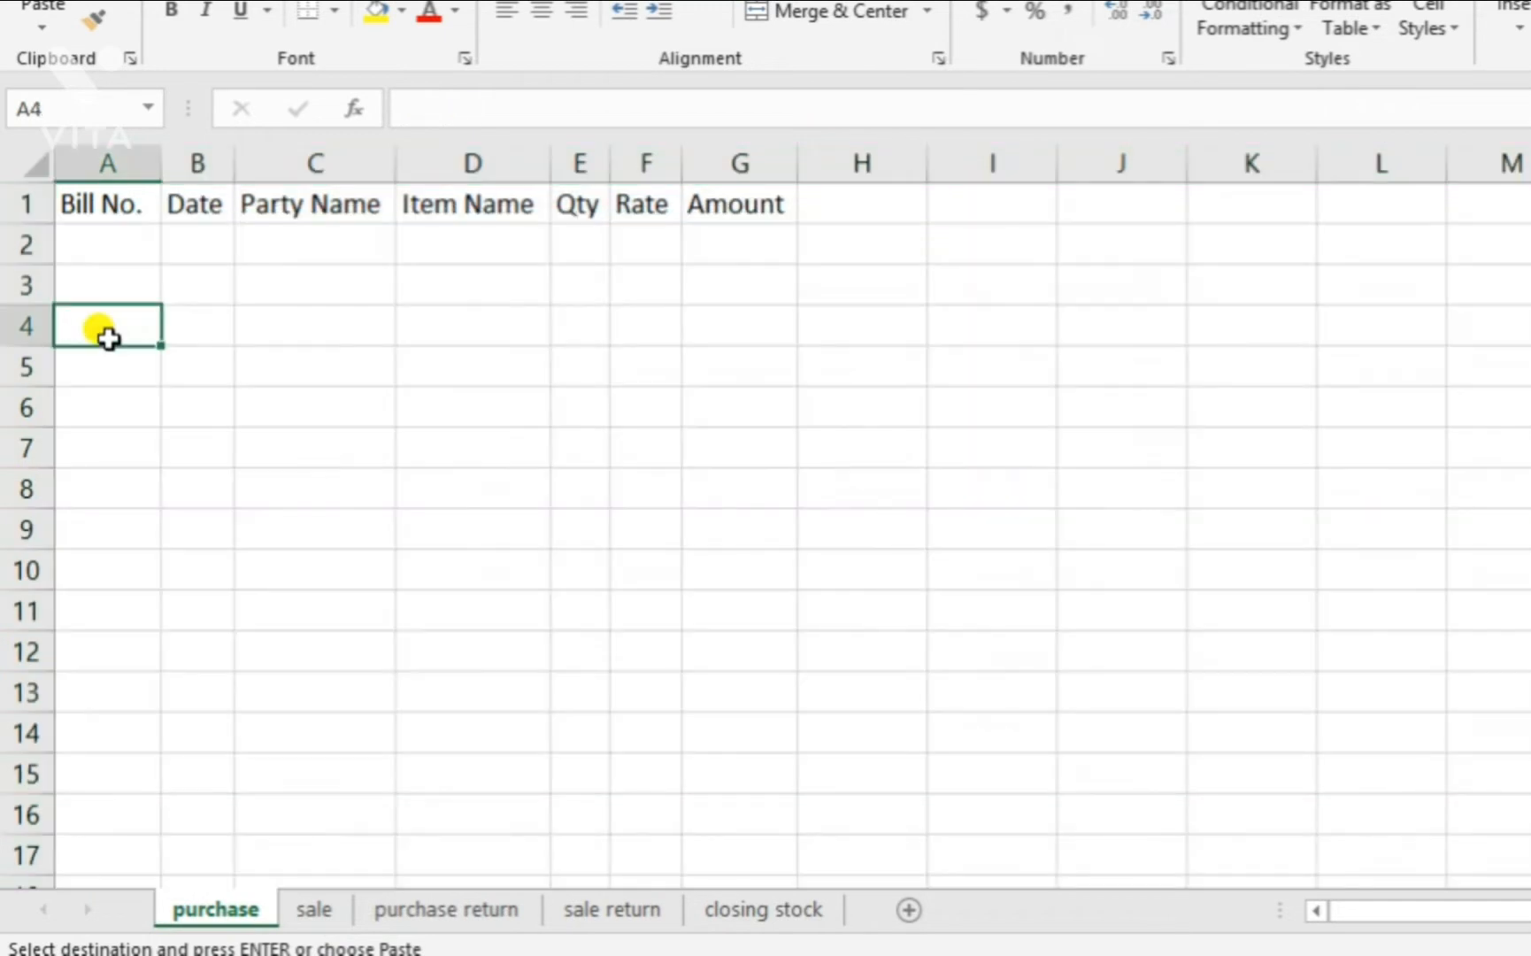
pyautogui.scroll(2, 182, 349)
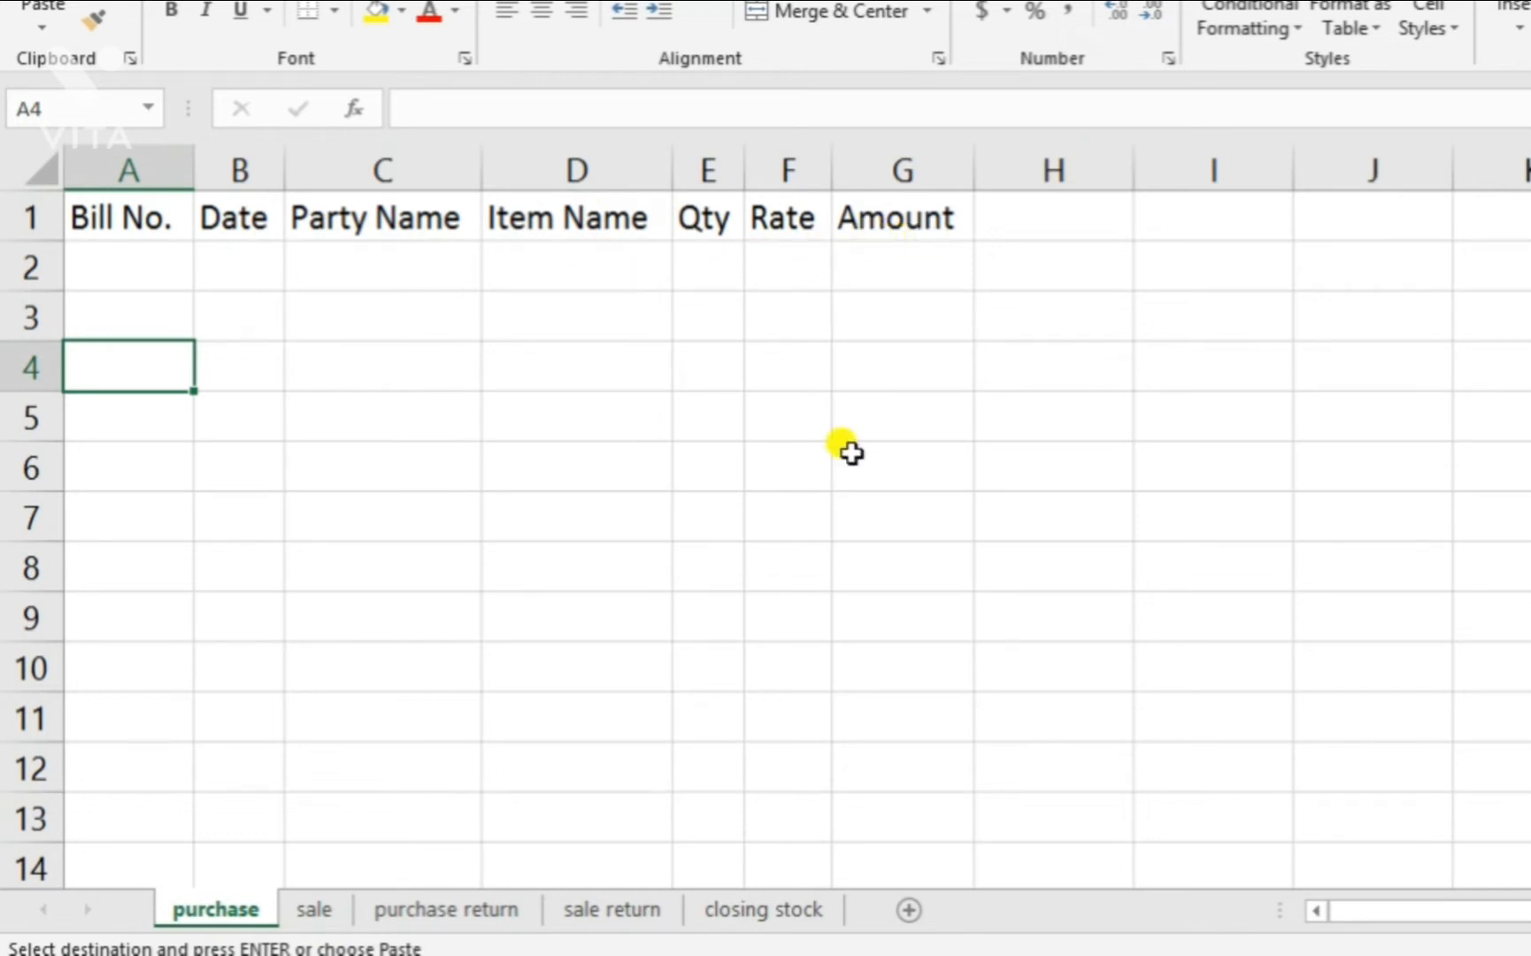
# - With Book1's closing stock sheet open, copy headers A1:G1, Item Name to Closing Stock, from the purchase and sale intry workbook and return to Book1
pyautogui.click(748, 909)
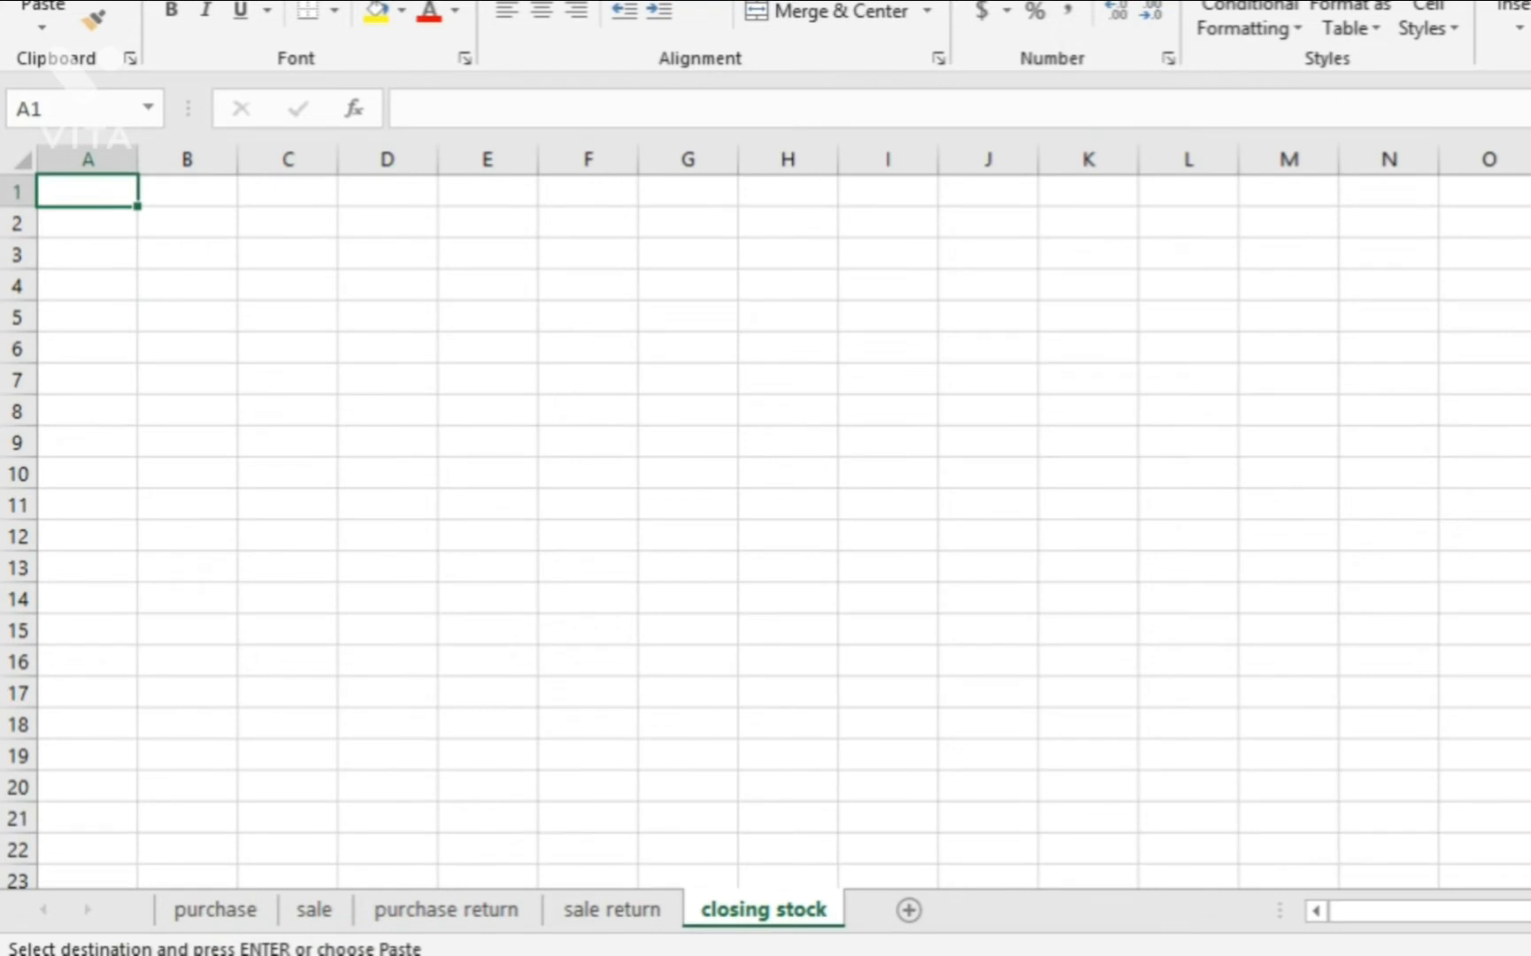
pyautogui.moveTo(530, 929)
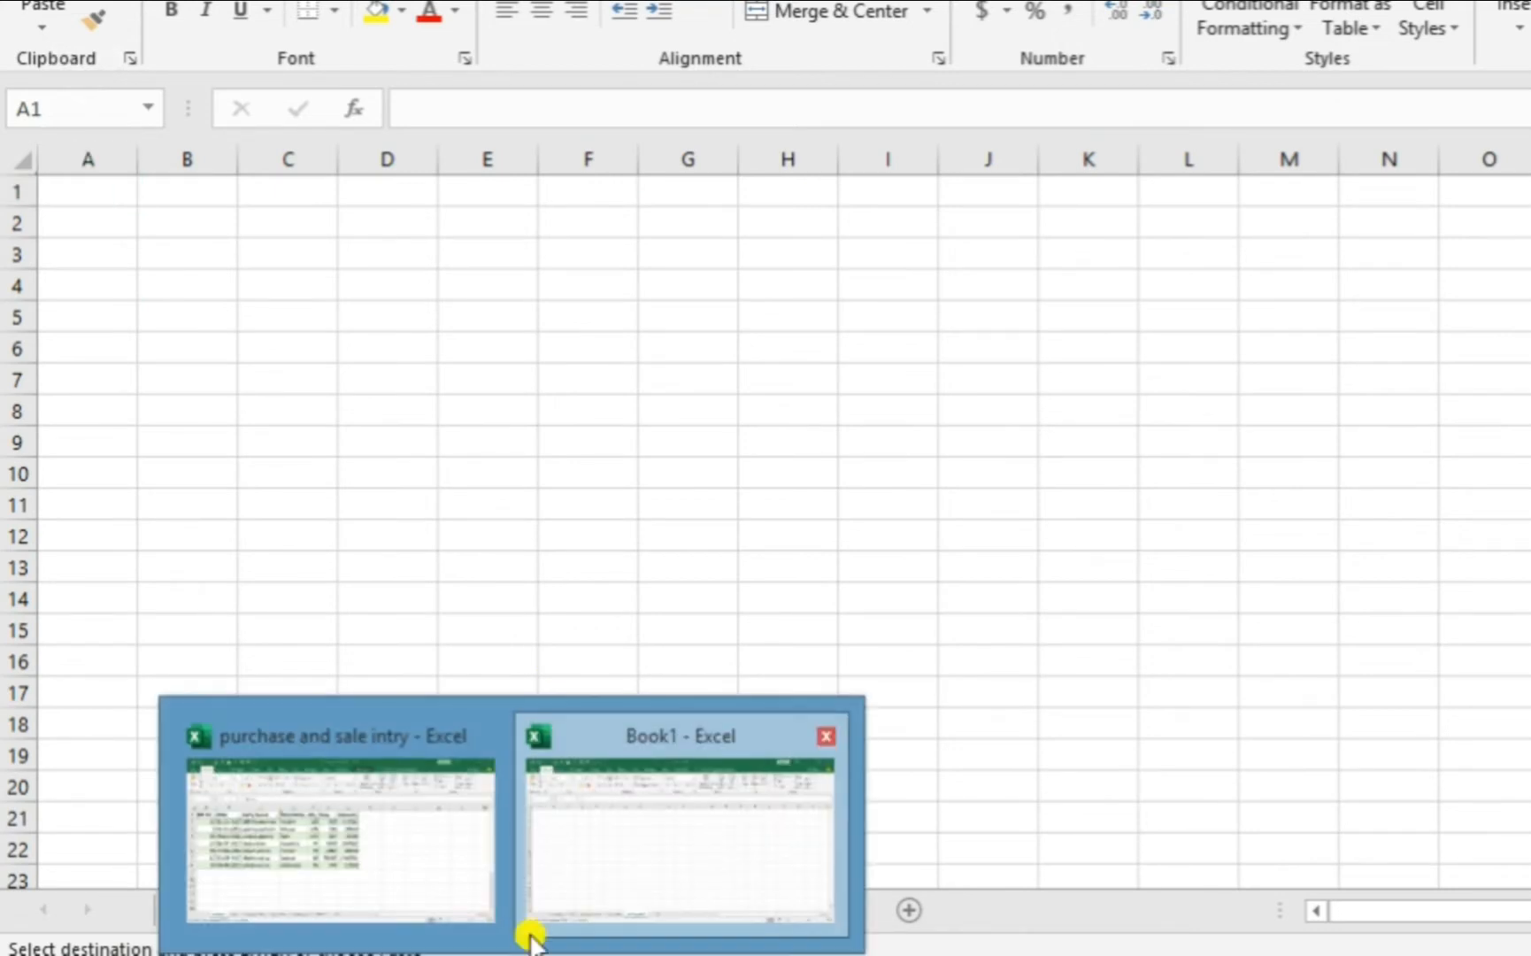
pyautogui.click(411, 860)
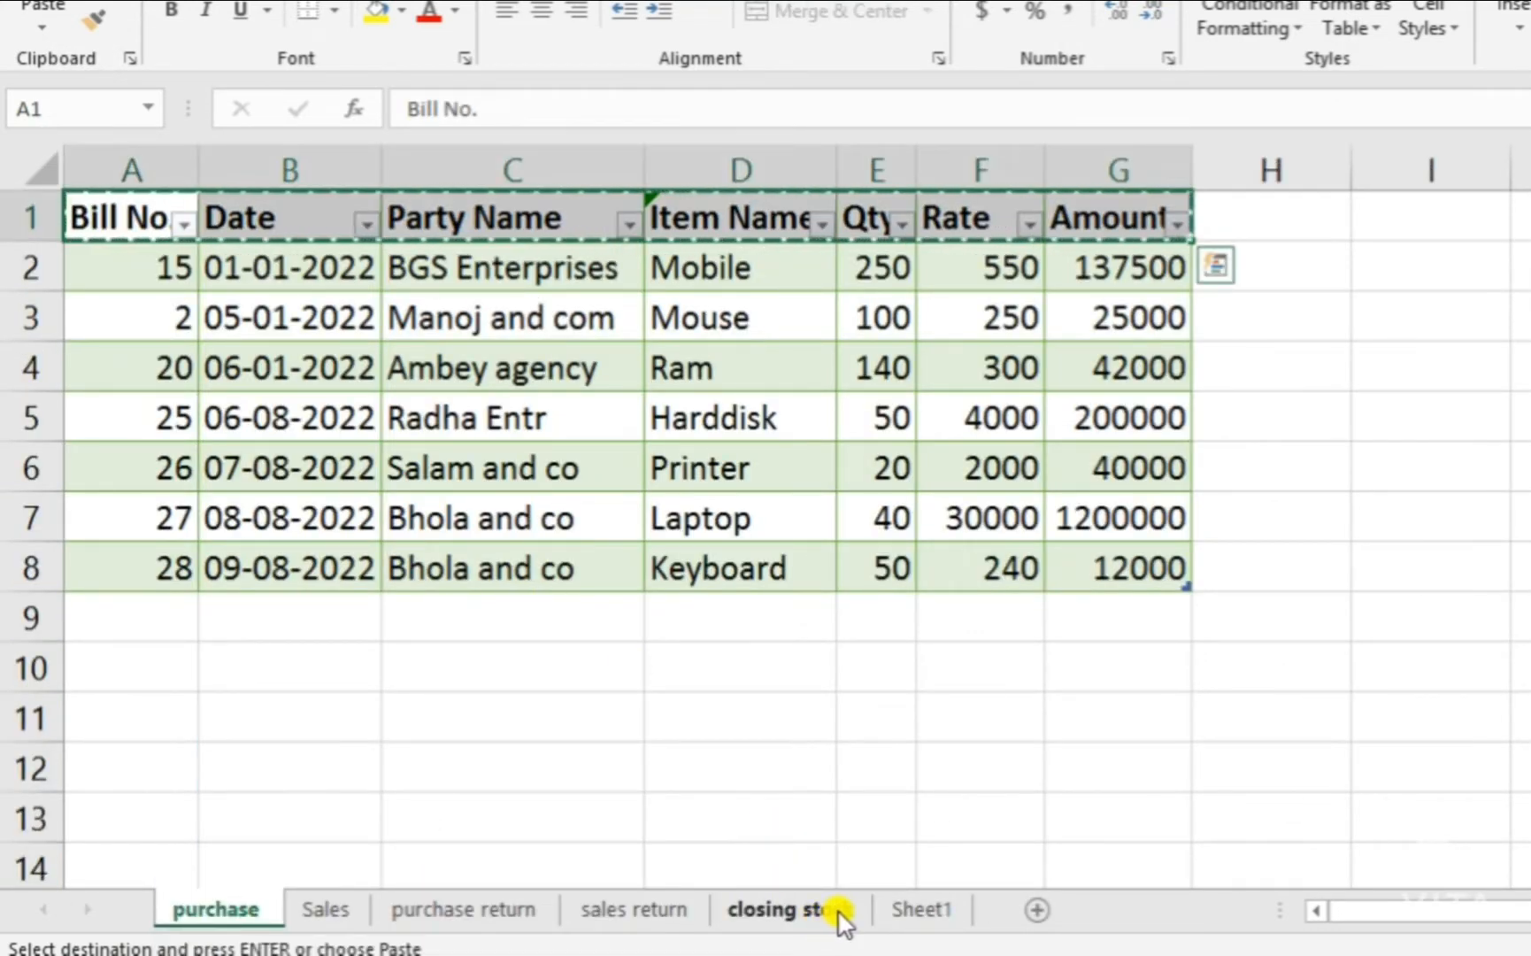
pyautogui.click(819, 912)
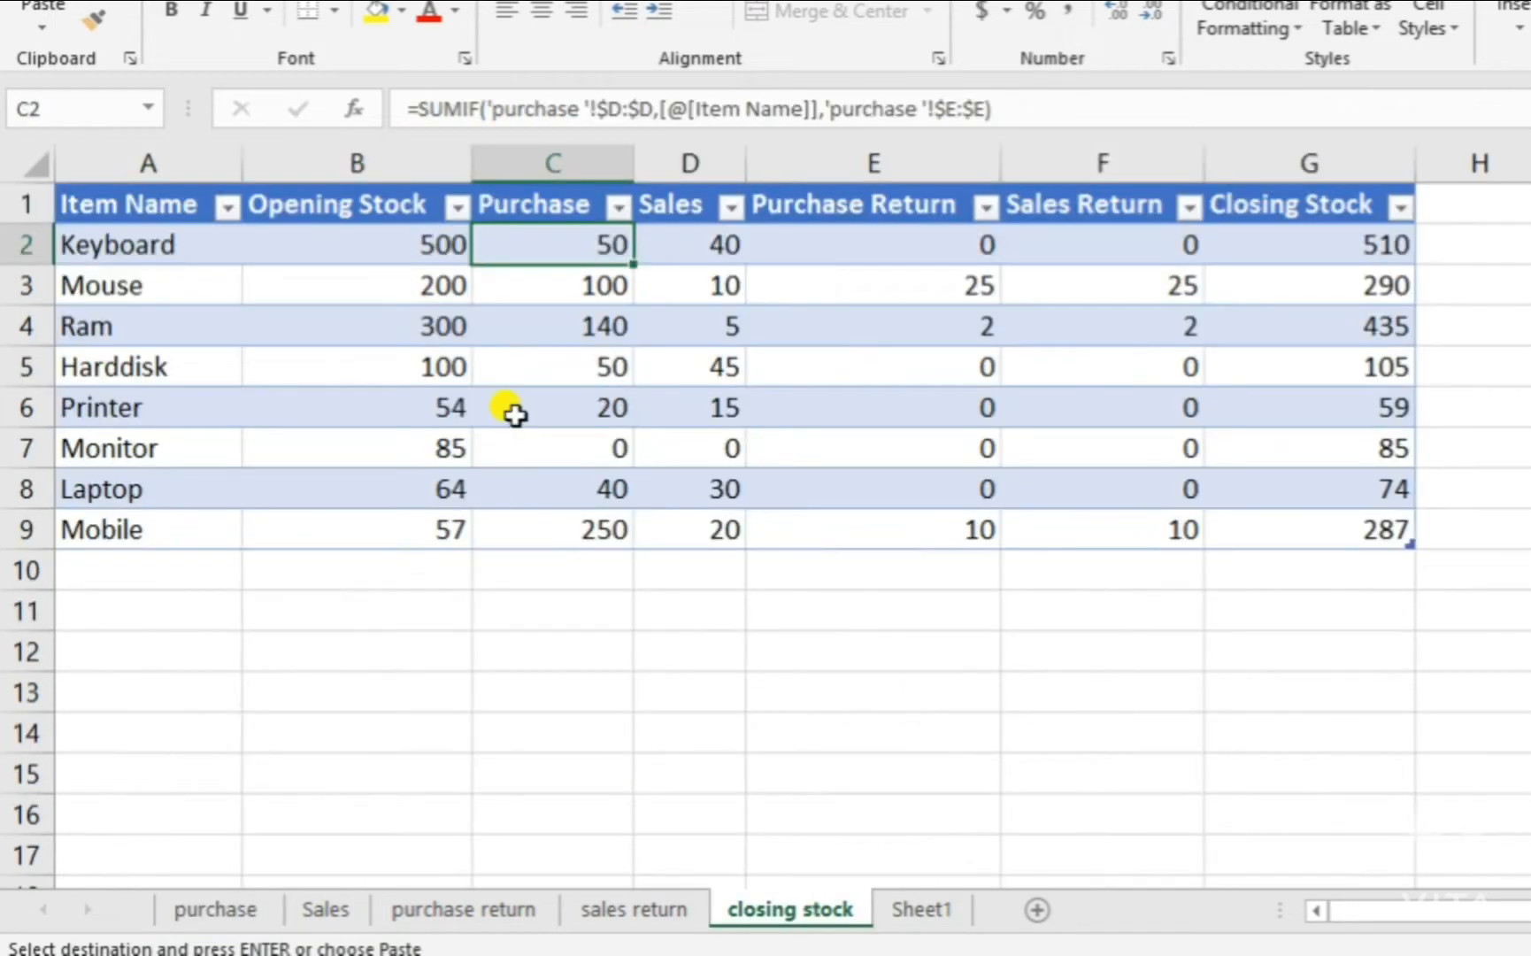
pyautogui.moveTo(135, 206); pyautogui.dragTo(1288, 199)
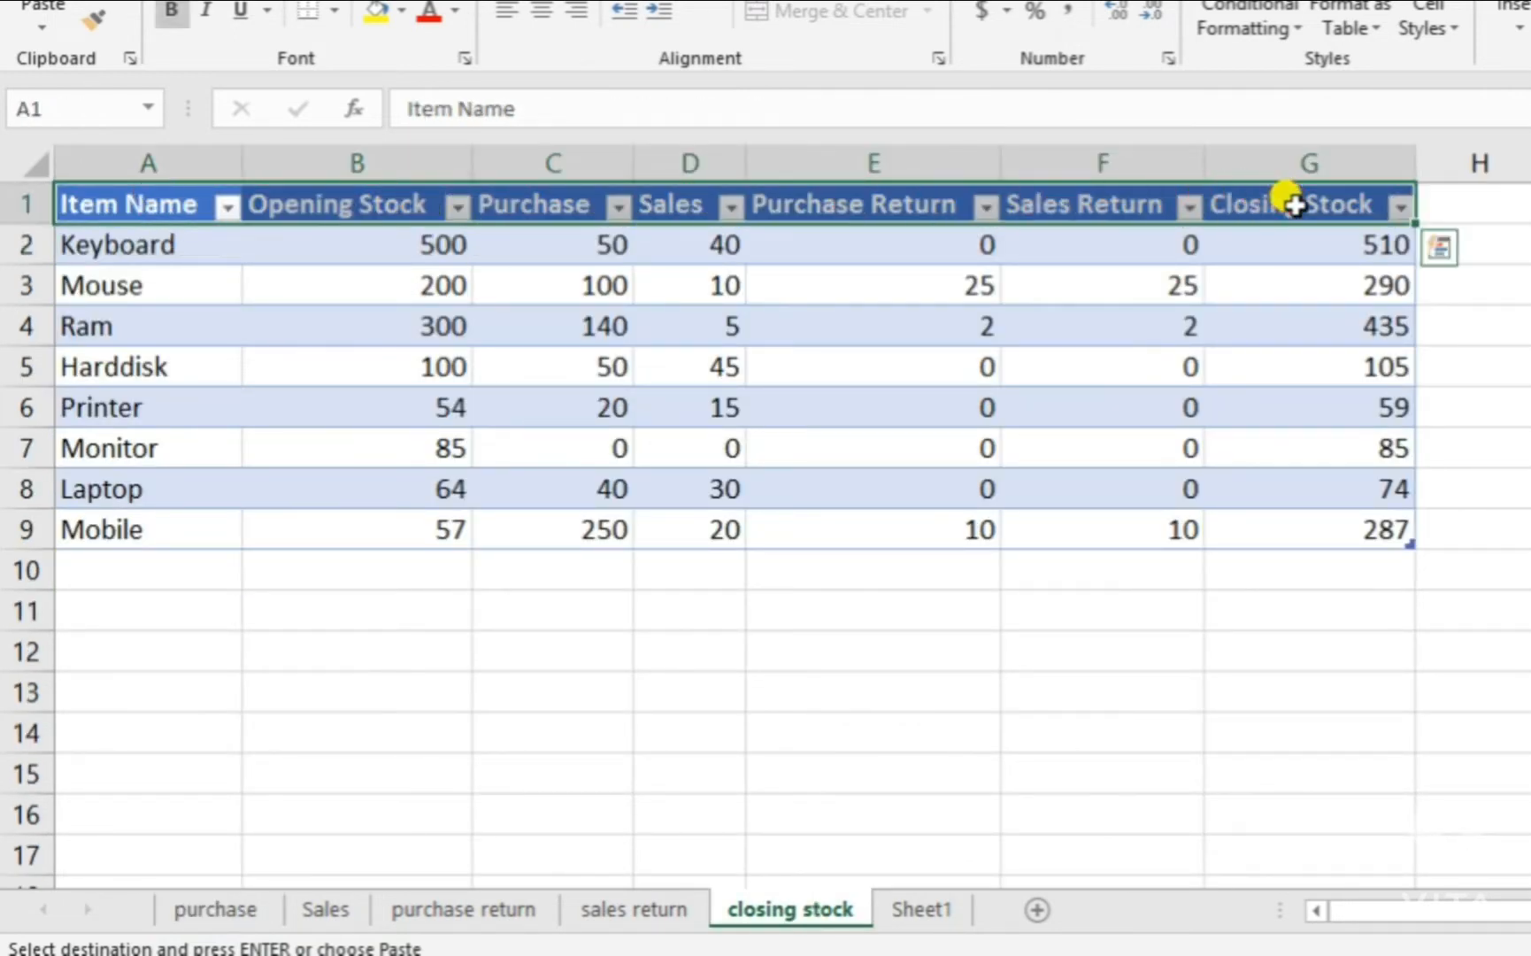
pyautogui.hotkey('ctrl', 'c')
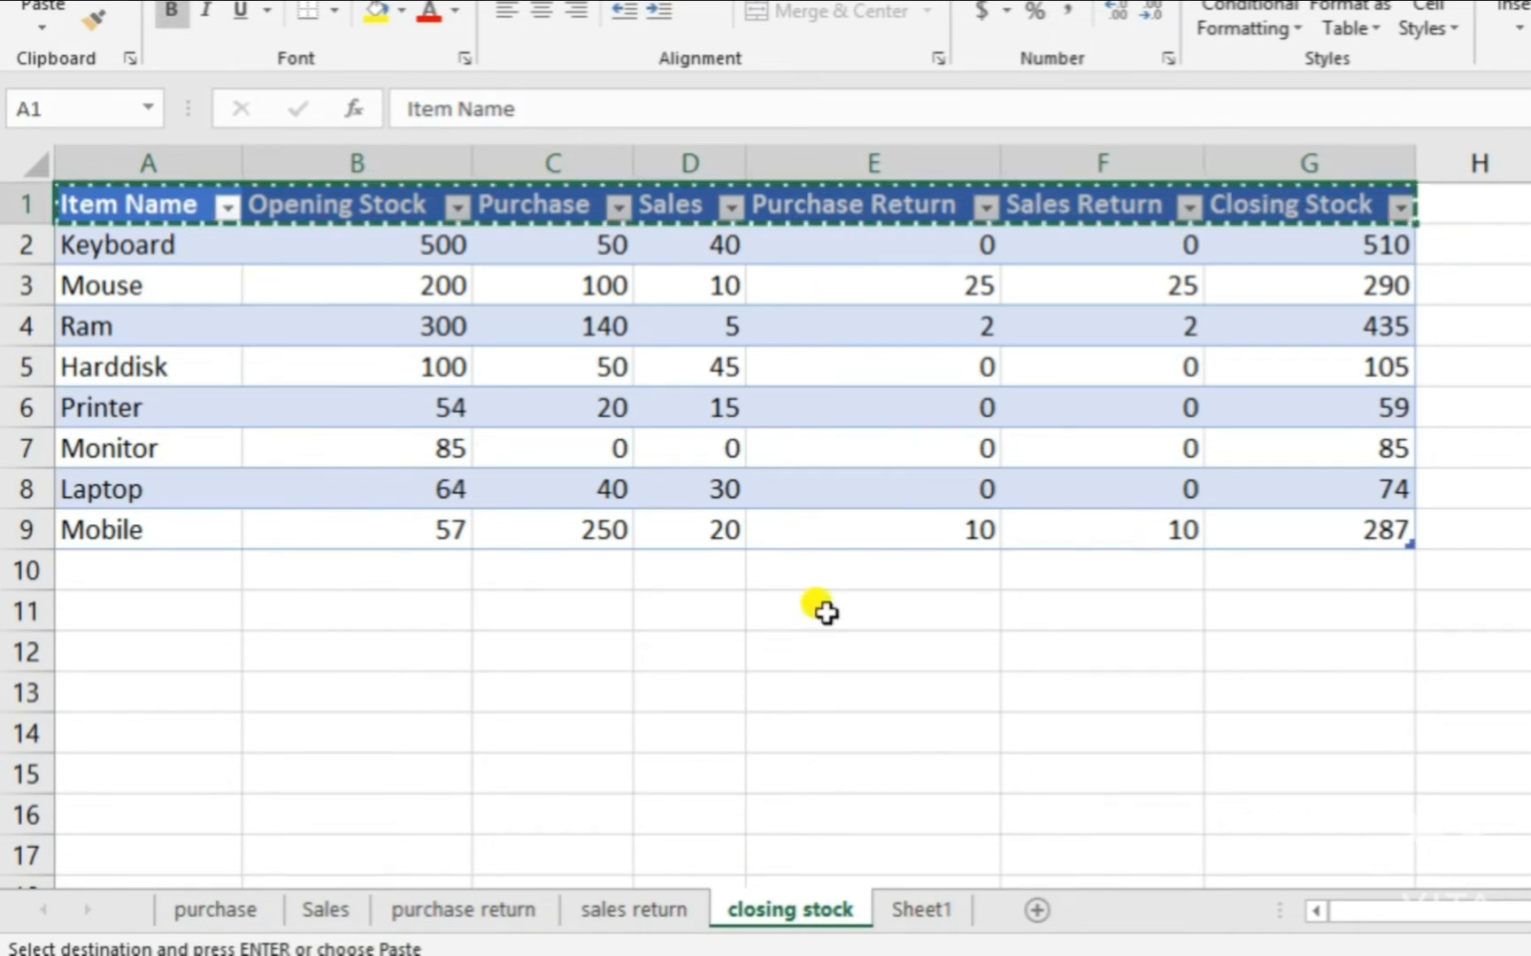
pyautogui.click(511, 955)
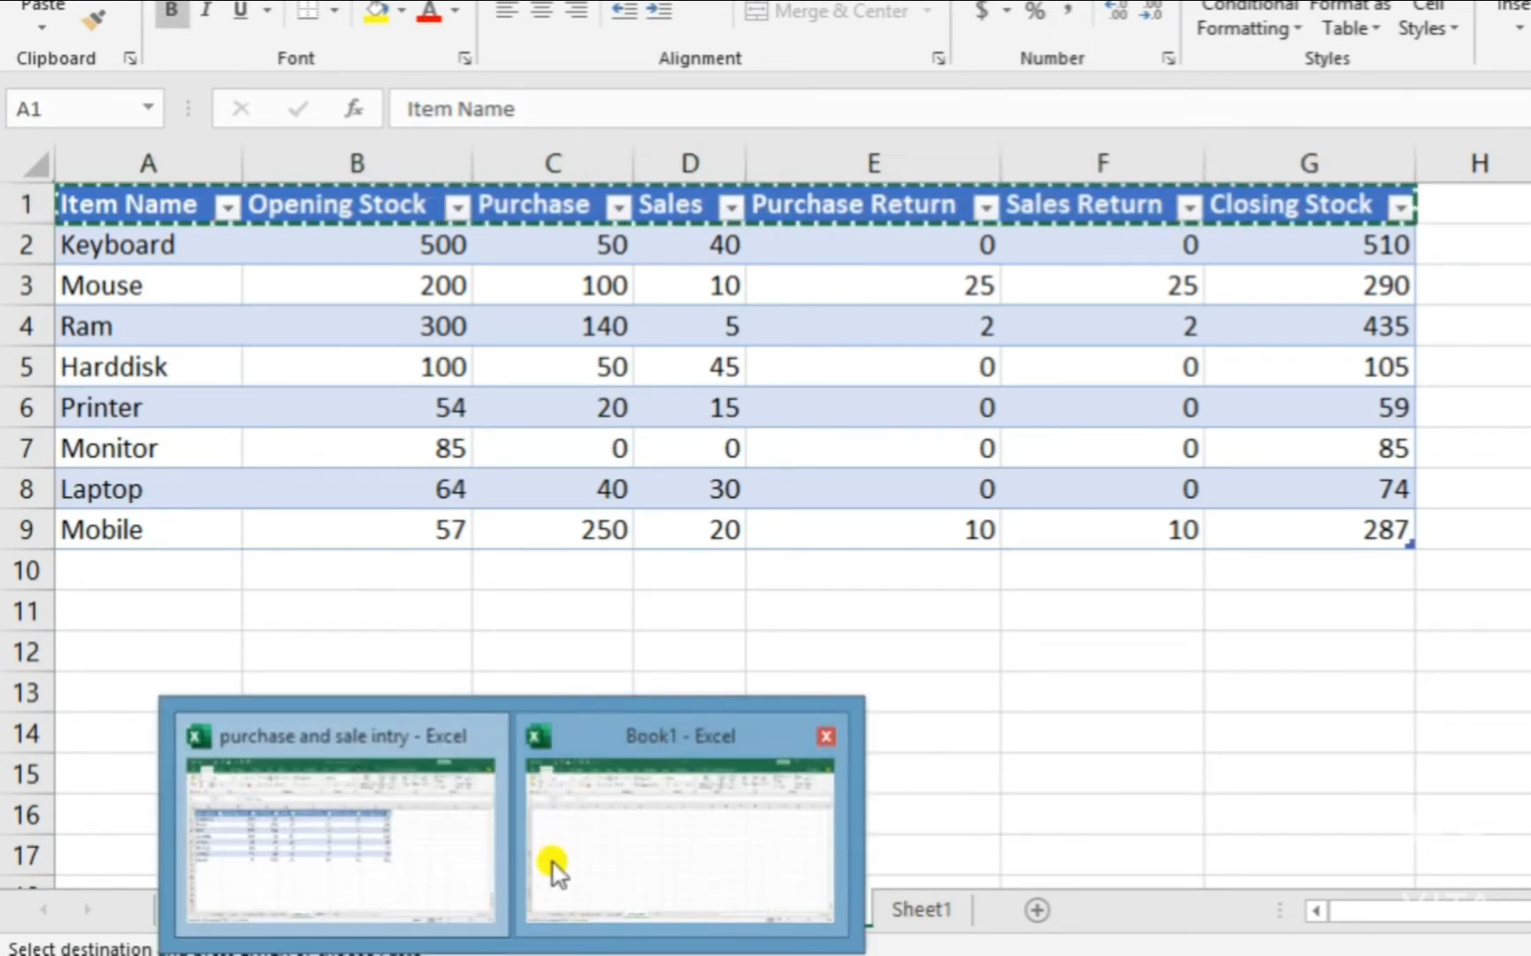
pyautogui.click(537, 839)
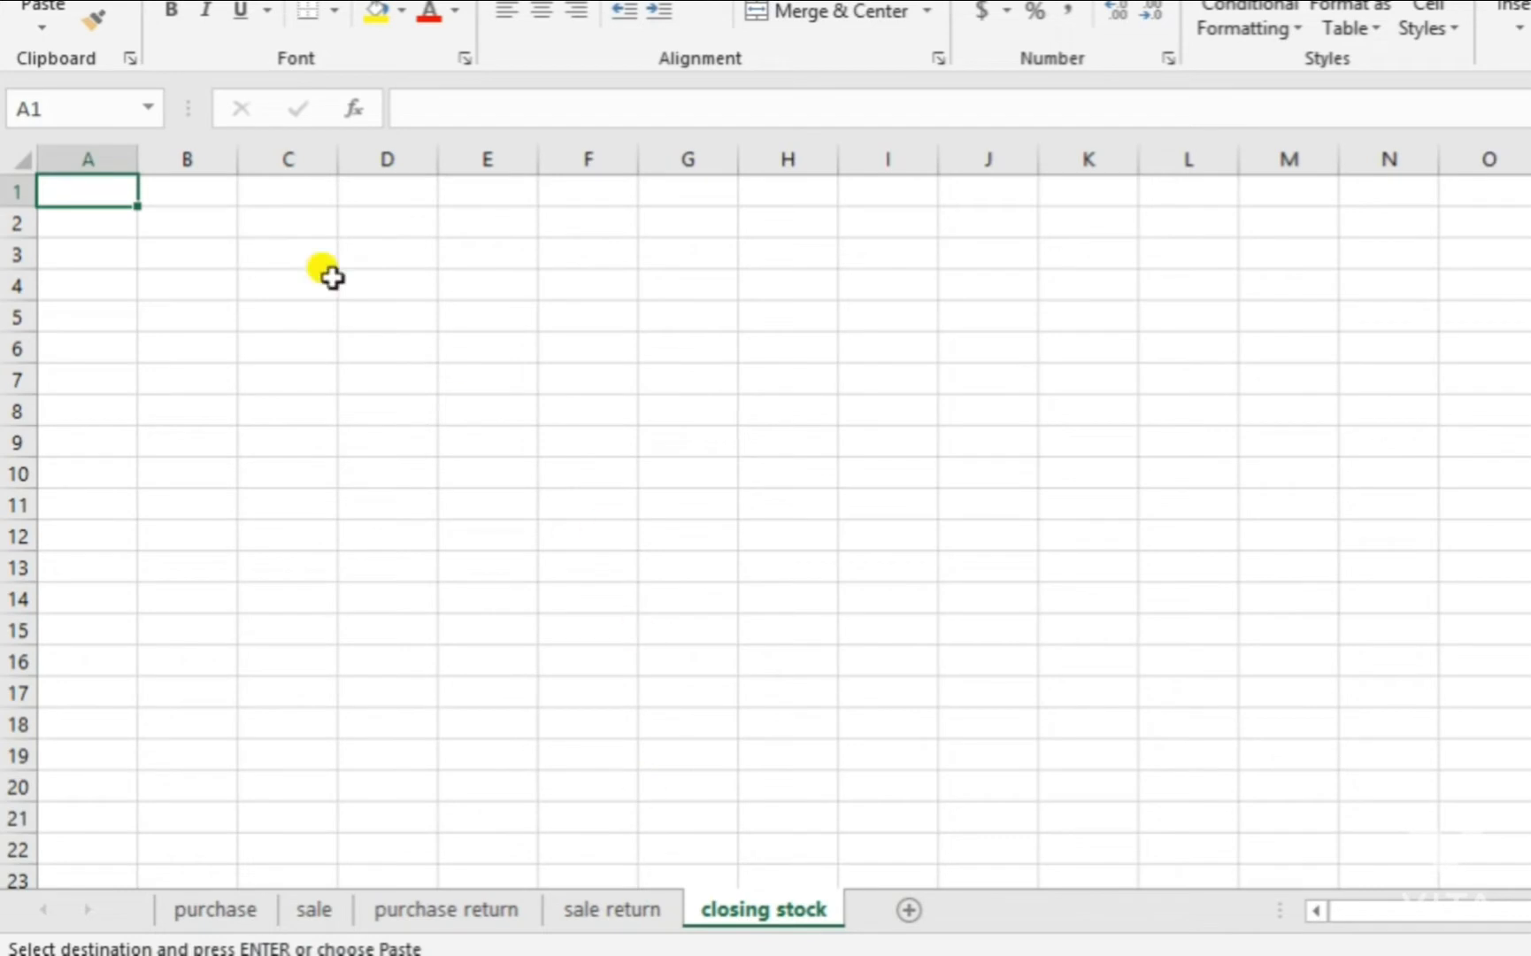
# - Paste the copied headers at A1 of the closing stock sheet as values only
pyautogui.rightClick(105, 197)
pyautogui.moveTo(416, 389)
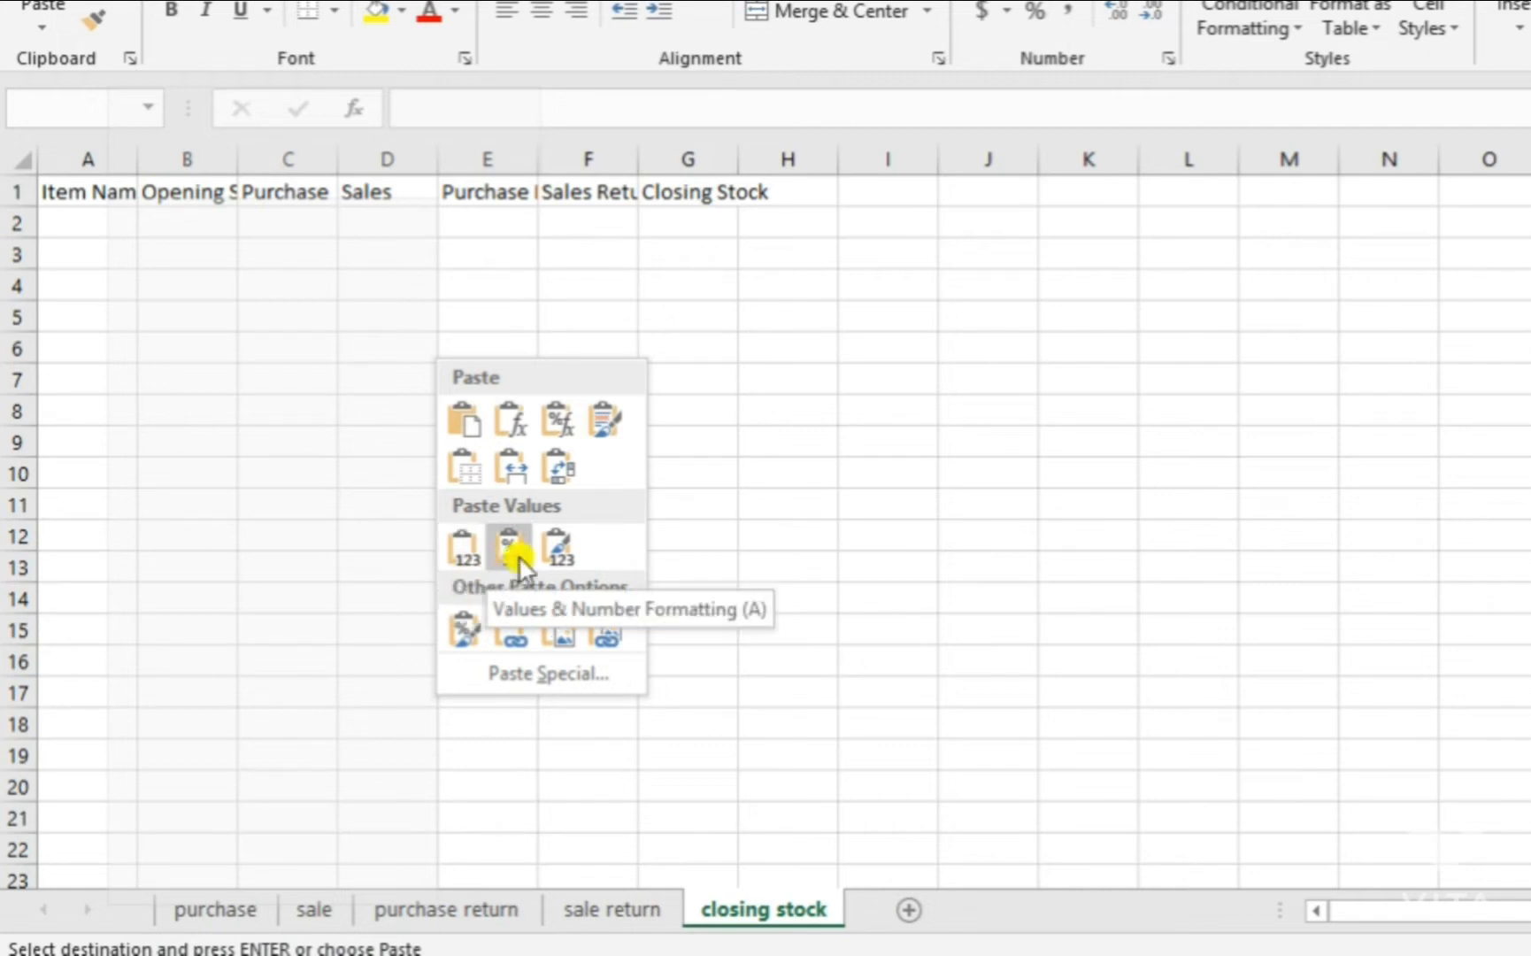
pyautogui.click(464, 555)
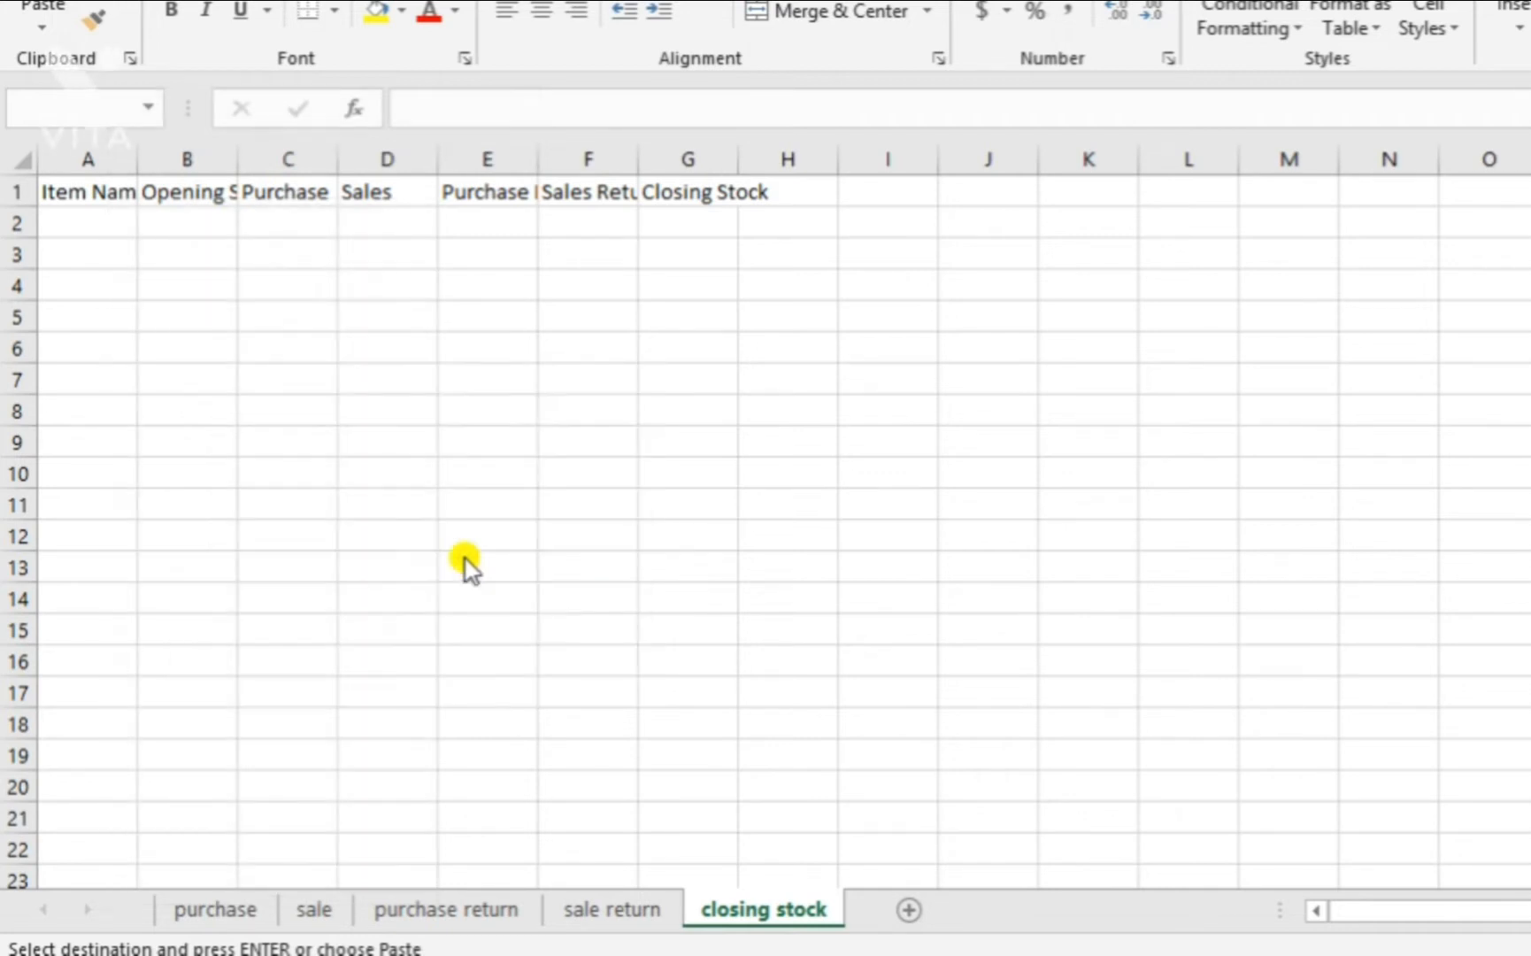
# - Autofit all columns of the closing stock sheet to their headers and select cell A2
pyautogui.click(18, 166)
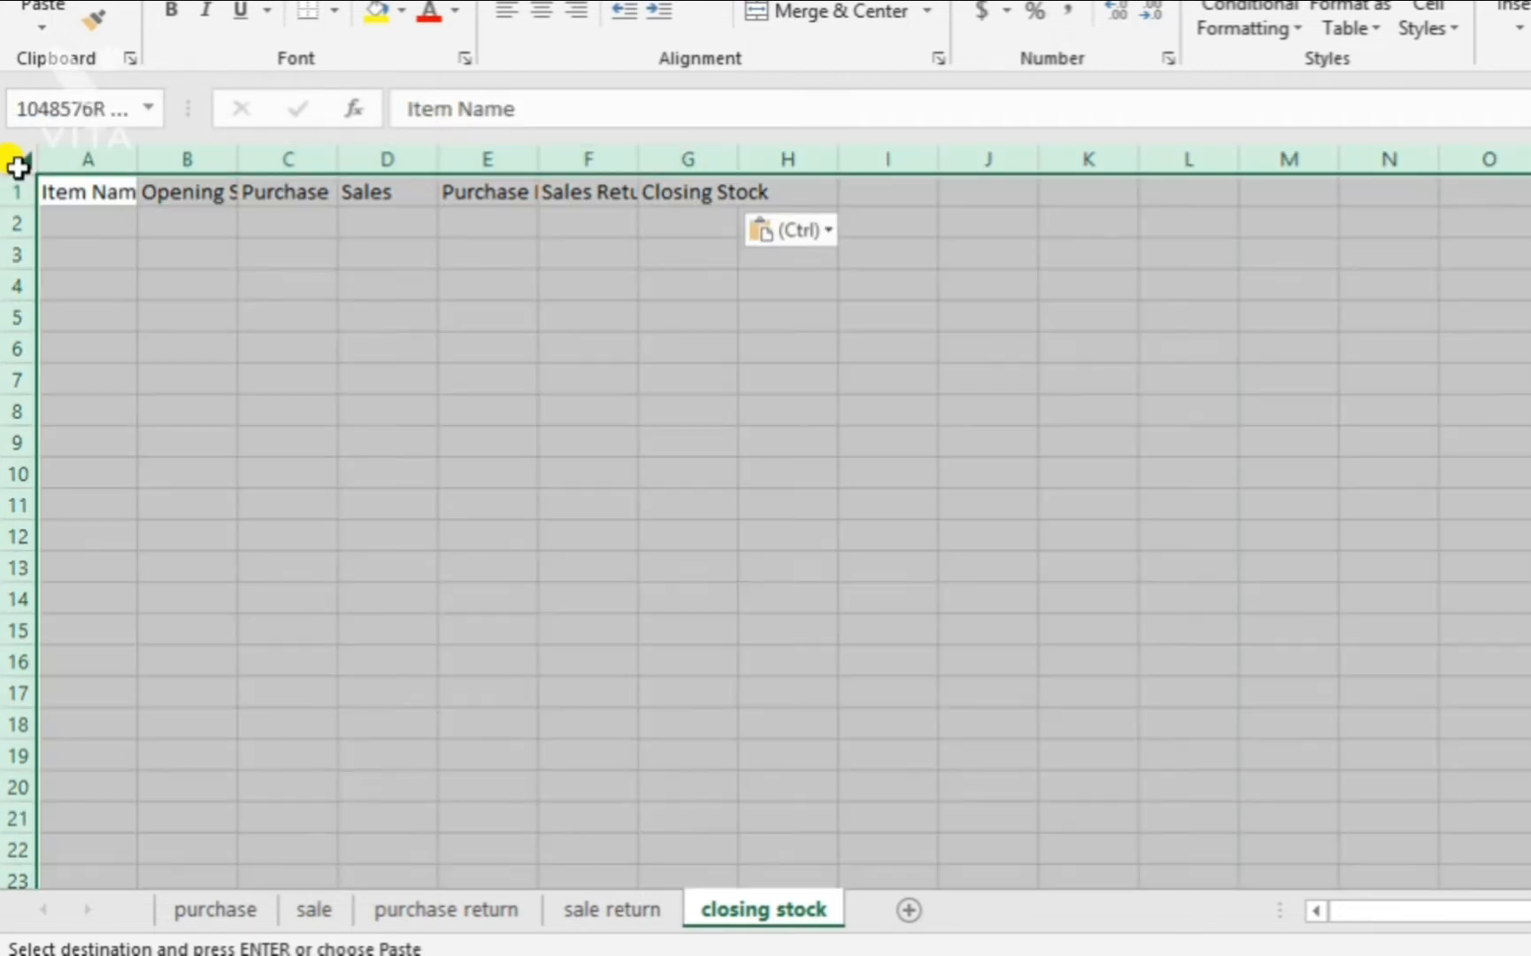
pyautogui.doubleClick(137, 158)
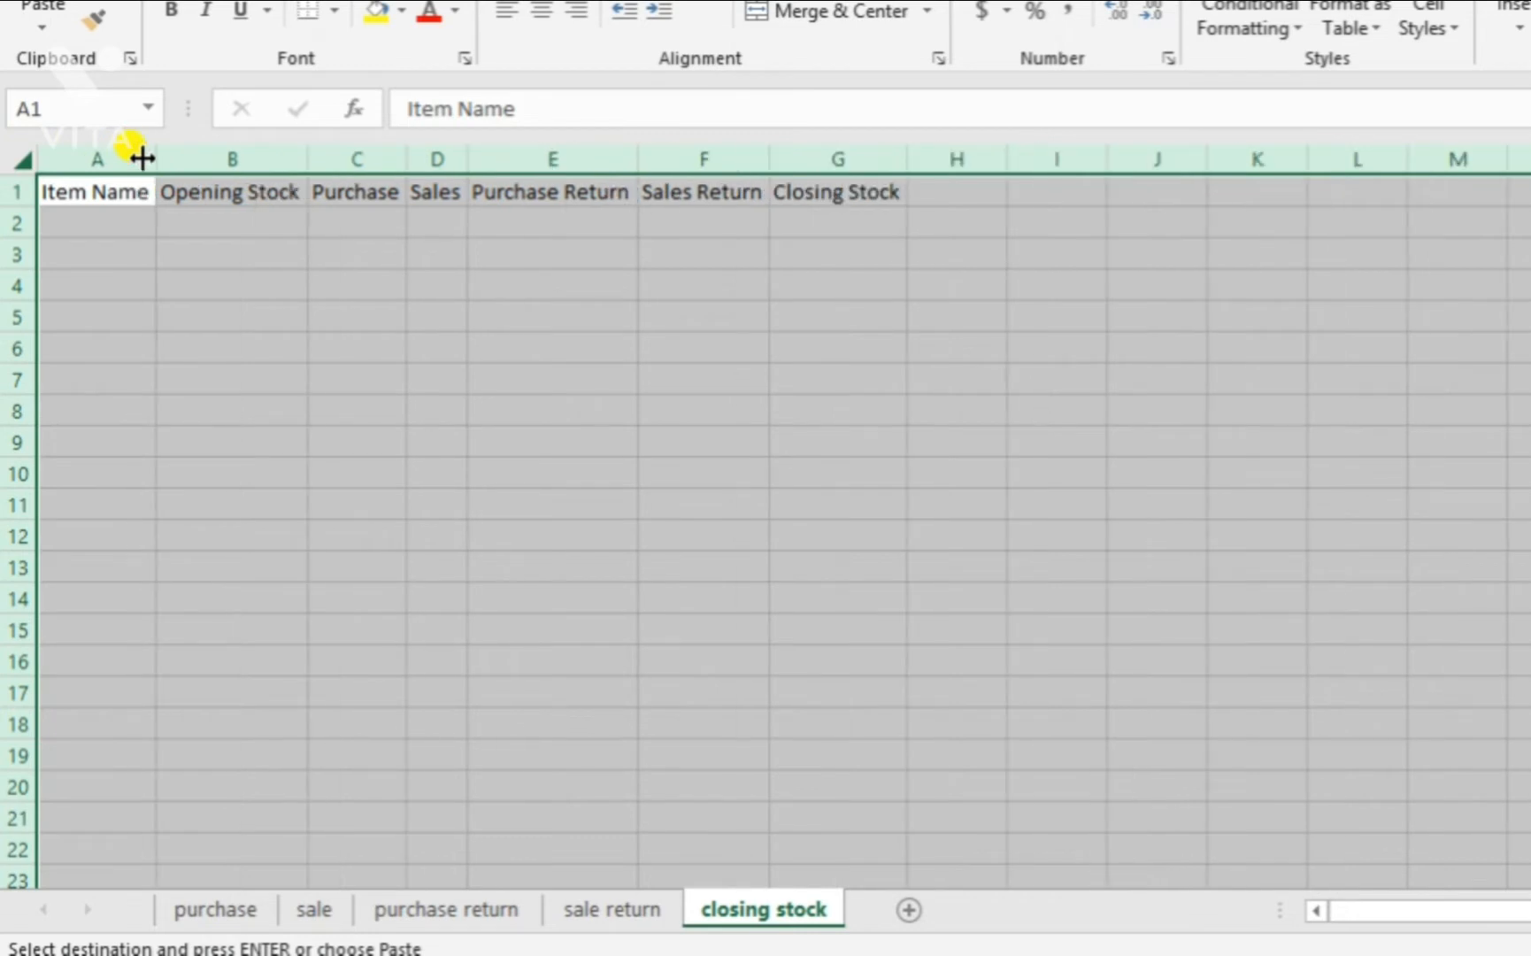
pyautogui.click(430, 331)
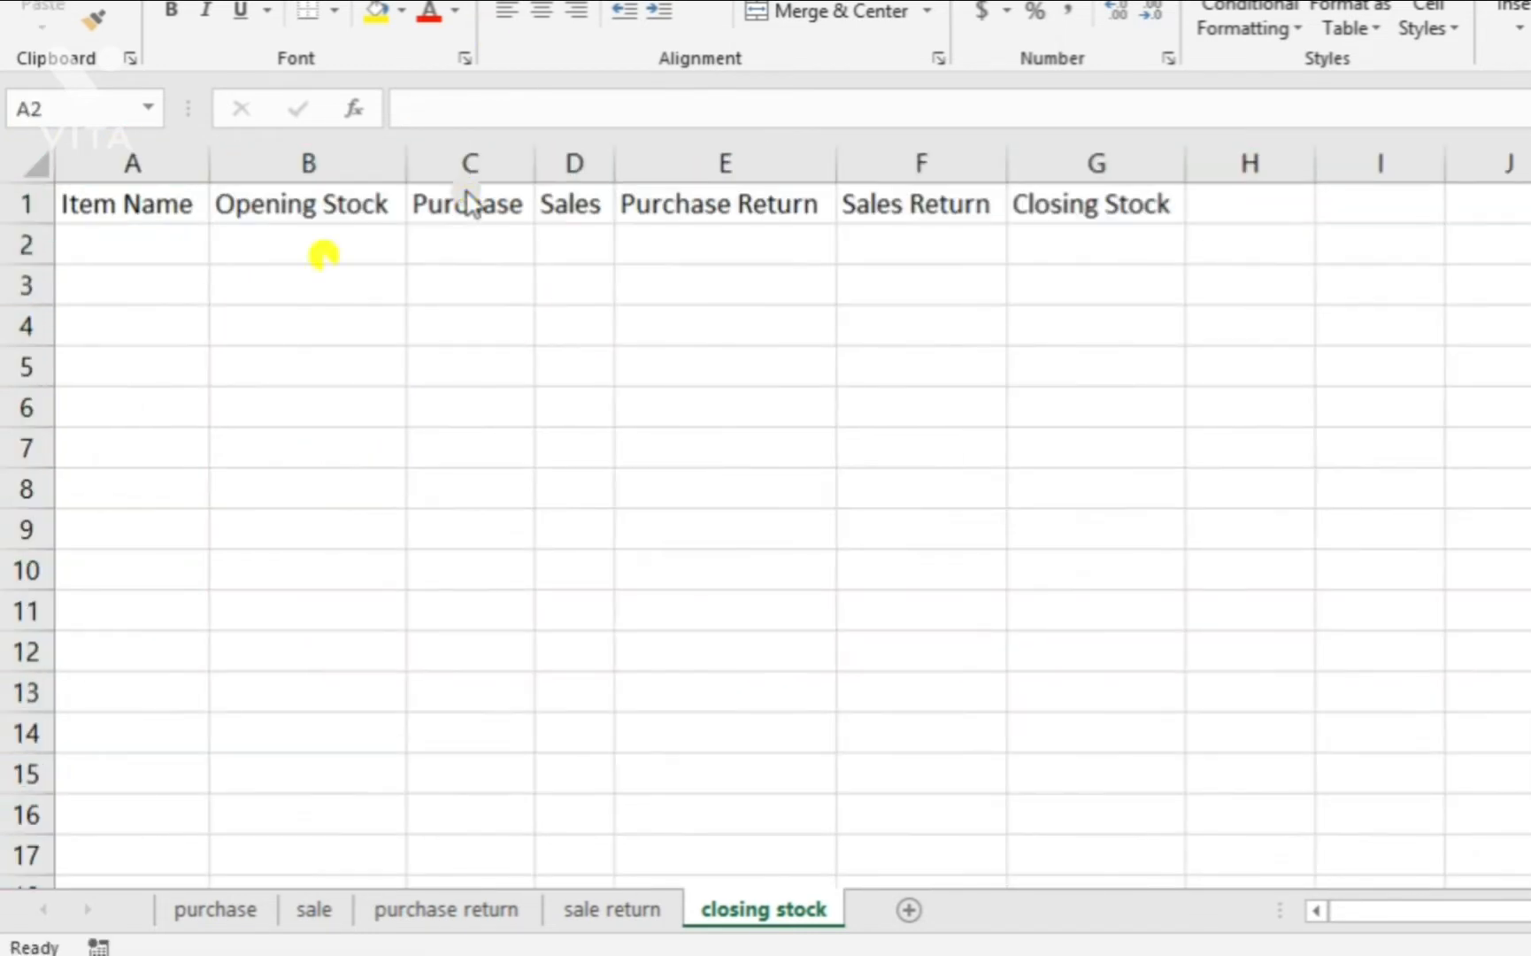
pyautogui.click(132, 242)
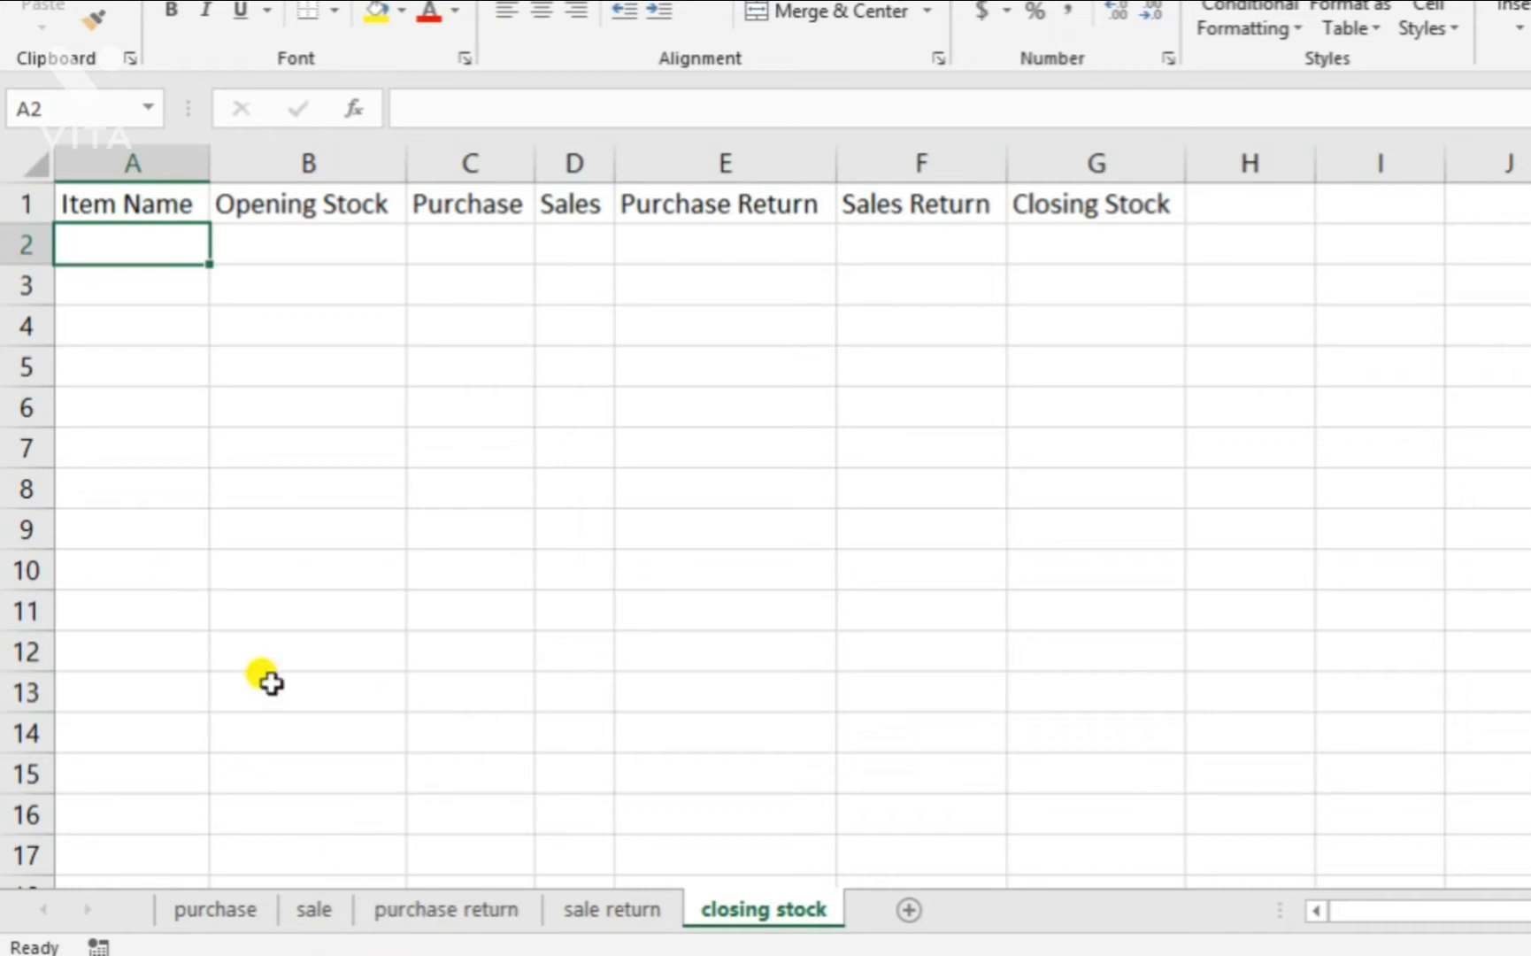
# - Copy the item names in A2:A9, Keyboard to Mobile, from the example workbook's closing stock sheet and paste them at A2 in Book1's closing stock sheet
pyautogui.moveTo(526, 954)
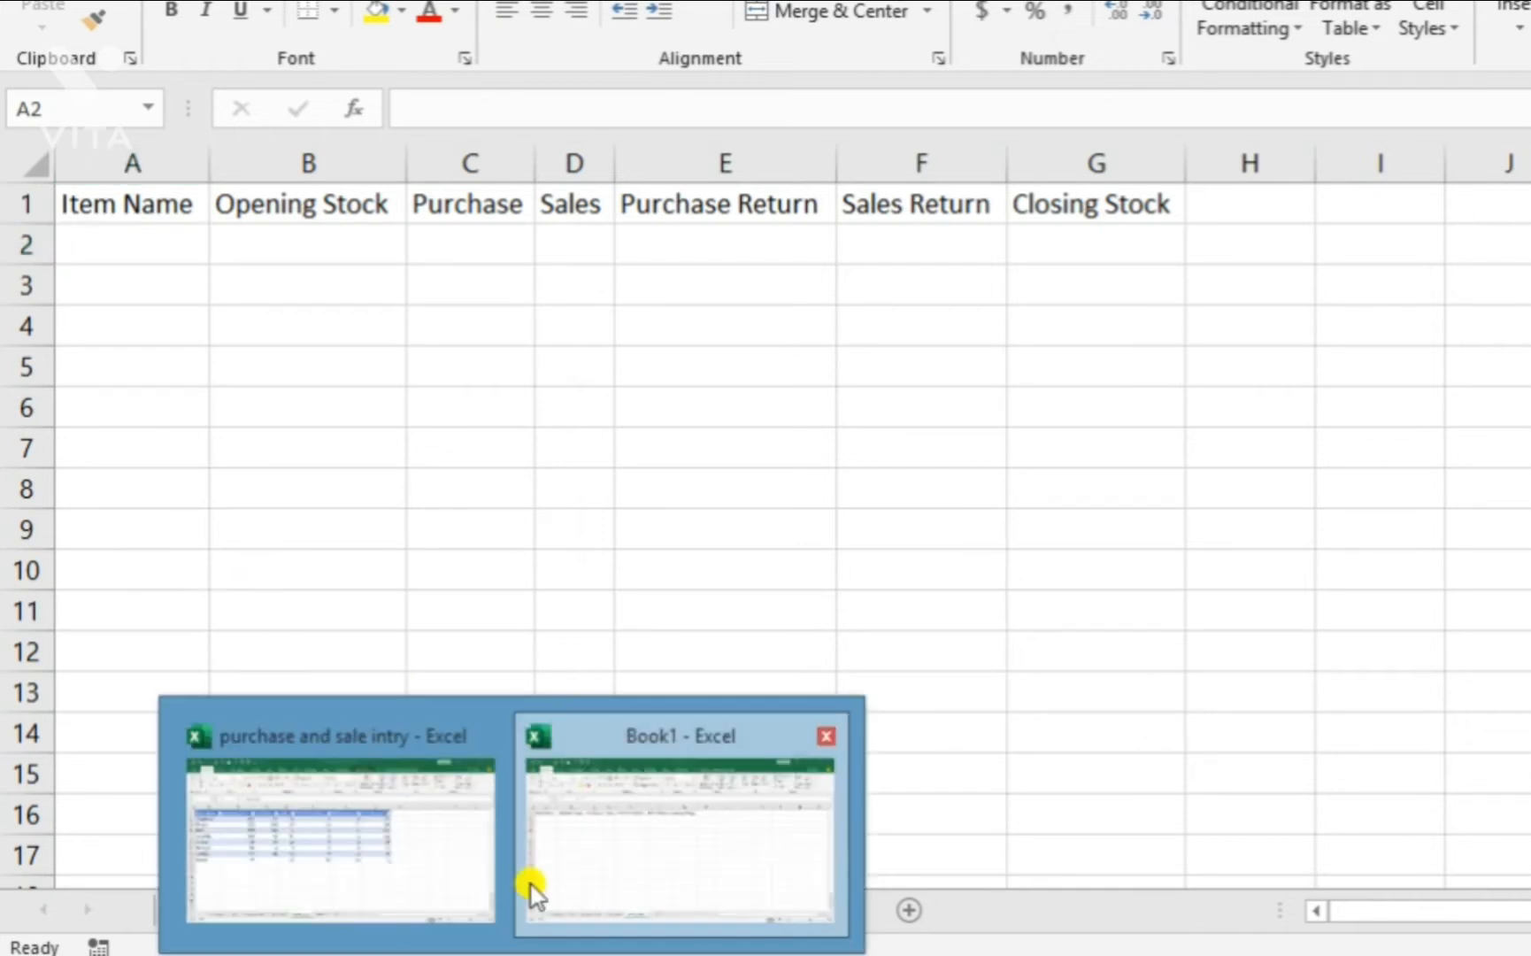
pyautogui.click(432, 854)
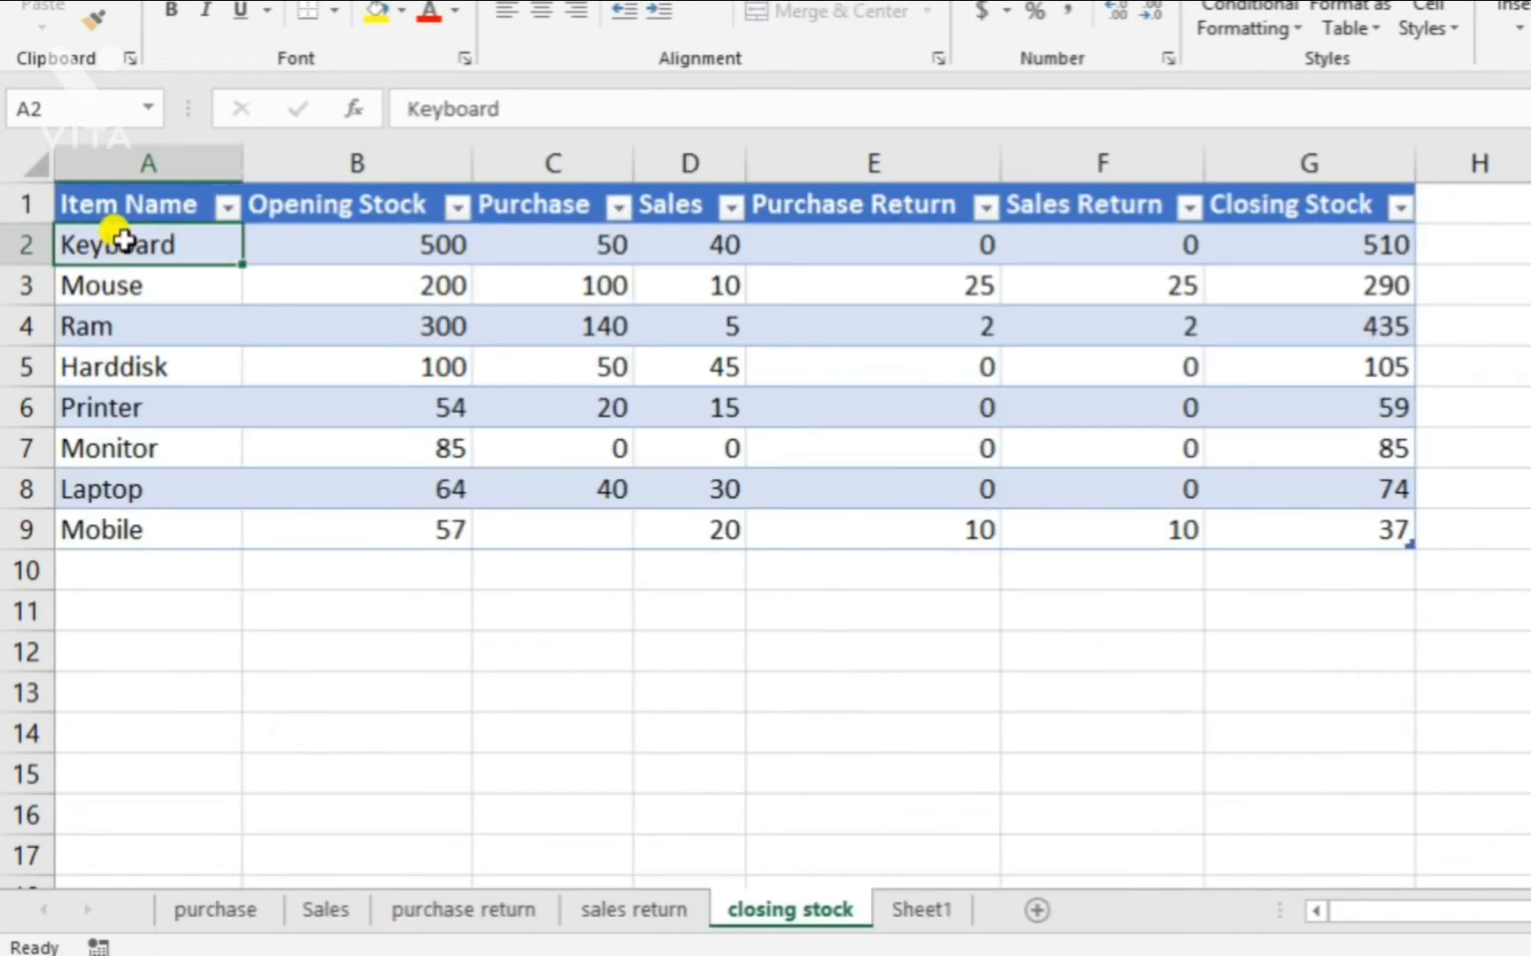
pyautogui.moveTo(124, 240); pyautogui.dragTo(128, 536)
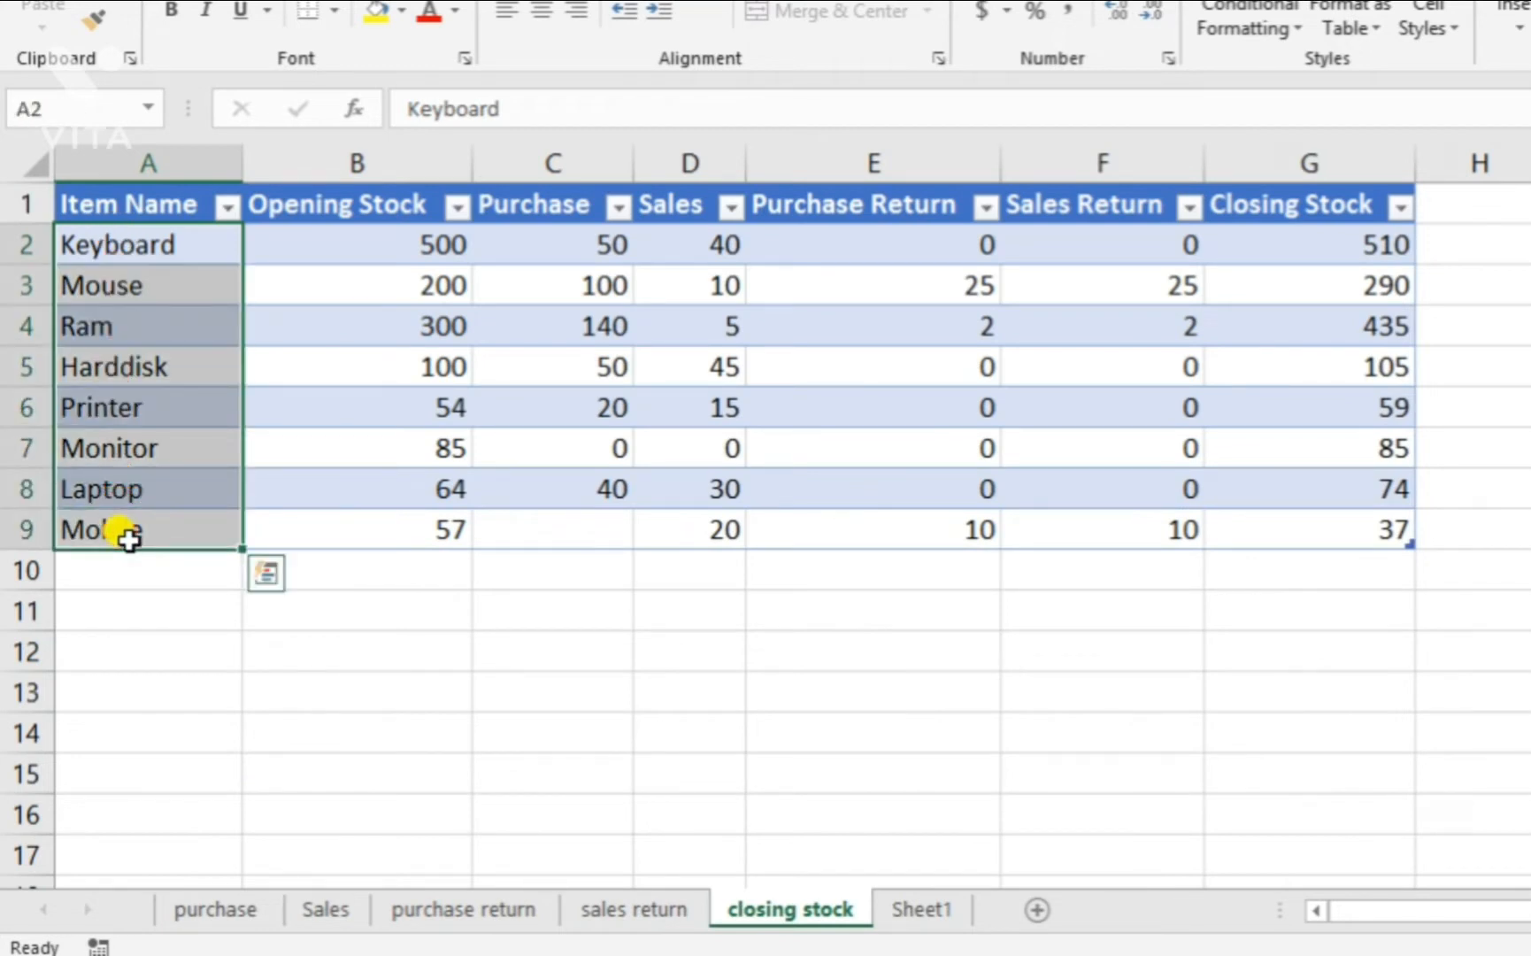
pyautogui.hotkey('ctrl', 'c')
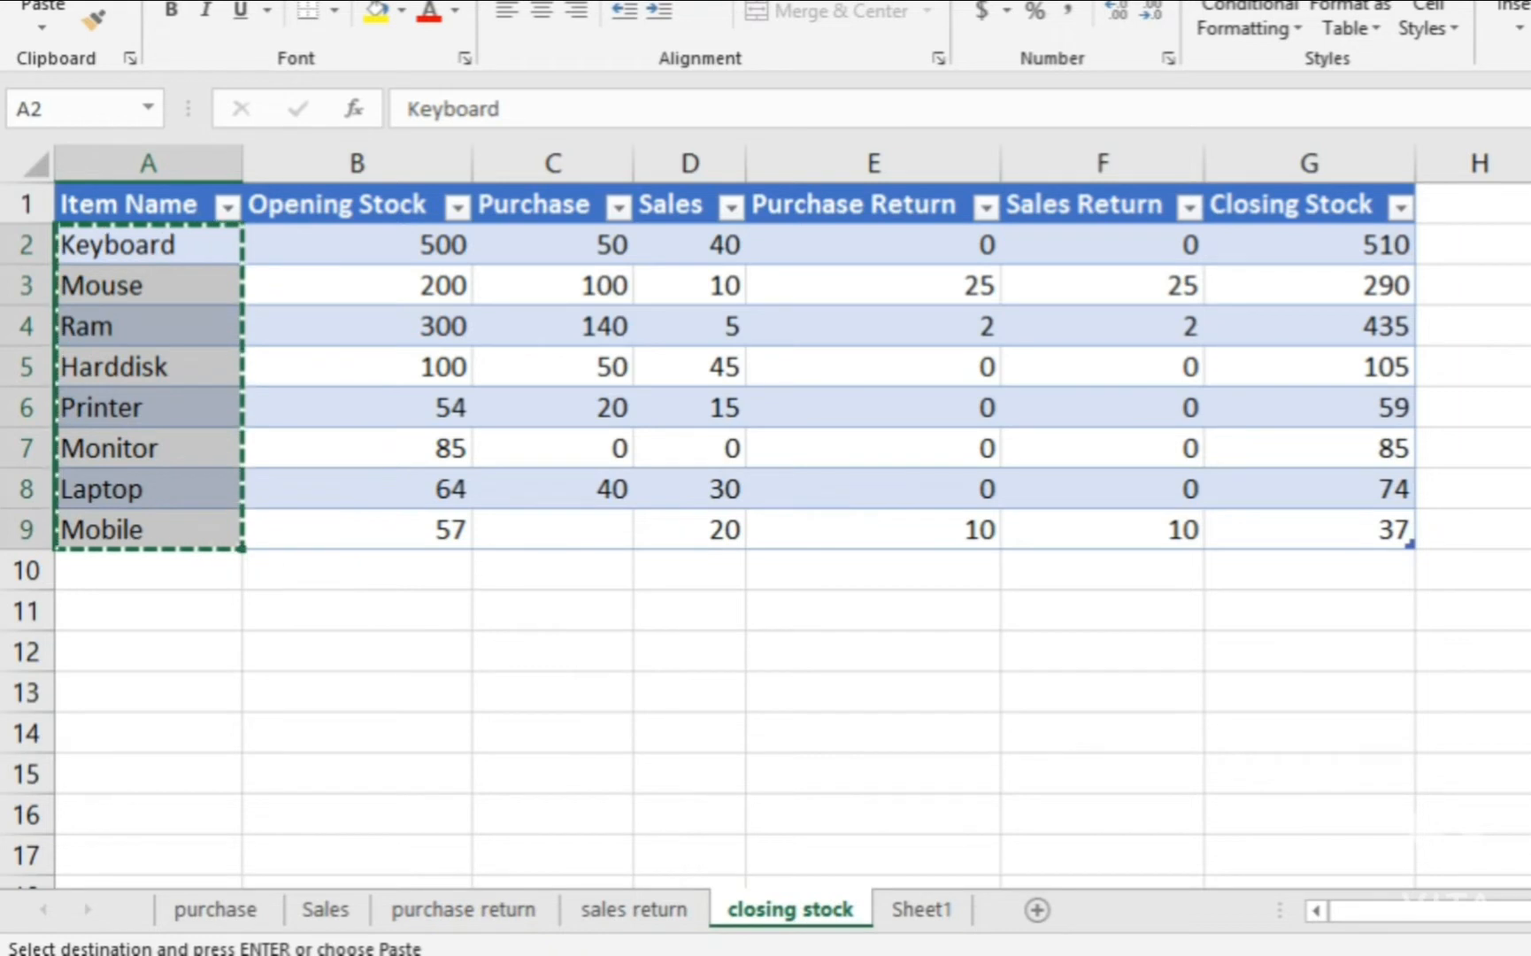
pyautogui.click(511, 954)
pyautogui.click(577, 851)
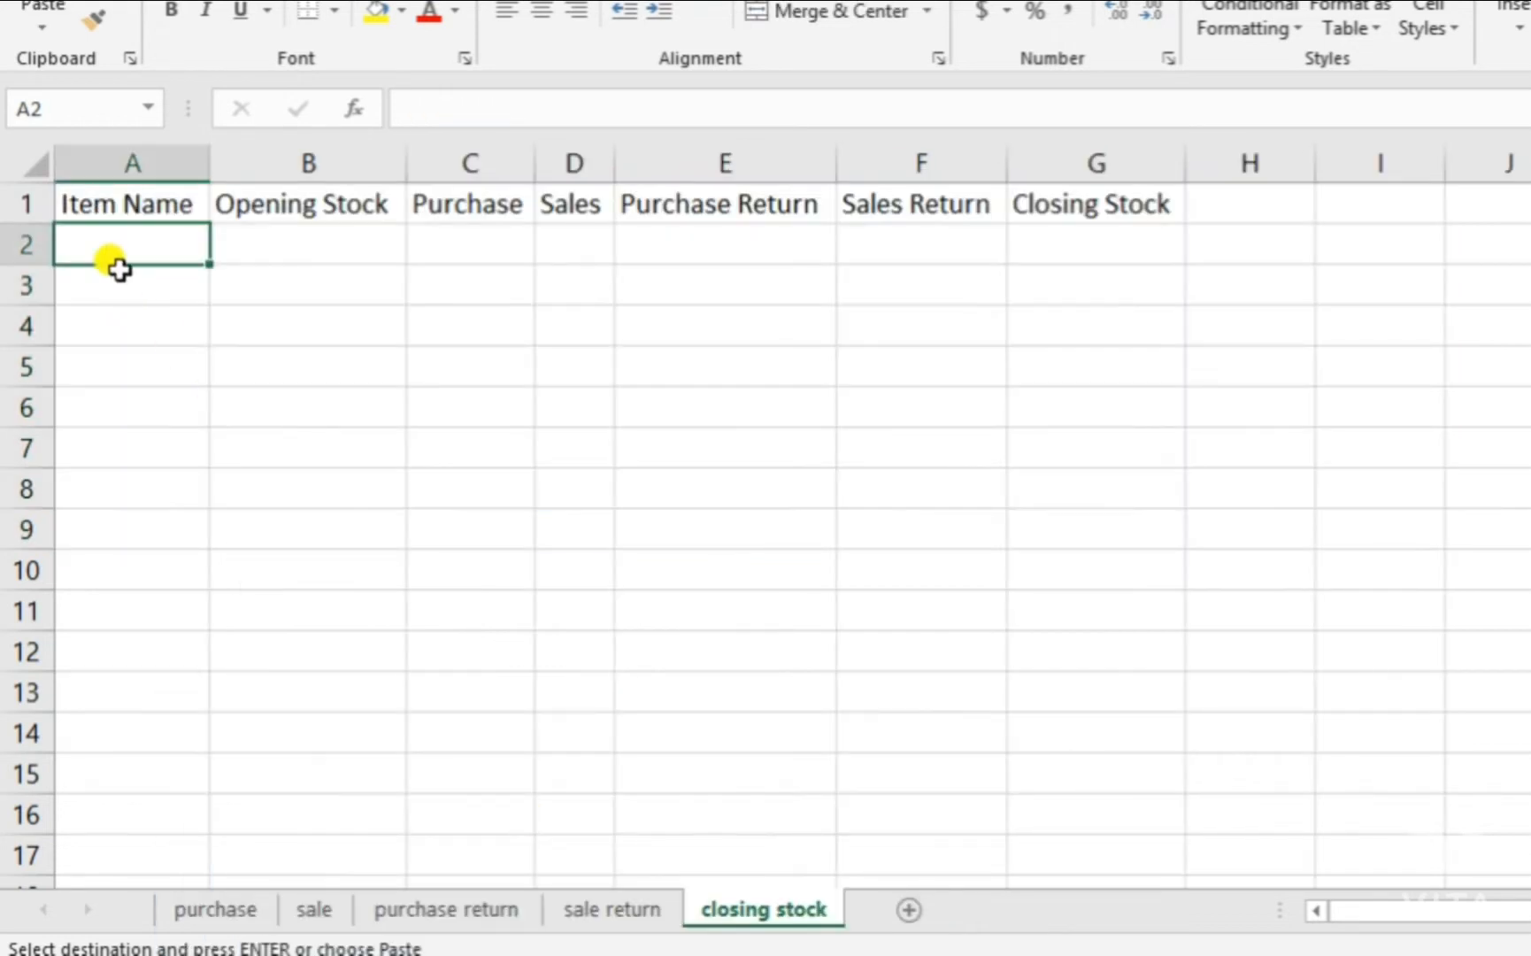
pyautogui.hotkey('ctrl', 'v')
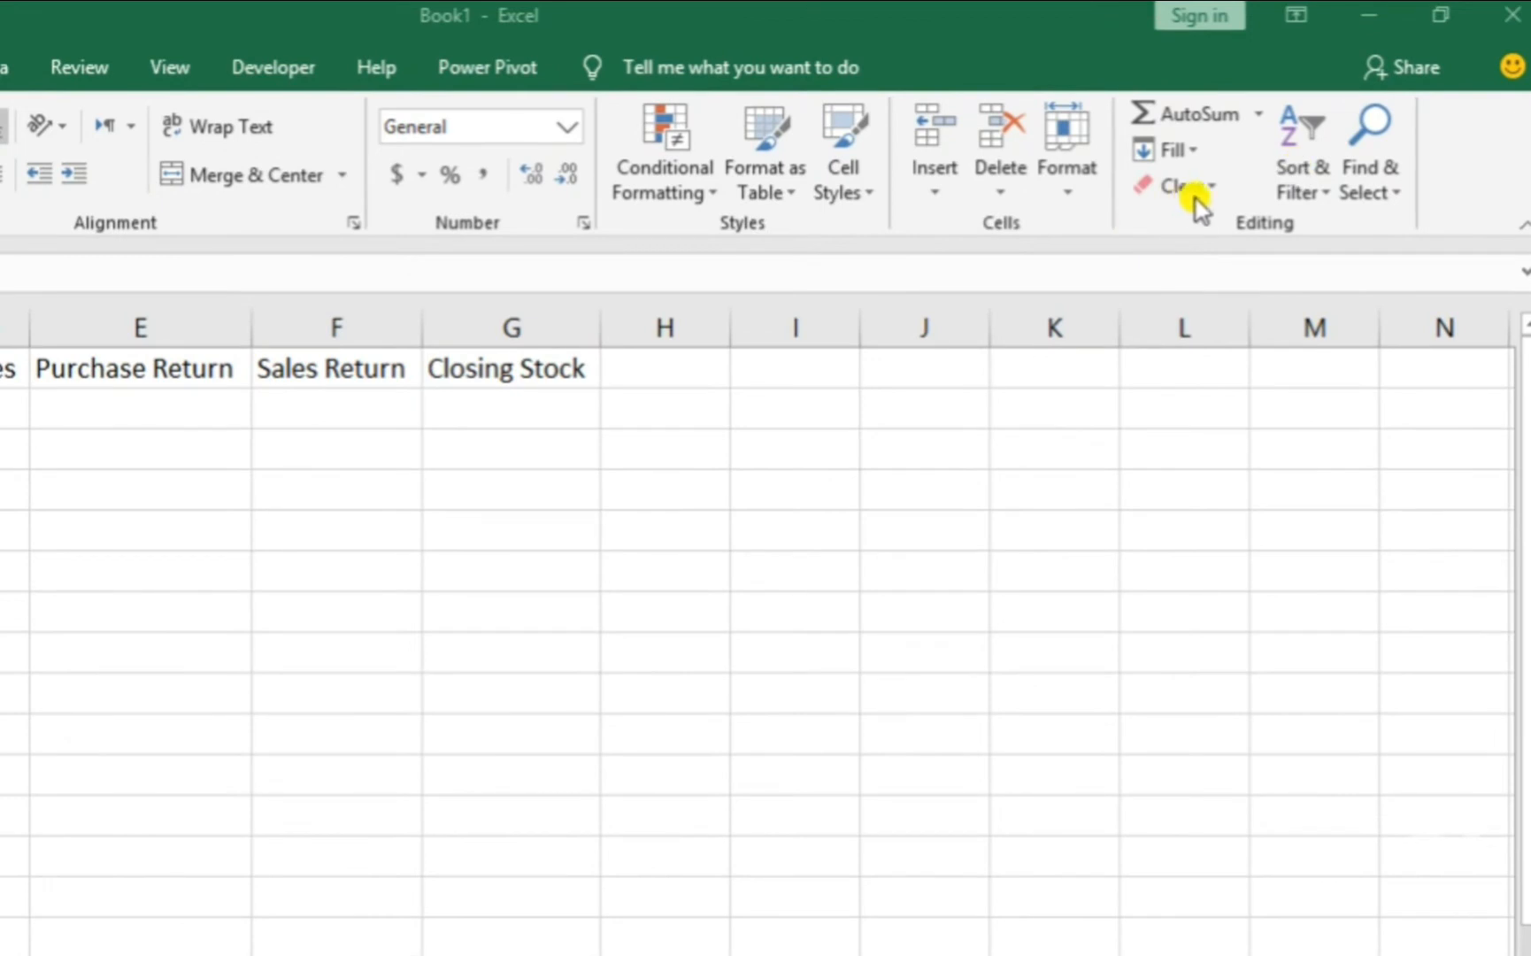
# - Clear the formatting of the pasted item names in A2:A9, keeping their contents, and select cell A2
pyautogui.click(1205, 191)
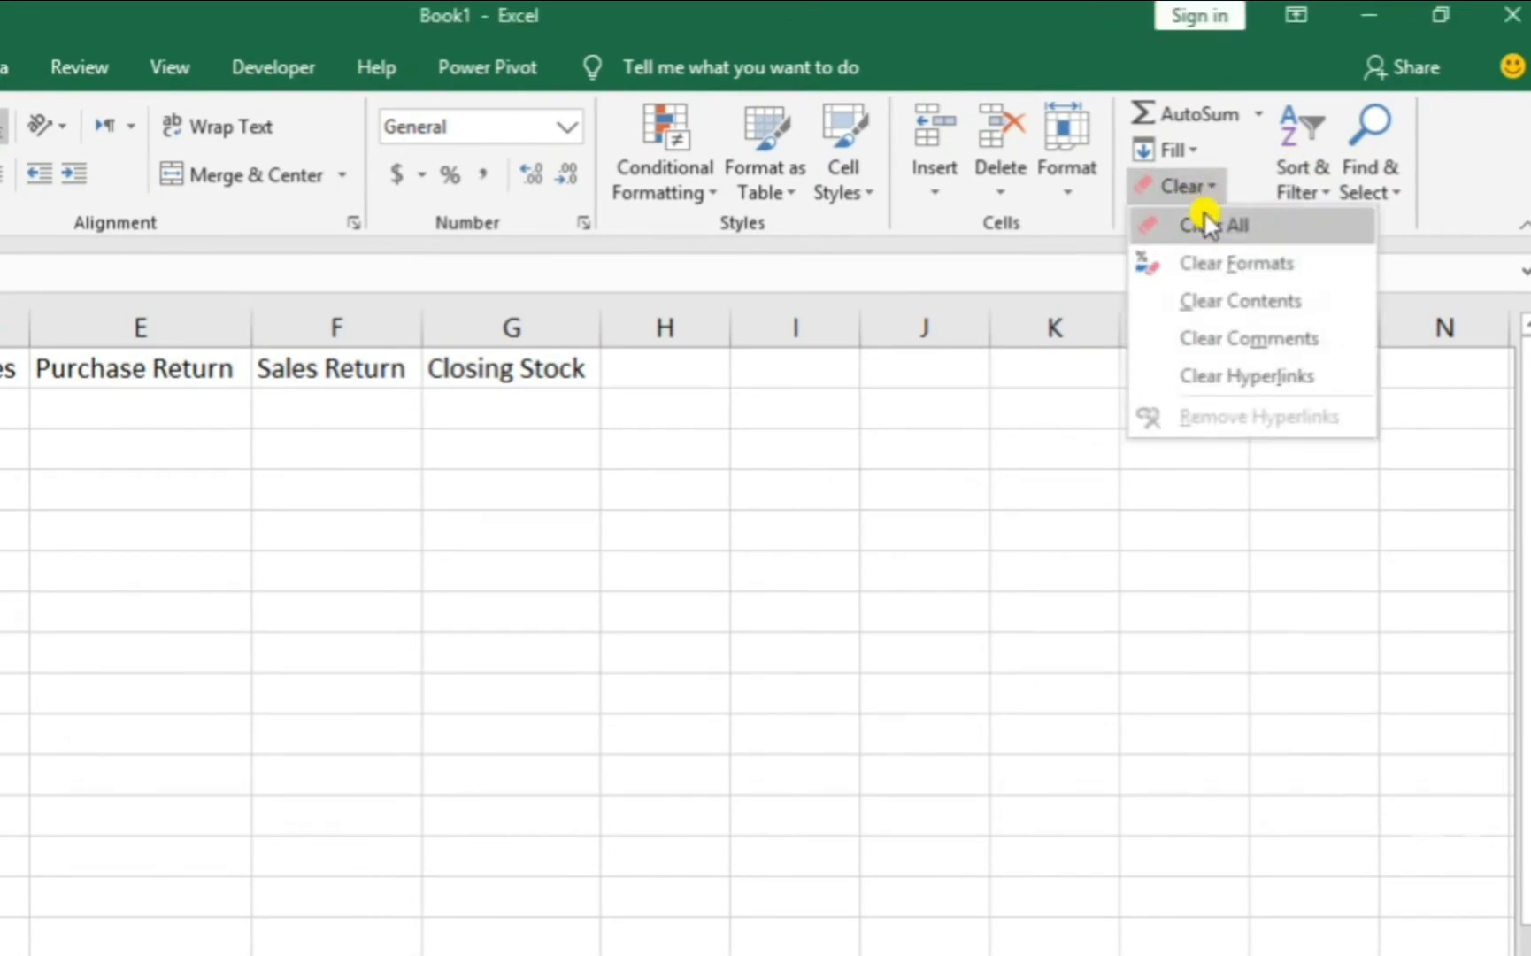
pyautogui.click(1214, 264)
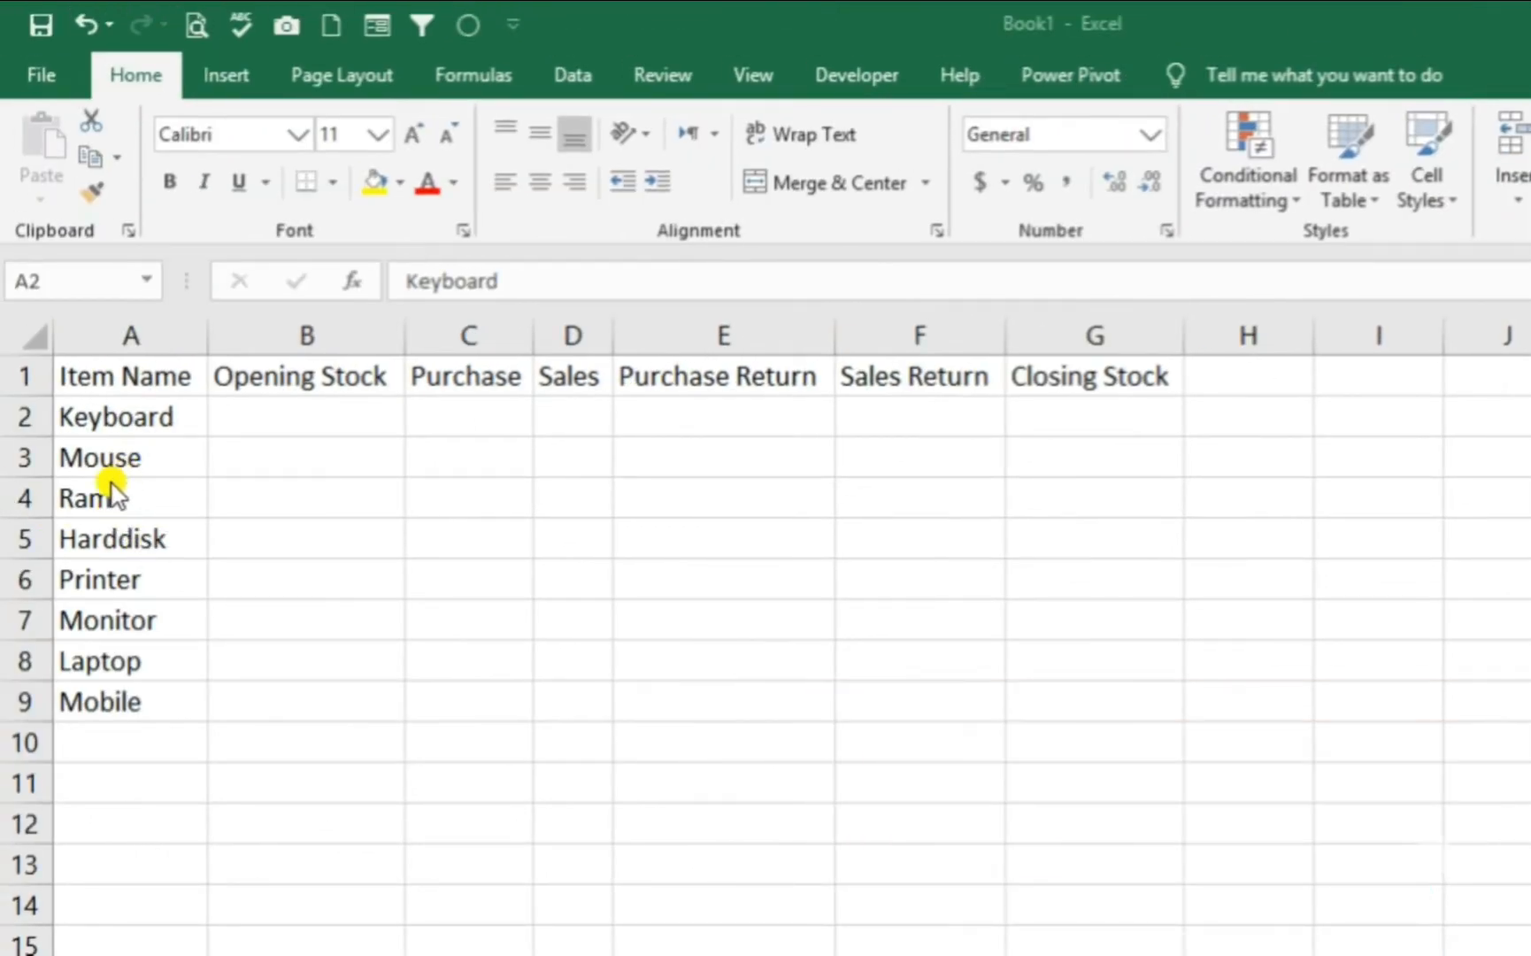
pyautogui.hotkey('ctrl', 'shift', 'Down')
pyautogui.scroll(2, 130, 536)
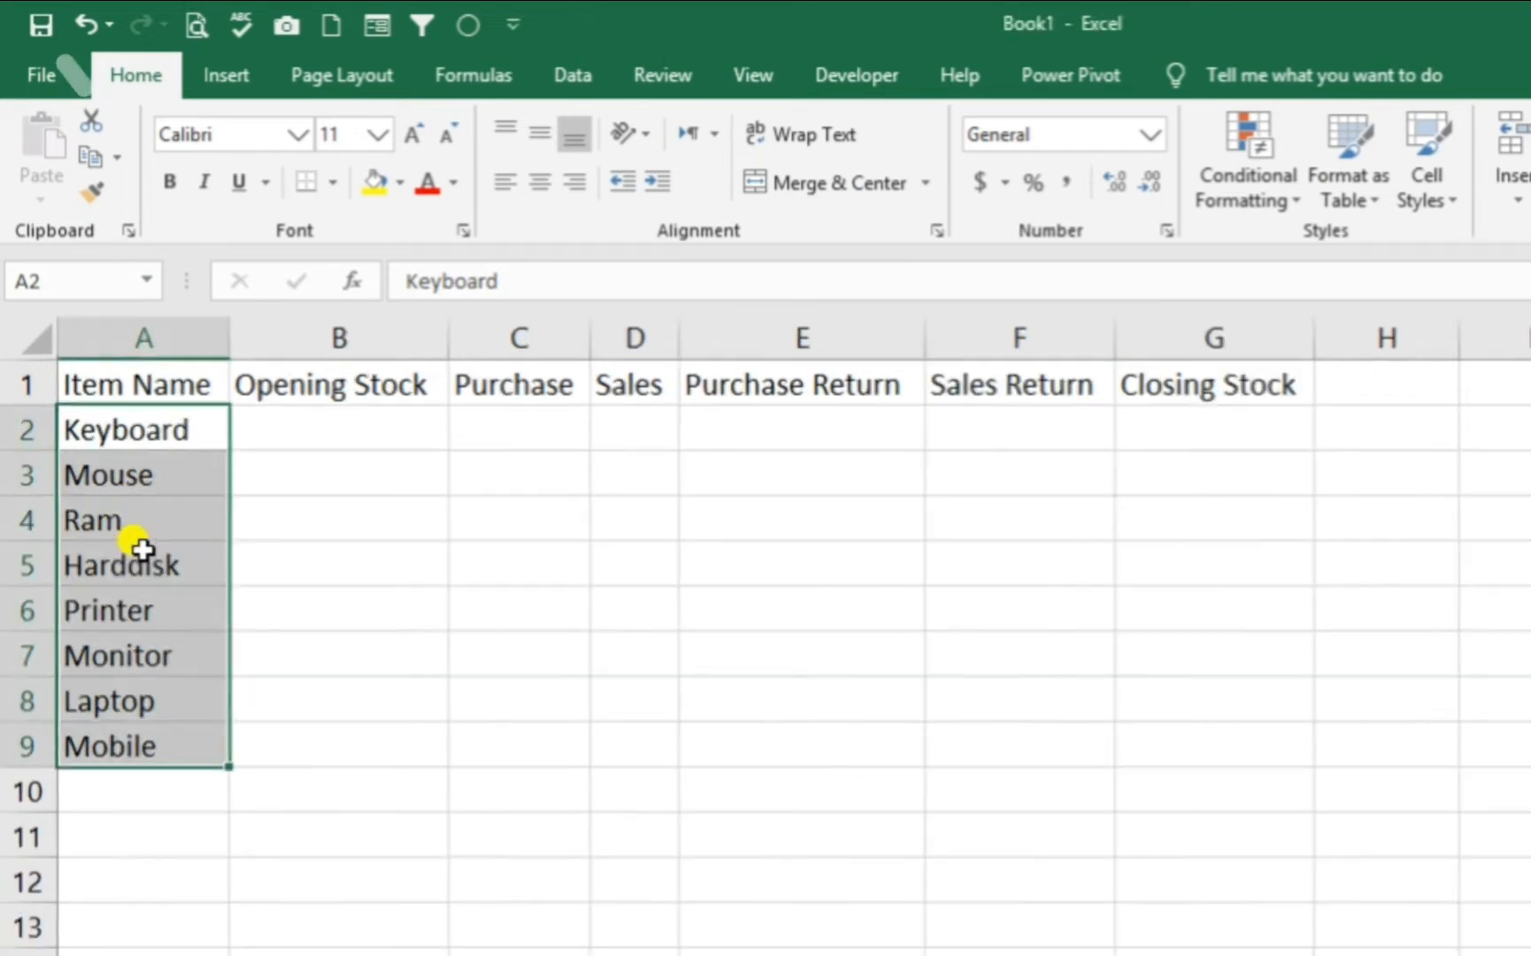
pyautogui.moveTo(131, 536); pyautogui.dragTo(155, 556)
pyautogui.click(155, 556)
pyautogui.click(130, 437)
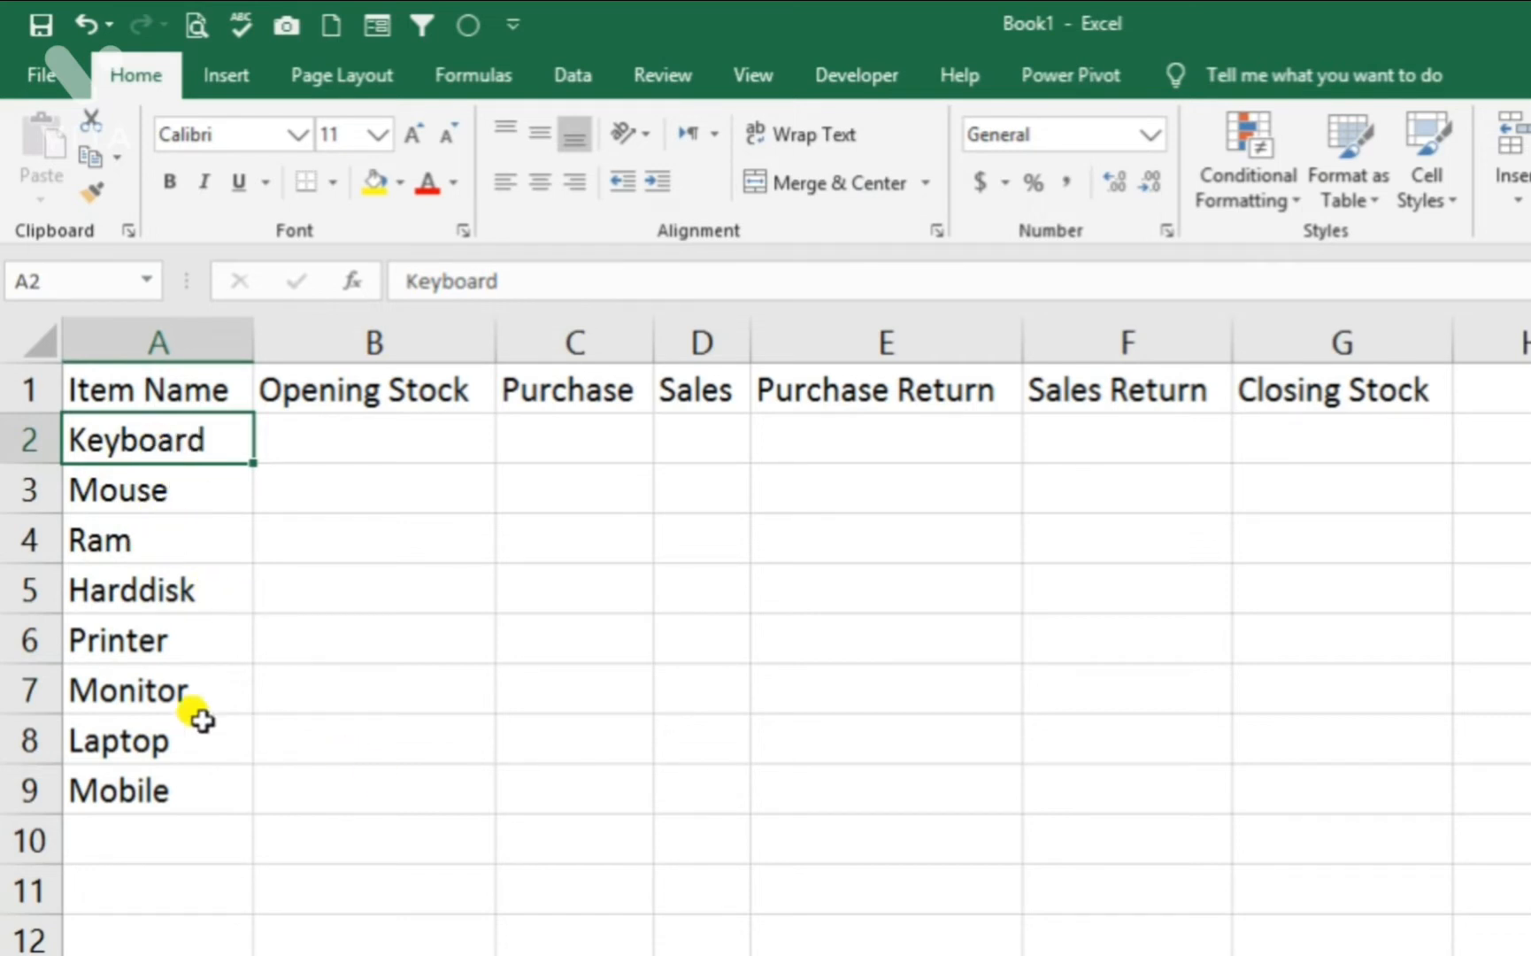
# - Start a new defined name called itemlistnew with Workbook scope in the Name Manager
pyautogui.click(489, 81)
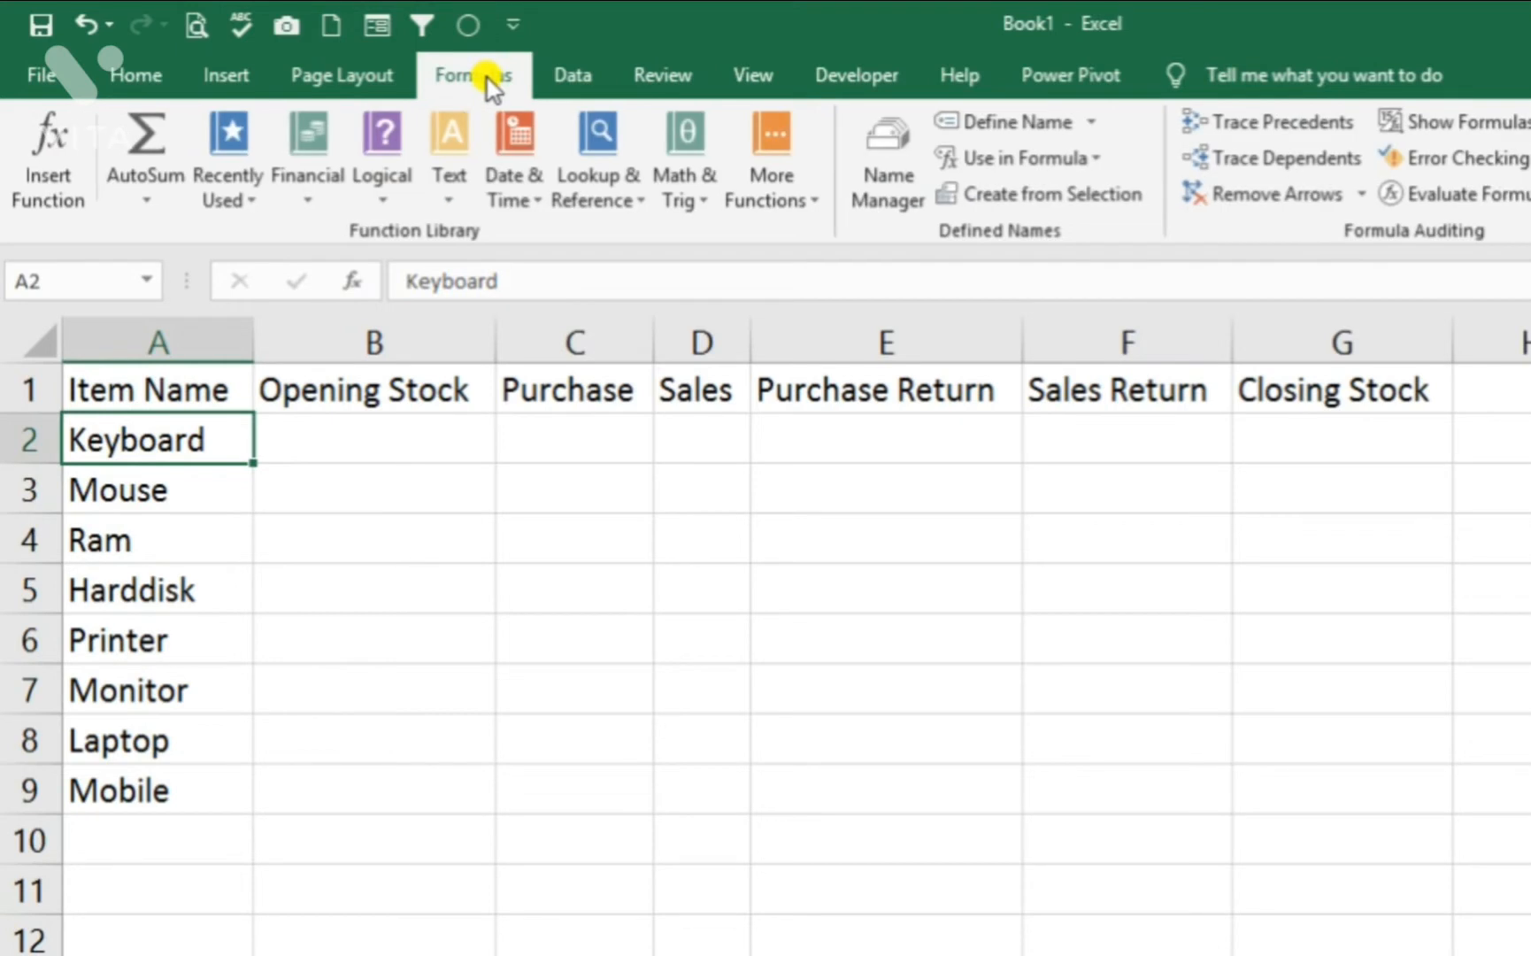
pyautogui.click(878, 182)
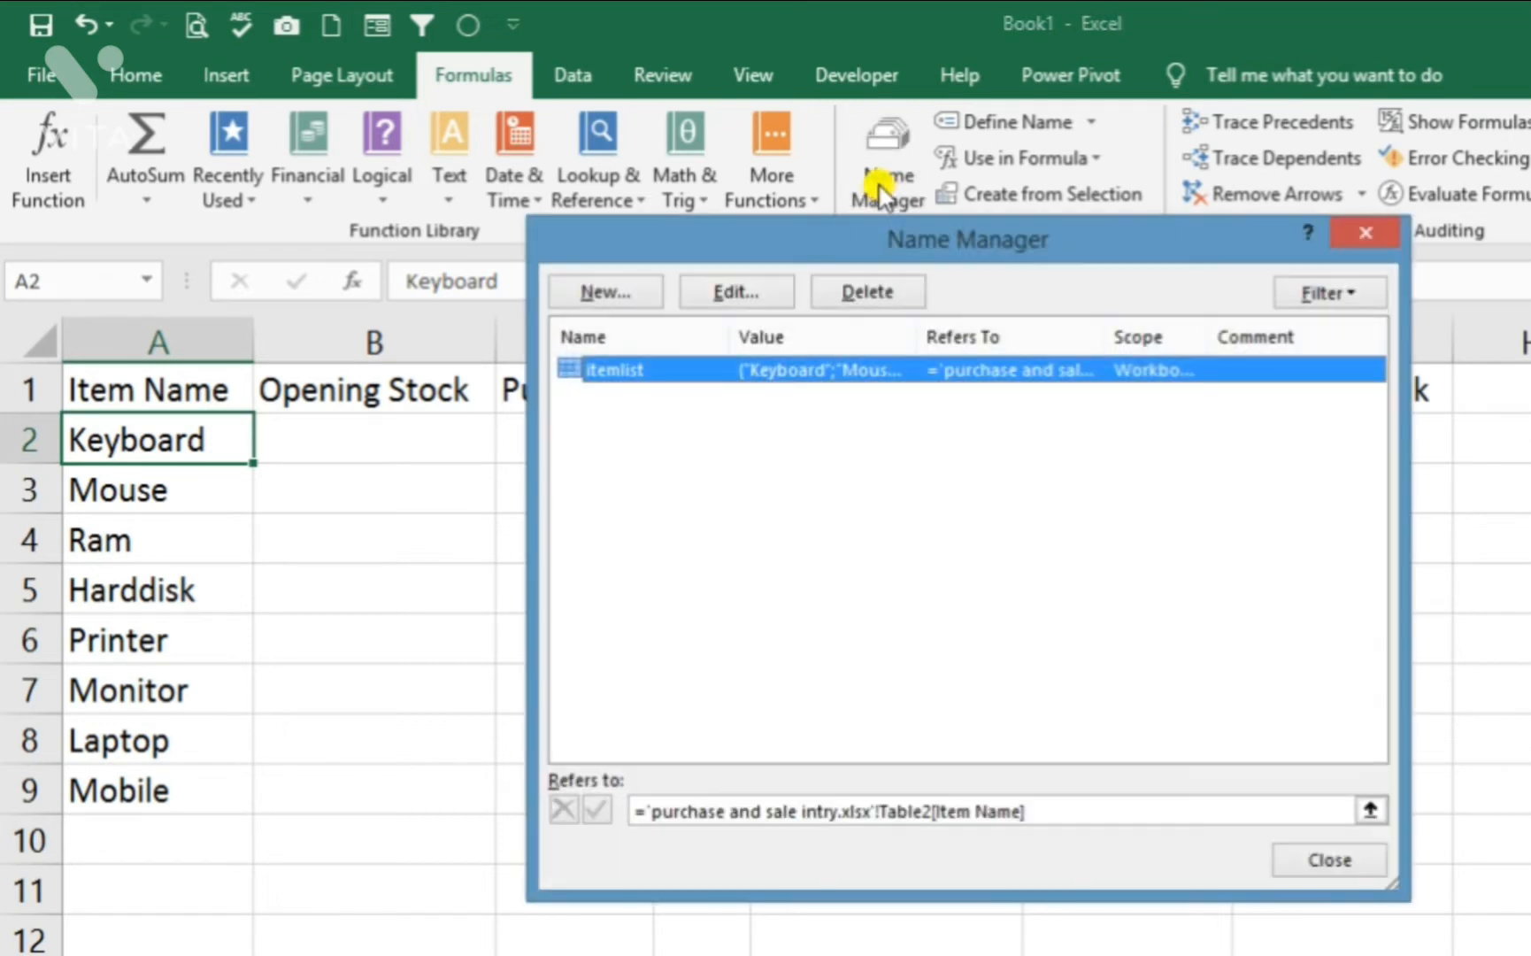
pyautogui.moveTo(724, 234); pyautogui.dragTo(704, 281)
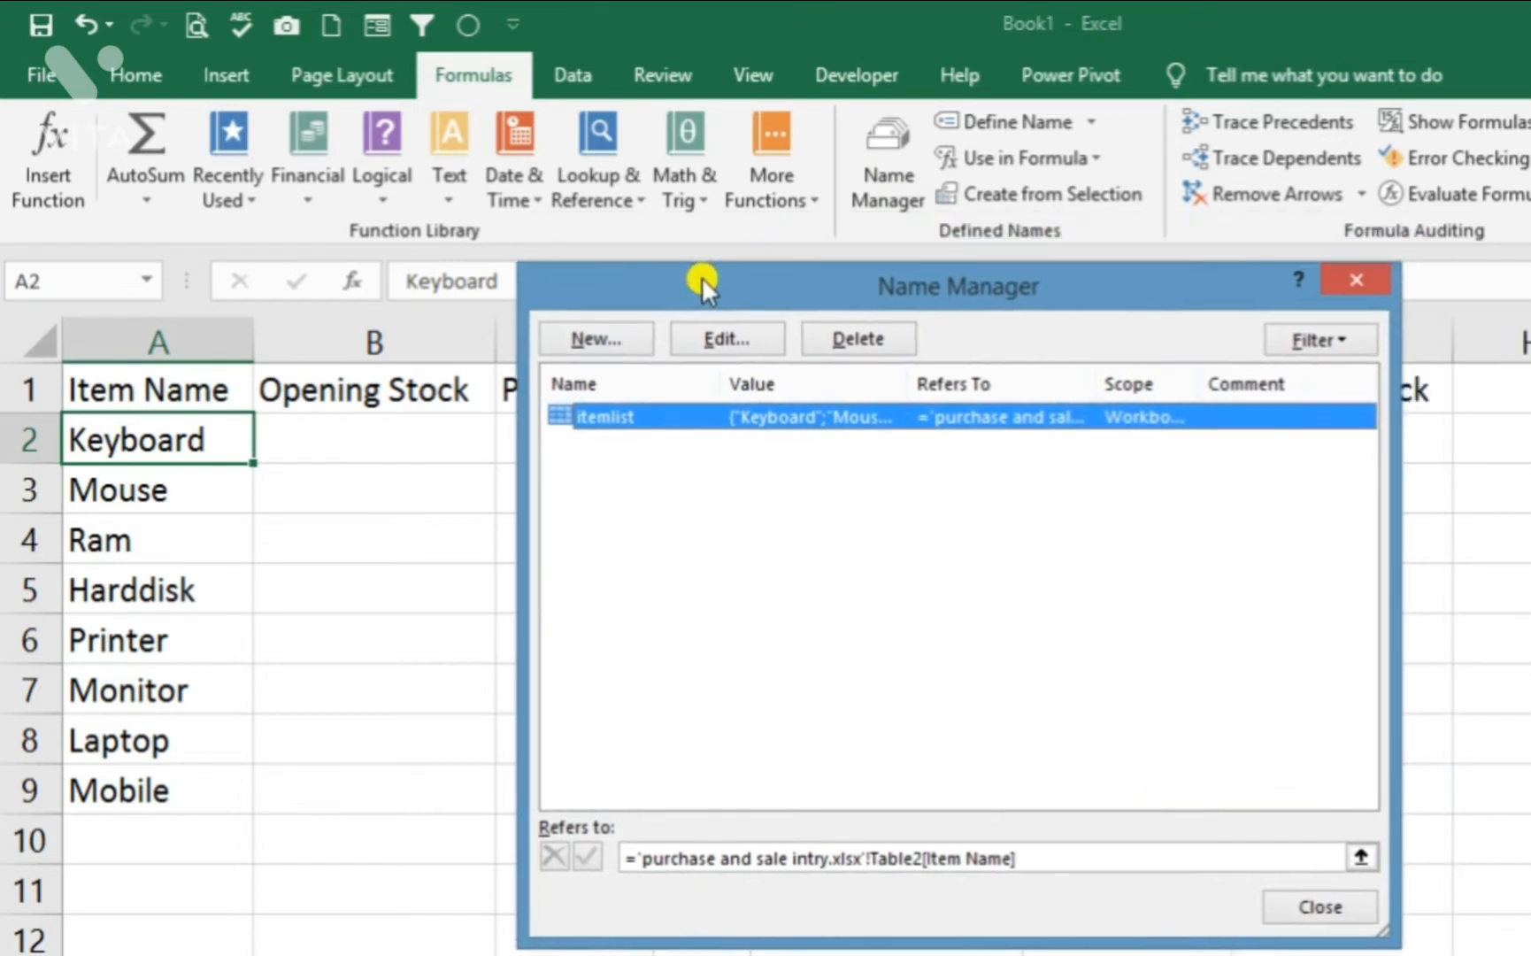
pyautogui.click(608, 340)
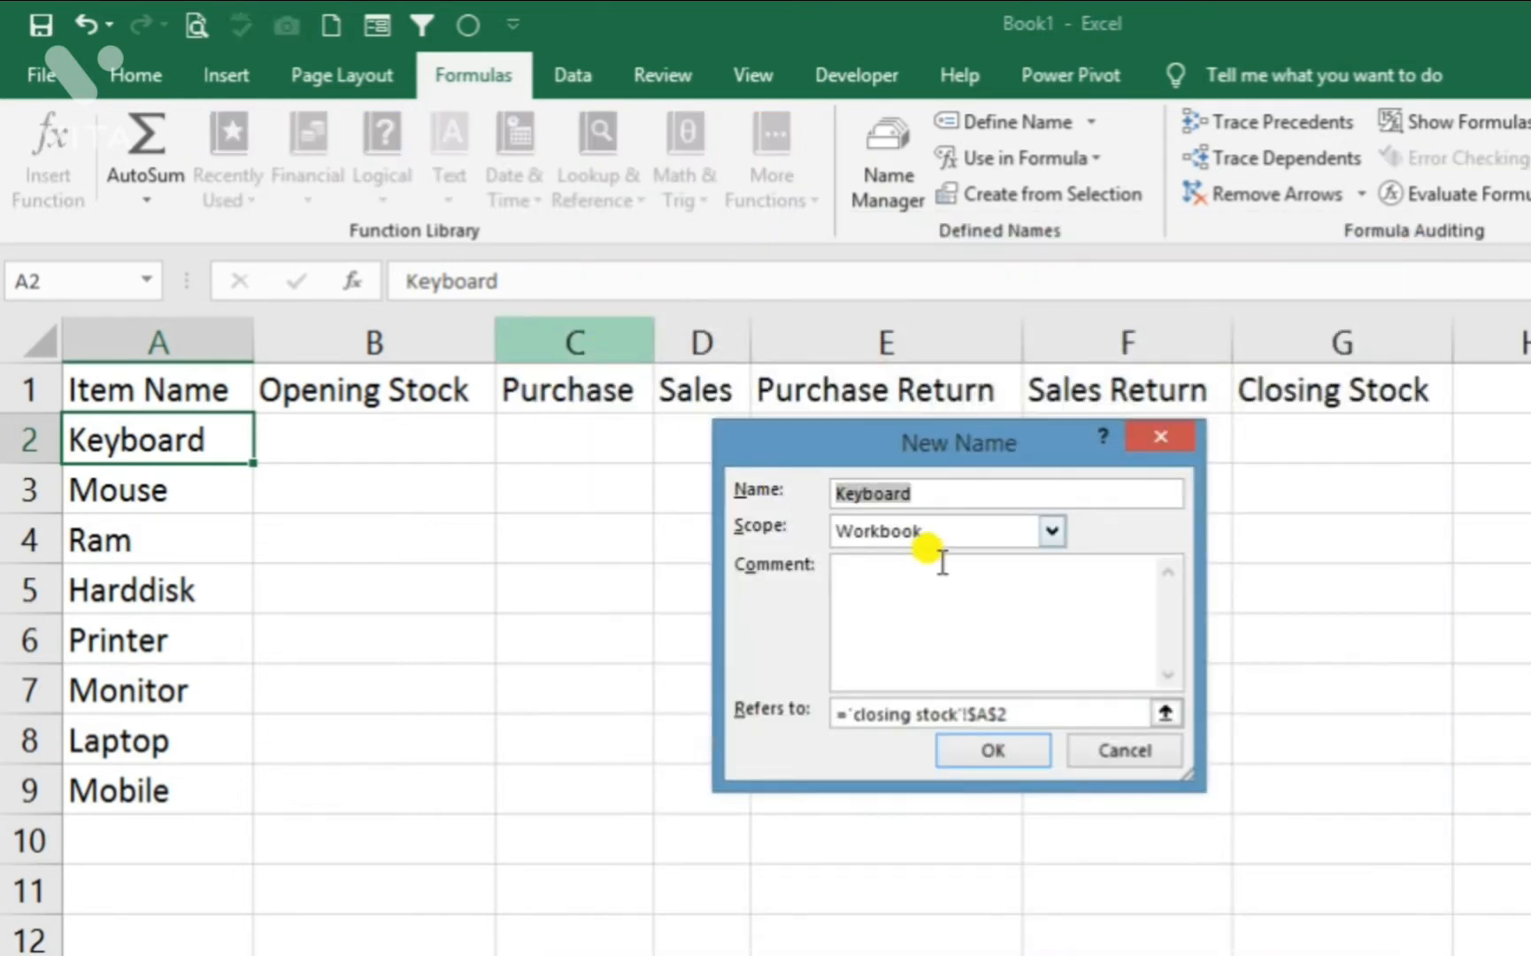
pyautogui.moveTo(920, 453); pyautogui.dragTo(887, 396)
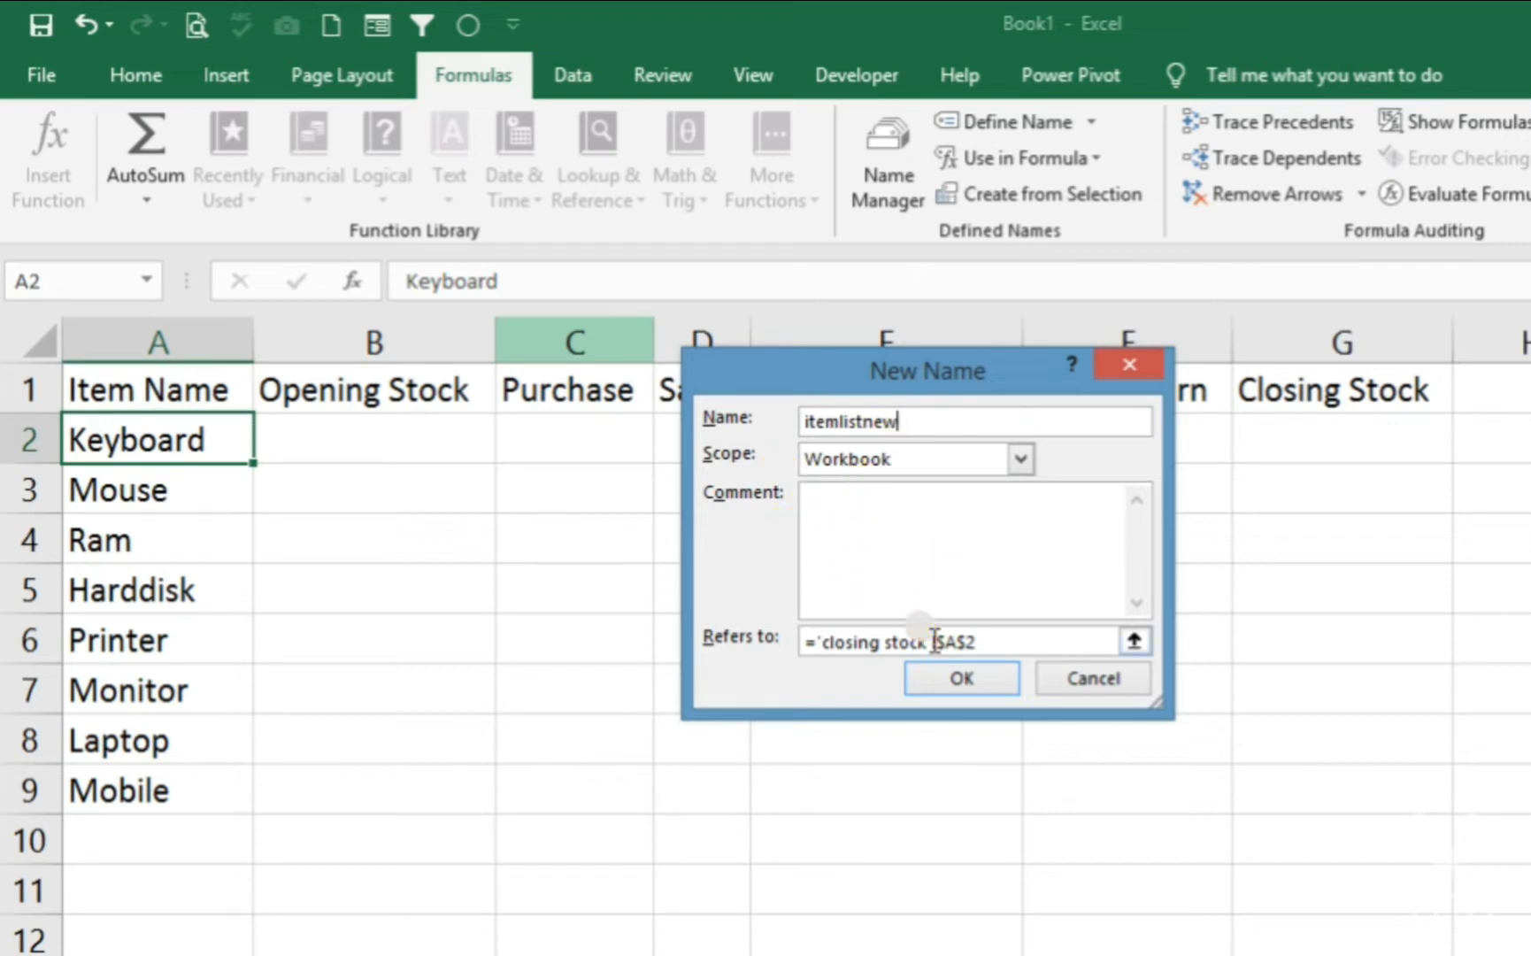
# - Make itemlistnew refer to the whole column A of the closing stock sheet, then save the name and close the Name Manager
pyautogui.click(1134, 640)
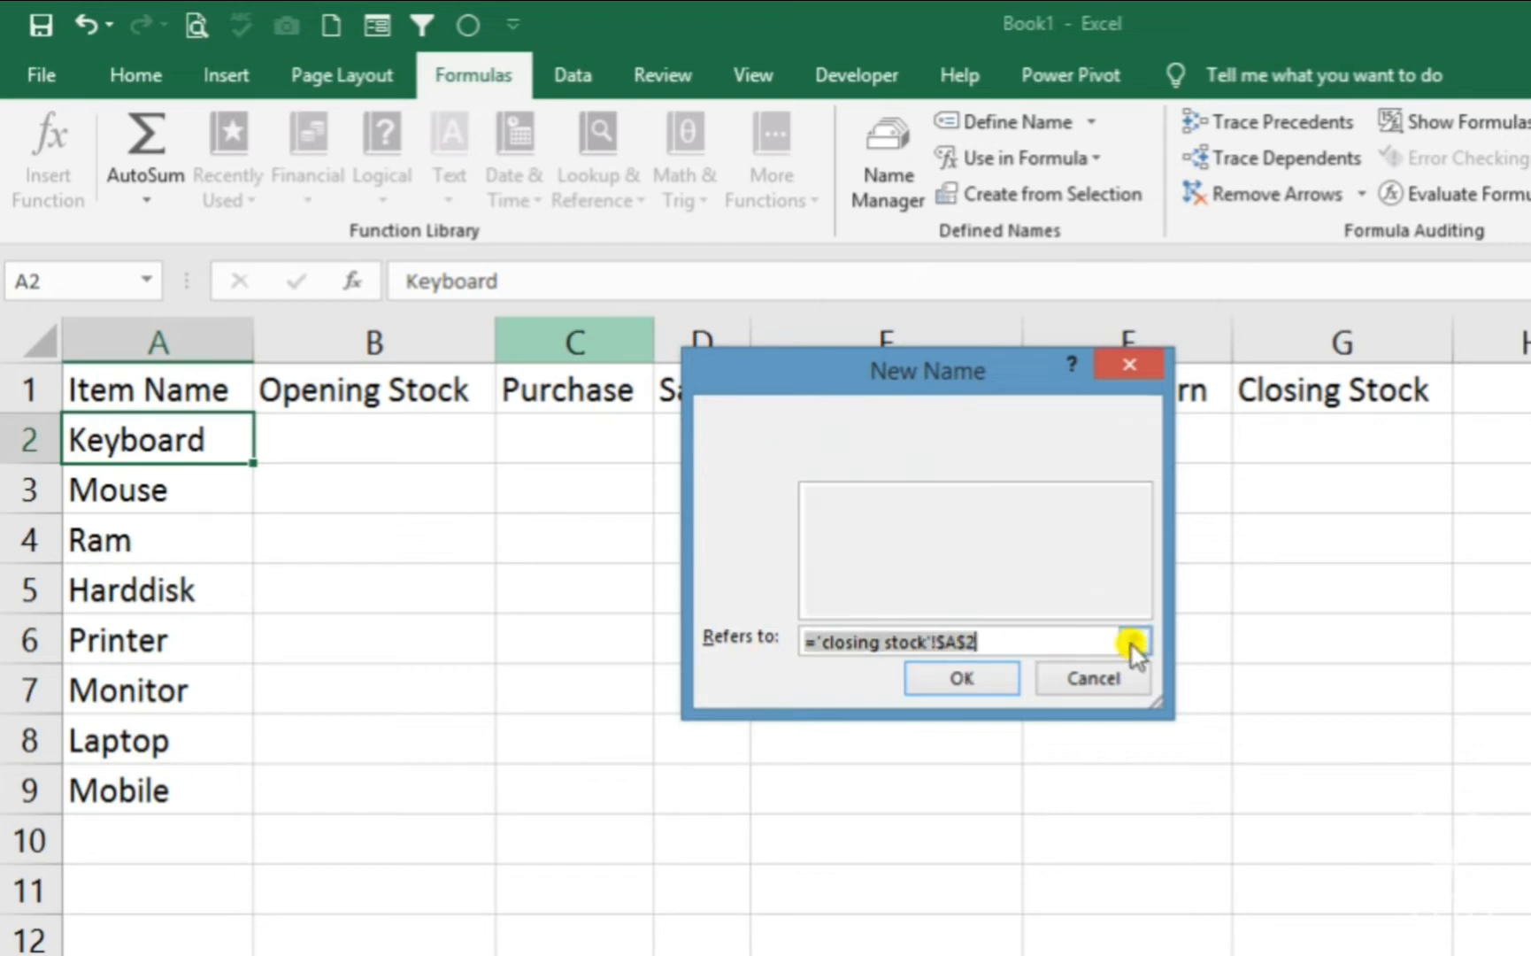
pyautogui.press('BackSpace')
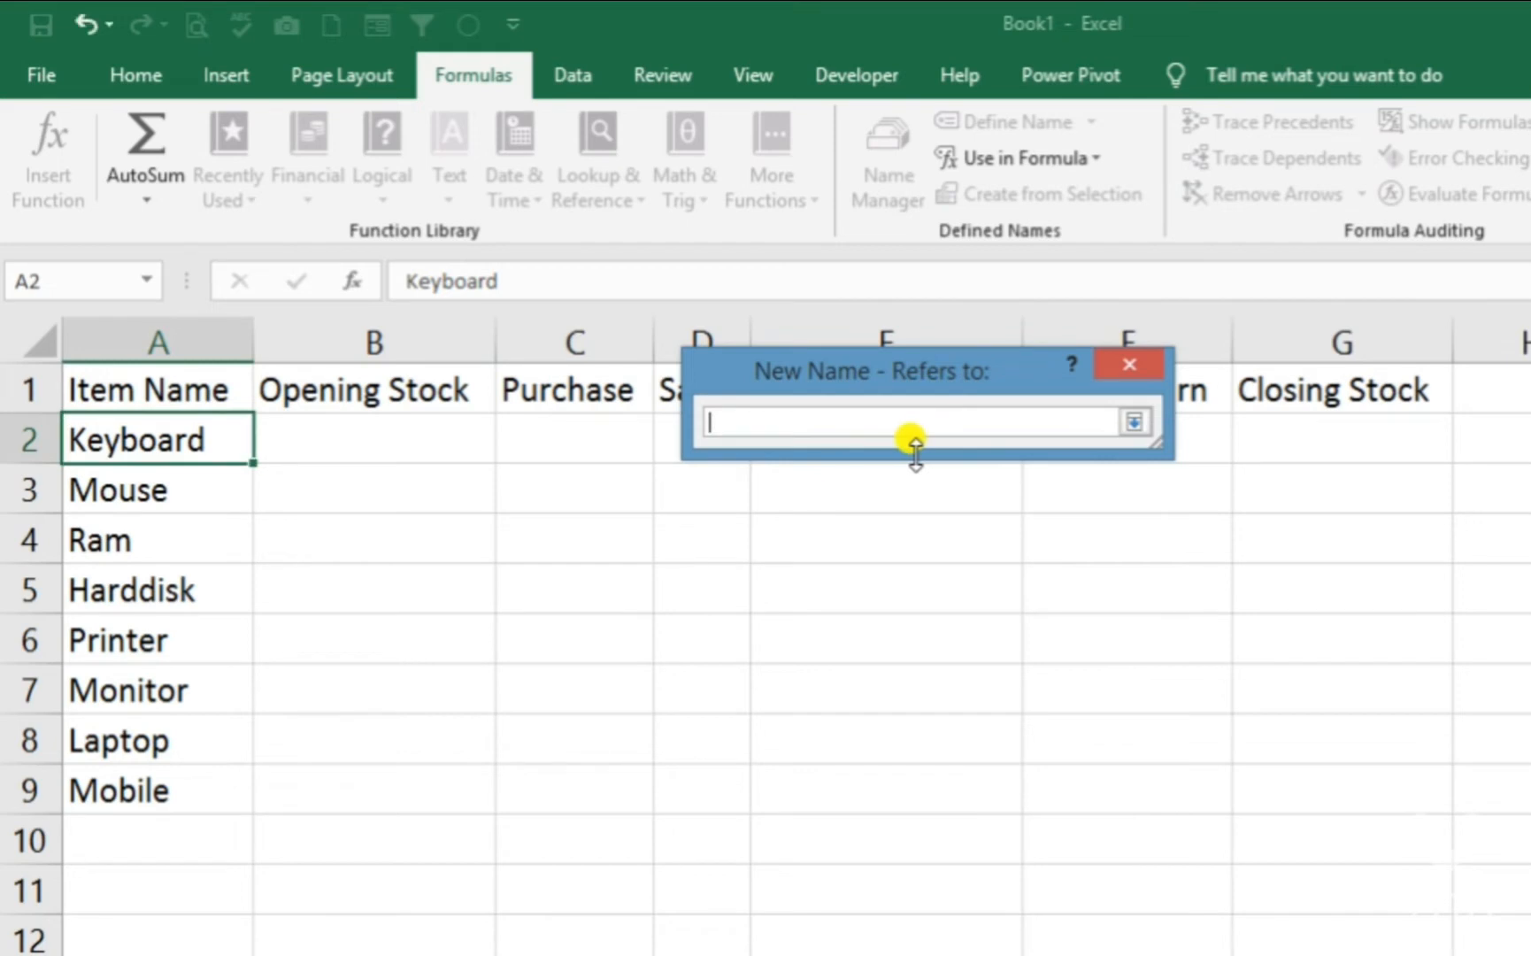
pyautogui.moveTo(196, 449); pyautogui.dragTo(144, 784)
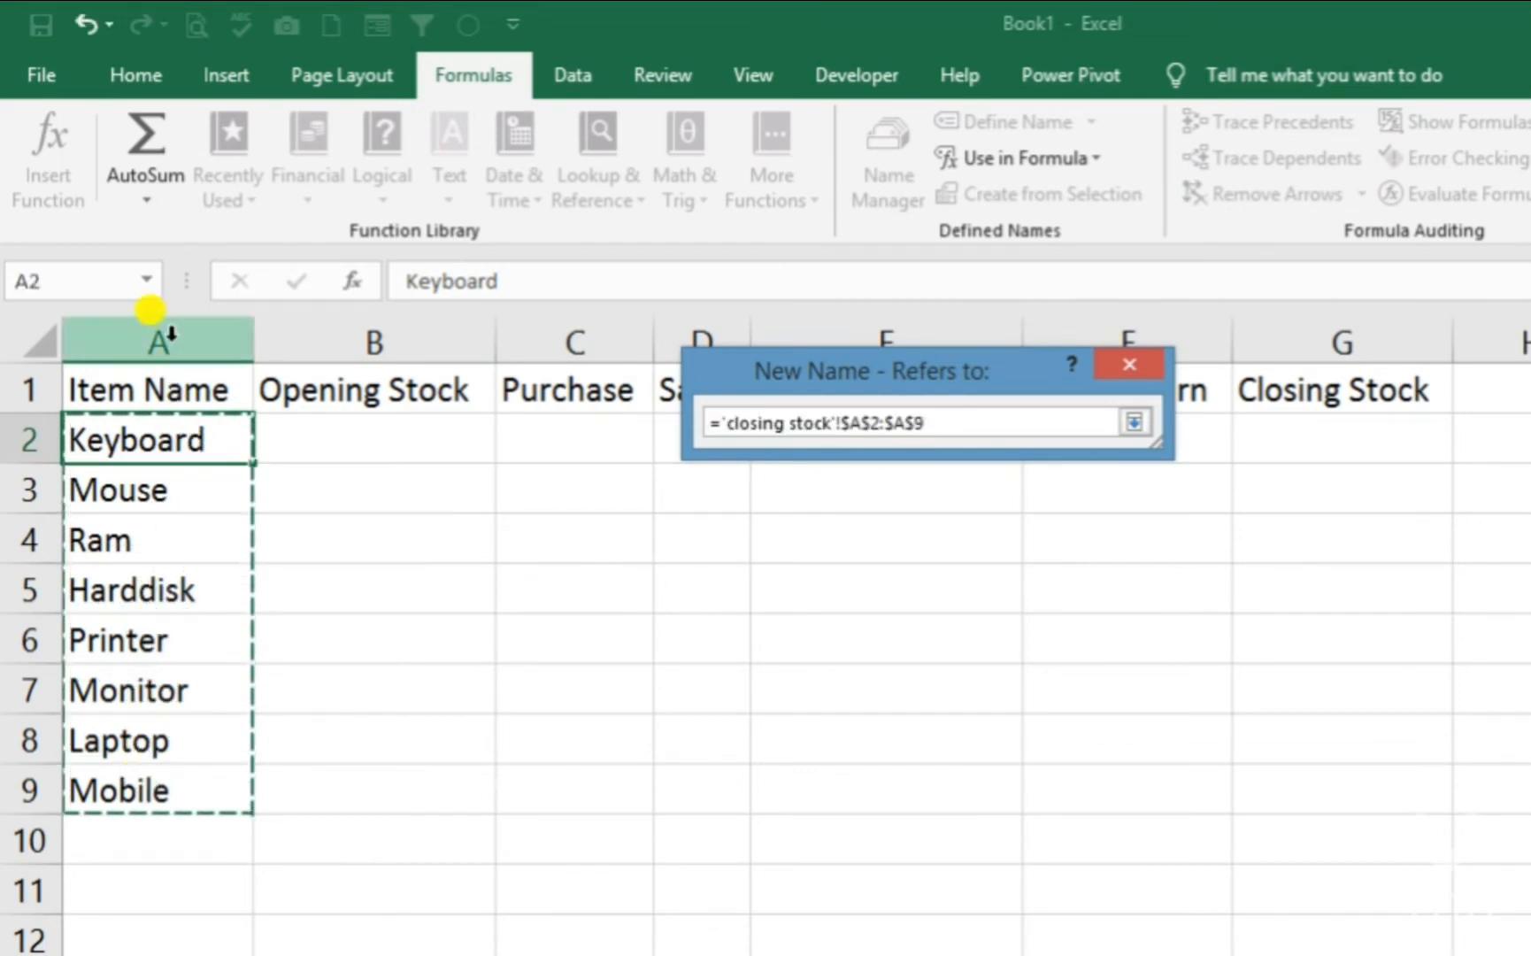
pyautogui.click(152, 321)
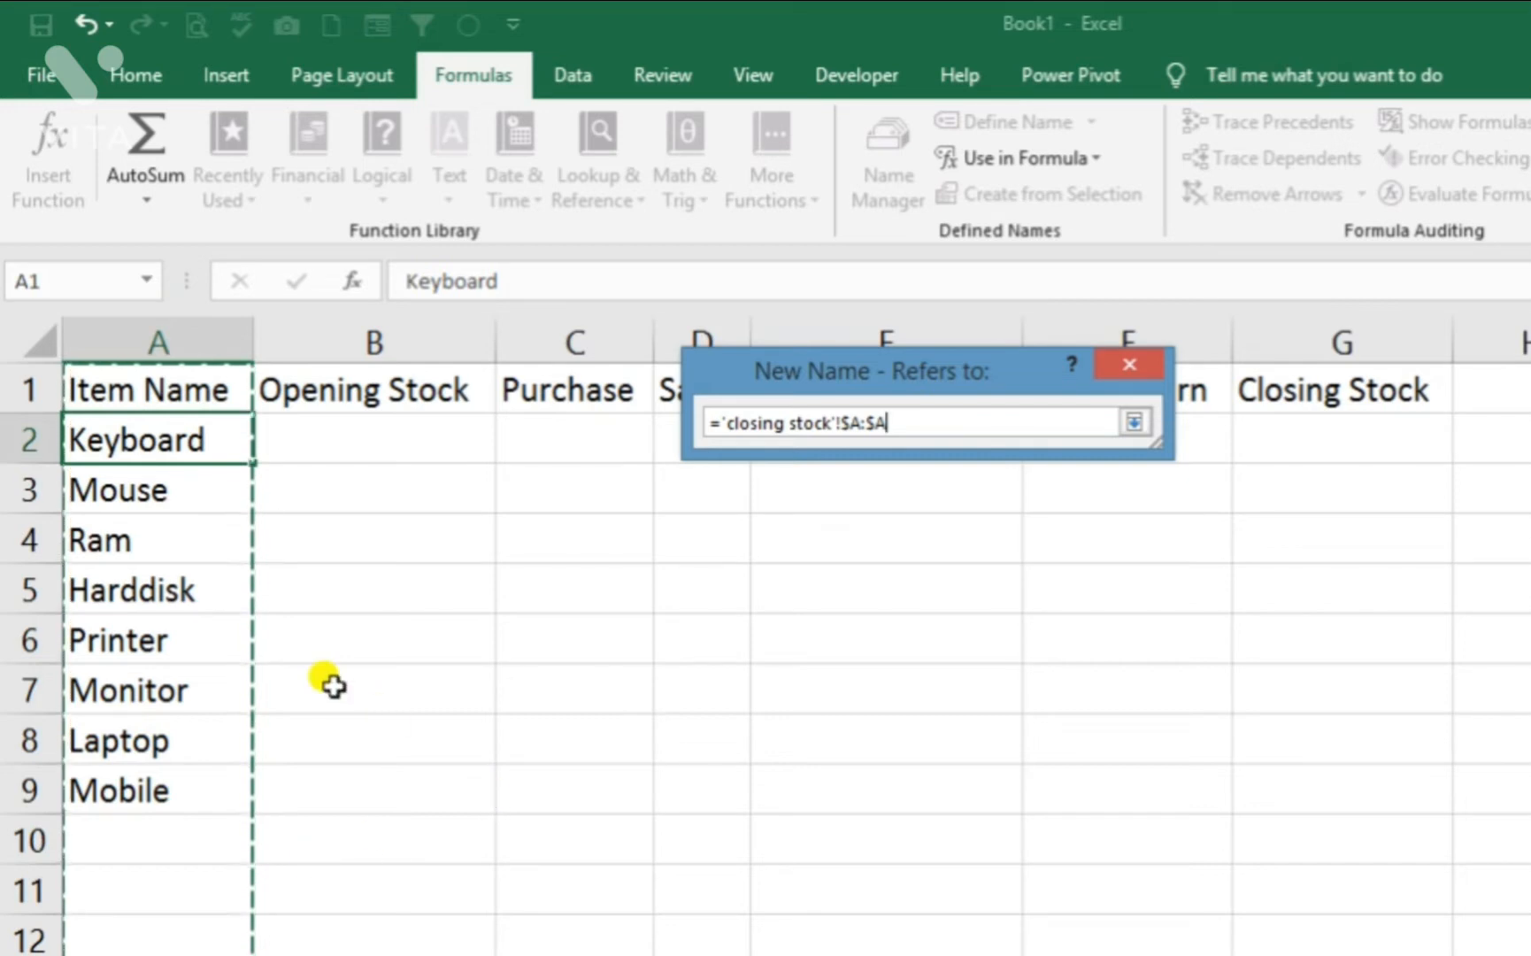
pyautogui.click(1135, 422)
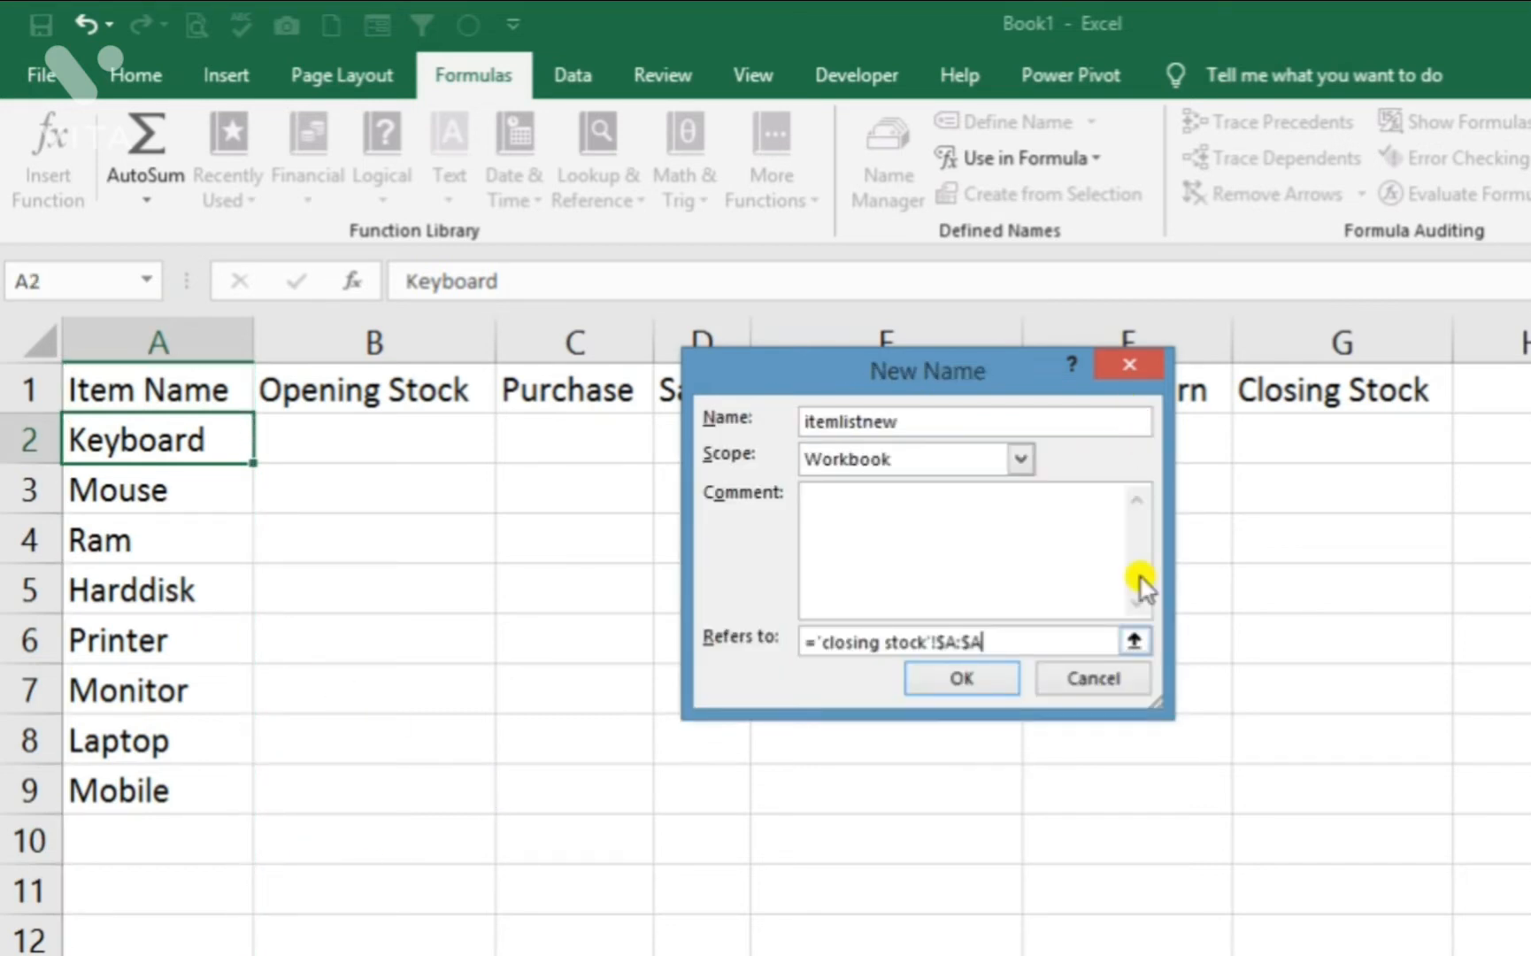
pyautogui.click(956, 676)
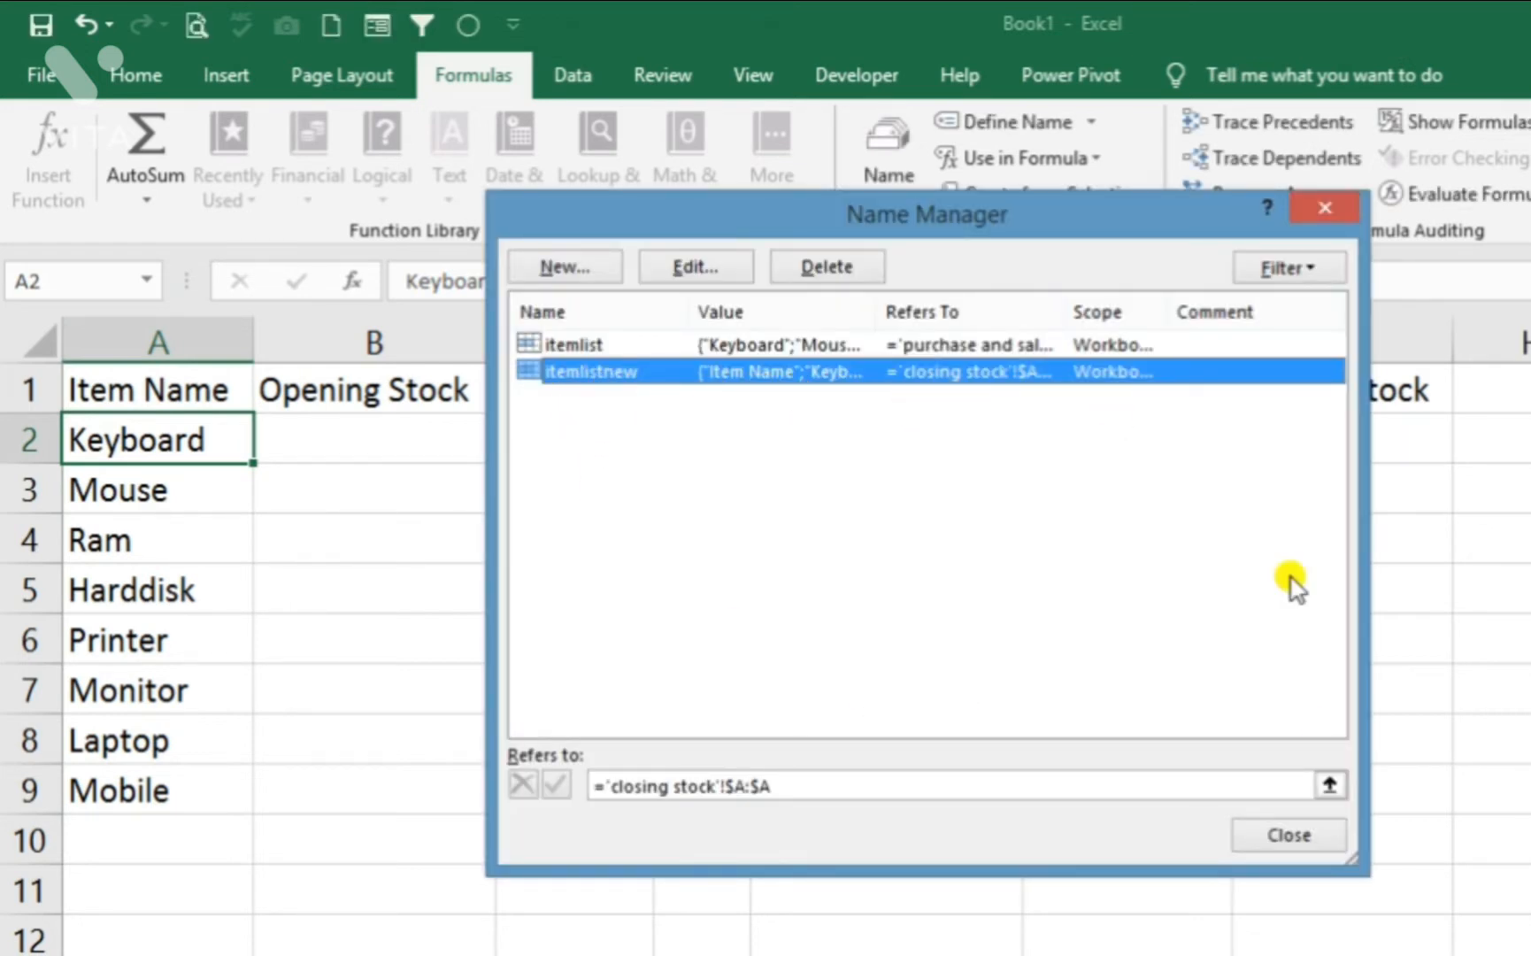
pyautogui.click(1294, 839)
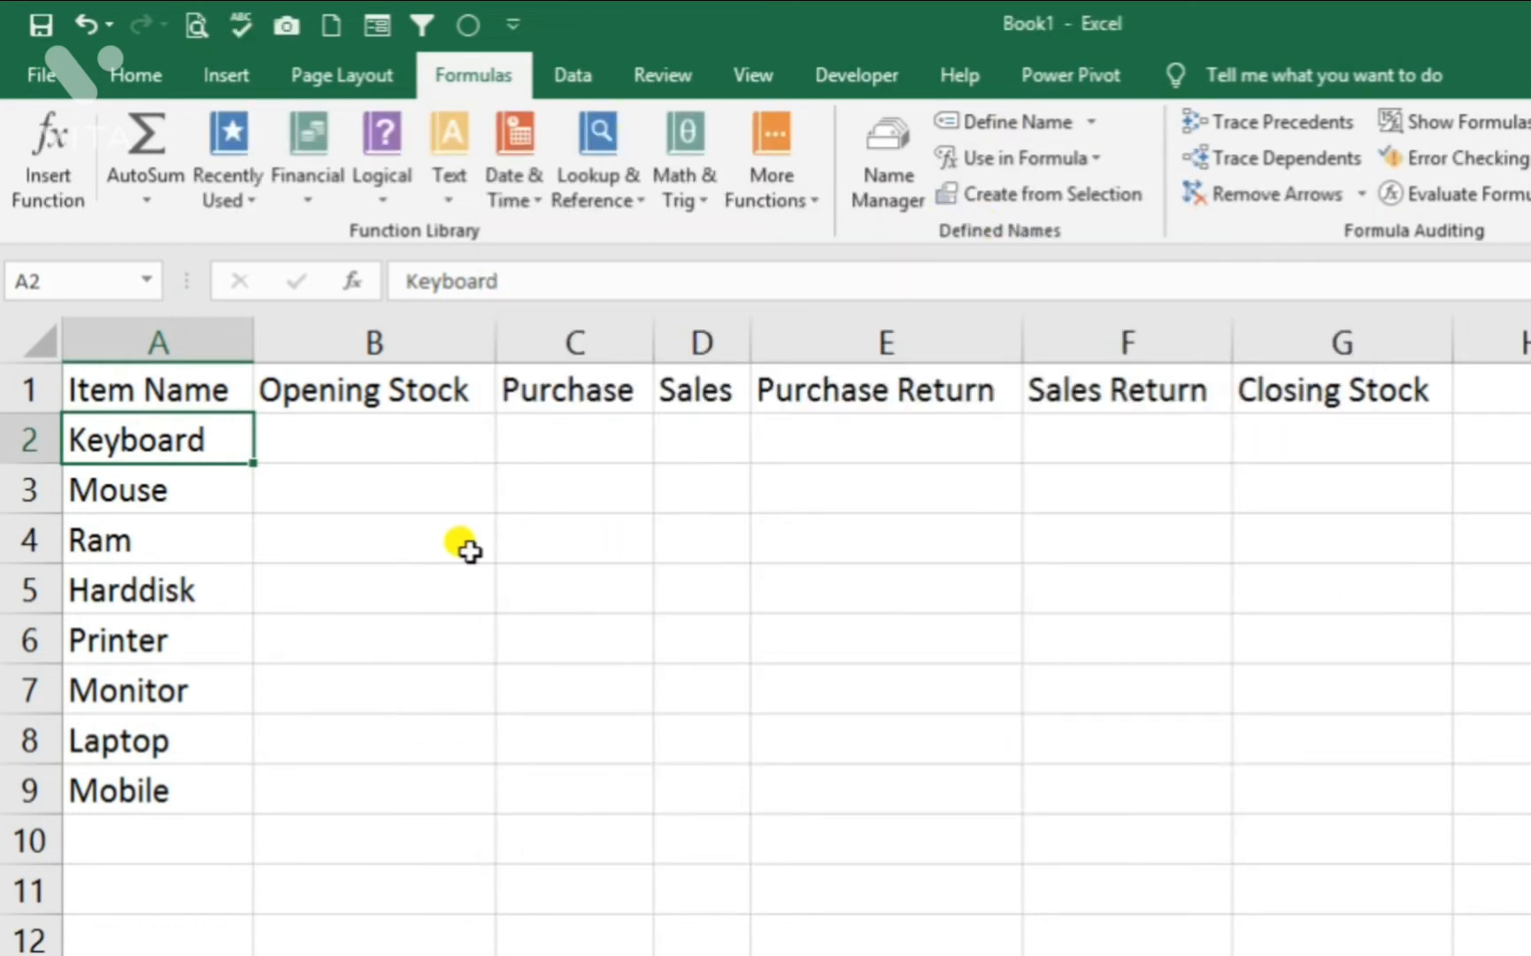
# - On the sheet with Bill No. to Amount headers, apply List data validation to the Item Name column D with source =itemlistnew
pyautogui.click(400, 544)
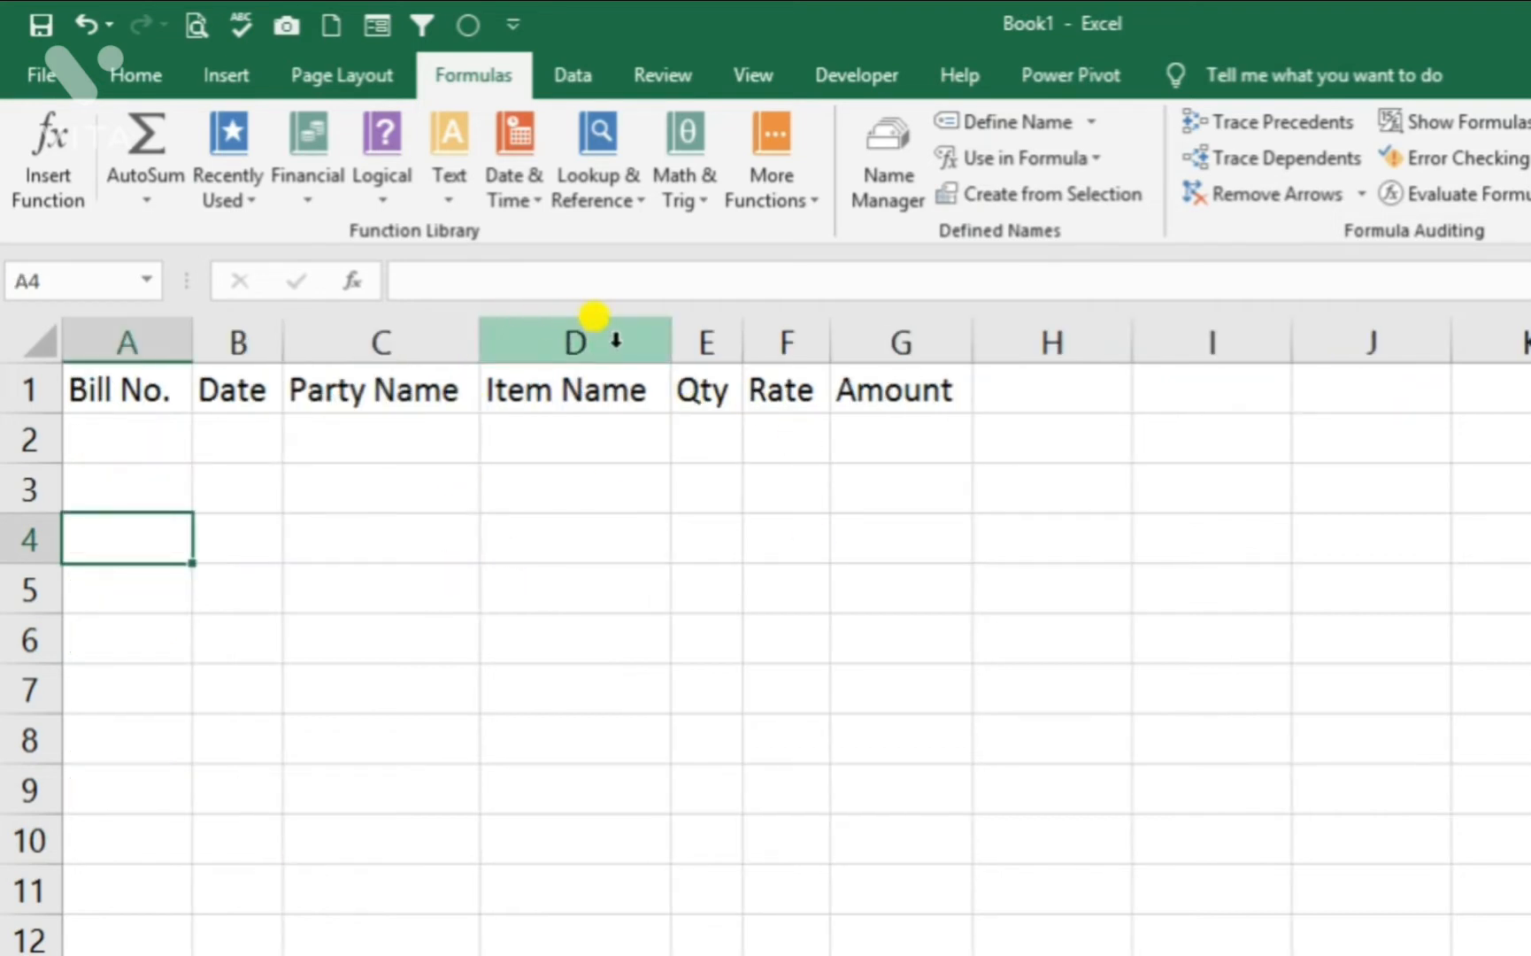
pyautogui.click(595, 337)
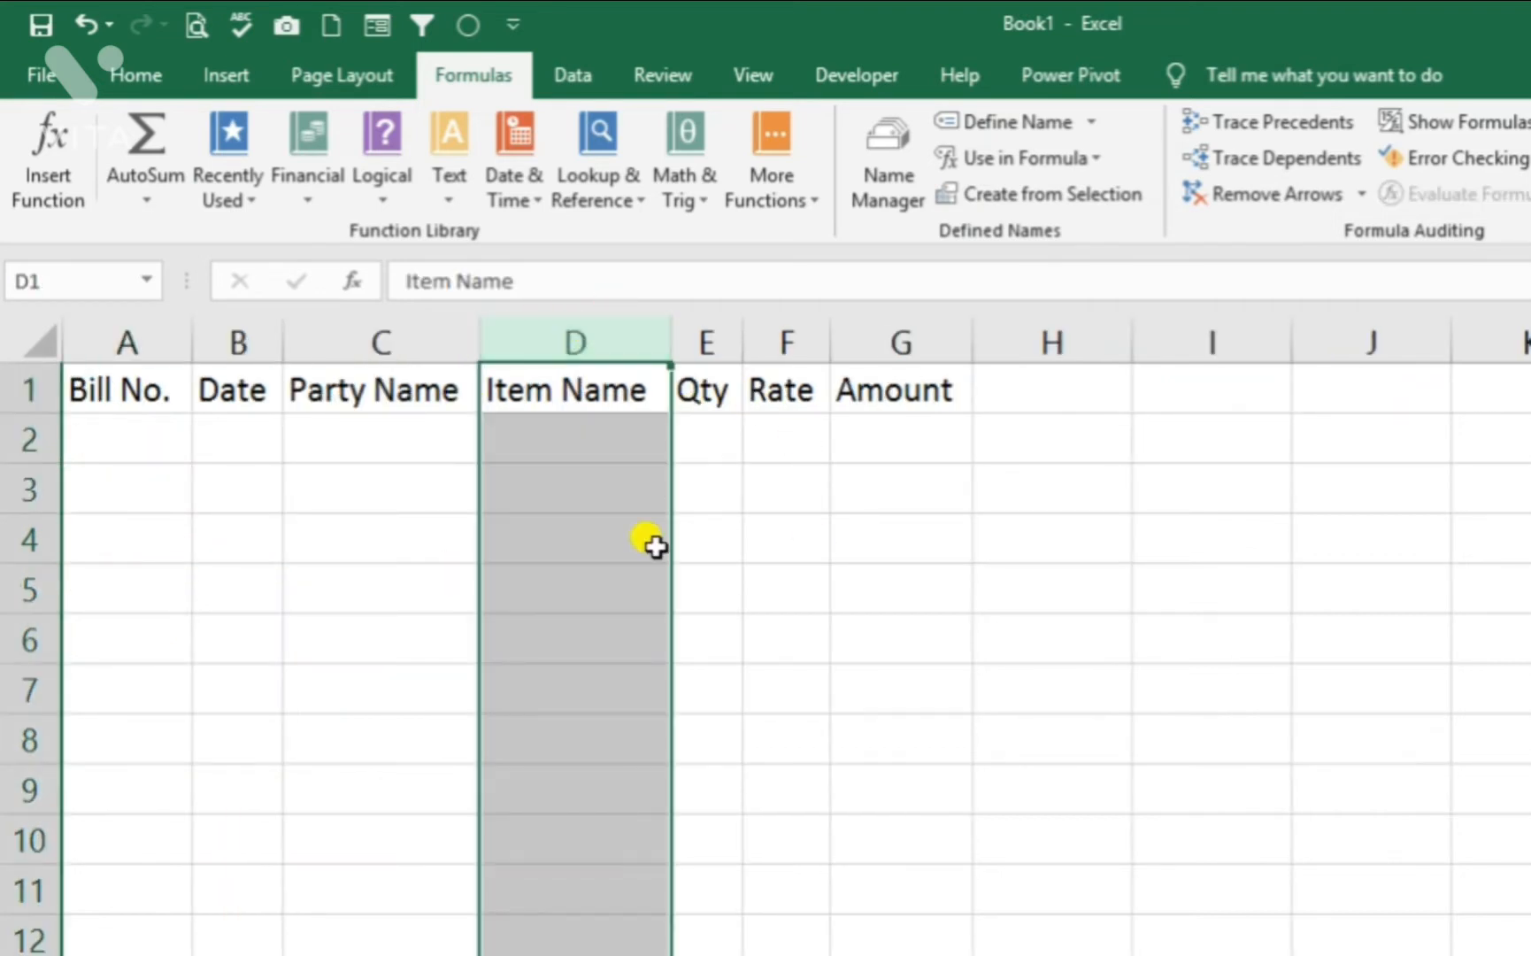
pyautogui.click(574, 77)
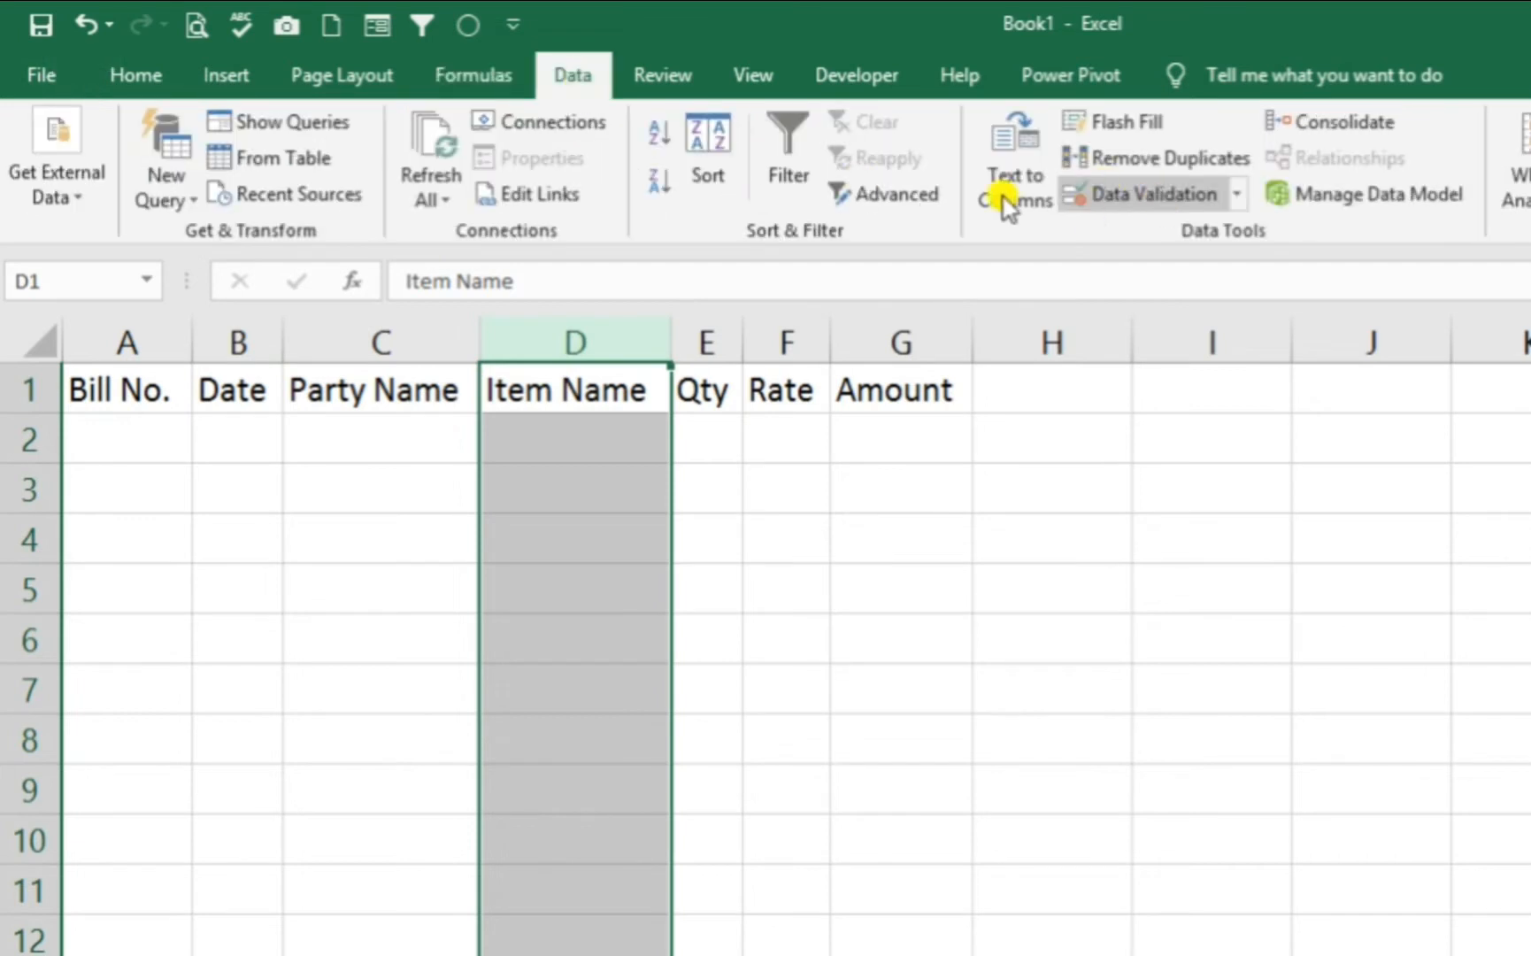
pyautogui.click(1166, 195)
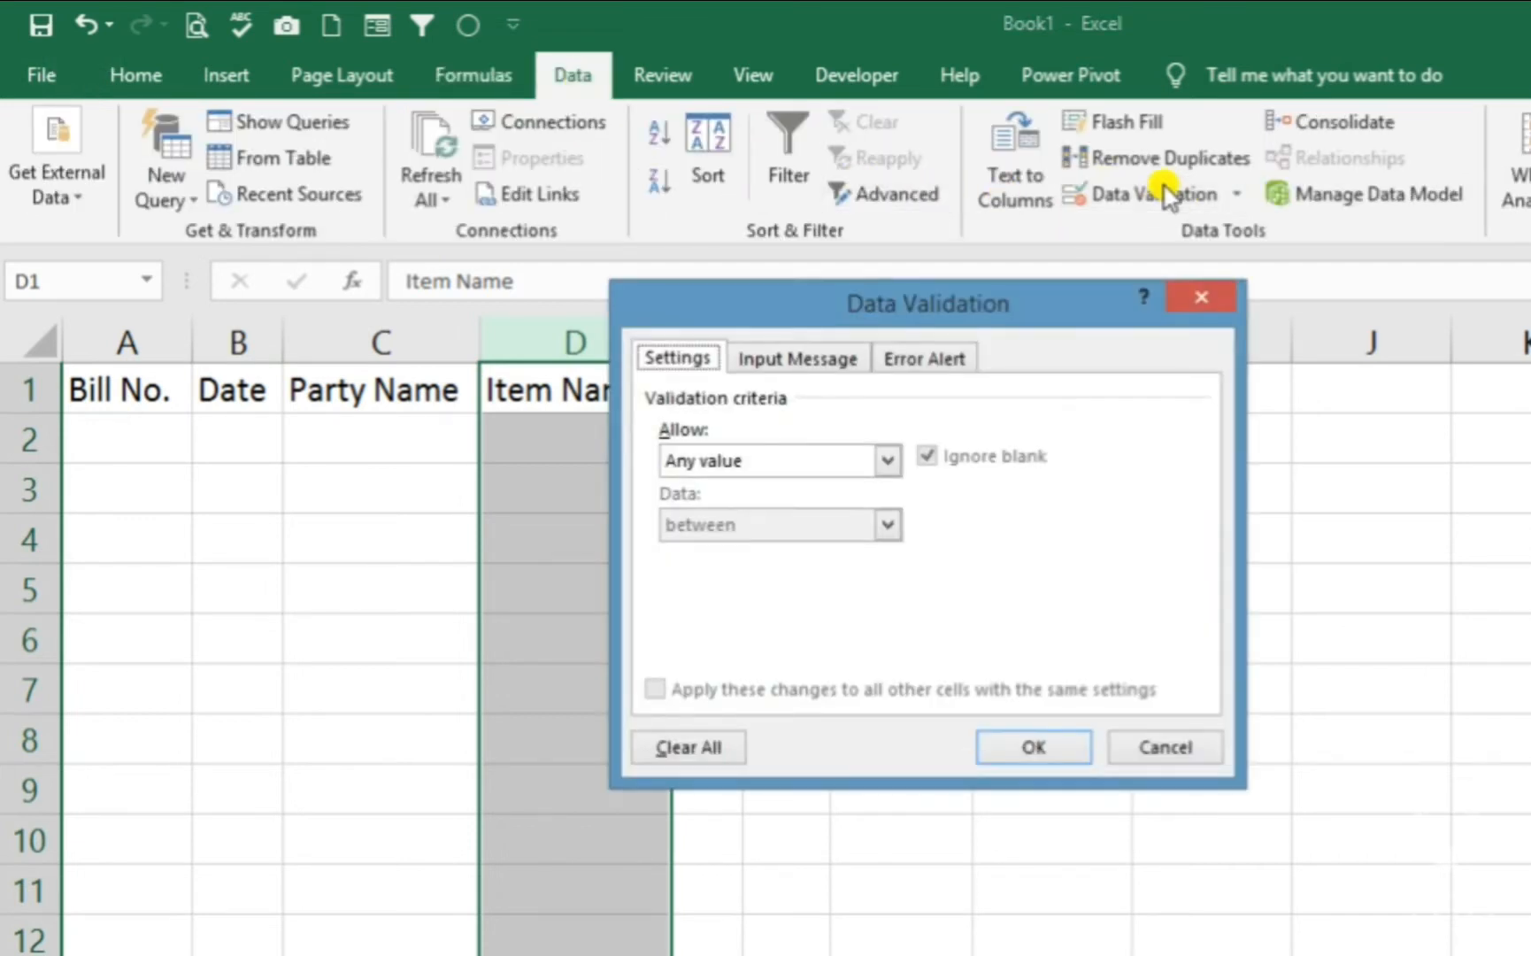
pyautogui.click(885, 462)
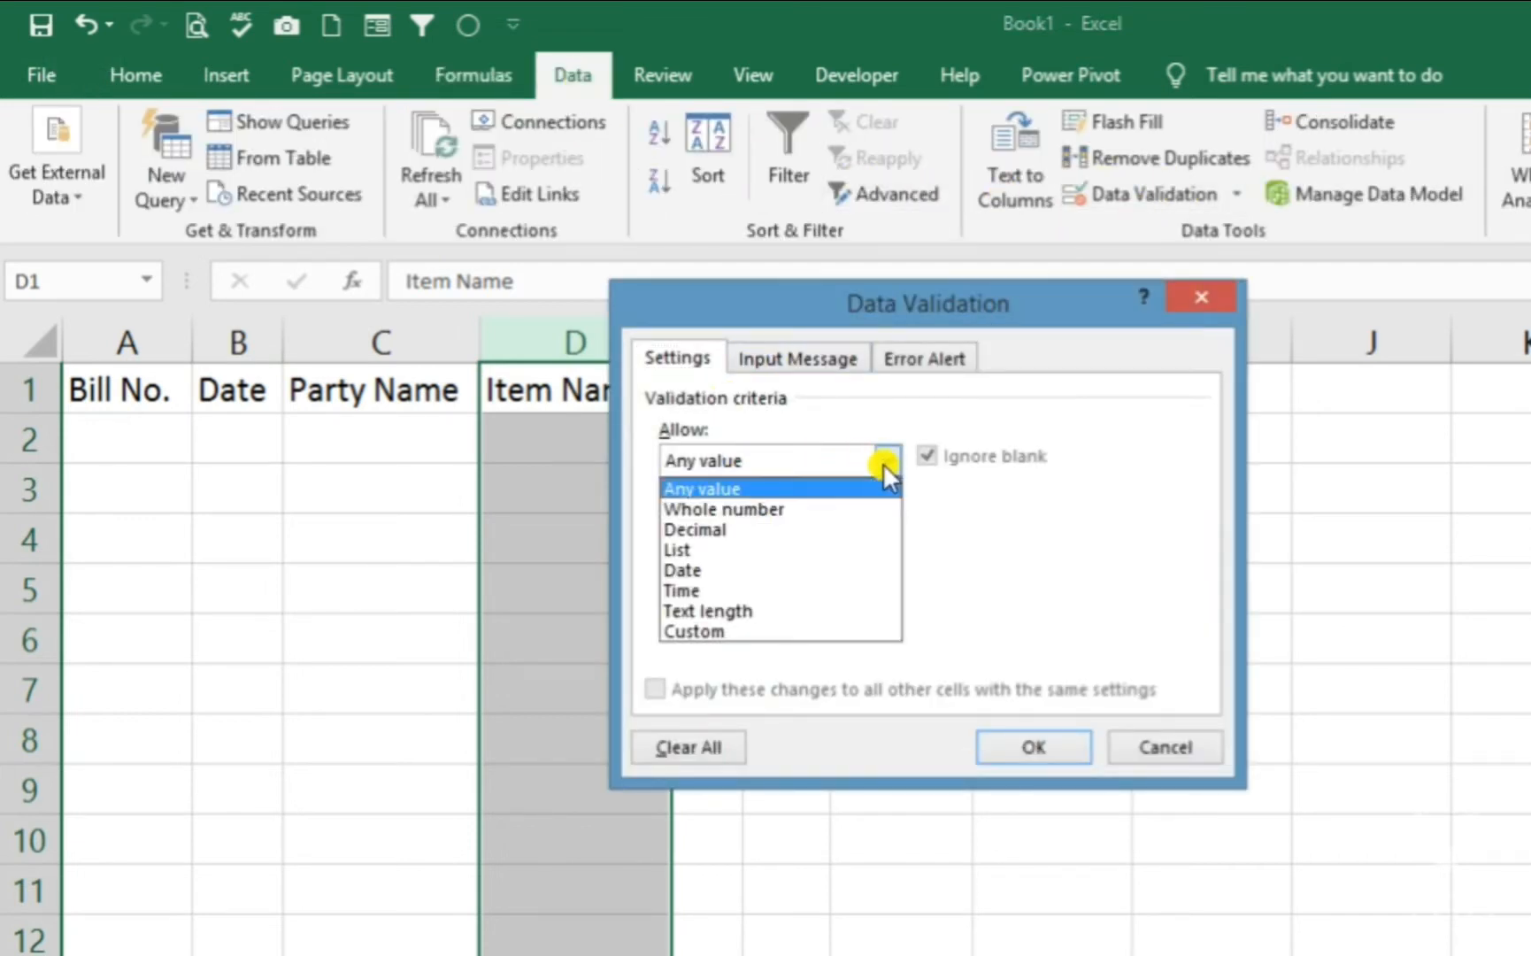
pyautogui.click(739, 550)
pyautogui.click(728, 584)
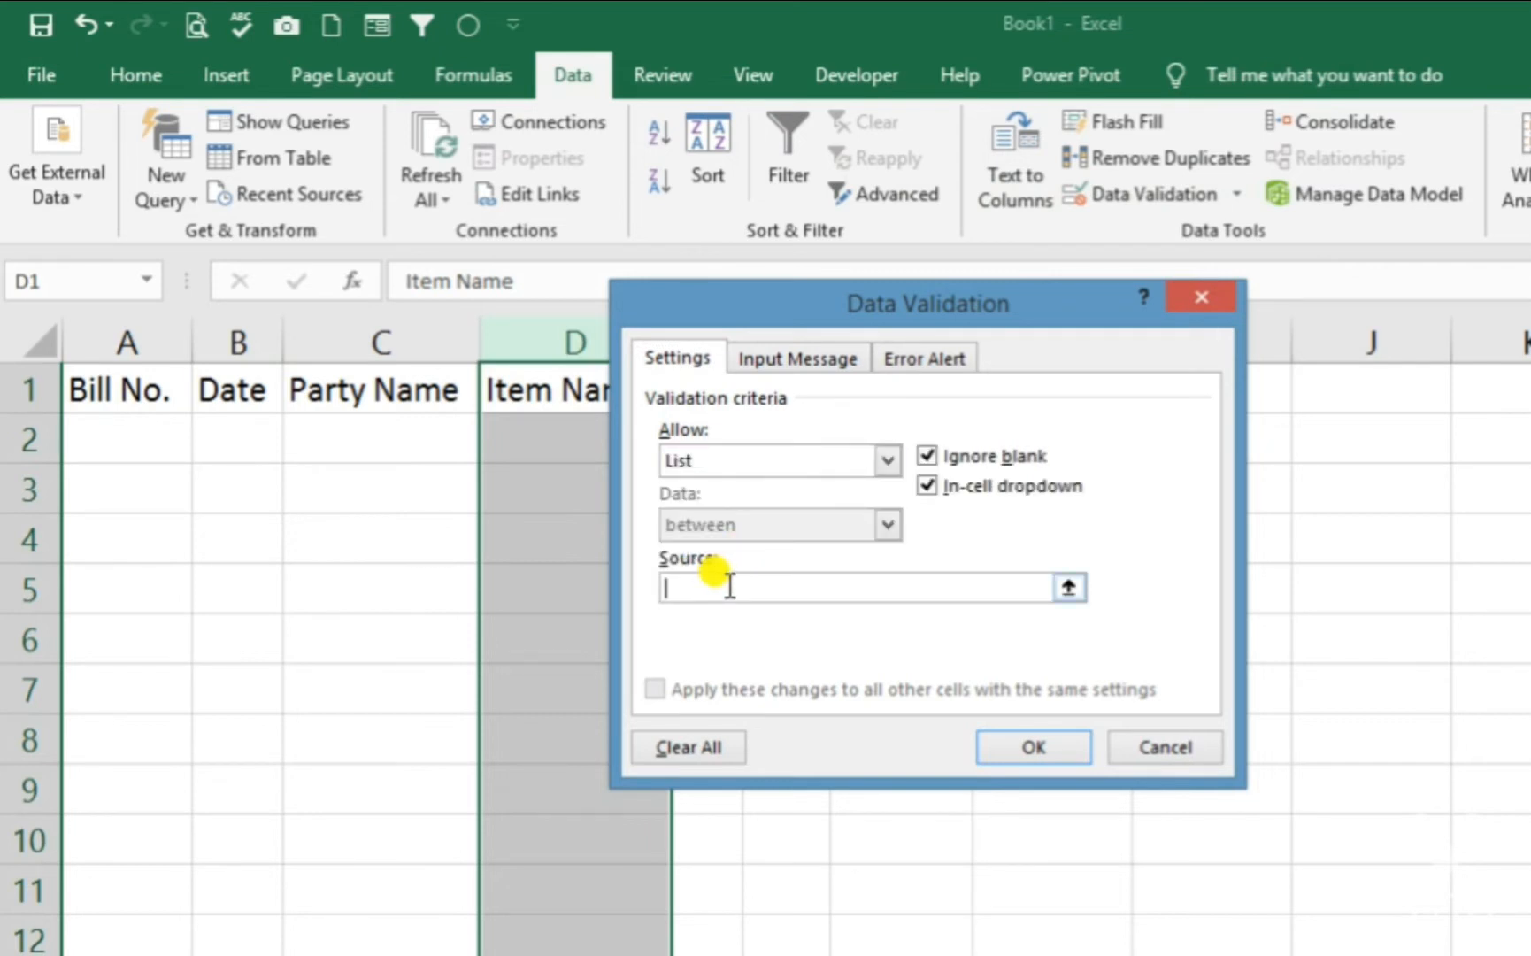
pyautogui.press('F3')
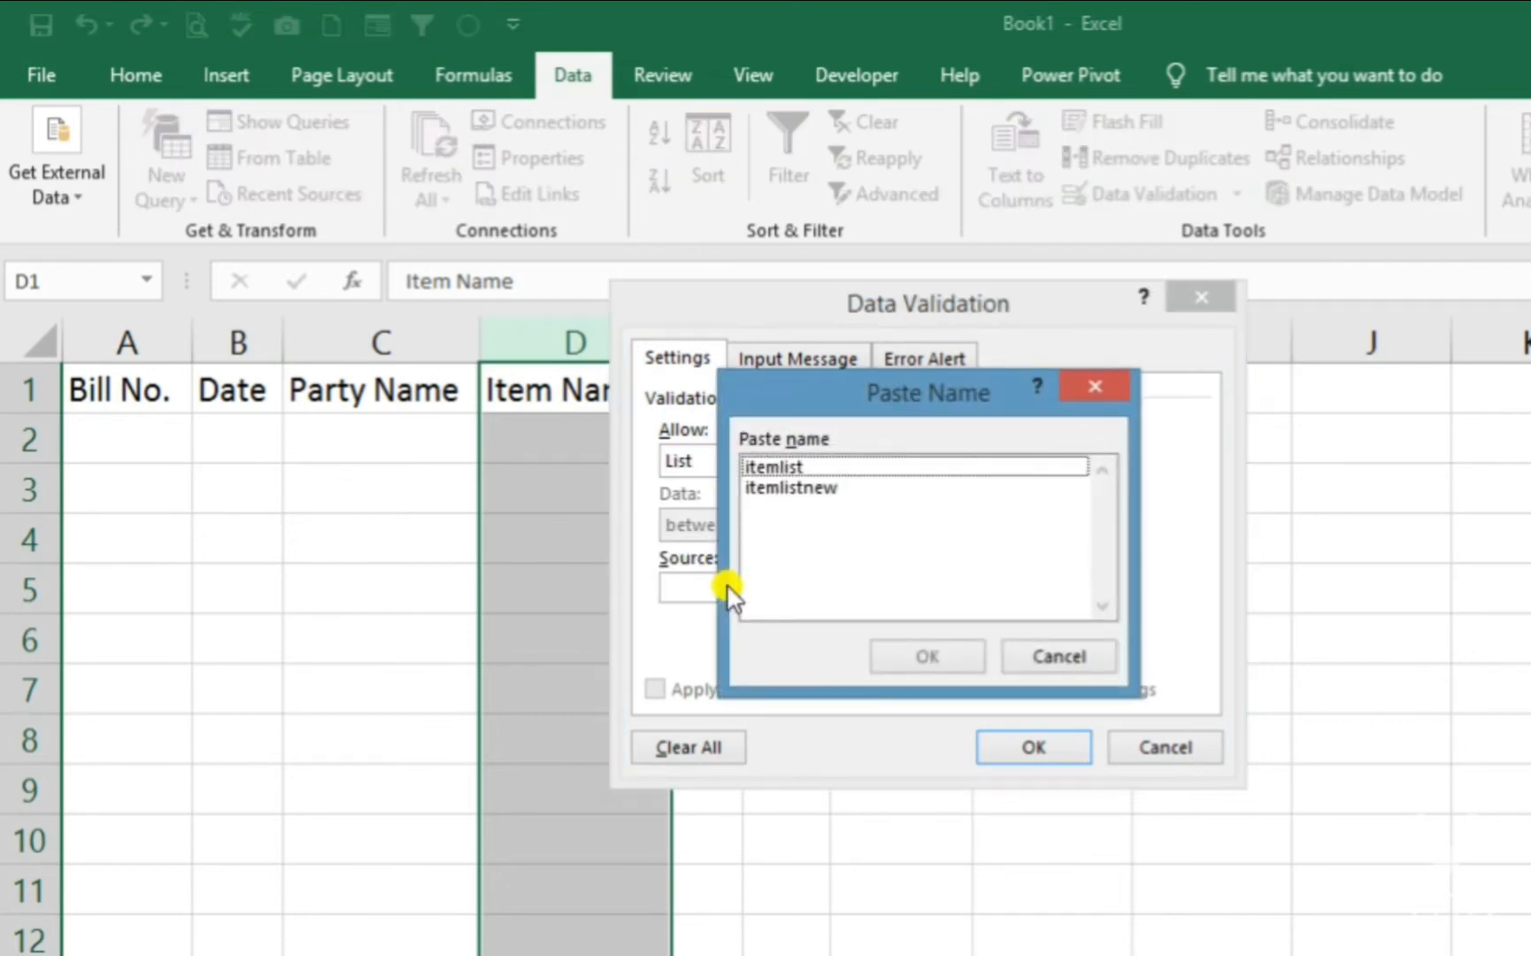
pyautogui.click(786, 489)
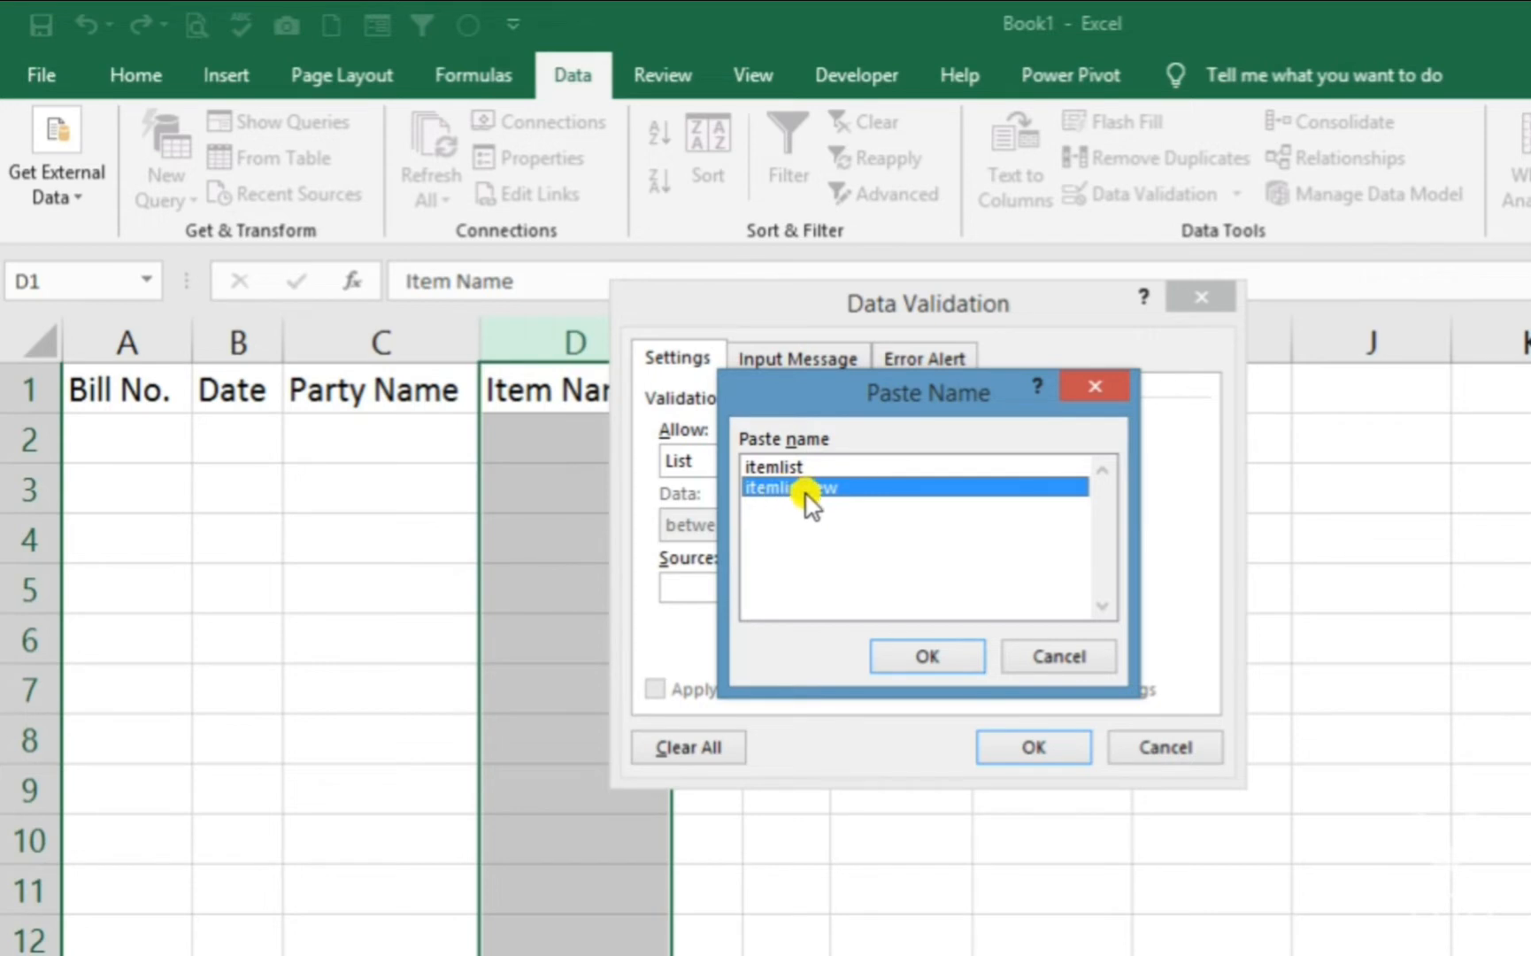
pyautogui.click(929, 653)
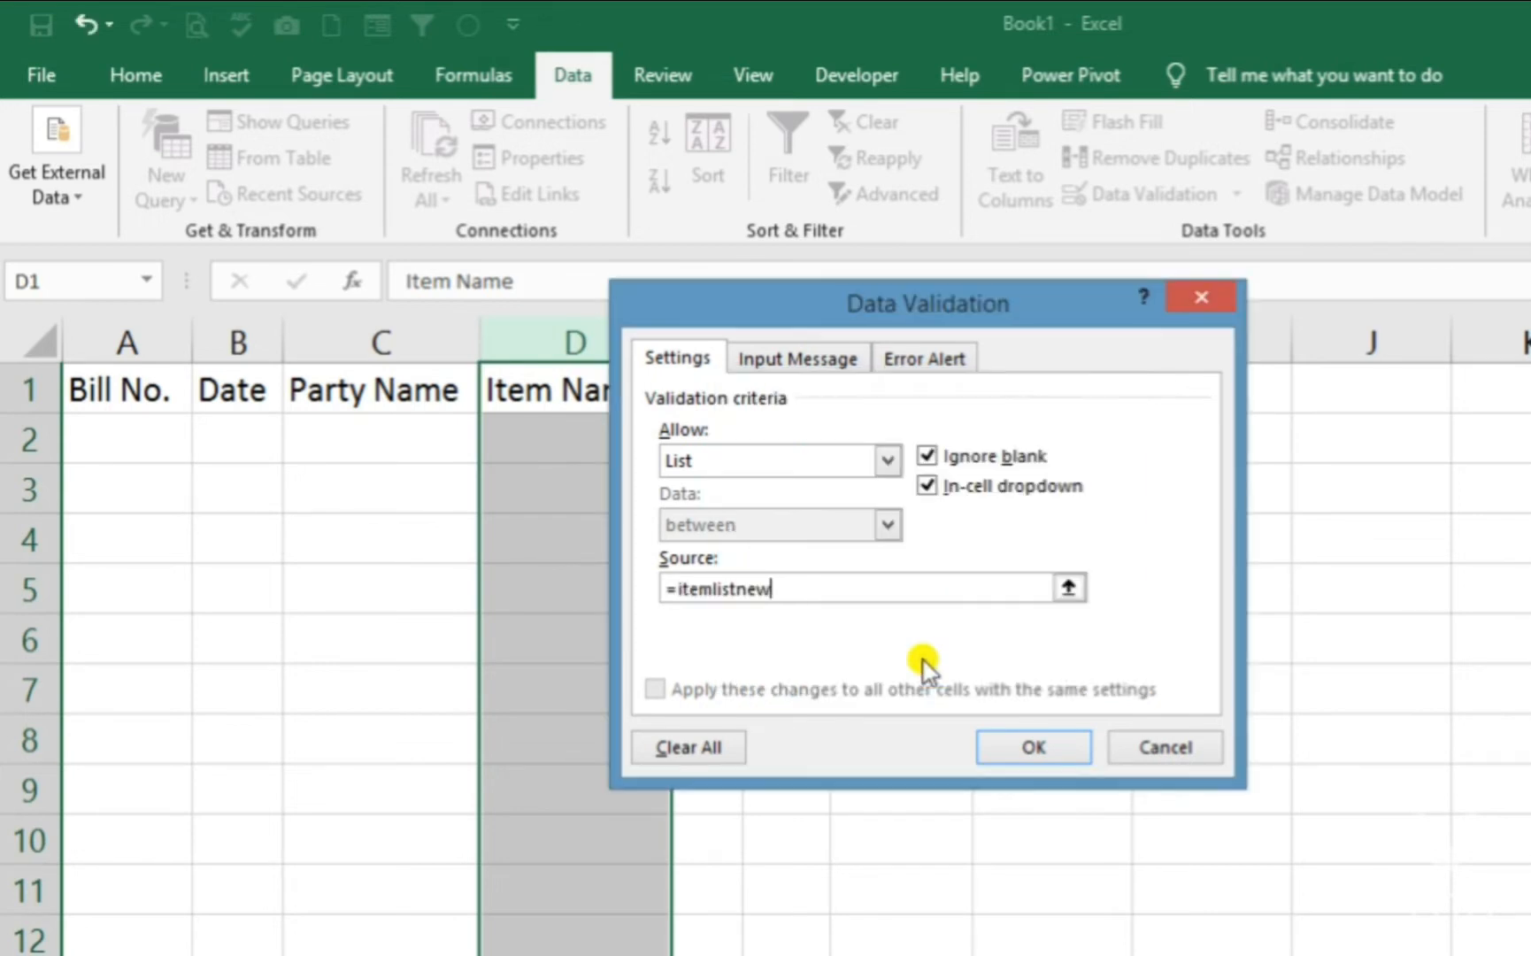
pyautogui.click(1045, 748)
# - Examine the item dropdown in D2 and check that other cells down the Item Name column offer one too
pyautogui.click(622, 447)
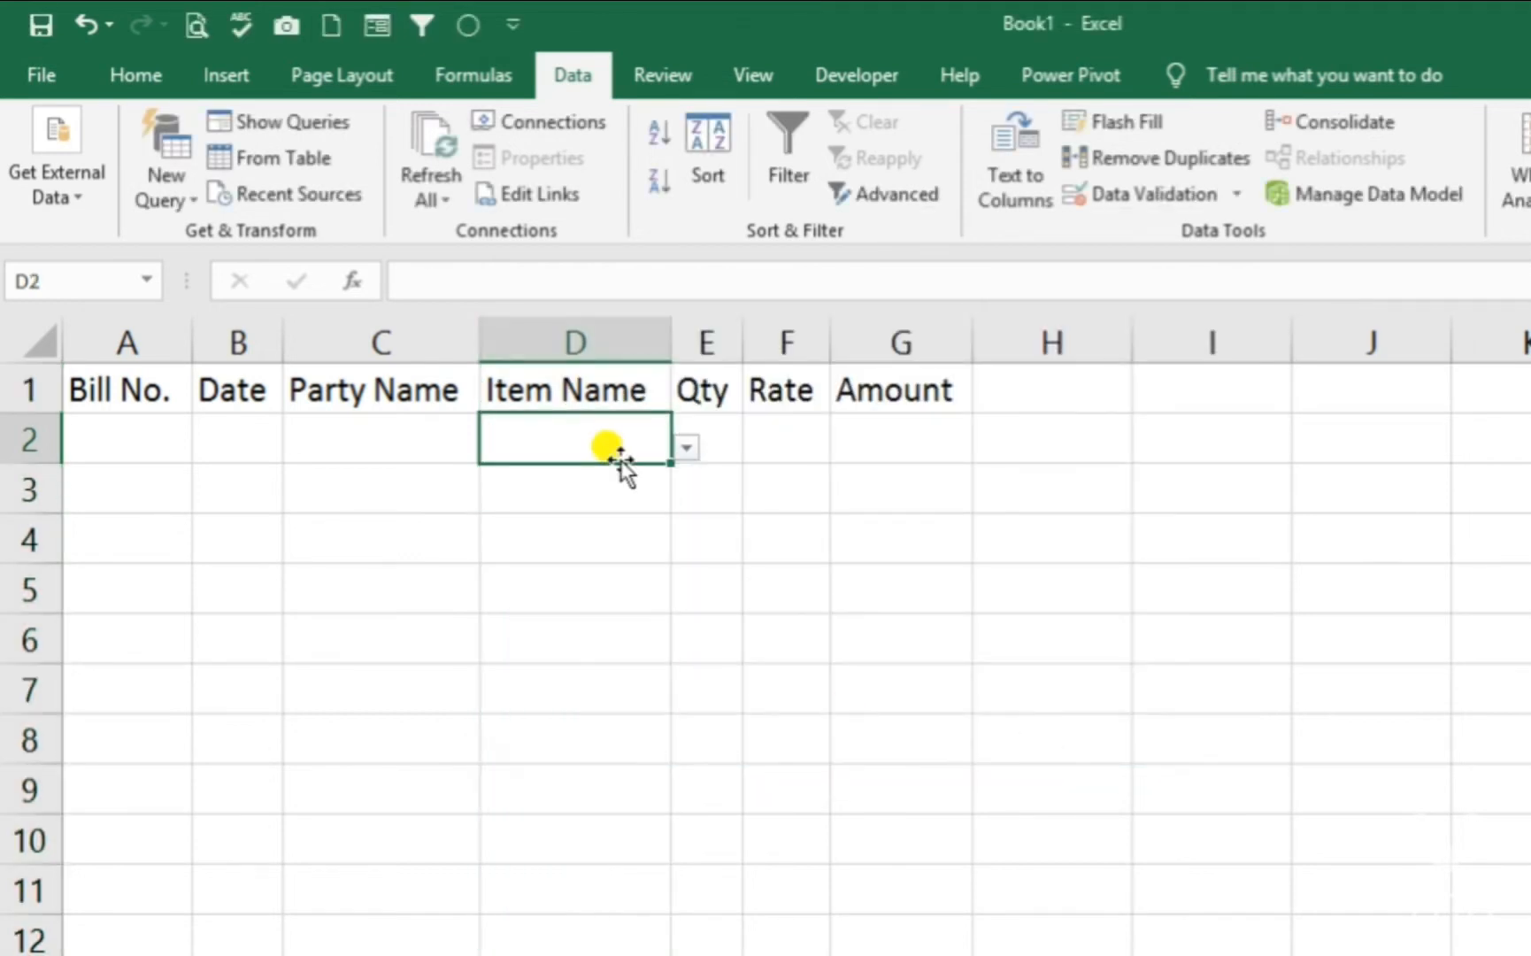
pyautogui.click(637, 377)
pyautogui.click(639, 441)
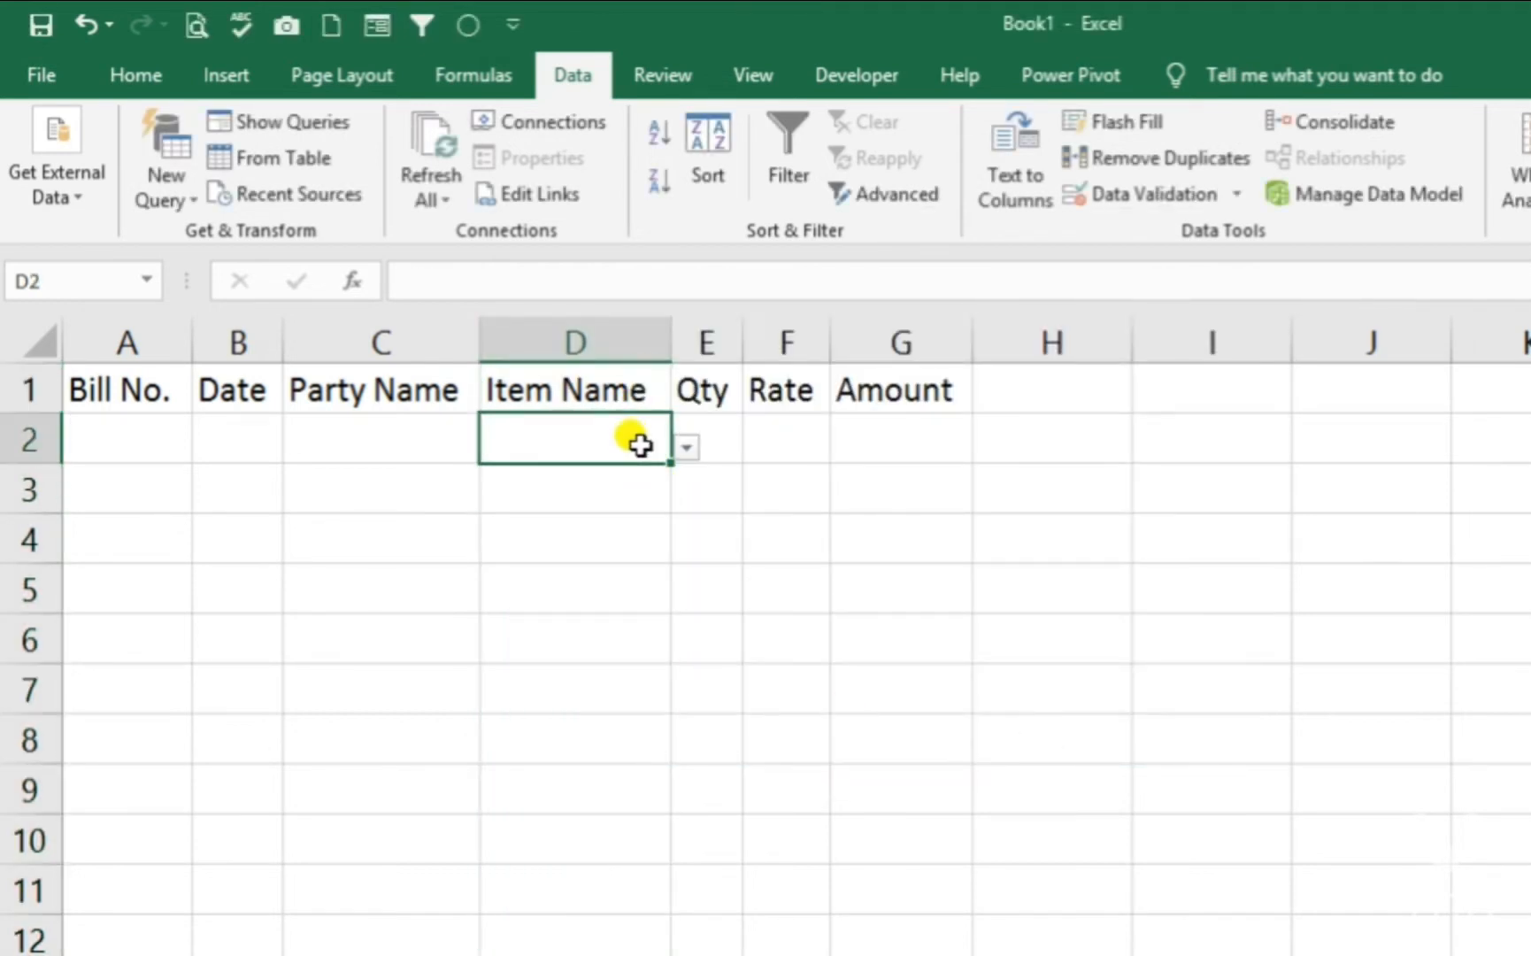
pyautogui.click(687, 447)
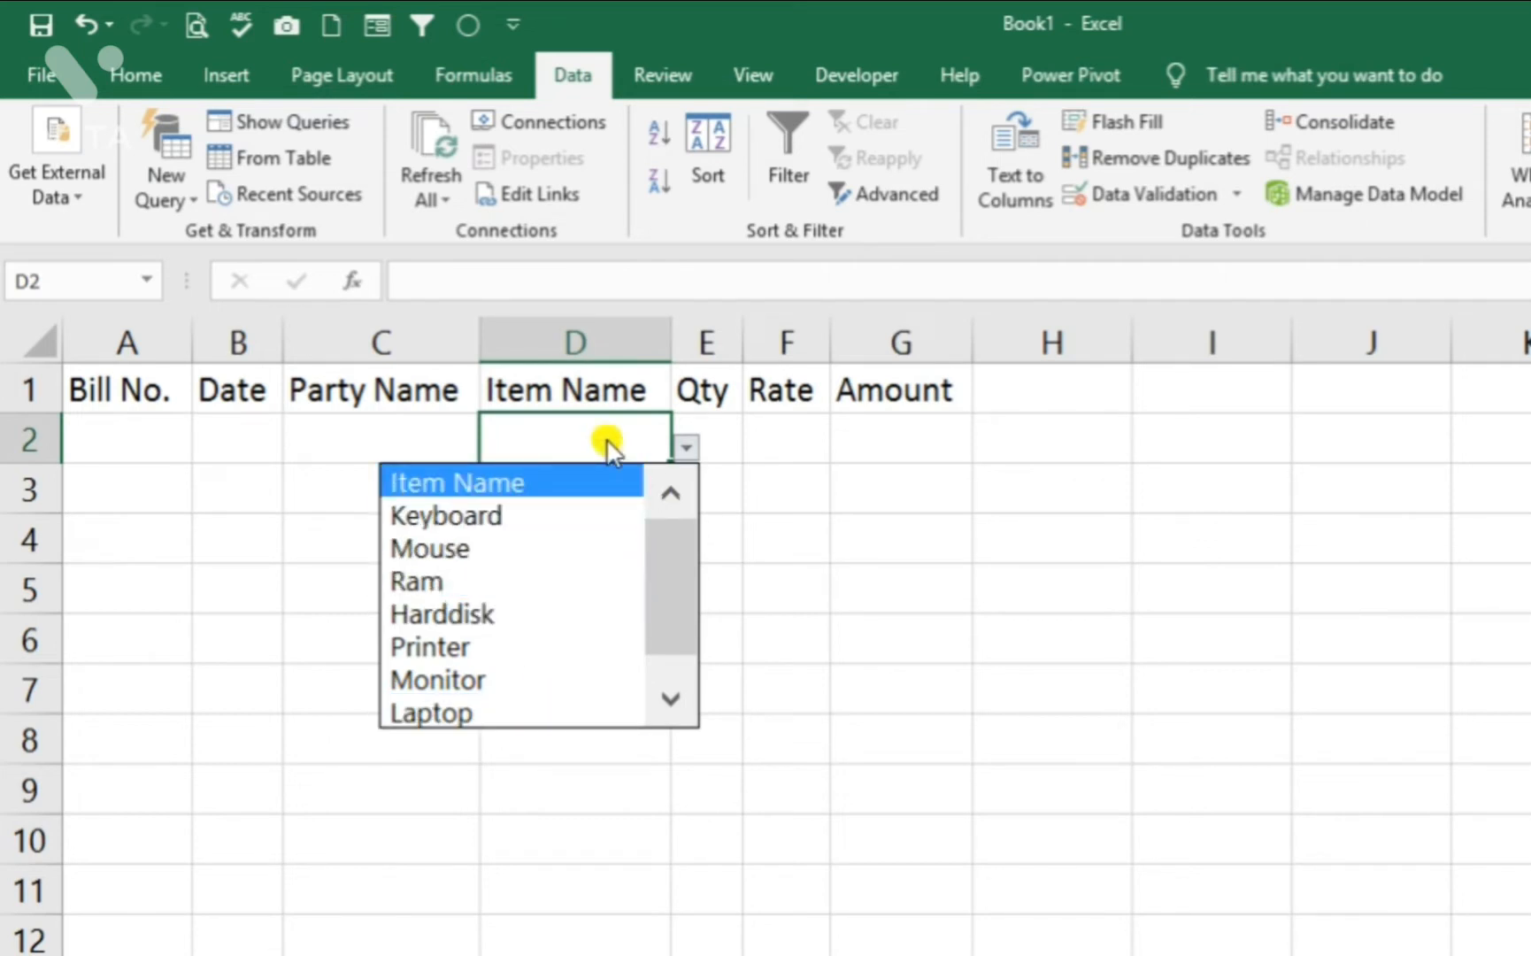
pyautogui.click(681, 447)
pyautogui.click(588, 592)
pyautogui.click(591, 496)
pyautogui.click(617, 635)
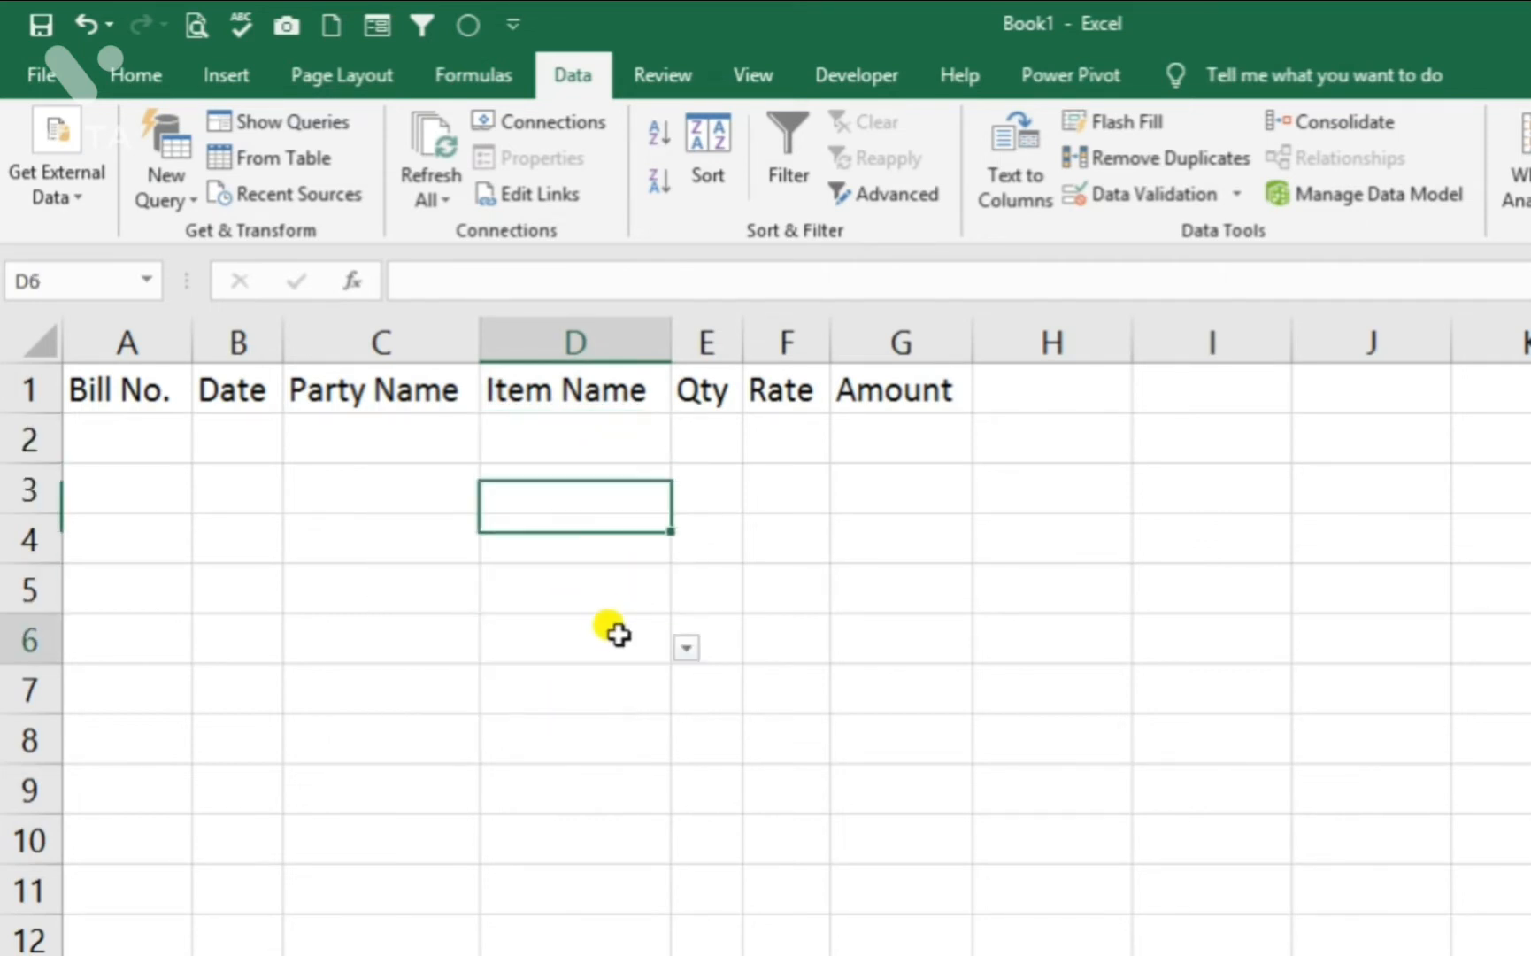
pyautogui.click(607, 772)
pyautogui.click(606, 835)
pyautogui.click(575, 574)
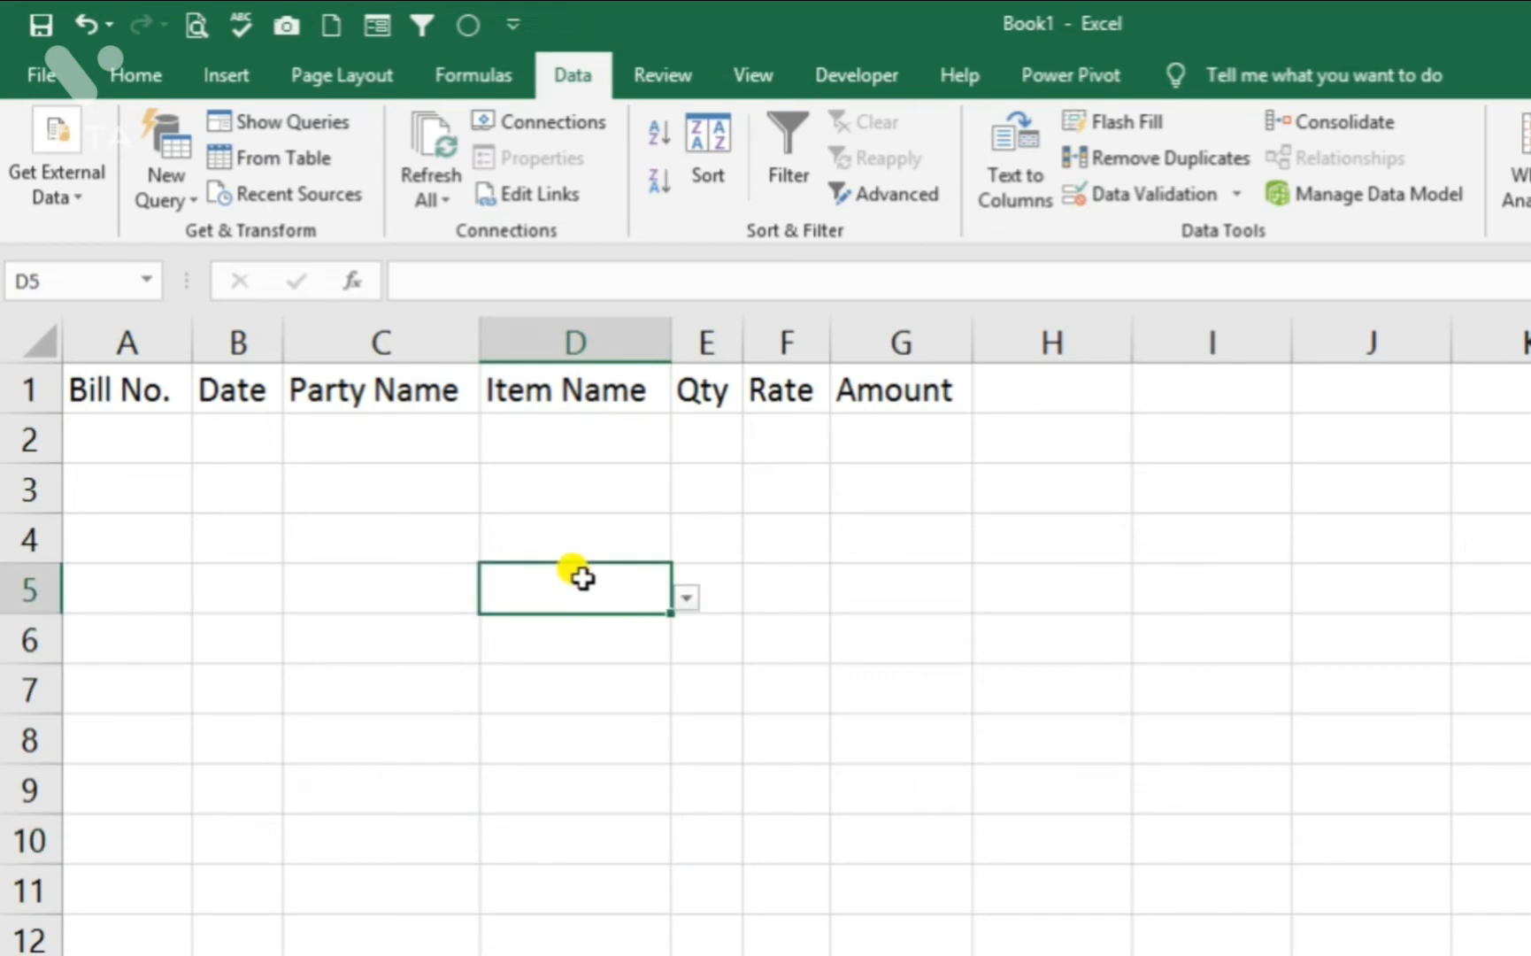
pyautogui.click(564, 447)
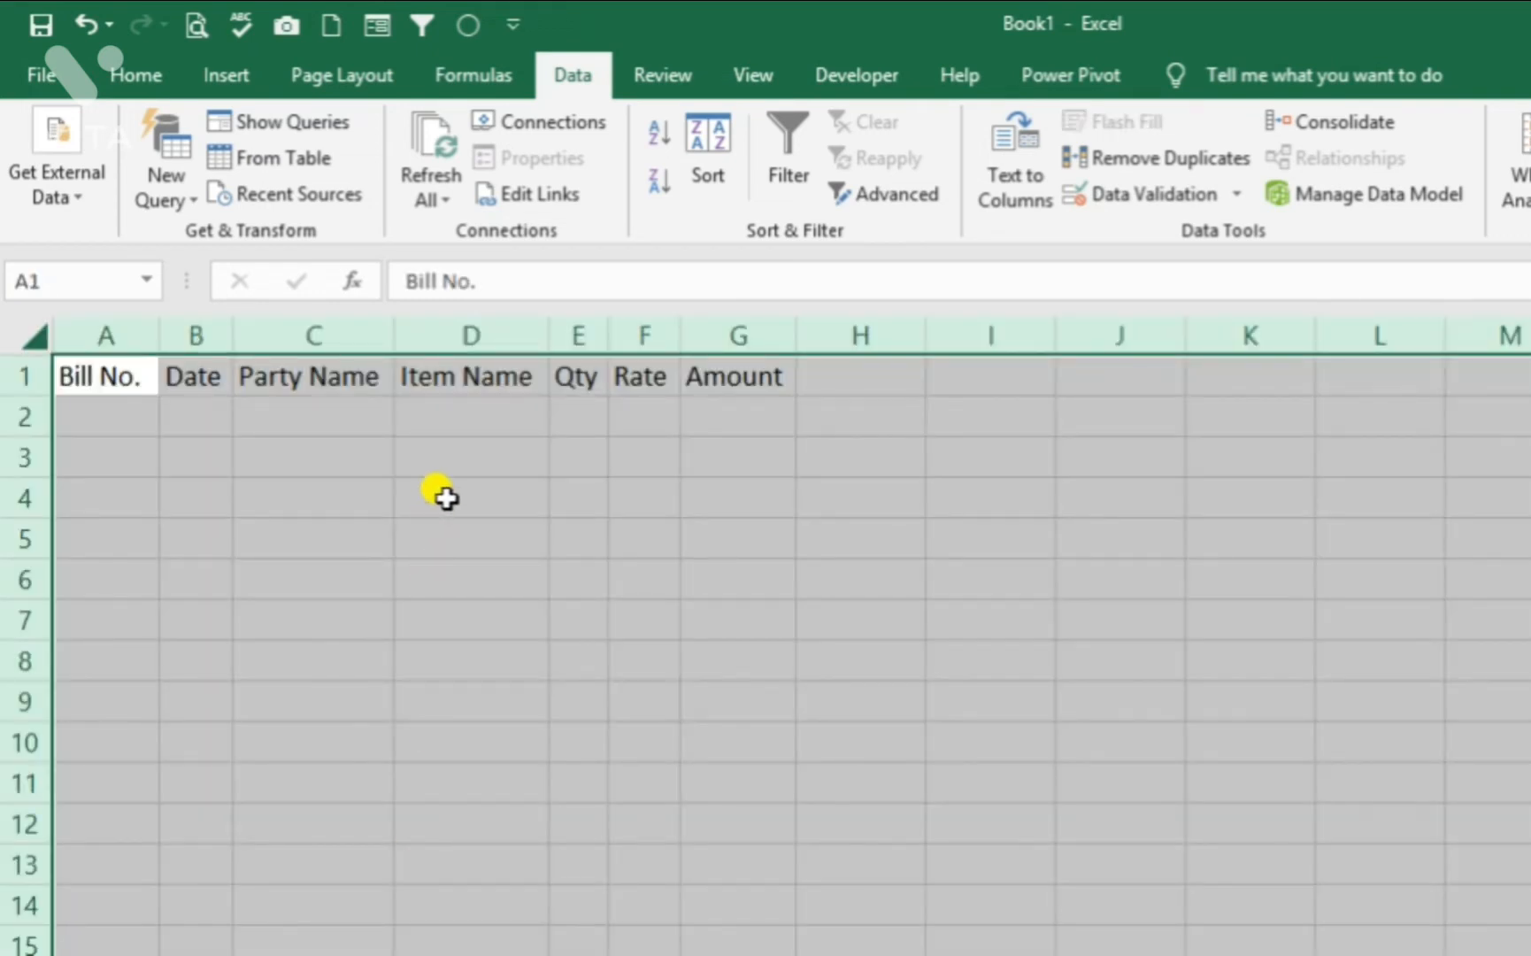
# - On the second transaction sheet, apply List data validation to the Item Name column D with the named range itemlistnew as source
pyautogui.scroll(2, 442, 498)
pyautogui.click(577, 339)
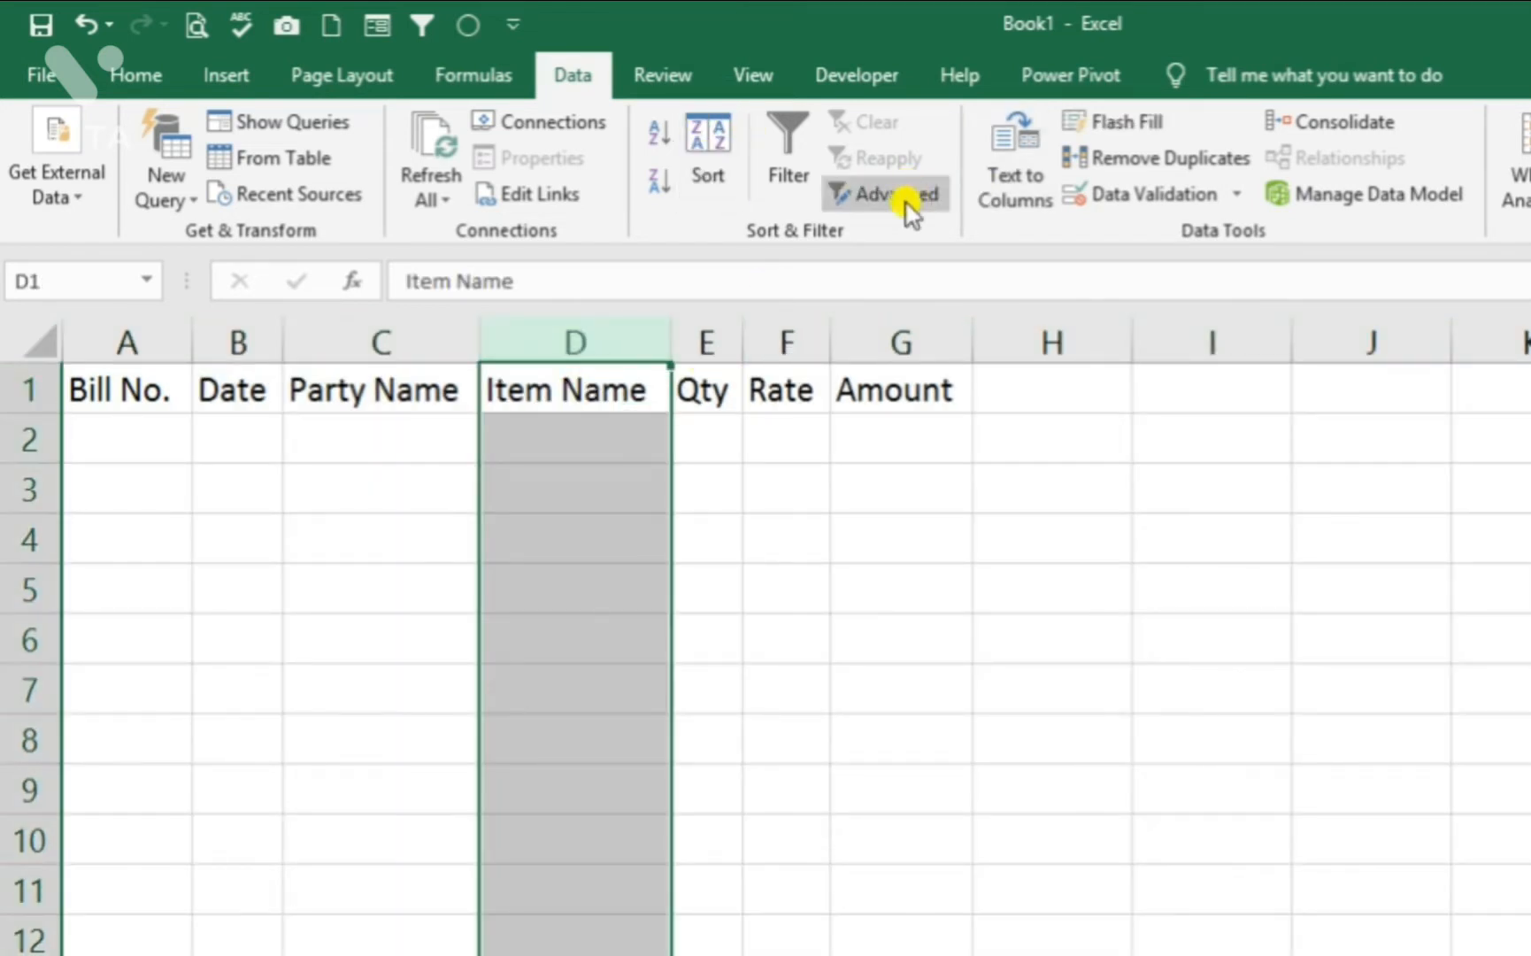
pyautogui.click(1119, 195)
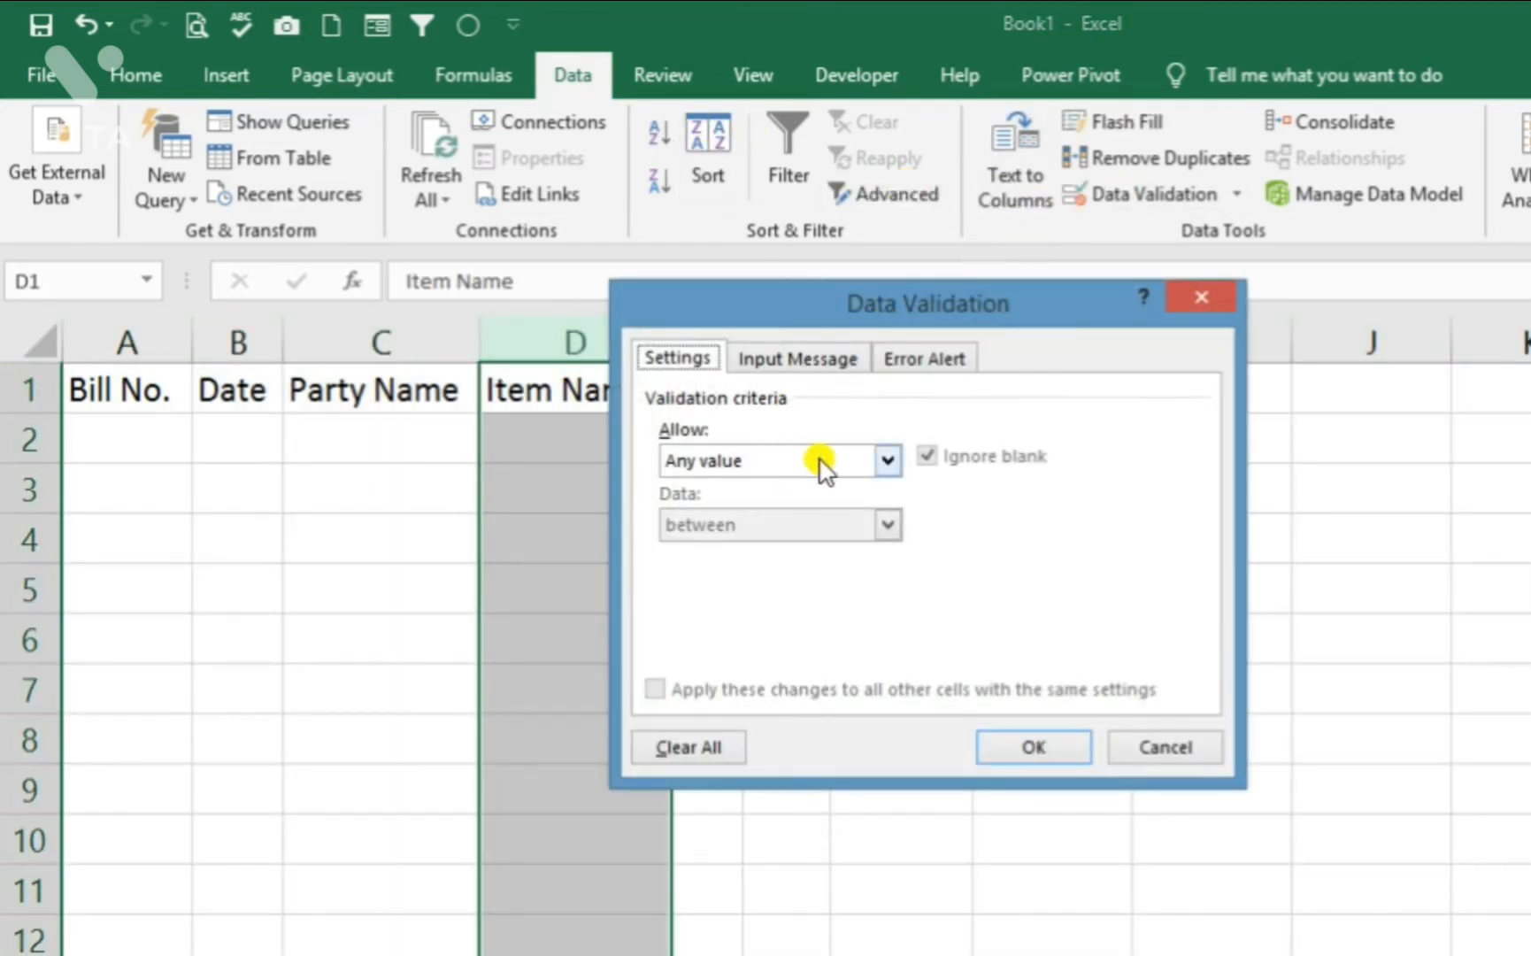
pyautogui.click(887, 460)
pyautogui.click(734, 549)
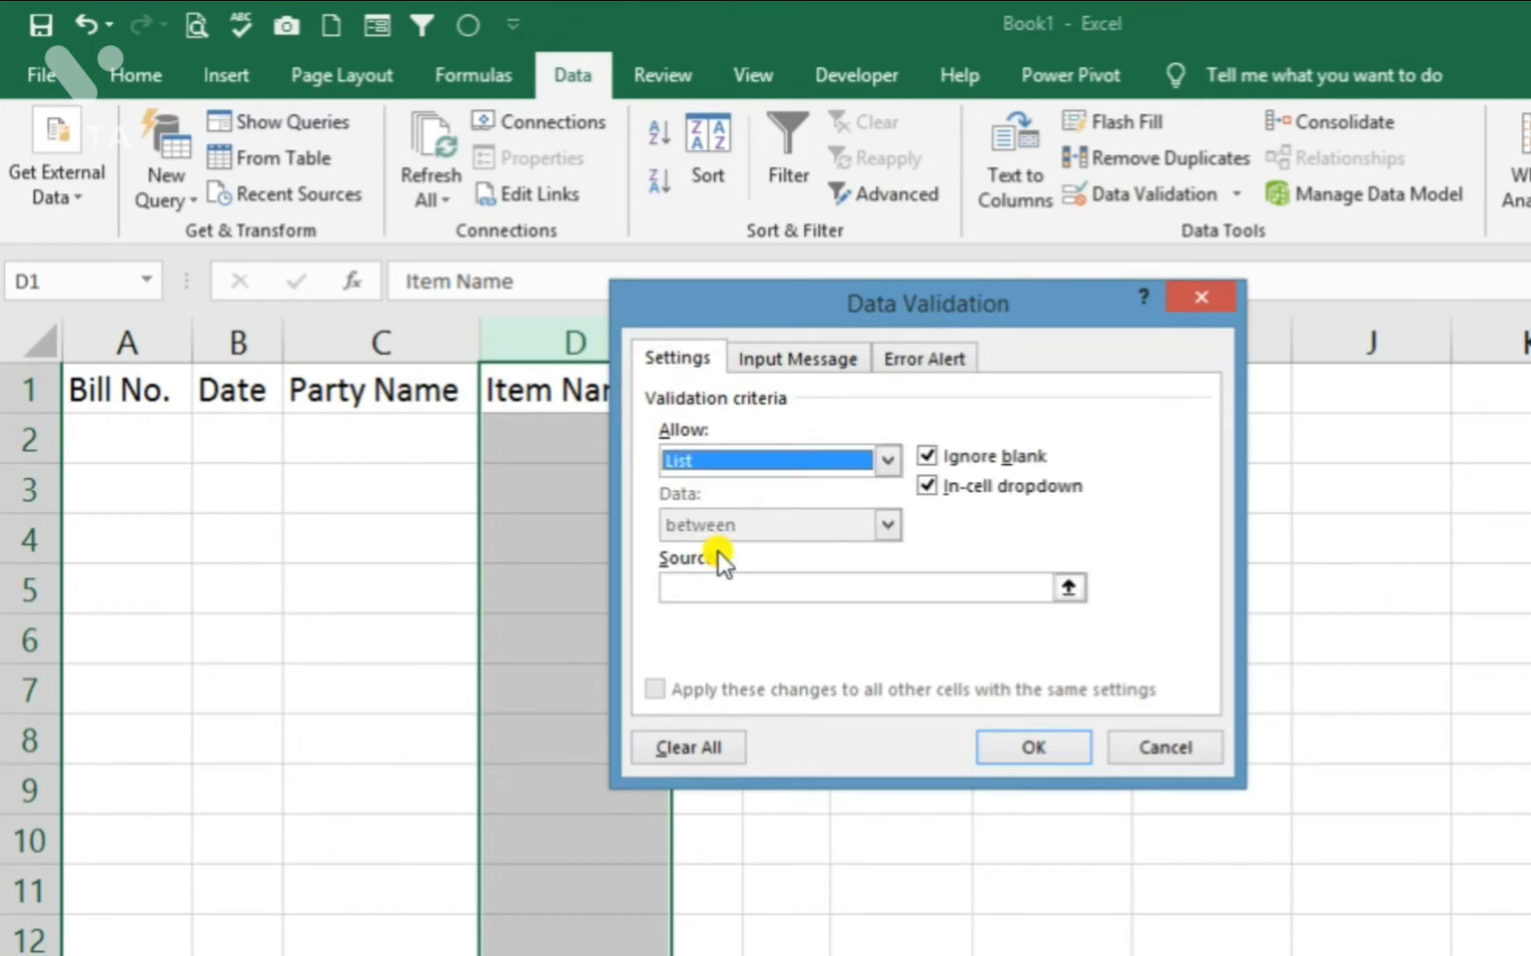
pyautogui.click(727, 586)
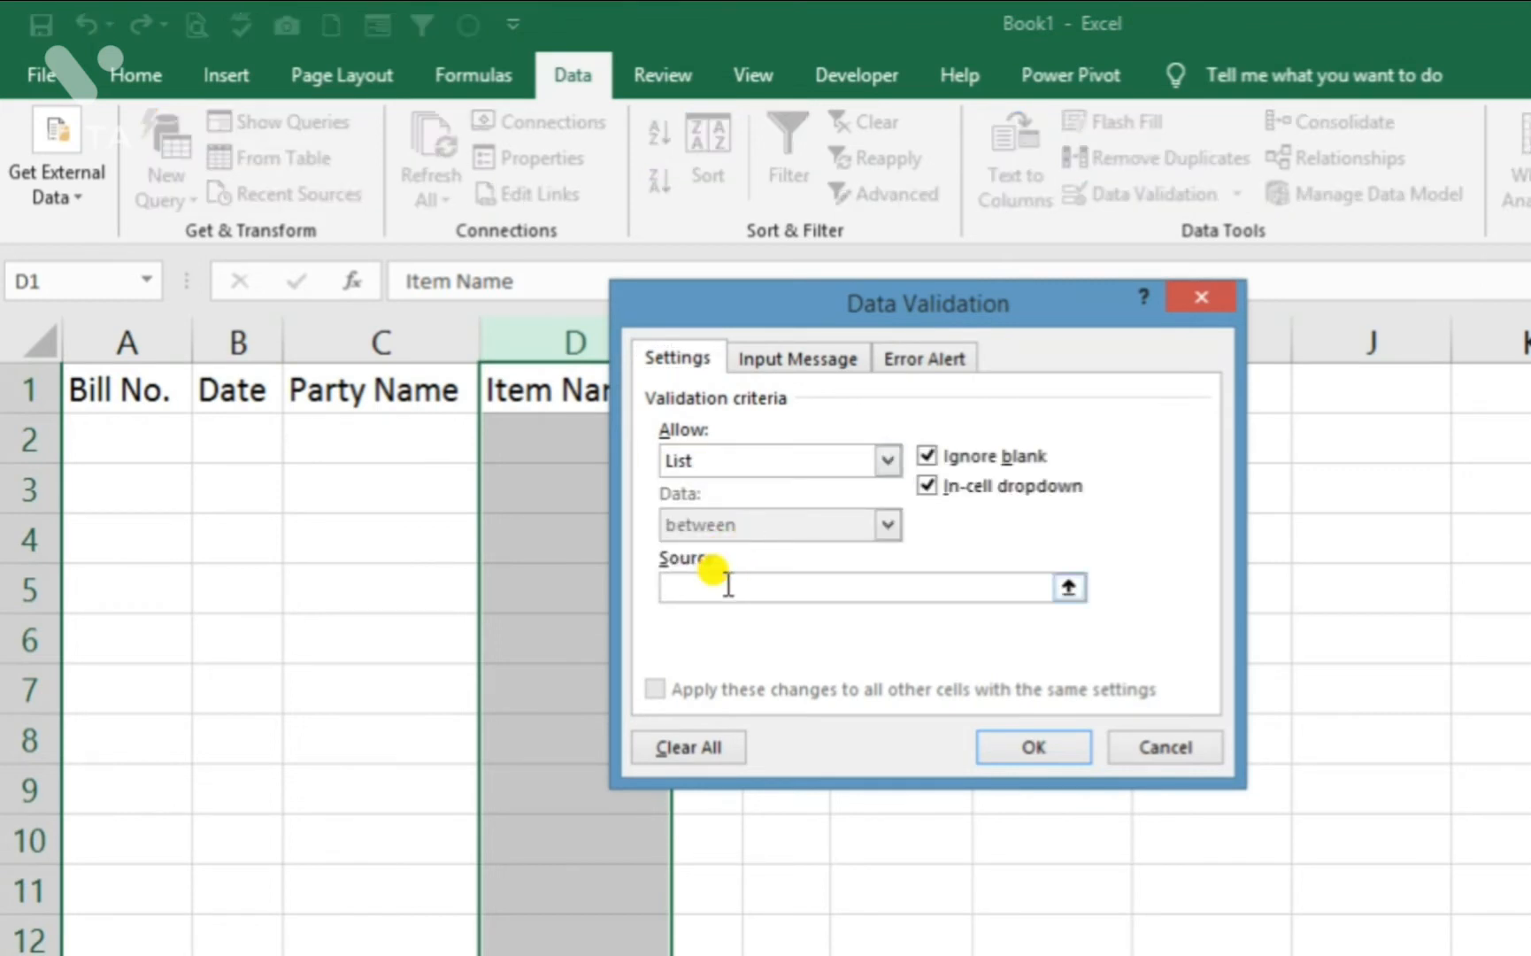
pyautogui.press('F3')
pyautogui.click(790, 488)
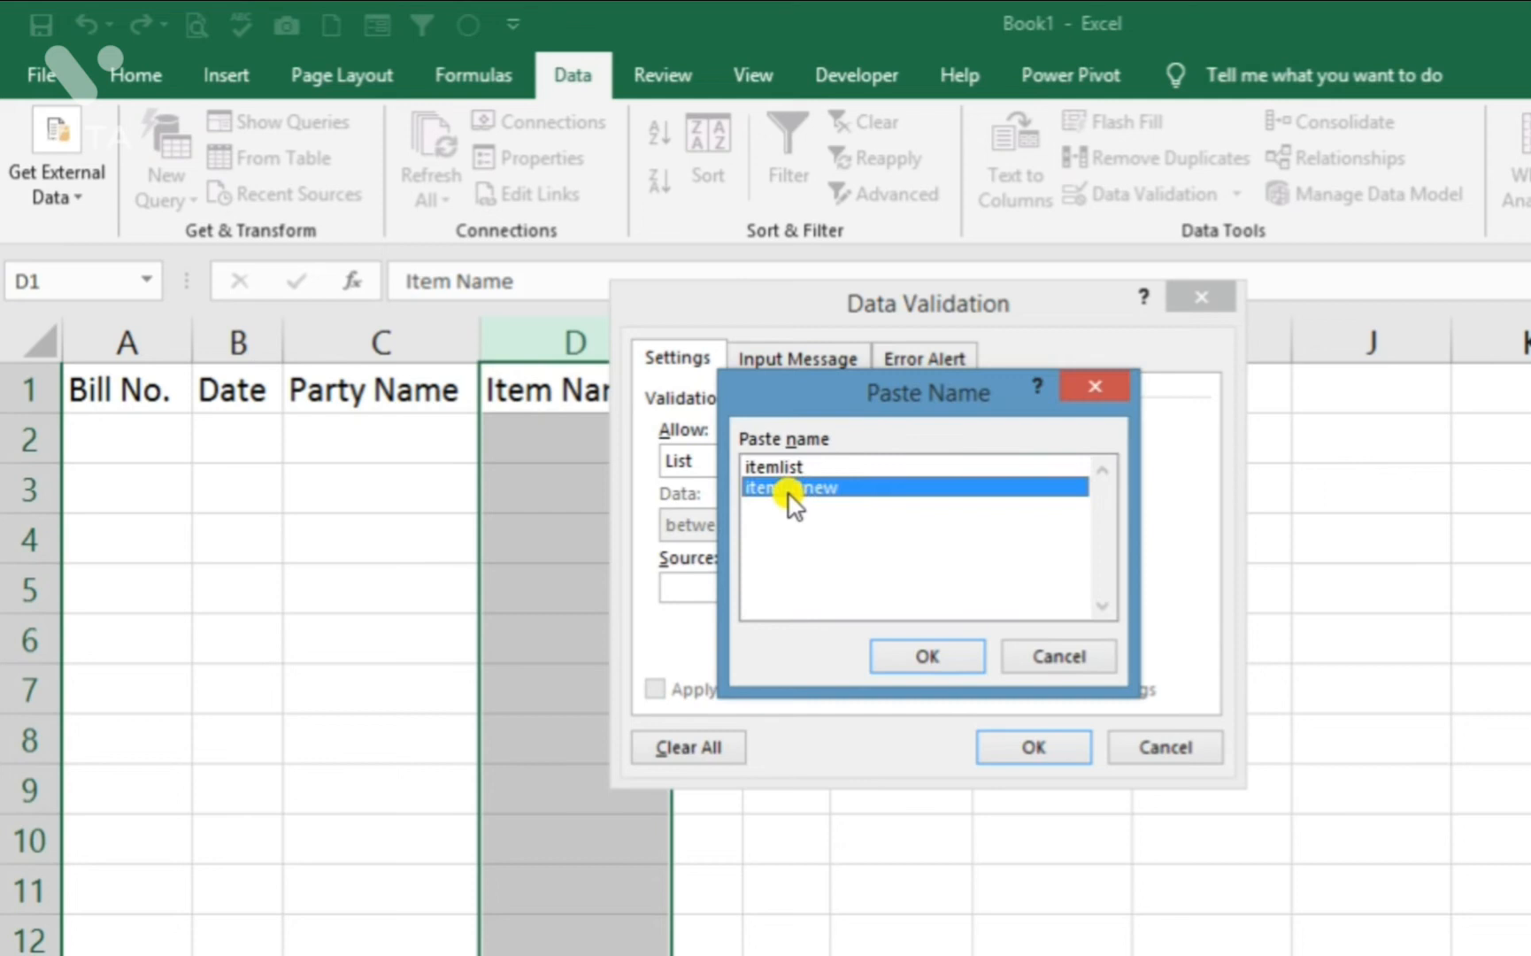
pyautogui.click(927, 659)
pyautogui.click(1027, 744)
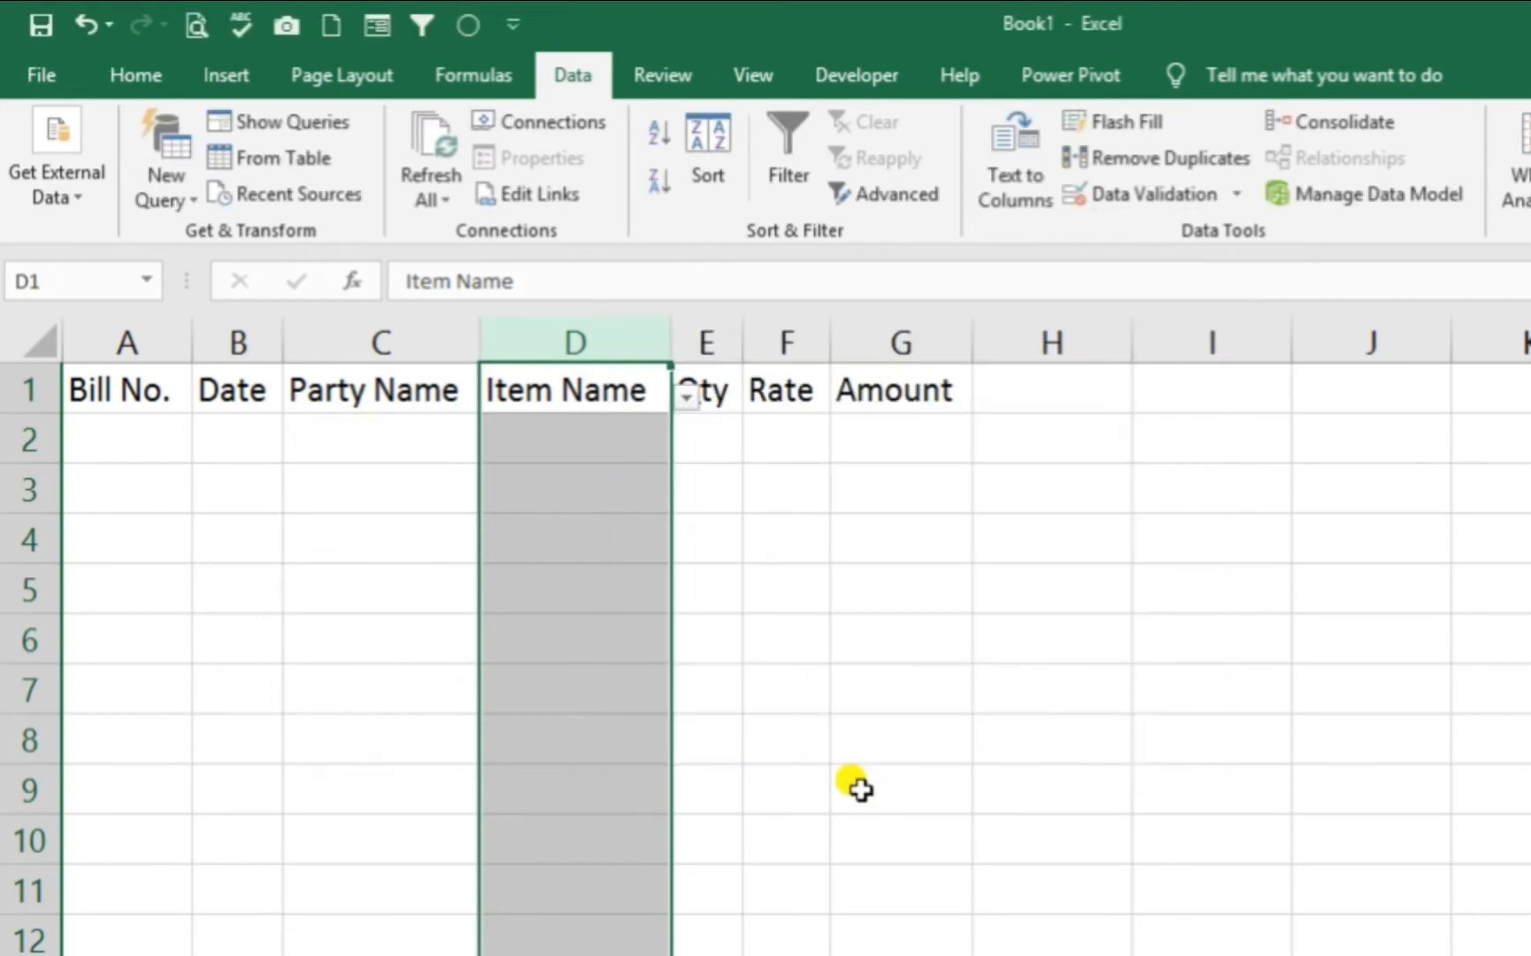
pyautogui.click(584, 518)
pyautogui.click(606, 449)
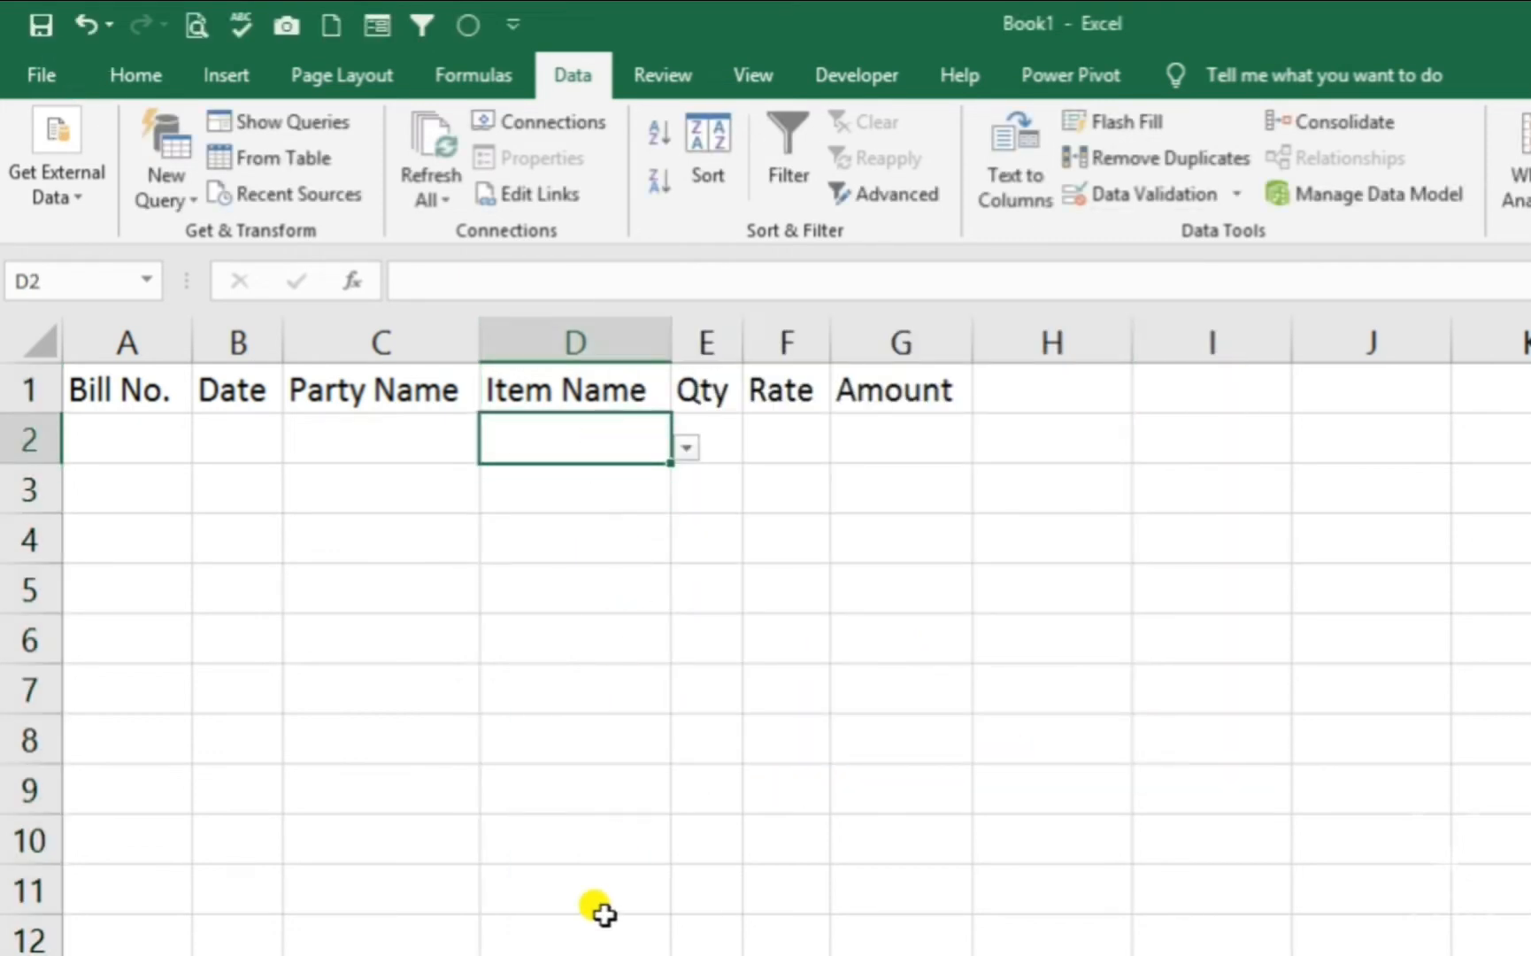
# - On the third transaction sheet, restrict the Item Name column D to a List sourced from the name itemlistnew
pyautogui.hotkey('ctrl', 'a')
pyautogui.scroll(1, 438, 522)
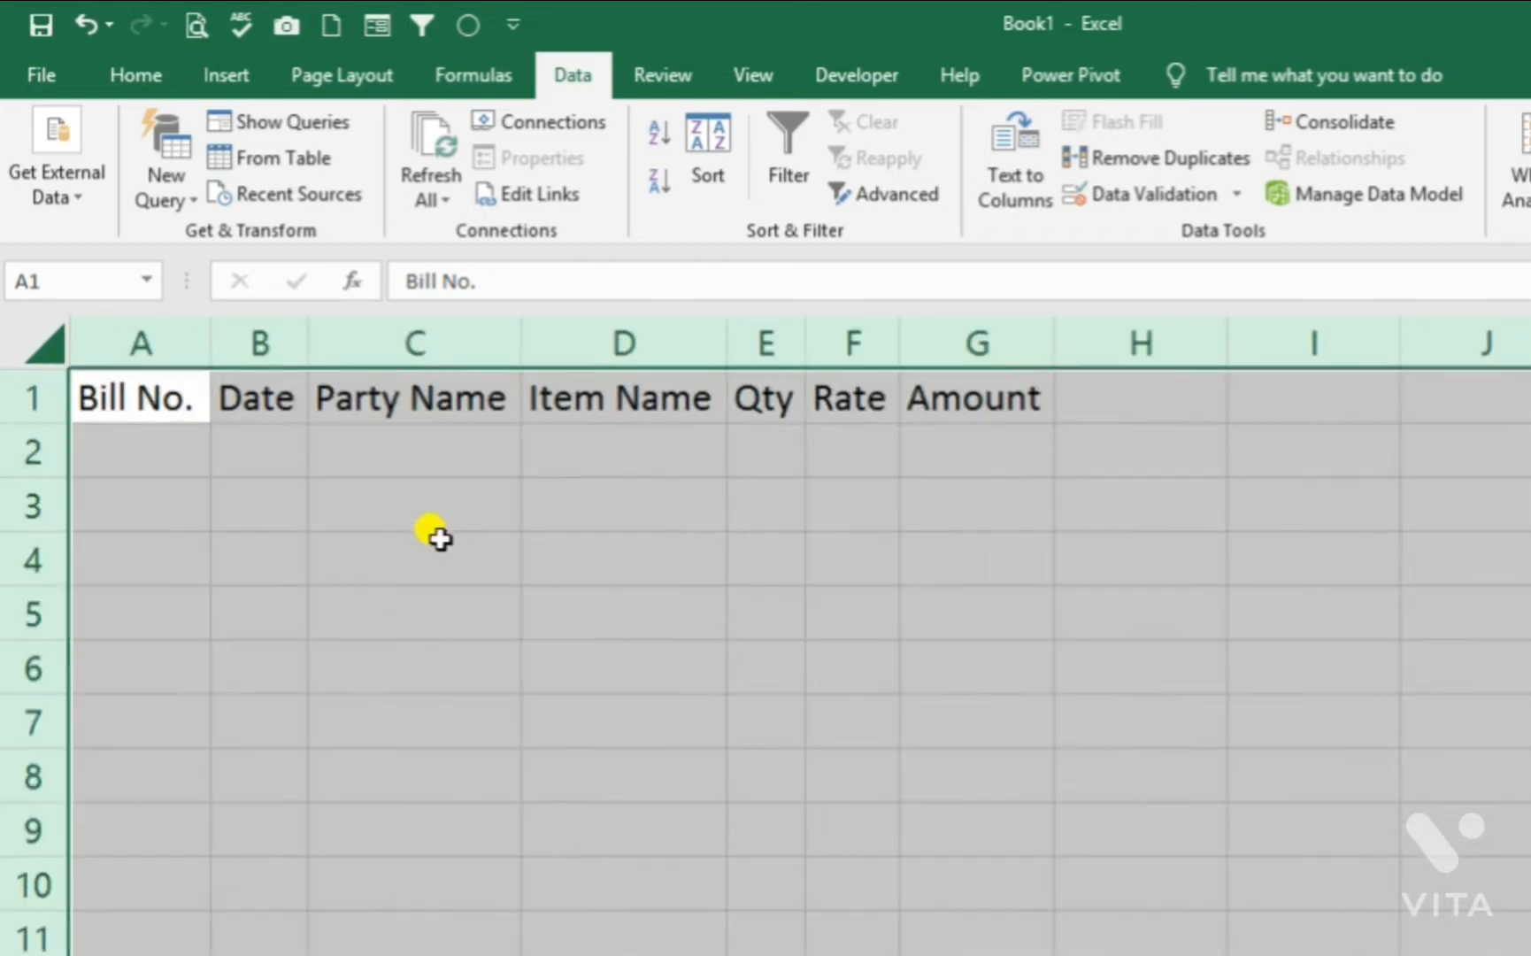
pyautogui.click(637, 338)
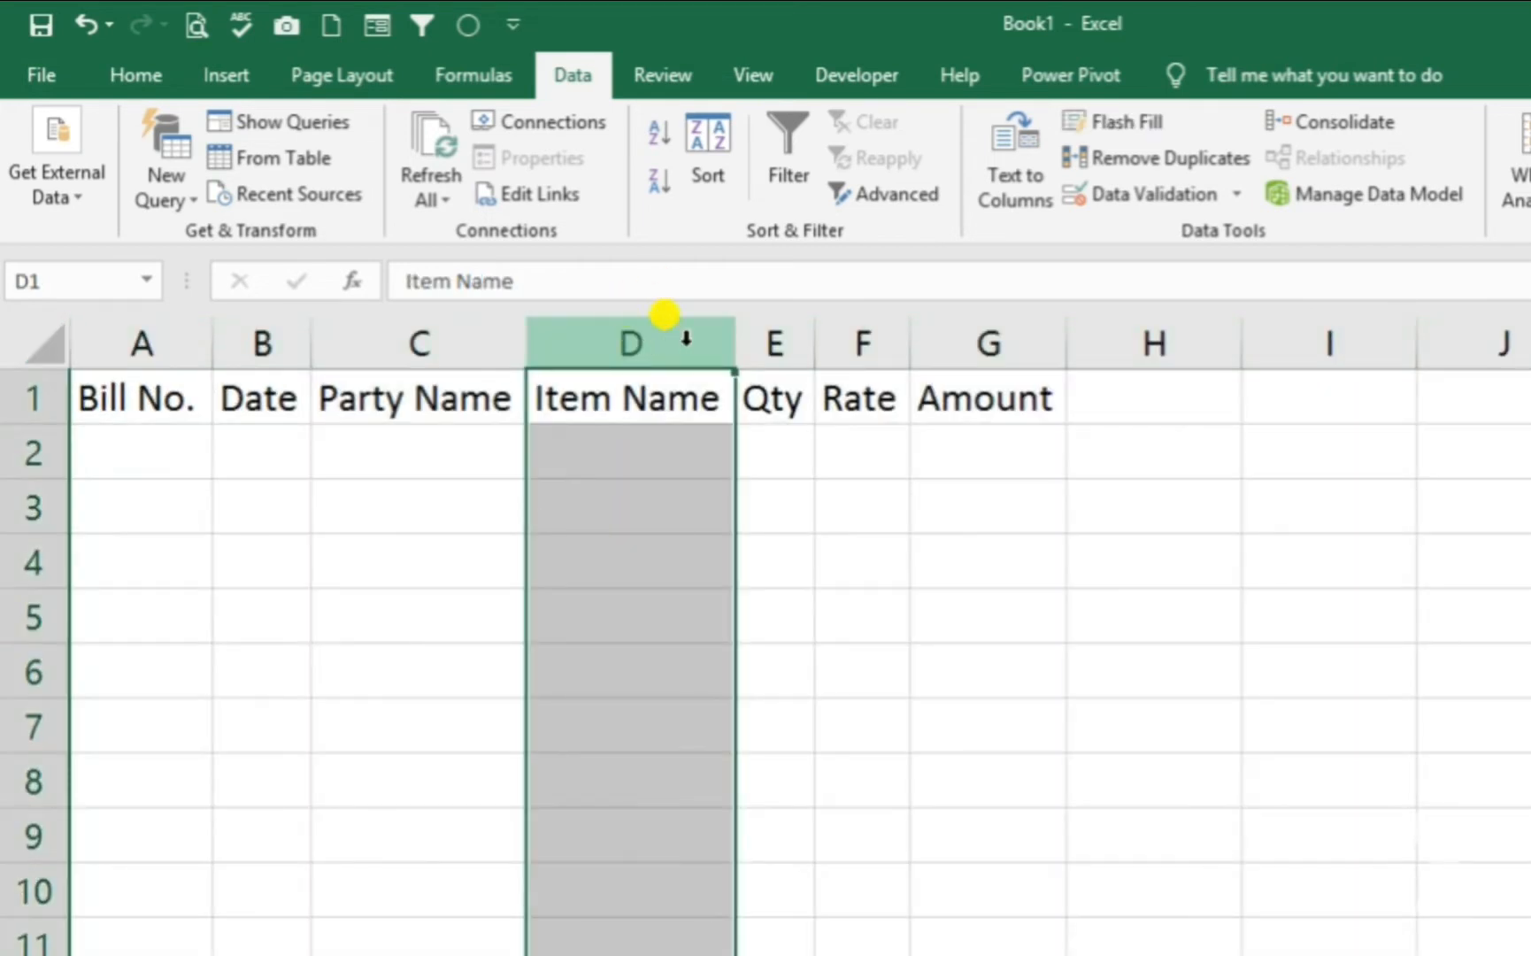
pyautogui.click(1147, 197)
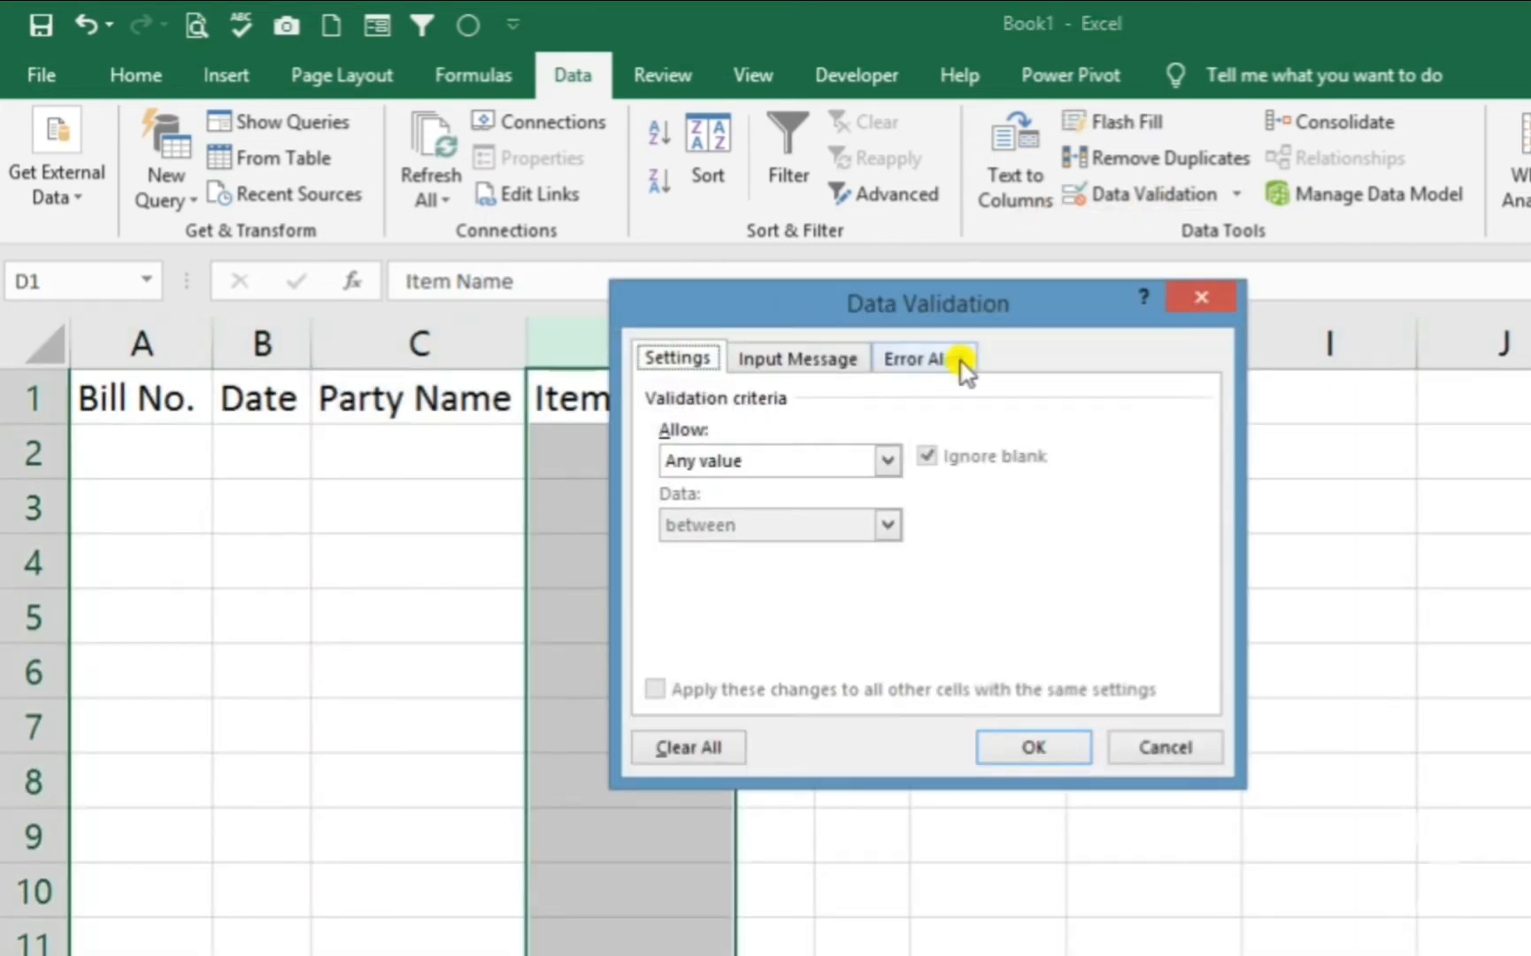
pyautogui.click(885, 460)
pyautogui.click(767, 549)
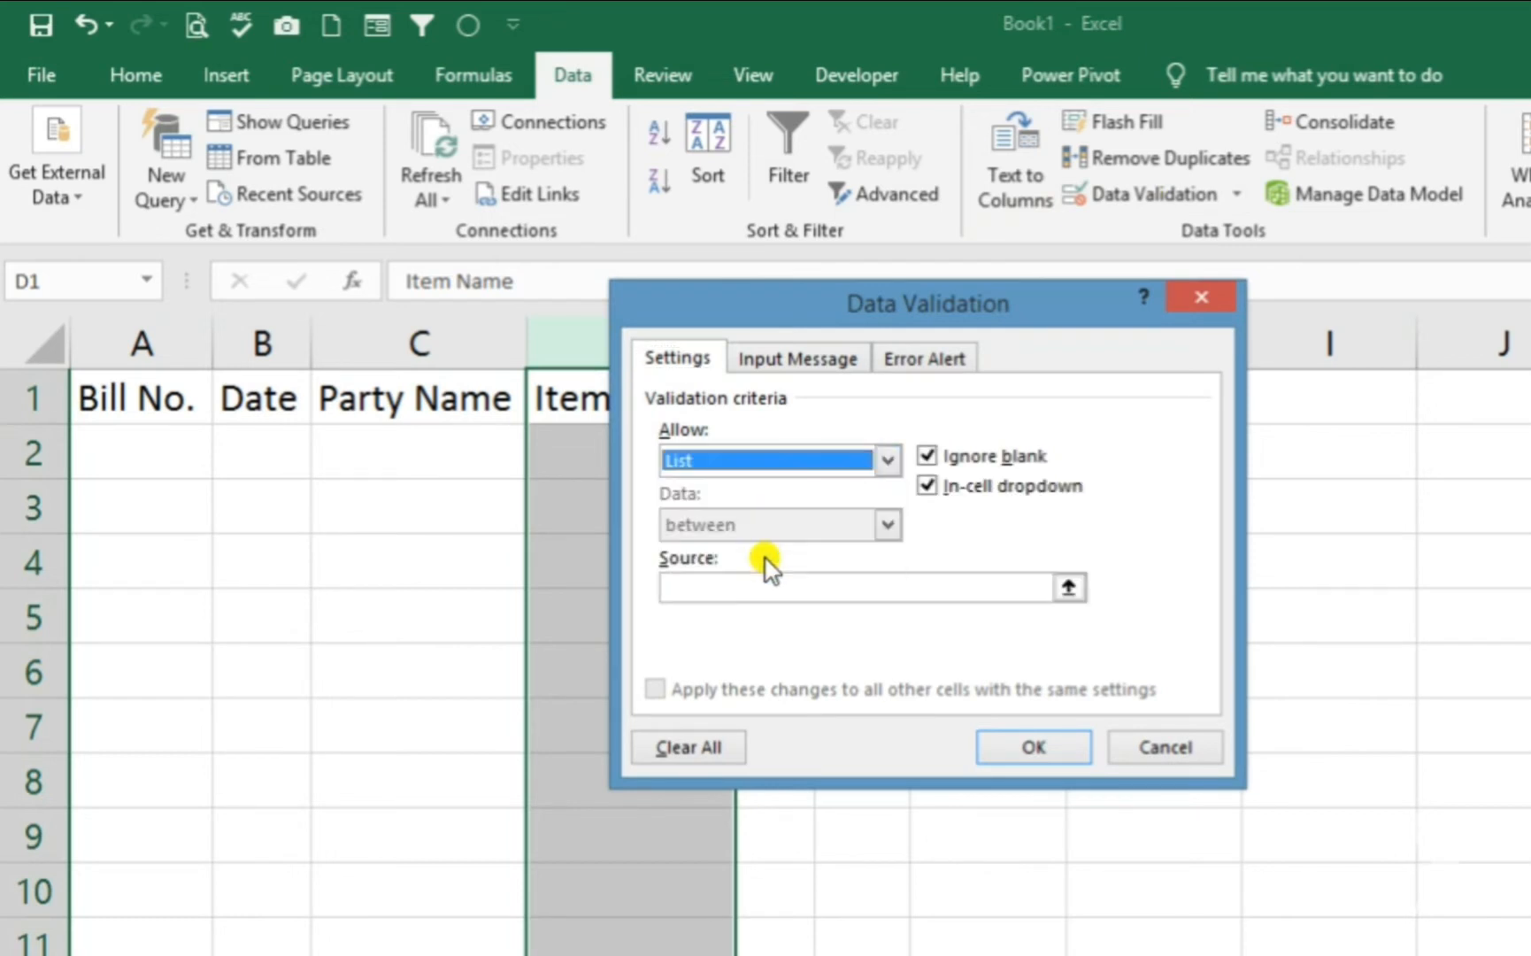
pyautogui.click(767, 586)
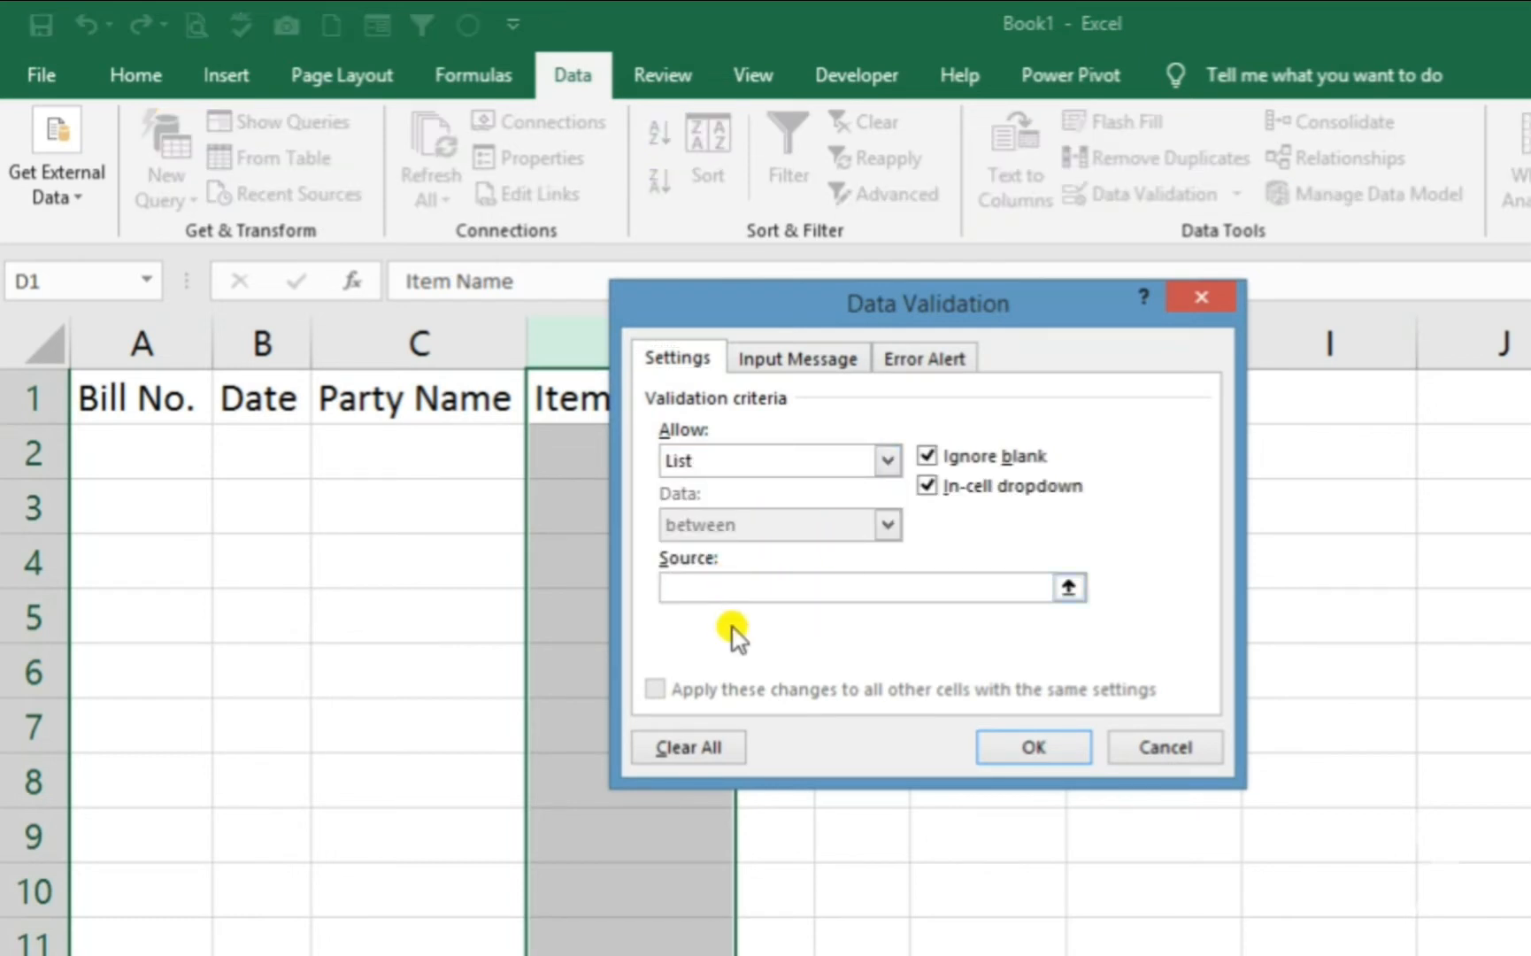
pyautogui.press('F3')
pyautogui.click(795, 487)
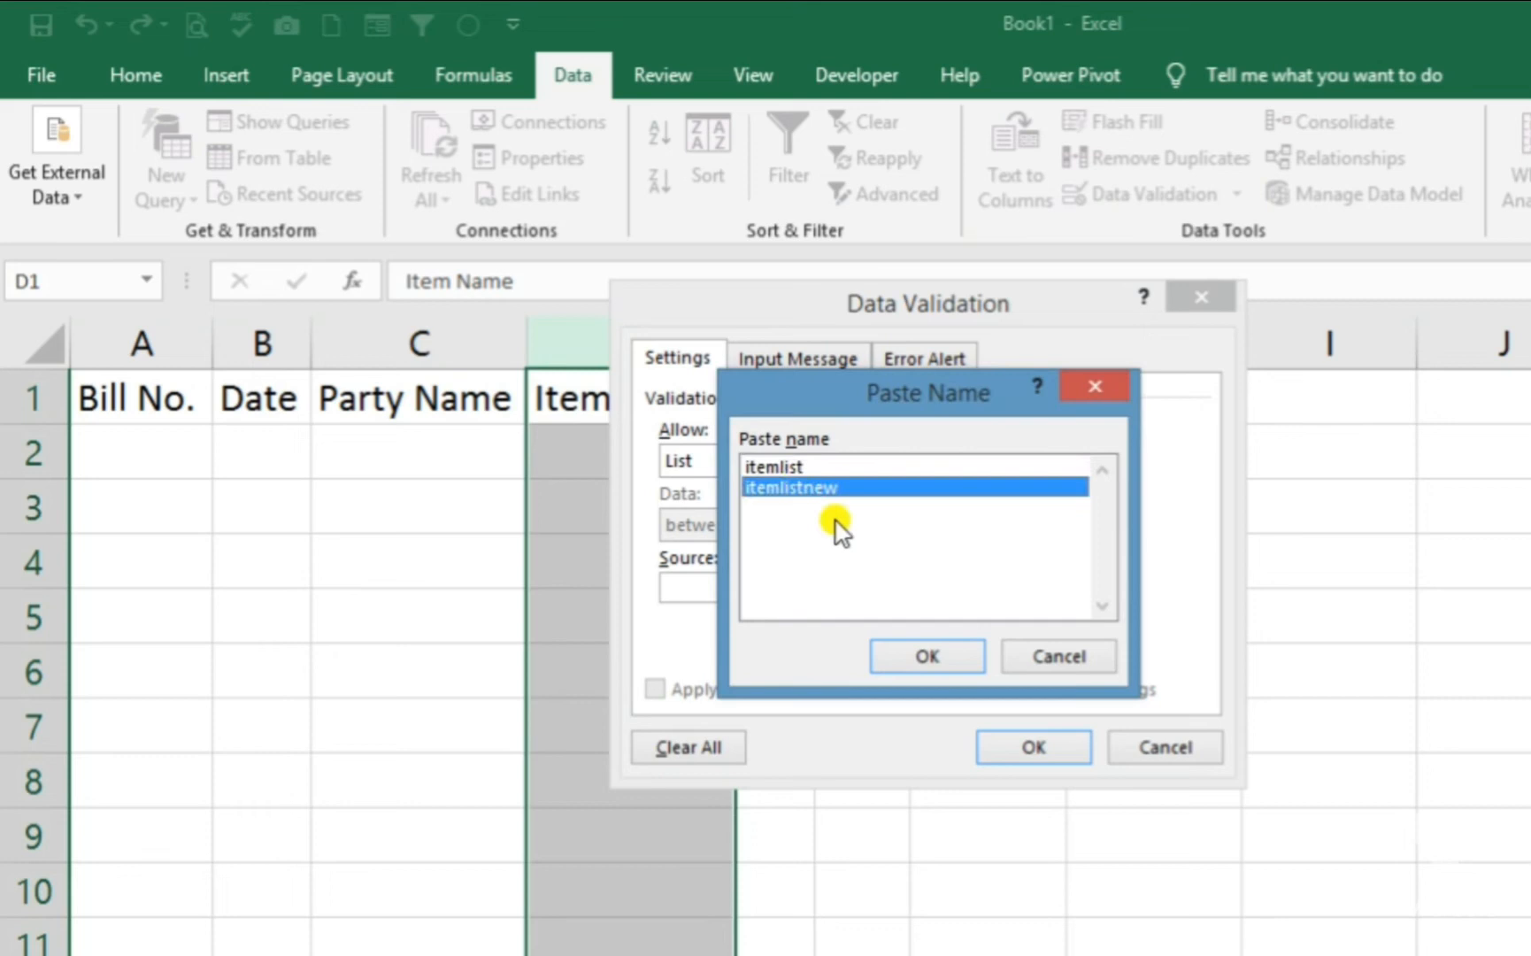
pyautogui.click(915, 657)
pyautogui.click(1015, 746)
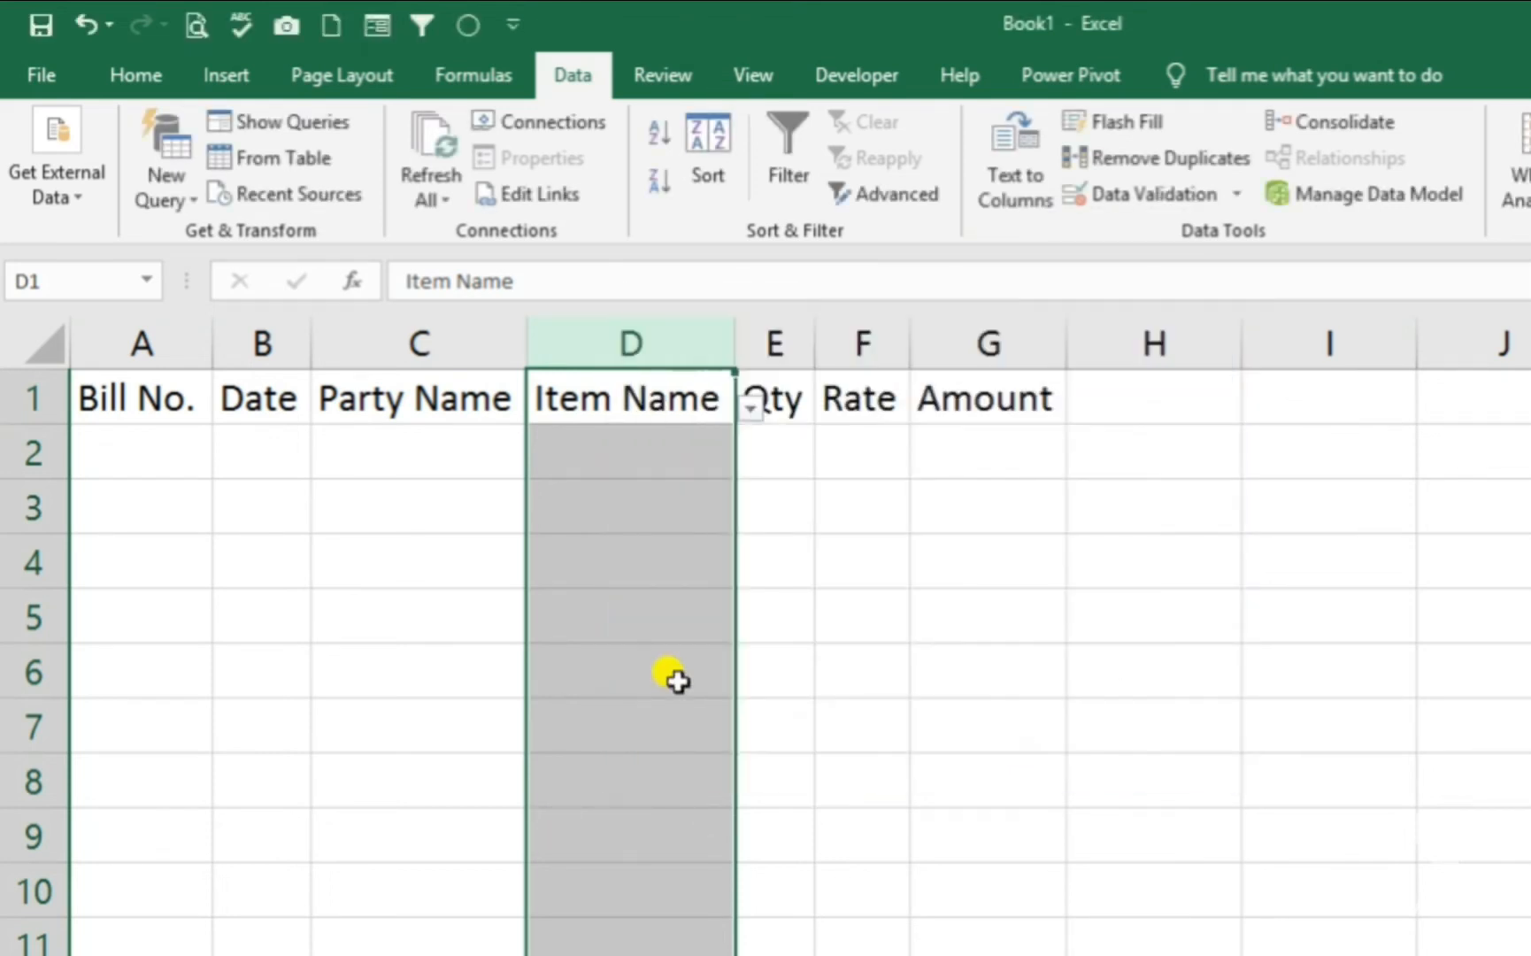
pyautogui.click(676, 679)
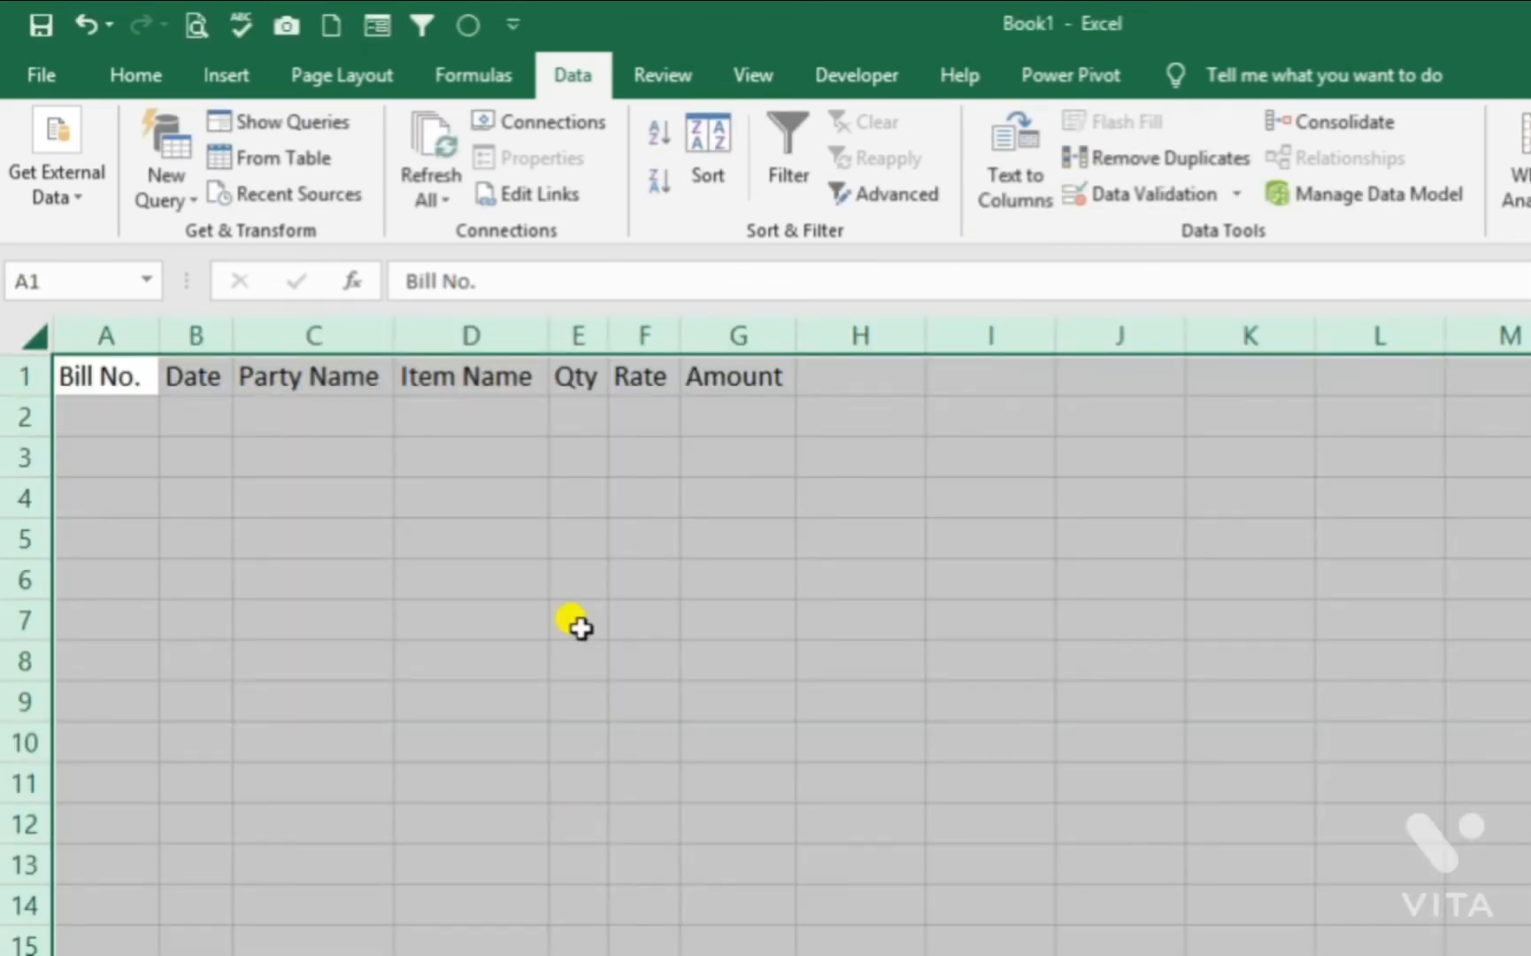
# - On the fourth transaction sheet, give the Item Name column D List data validation sourced from itemlistnew and select D2
pyautogui.click(580, 500)
pyautogui.keyDown('ctrl'); pyautogui.scroll(2, 417, 540); pyautogui.keyUp('ctrl')
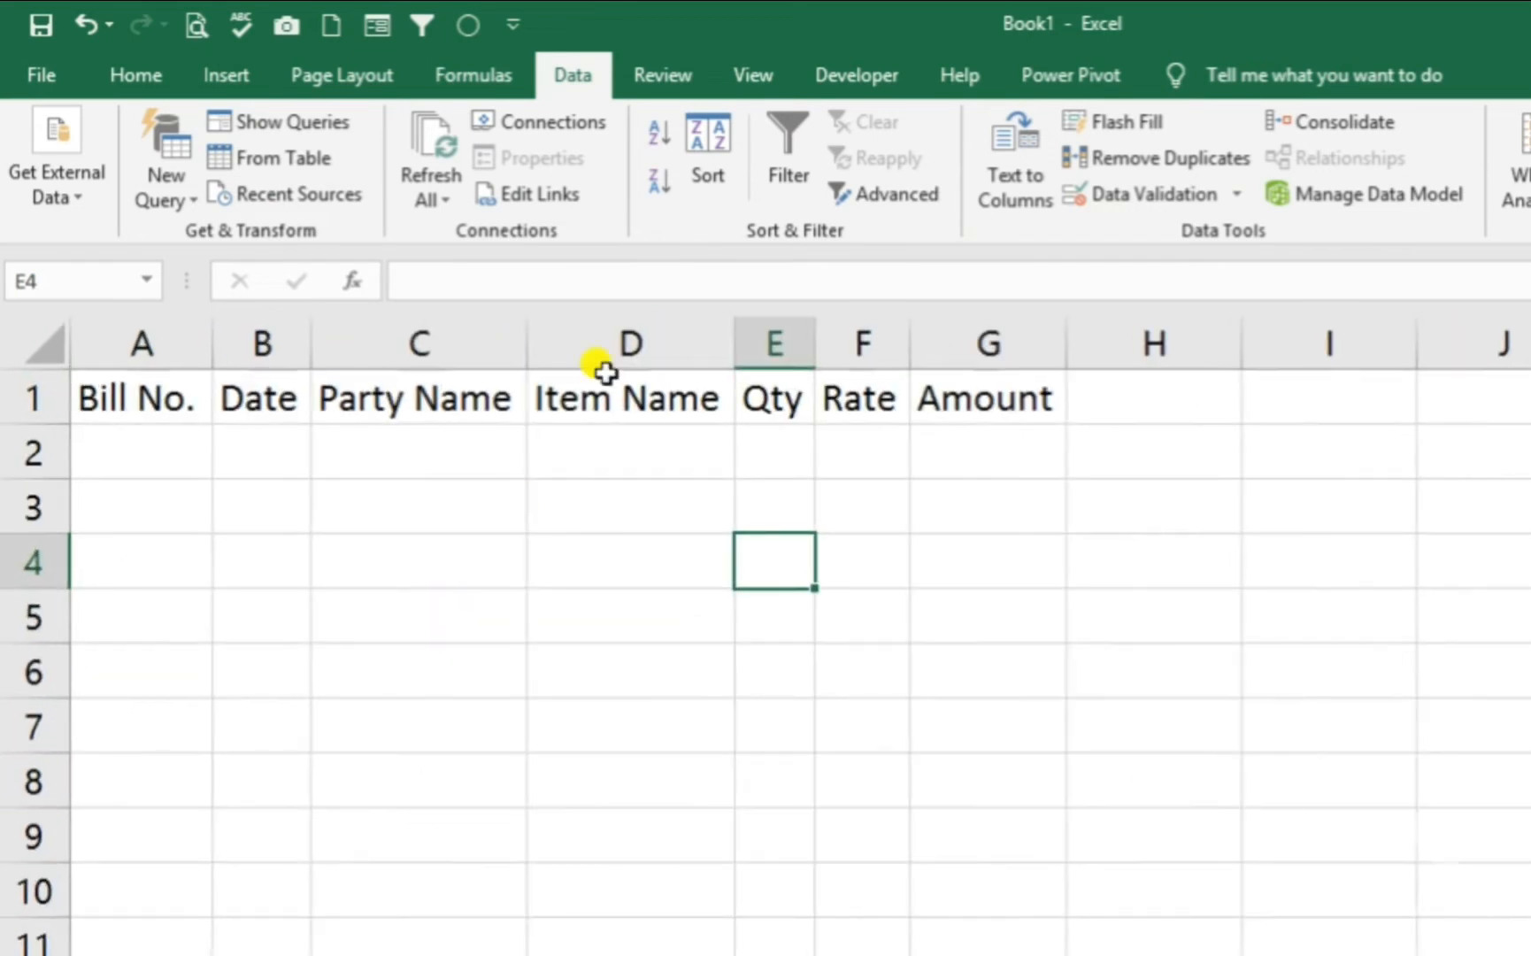
pyautogui.click(600, 344)
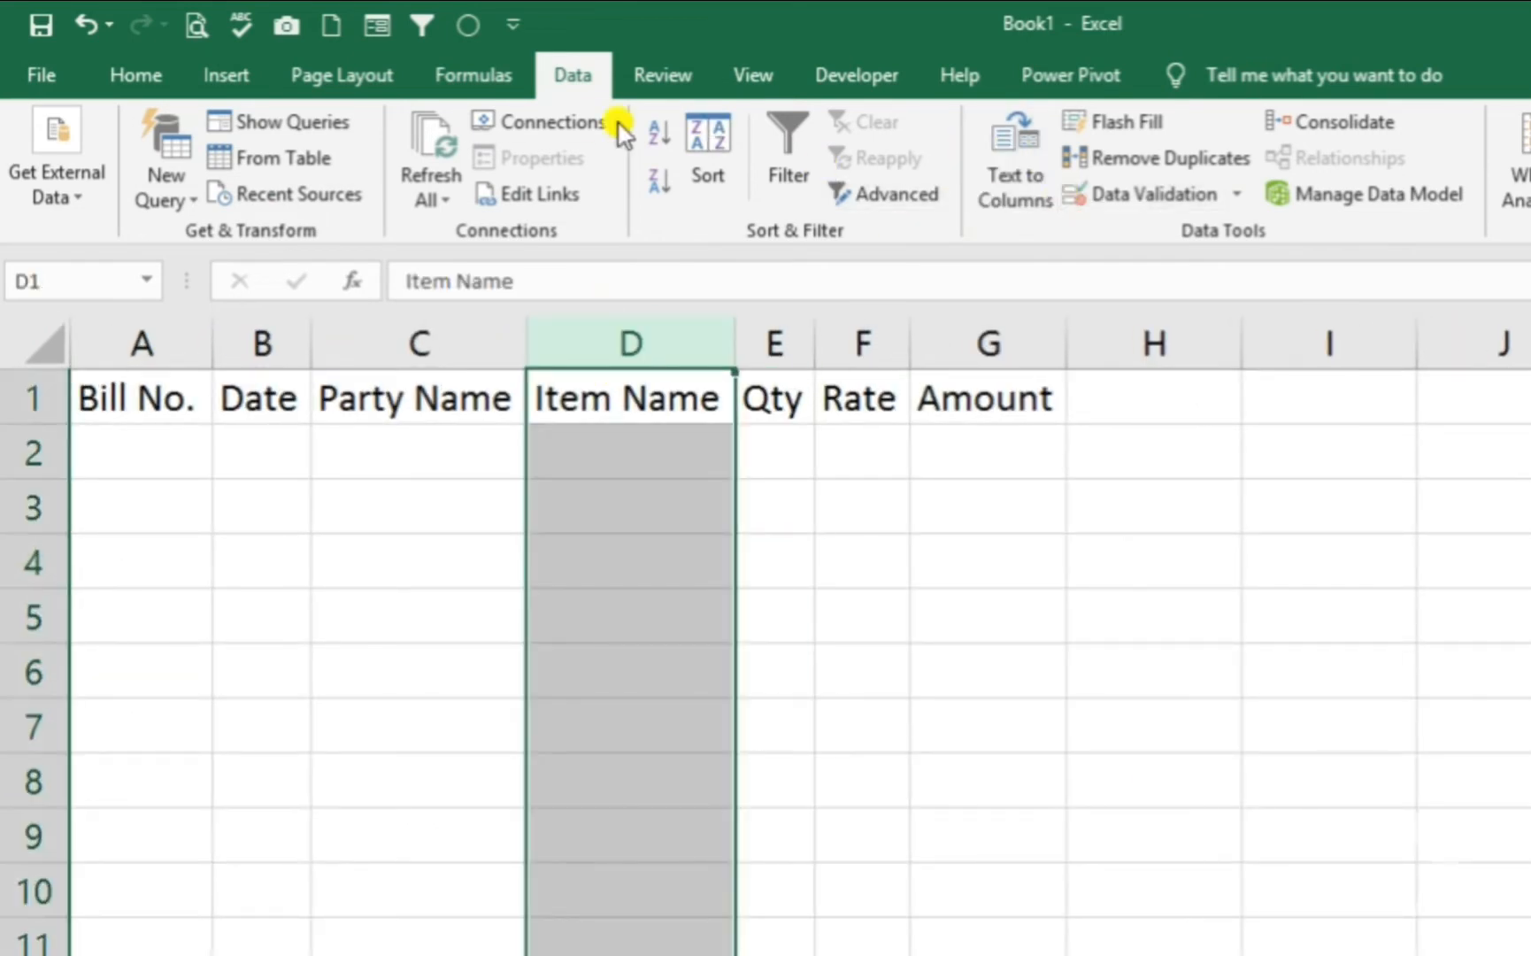
pyautogui.click(1138, 193)
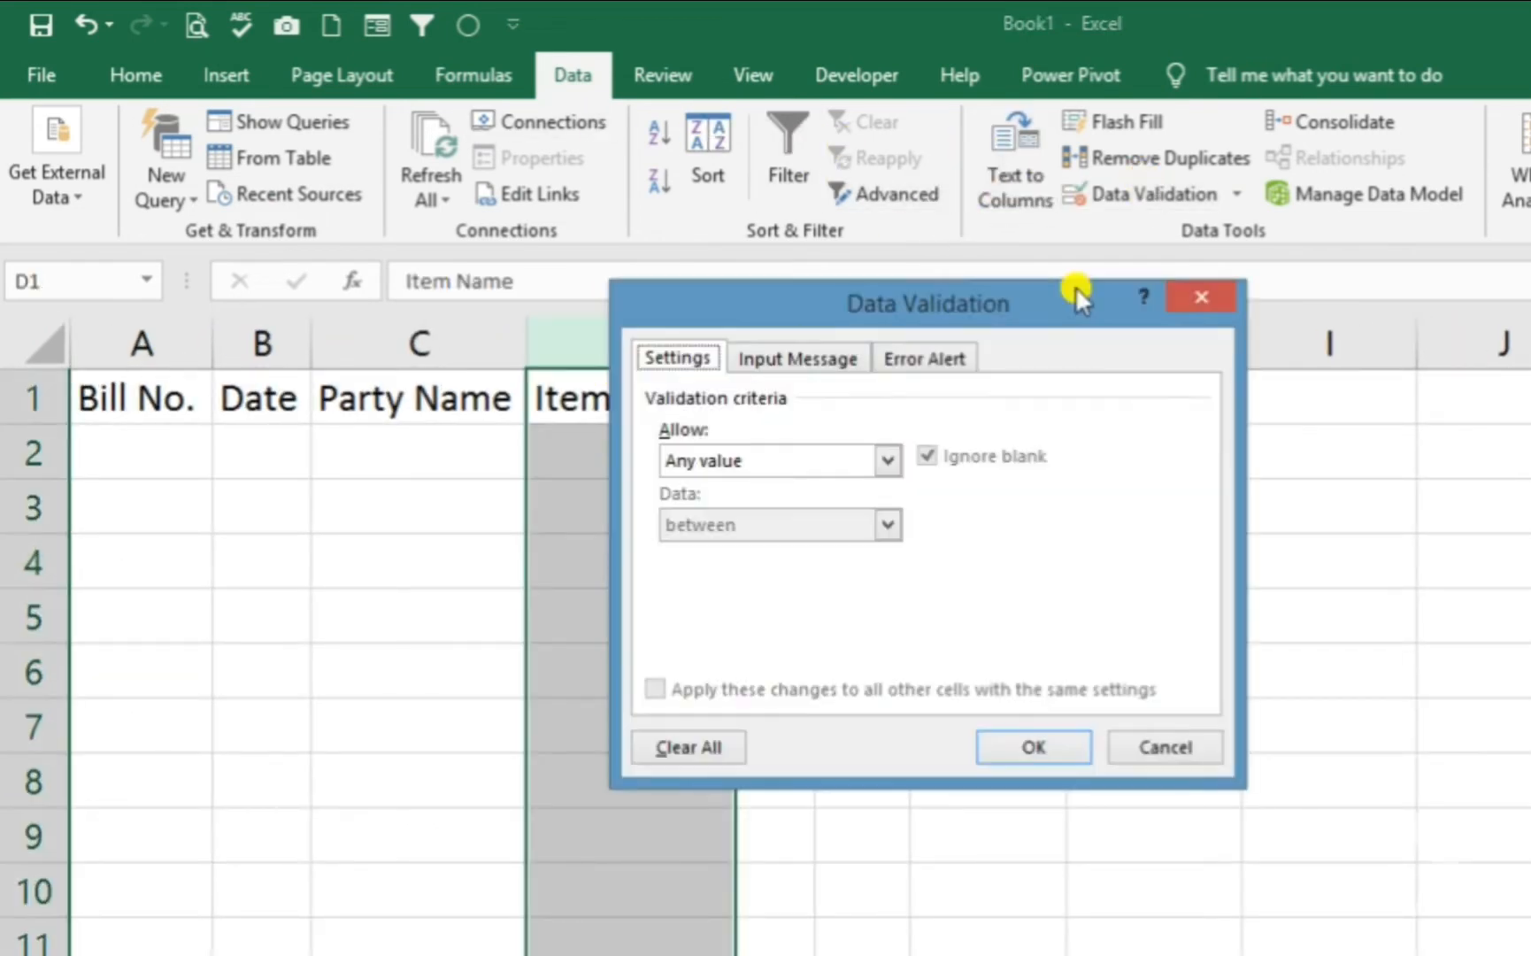
pyautogui.click(887, 460)
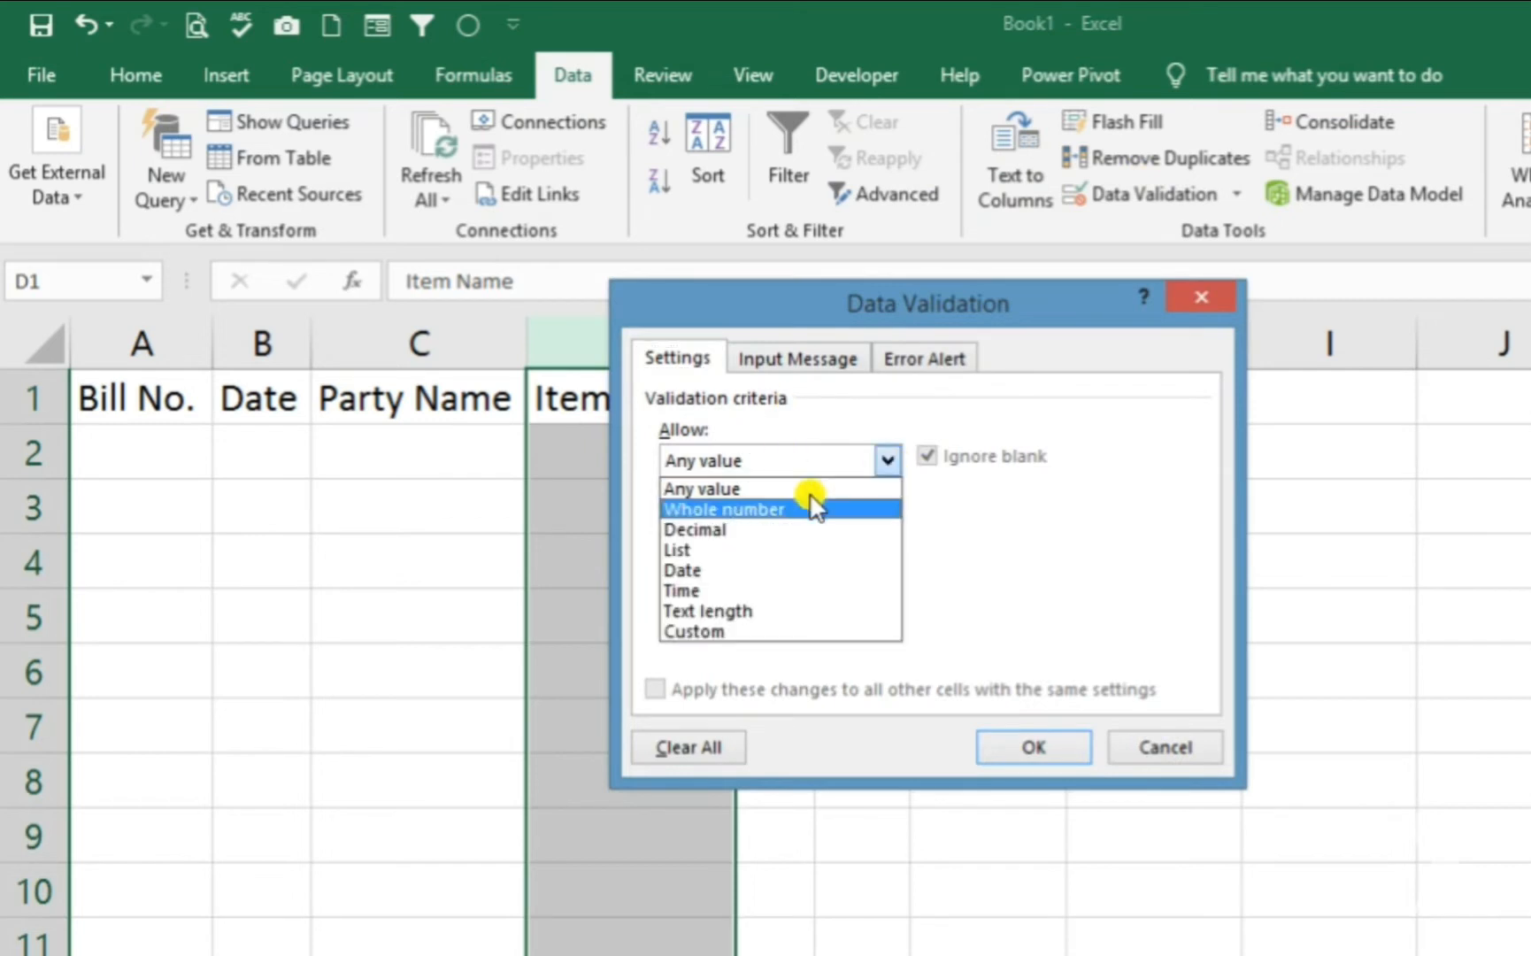
pyautogui.click(740, 550)
pyautogui.click(776, 586)
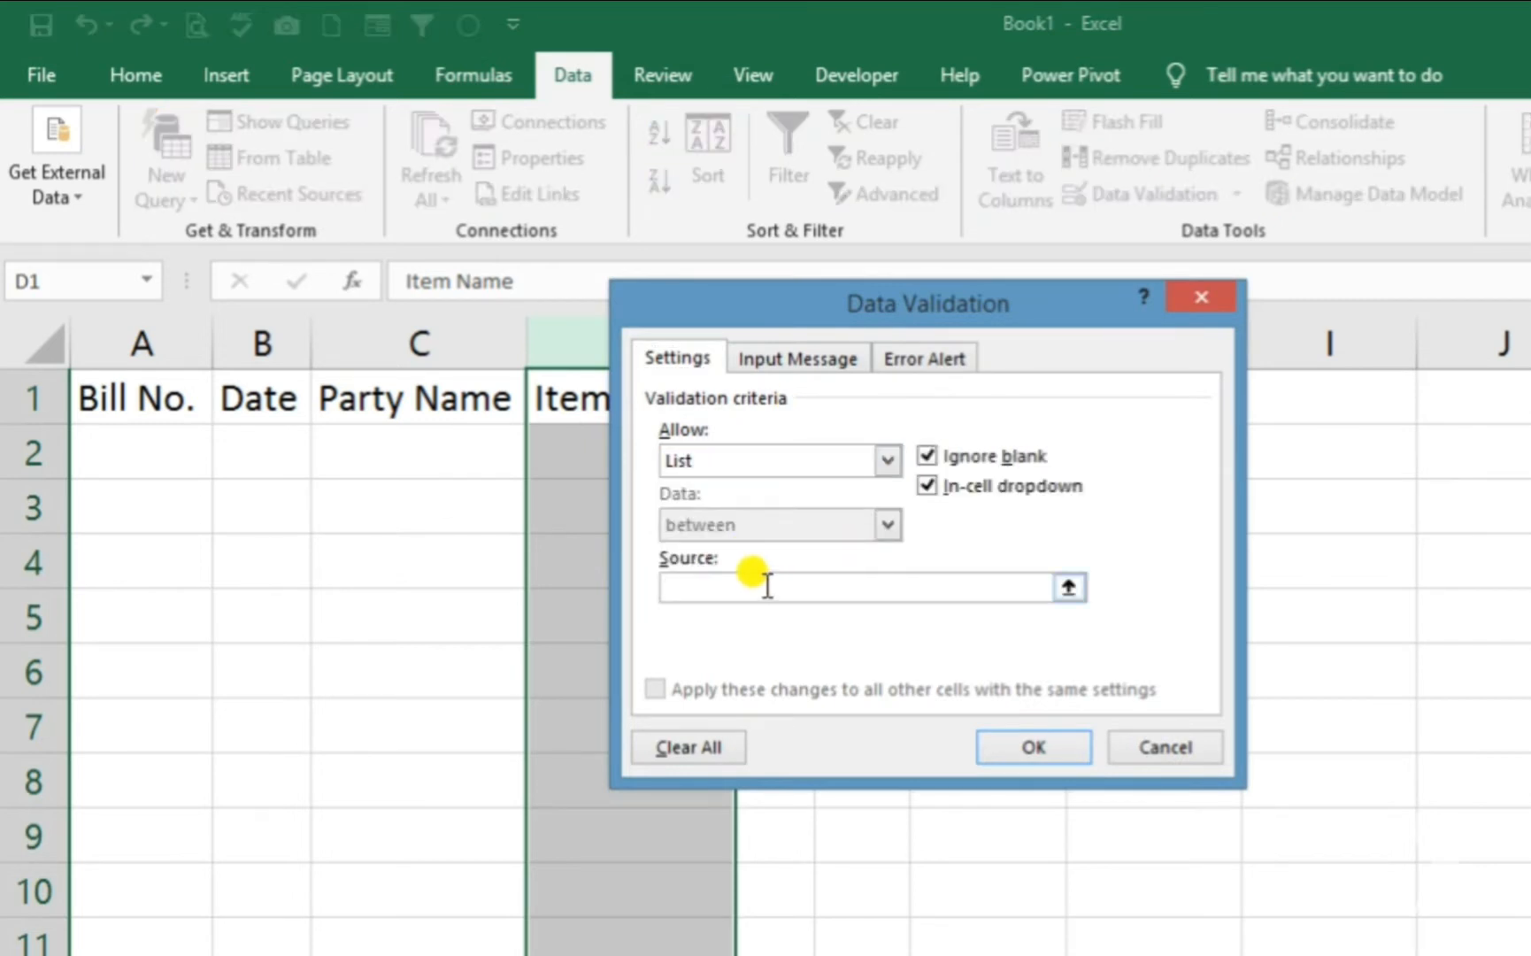
pyautogui.press('F3')
pyautogui.click(796, 488)
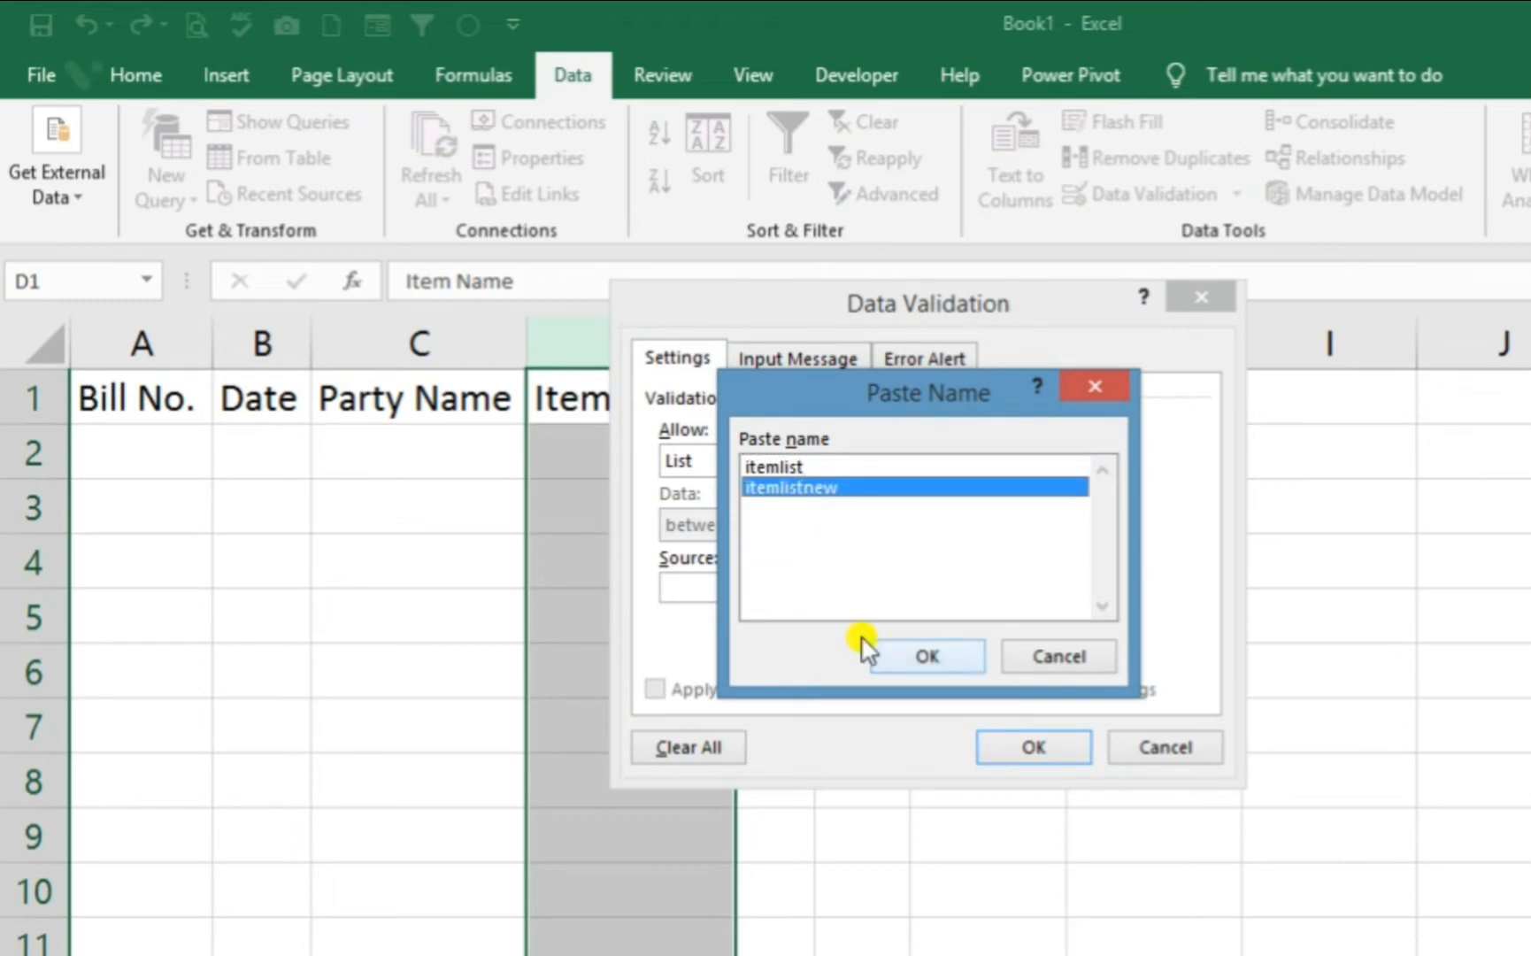
pyautogui.click(918, 657)
pyautogui.click(991, 742)
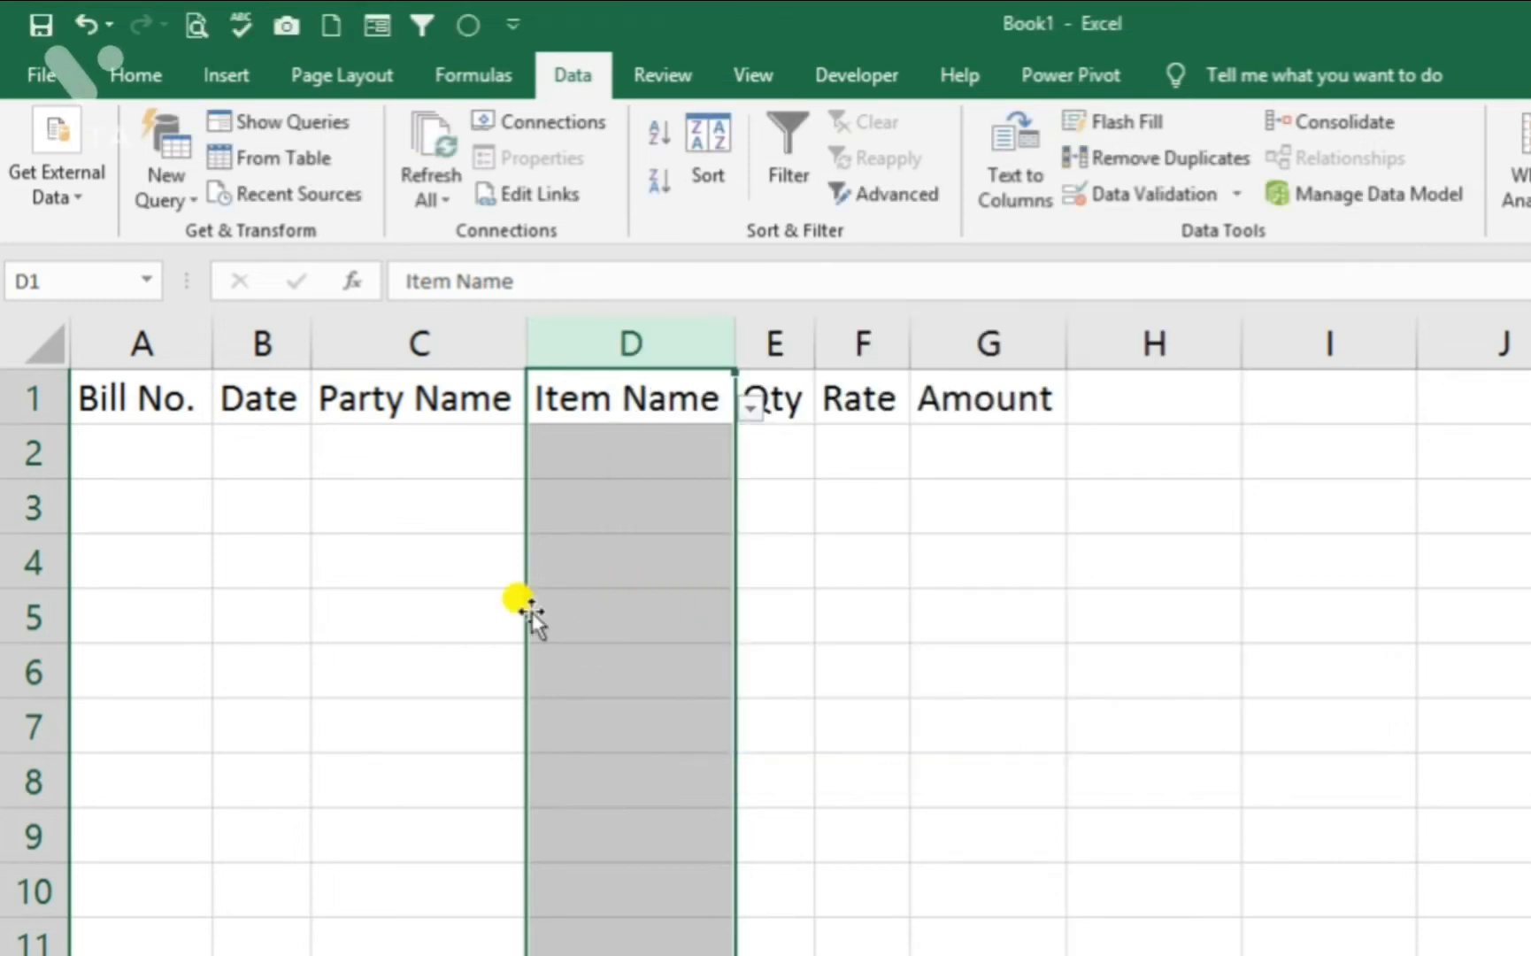
pyautogui.click(619, 574)
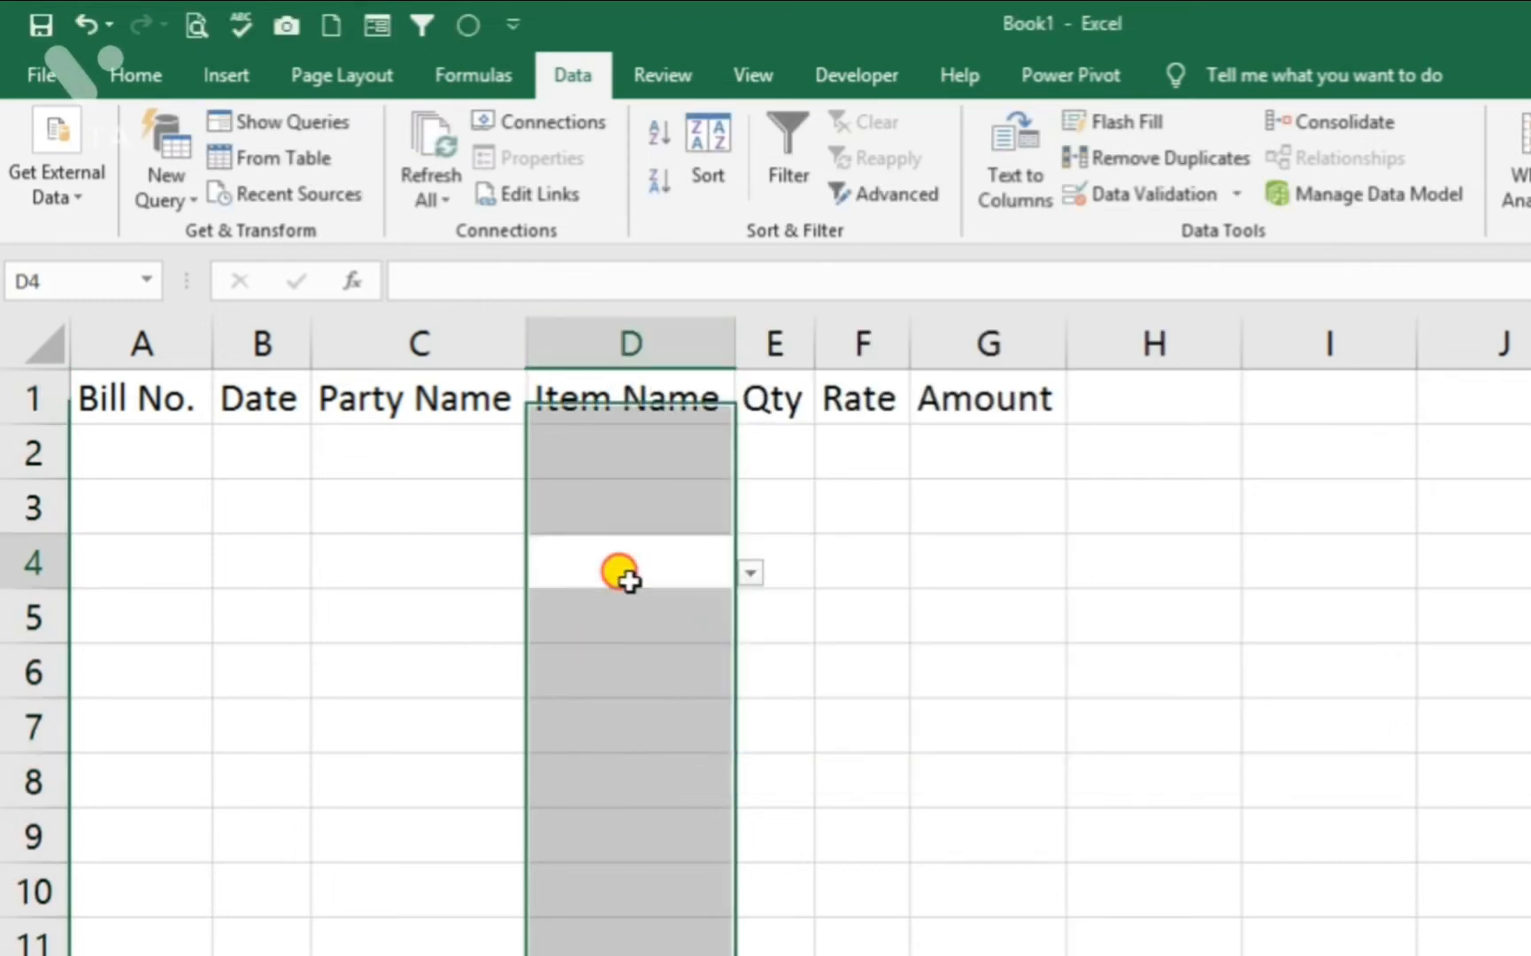
pyautogui.click(640, 465)
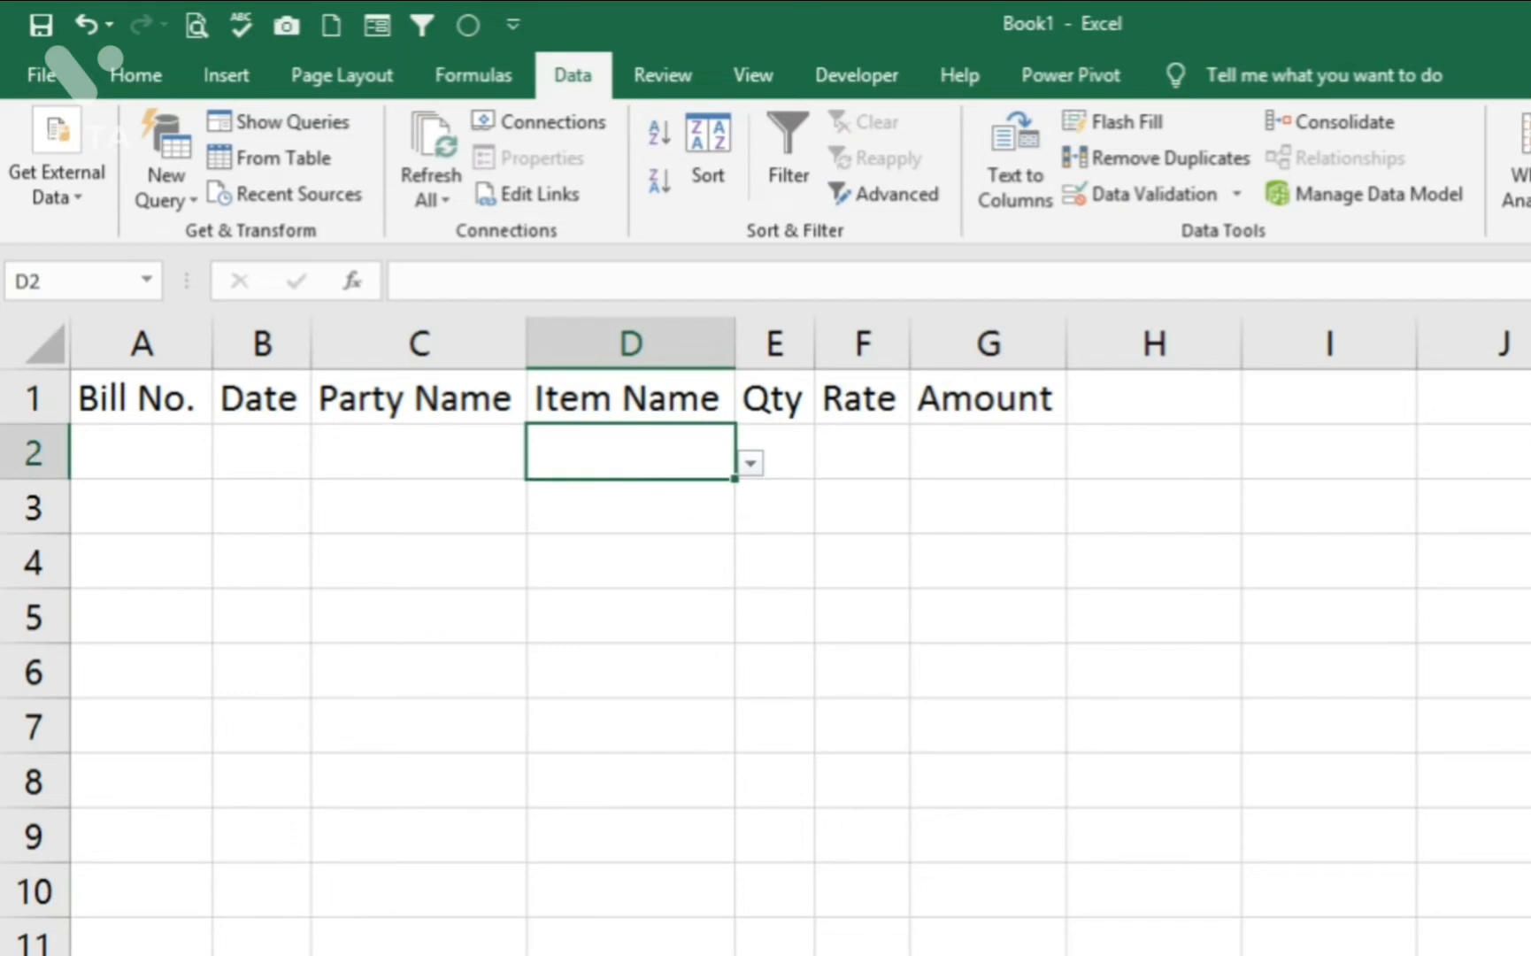
# - In row 2, enter 12 as the Bill No. and 06-08-2022 as the Date
pyautogui.scroll(-1, 766, 636)
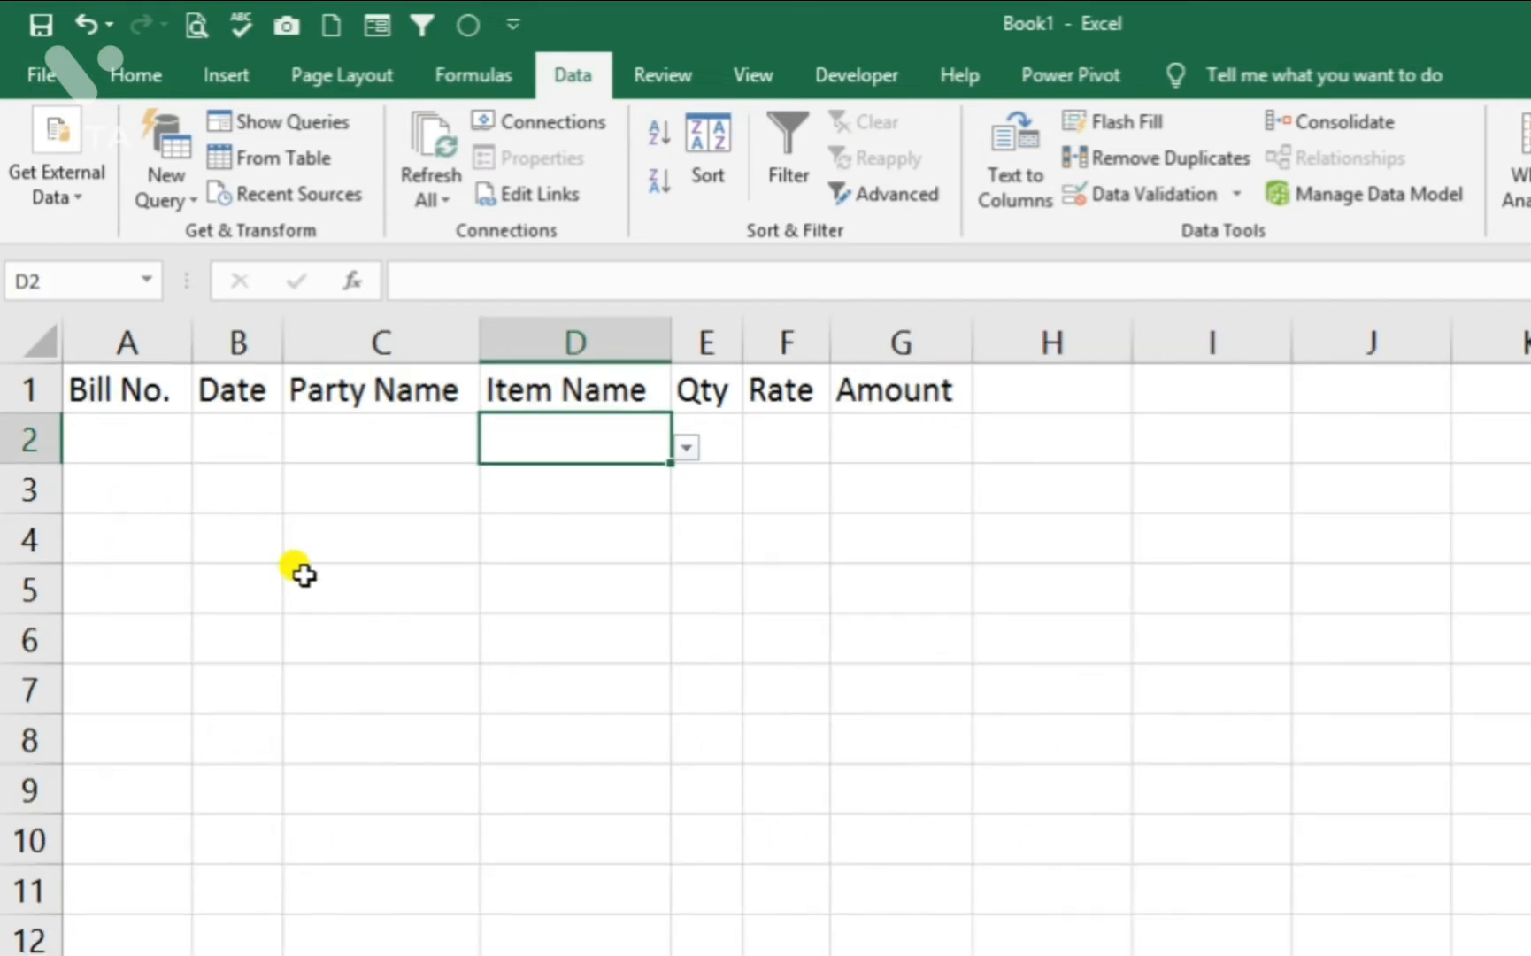
pyautogui.click(126, 439)
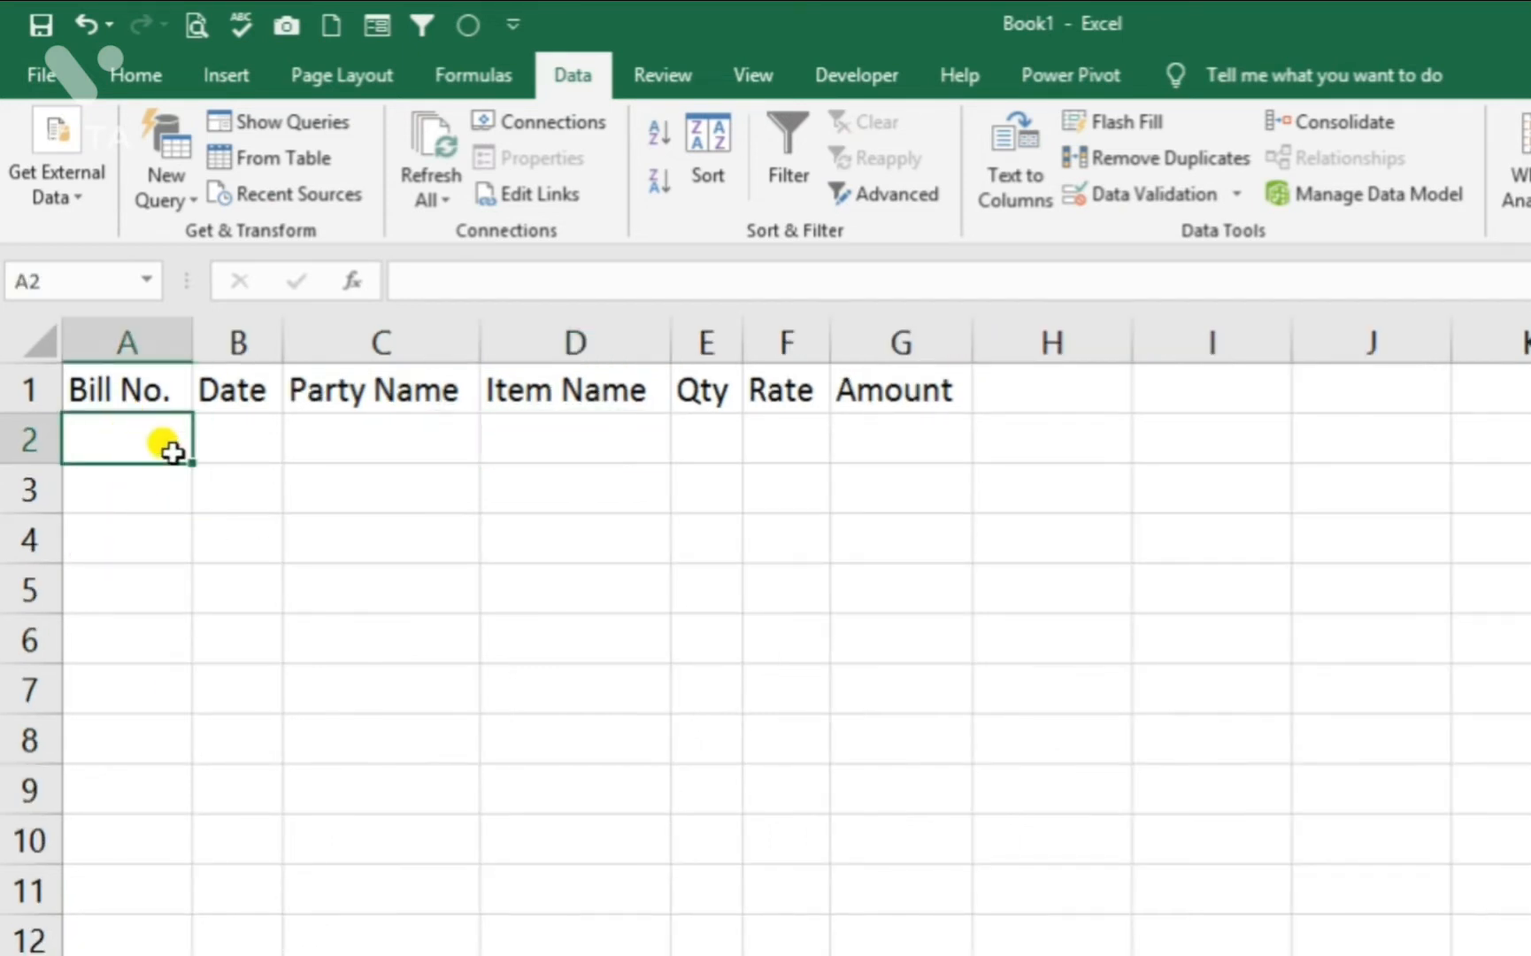
pyautogui.write('12')
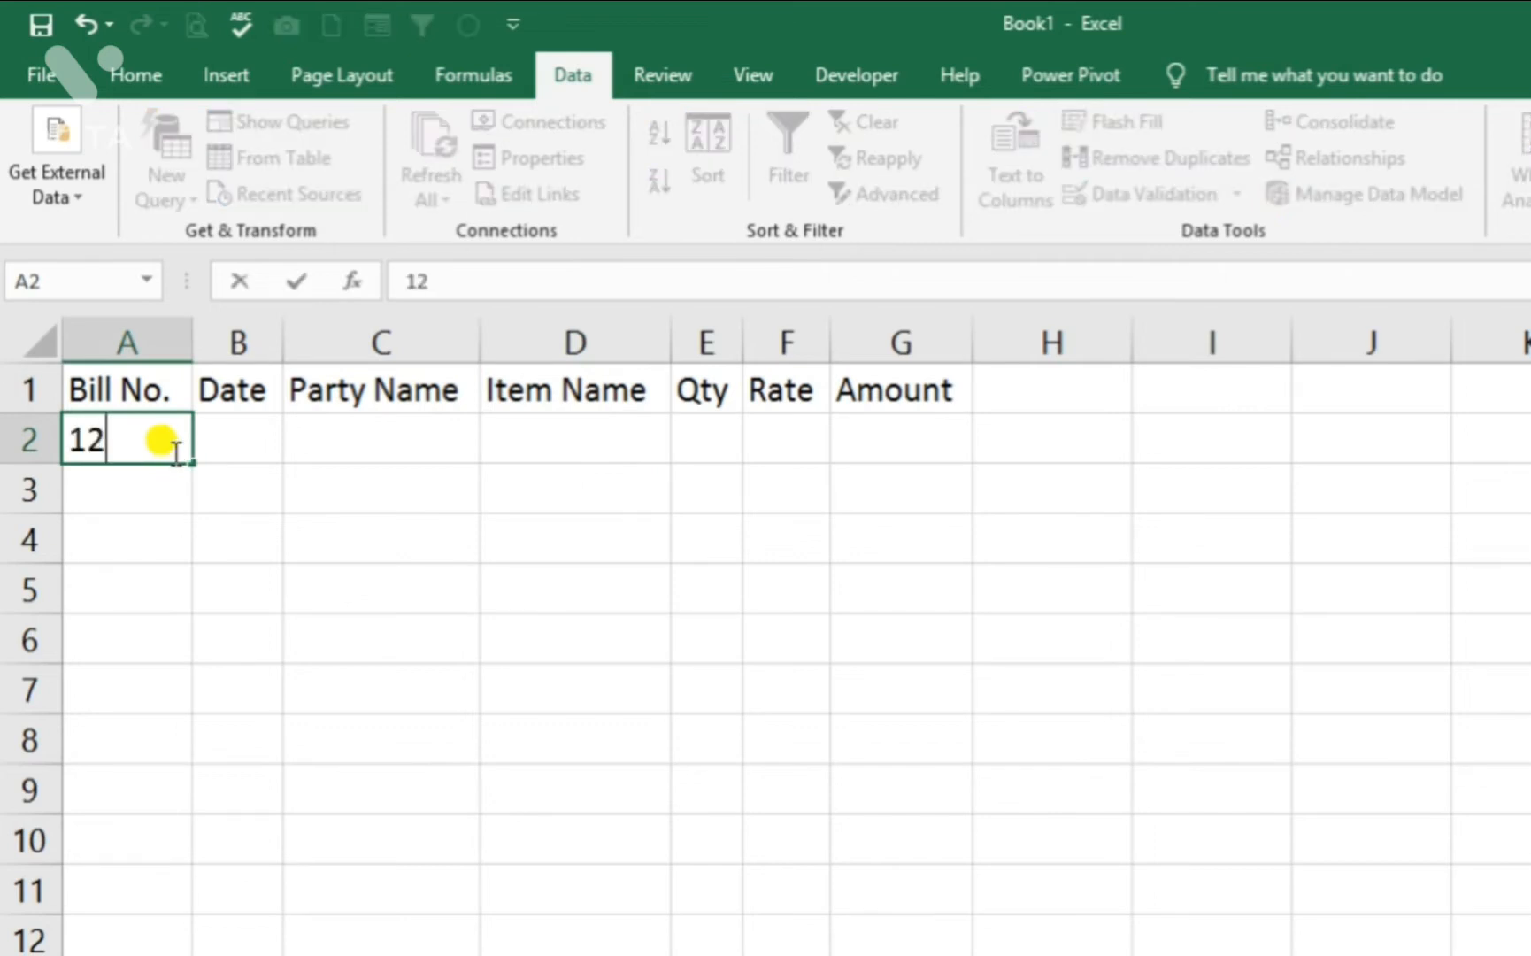
pyautogui.press('Tab')
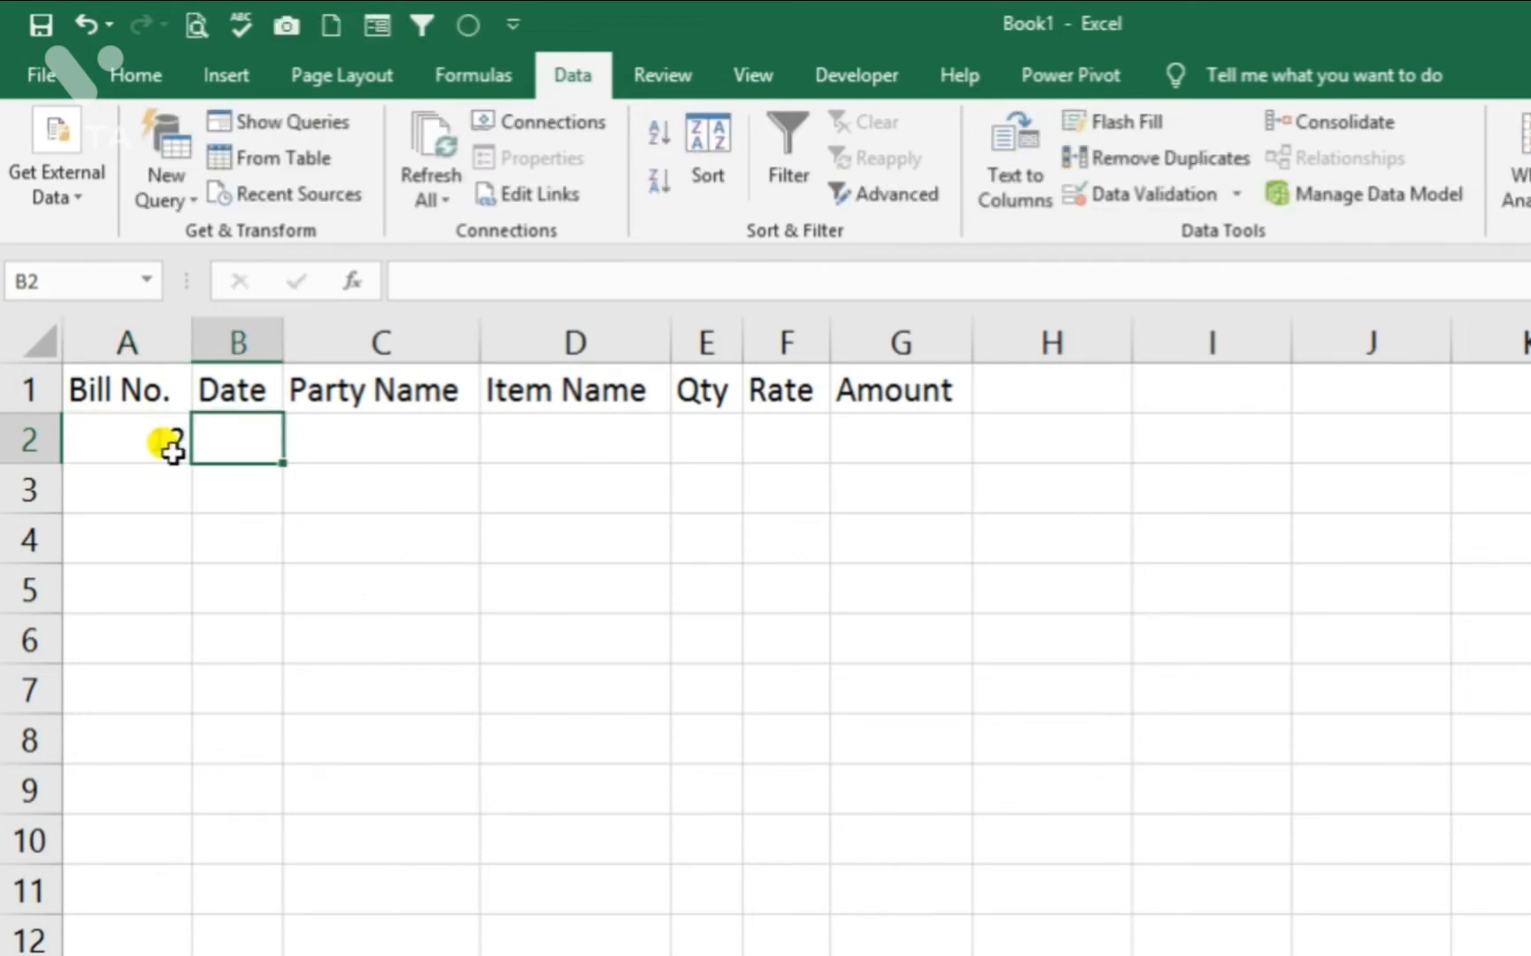
pyautogui.write('06-08-2022')
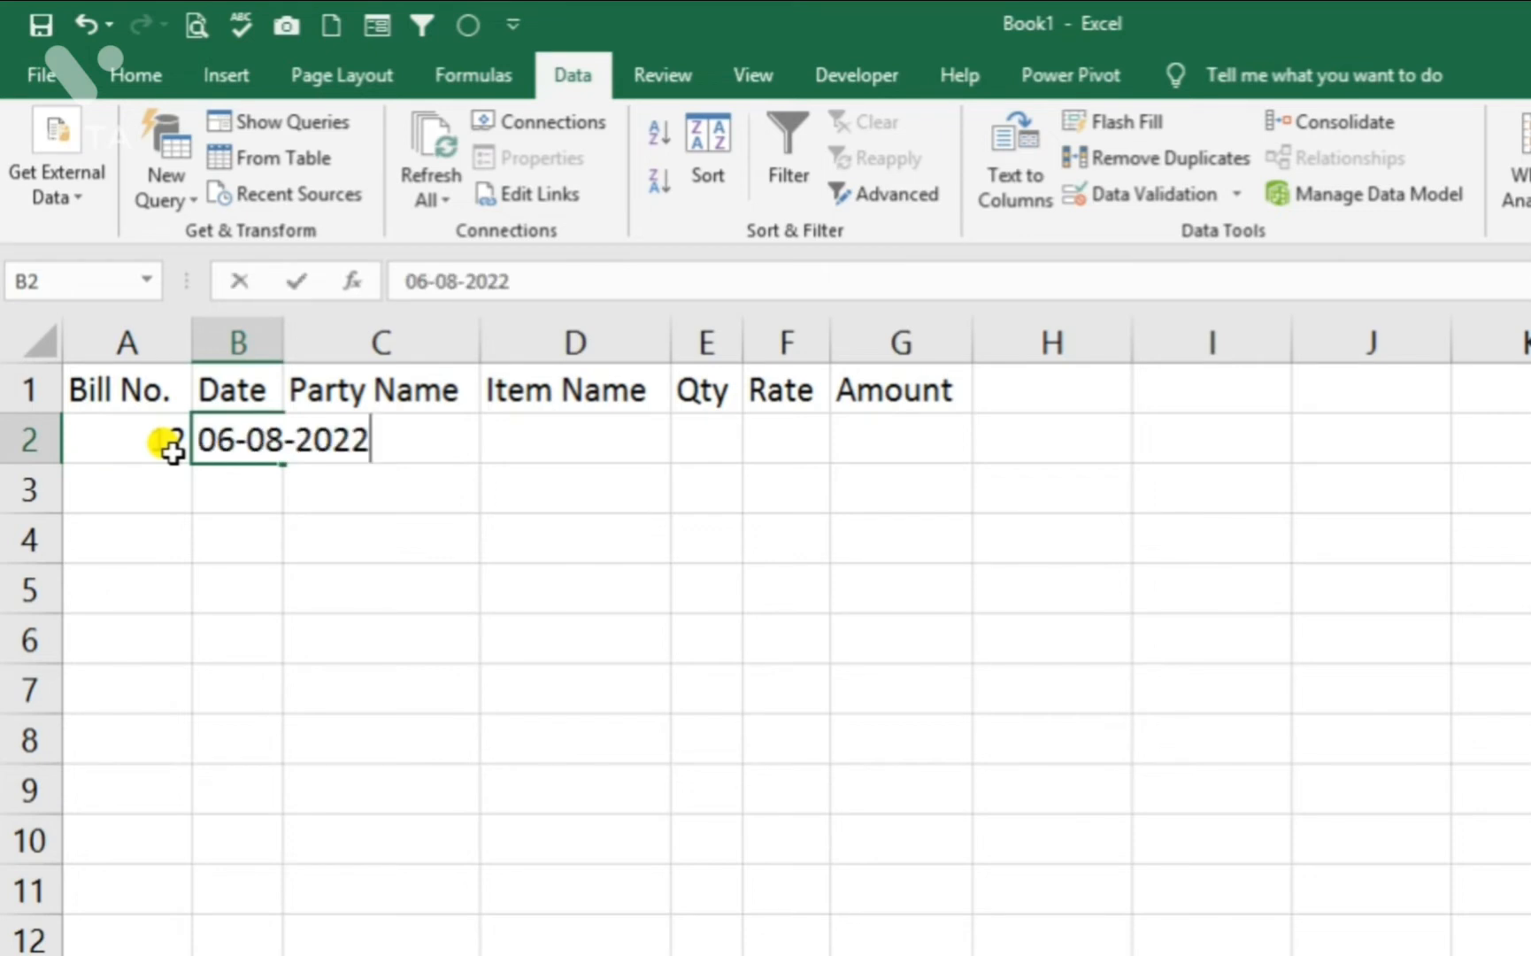
pyautogui.press('Return')
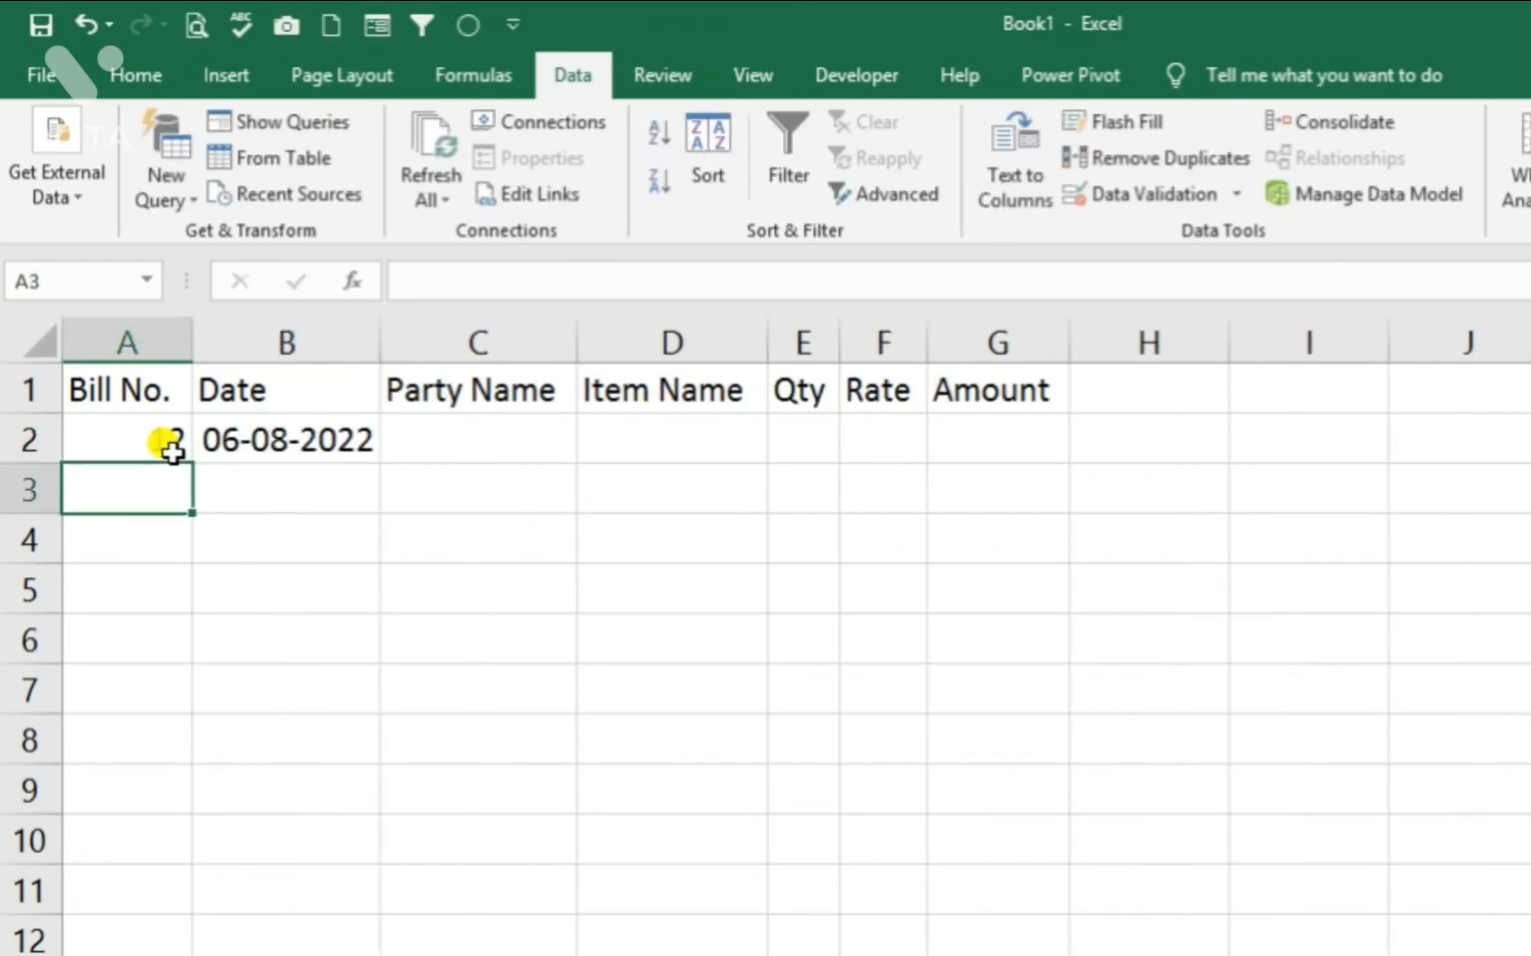
# - In row 2, enter Niraj and co as the Party Name and choose Keyboard as the Item Name
pyautogui.click(500, 428)
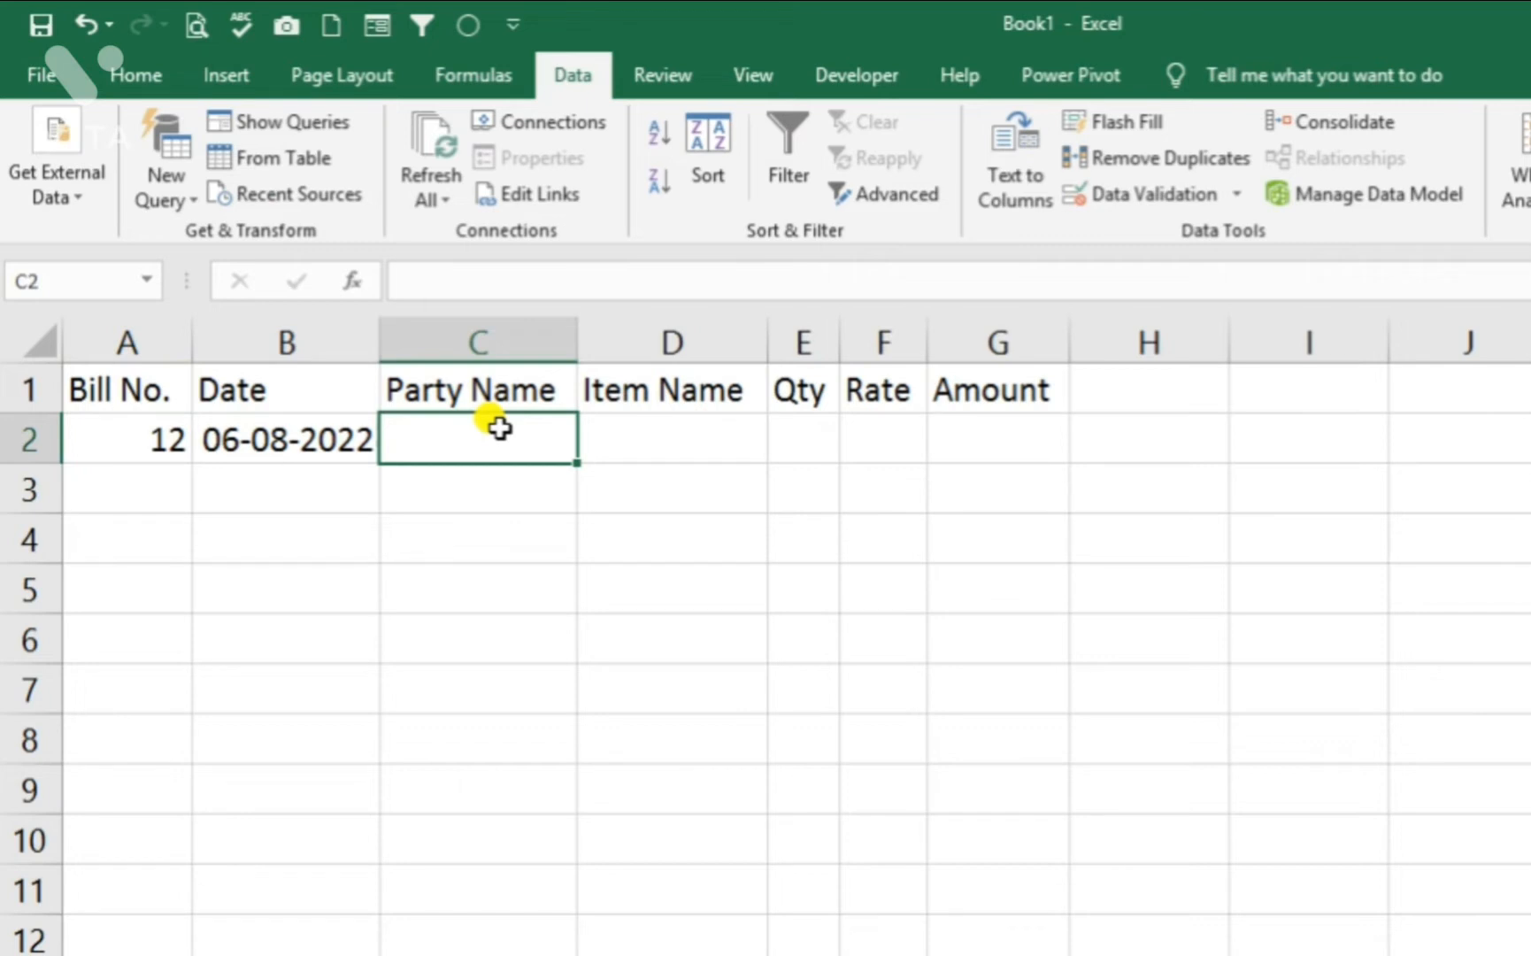
pyautogui.write('Niraj and s')
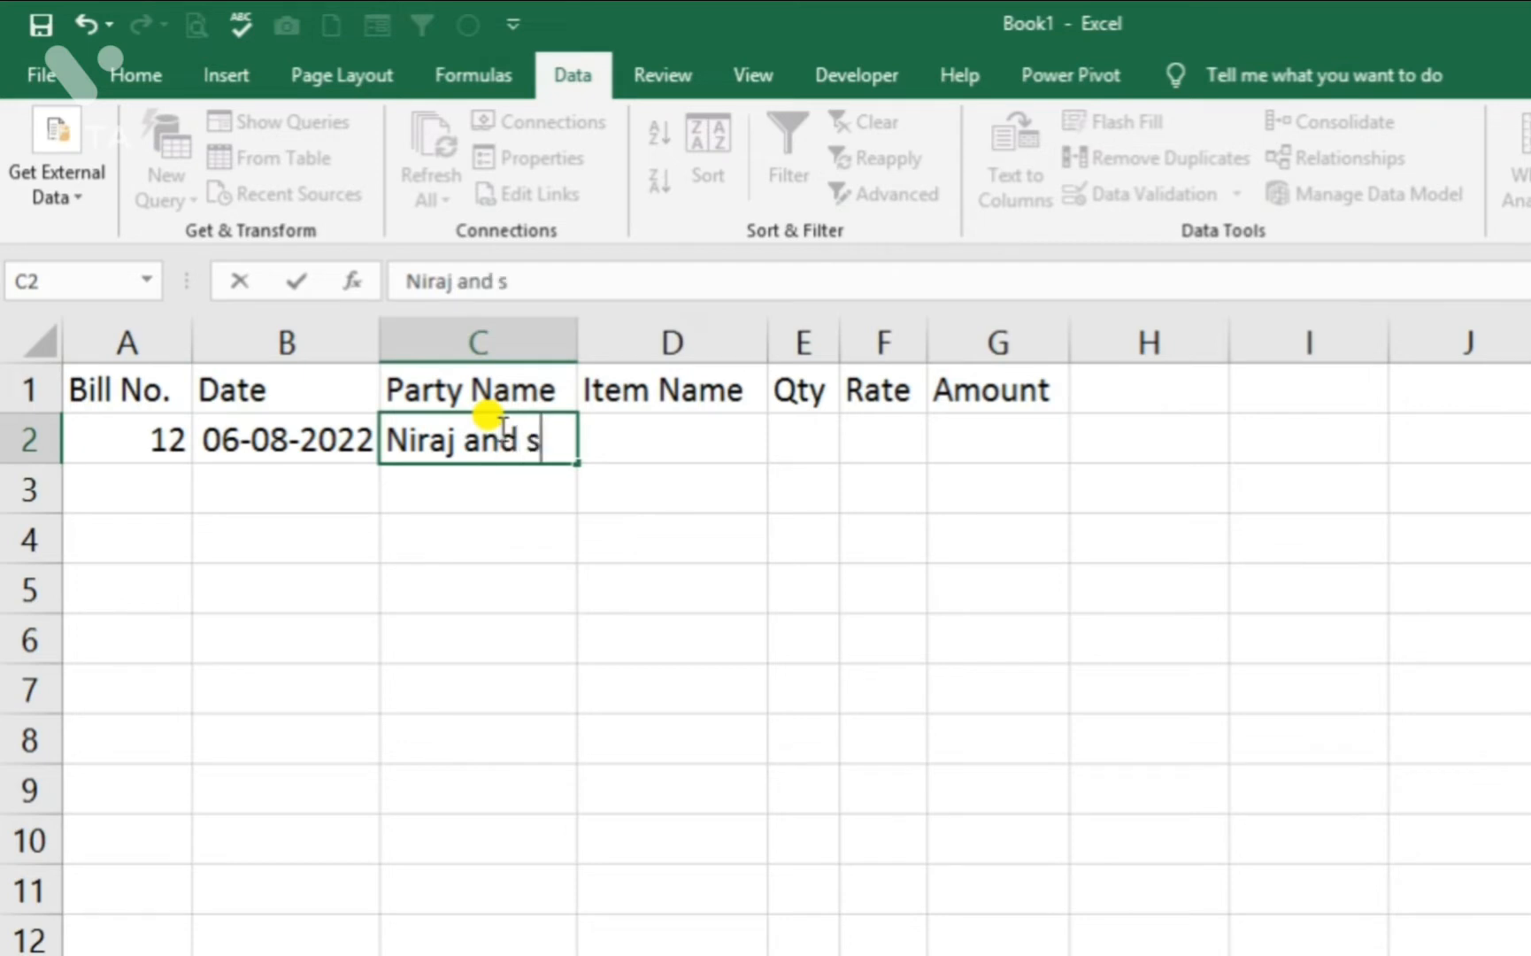
pyautogui.press('BackSpace')
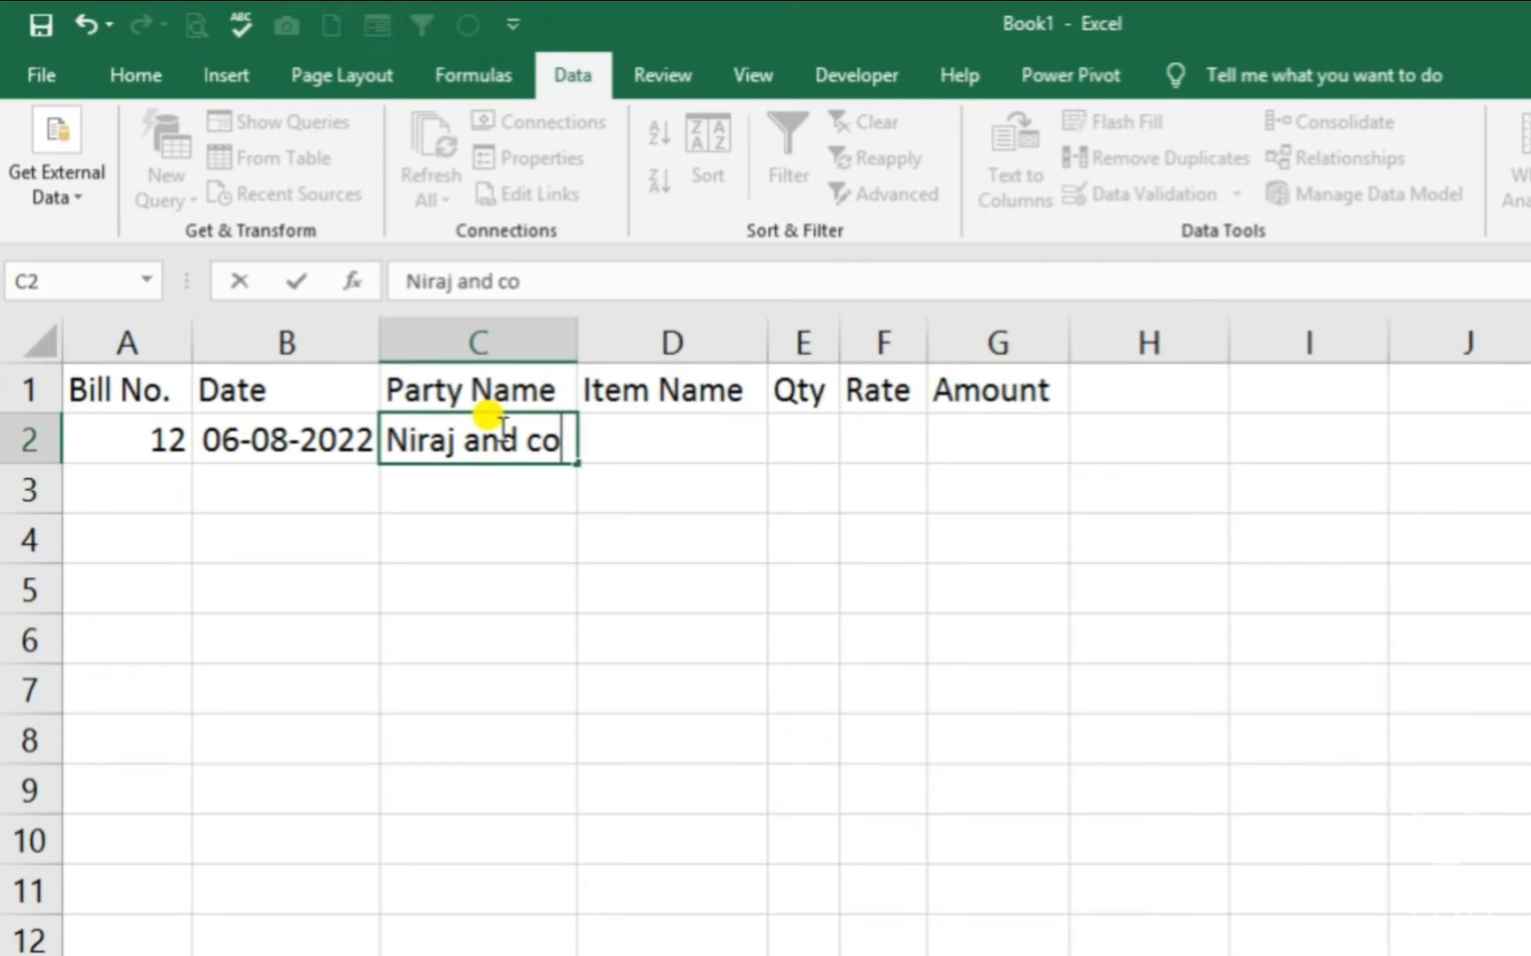
pyautogui.press('Tab')
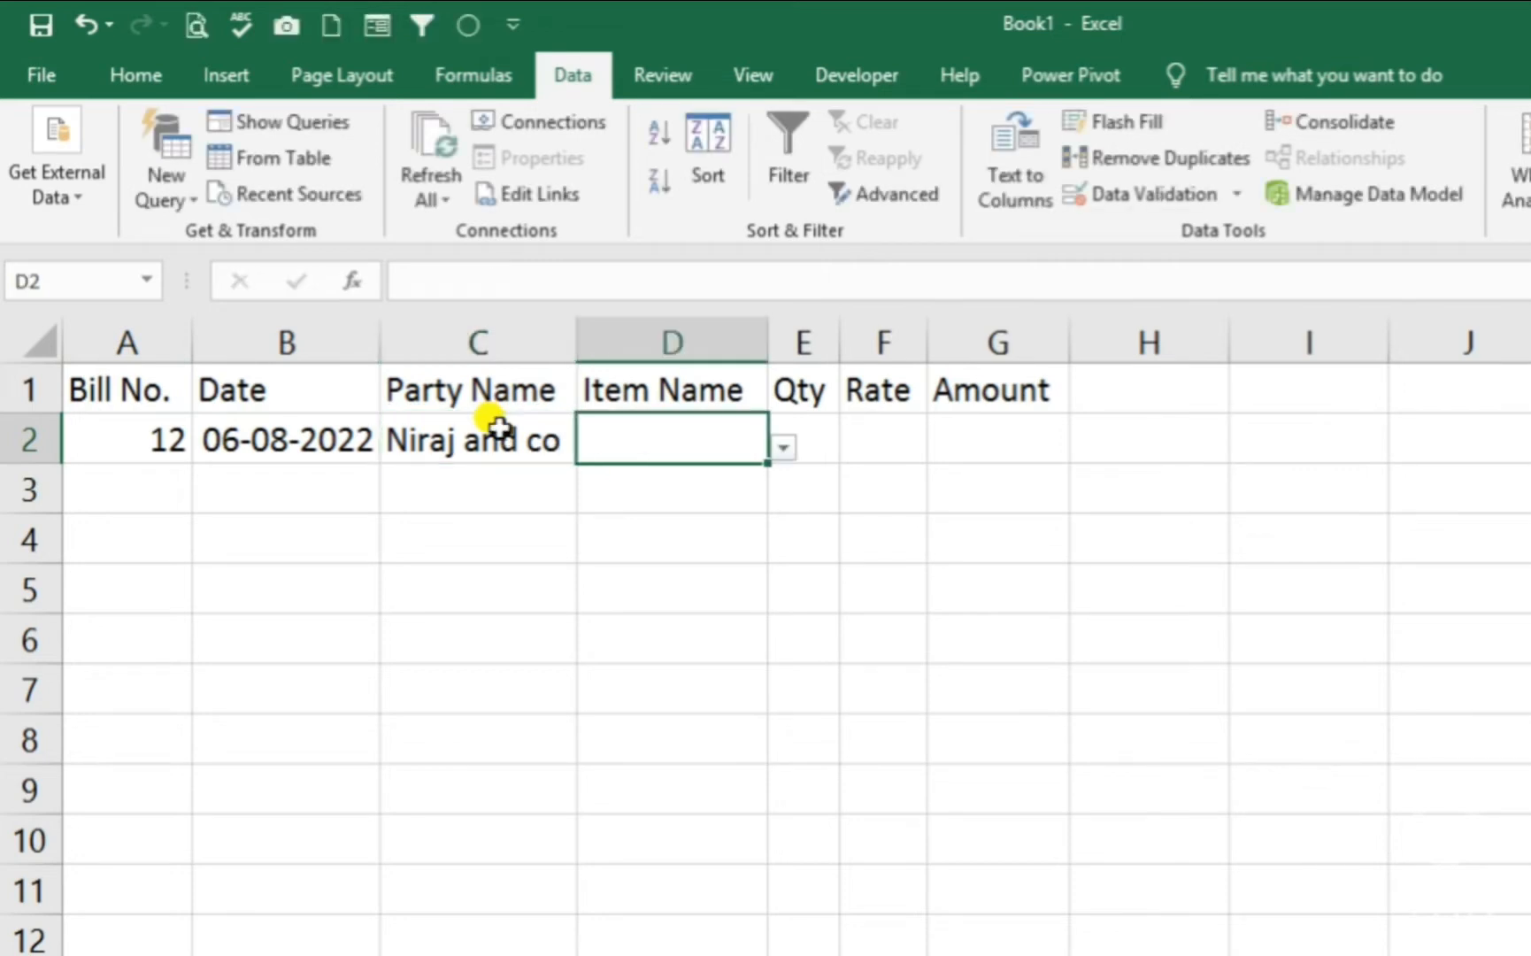
pyautogui.click(791, 449)
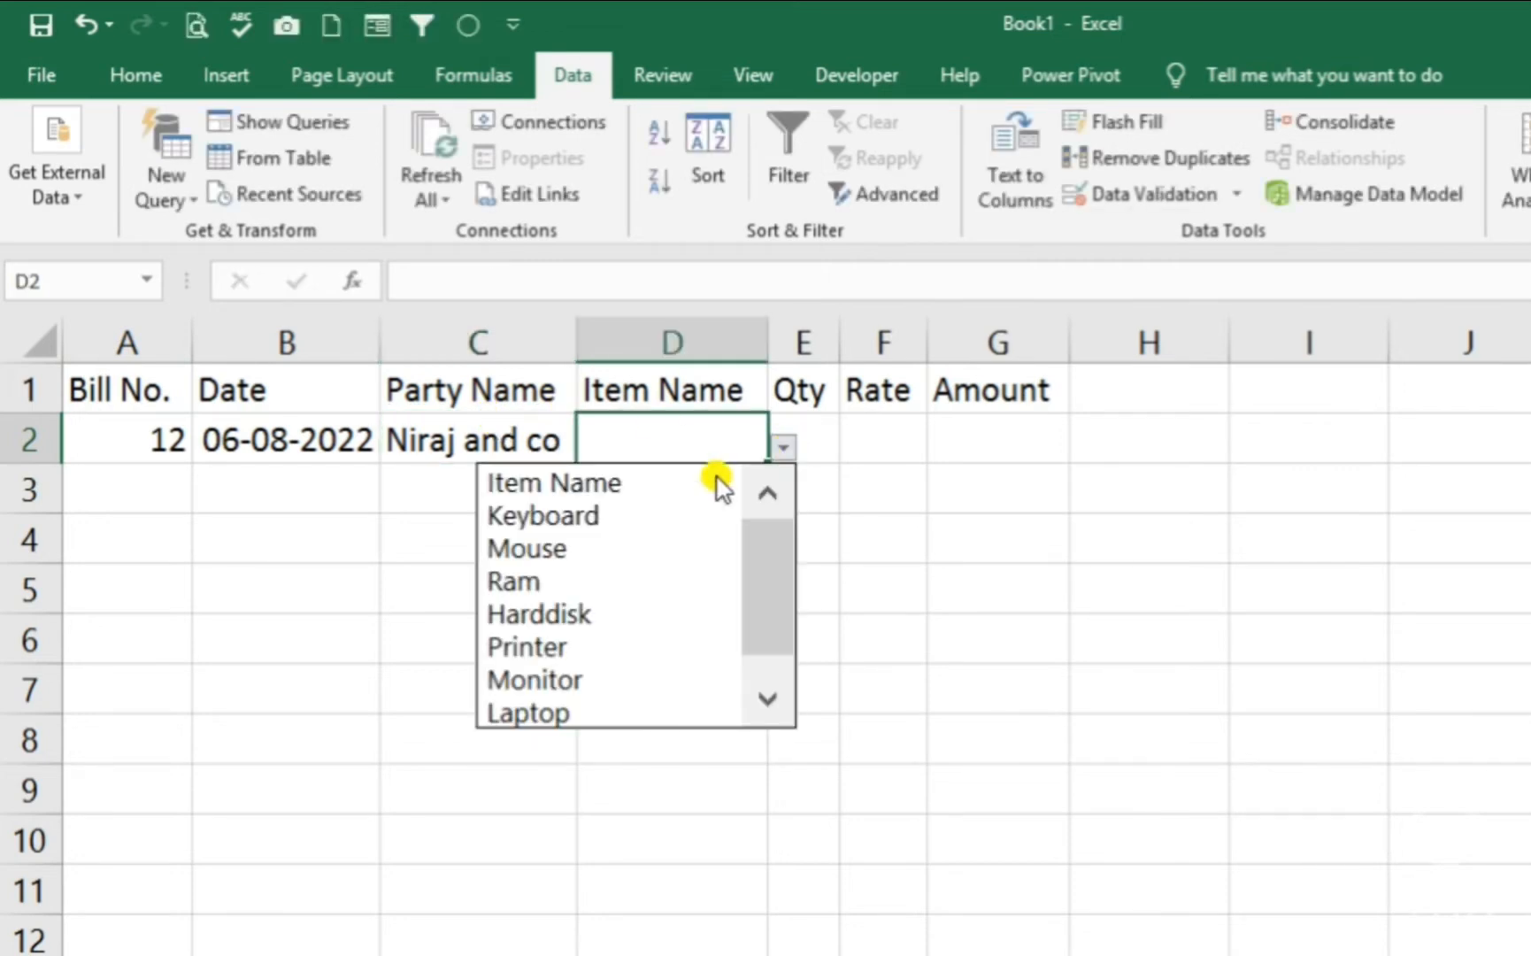
pyautogui.click(641, 516)
# - Enter 24 as the Qty and 250 as the Rate for the Keyboard entry in row 2
pyautogui.click(826, 442)
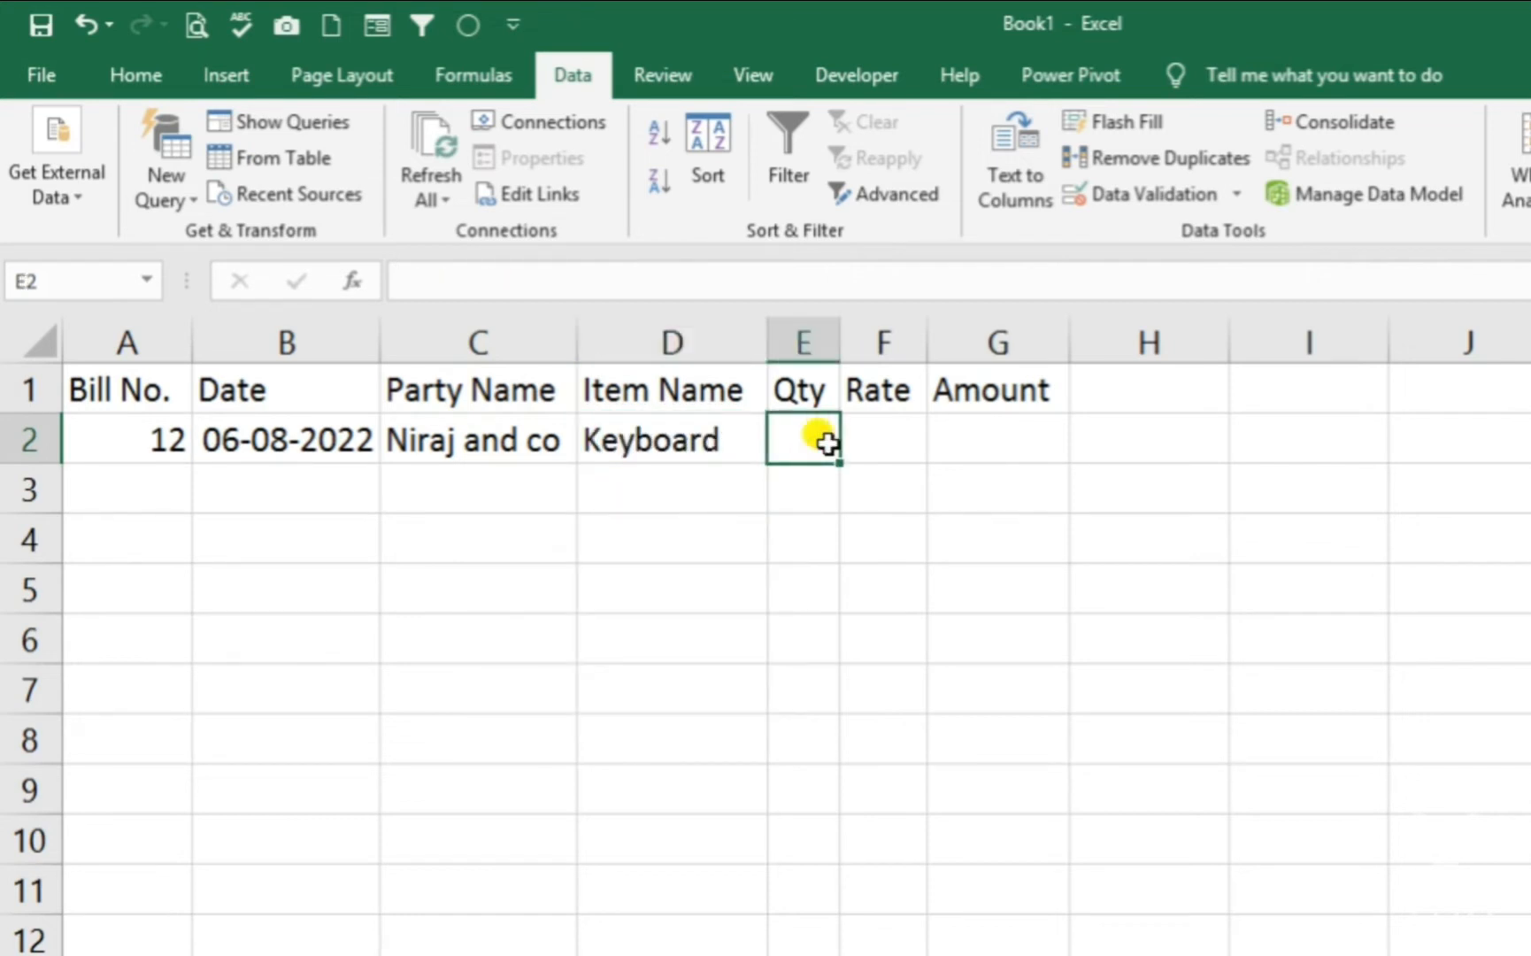
pyautogui.write('2')
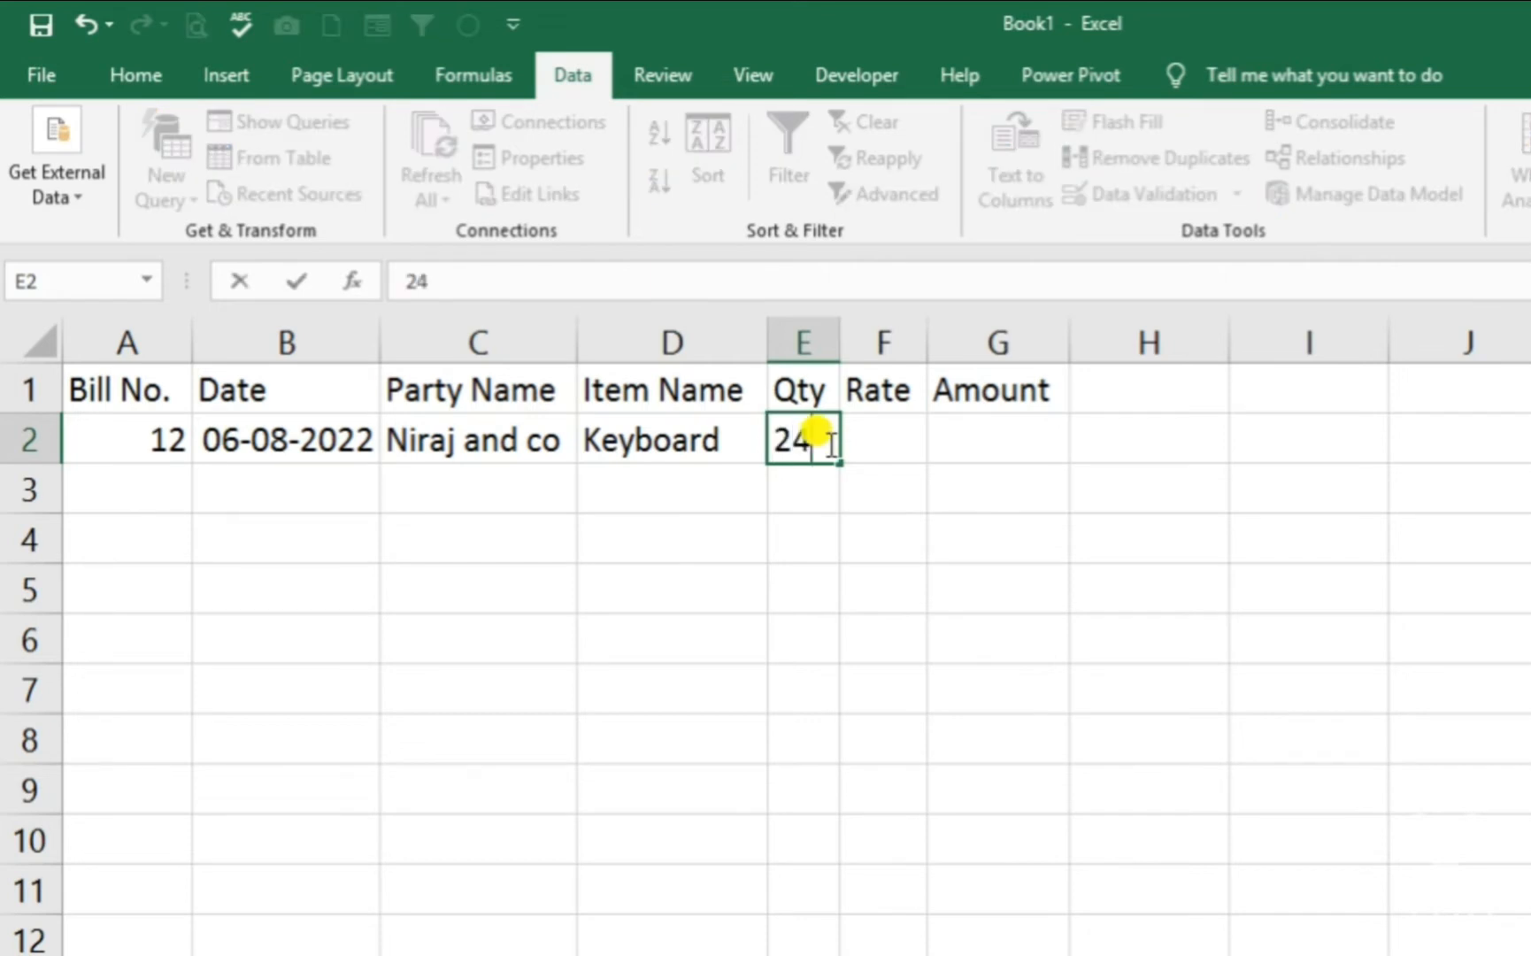
pyautogui.write('4')
pyautogui.press('Tab')
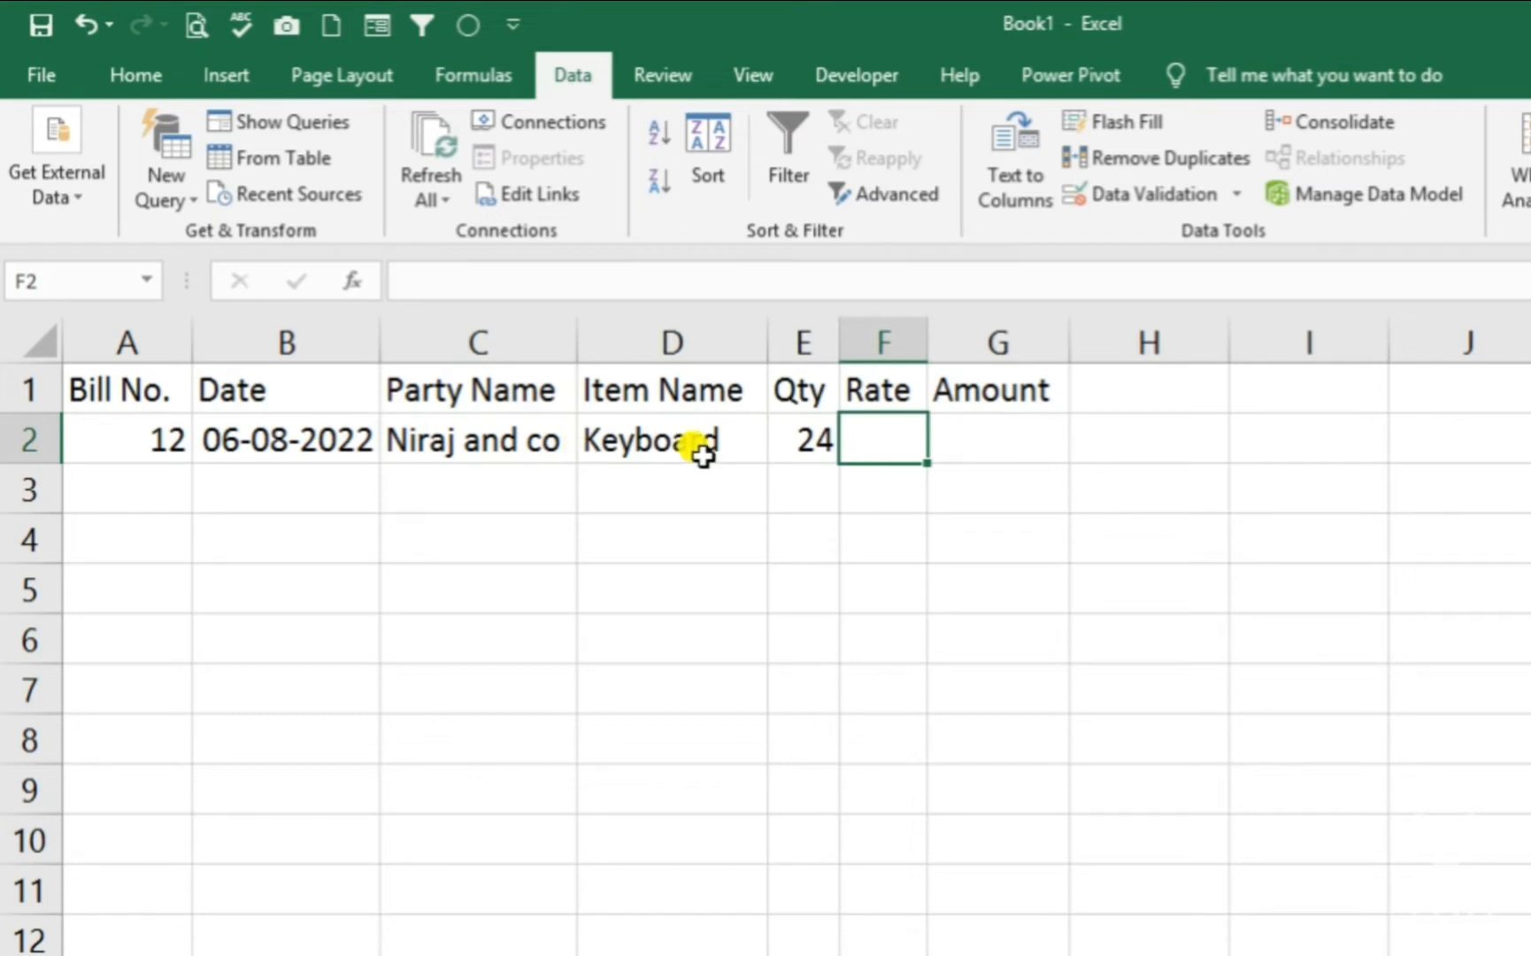
pyautogui.write('250')
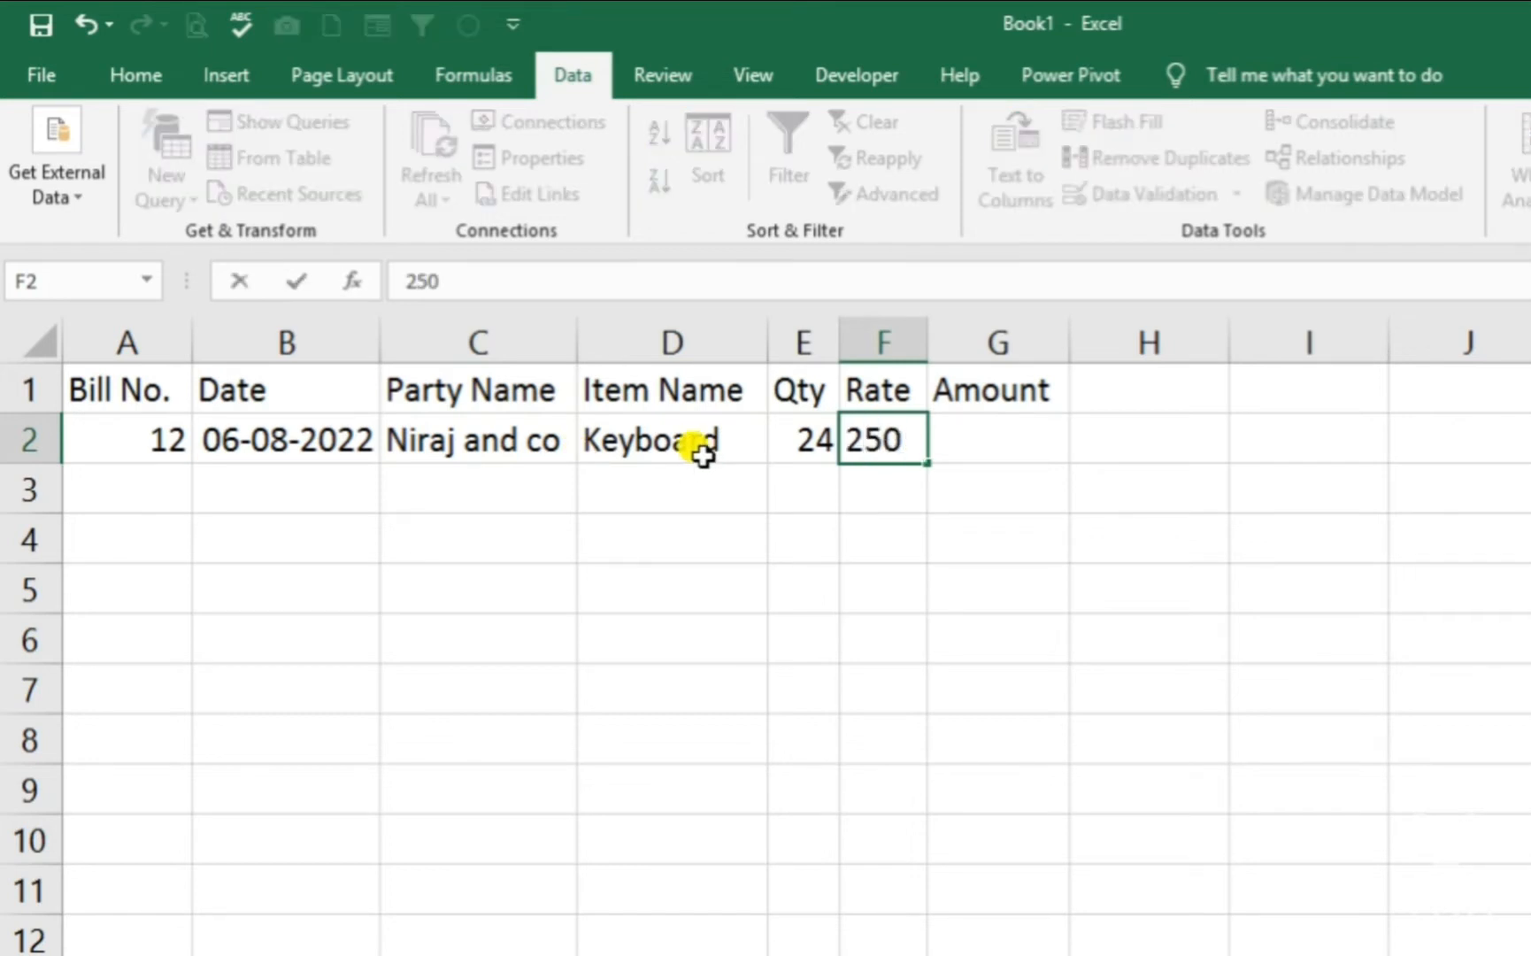
pyautogui.press('Tab')
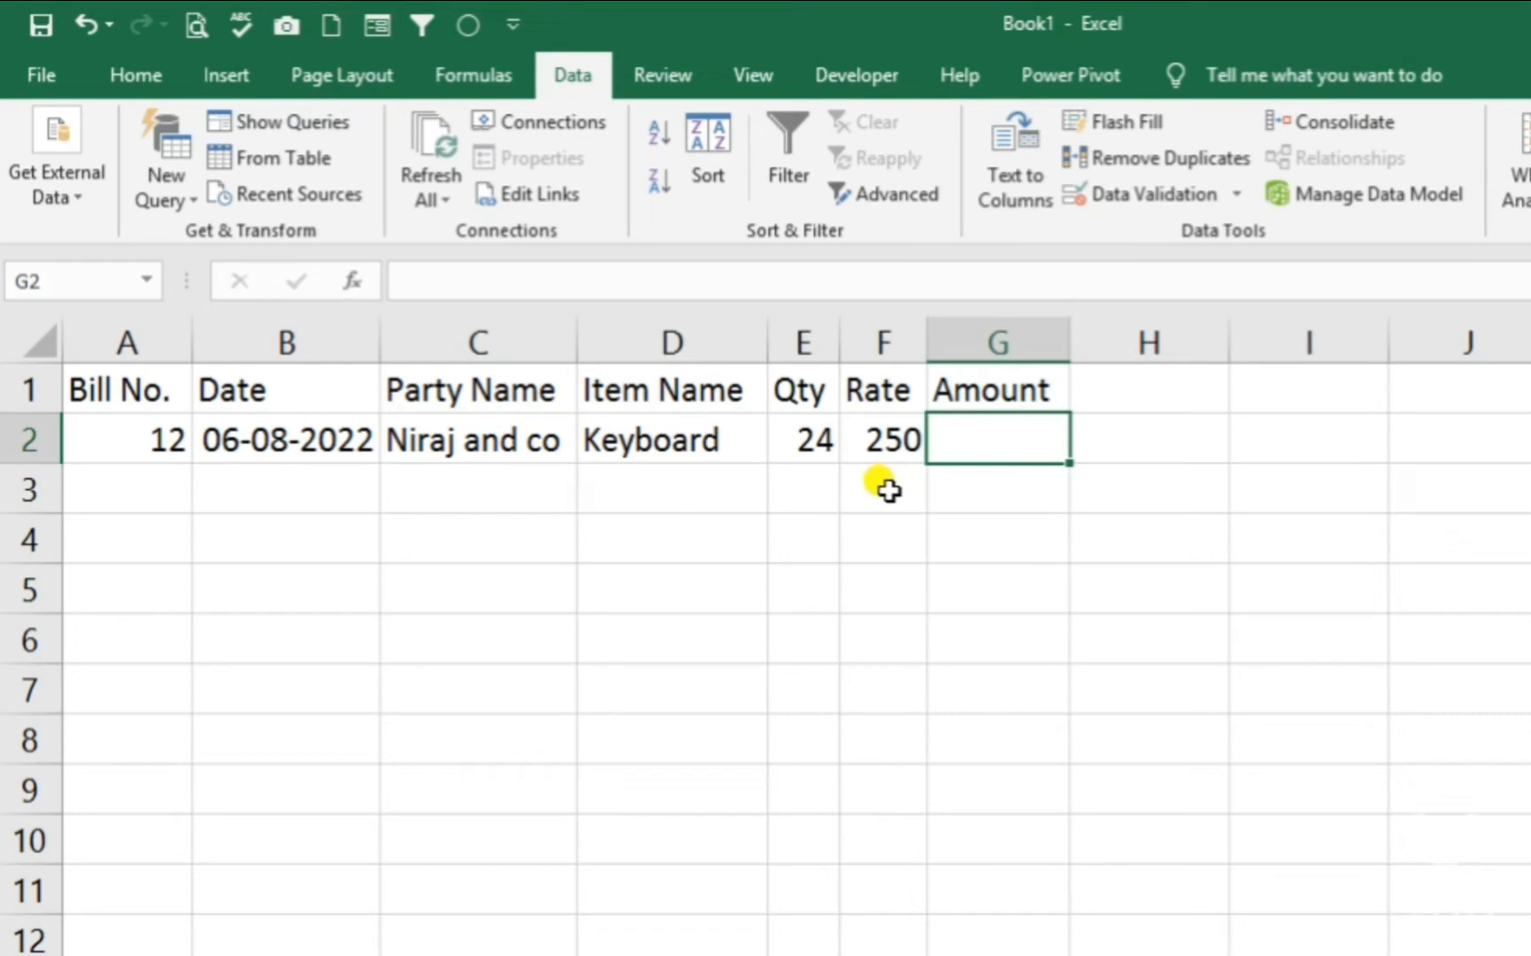
# - Calculate the row 2 Amount in G2 with the formula =E2*F2
pyautogui.write('=')
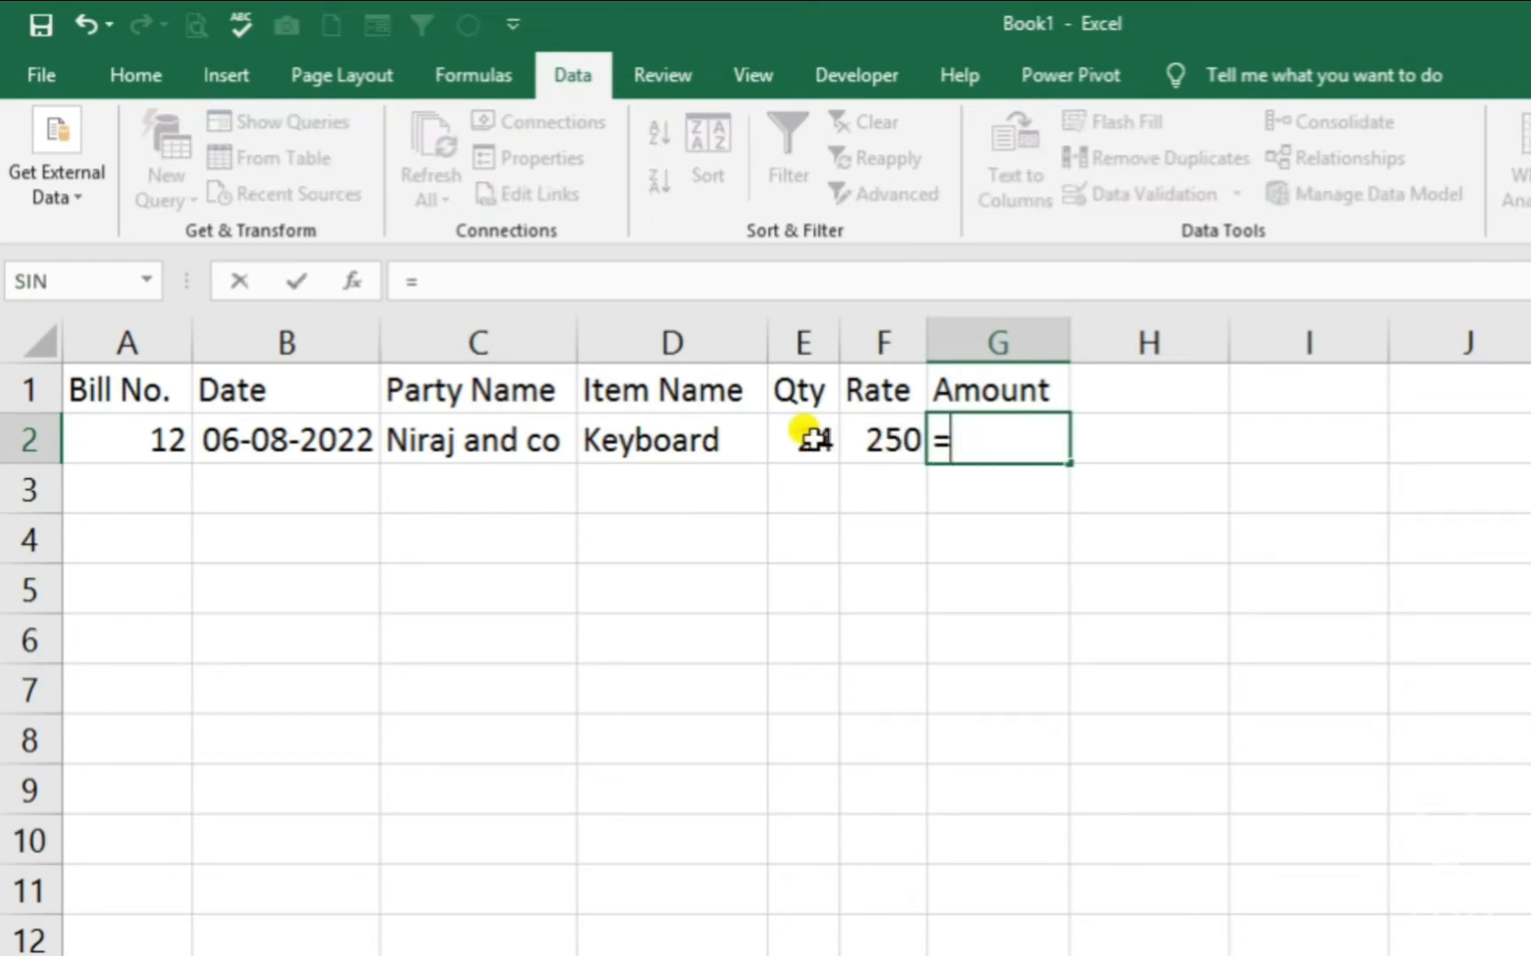
pyautogui.click(804, 436)
pyautogui.write('*')
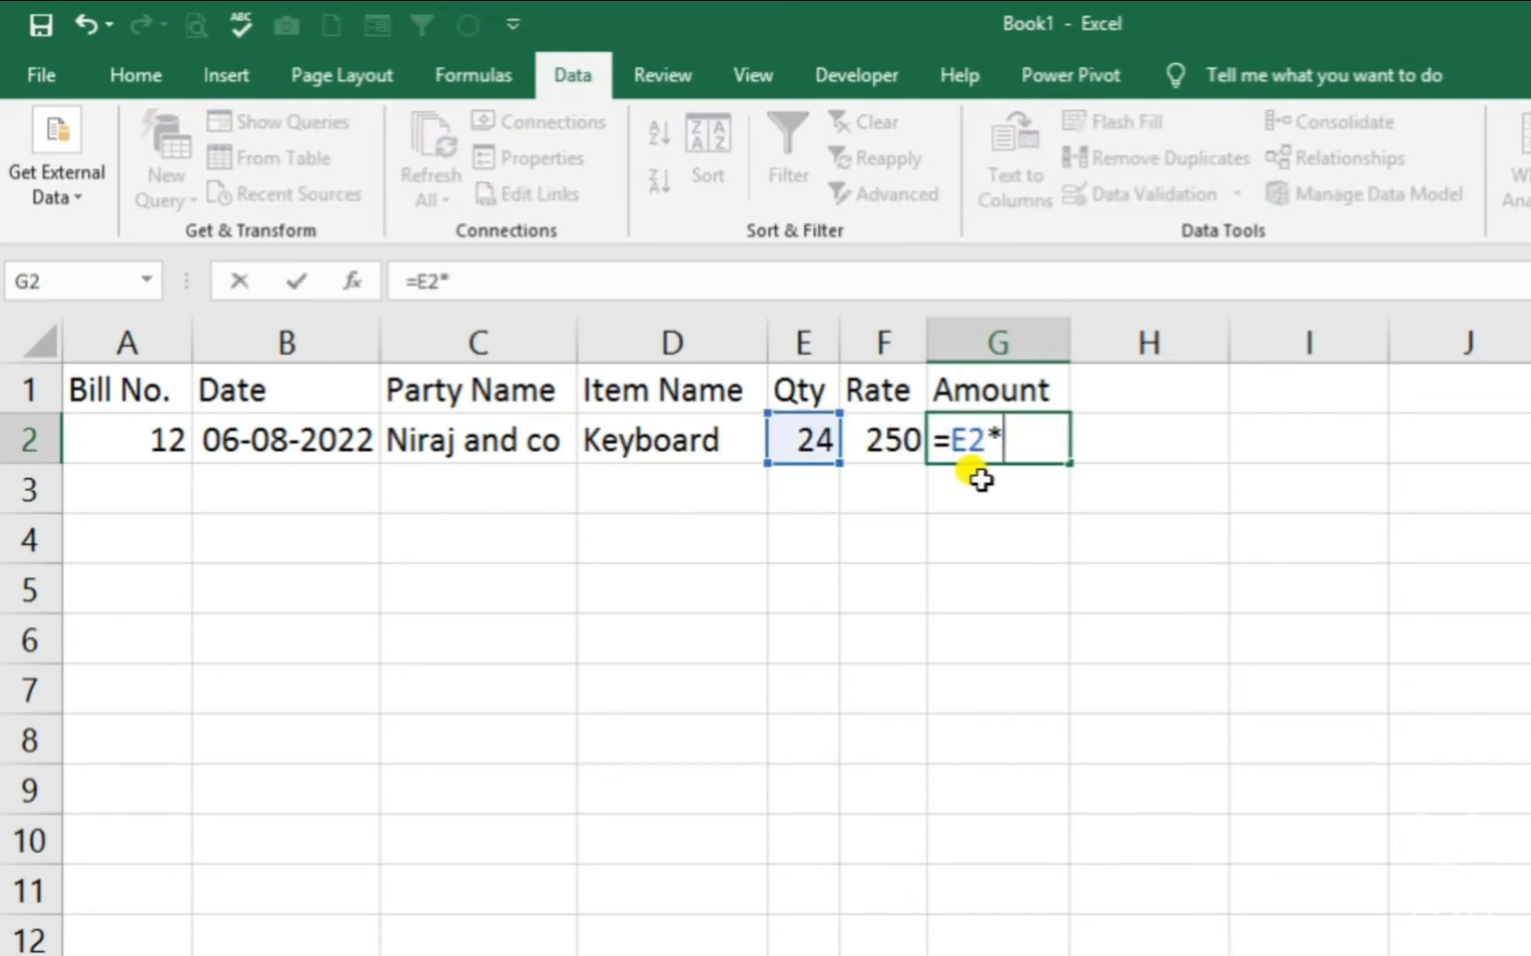
pyautogui.click(876, 431)
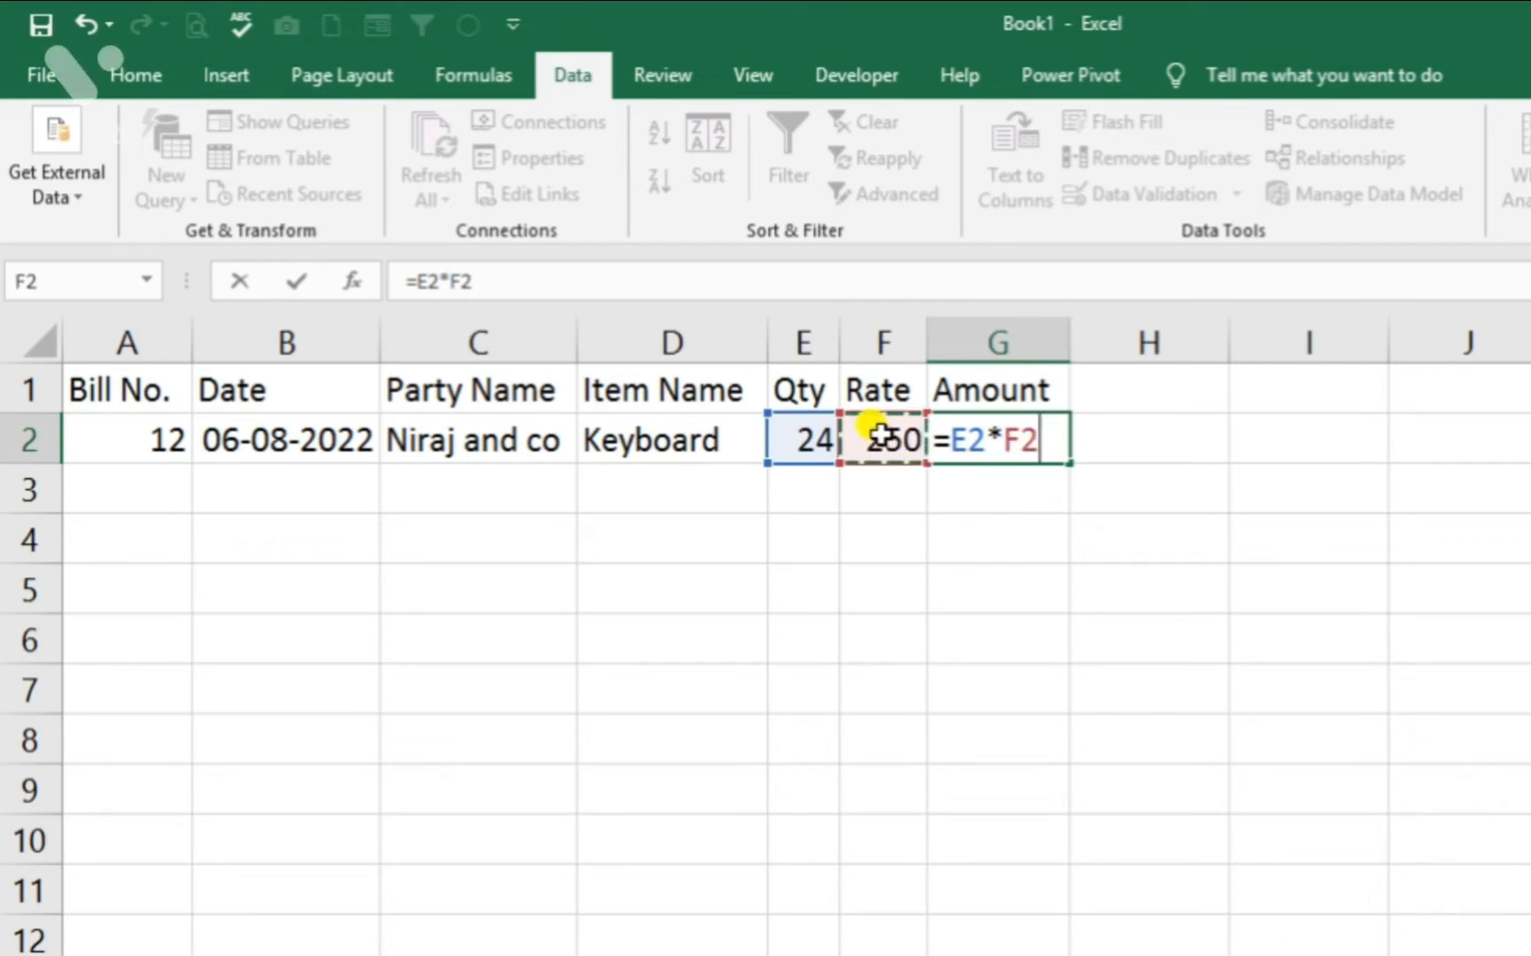
pyautogui.press('Return')
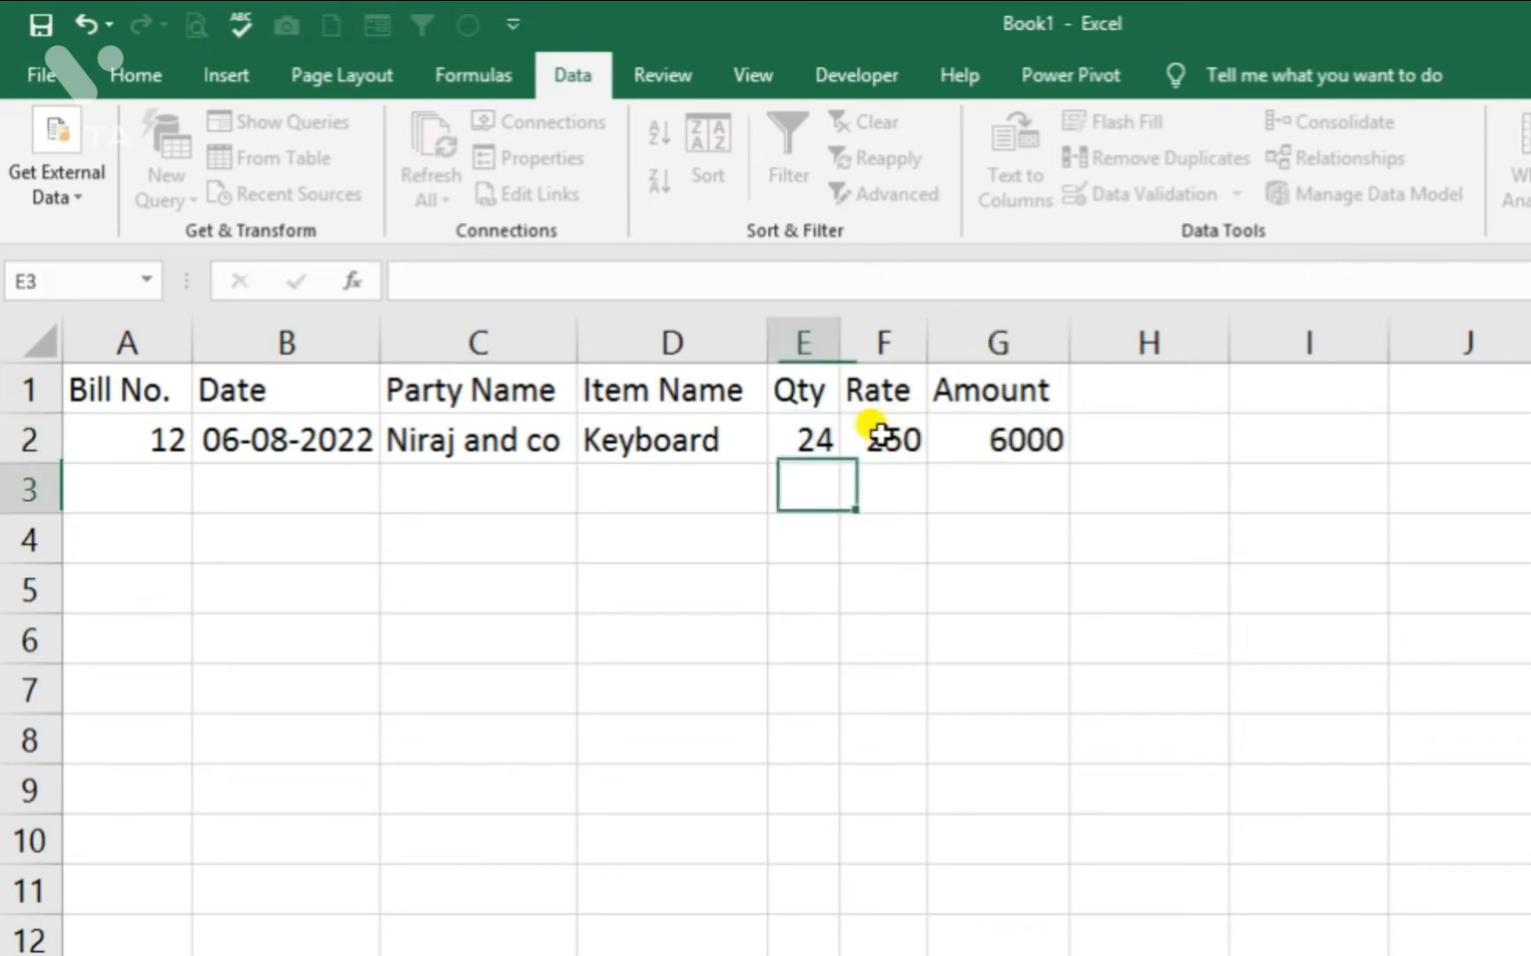
# - Convert the range A1:G2 into a table with headers and select the whole table
pyautogui.click(1022, 442)
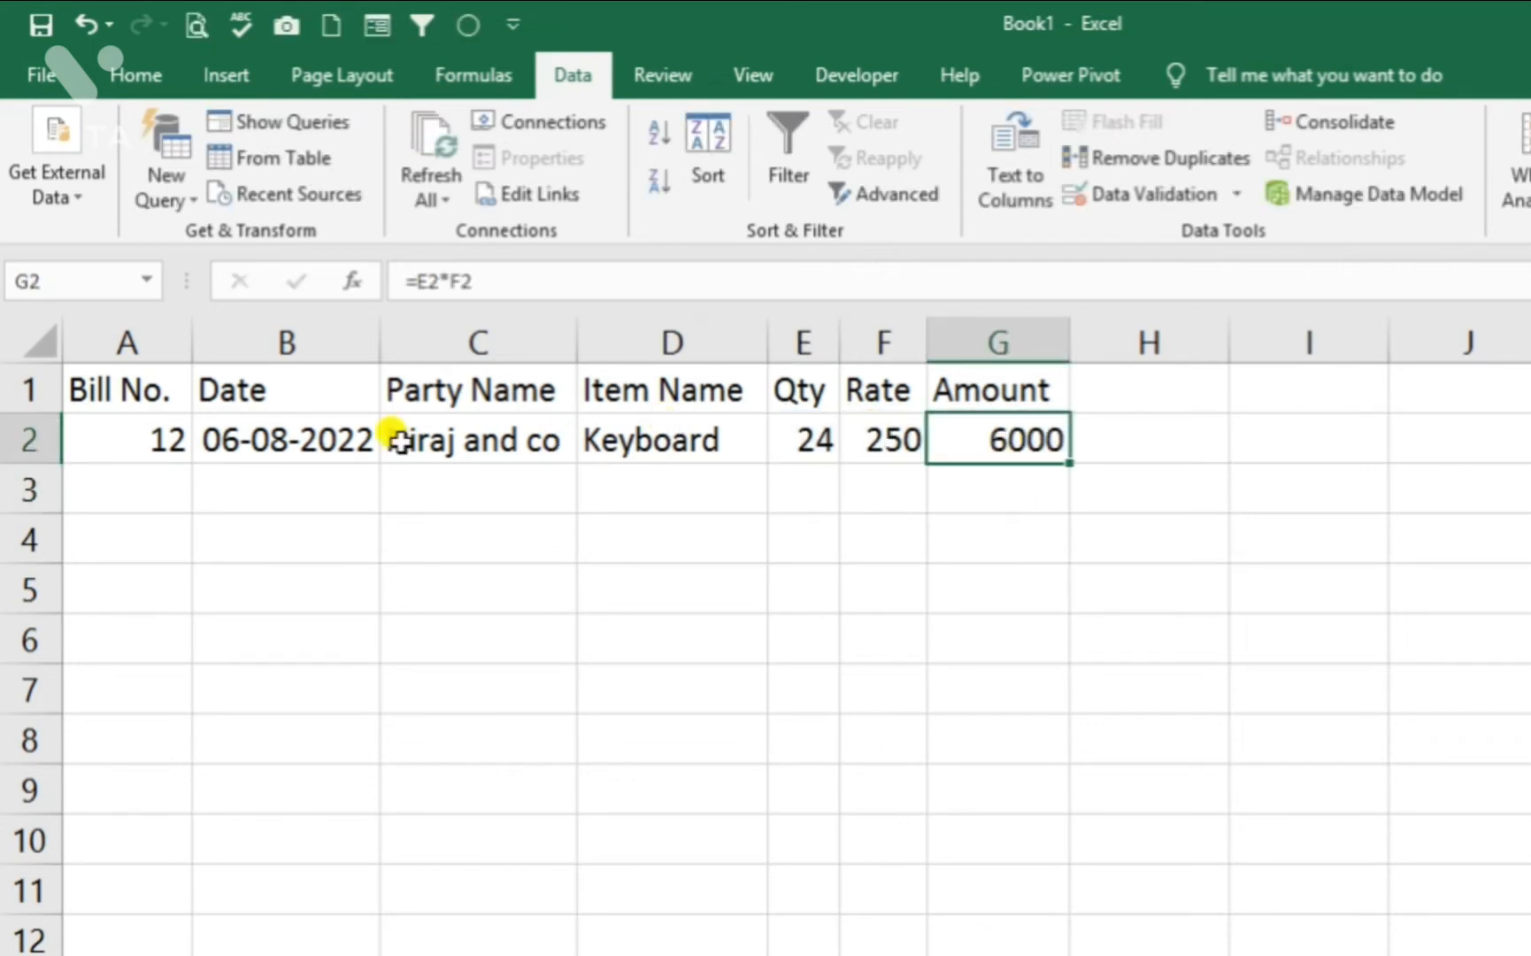
pyautogui.hotkey('ctrl', 't')
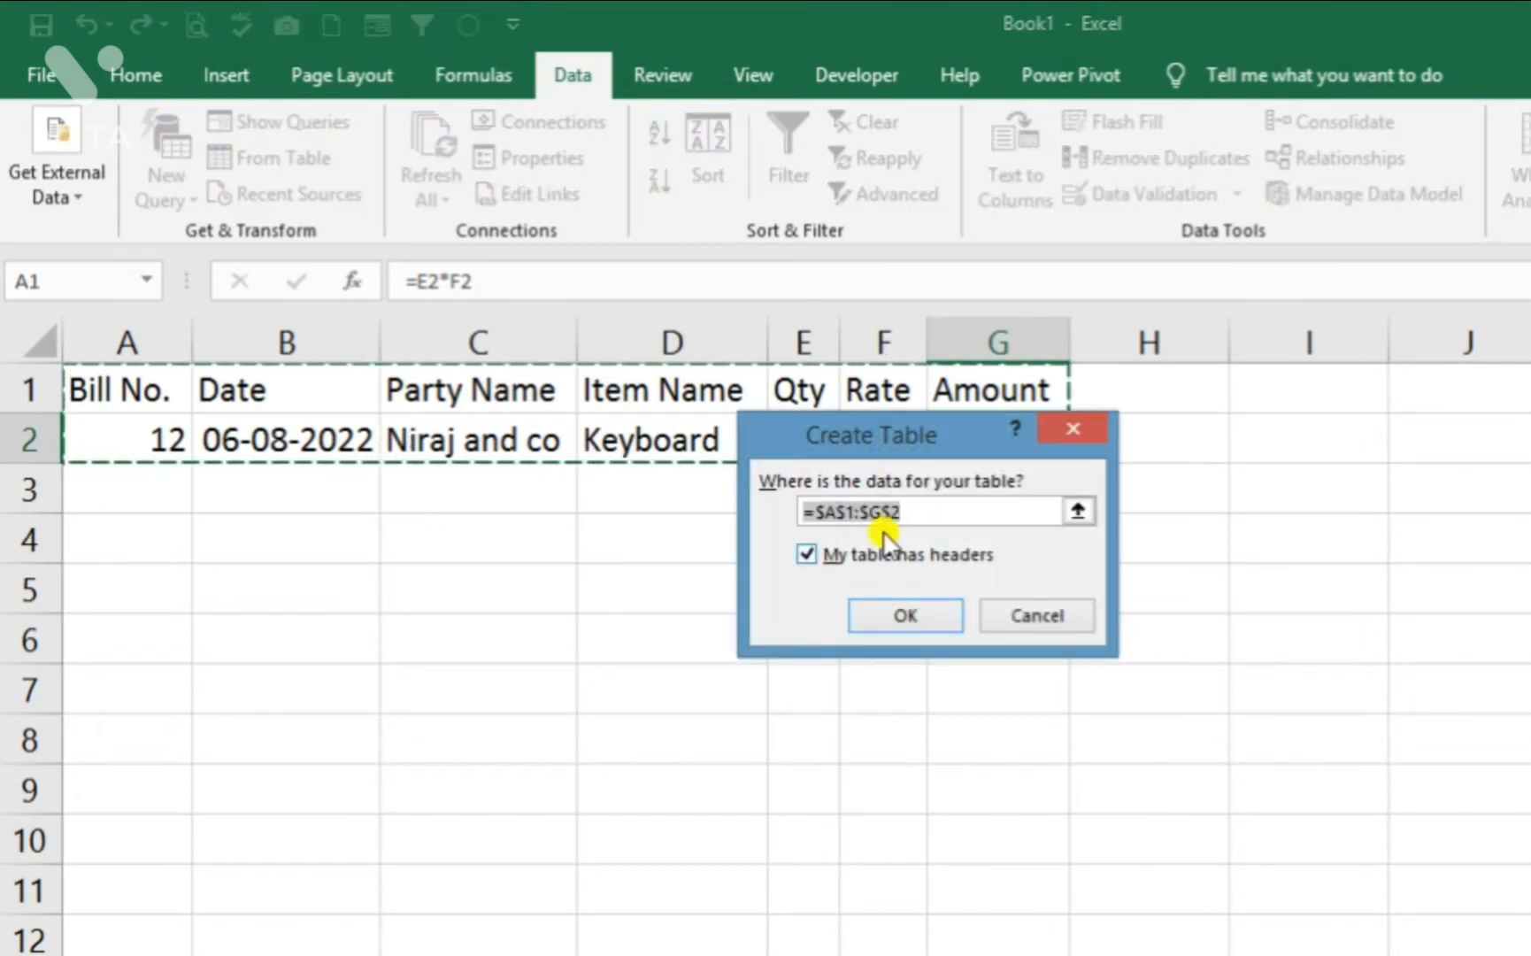
pyautogui.click(897, 615)
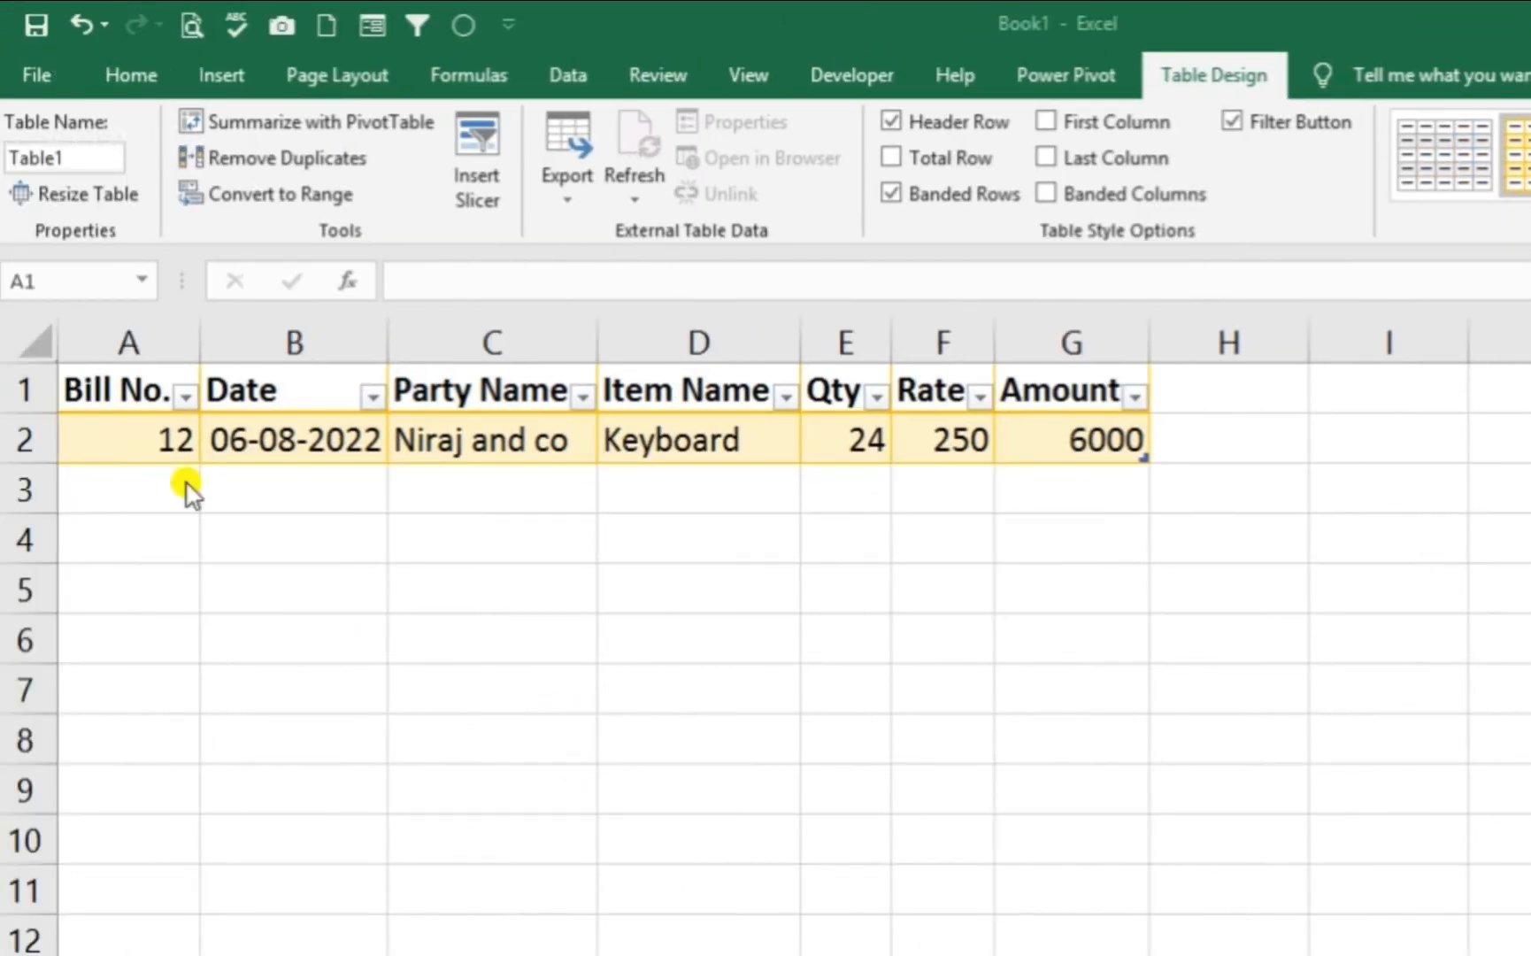
pyautogui.hotkey('ctrl', 'a')
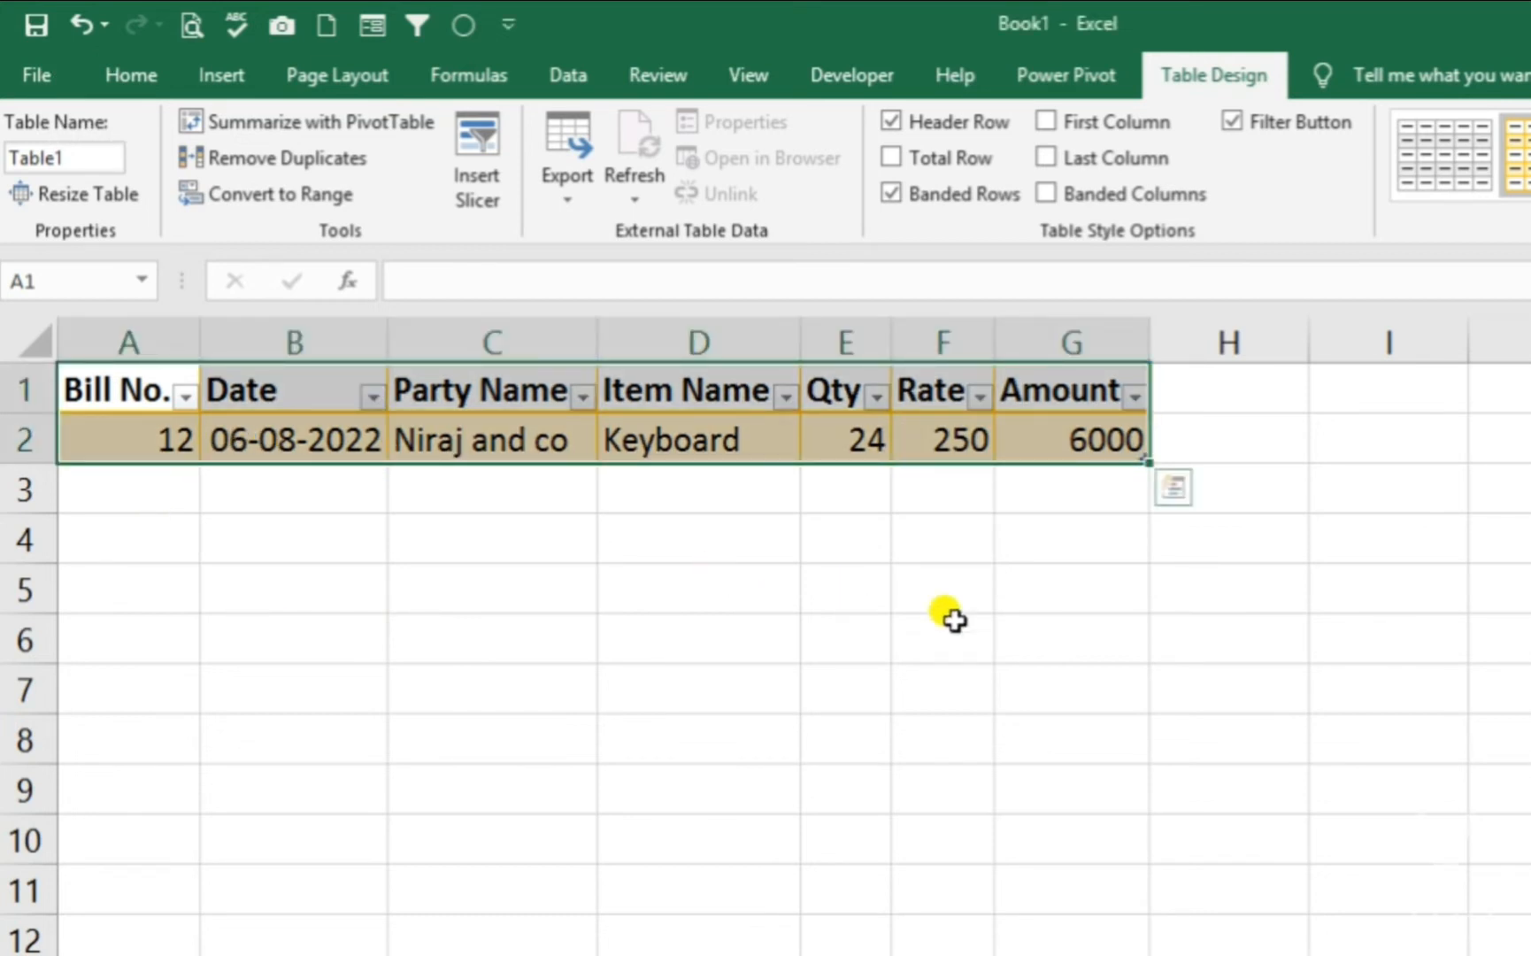
# - Start a new record in row 3 with Bill No. 14 and fill the date down from B2 to give 07-08-2022
pyautogui.click(146, 497)
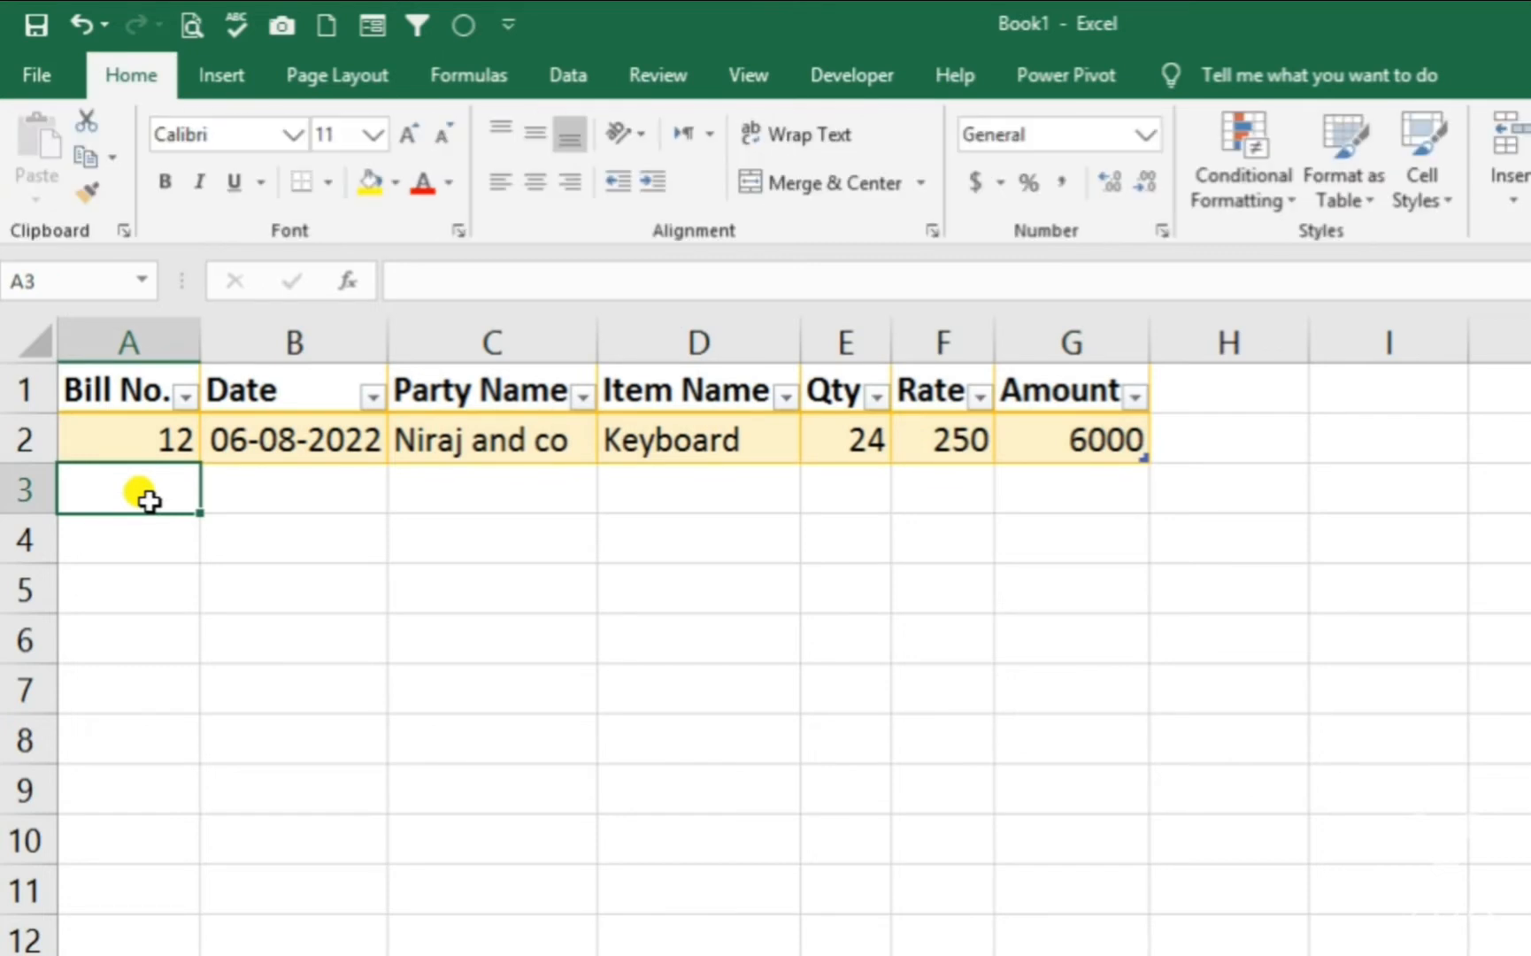
pyautogui.write('14')
pyautogui.press('Tab')
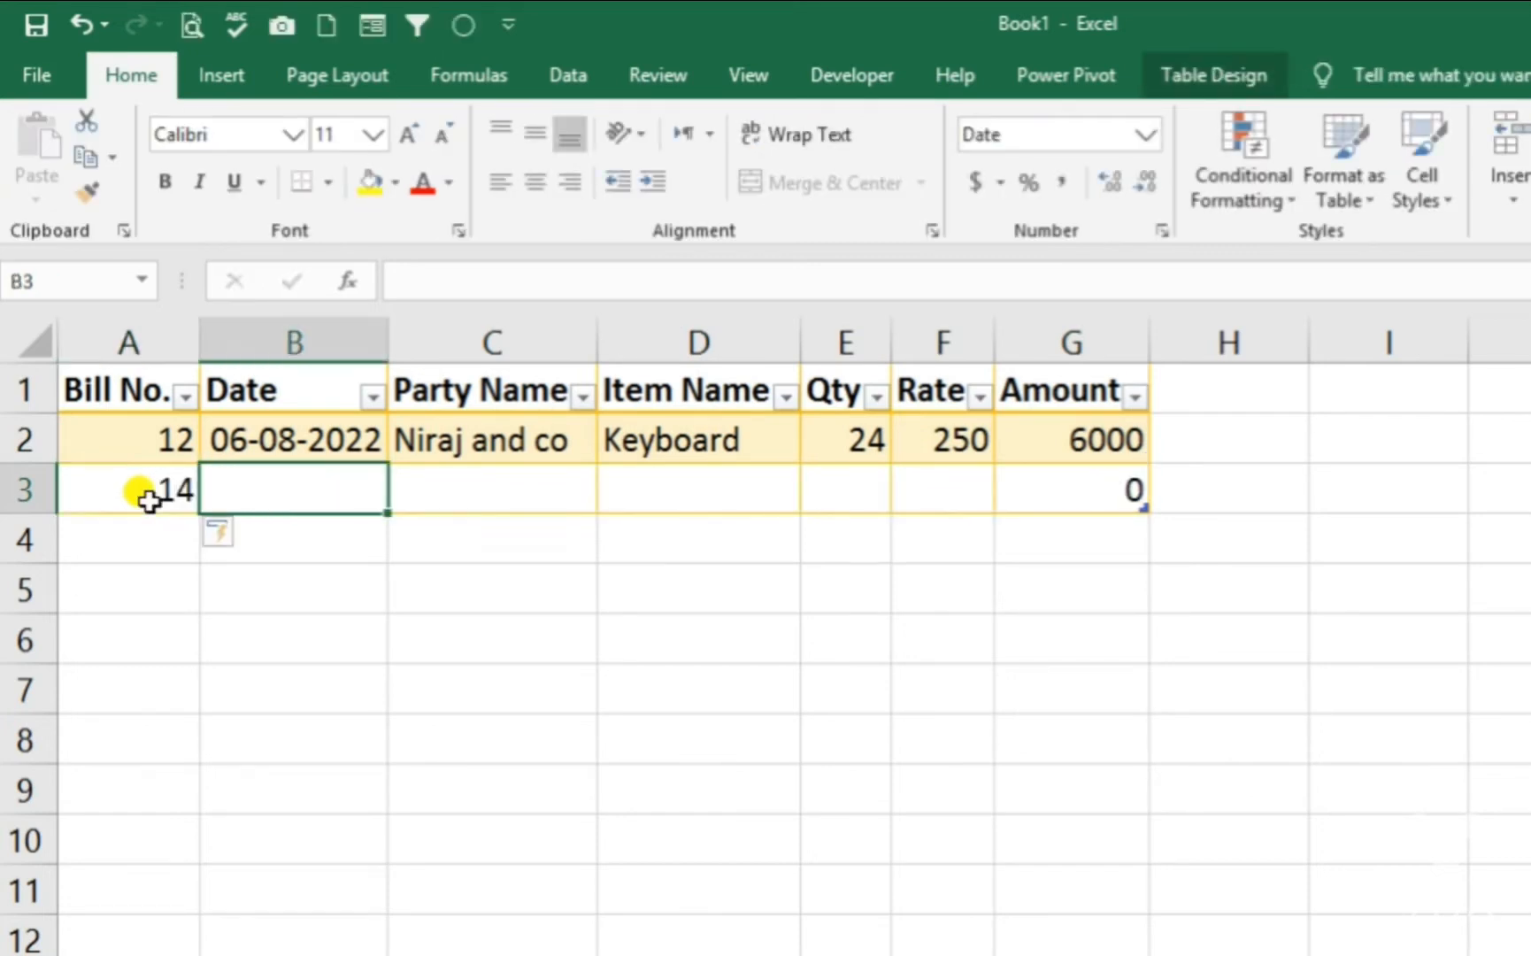
pyautogui.click(232, 453)
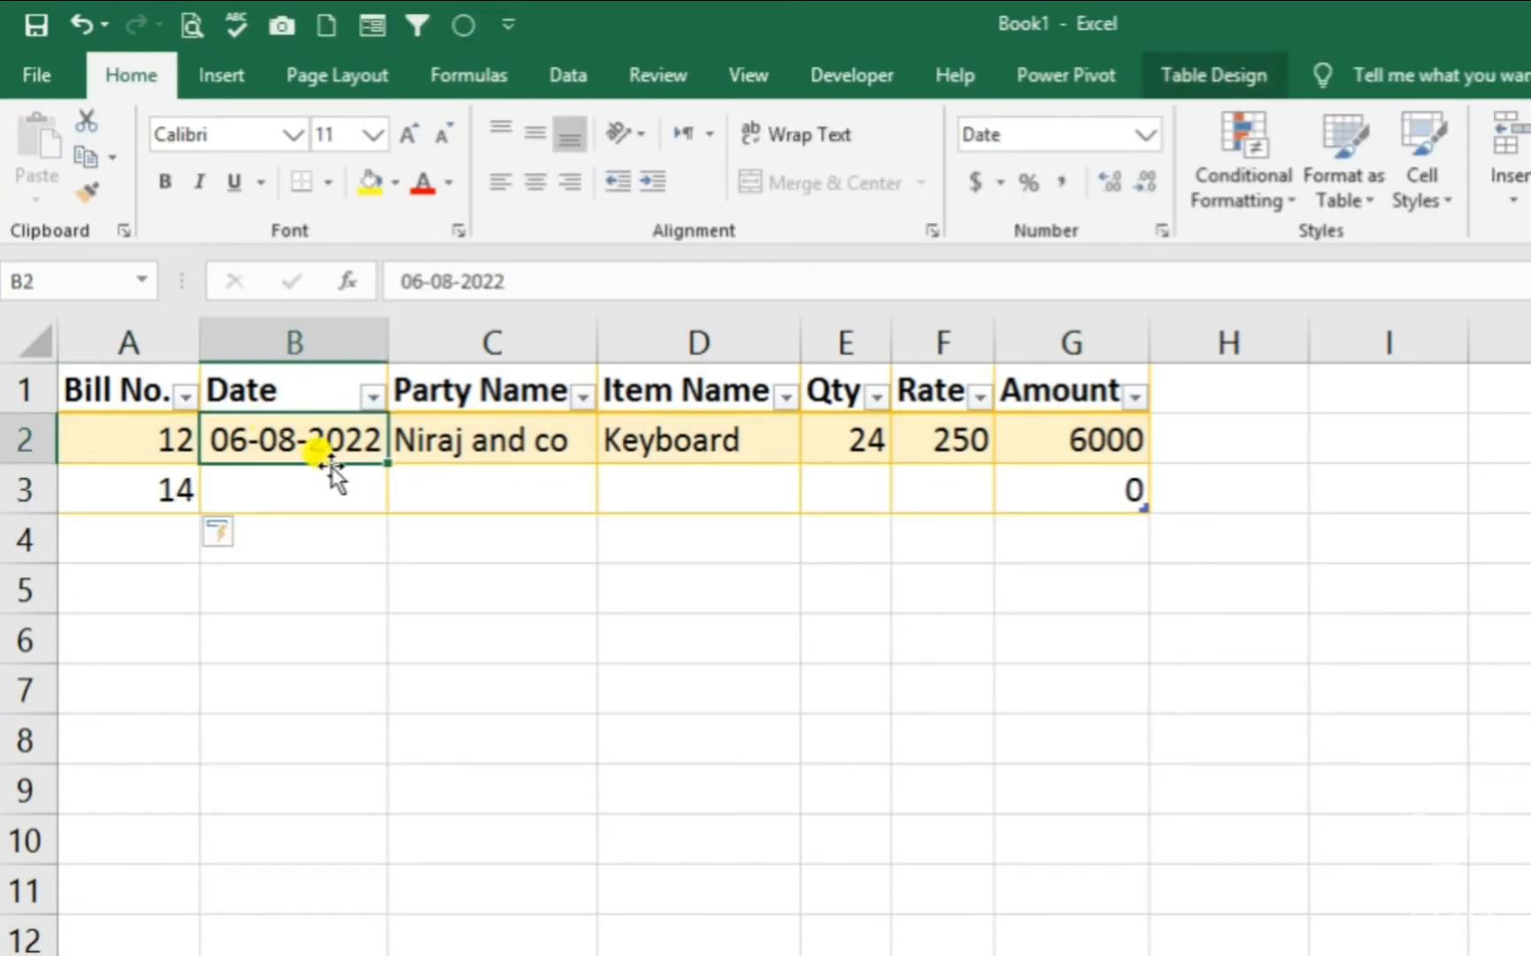
pyautogui.moveTo(387, 459); pyautogui.dragTo(376, 496)
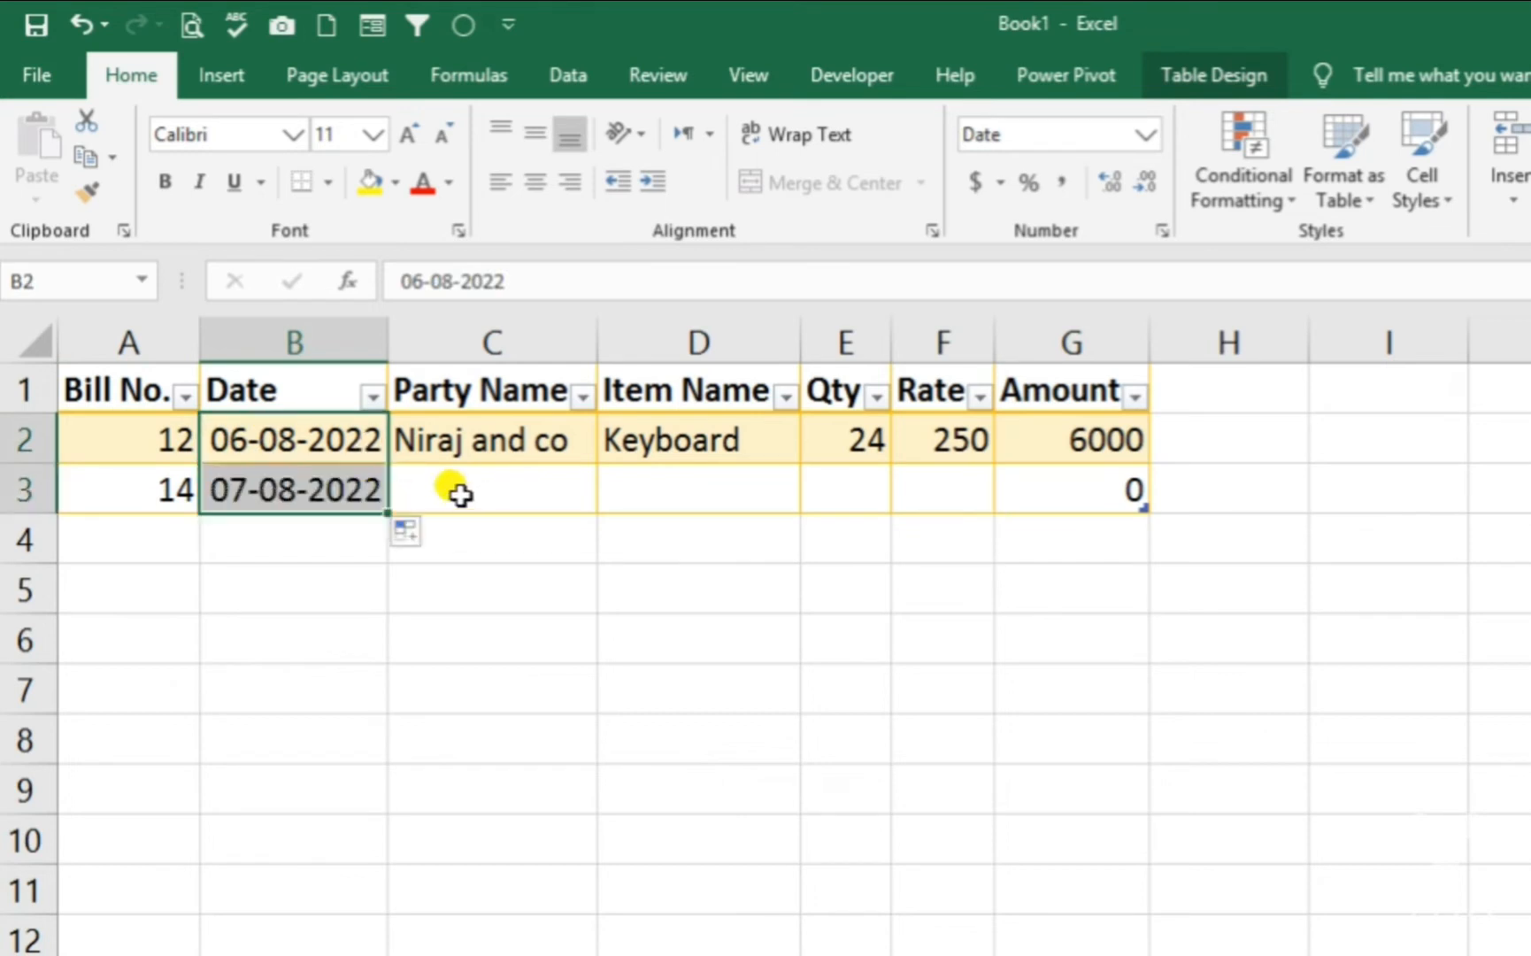
# - Fill the party name down from C2 to C3 and change it to kumar and co
pyautogui.click(489, 484)
pyautogui.click(571, 447)
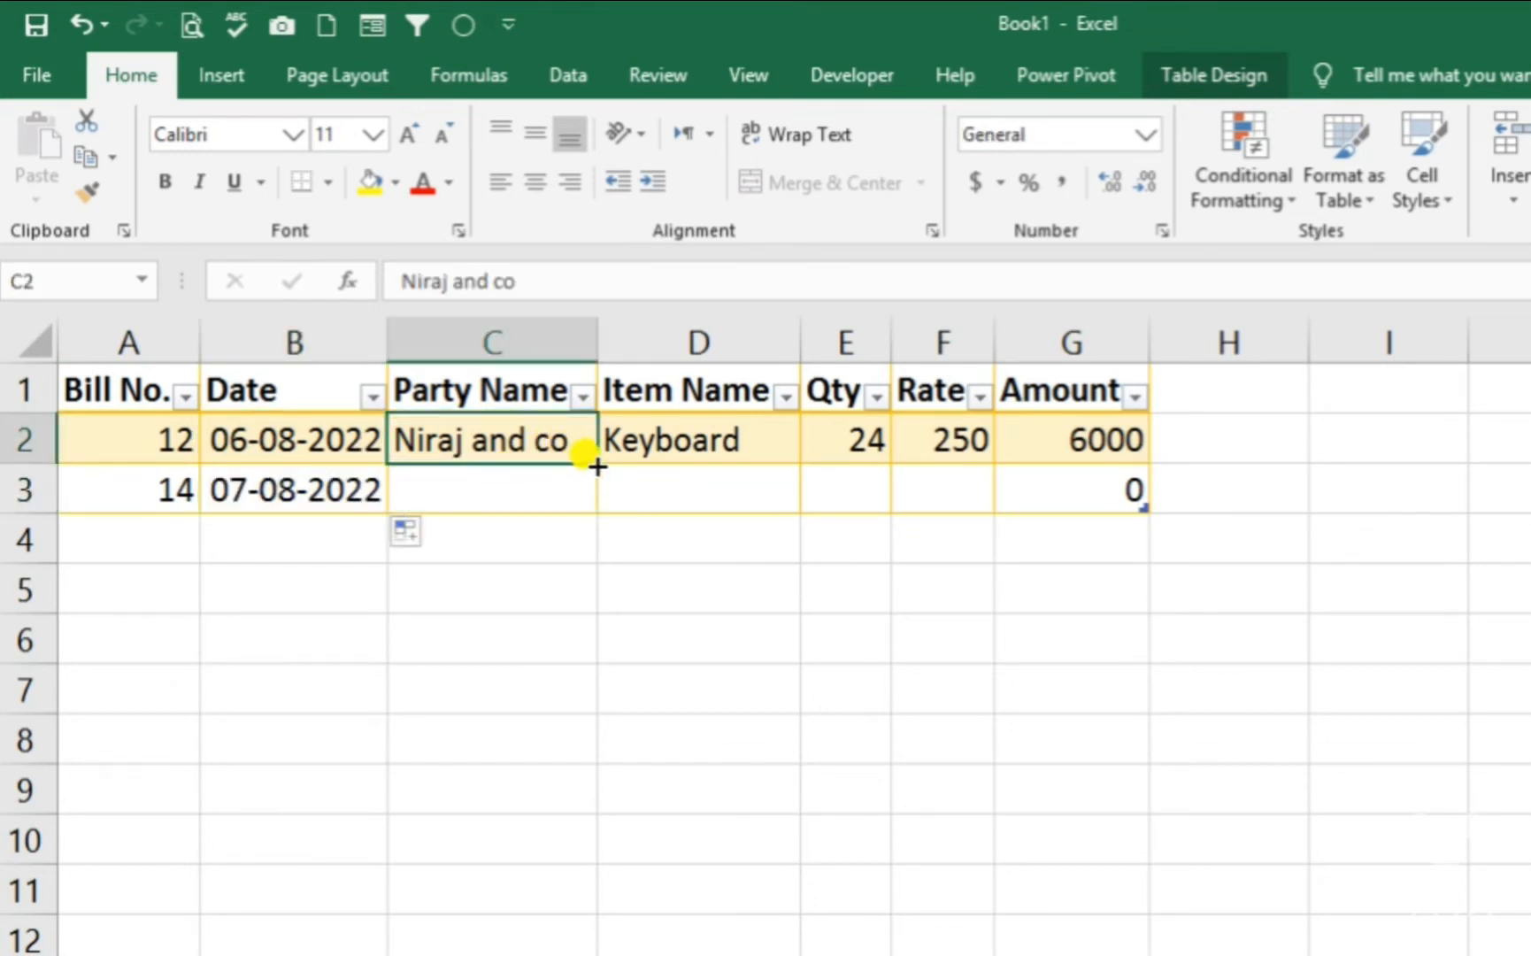
pyautogui.moveTo(598, 466); pyautogui.dragTo(601, 492)
pyautogui.click(455, 478)
pyautogui.doubleClick(466, 492)
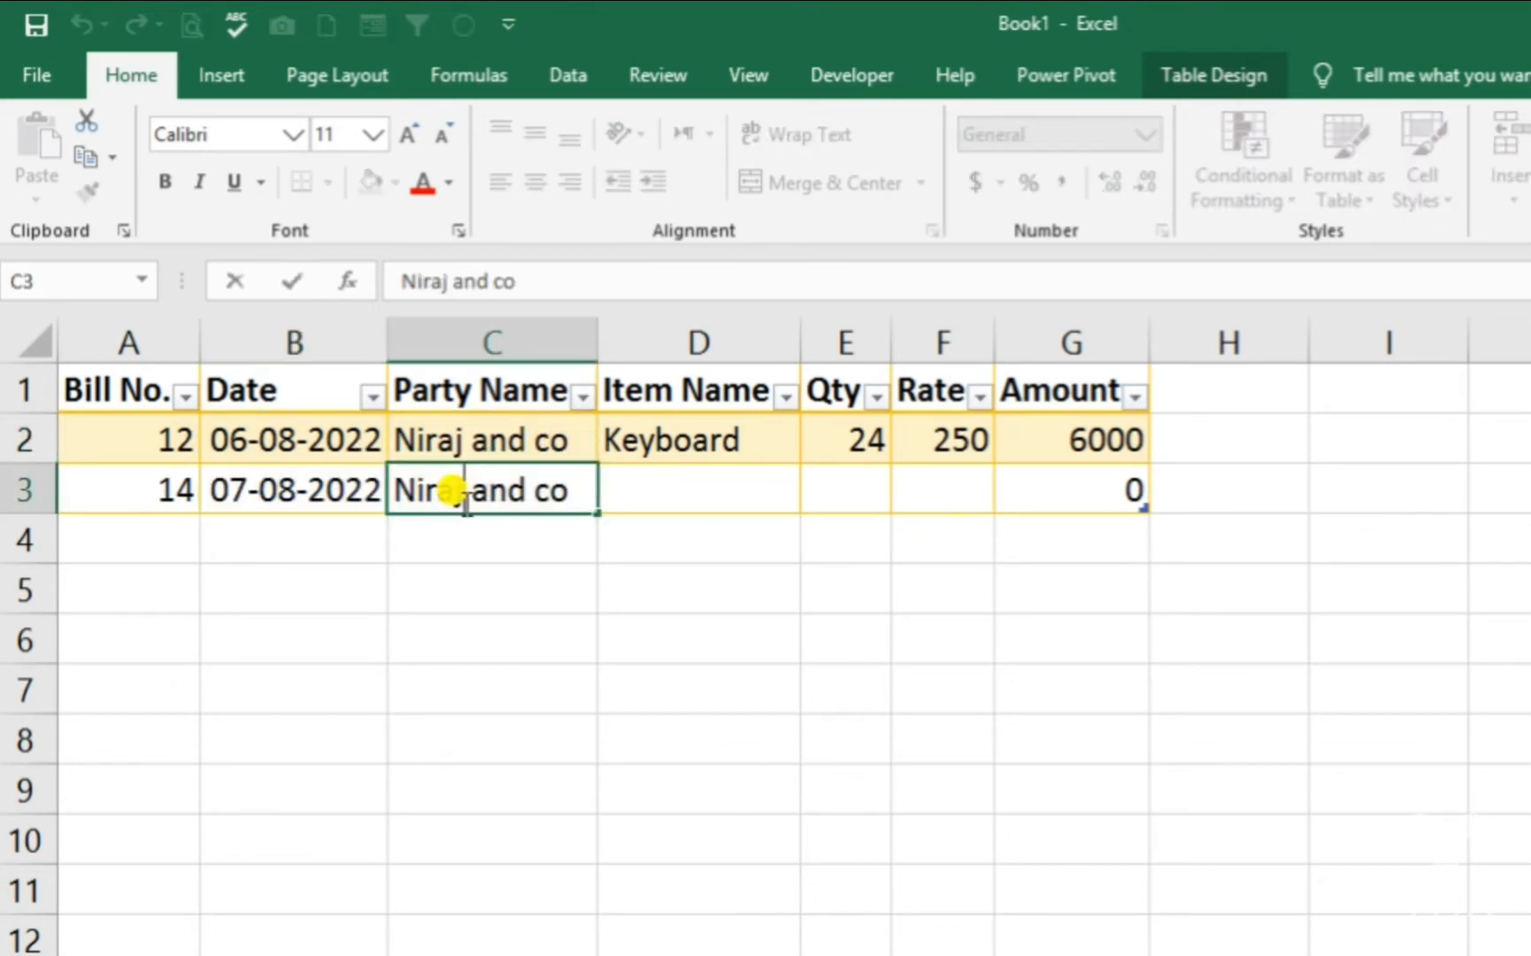
pyautogui.moveTo(466, 492); pyautogui.dragTo(345, 497)
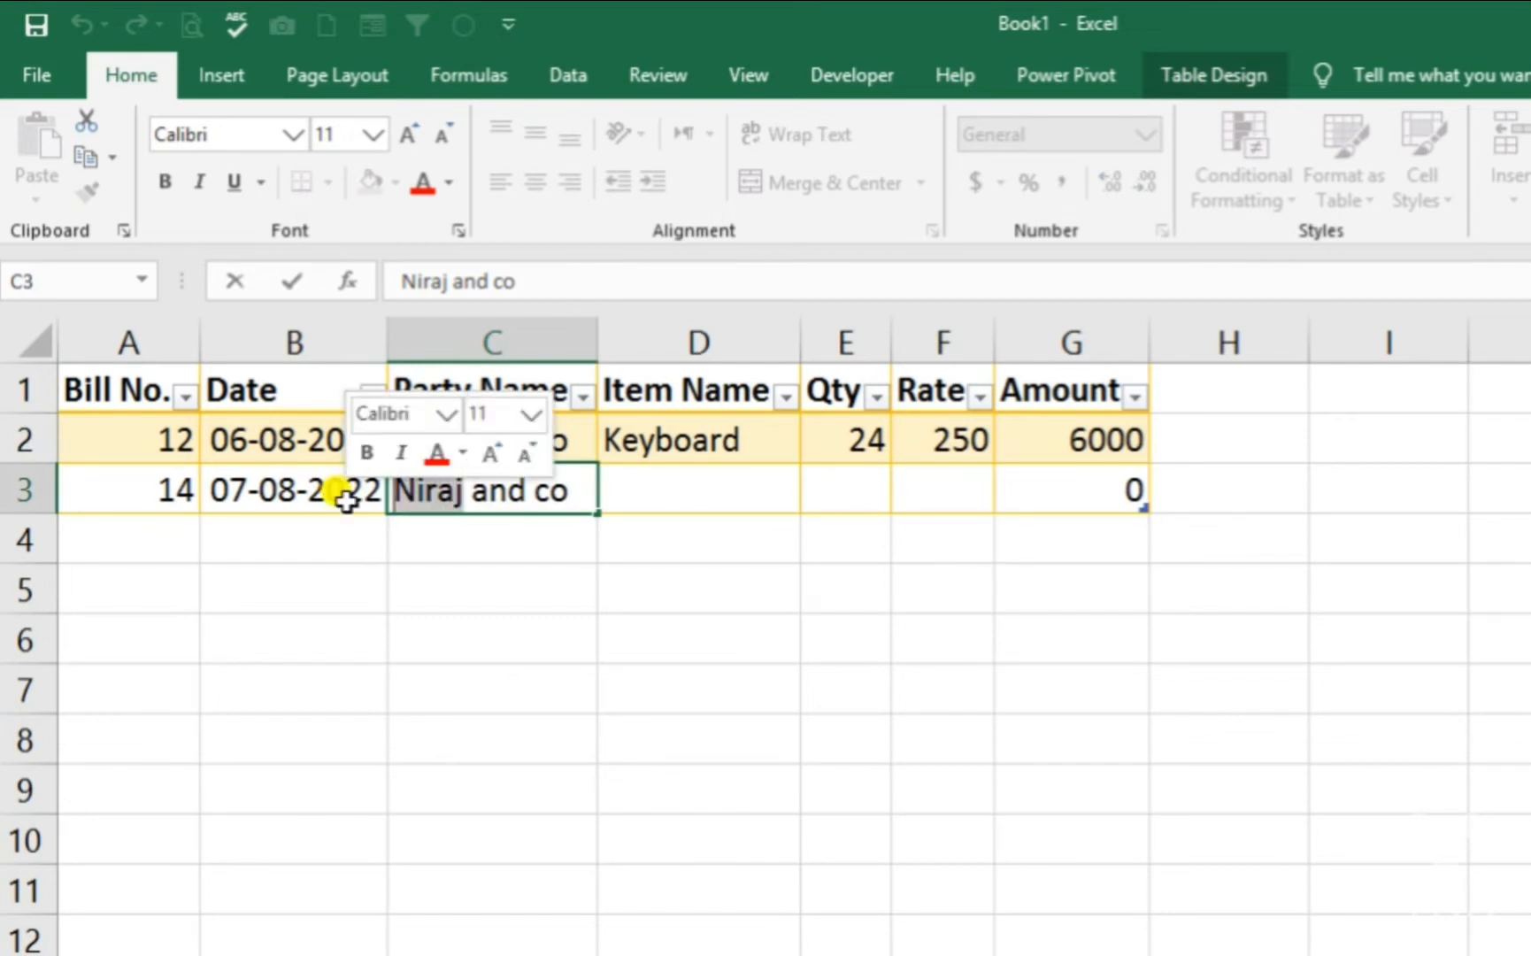
pyautogui.write('kuma')
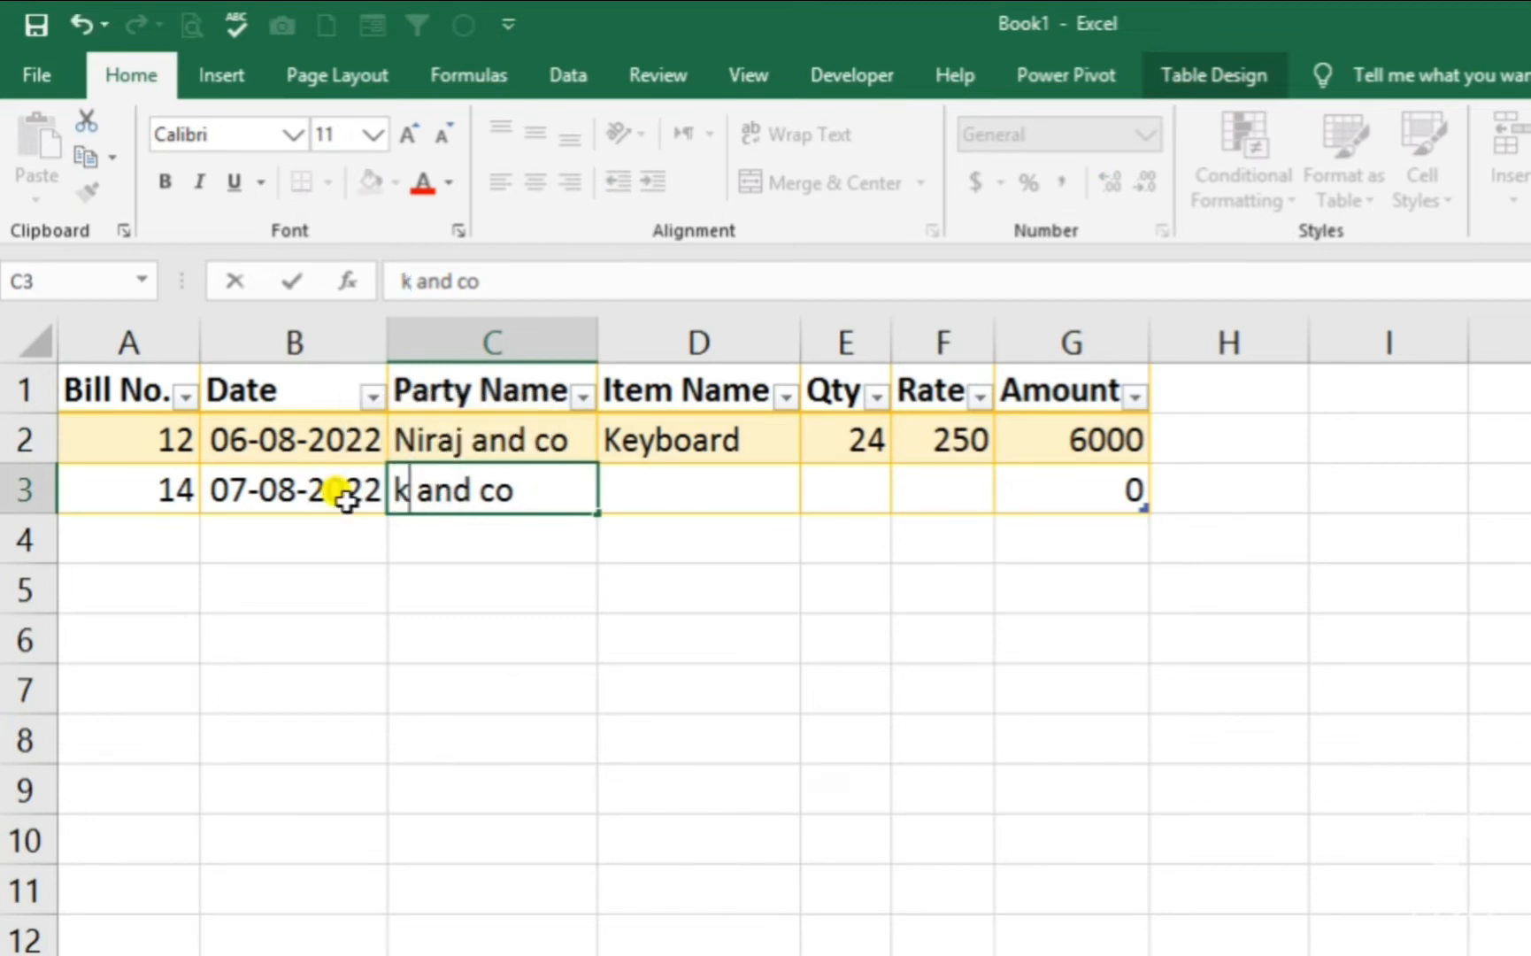
pyautogui.write('r')
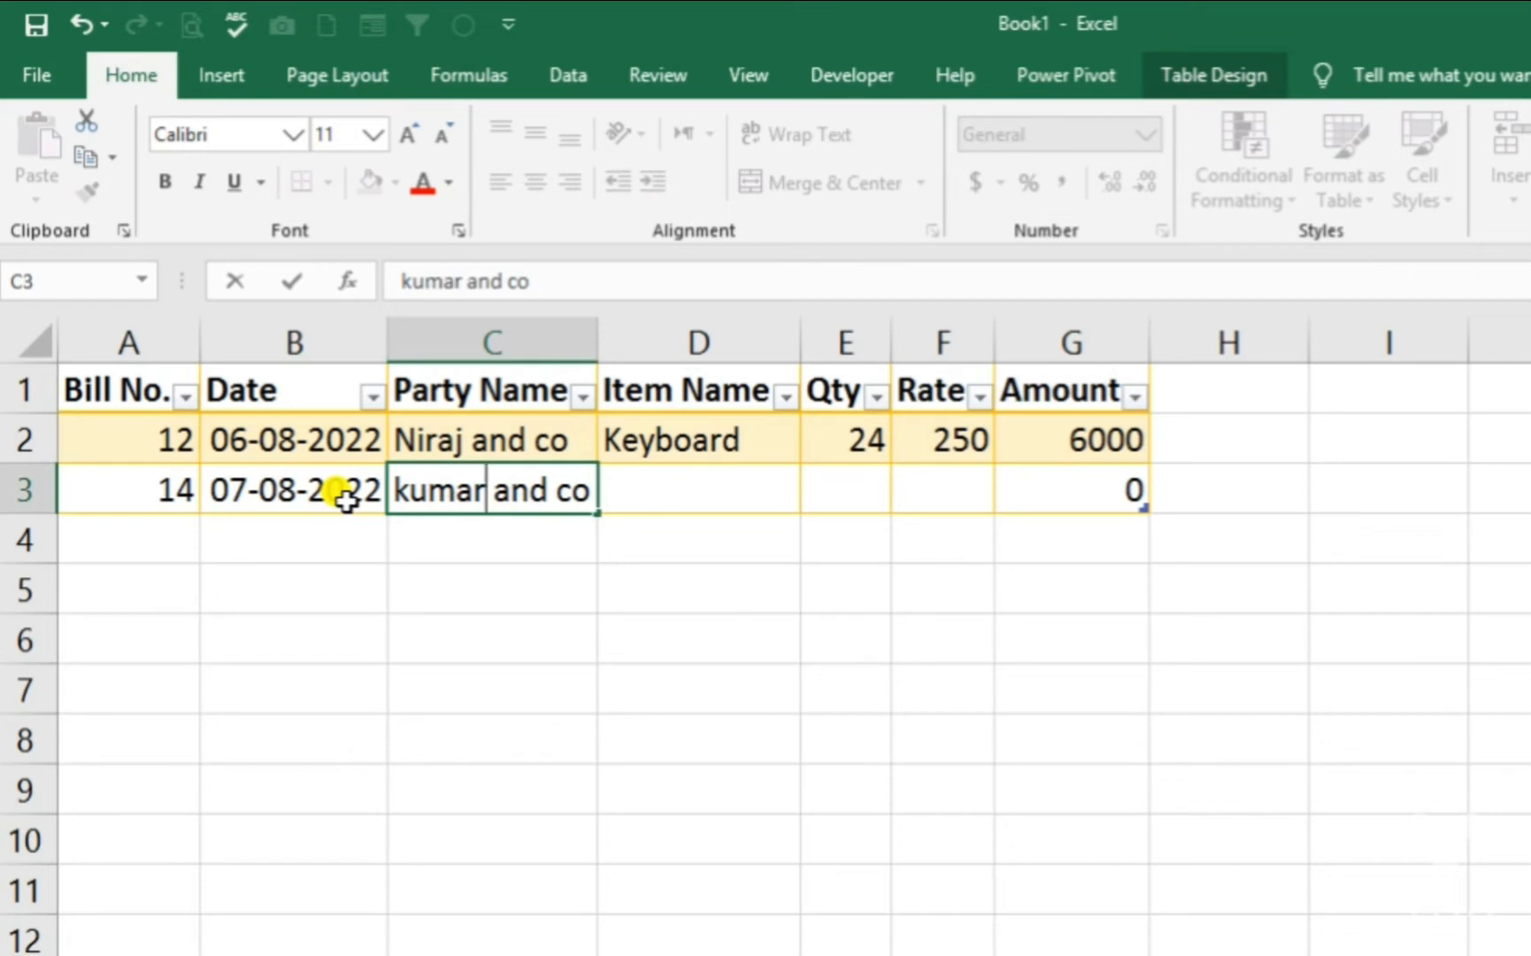
pyautogui.press('Tab')
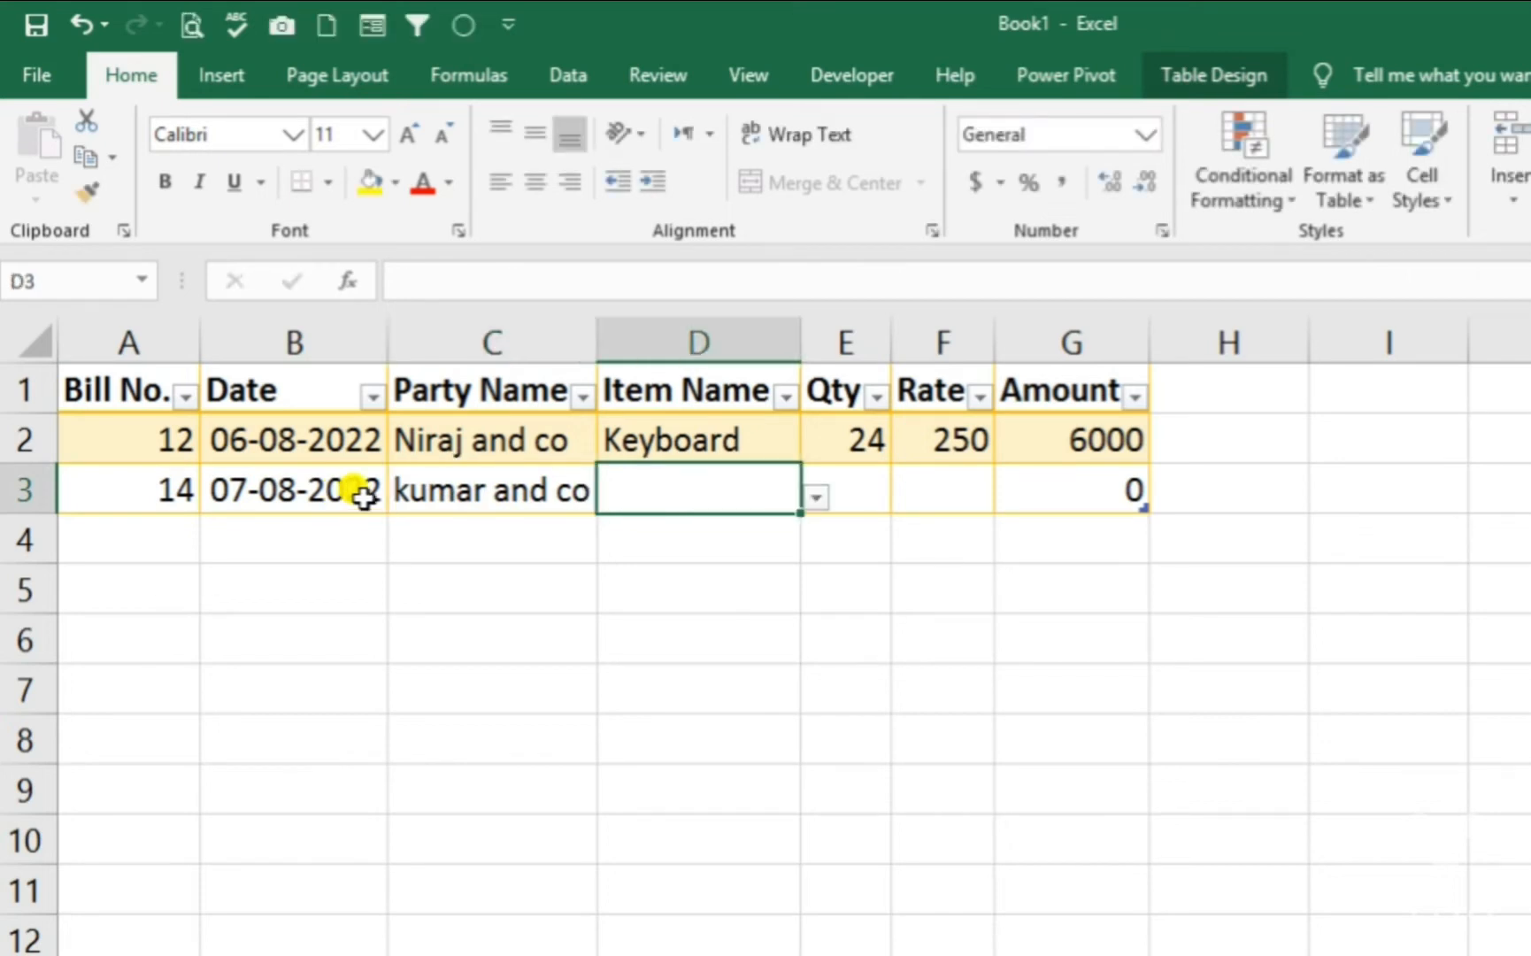
# - Complete row 3 with Printer as the Item Name, 27 as the Qty and 2000 as the Rate
pyautogui.click(815, 500)
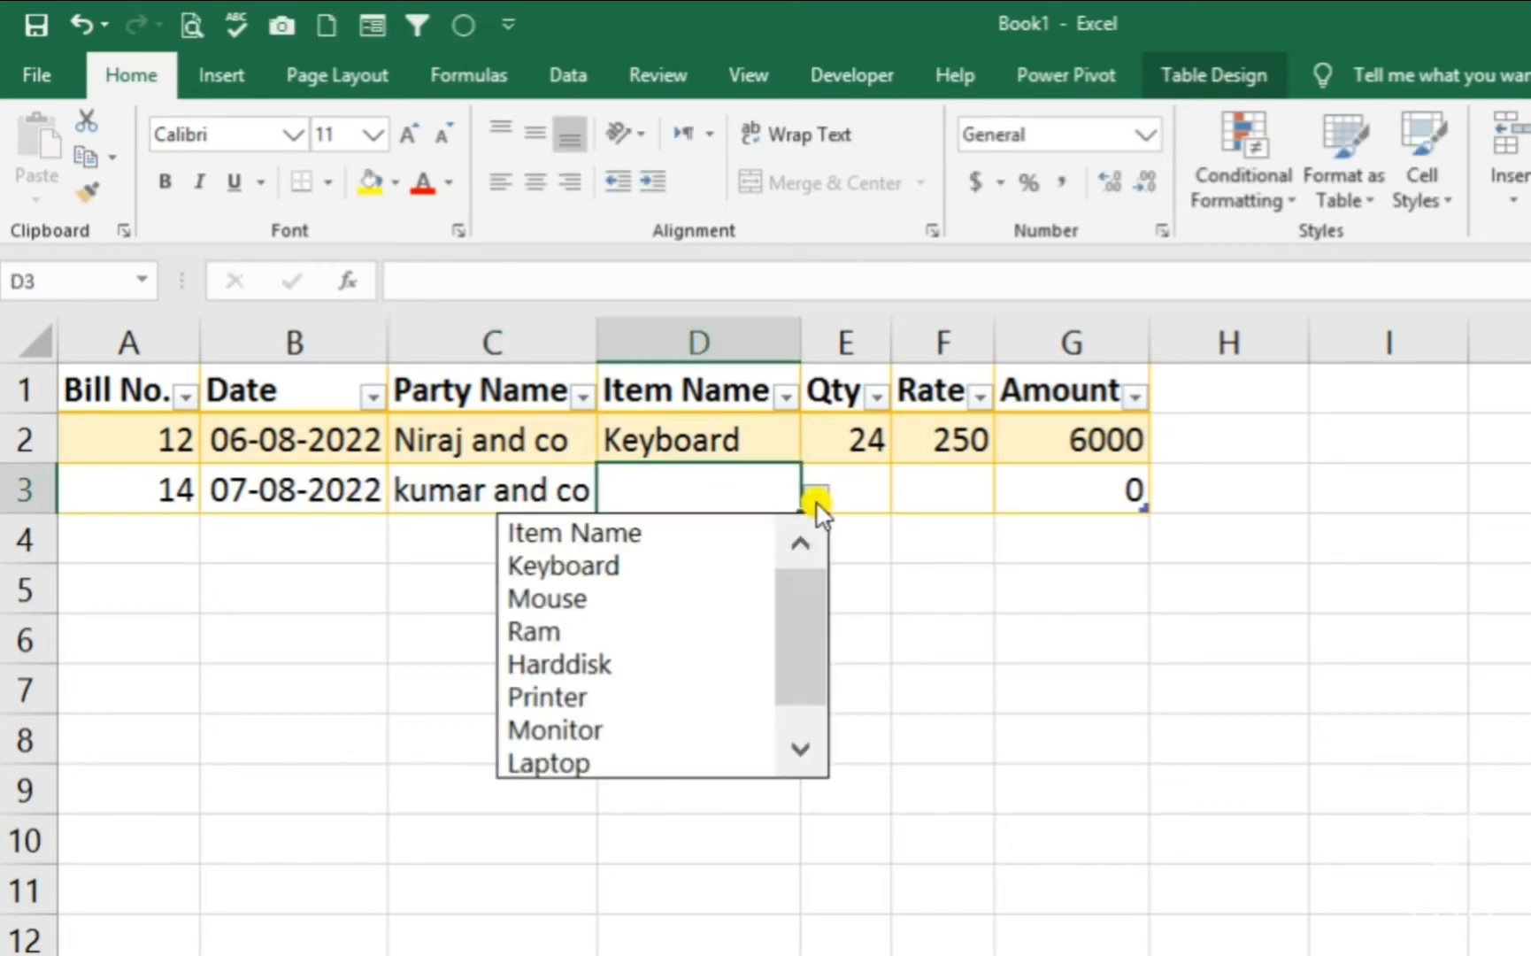
pyautogui.click(624, 696)
pyautogui.click(872, 489)
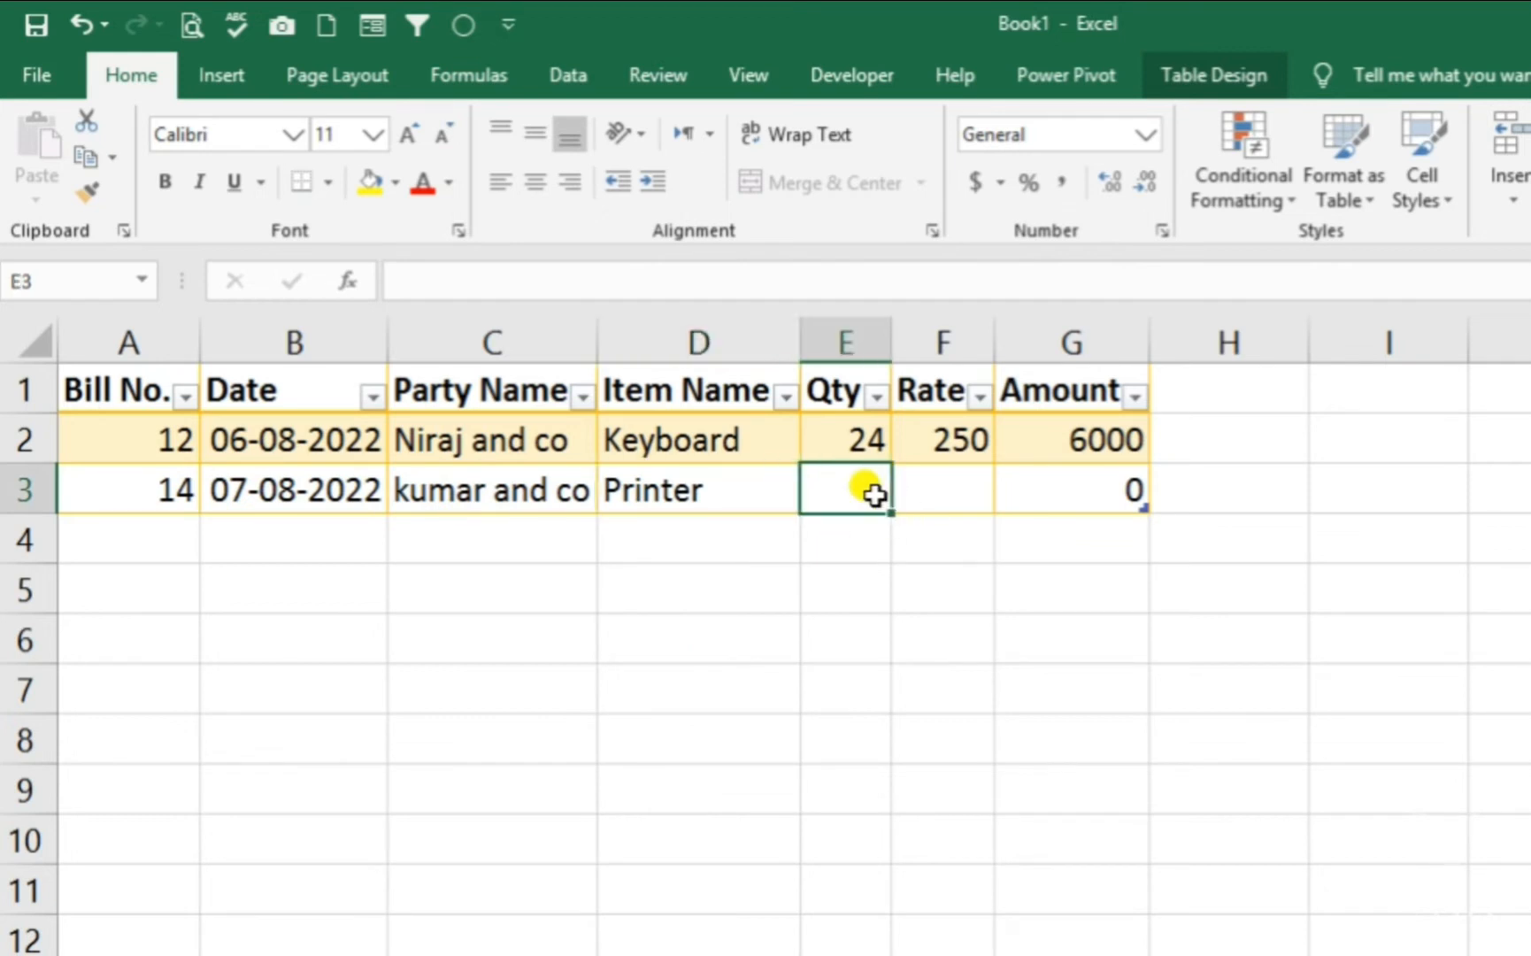
pyautogui.write('27')
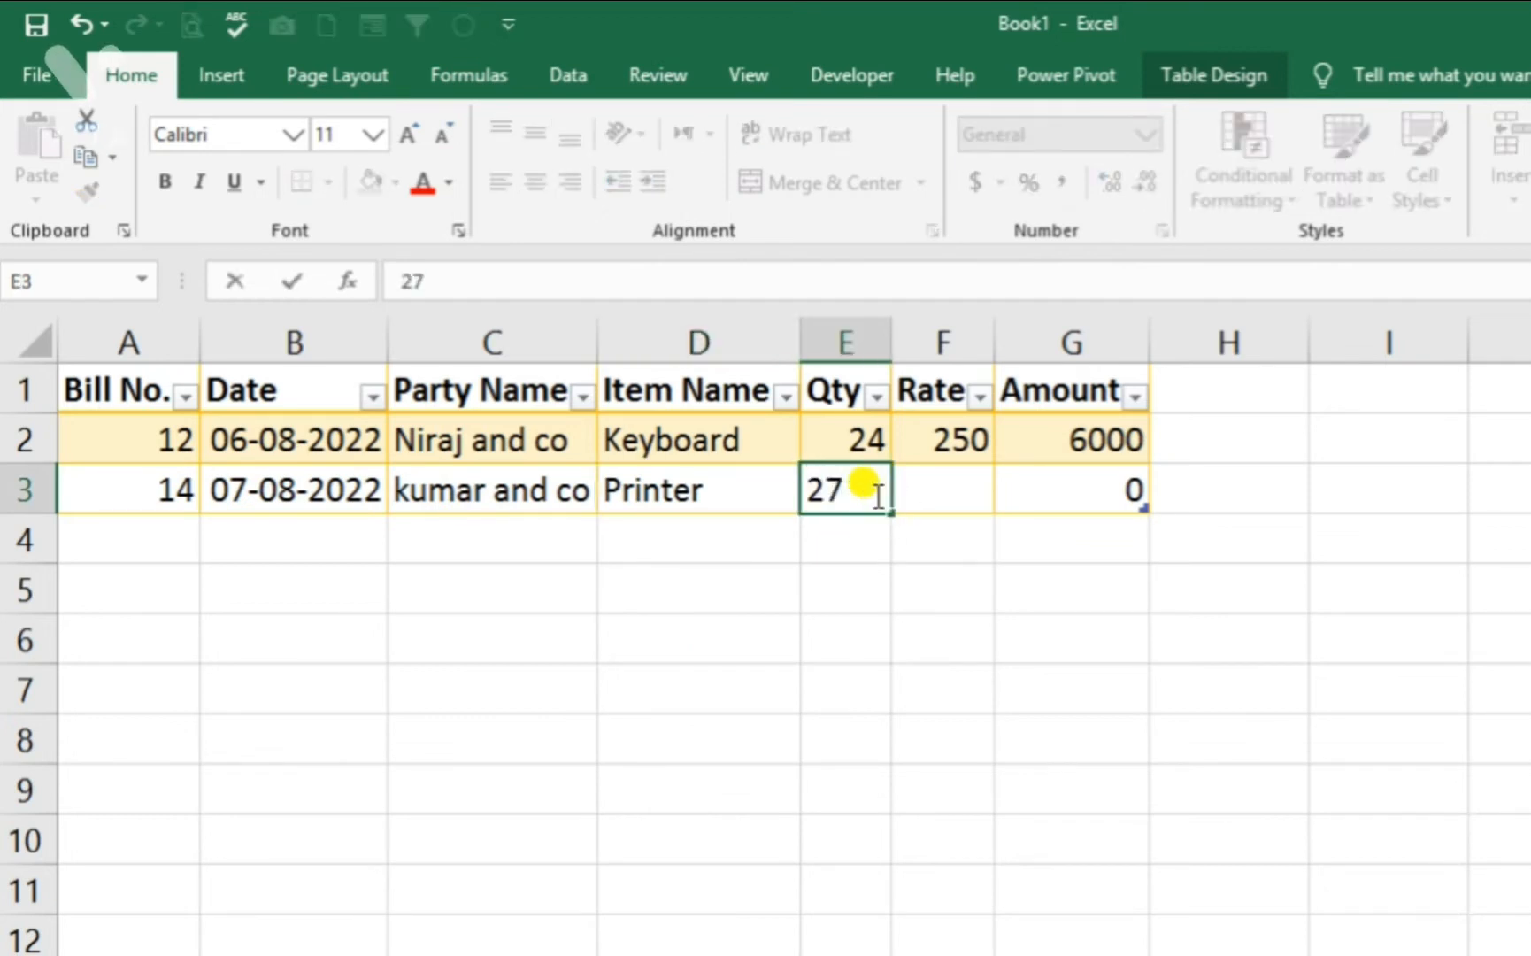
pyautogui.press('Tab')
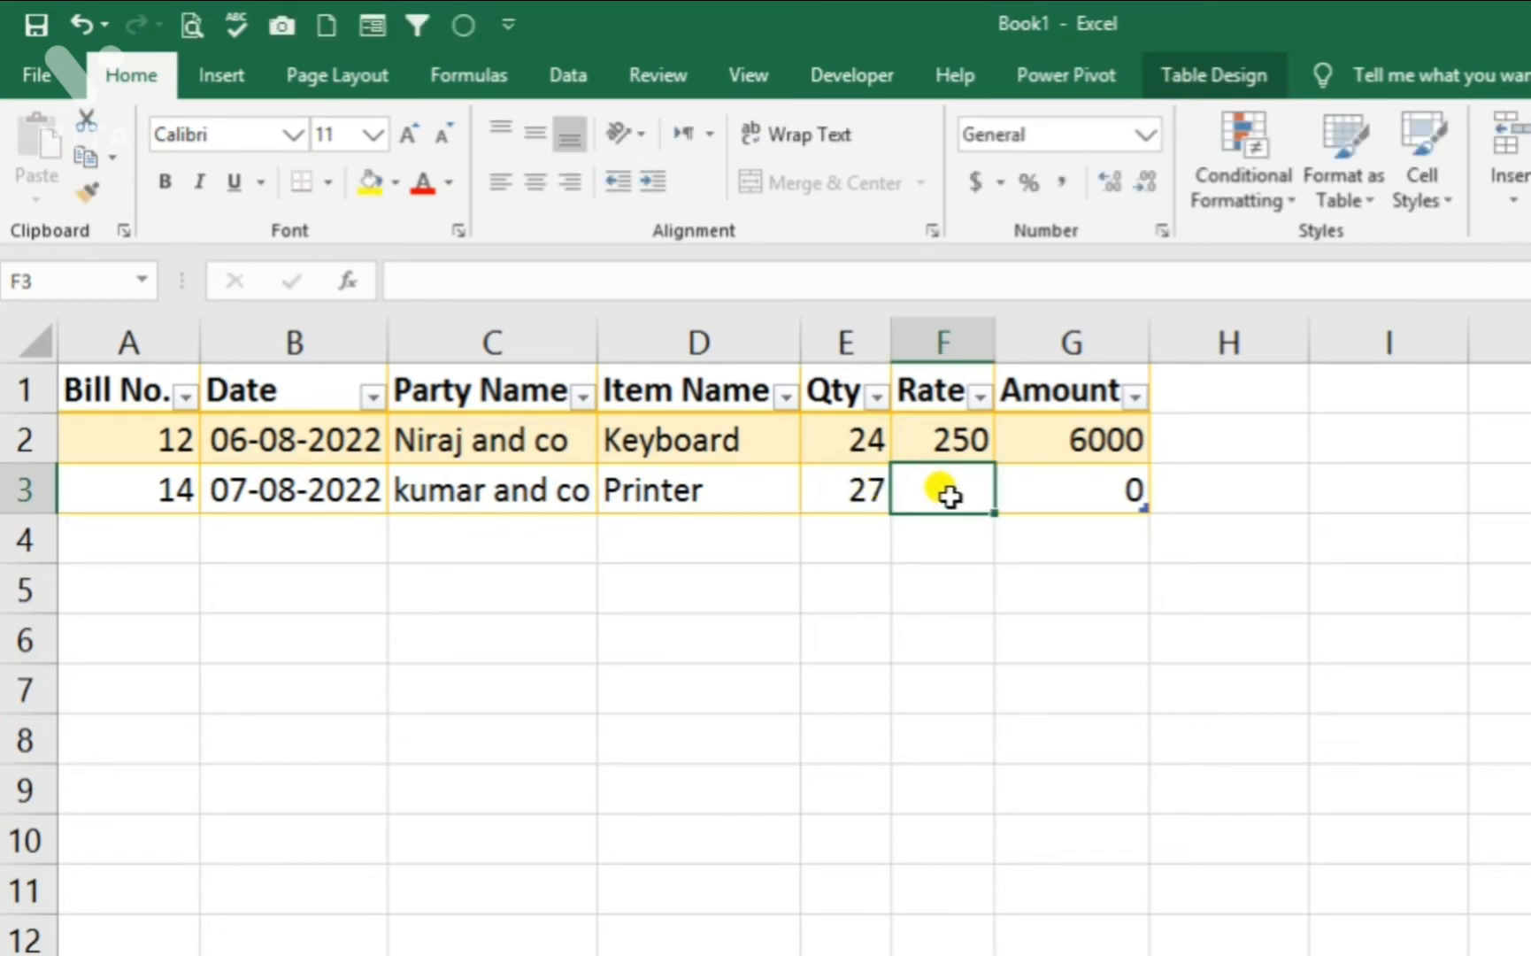
pyautogui.write('2')
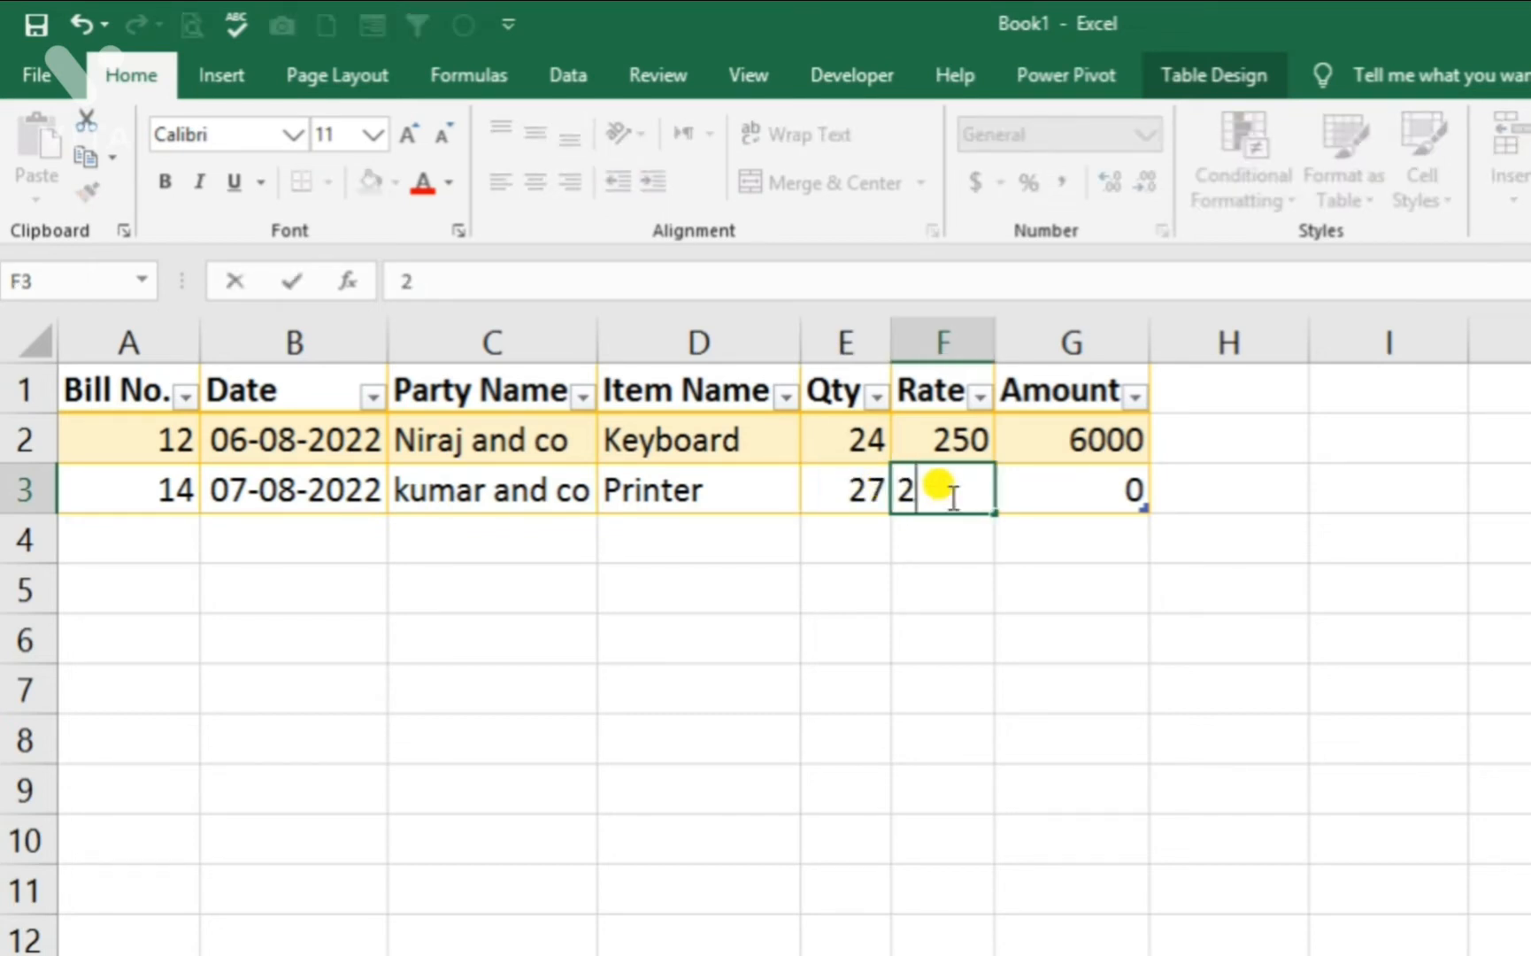
pyautogui.write('000')
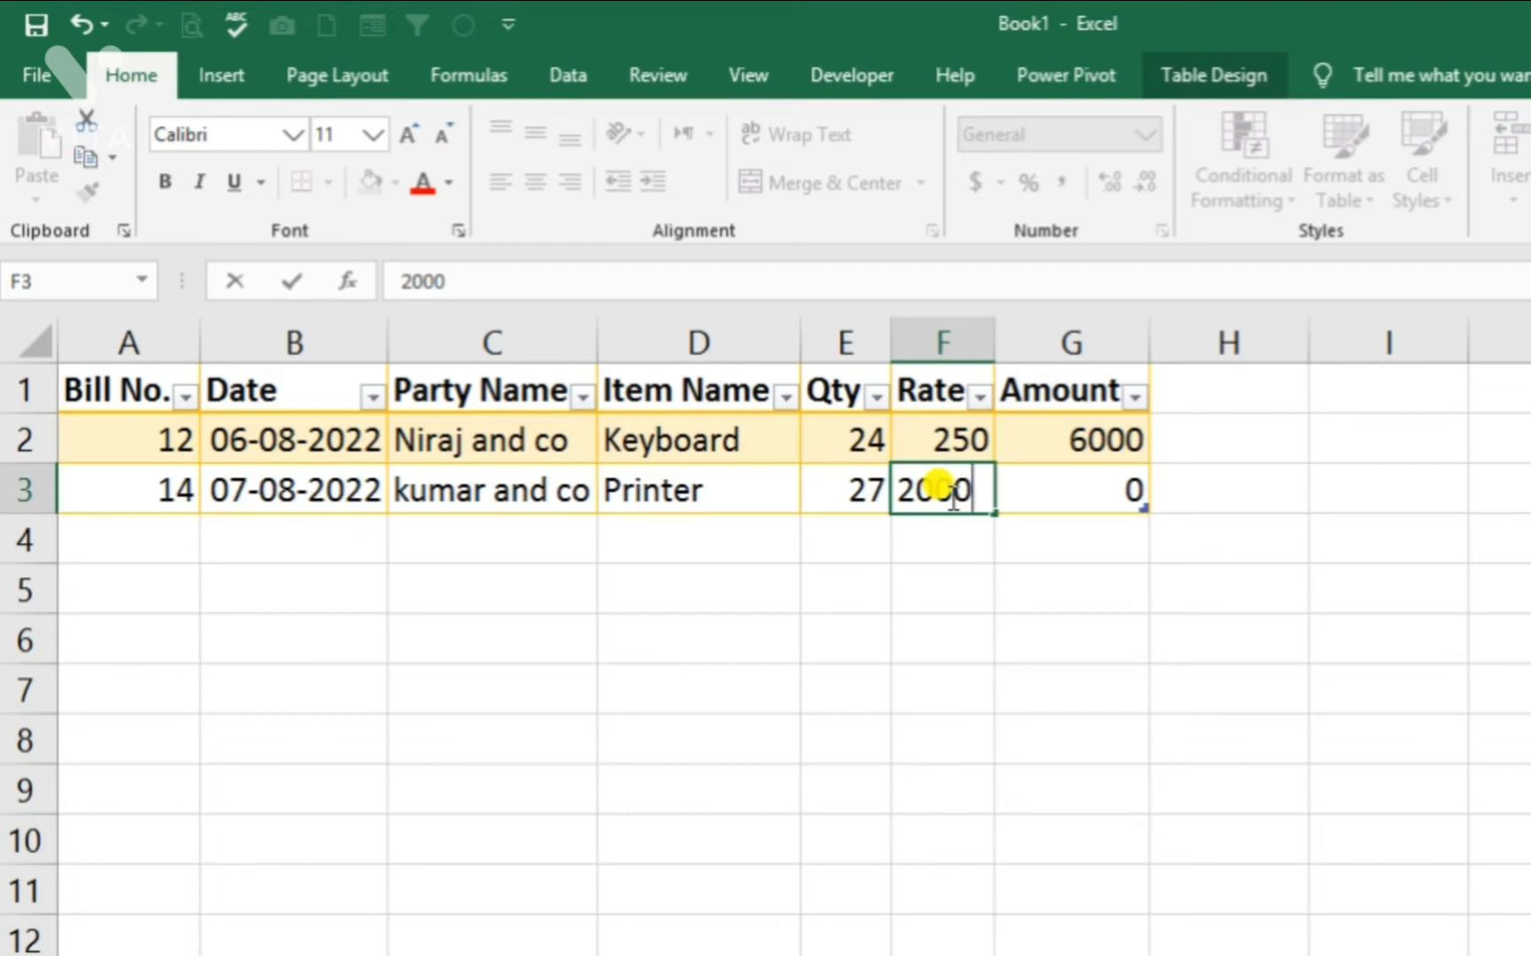
pyautogui.press('Tab')
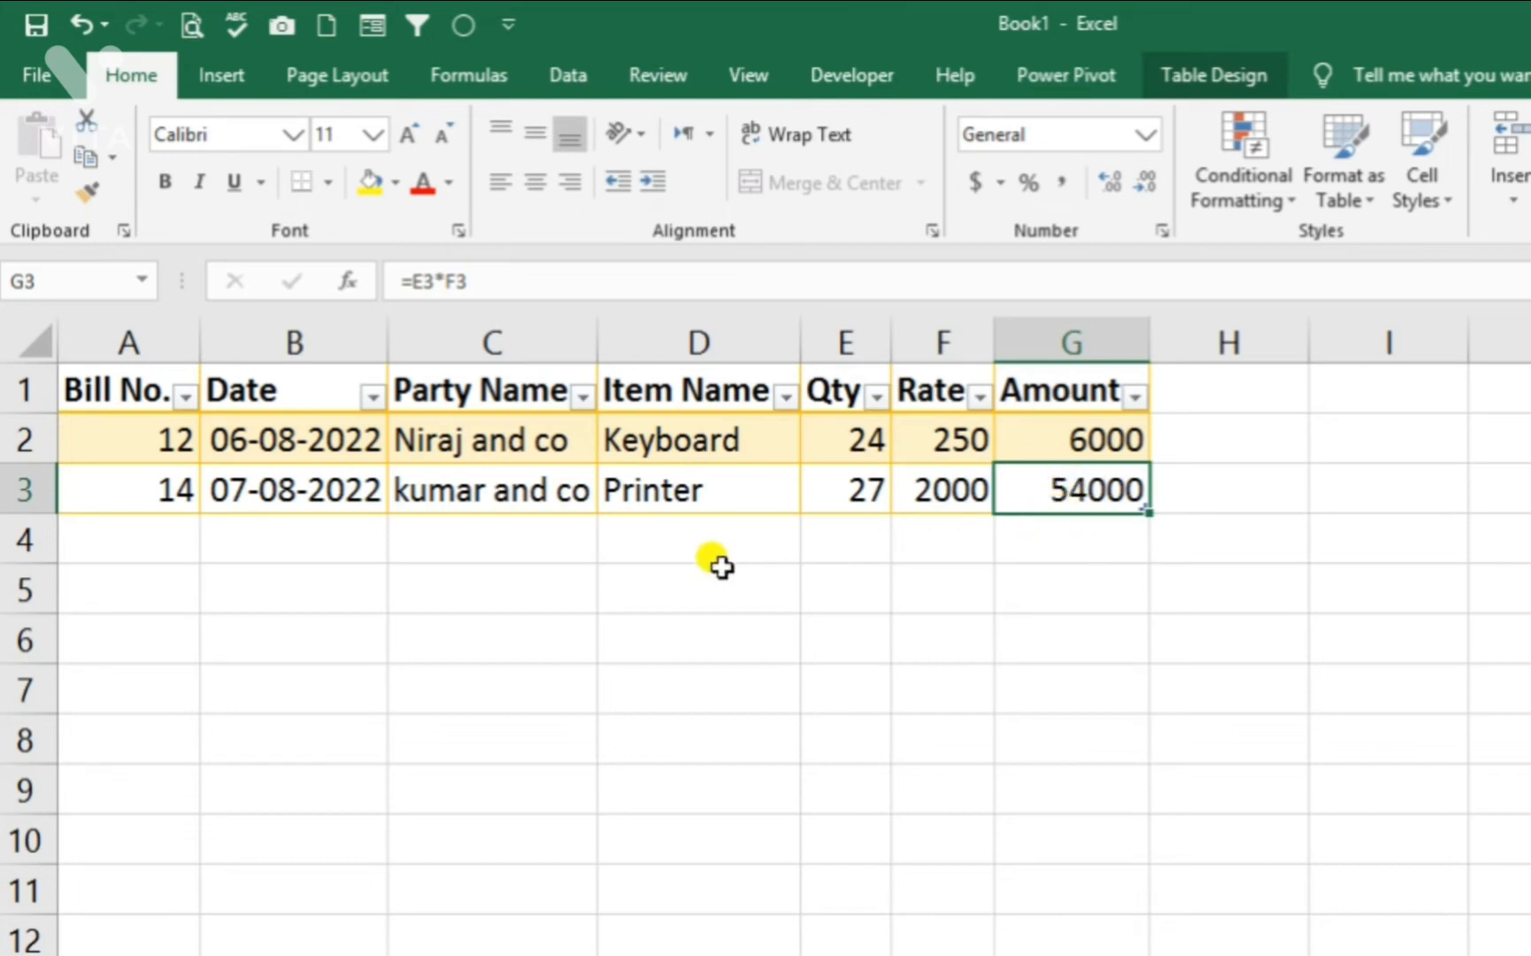
# - On the next transaction sheet with no entries, enter Bill No. 01 and the current date 06-08-2022 in row 2
pyautogui.click(140, 534)
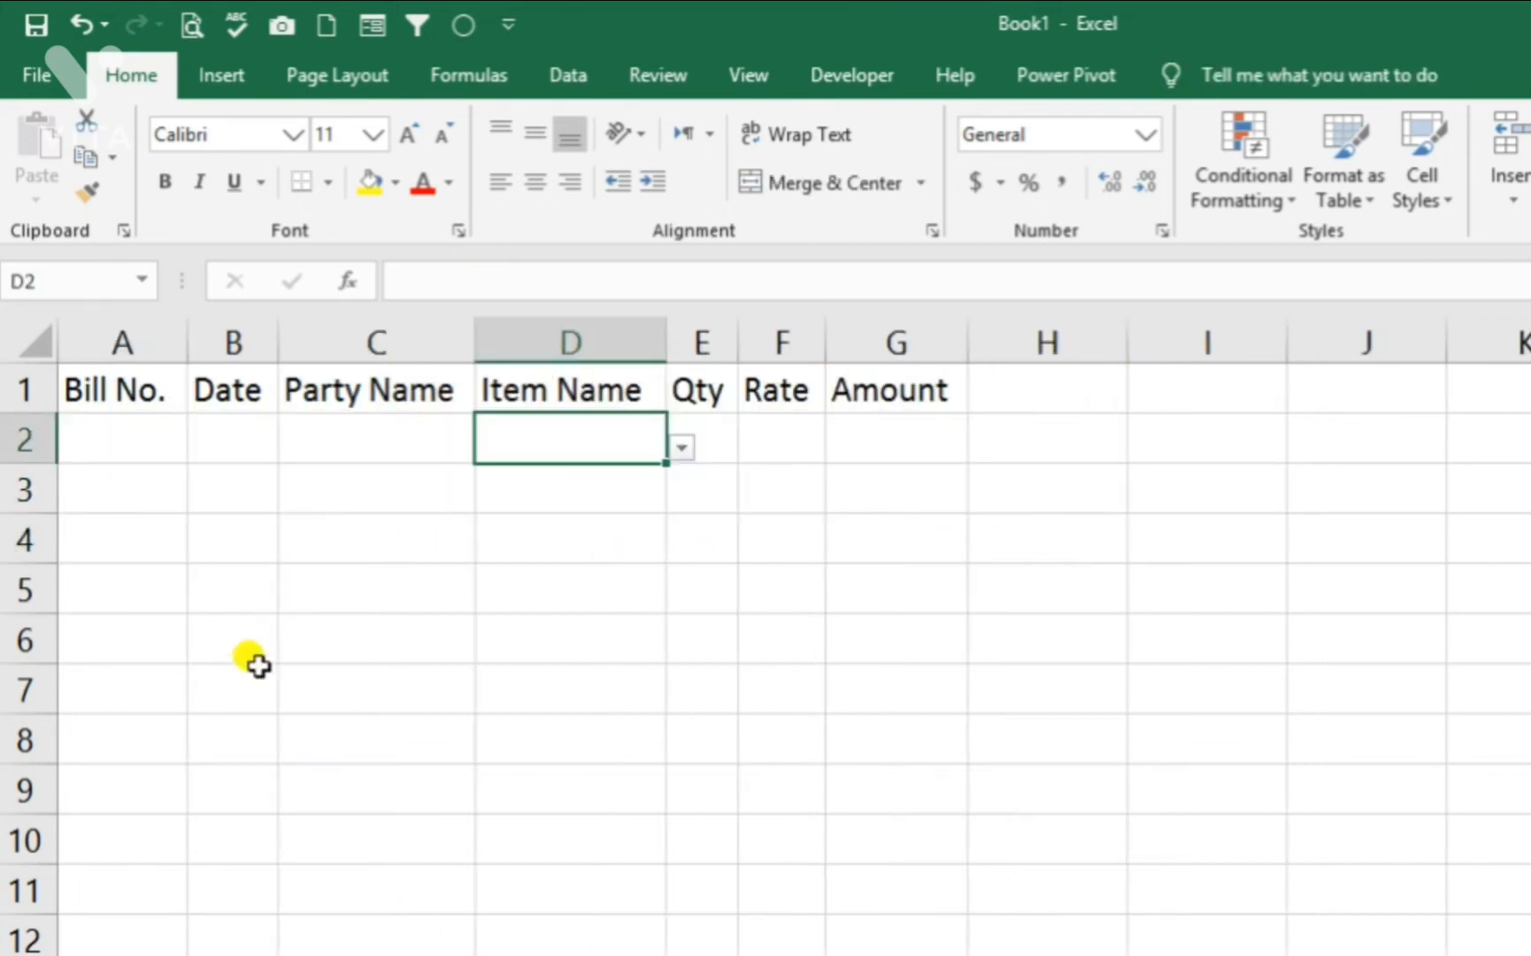
pyautogui.scroll(2, 290, 631)
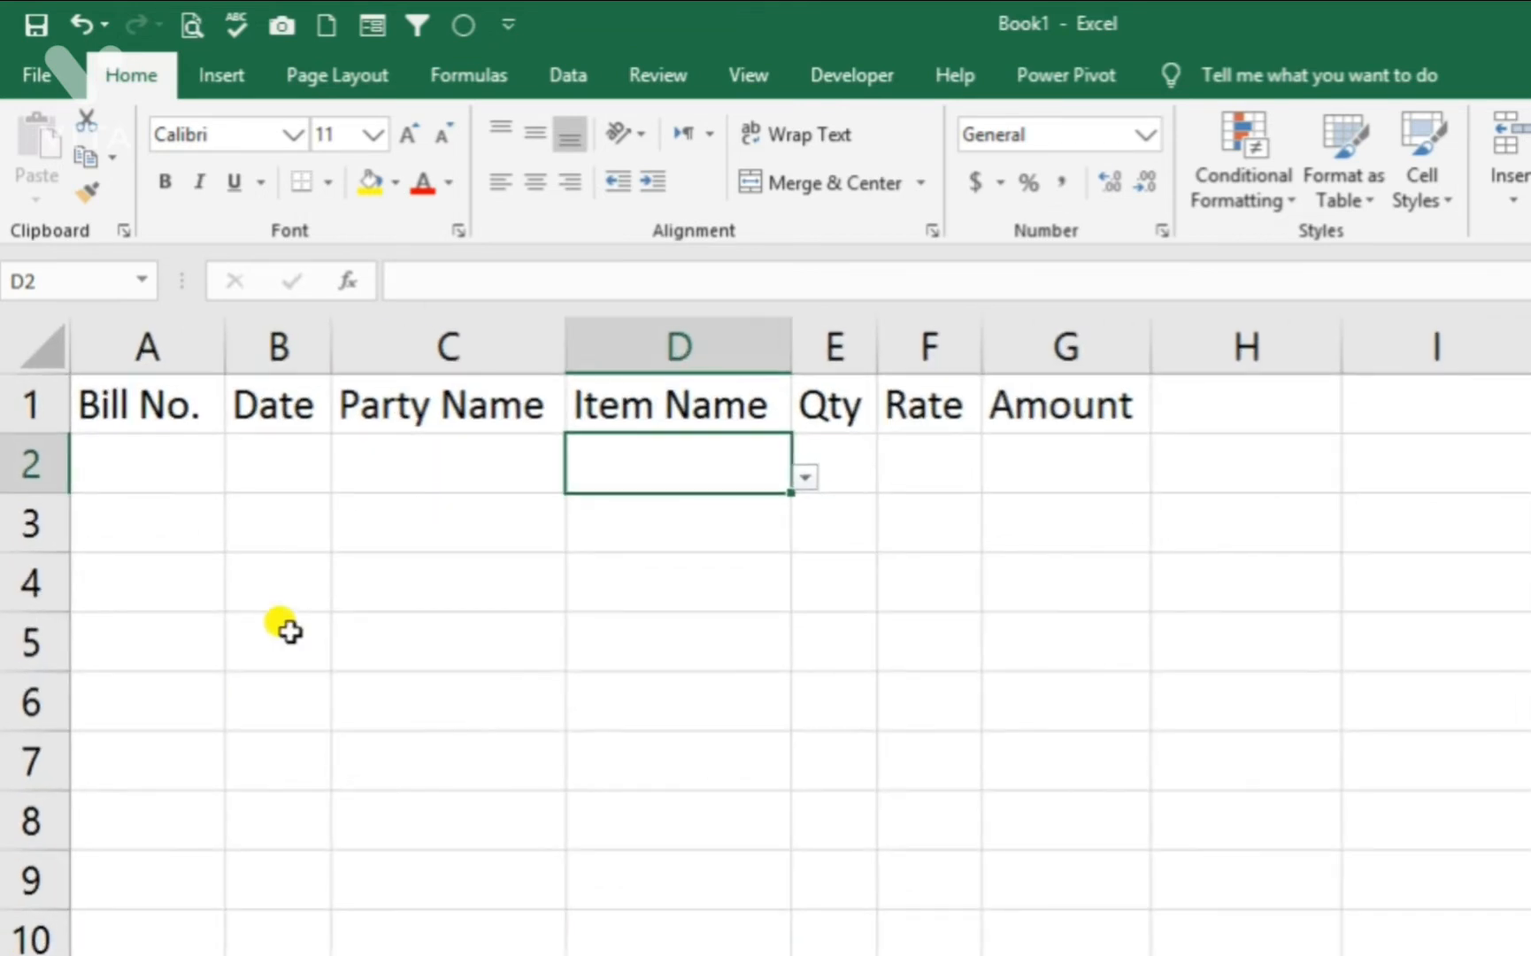
pyautogui.click(177, 478)
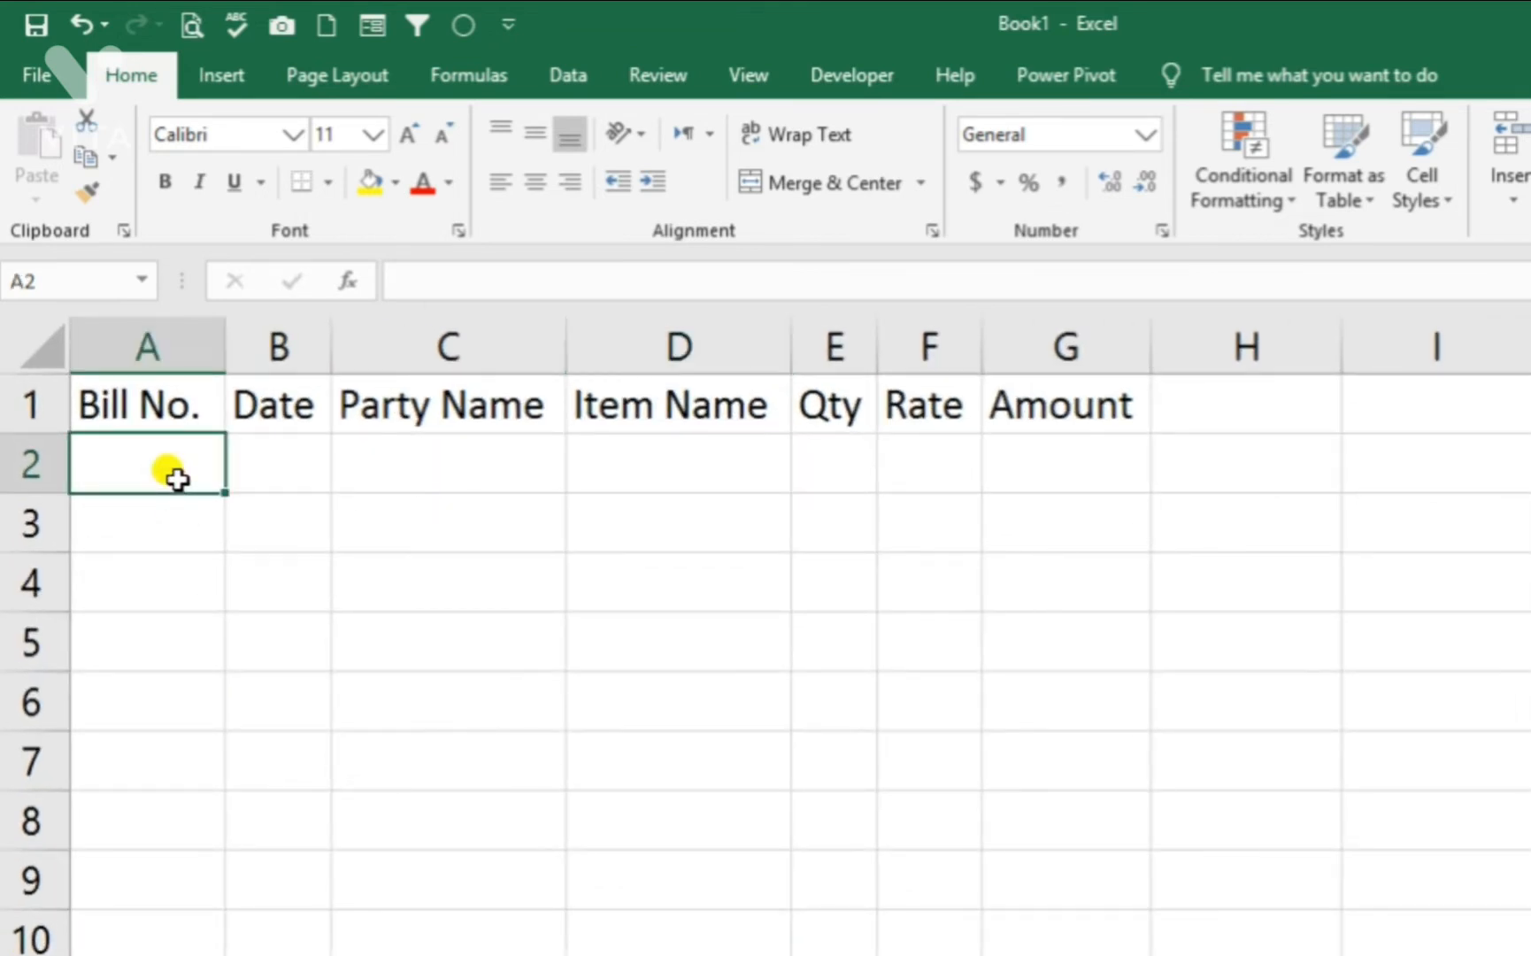
pyautogui.write('01')
pyautogui.press('Tab')
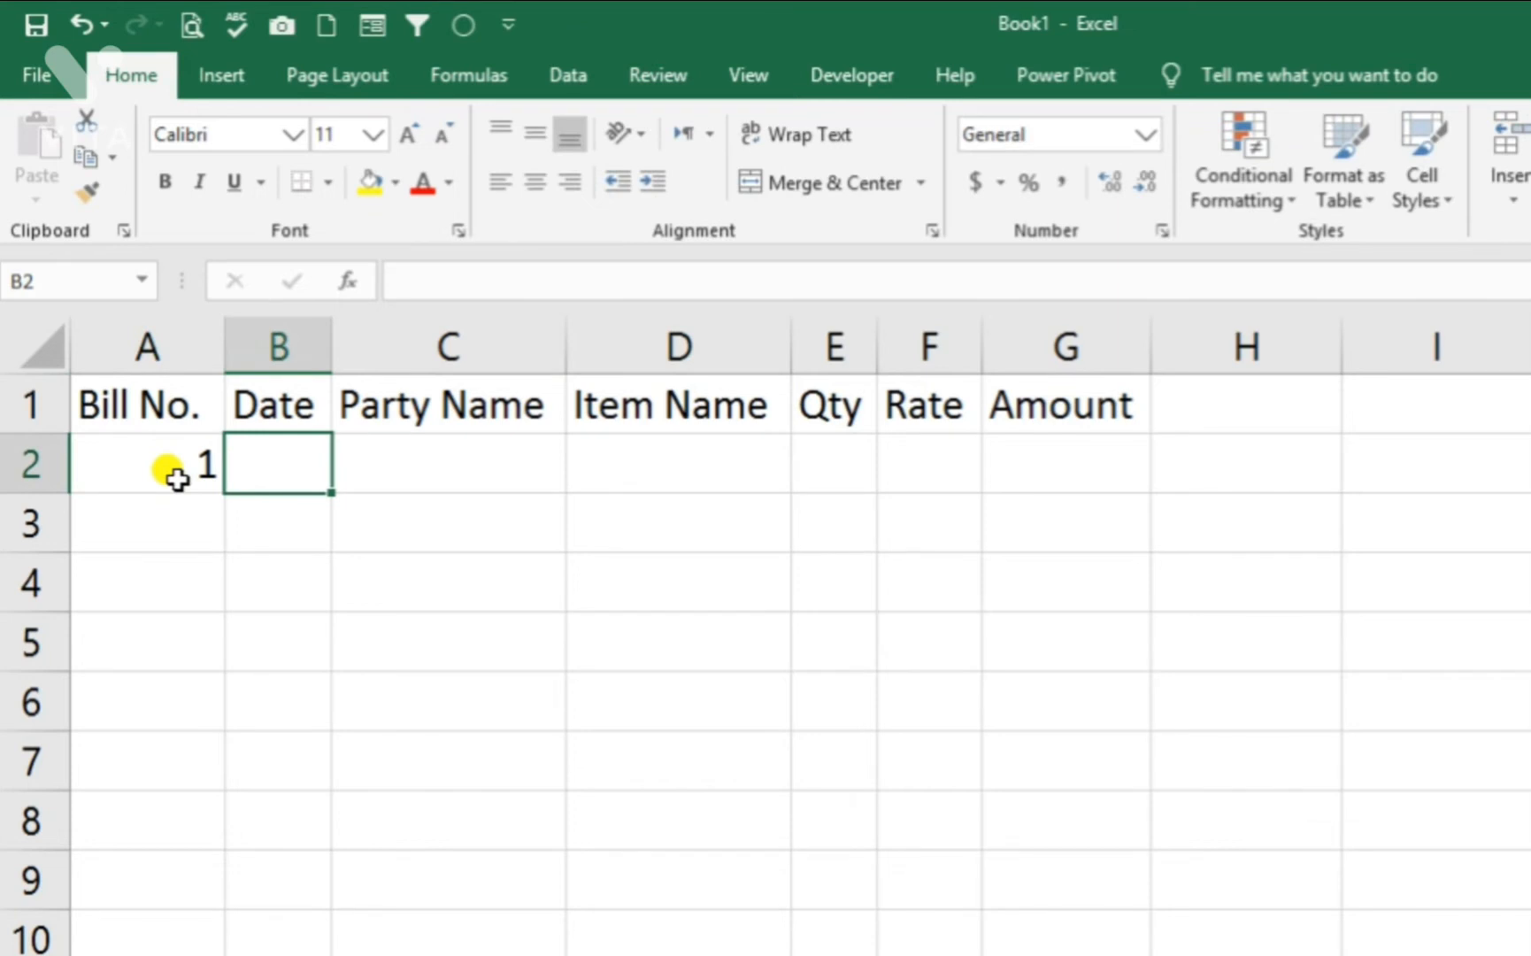
pyautogui.hotkey('ctrl', ';')
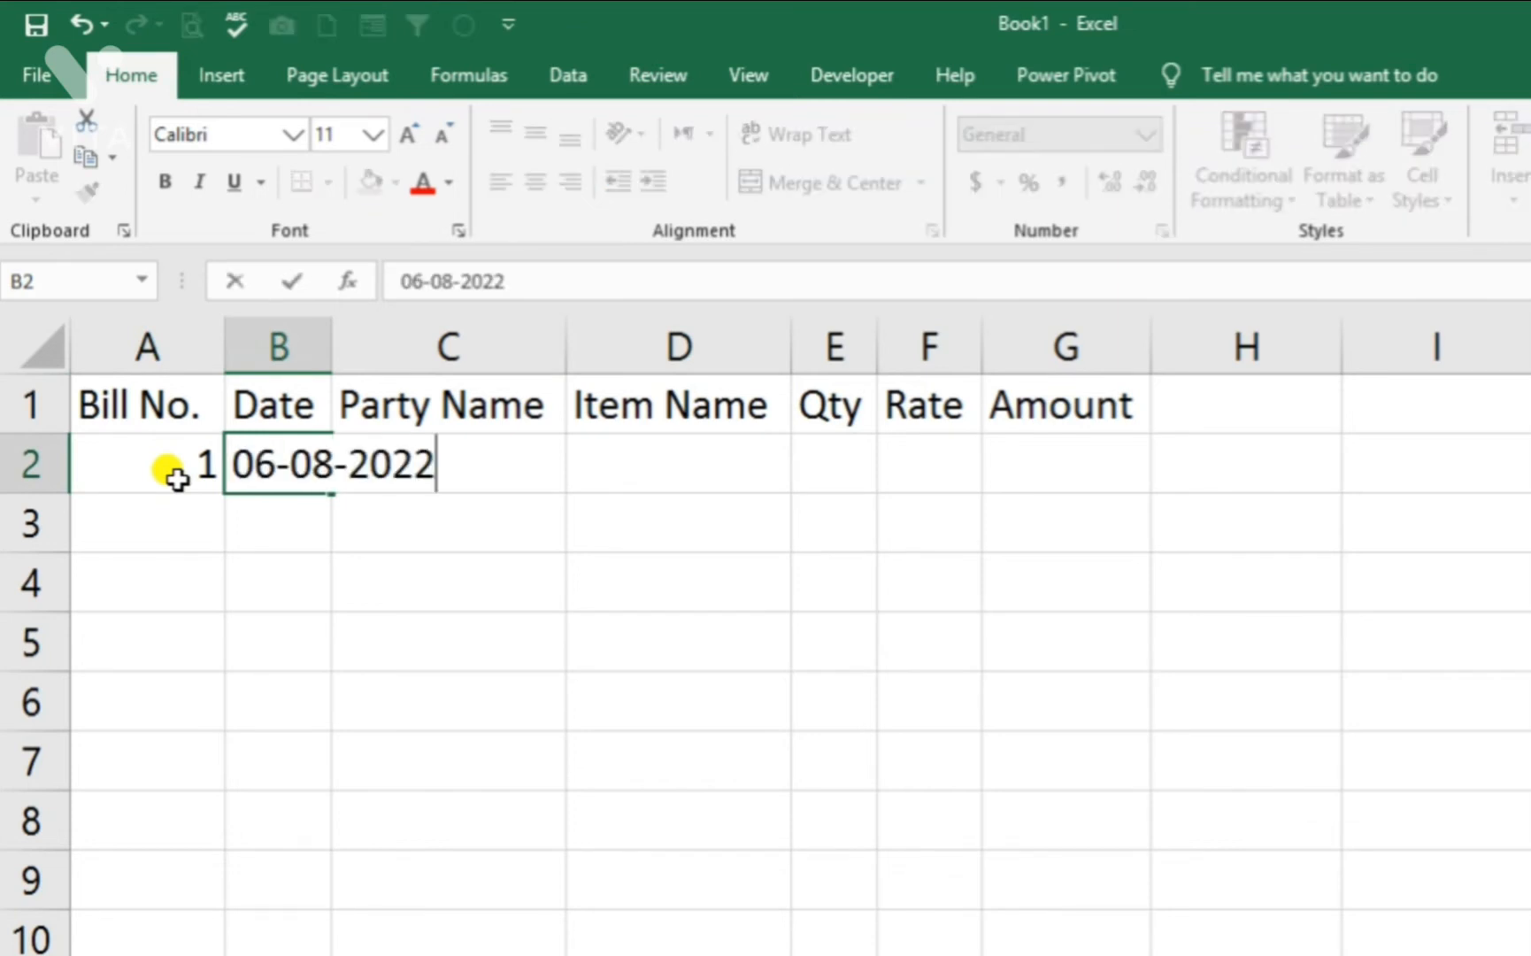
pyautogui.press('Return')
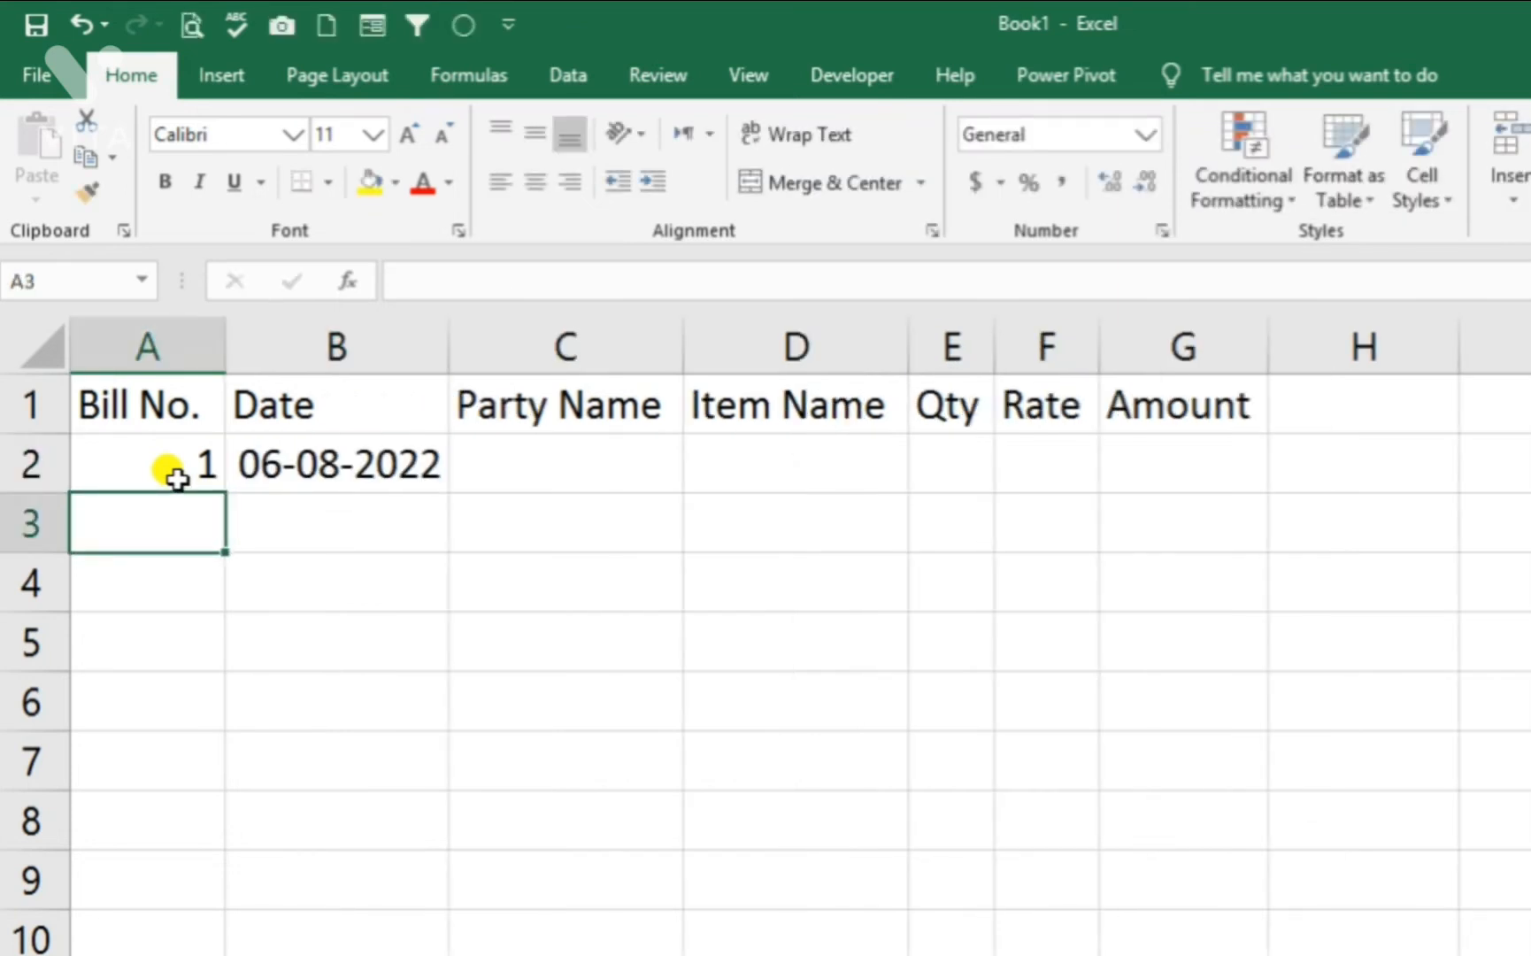
# - Enter Neeraj and co as the Party Name in row 2 and choose Monitor as the Item Name
pyautogui.click(485, 451)
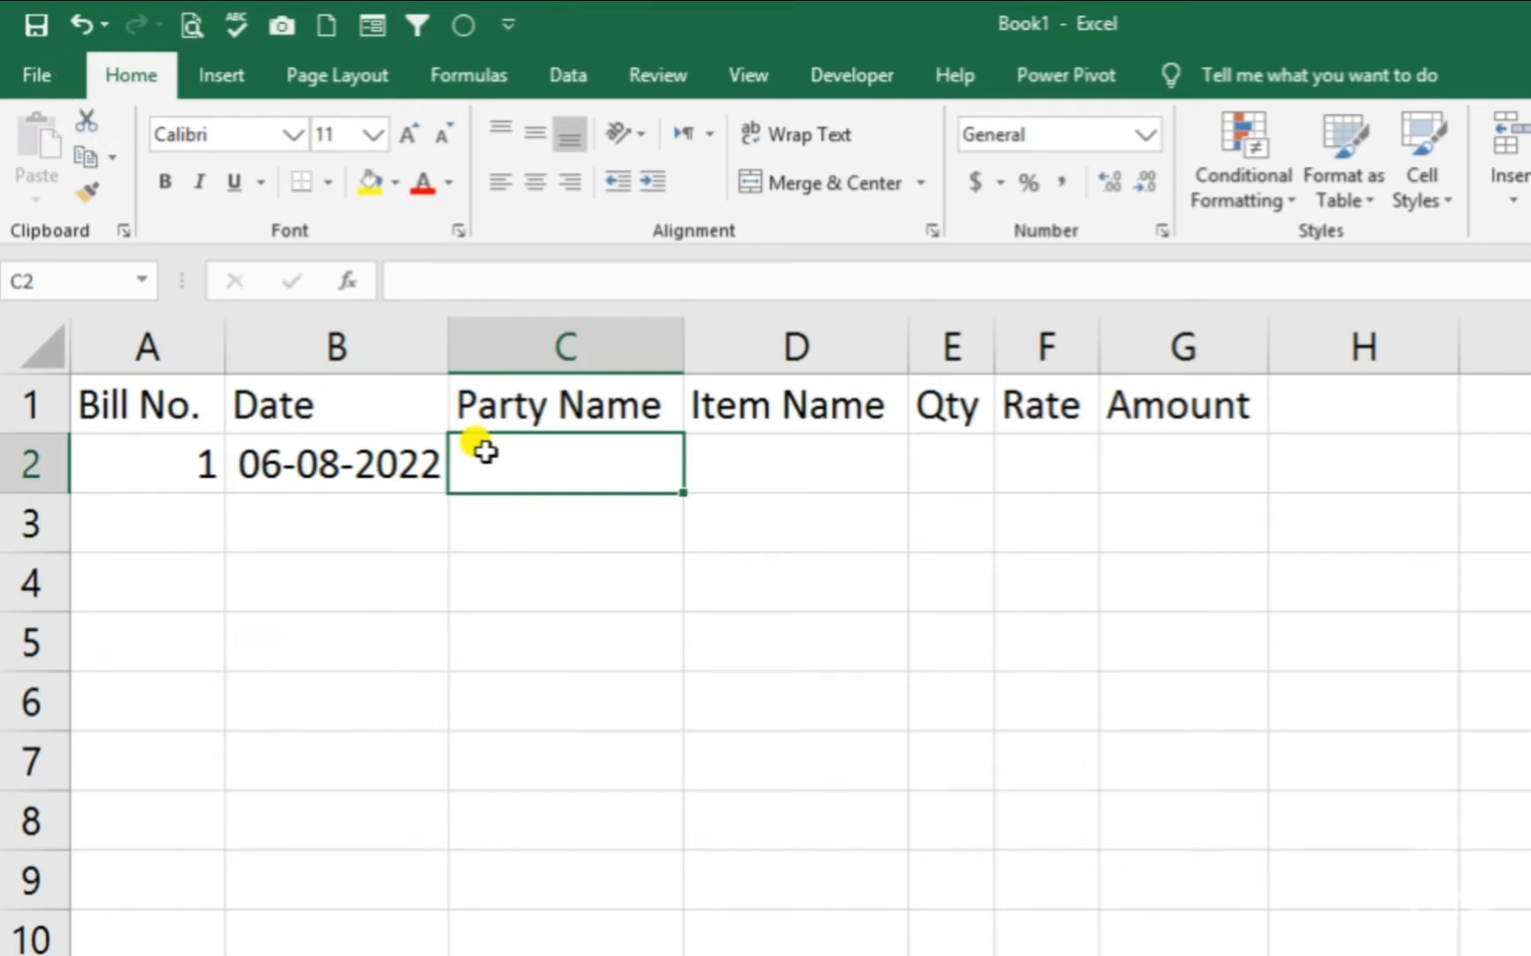
pyautogui.write('Neeraj')
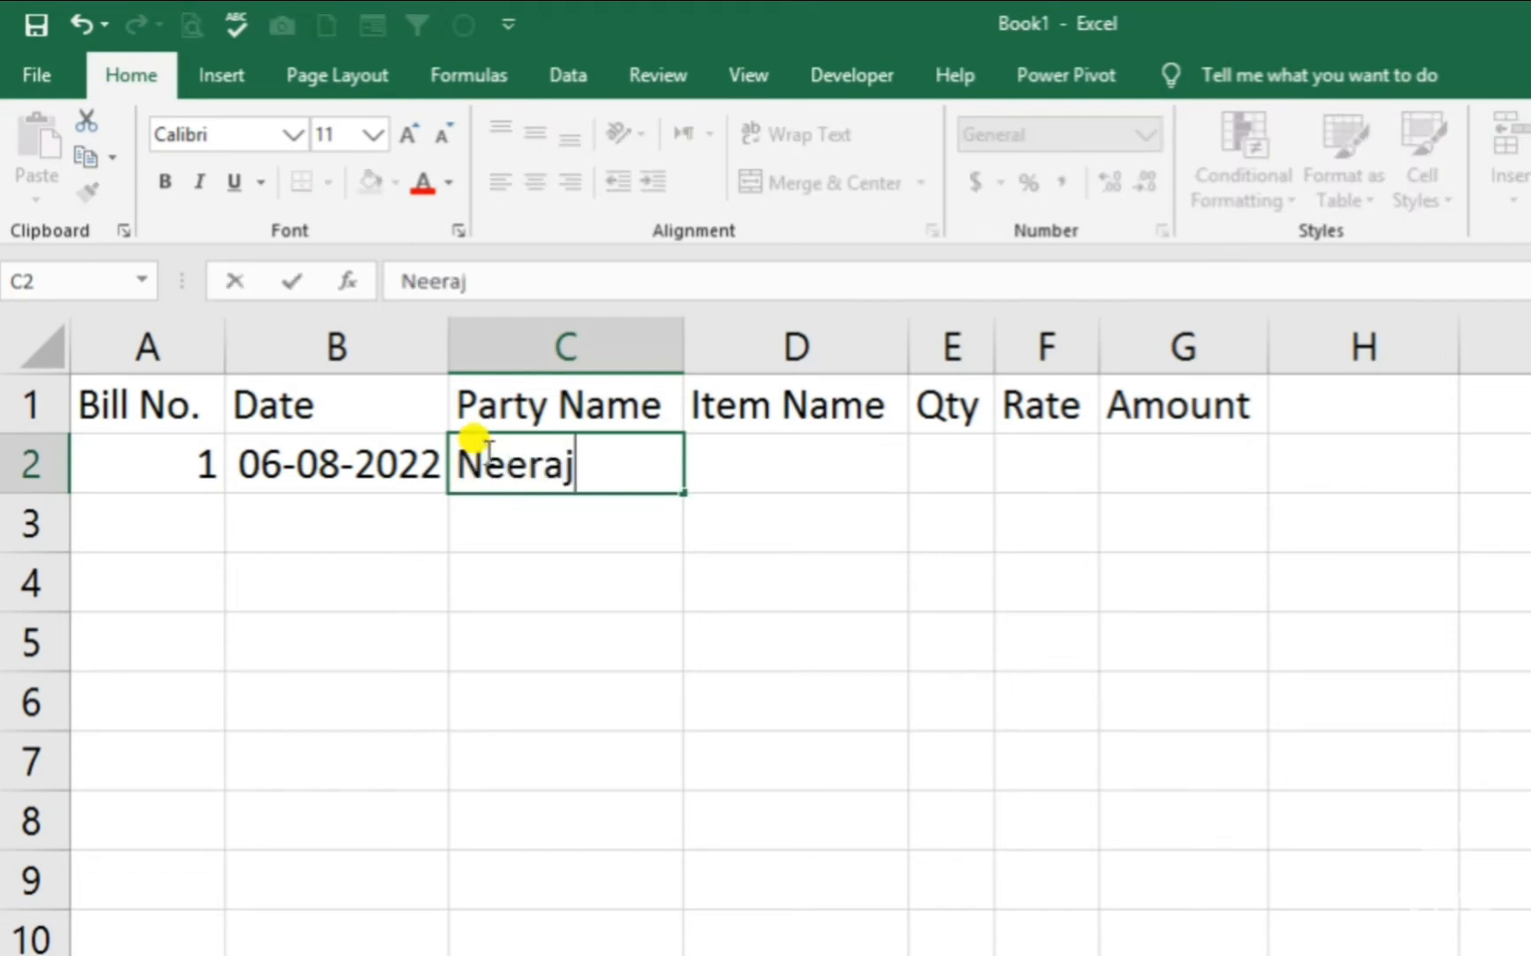
pyautogui.write(' and co')
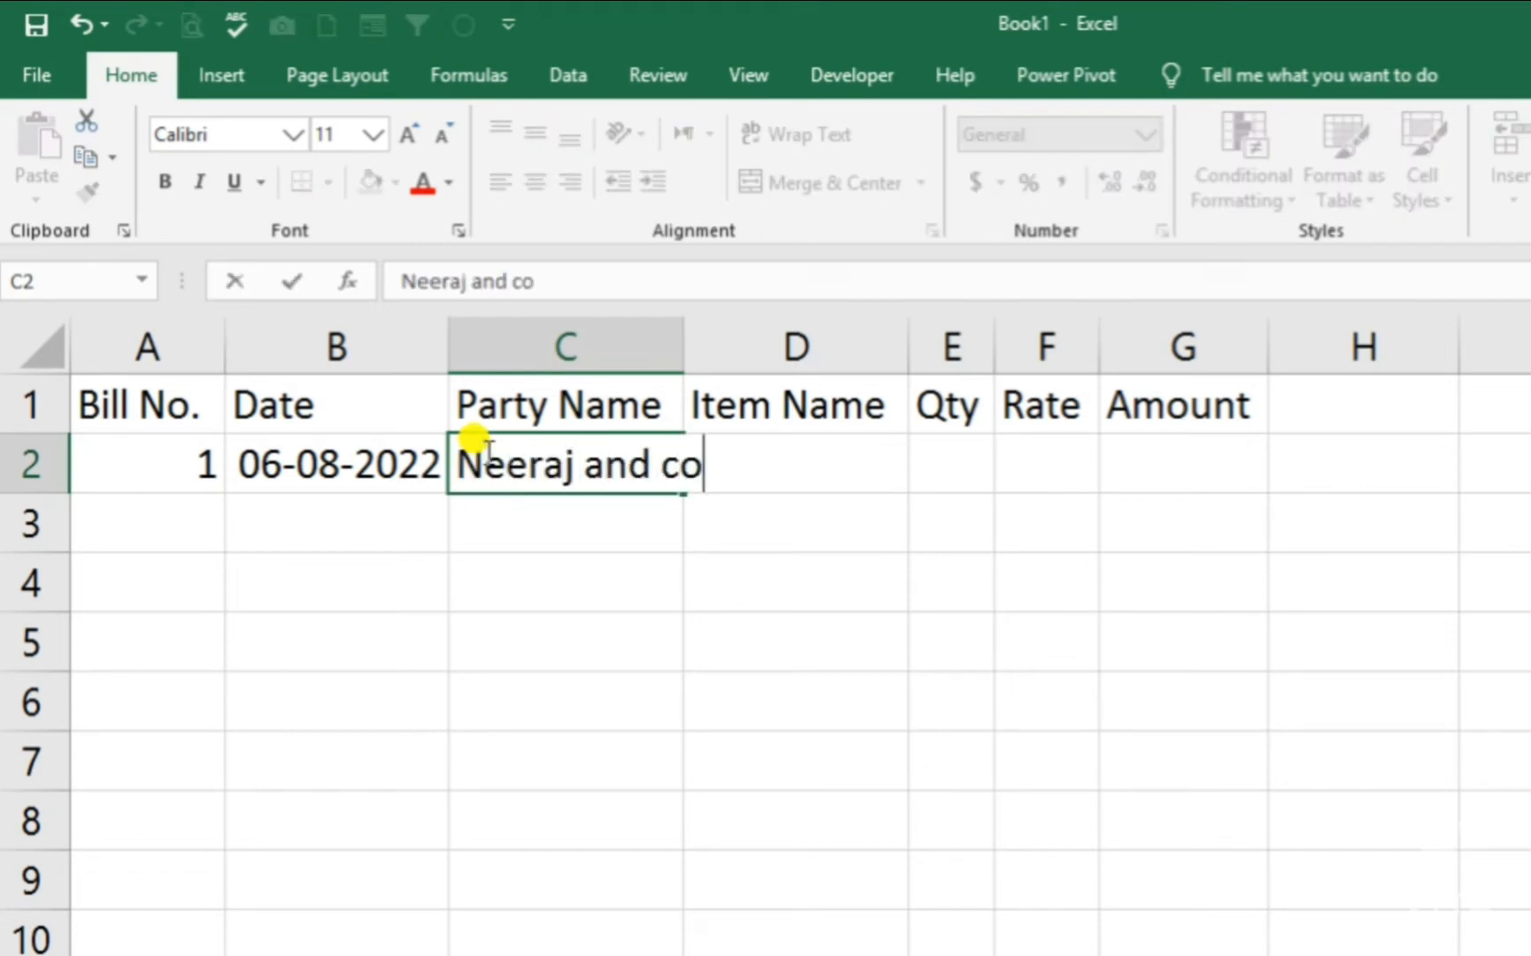
pyautogui.press('Tab')
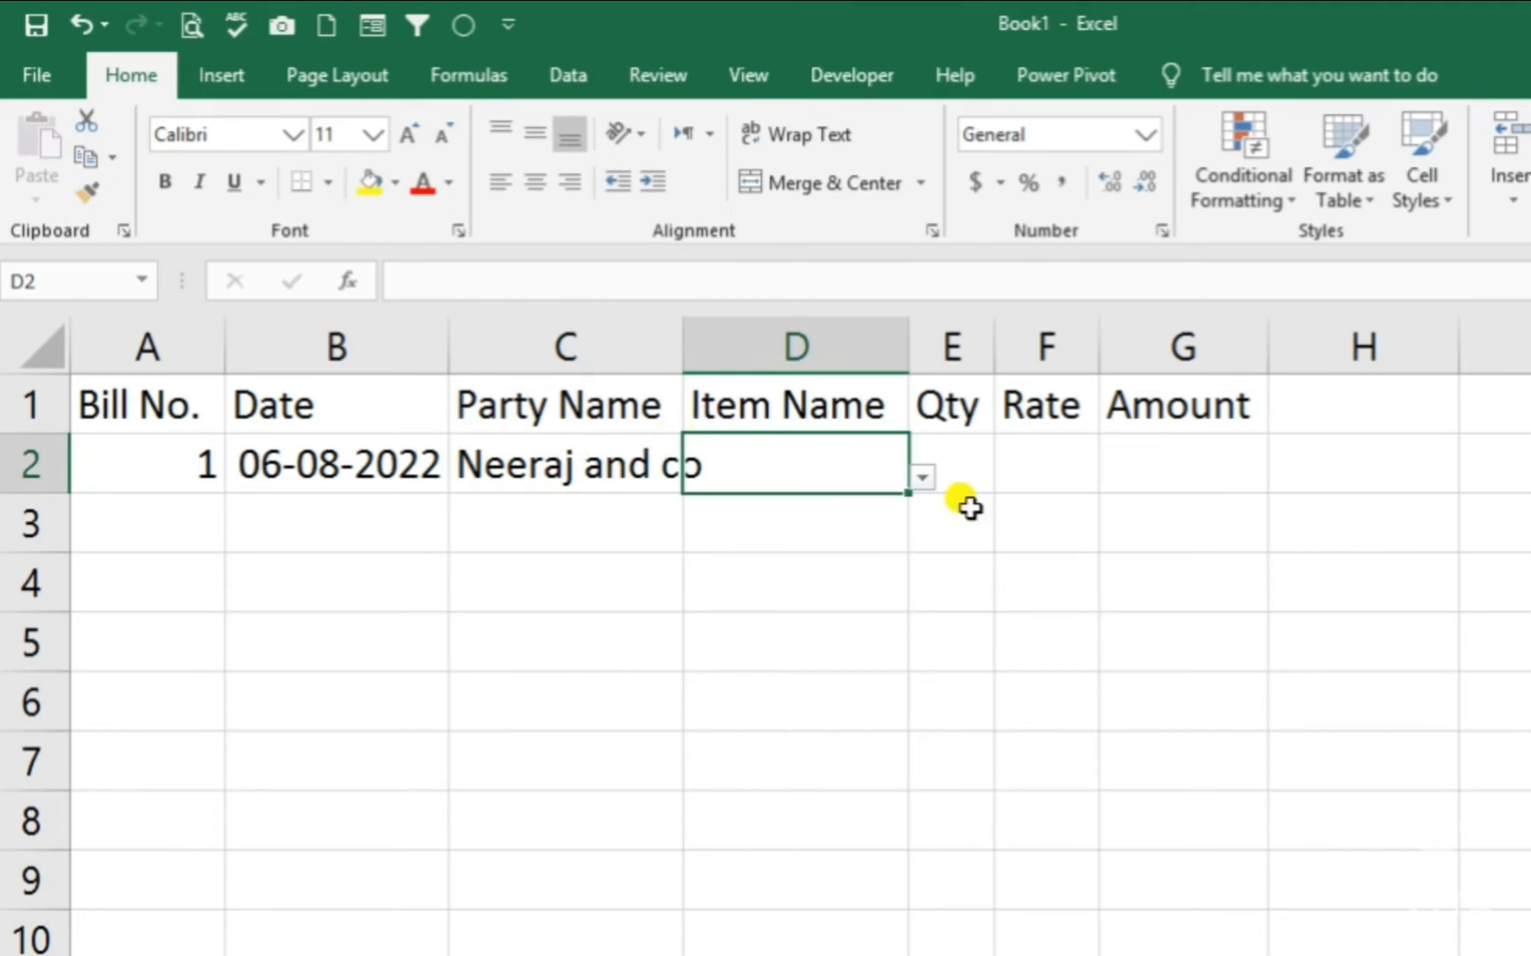
pyautogui.click(921, 479)
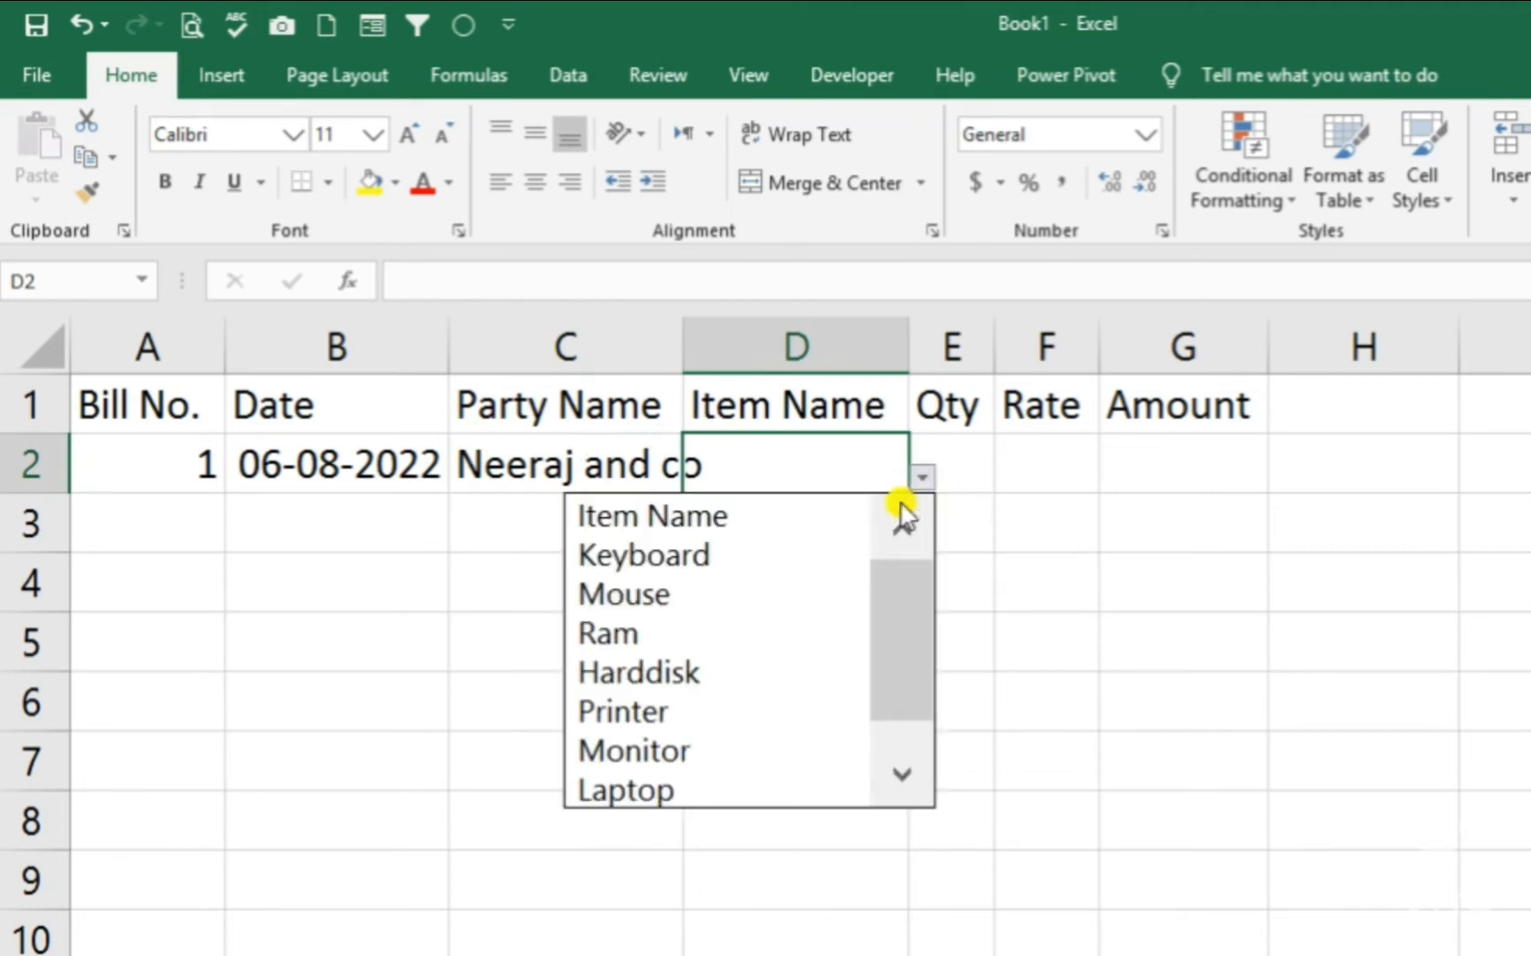
pyautogui.click(704, 747)
# - Enter 25 as the Qty and 5000 as the Rate in row 2
pyautogui.click(956, 462)
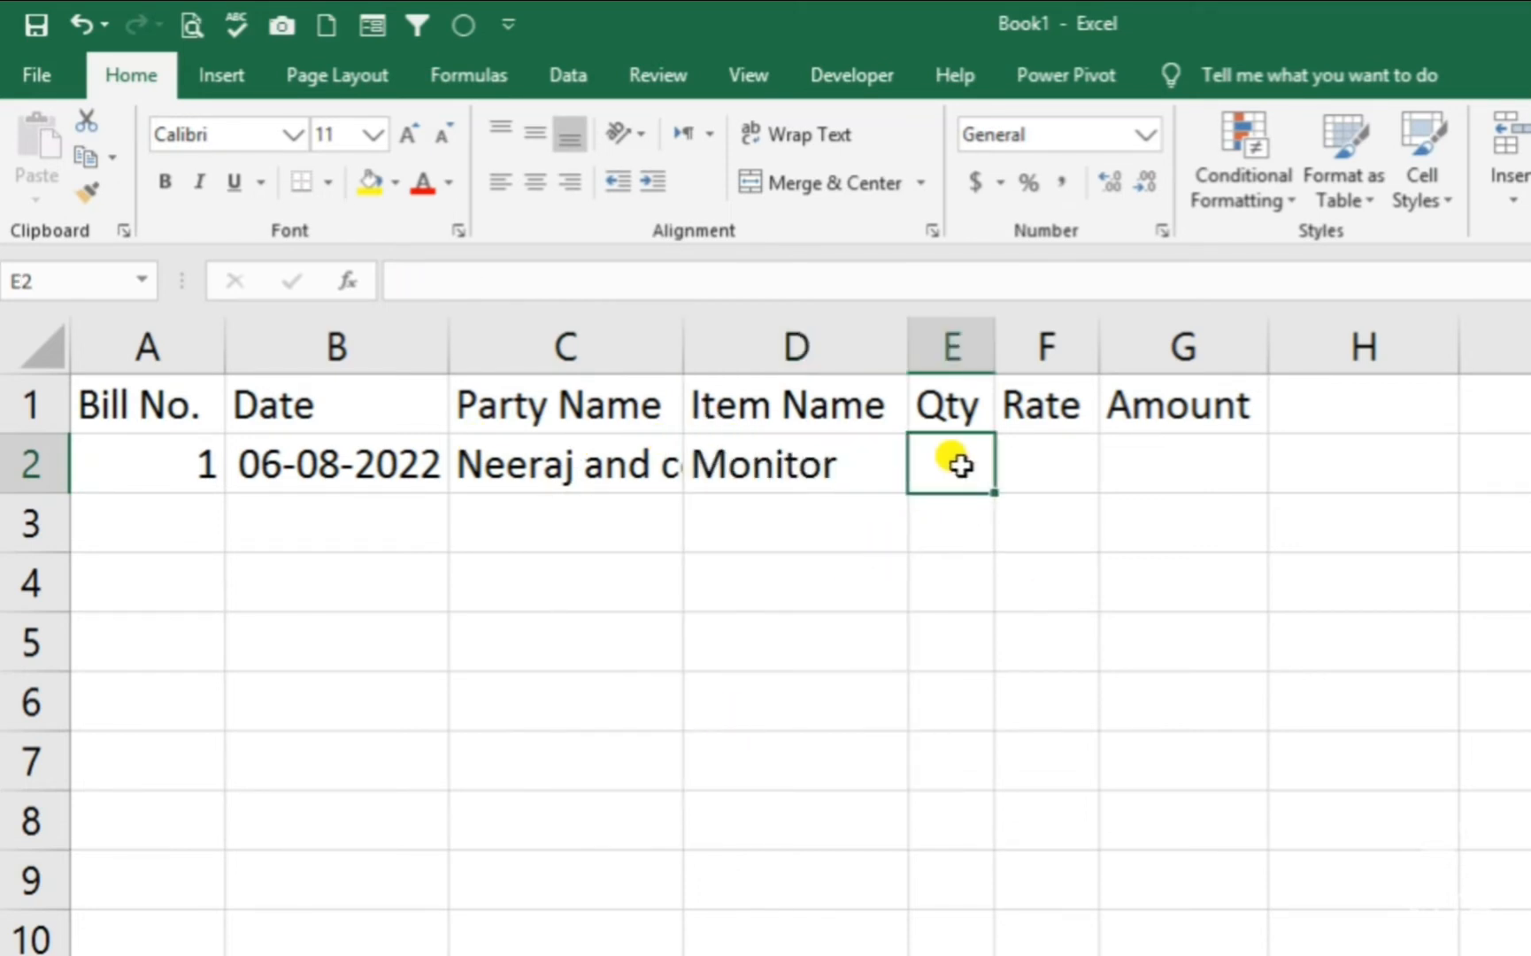
pyautogui.write('25')
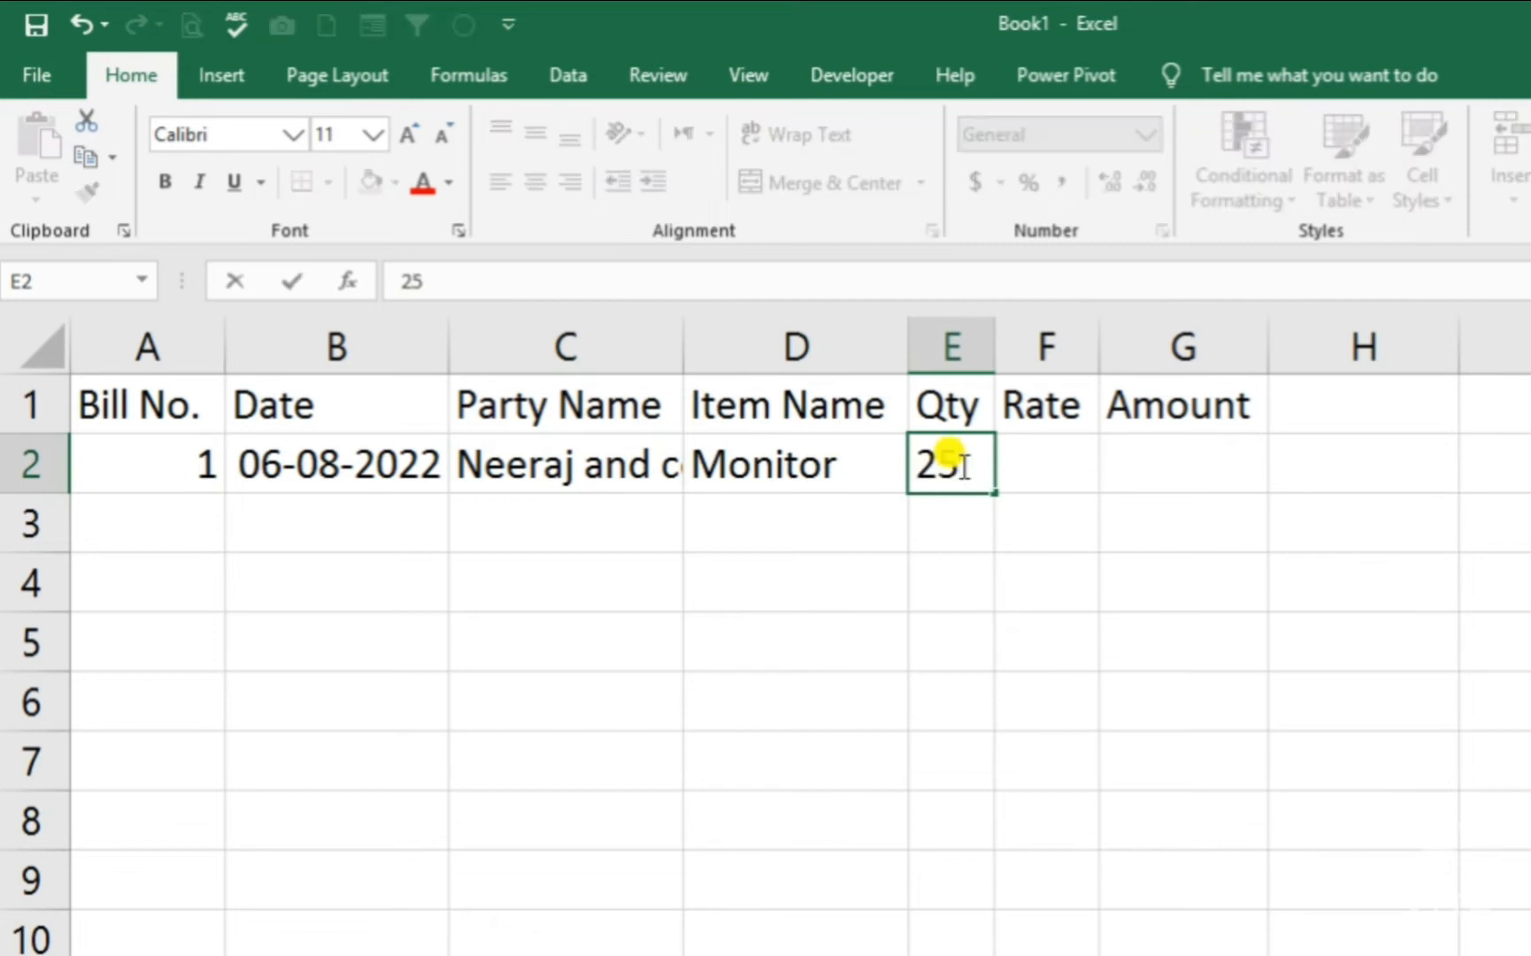
pyautogui.press('Tab')
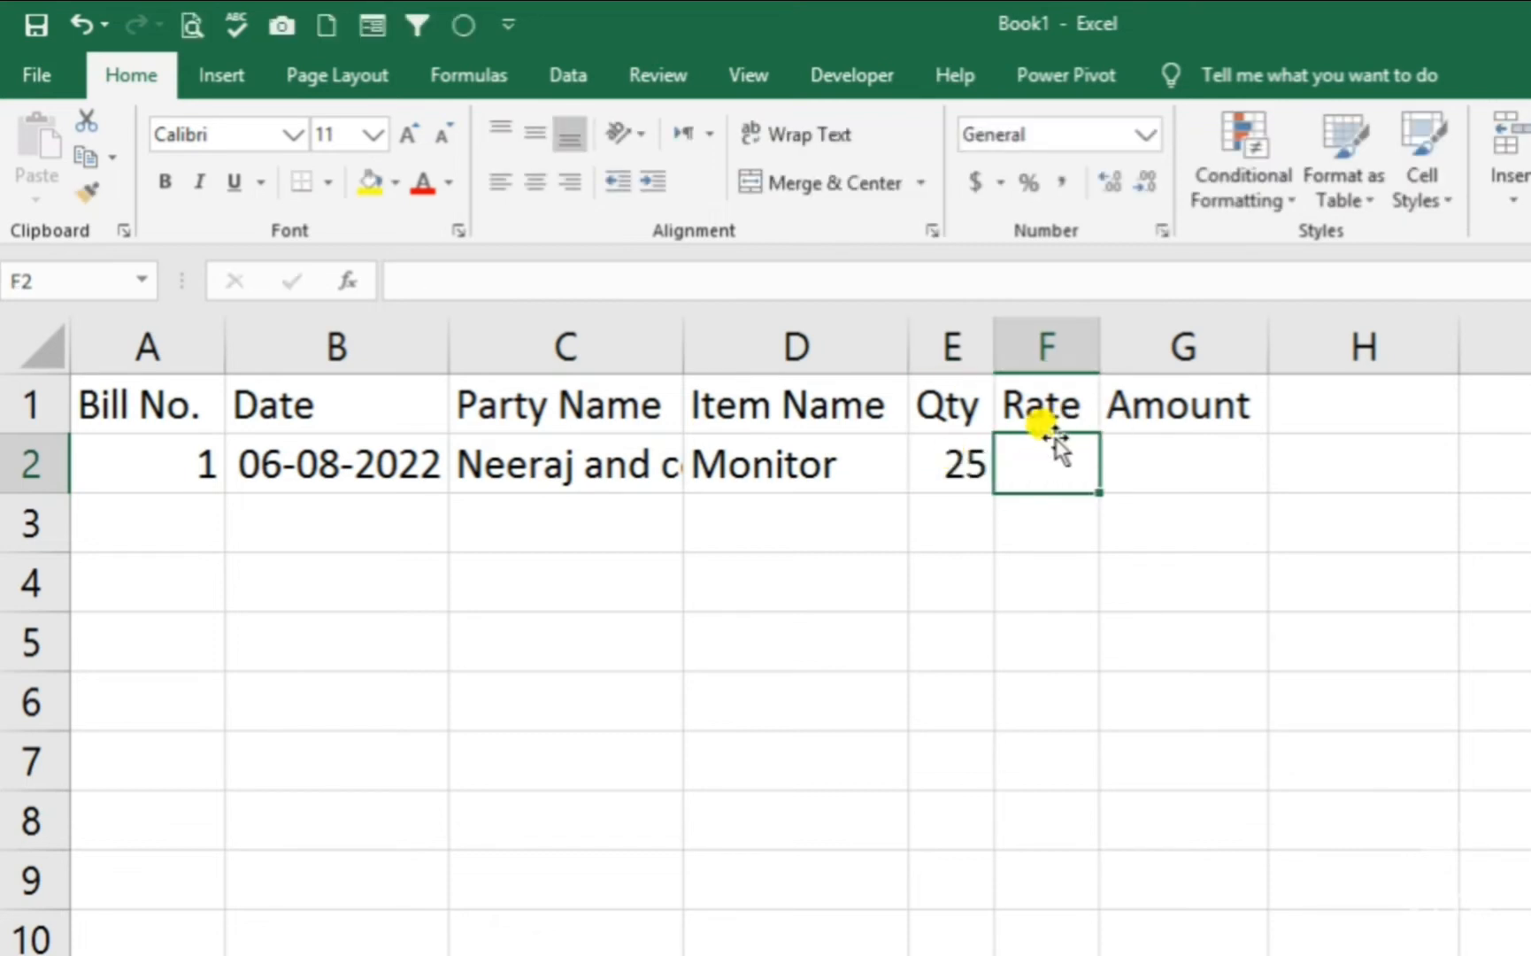
pyautogui.write('5000')
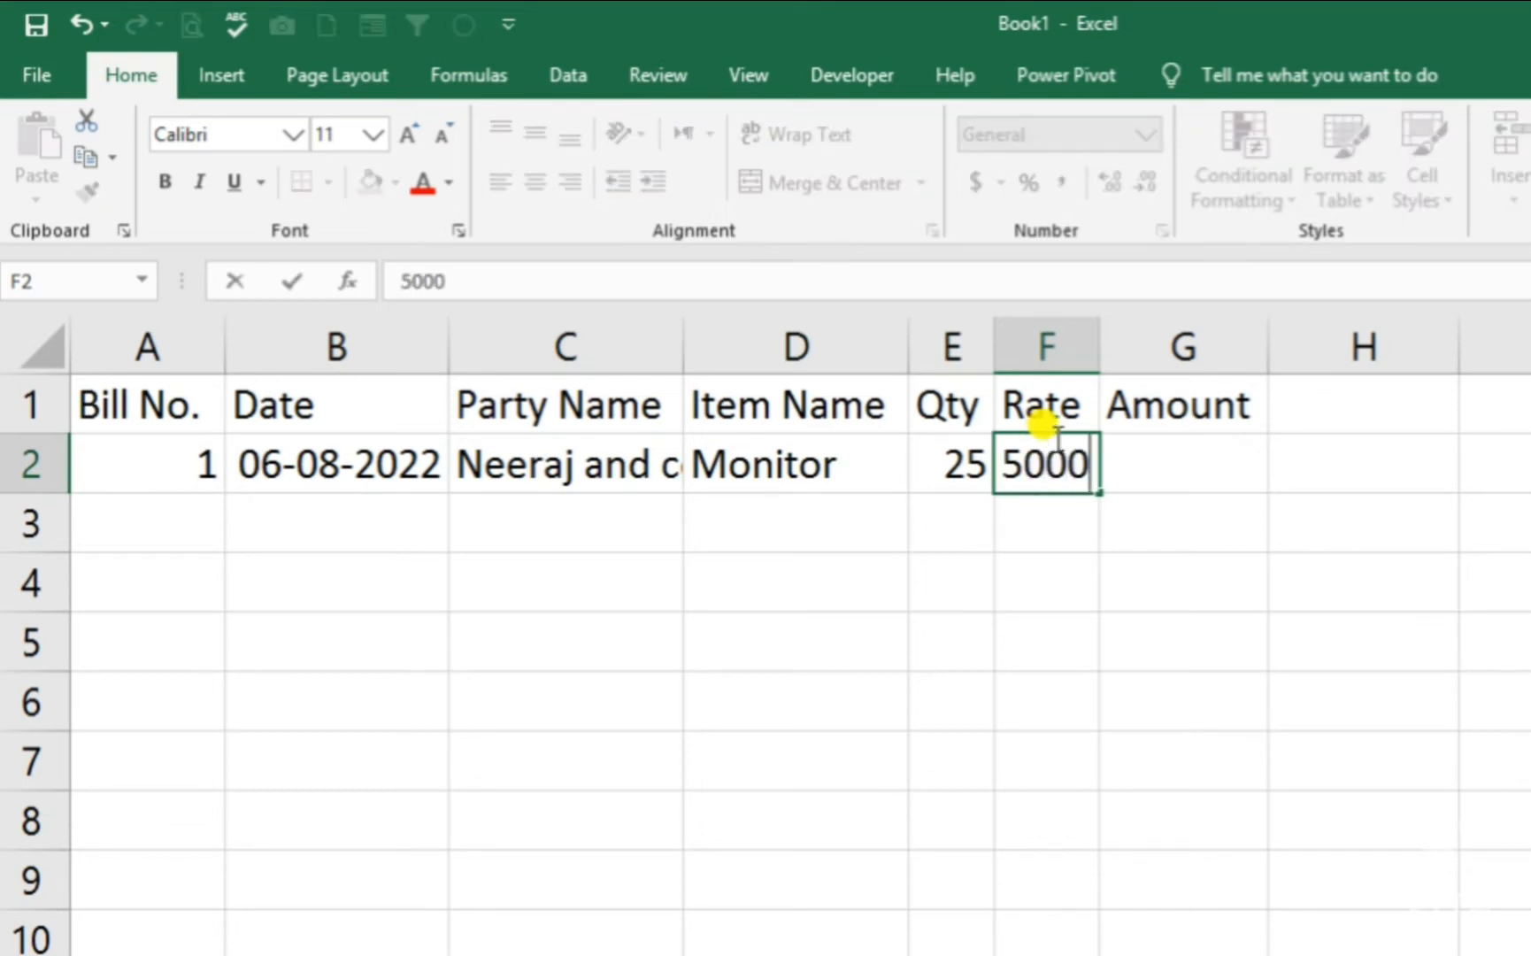
pyautogui.press('Tab')
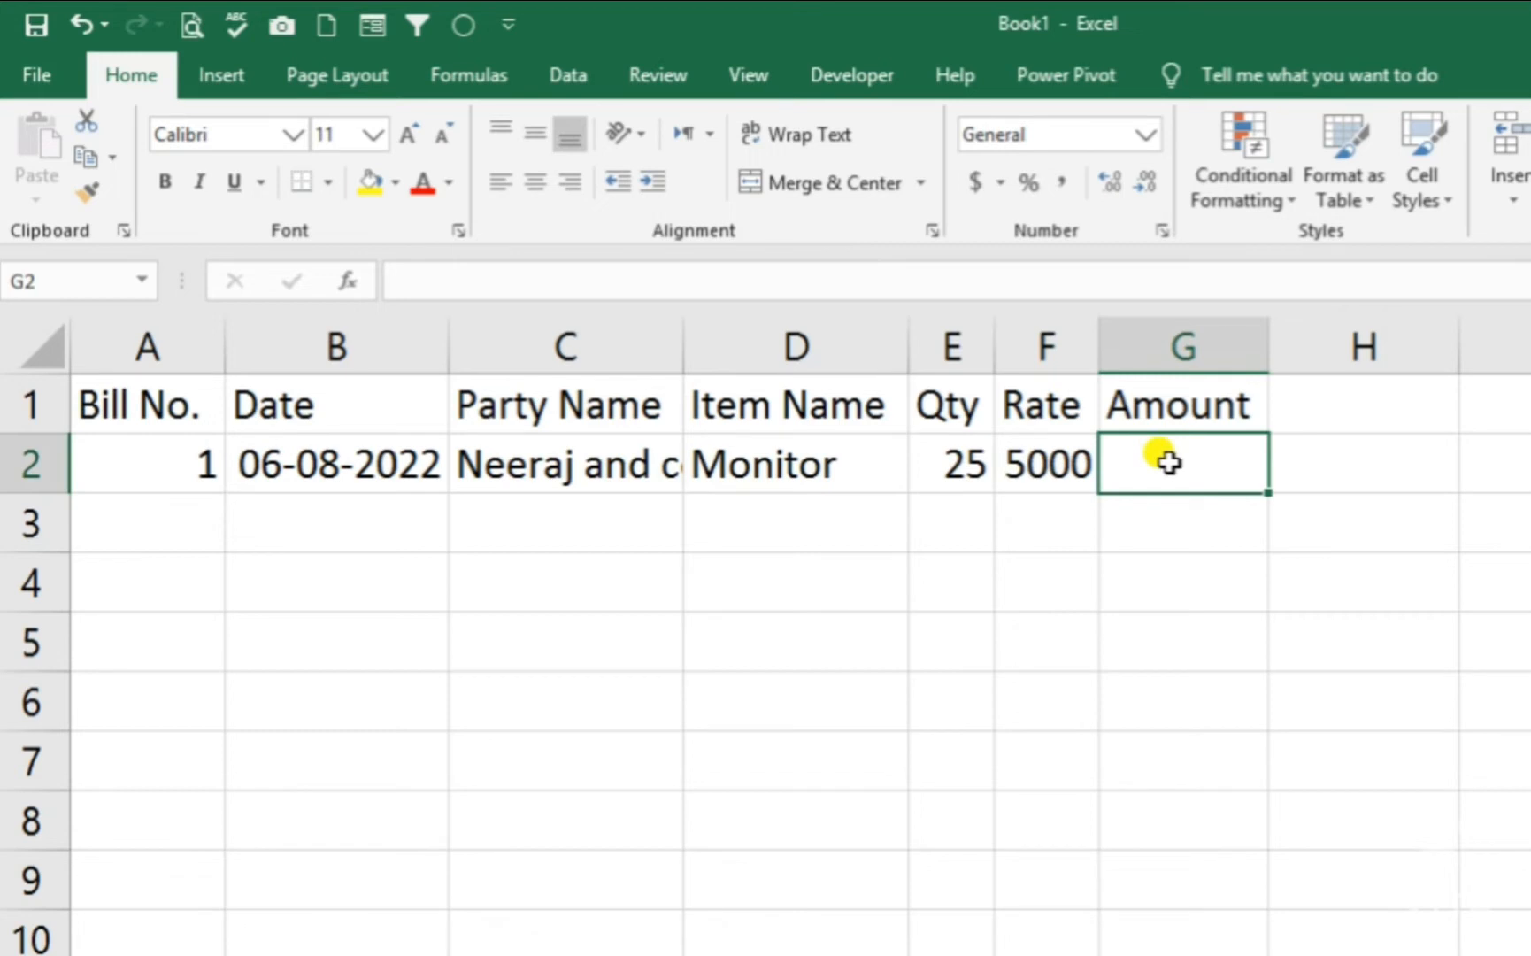
# - Calculate the Amount in G2 with the formula =E2*F2
pyautogui.write('=')
pyautogui.click(967, 468)
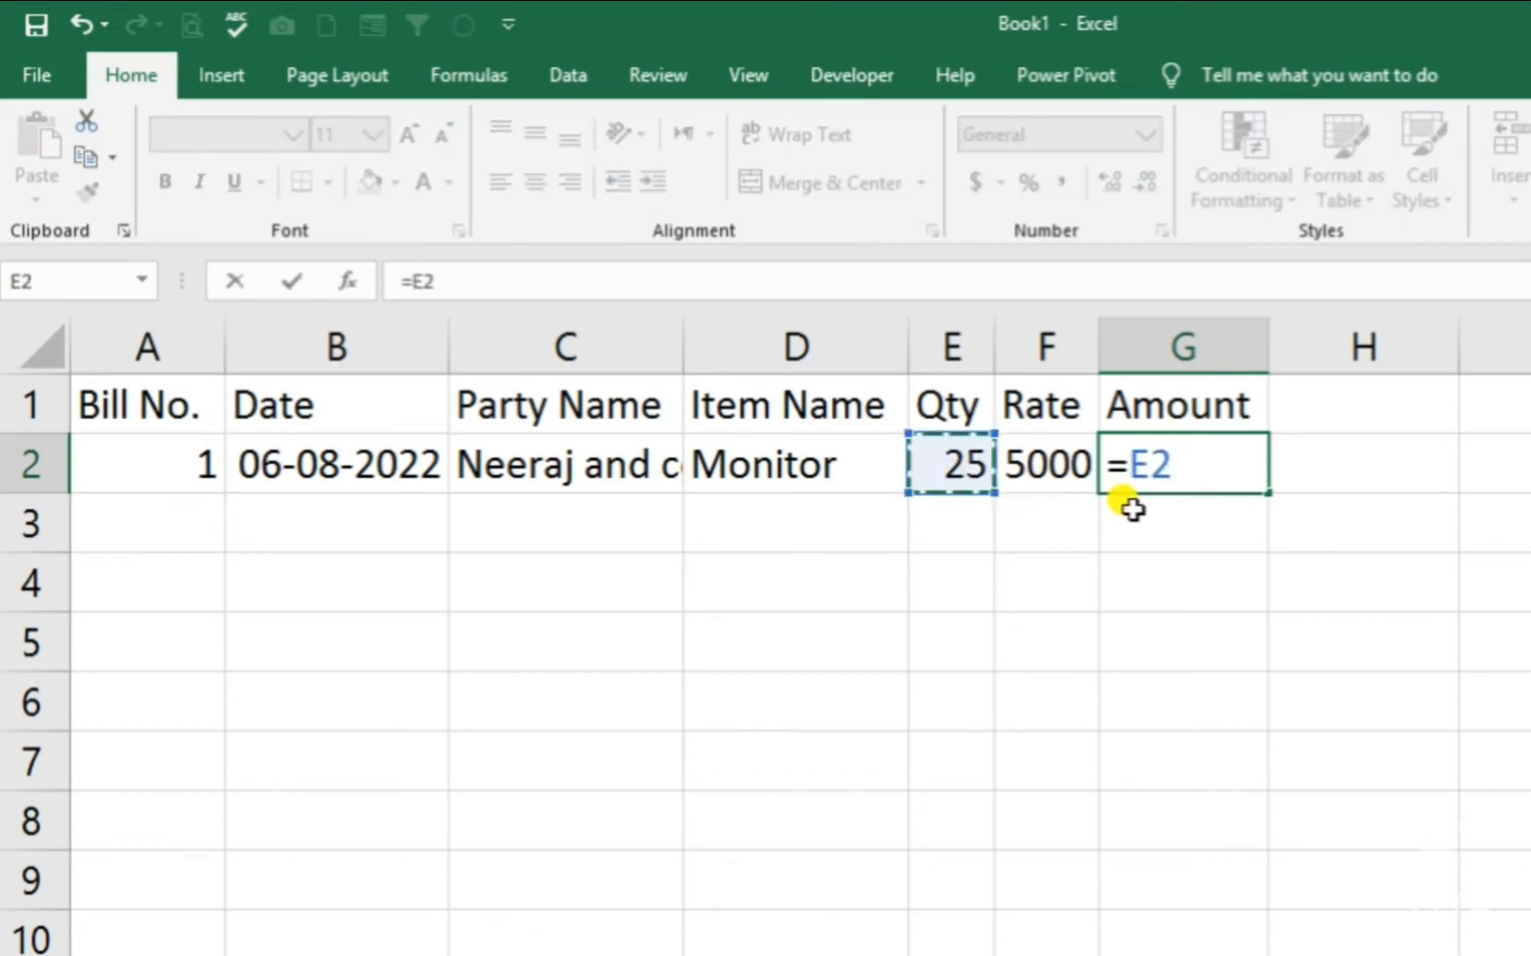
pyautogui.write('*-')
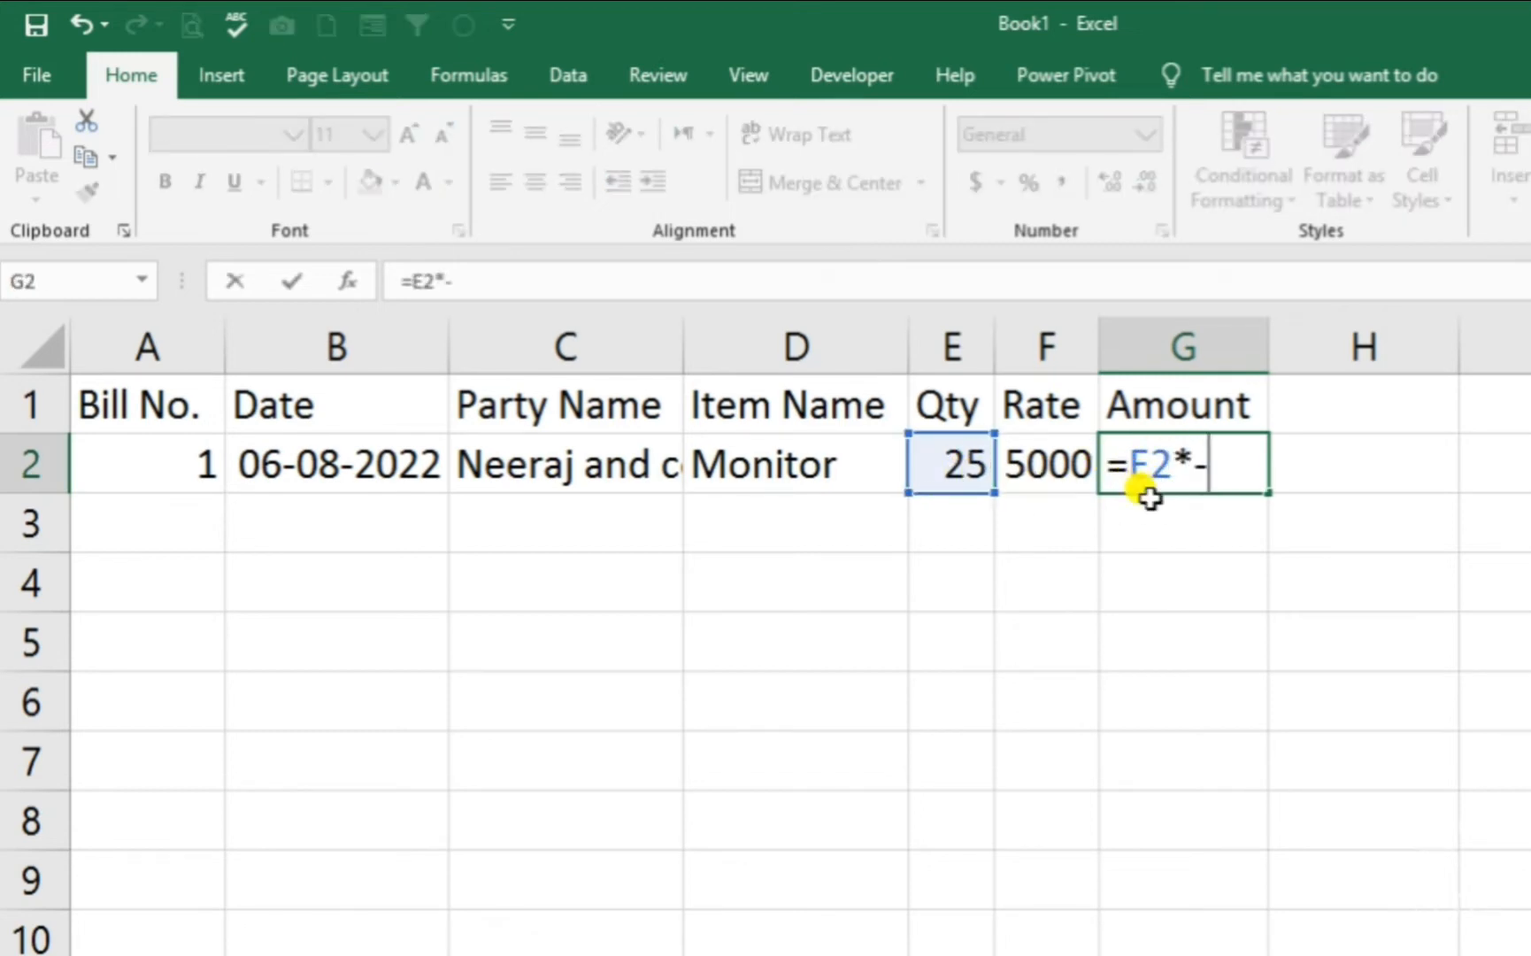
pyautogui.press('BackSpace')
pyautogui.click(1053, 468)
pyautogui.press('Return')
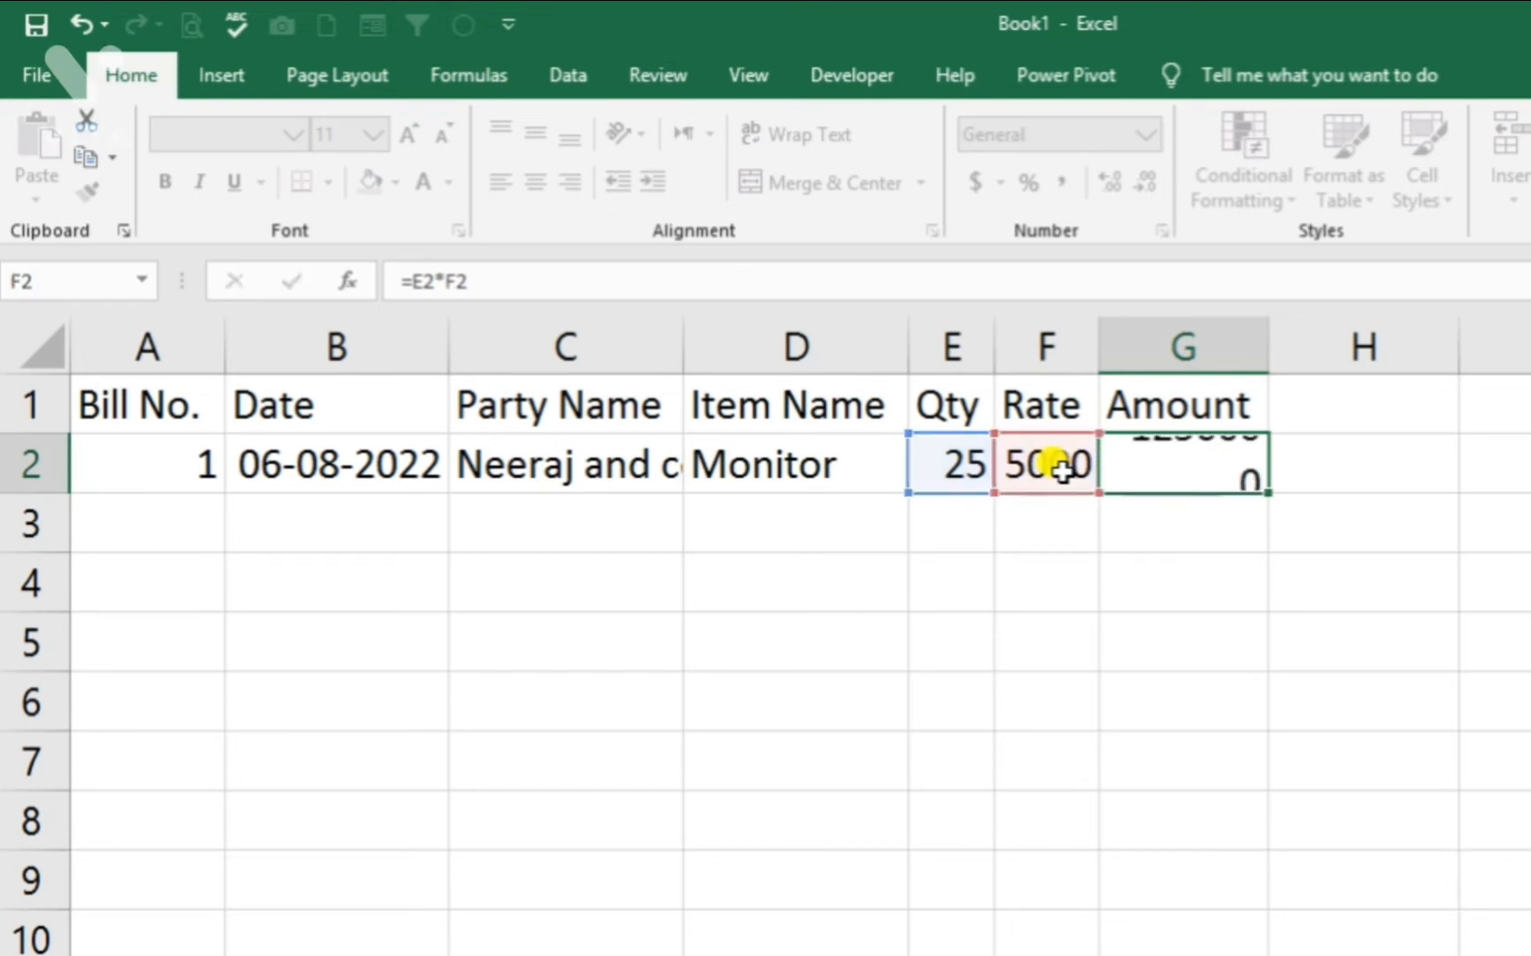
# - Convert the range A1:G2 into a table with headers
pyautogui.click(794, 467)
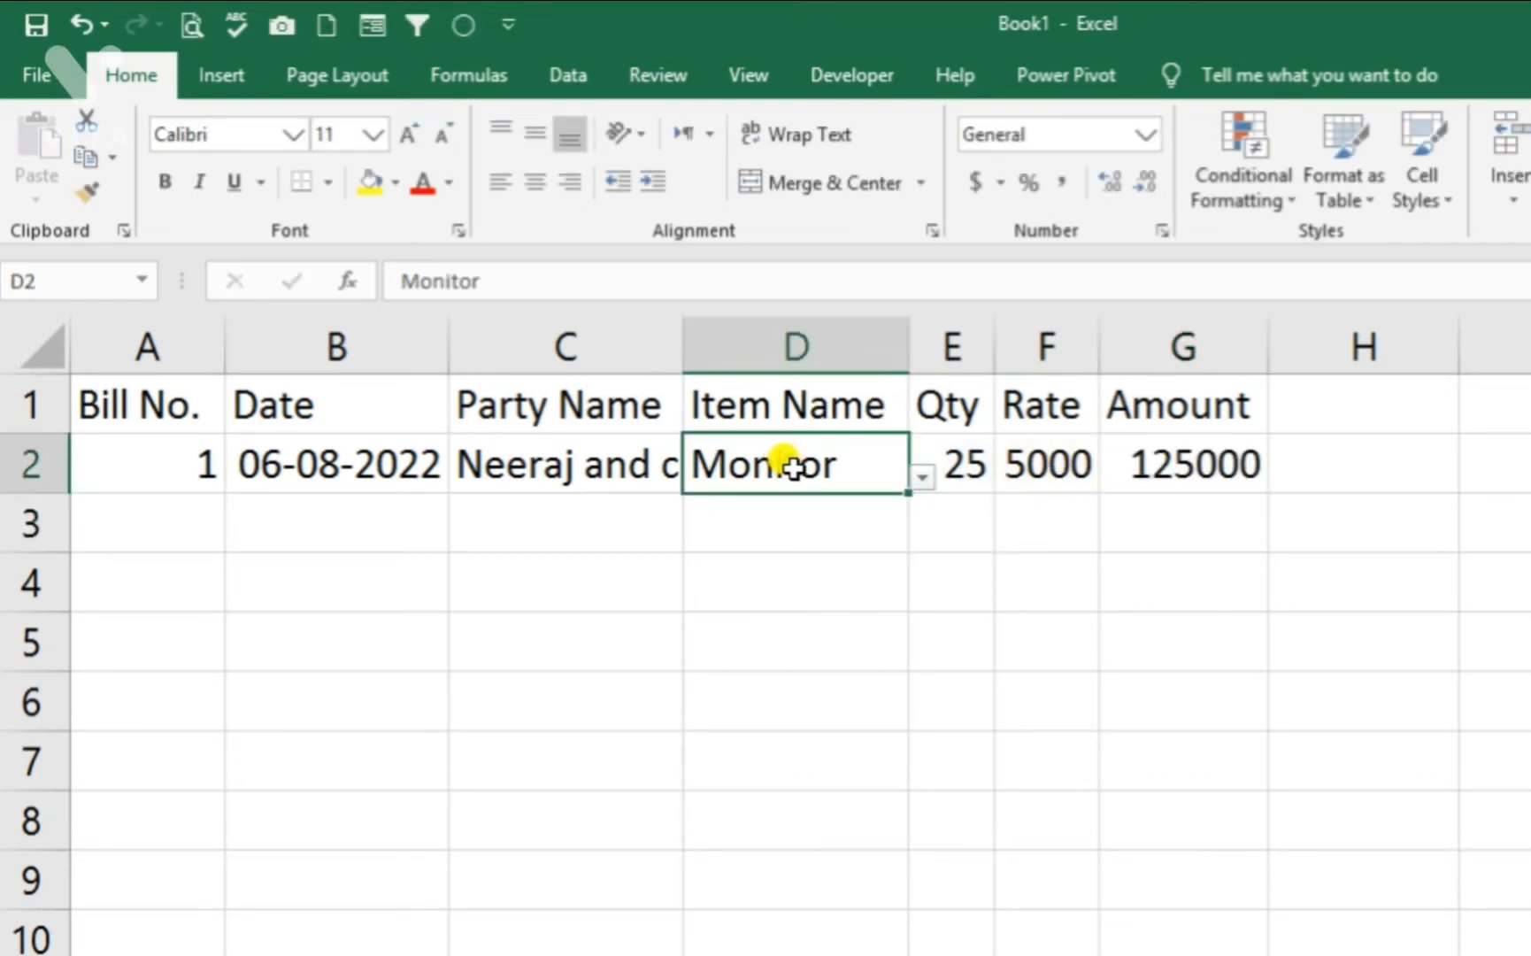
pyautogui.hotkey('ctrl', 't')
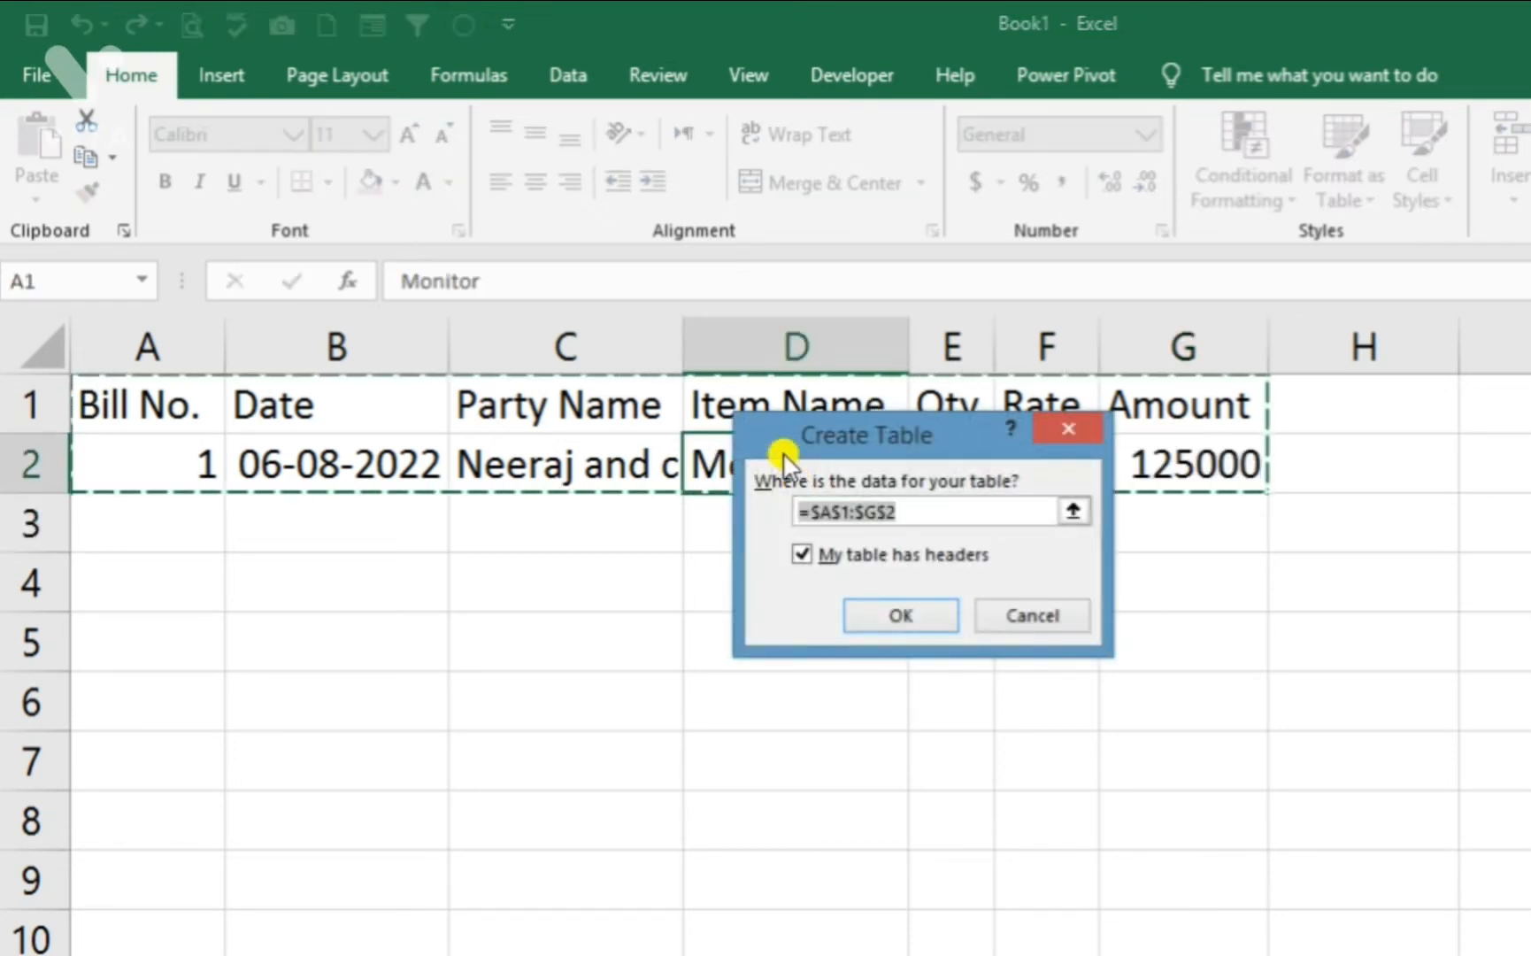
pyautogui.click(907, 615)
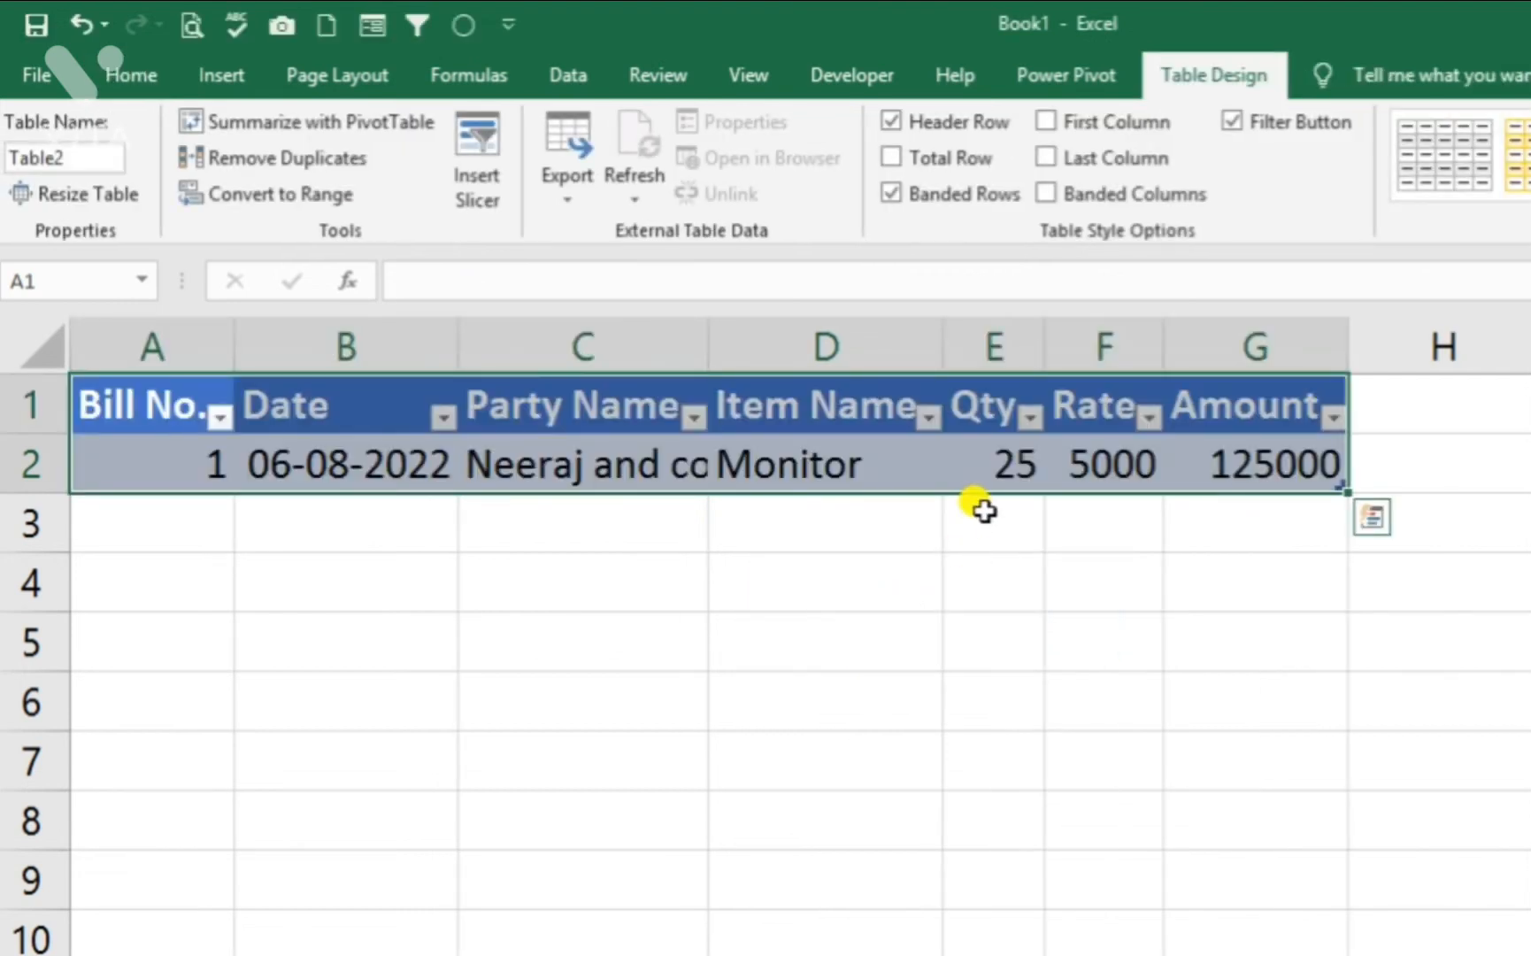
pyautogui.click(978, 507)
# - Start a new record in row 3 with Bill No. 45 and fill the date down from B2 to give 07-08-2022
pyautogui.click(142, 524)
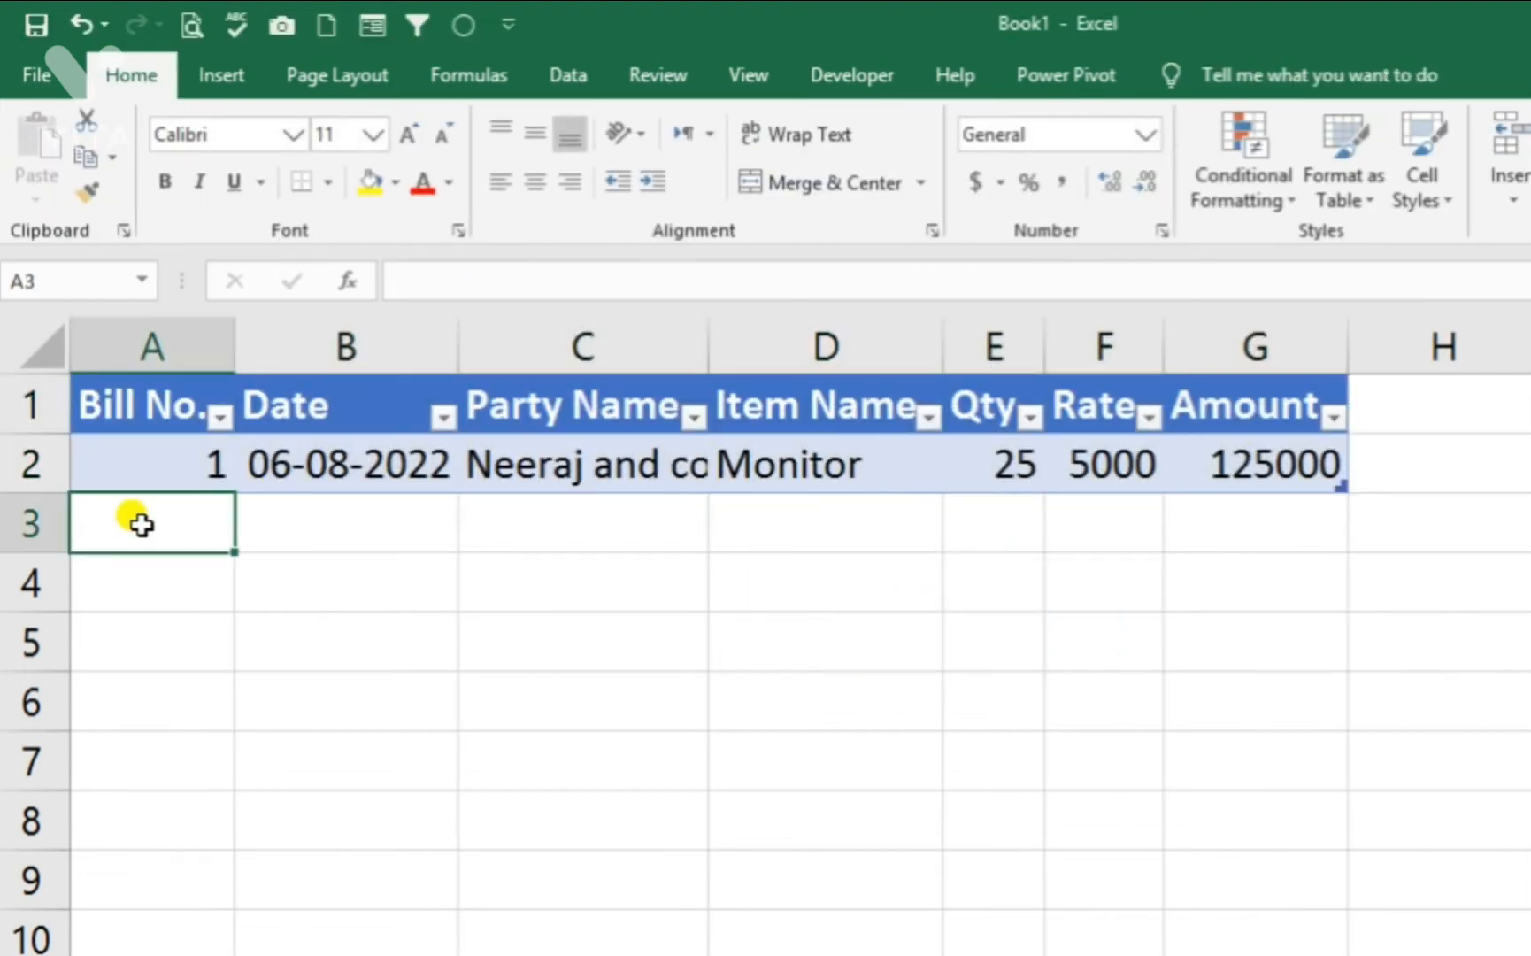
pyautogui.write('45')
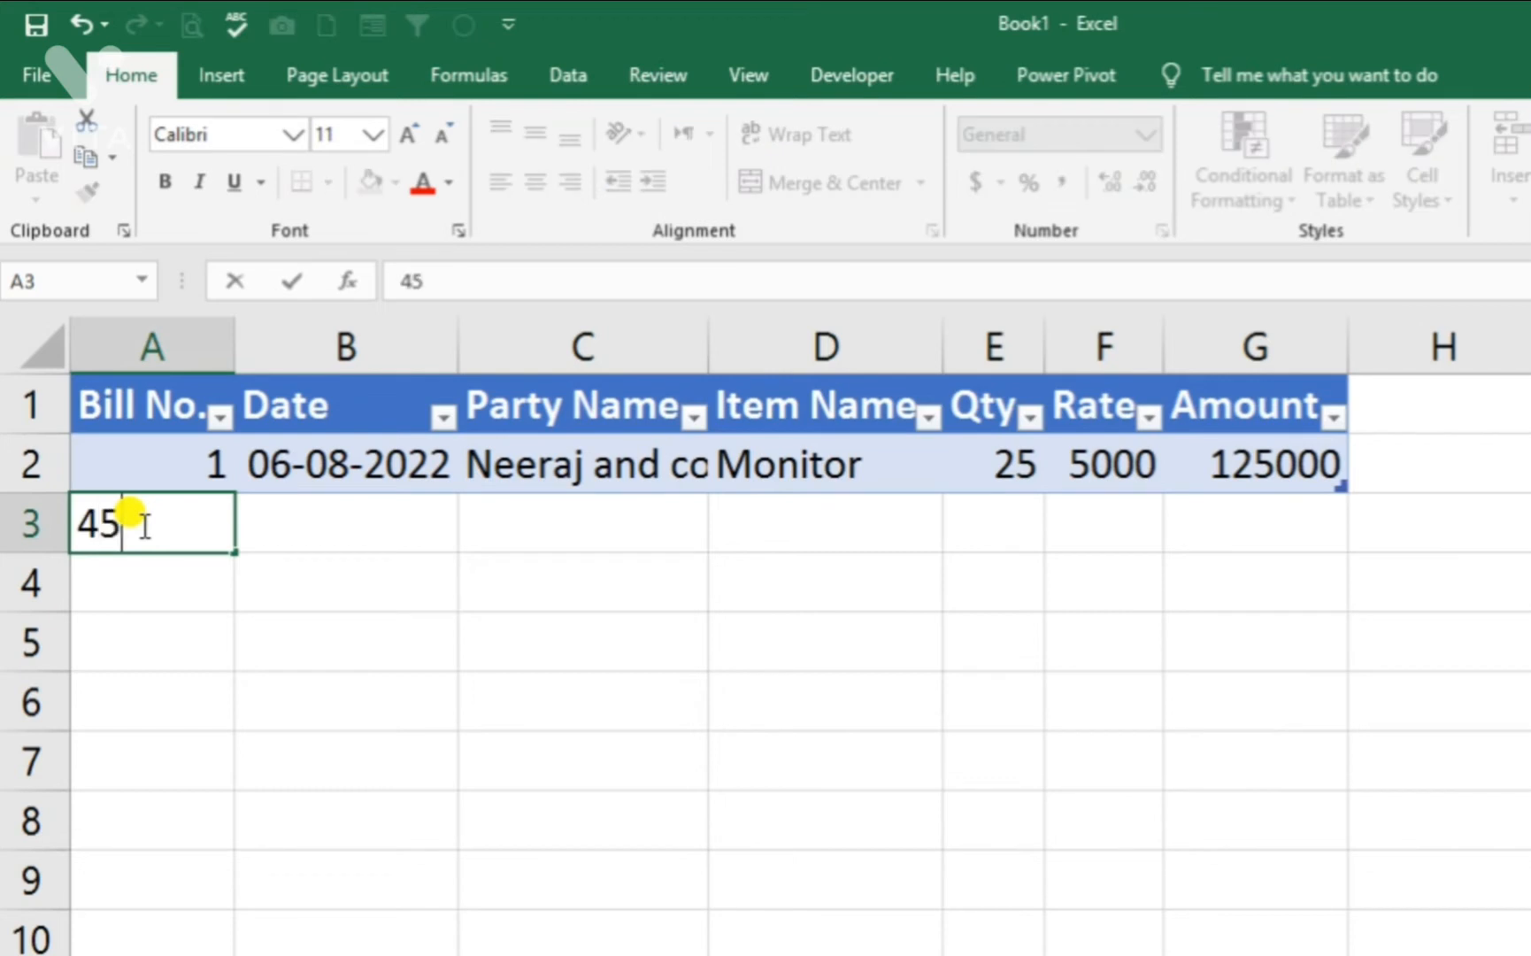
pyautogui.press('Tab')
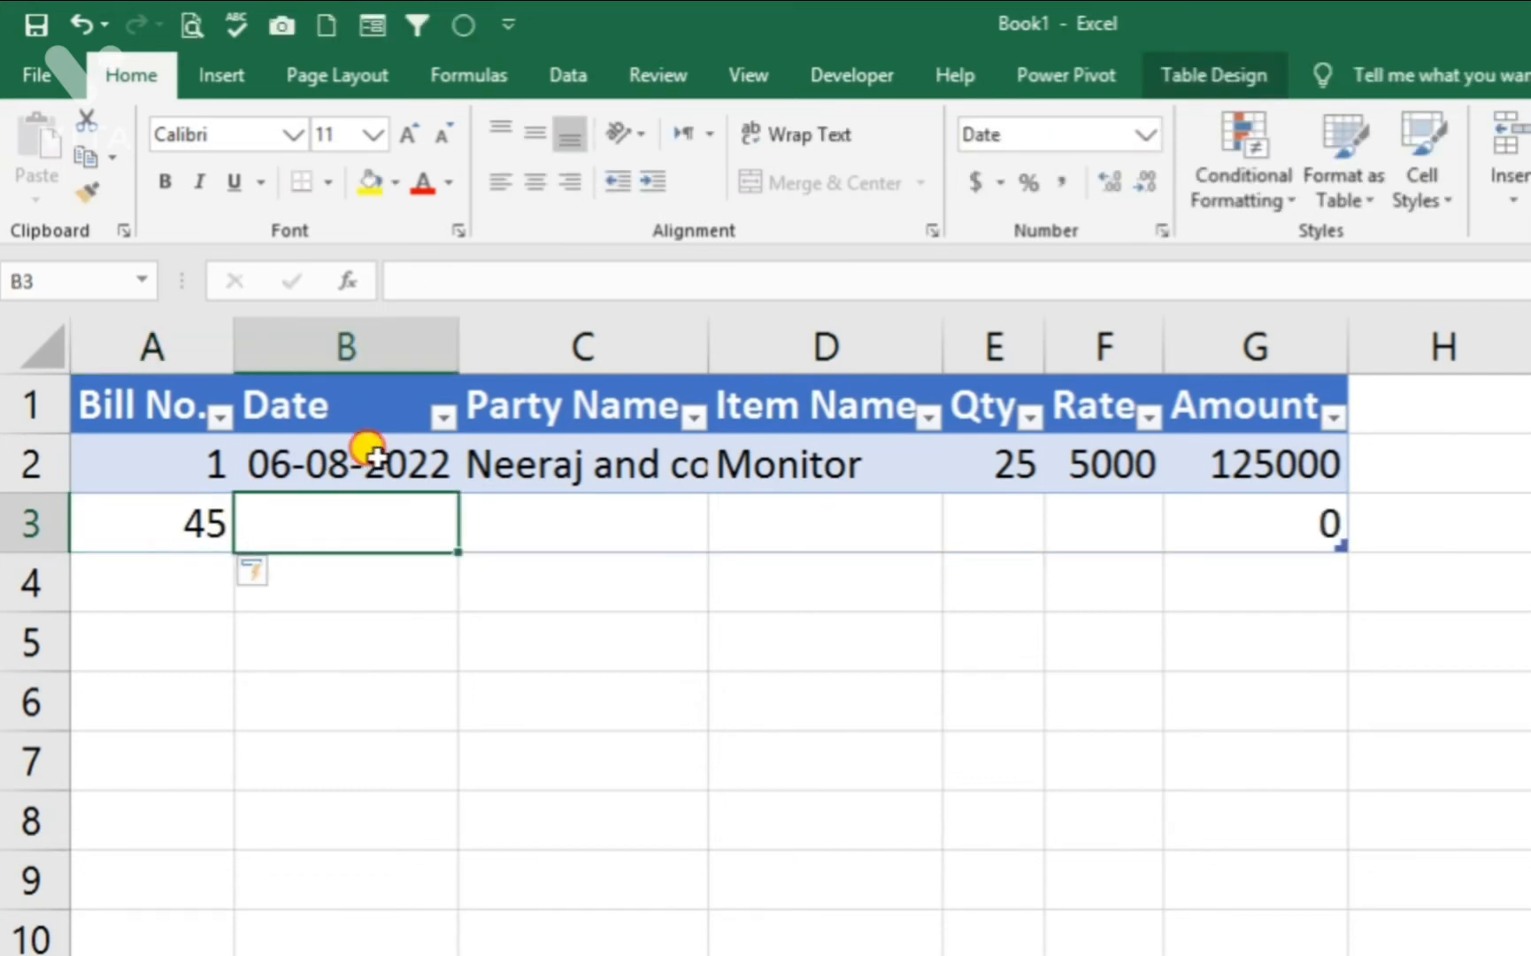
pyautogui.click(356, 437)
pyautogui.moveTo(447, 485); pyautogui.dragTo(449, 531)
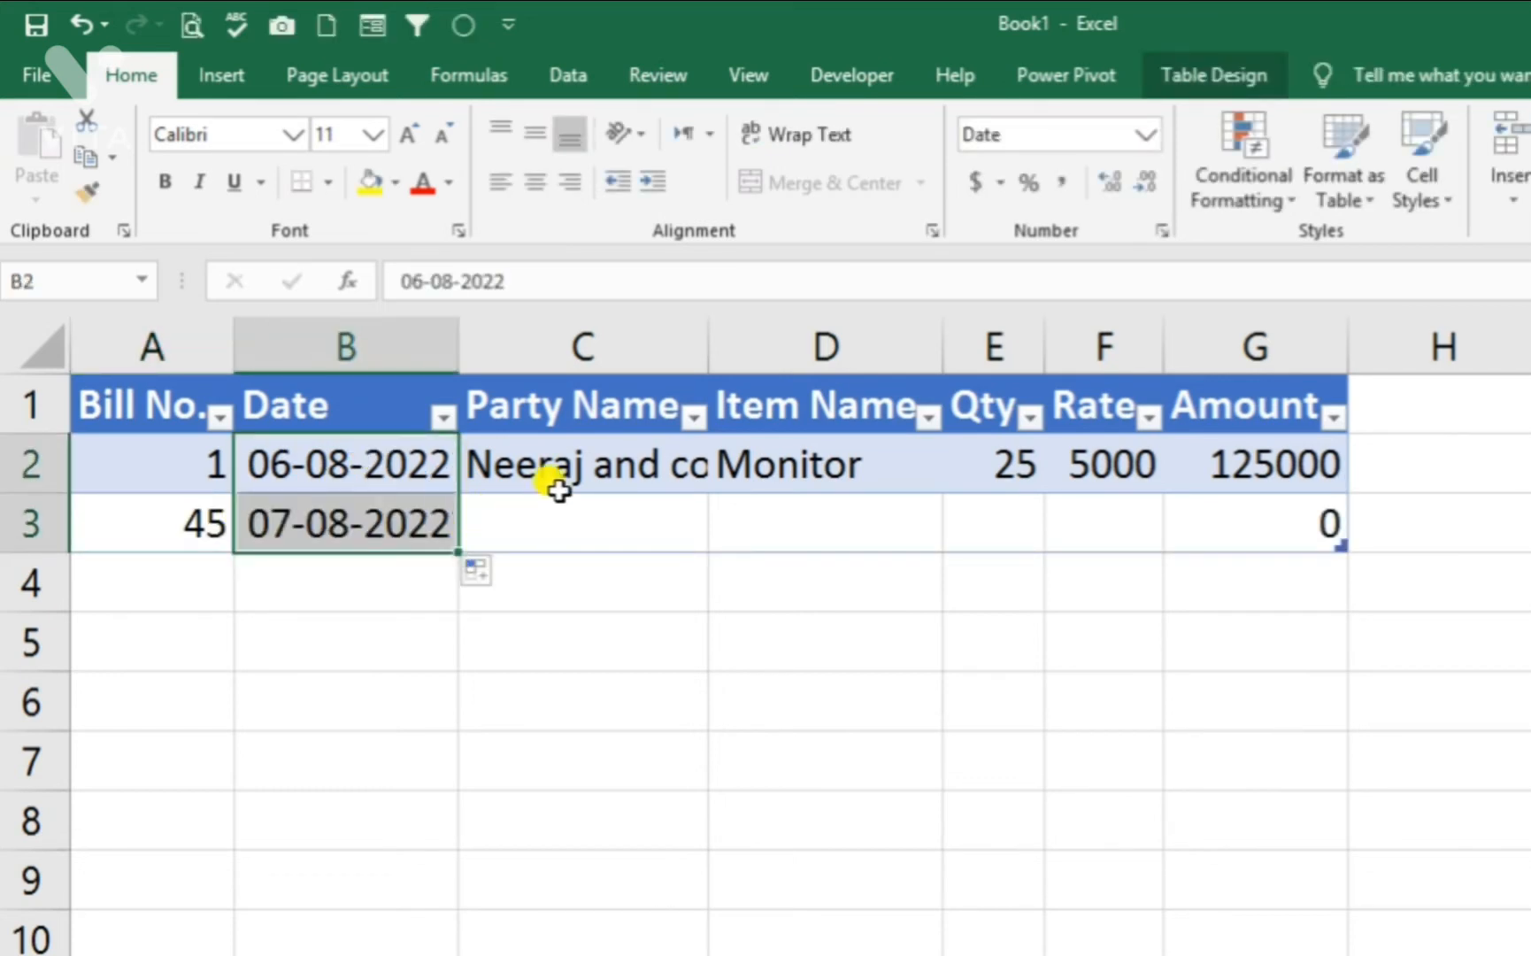
# - Fill the party name down from C2 to C3 and autofit the width of column C
pyautogui.click(584, 482)
pyautogui.moveTo(713, 495); pyautogui.dragTo(691, 547)
pyautogui.doubleClick(709, 340)
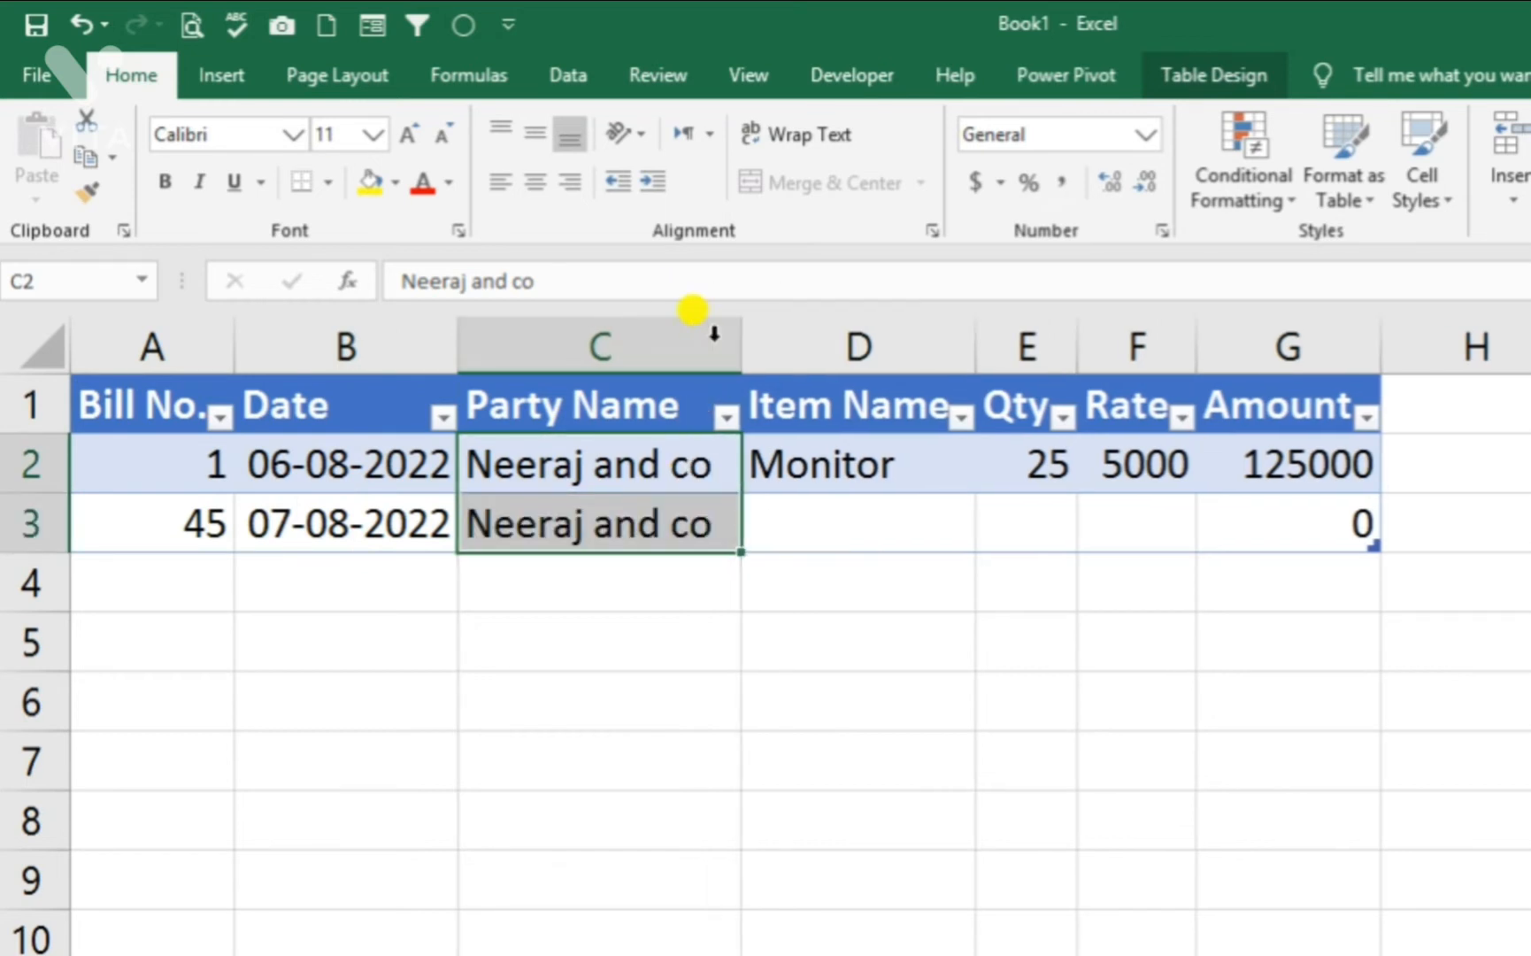
# - Change the party name in C3 to shivam and co
pyautogui.click(575, 523)
pyautogui.doubleClick(580, 524)
pyautogui.moveTo(584, 523); pyautogui.dragTo(381, 490)
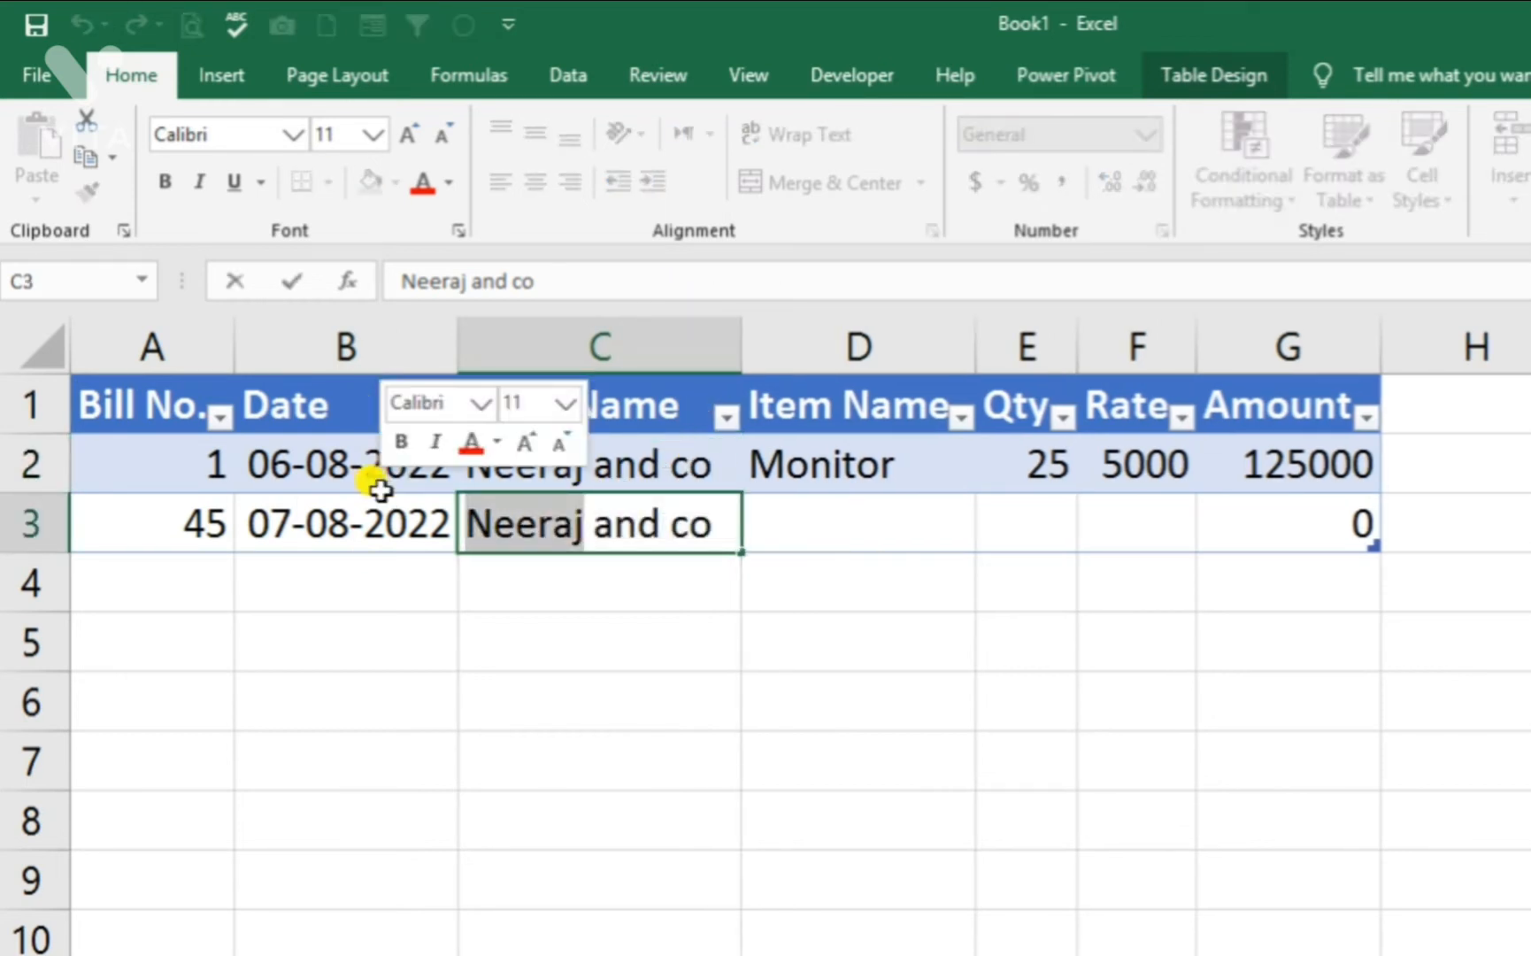
pyautogui.write('shivam')
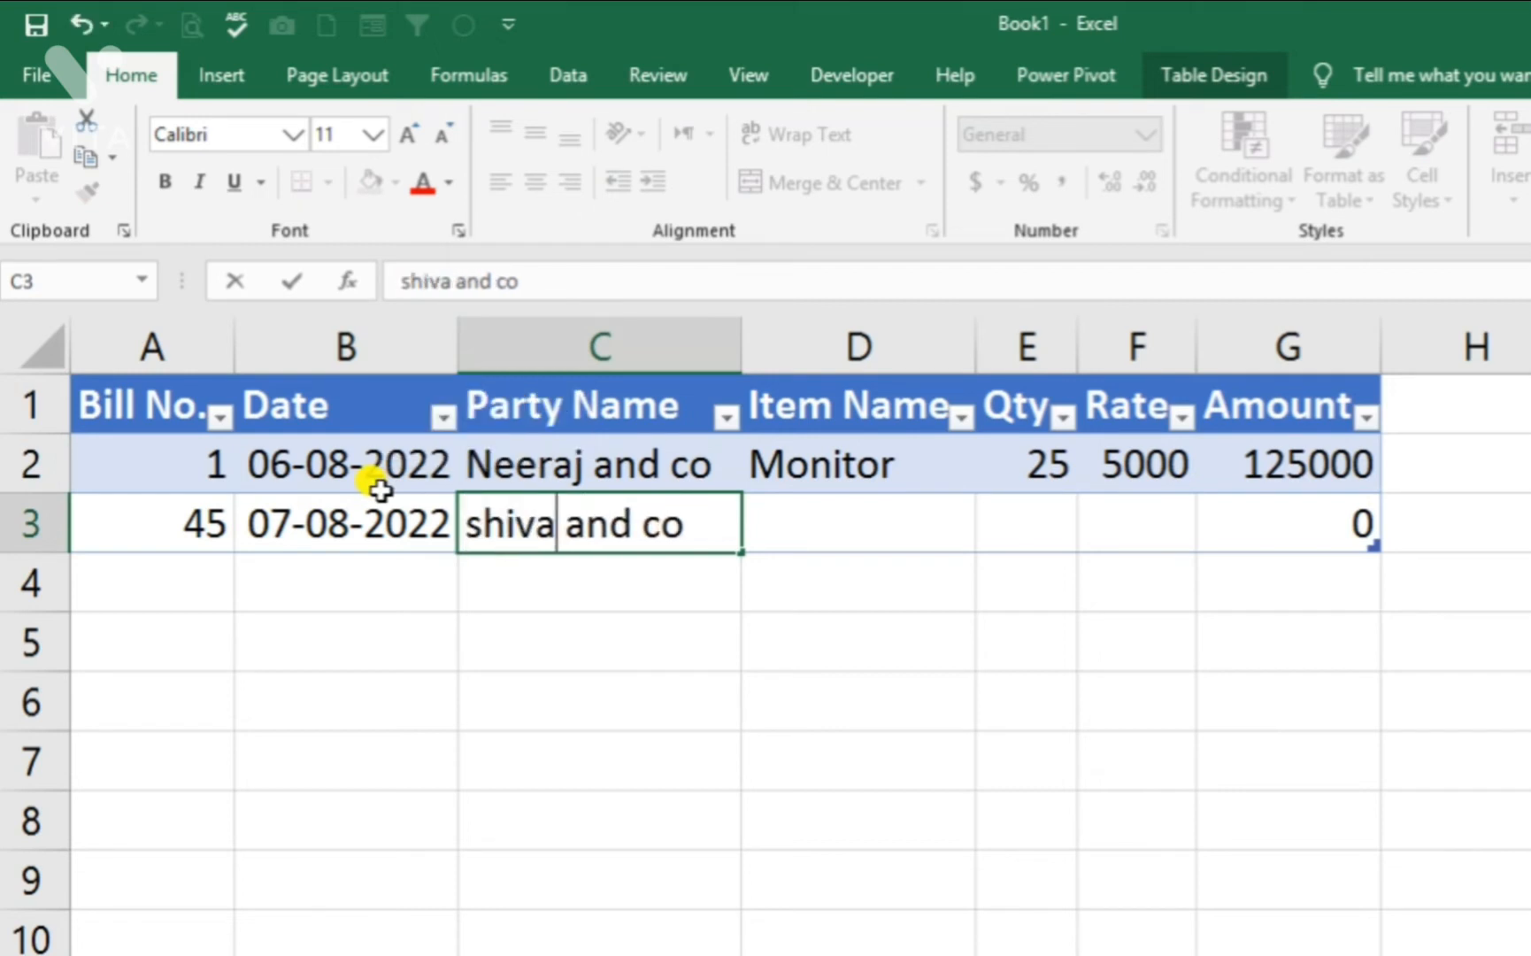
pyautogui.press('Tab')
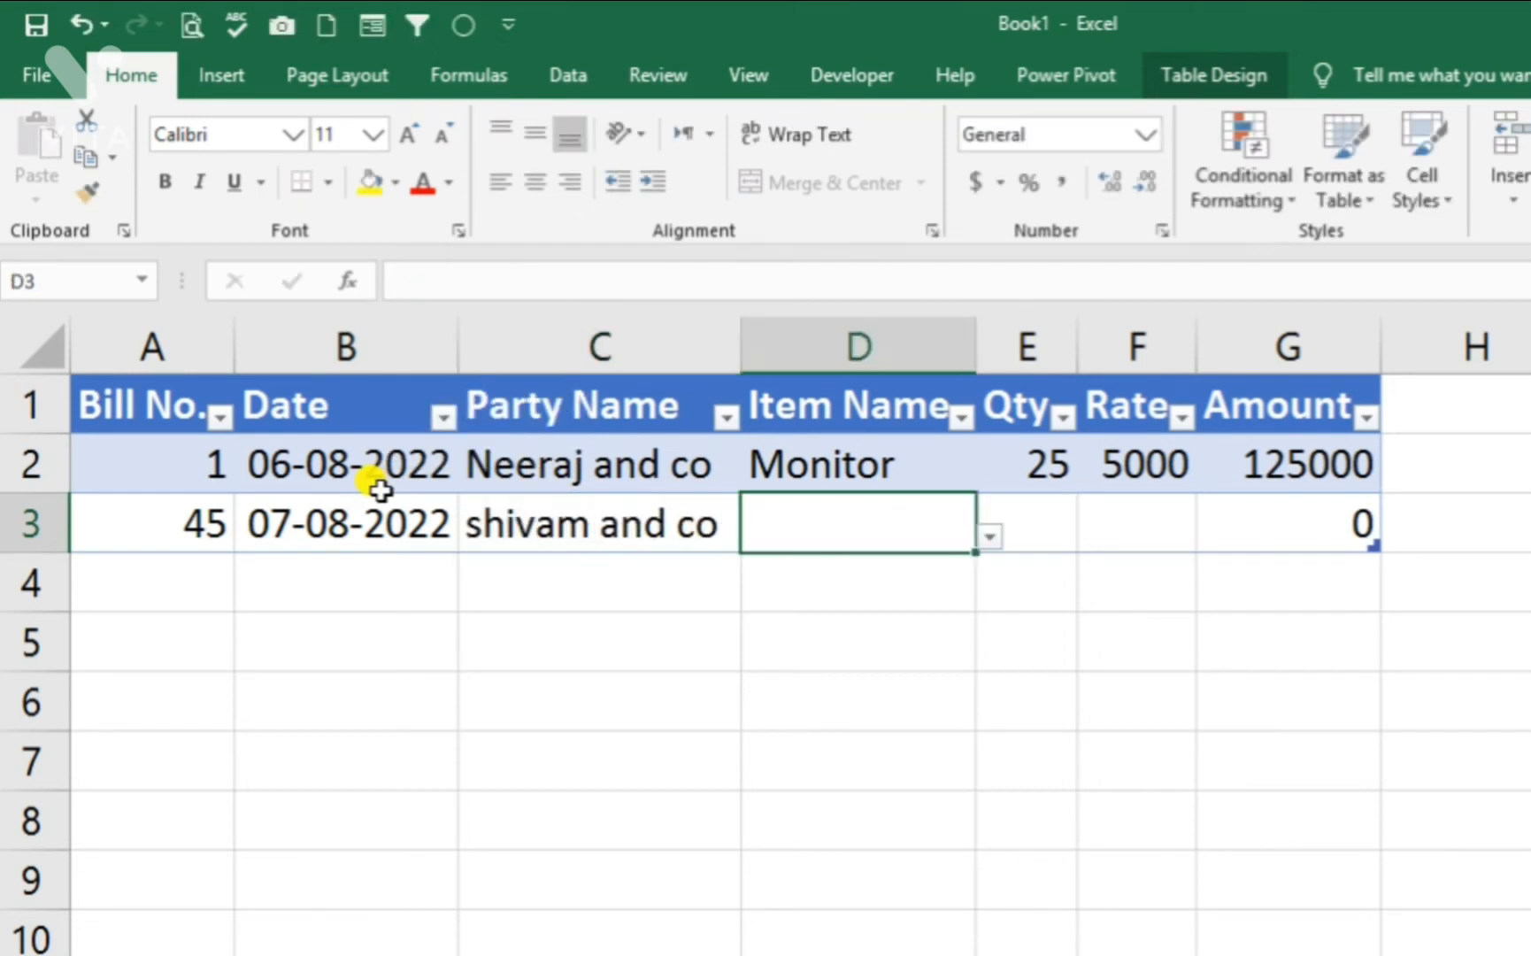
# - Complete the row 3 record with item Mouse, quantity 45 and rate 250
pyautogui.click(991, 539)
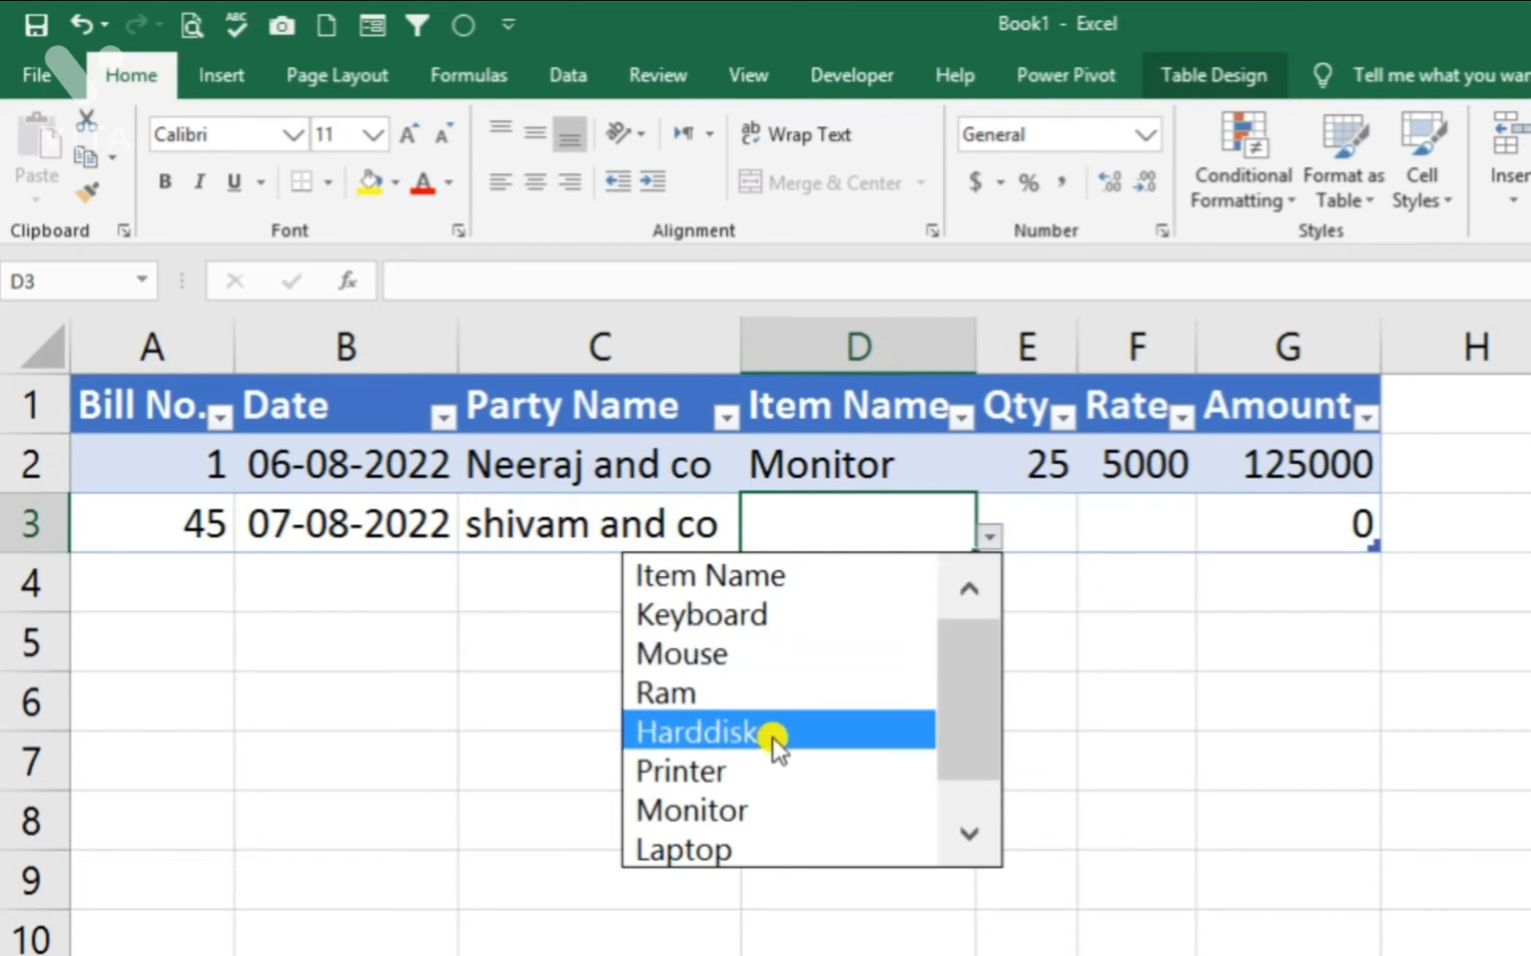
pyautogui.click(753, 655)
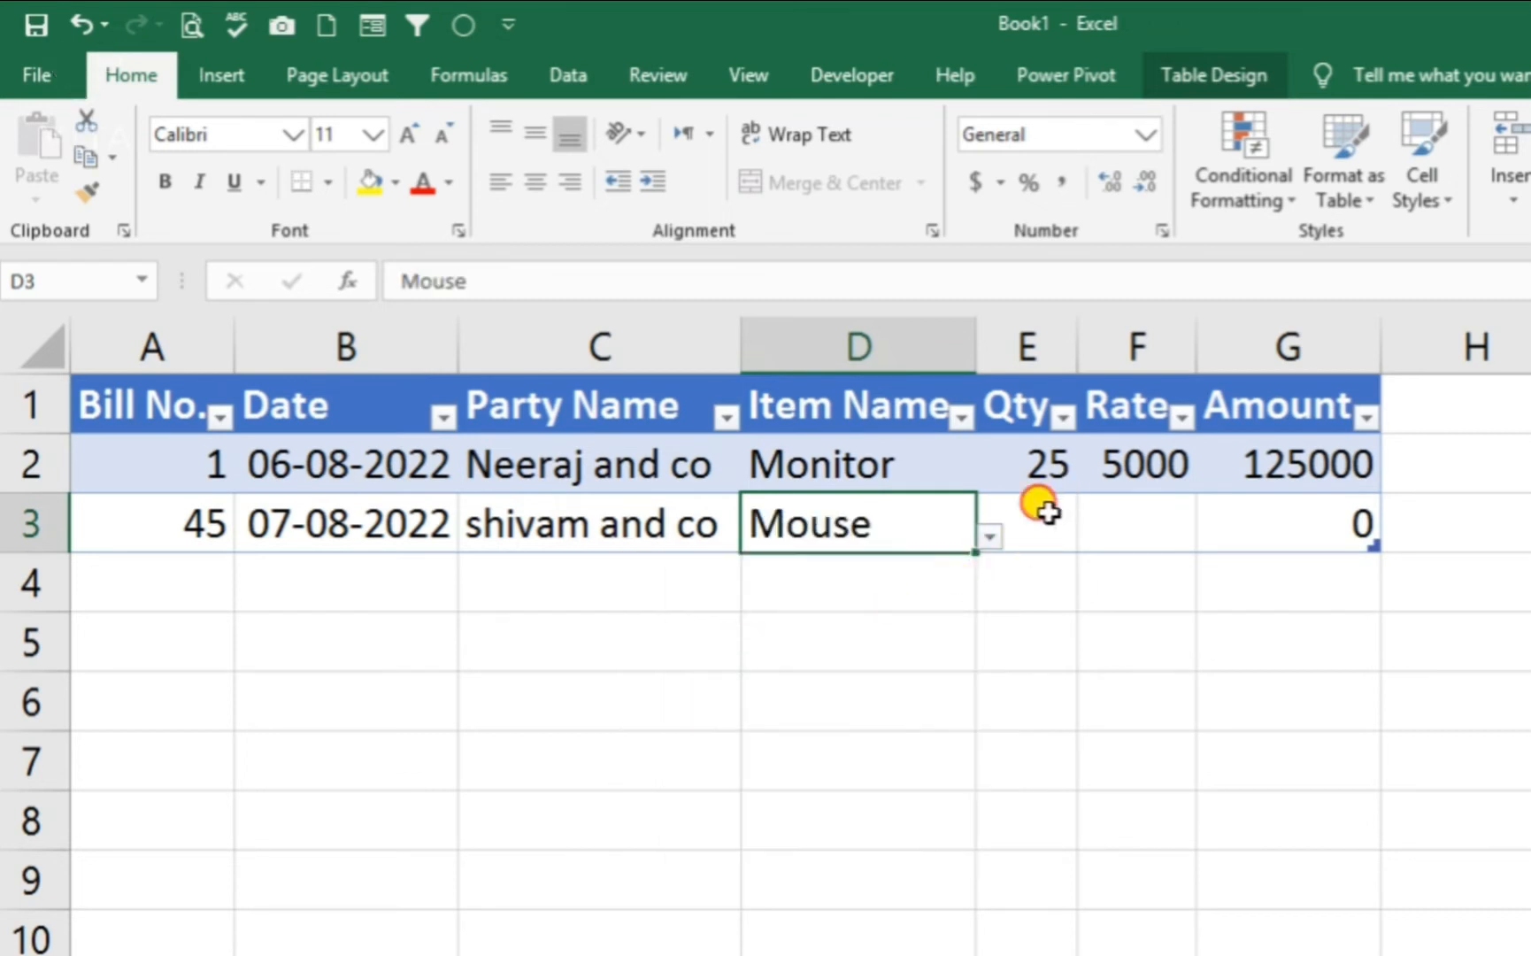
pyautogui.click(1047, 512)
pyautogui.doubleClick(1048, 512)
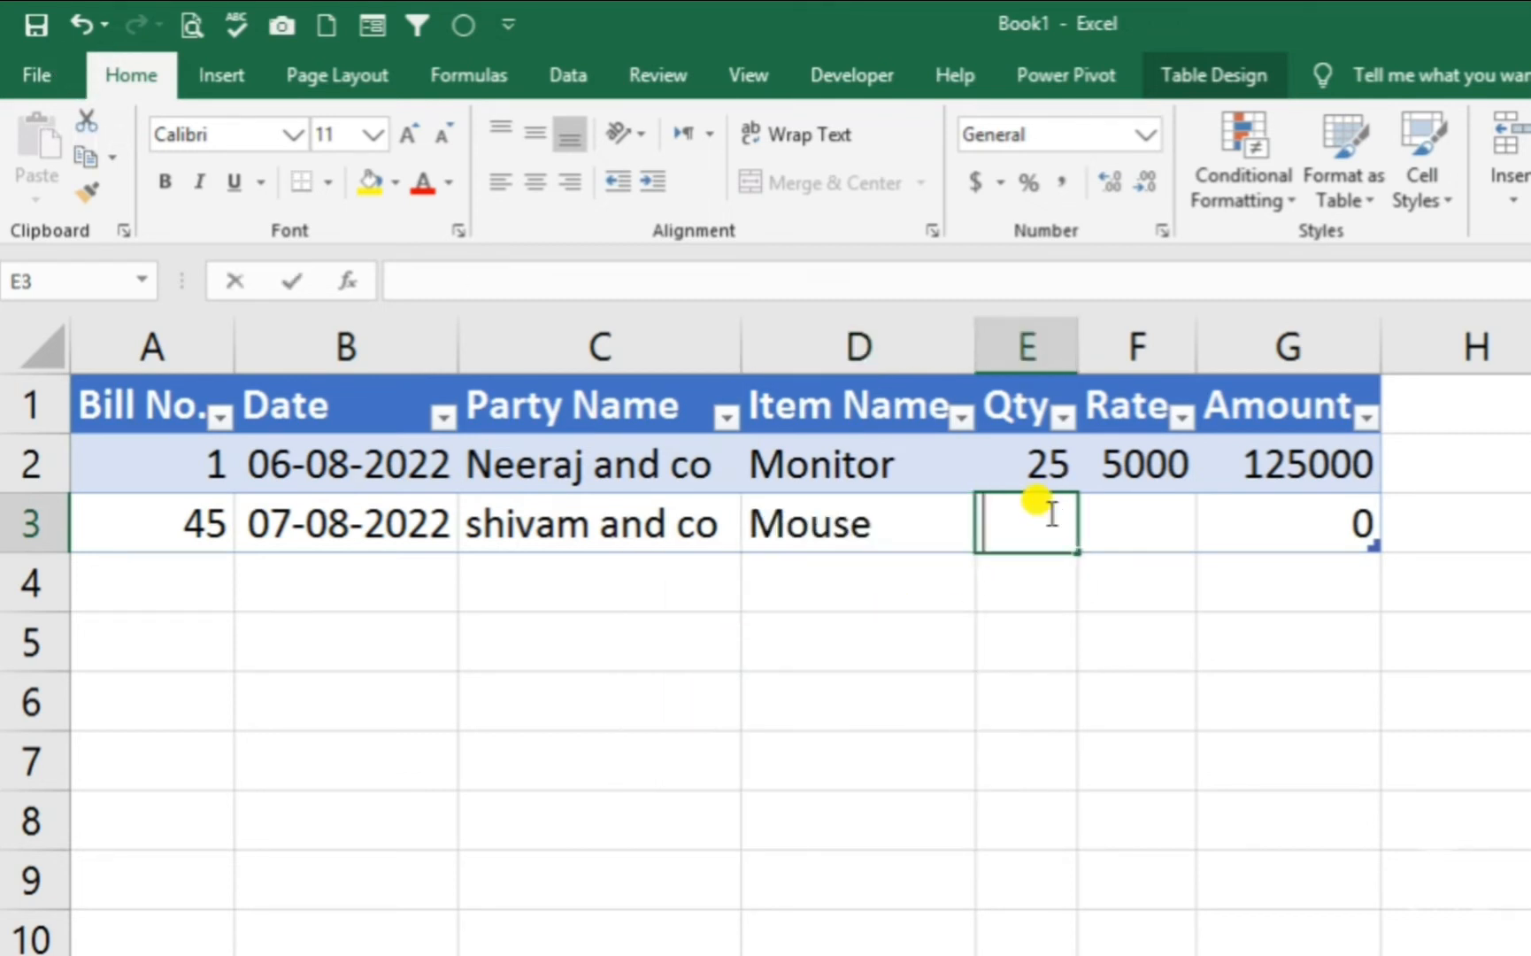
pyautogui.write('45')
pyautogui.press('Tab')
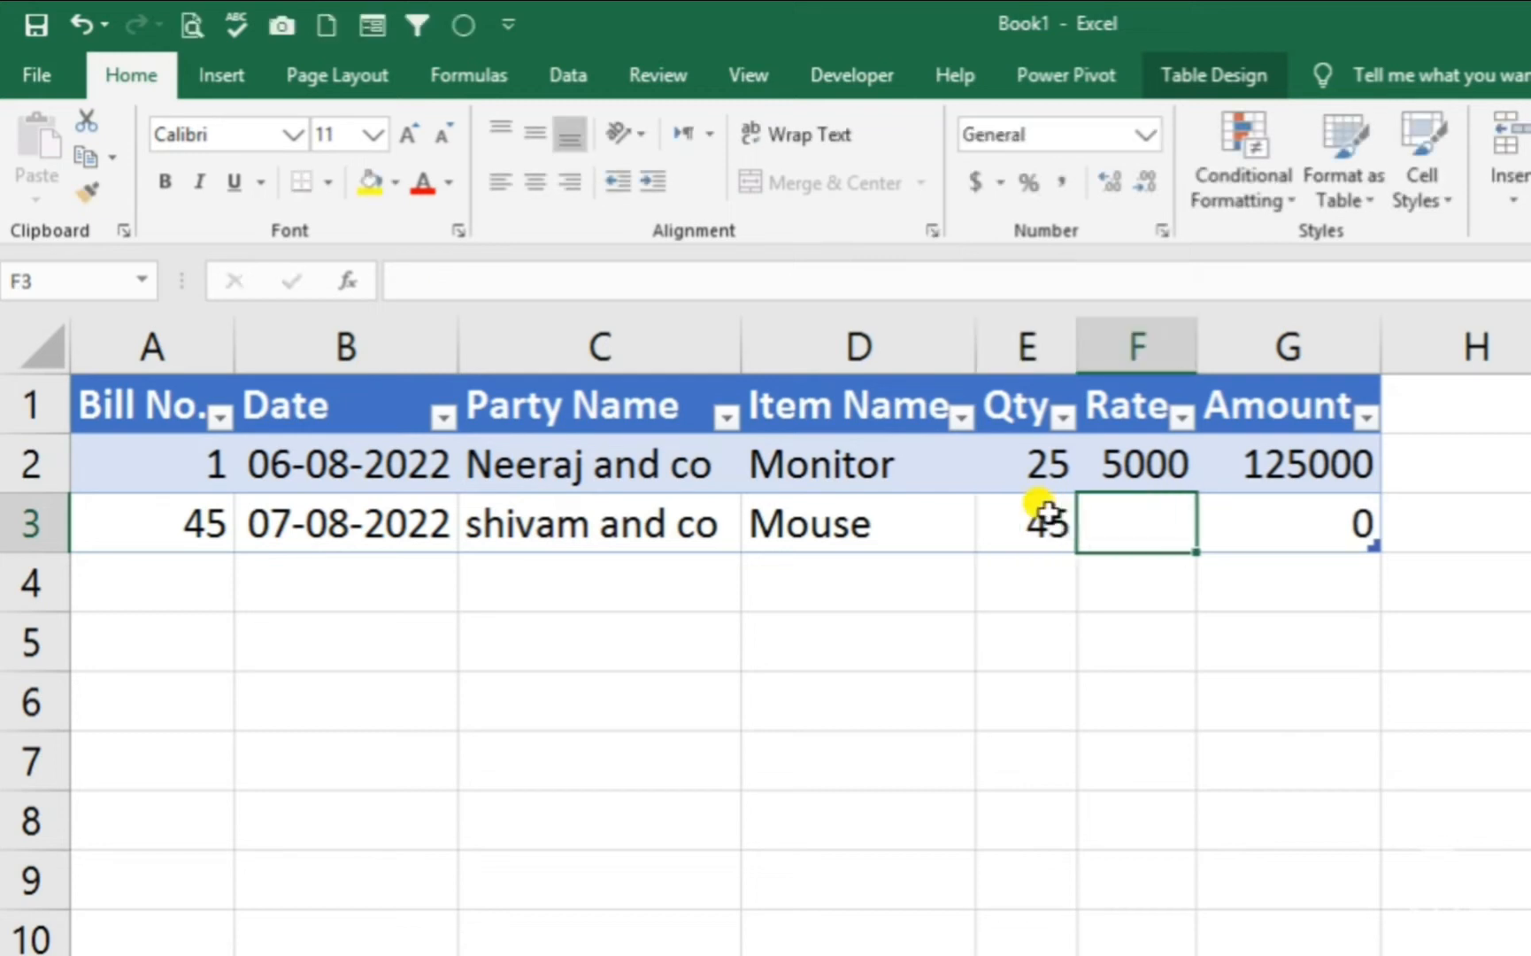
pyautogui.write('250')
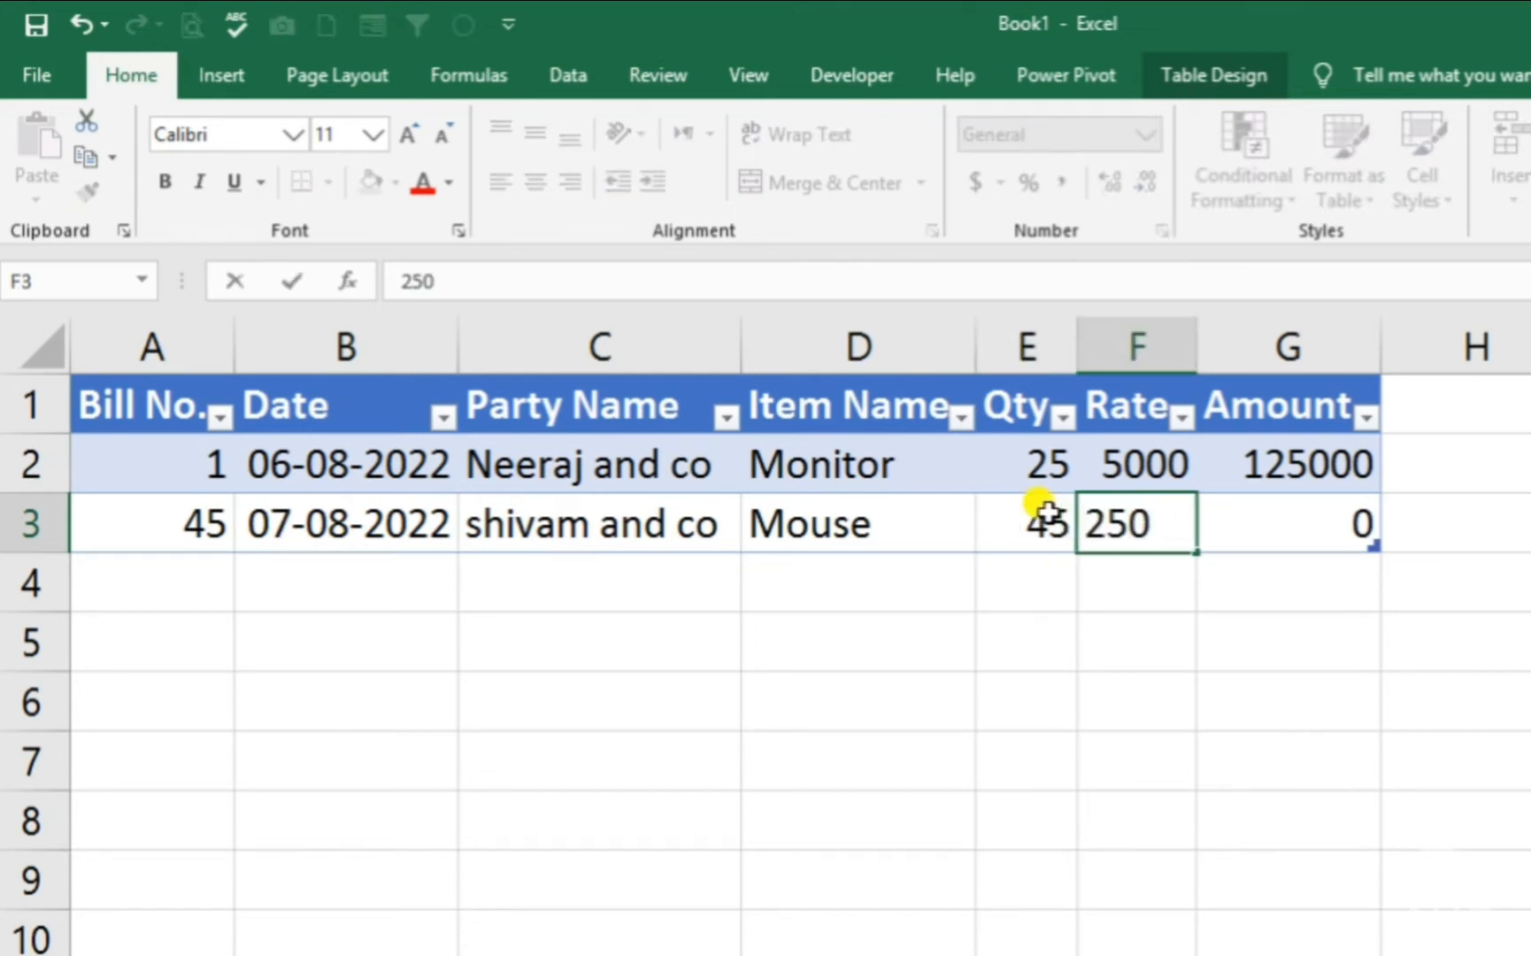
pyautogui.press('Return')
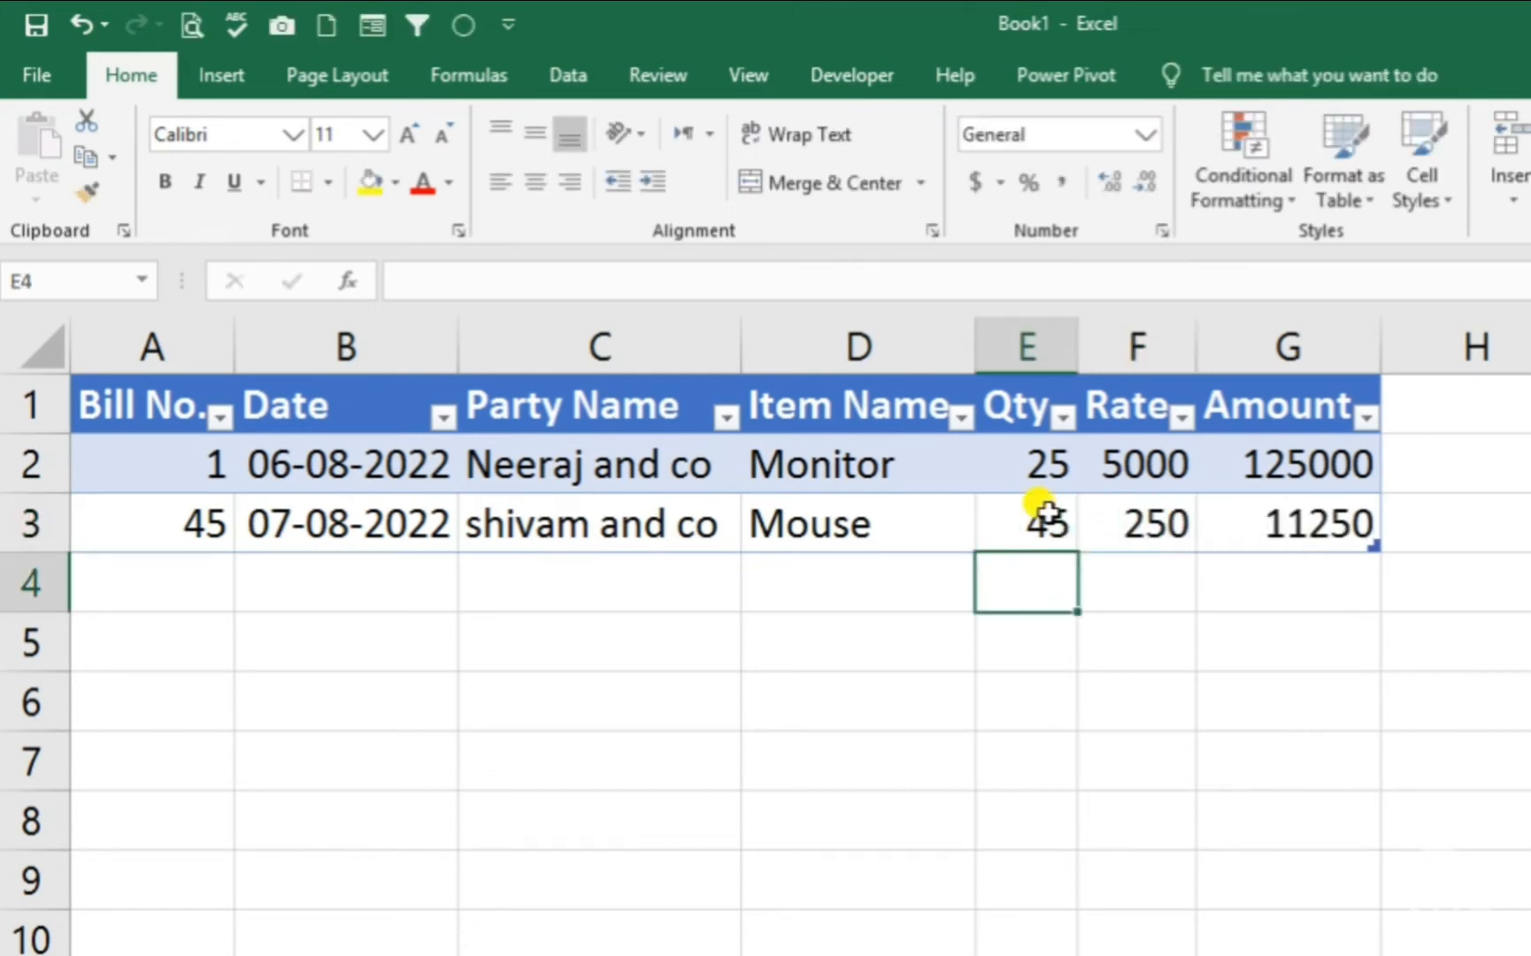
pyautogui.click(1129, 632)
pyautogui.click(581, 603)
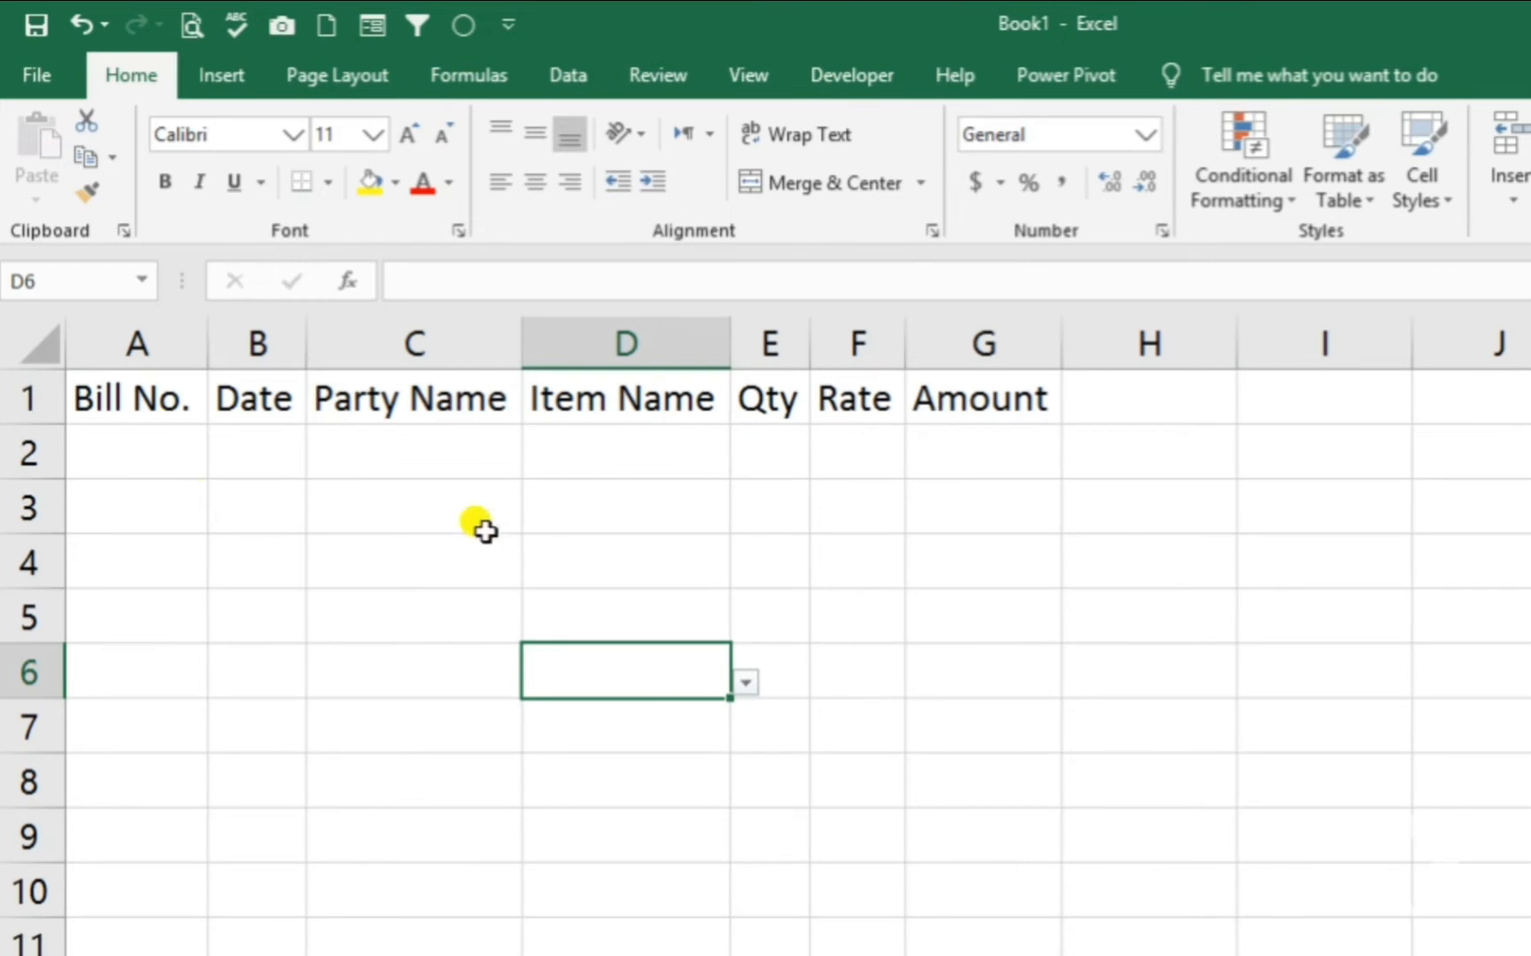
# - Start the first record in row 2 of the empty transaction sheet with Bill No. 01 and date 06-08-2022
pyautogui.scroll(1, 230, 559)
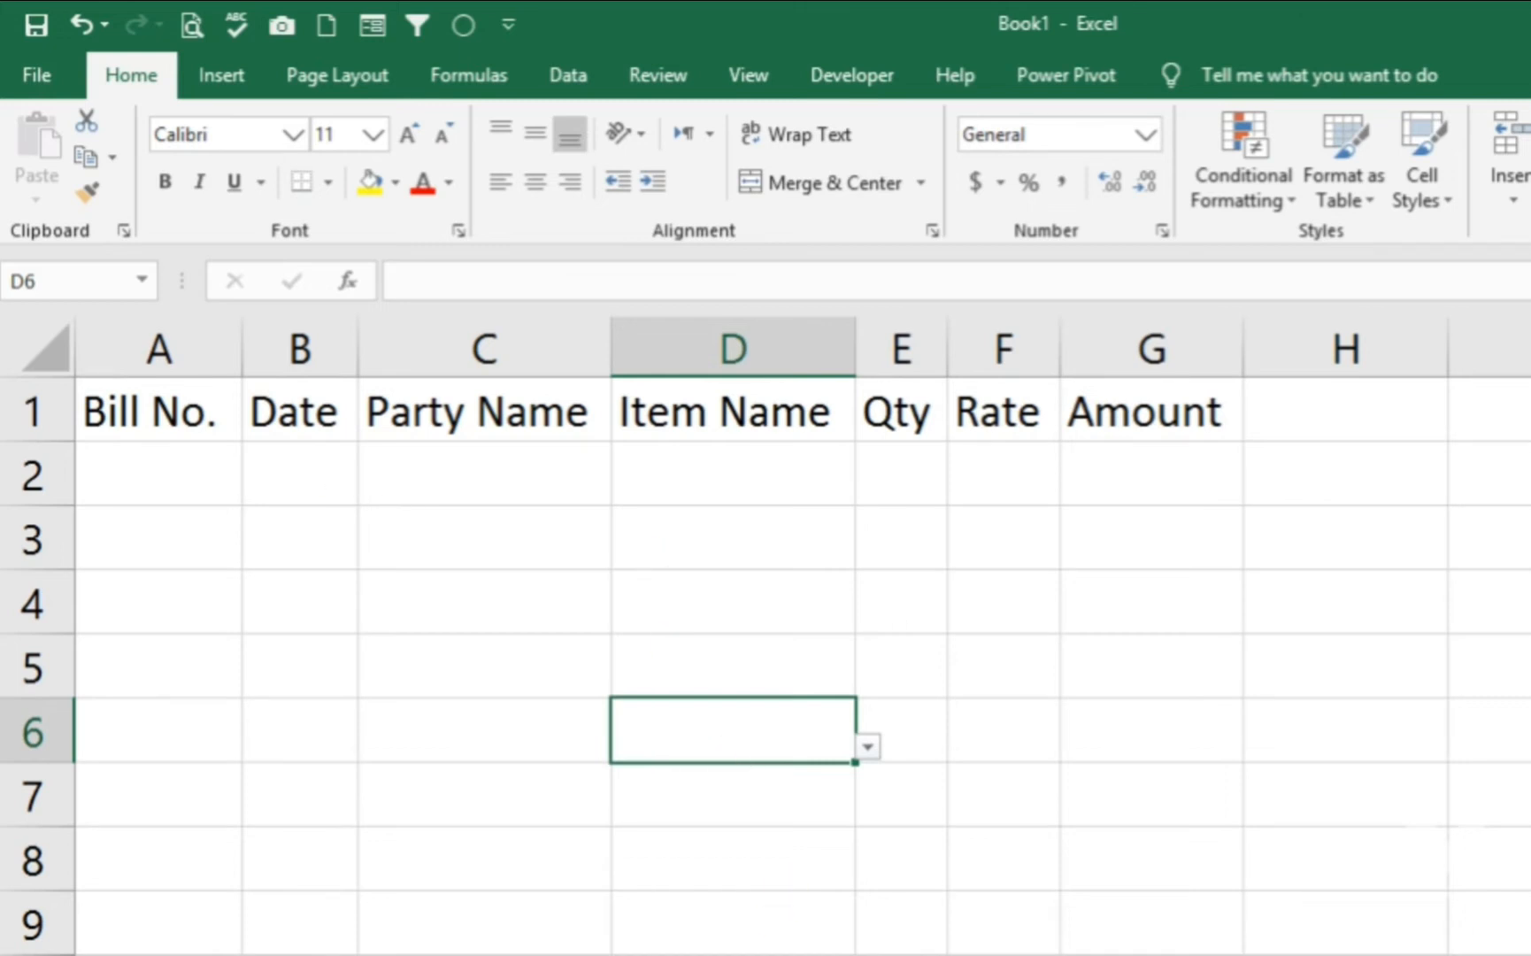
pyautogui.click(716, 456)
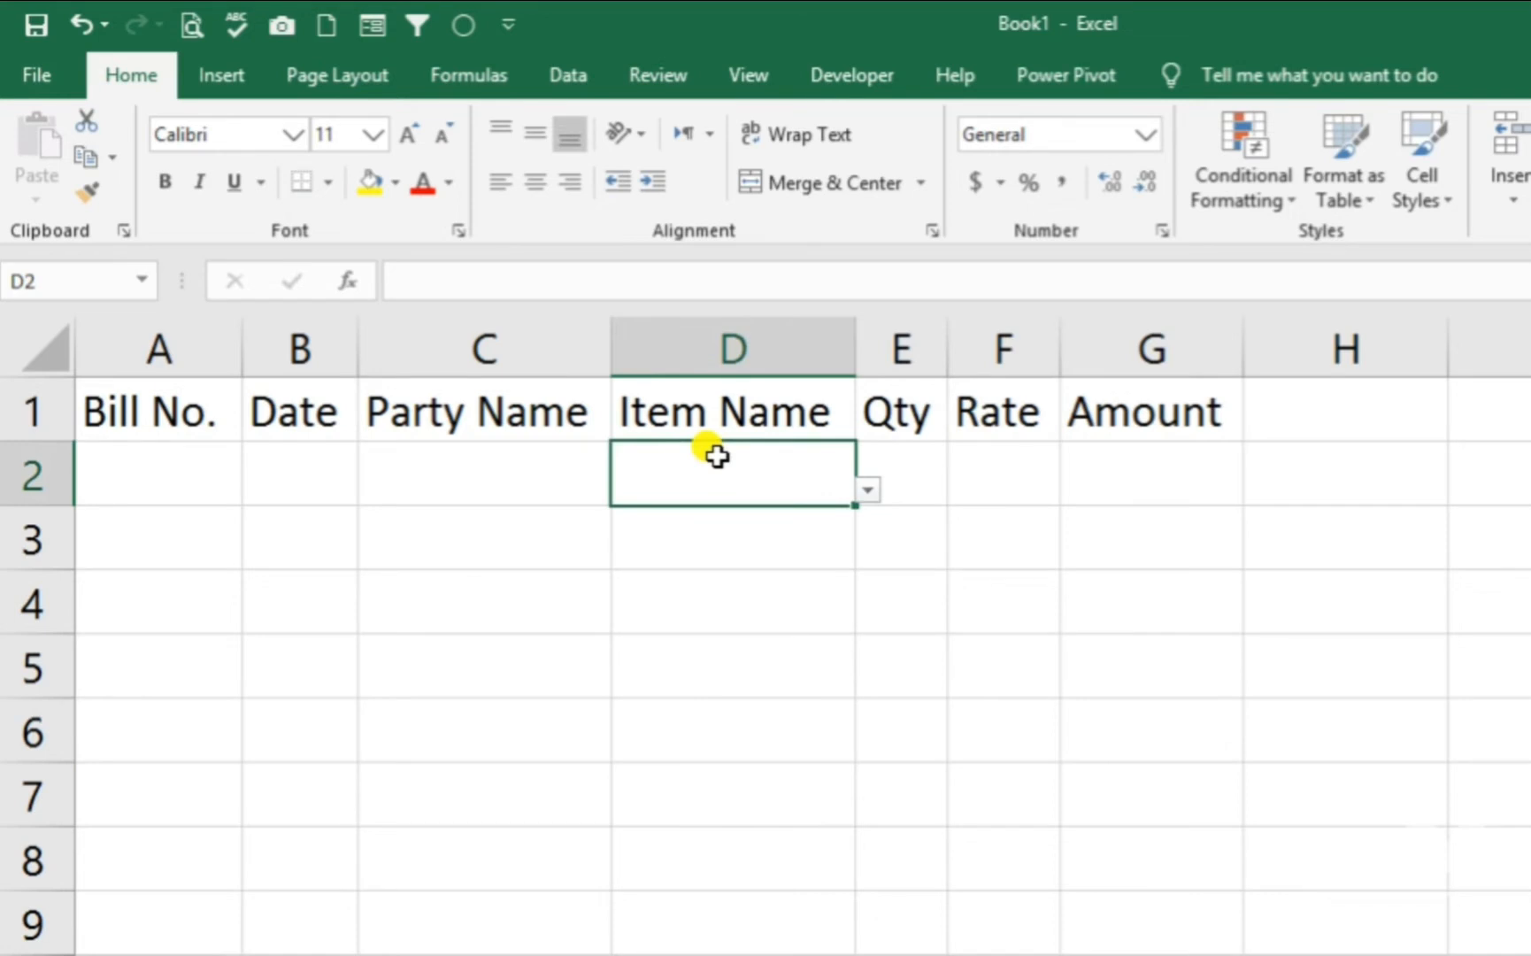
pyautogui.click(129, 472)
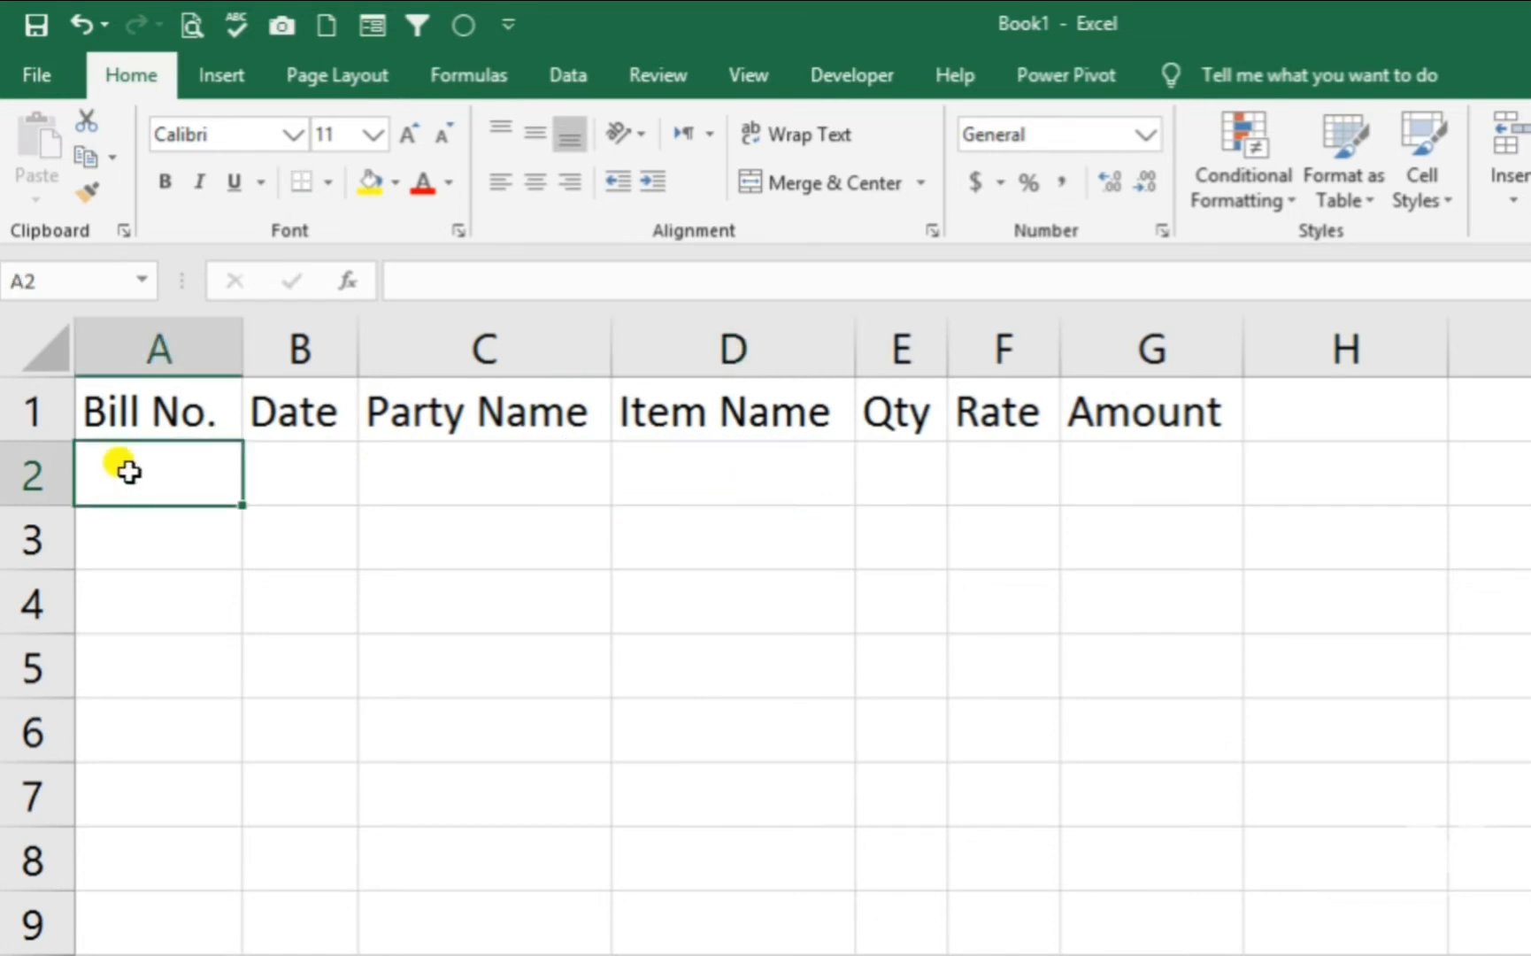
pyautogui.write('01')
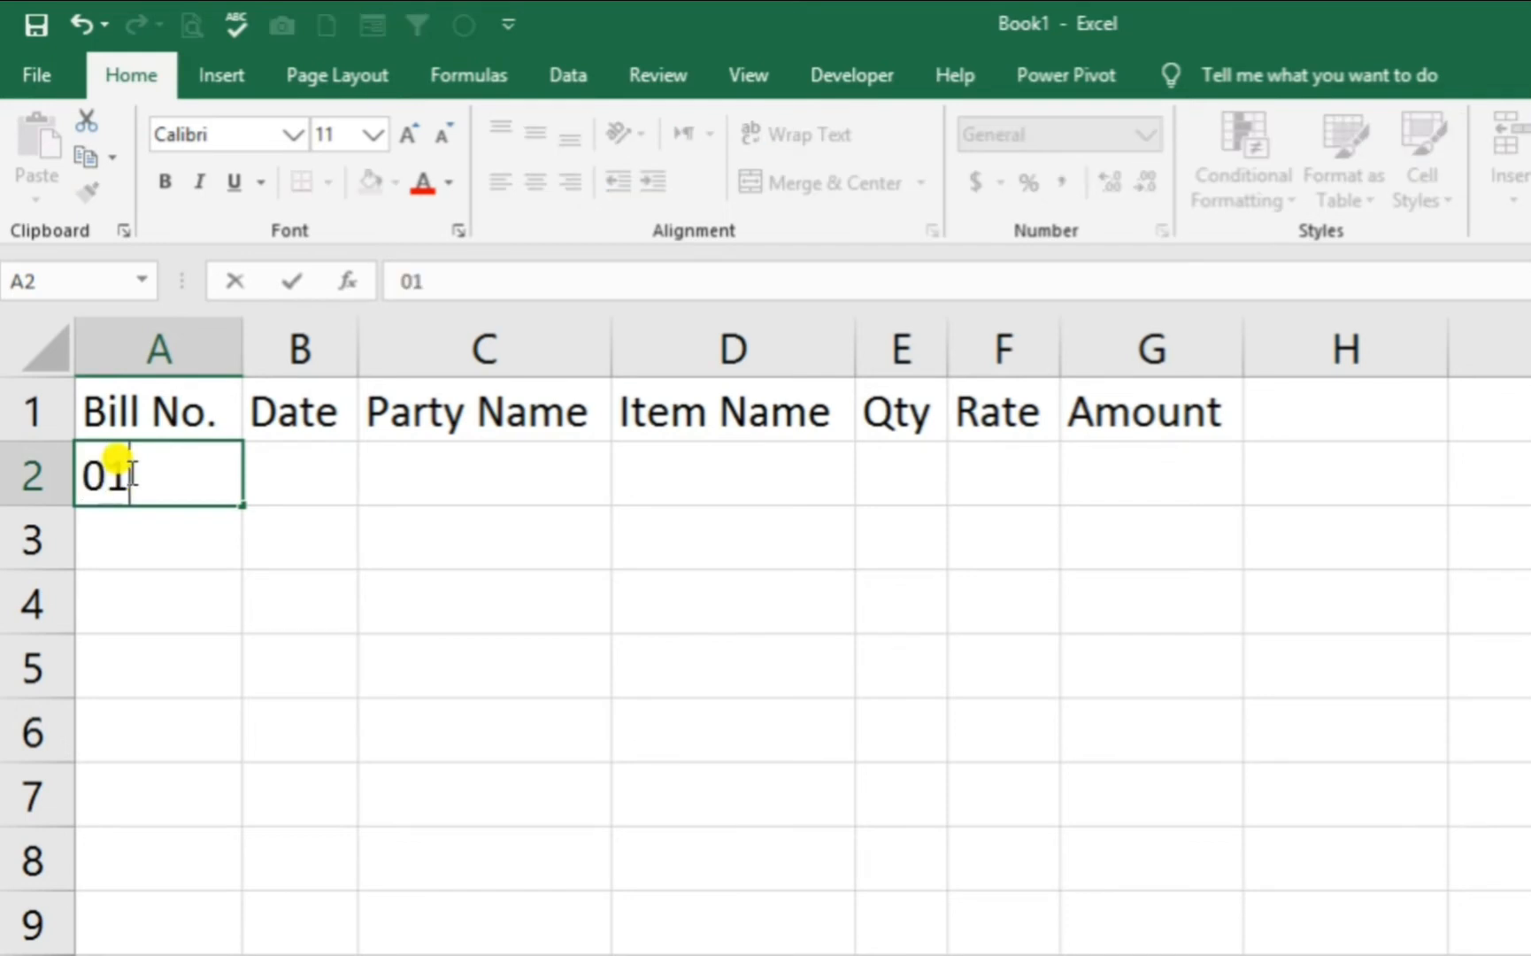
pyautogui.press('Tab')
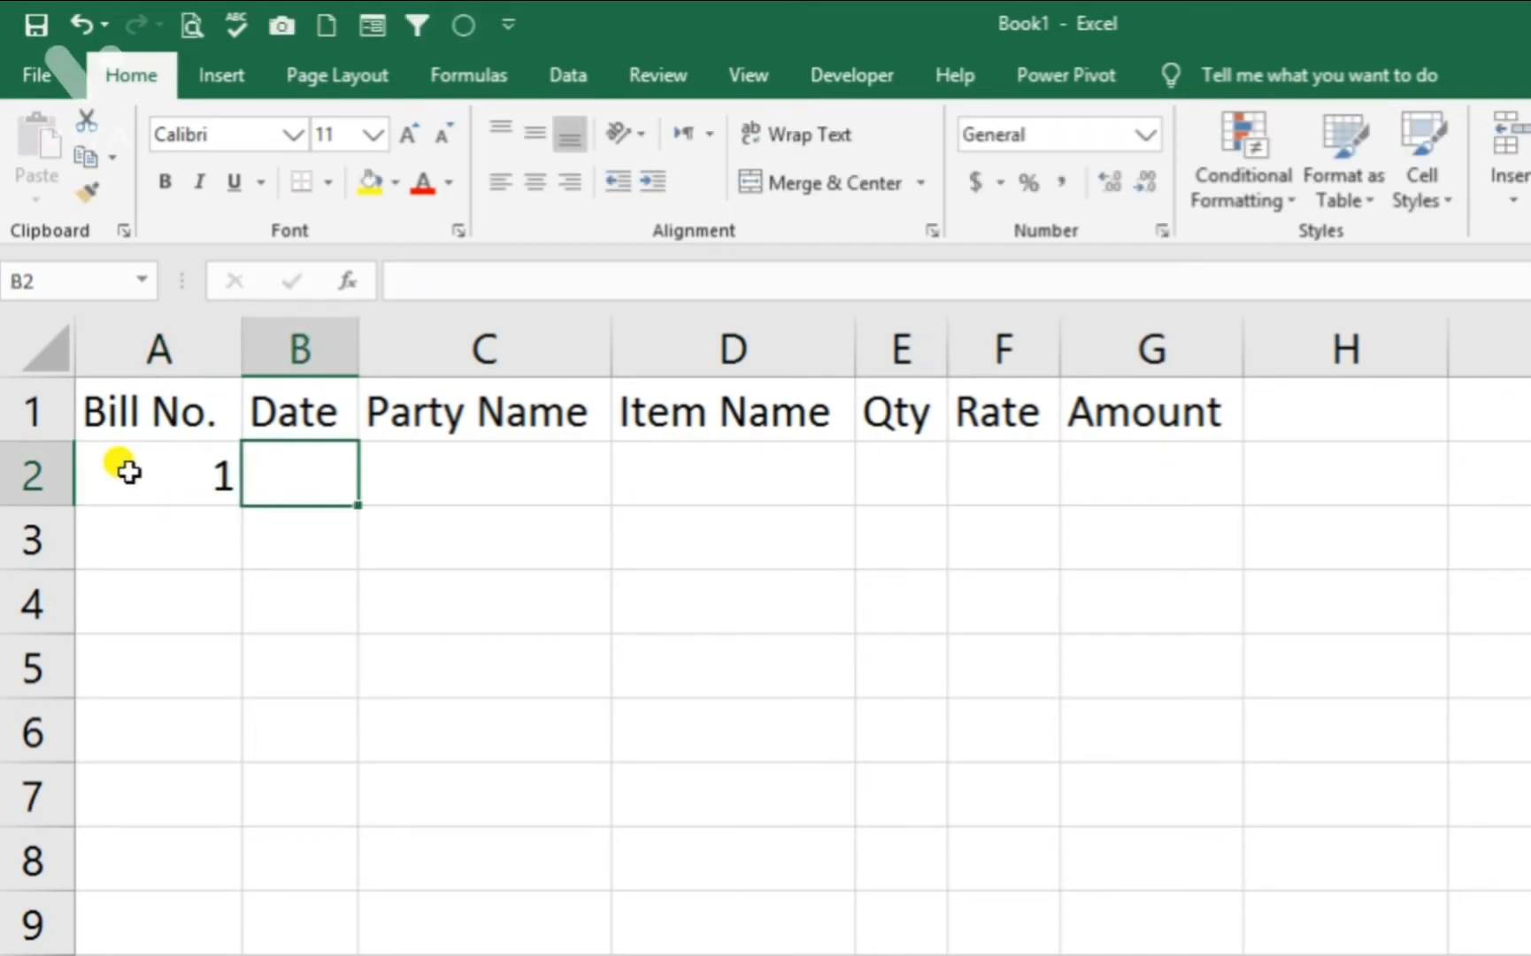
pyautogui.write('06-08-2022')
pyautogui.press('Tab')
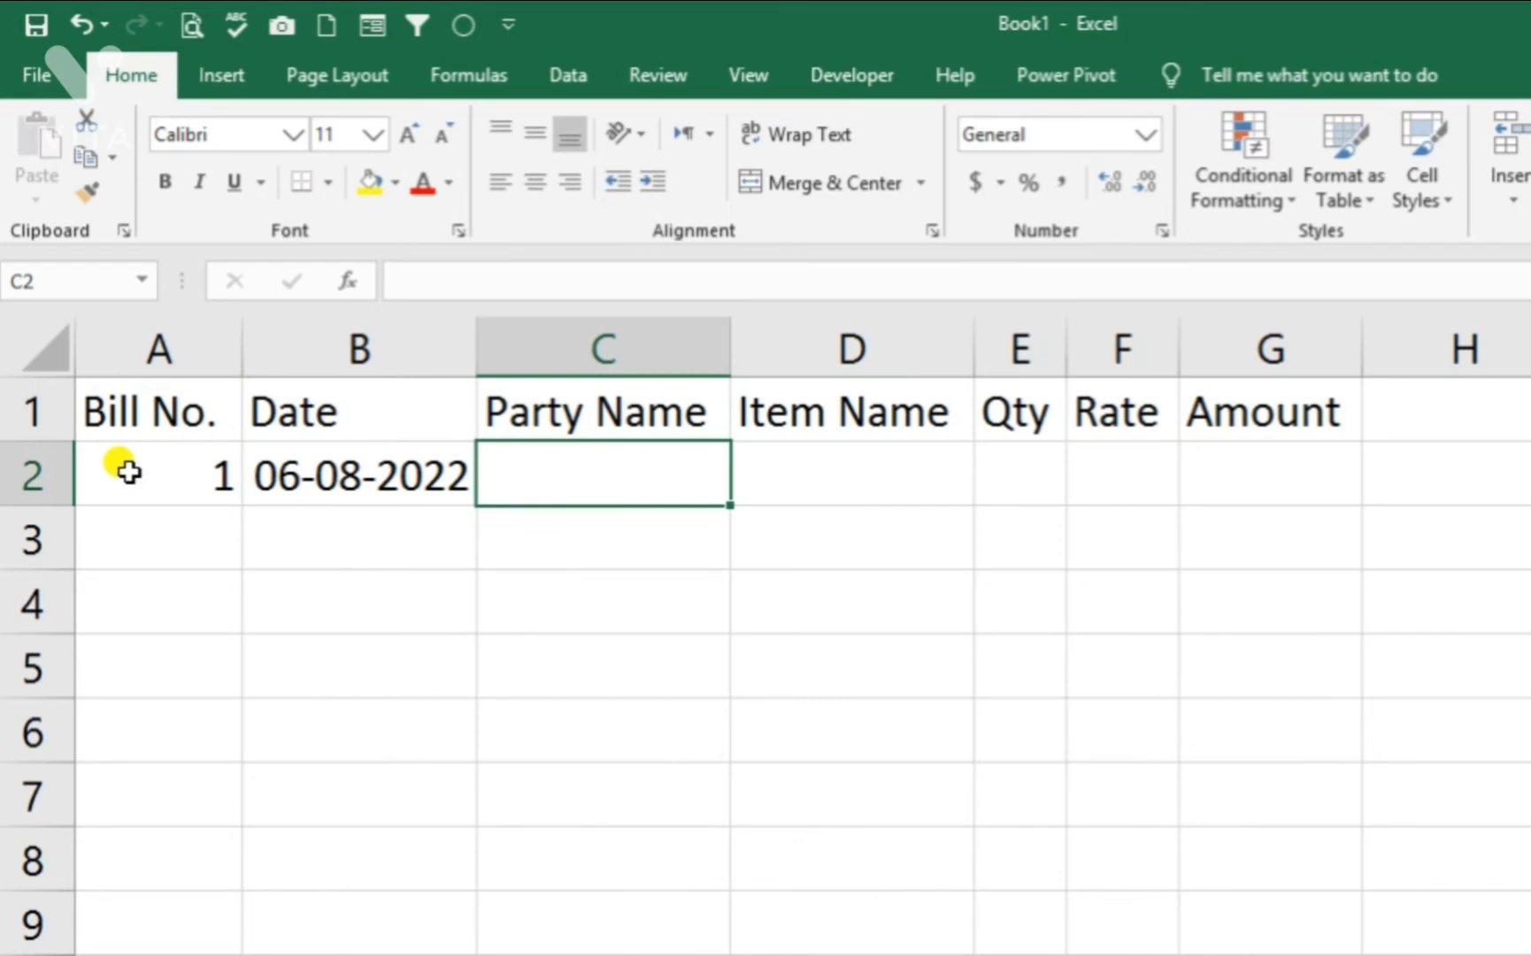
# - Enter Neeraj and Co as the party name in C2 and choose Laptop as the item in D2
pyautogui.write('Neeraj')
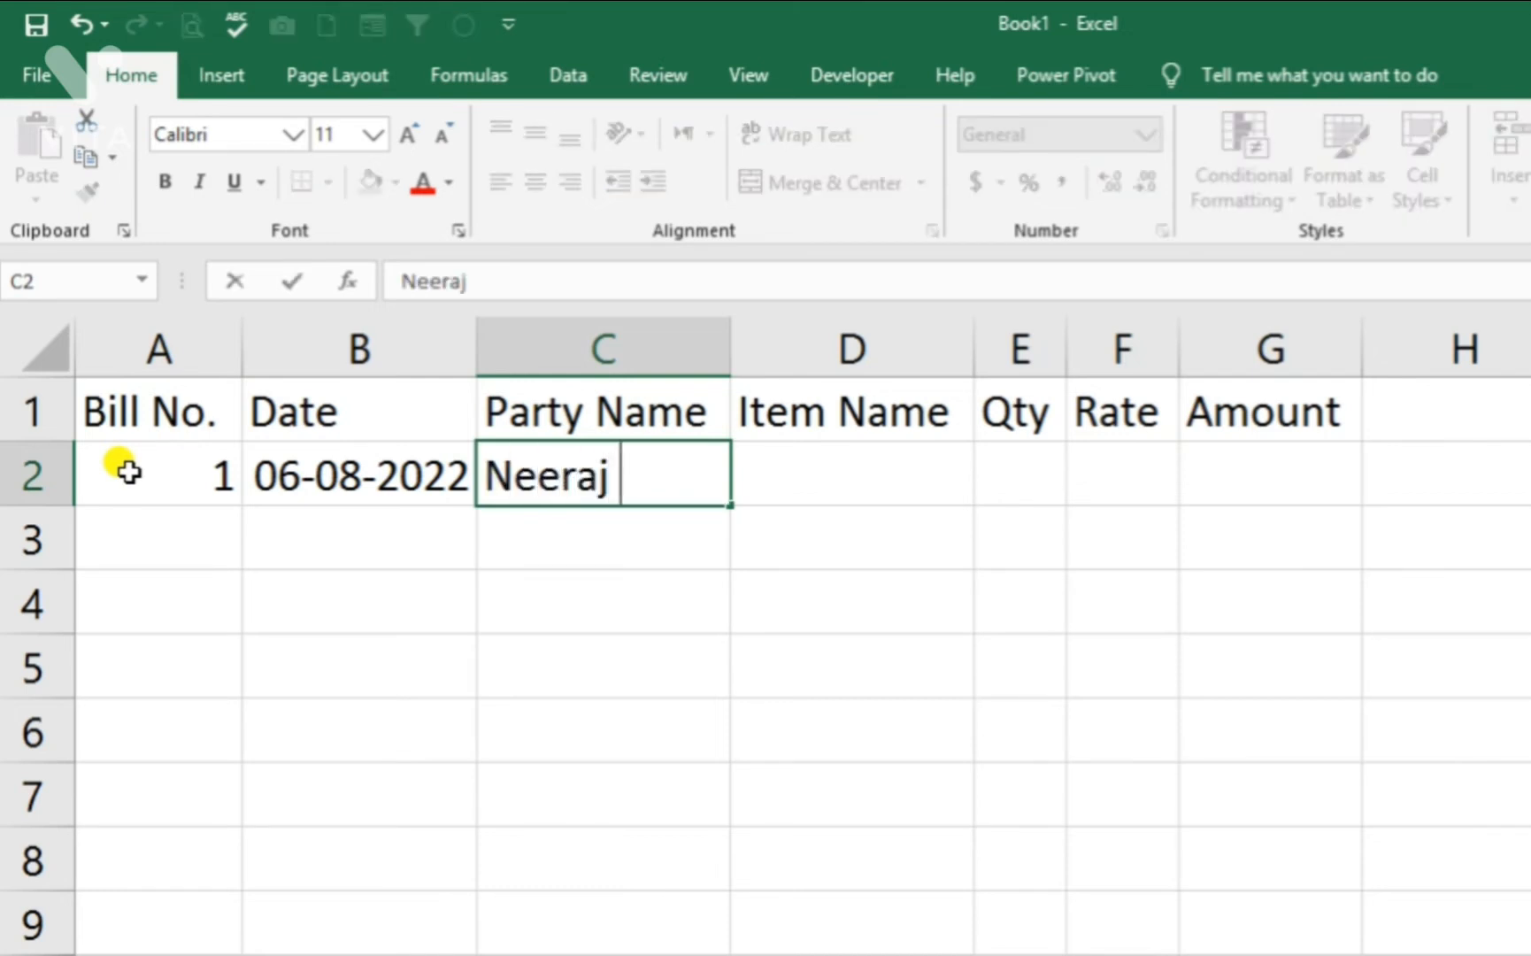
pyautogui.write(' and Co')
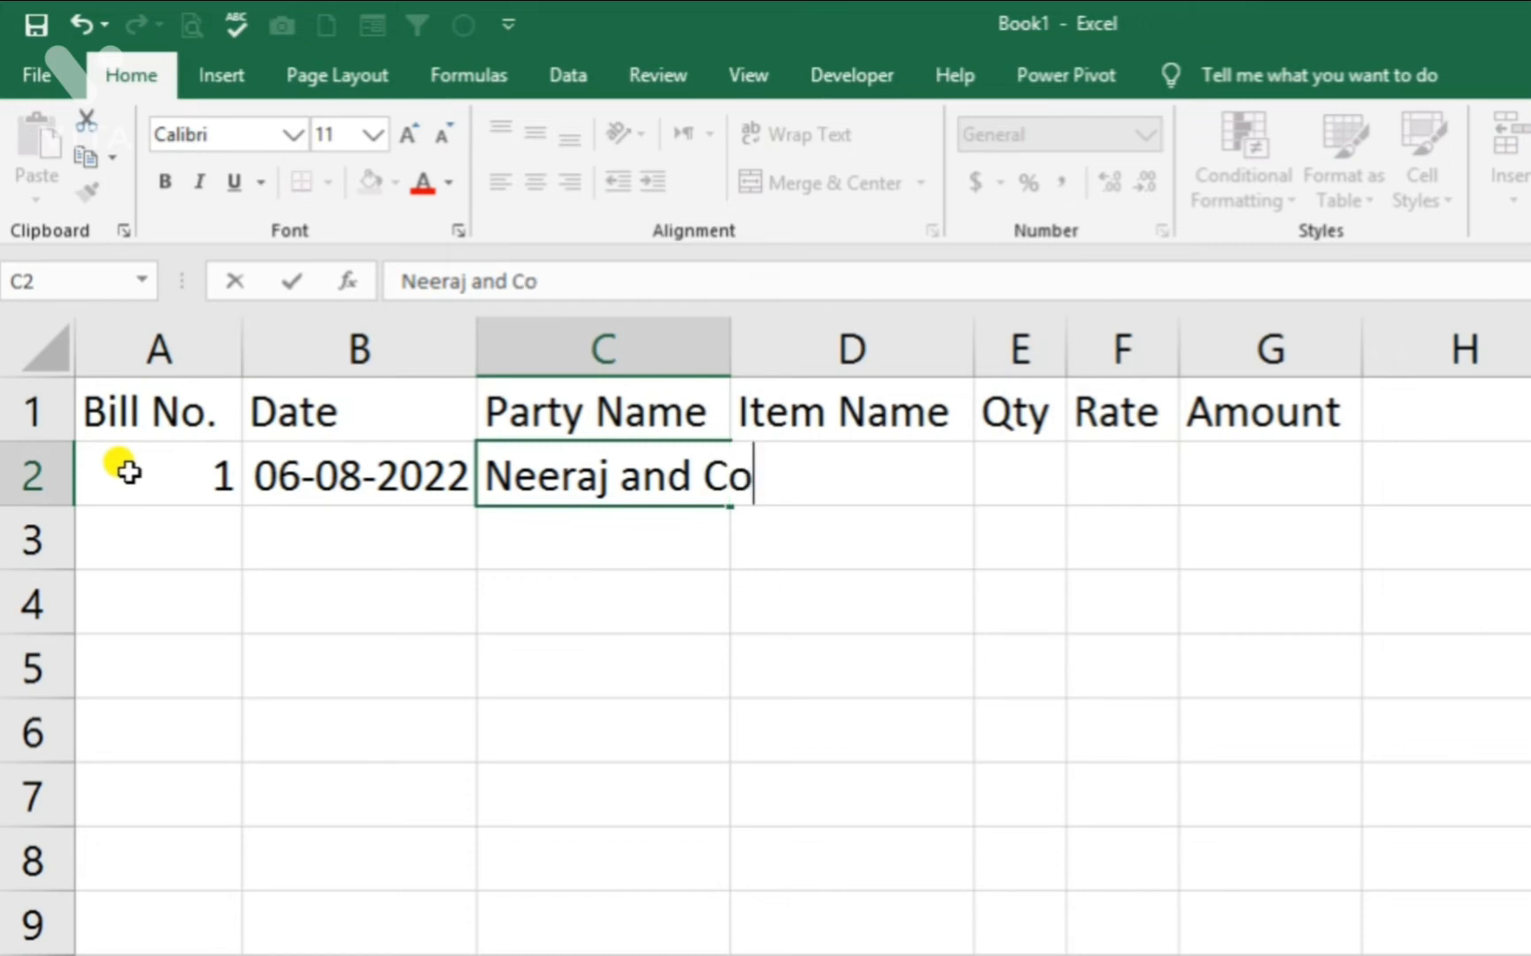
pyautogui.press('Tab')
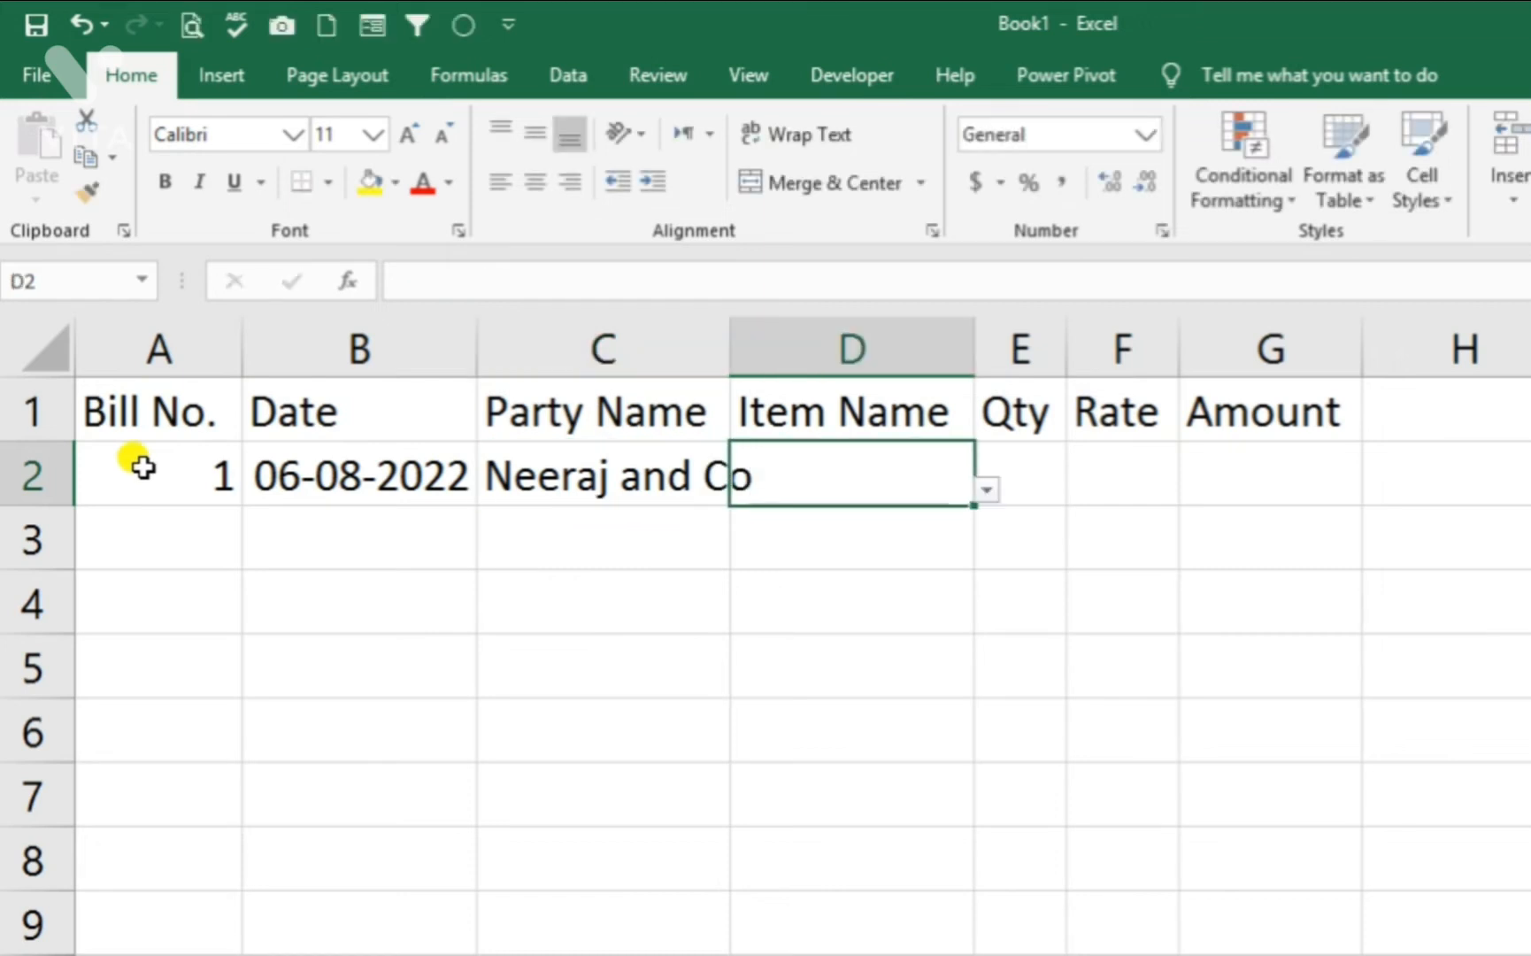
pyautogui.click(986, 490)
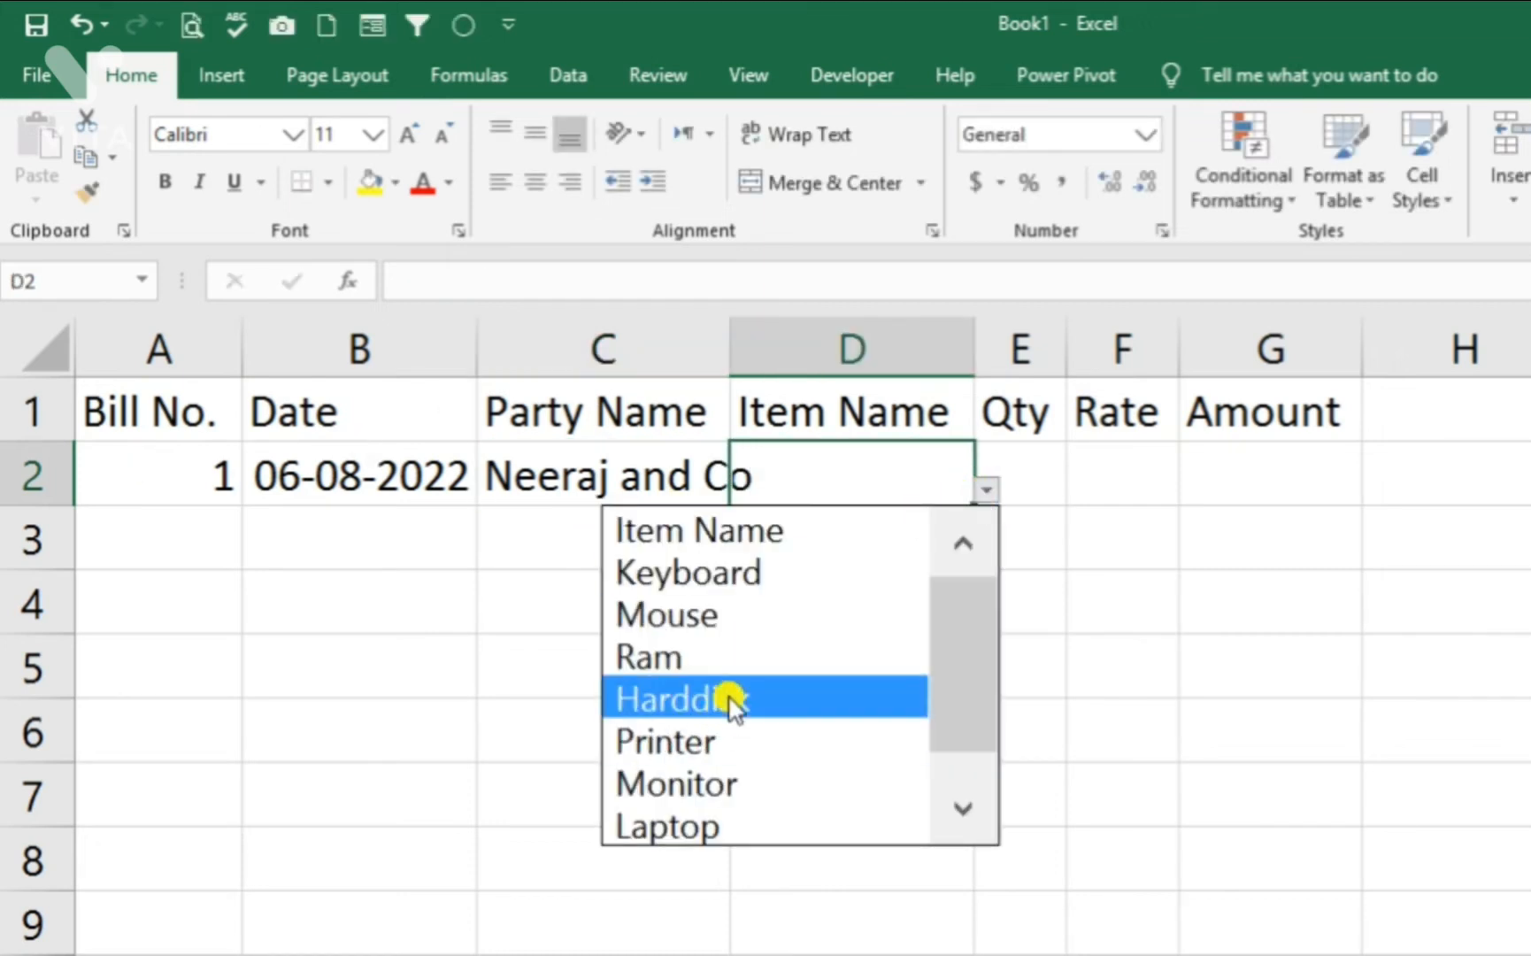
pyautogui.click(731, 825)
pyautogui.click(1016, 452)
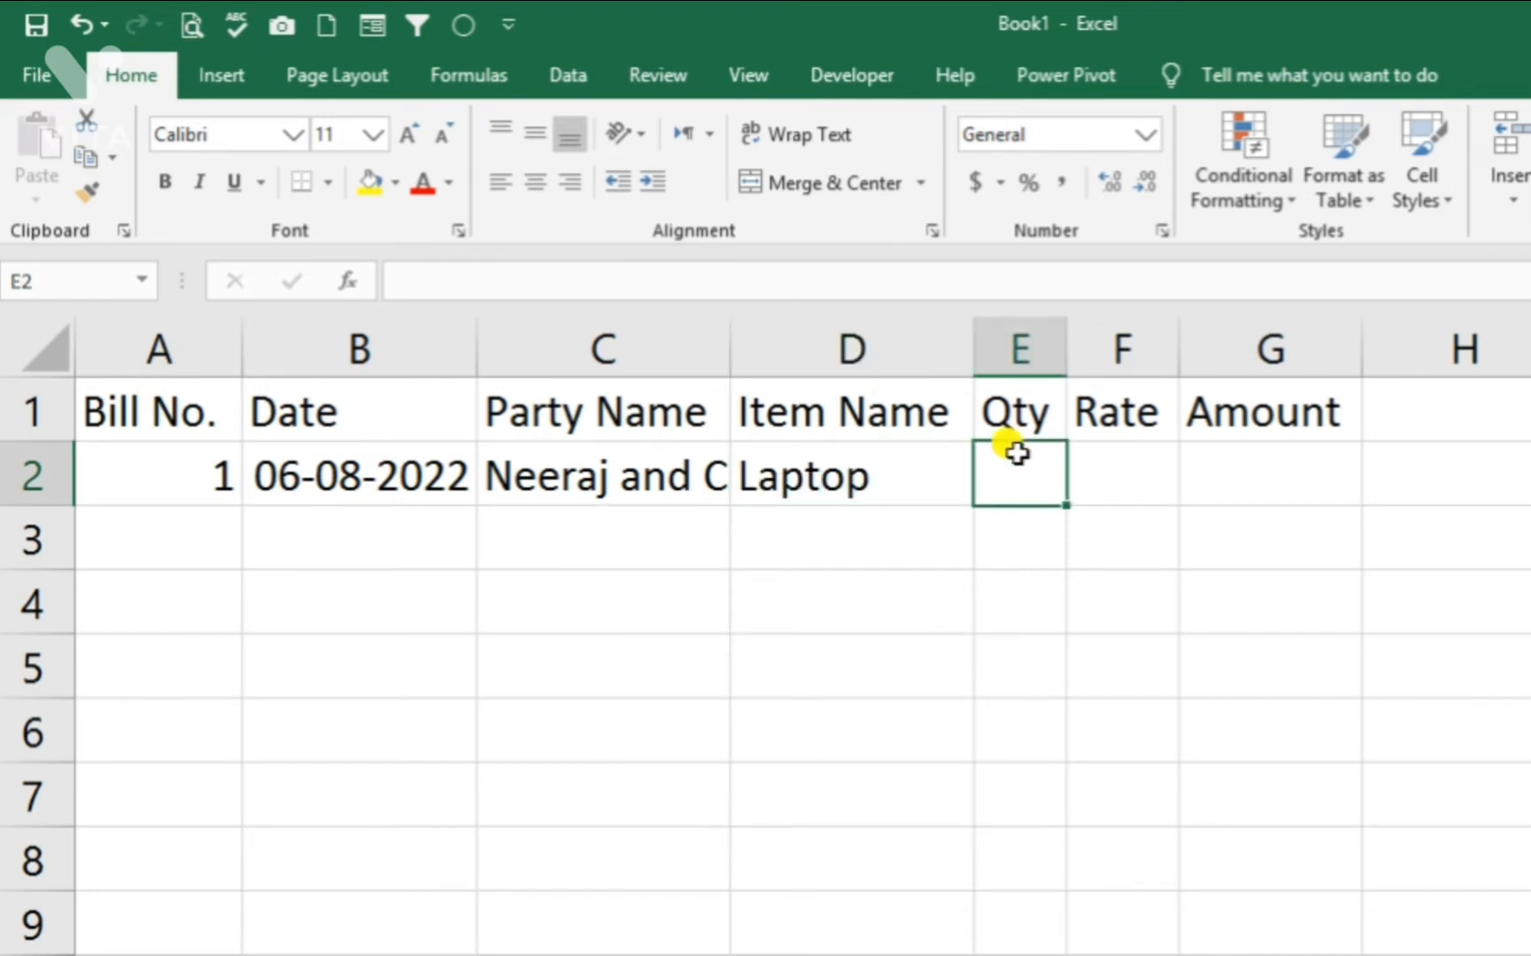
# - Enter a quantity of 10 and a rate of 25000 for the Laptop in row 2
pyautogui.write('10')
pyautogui.press('Tab')
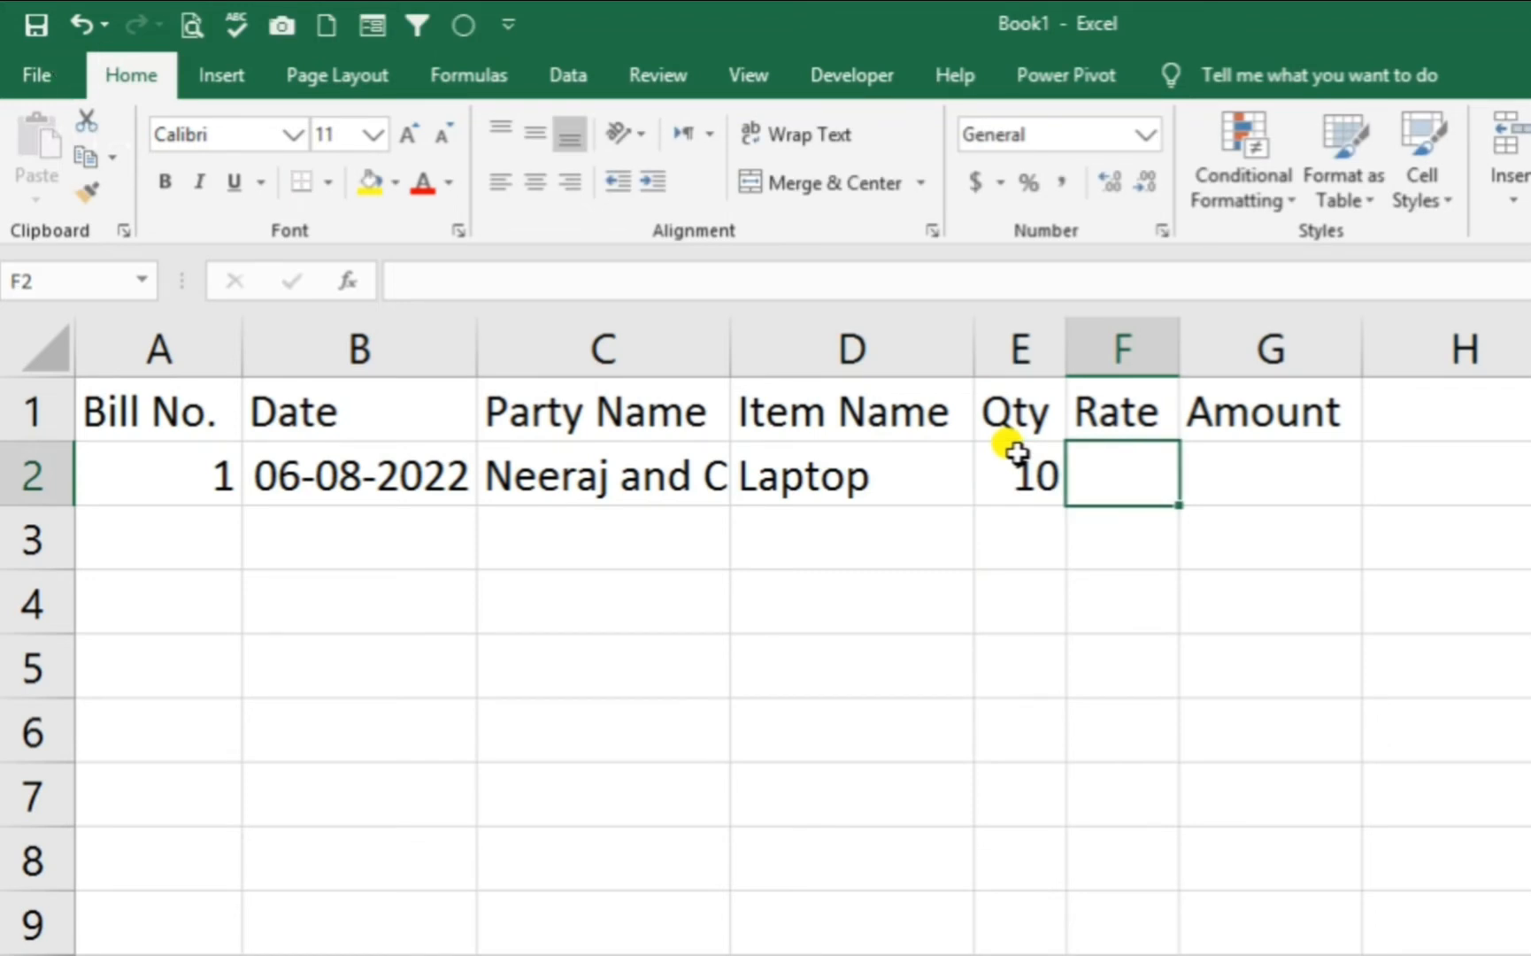
pyautogui.write('25000')
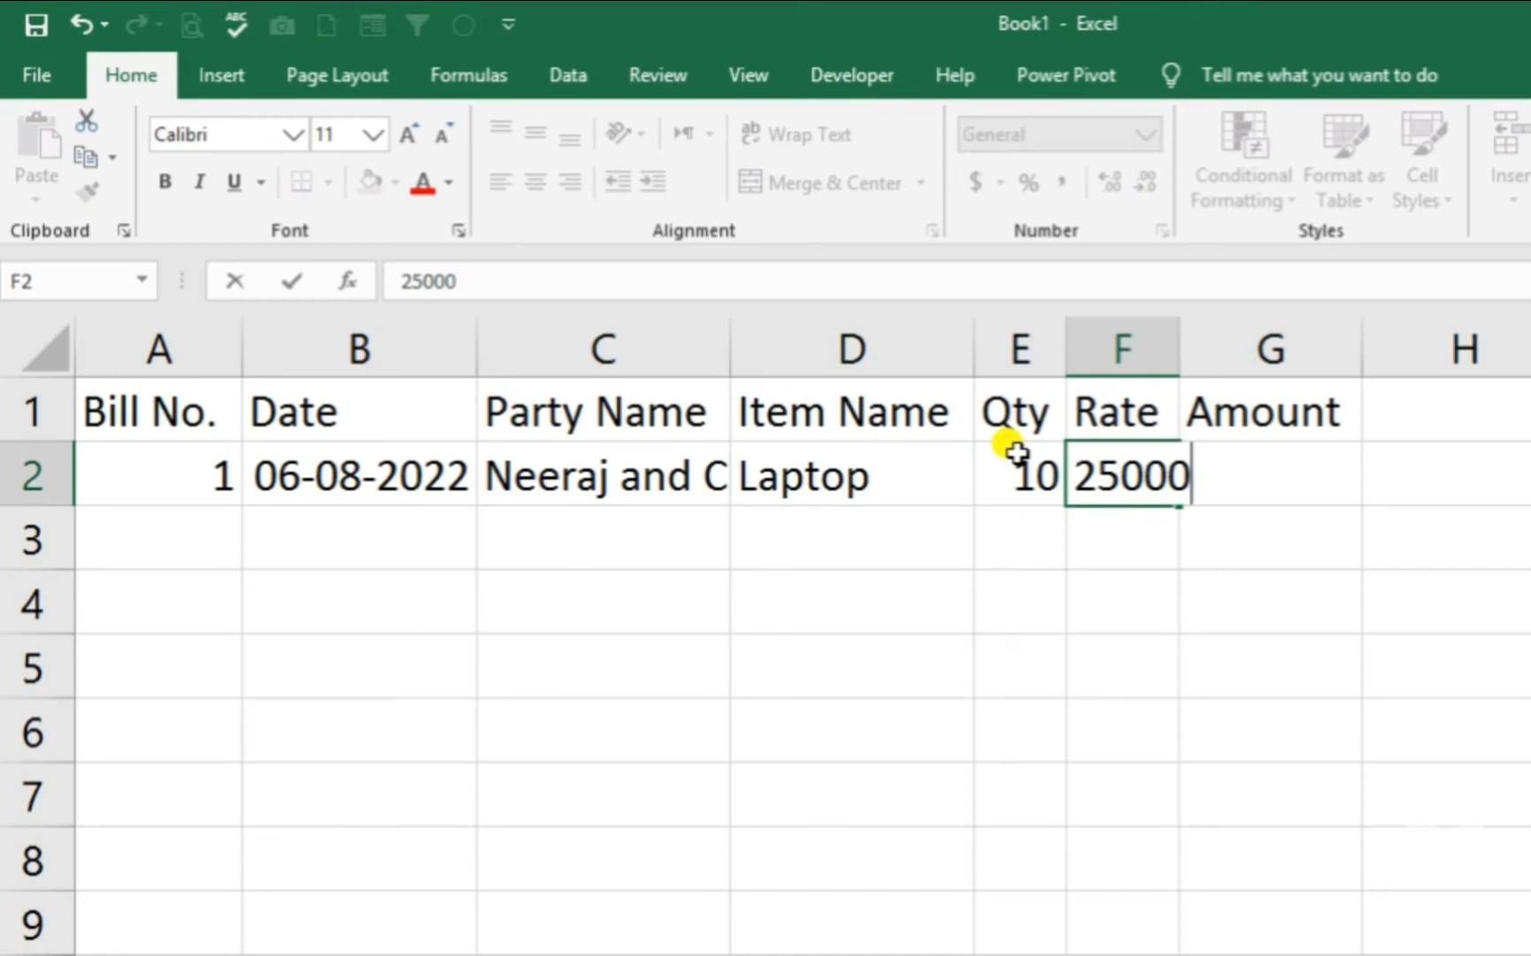
pyautogui.press('Tab')
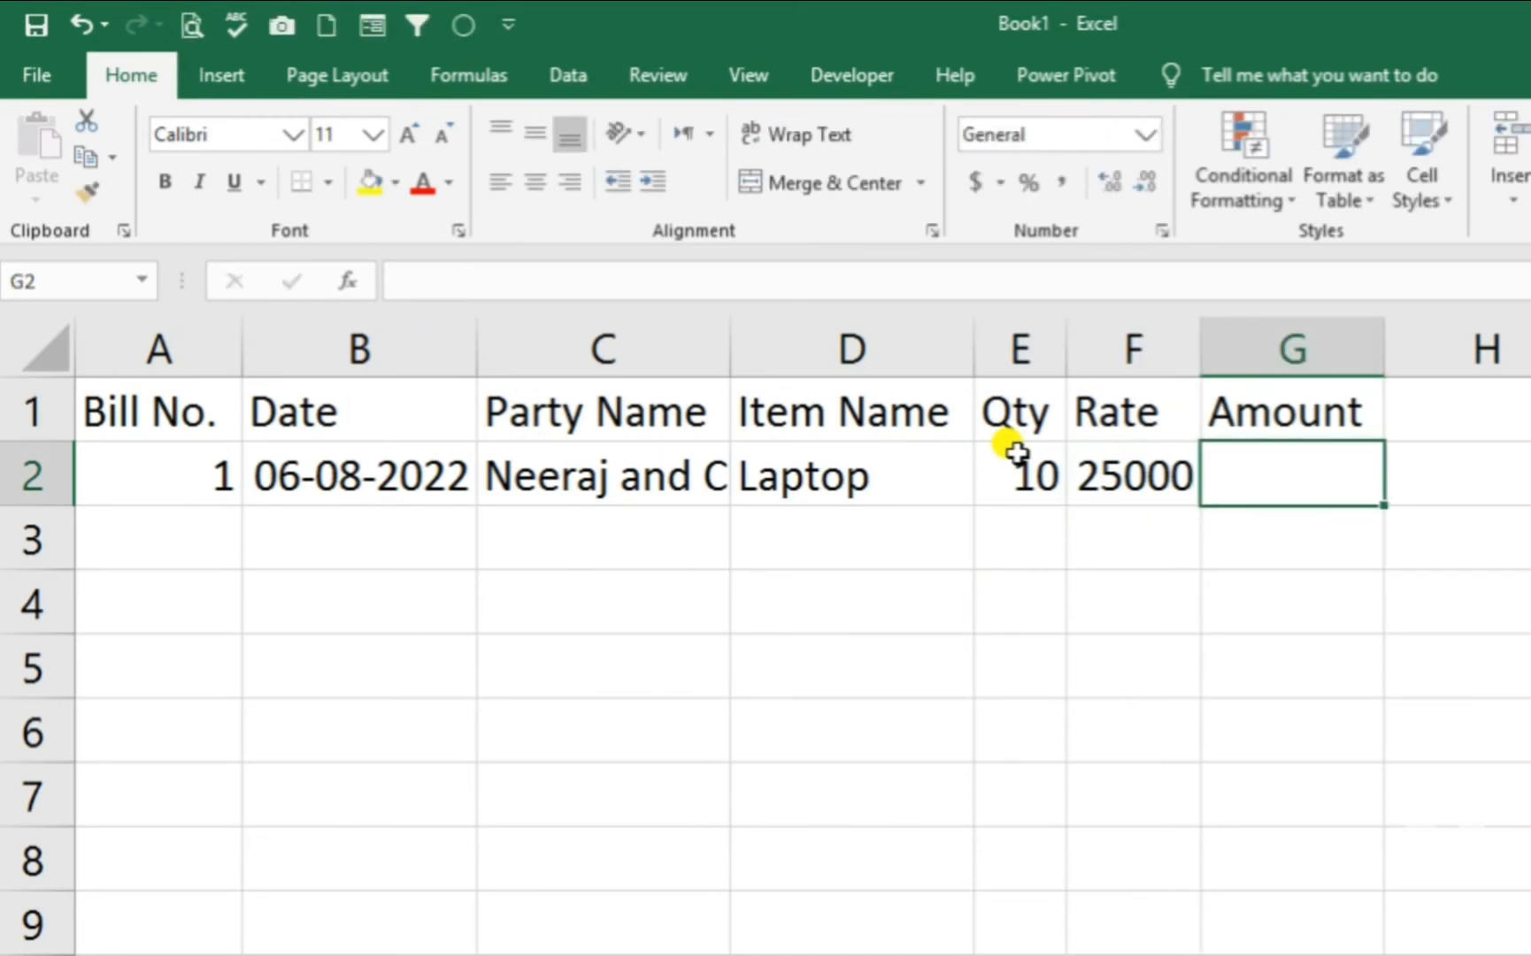
# - Calculate the Laptop's amount in G2 by multiplying quantity by rate with =E2*F2
pyautogui.write('=')
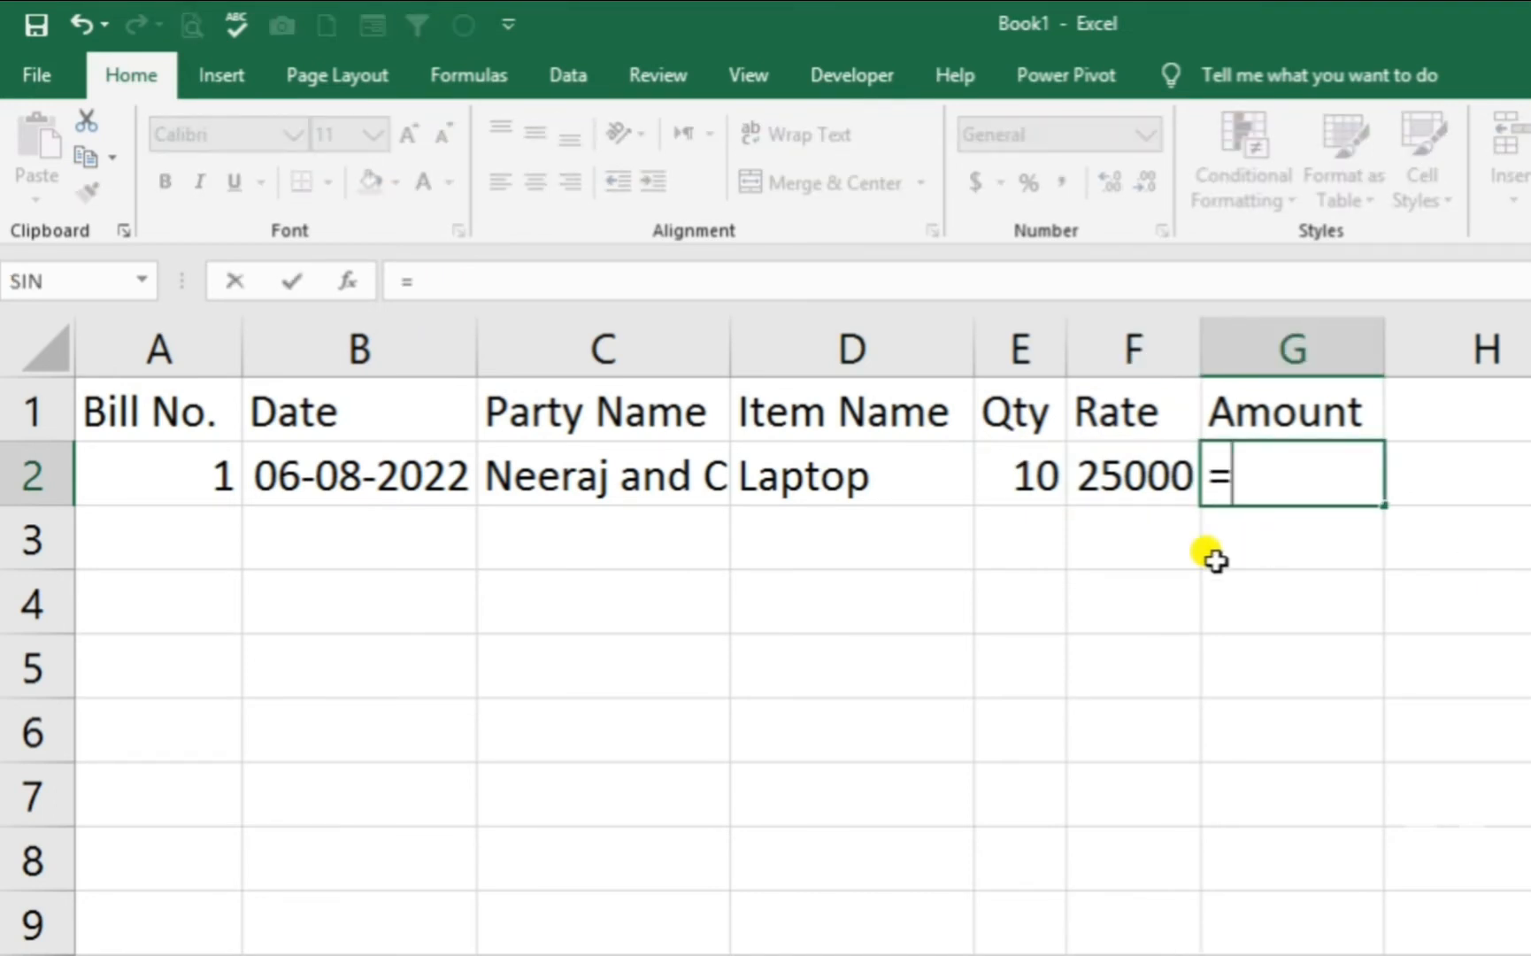
pyautogui.click(1018, 478)
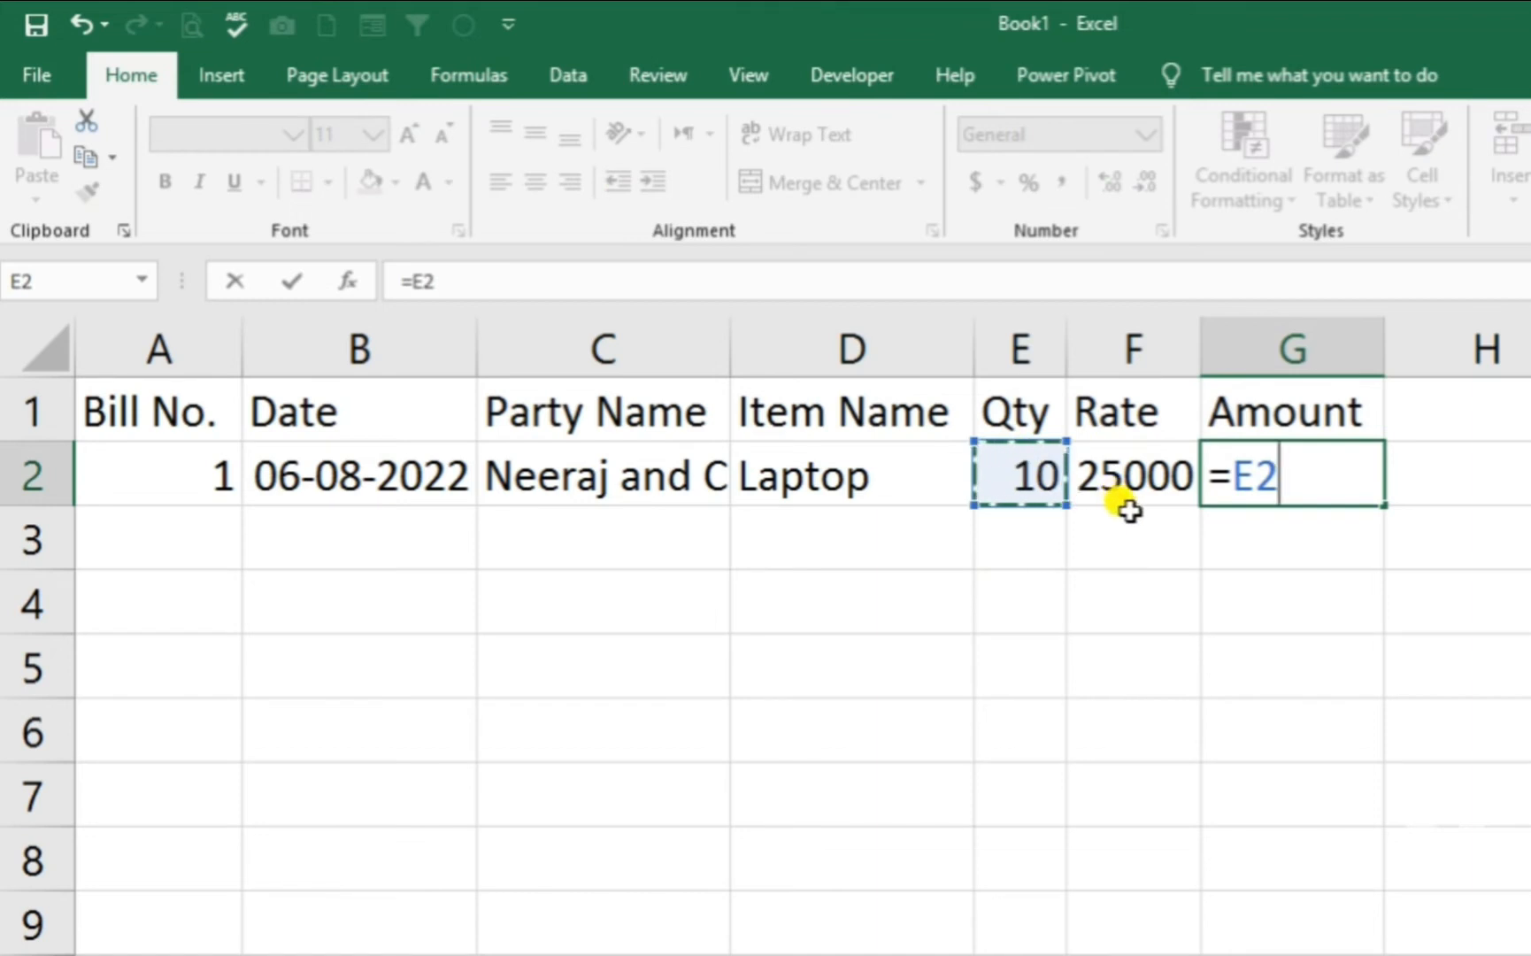
pyautogui.write('*-')
pyautogui.press('BackSpace')
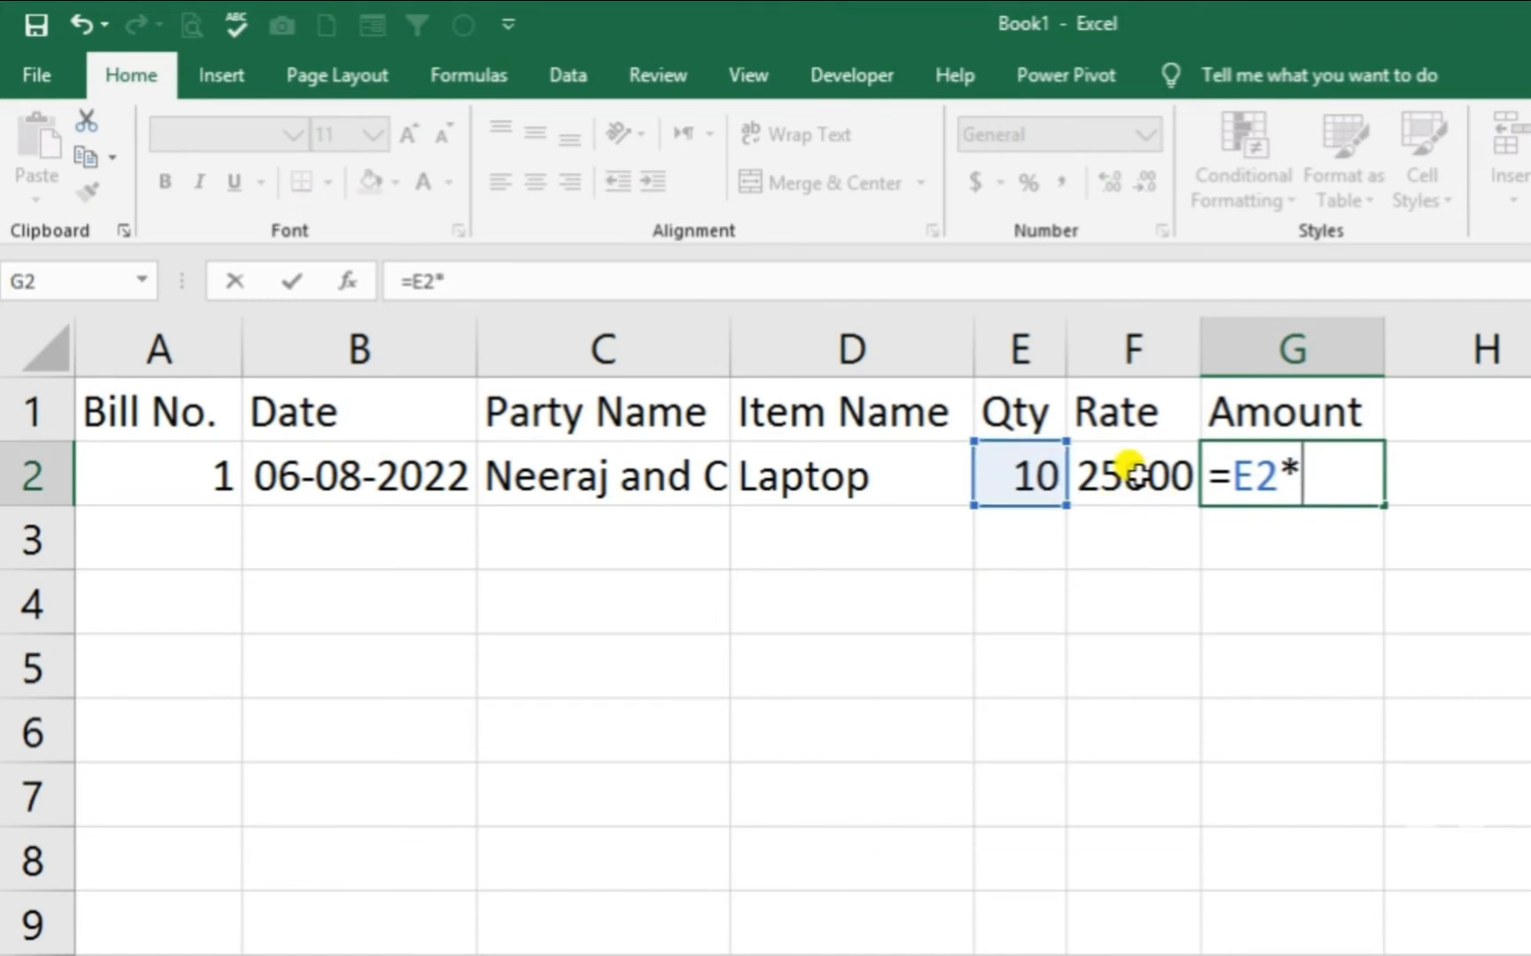
pyautogui.click(1134, 476)
pyautogui.press('Return')
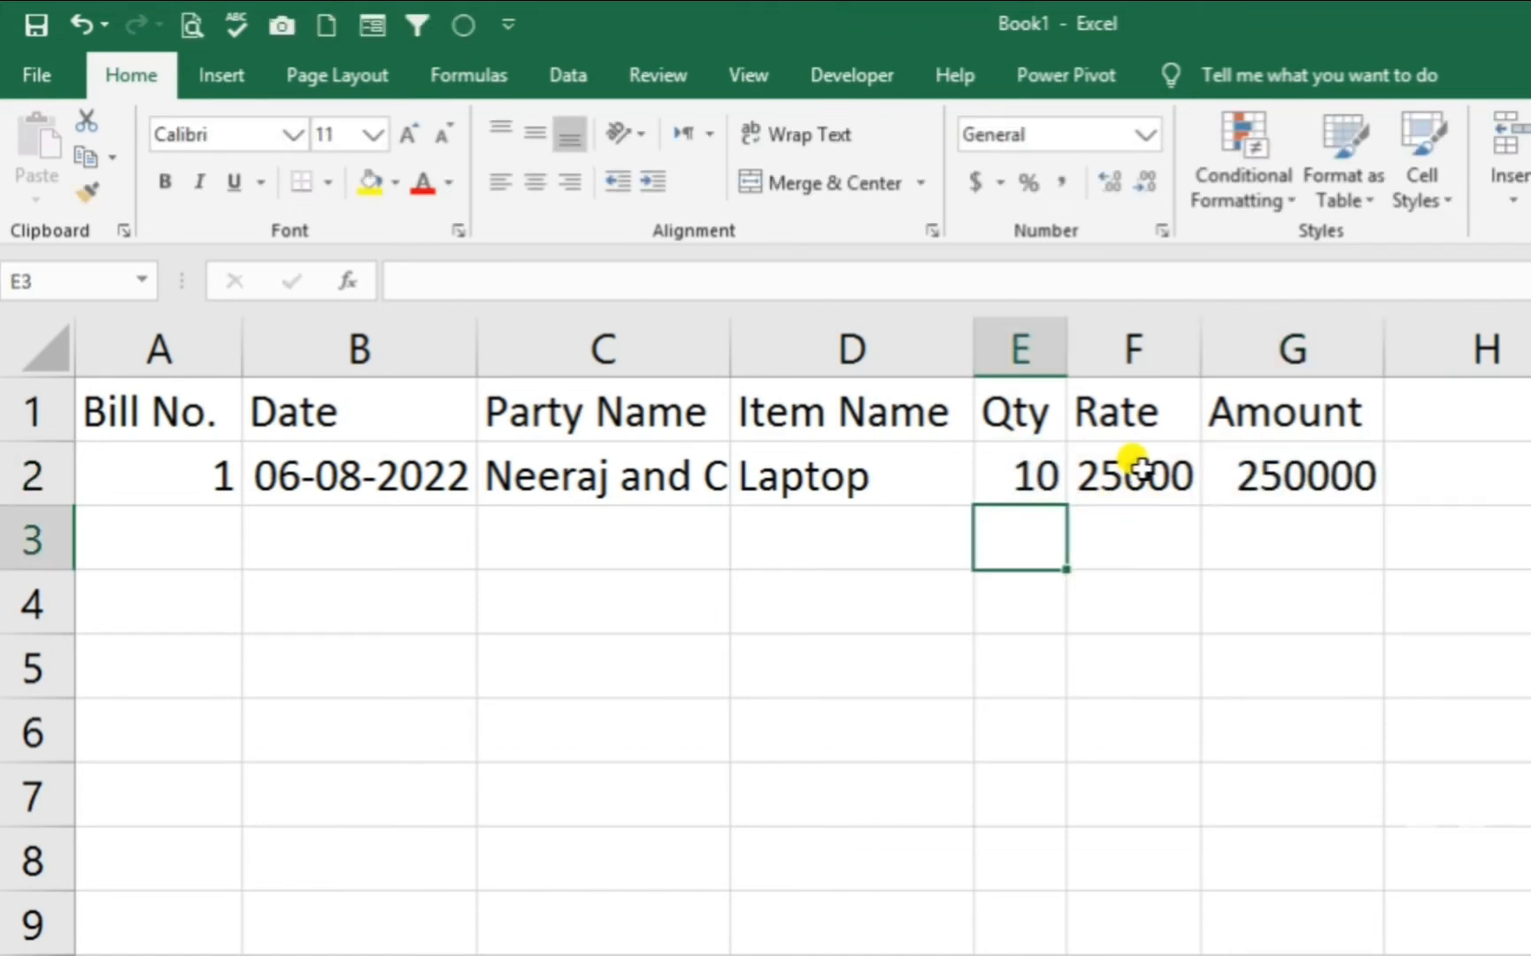
# - Convert the Laptop bill range A1:G2 into a table with headers
pyautogui.click(771, 479)
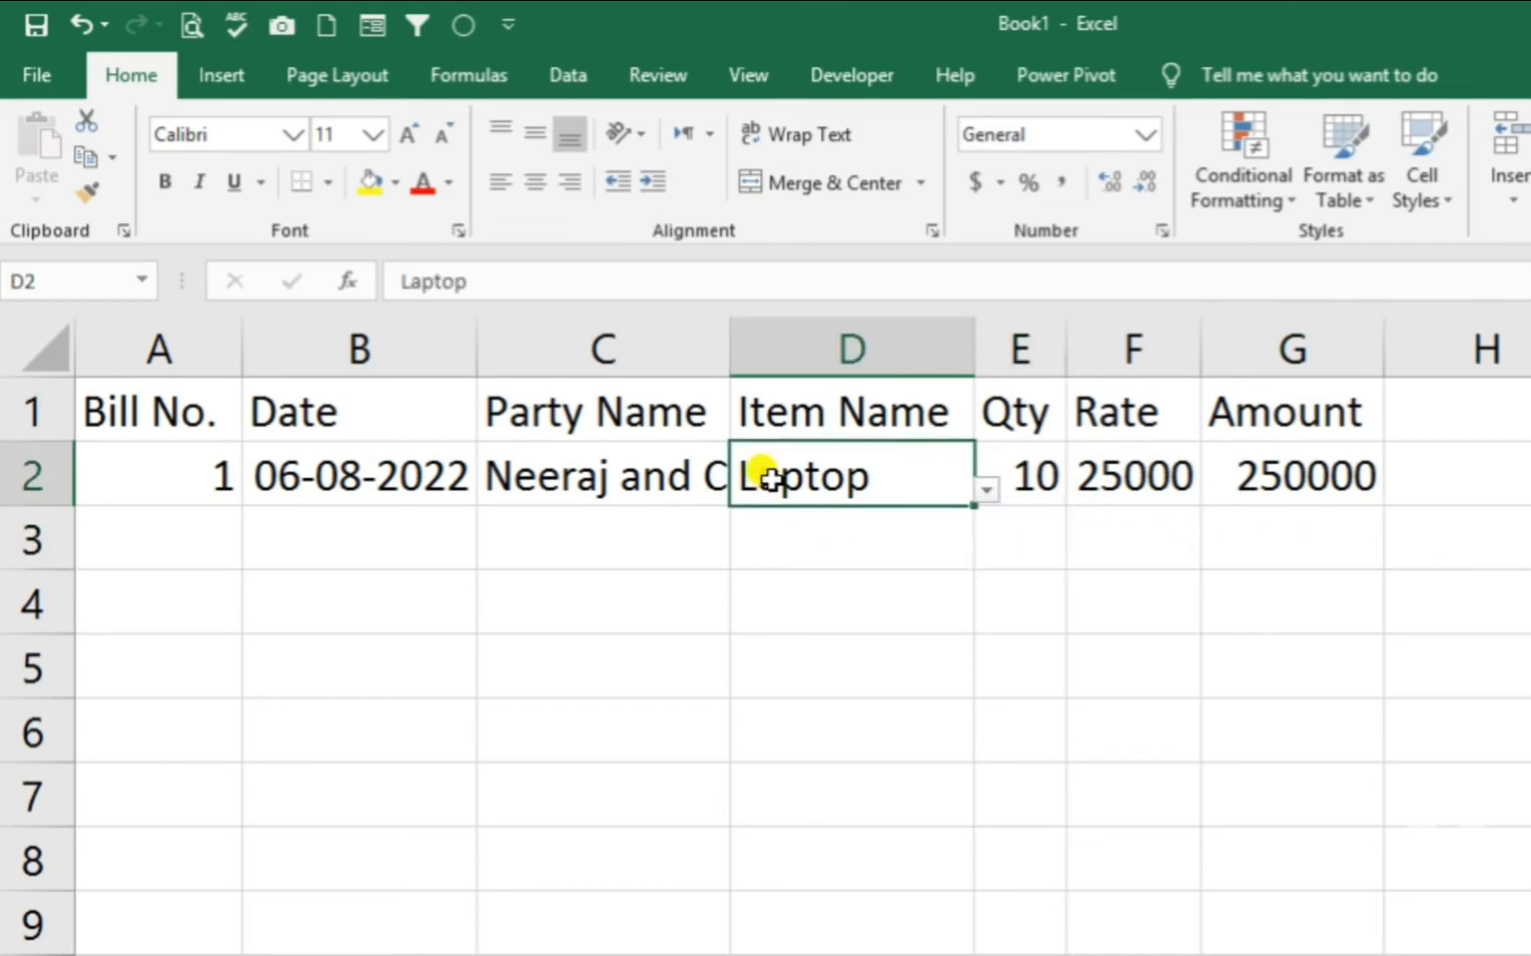
pyautogui.hotkey('ctrl', 't')
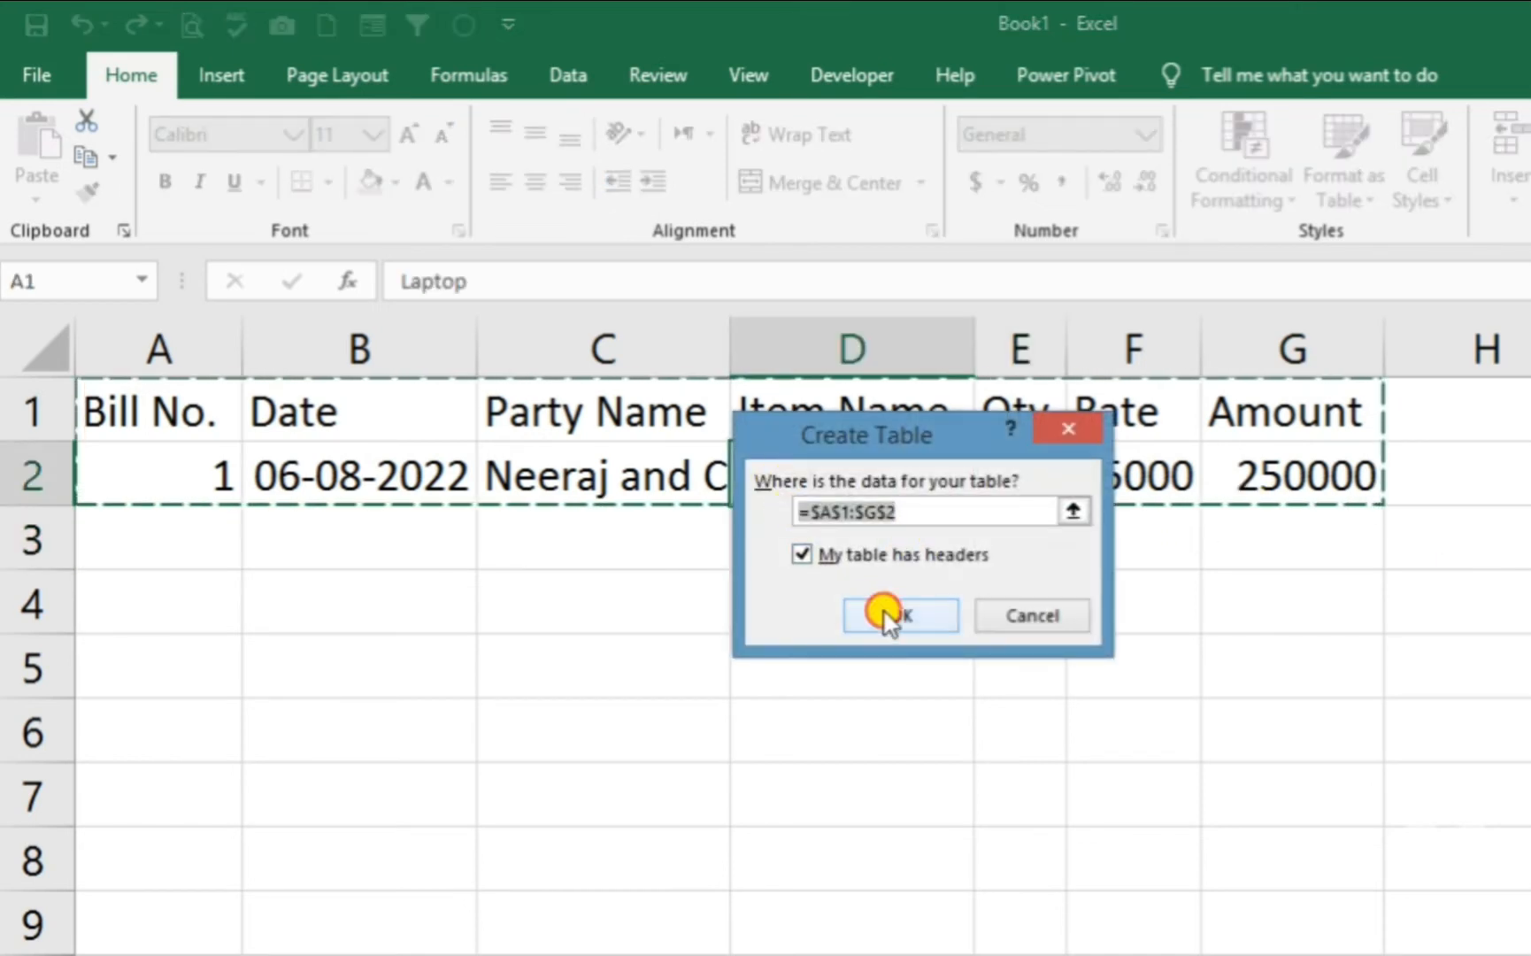
pyautogui.click(896, 611)
pyautogui.click(202, 535)
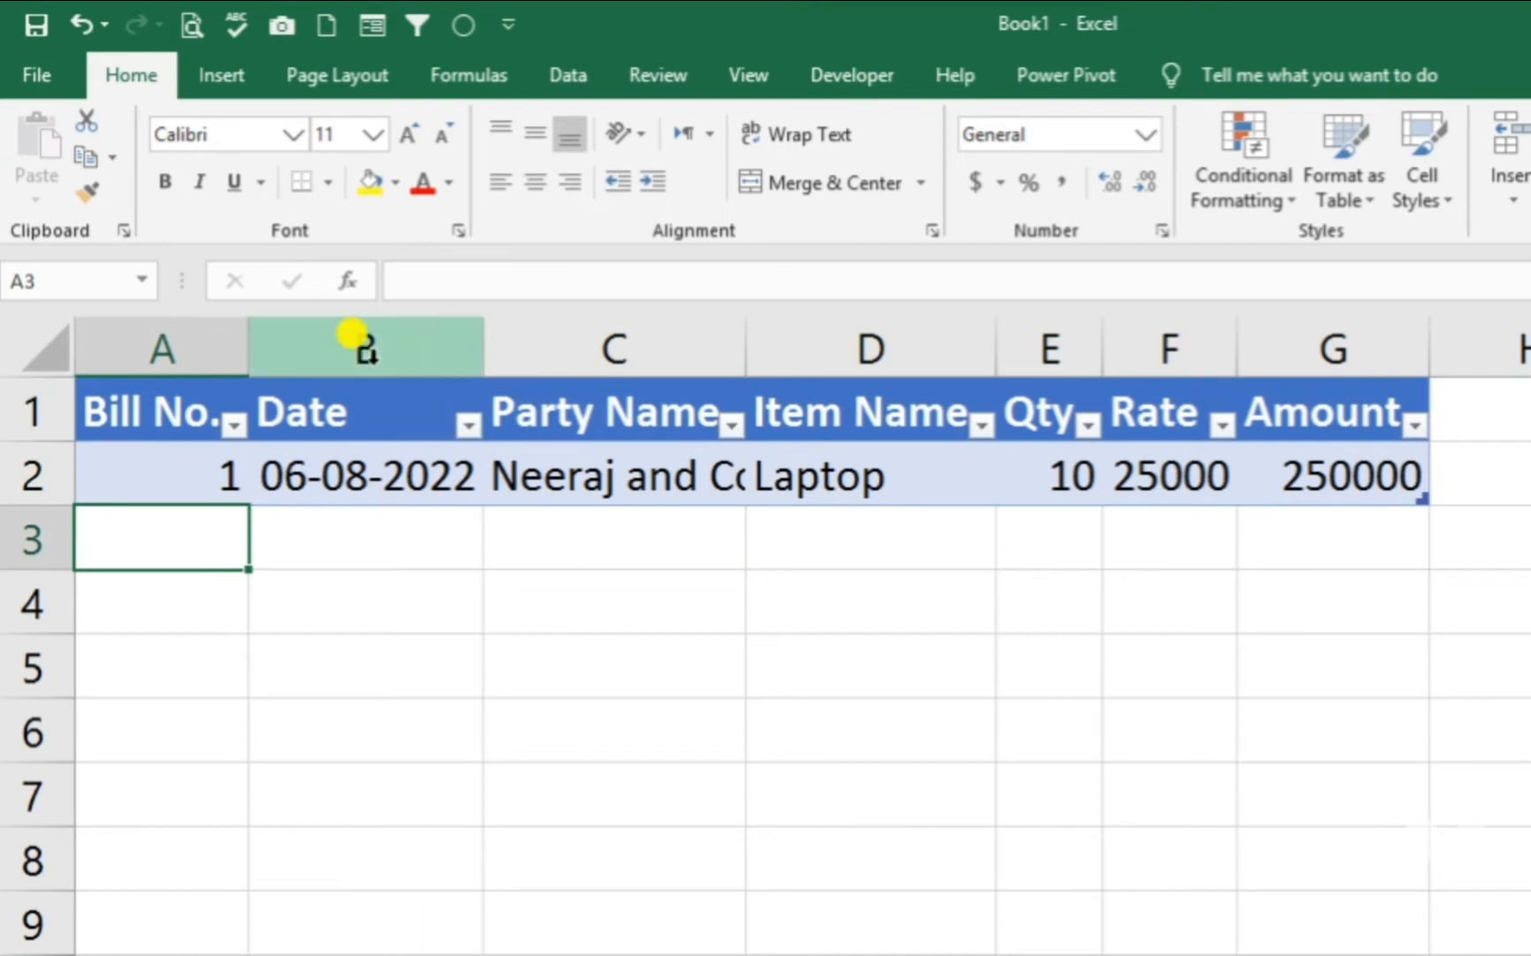
# - AutoFit all column widths of the new table, including the Date column, to their contents
pyautogui.click(45, 352)
pyautogui.doubleClick(249, 349)
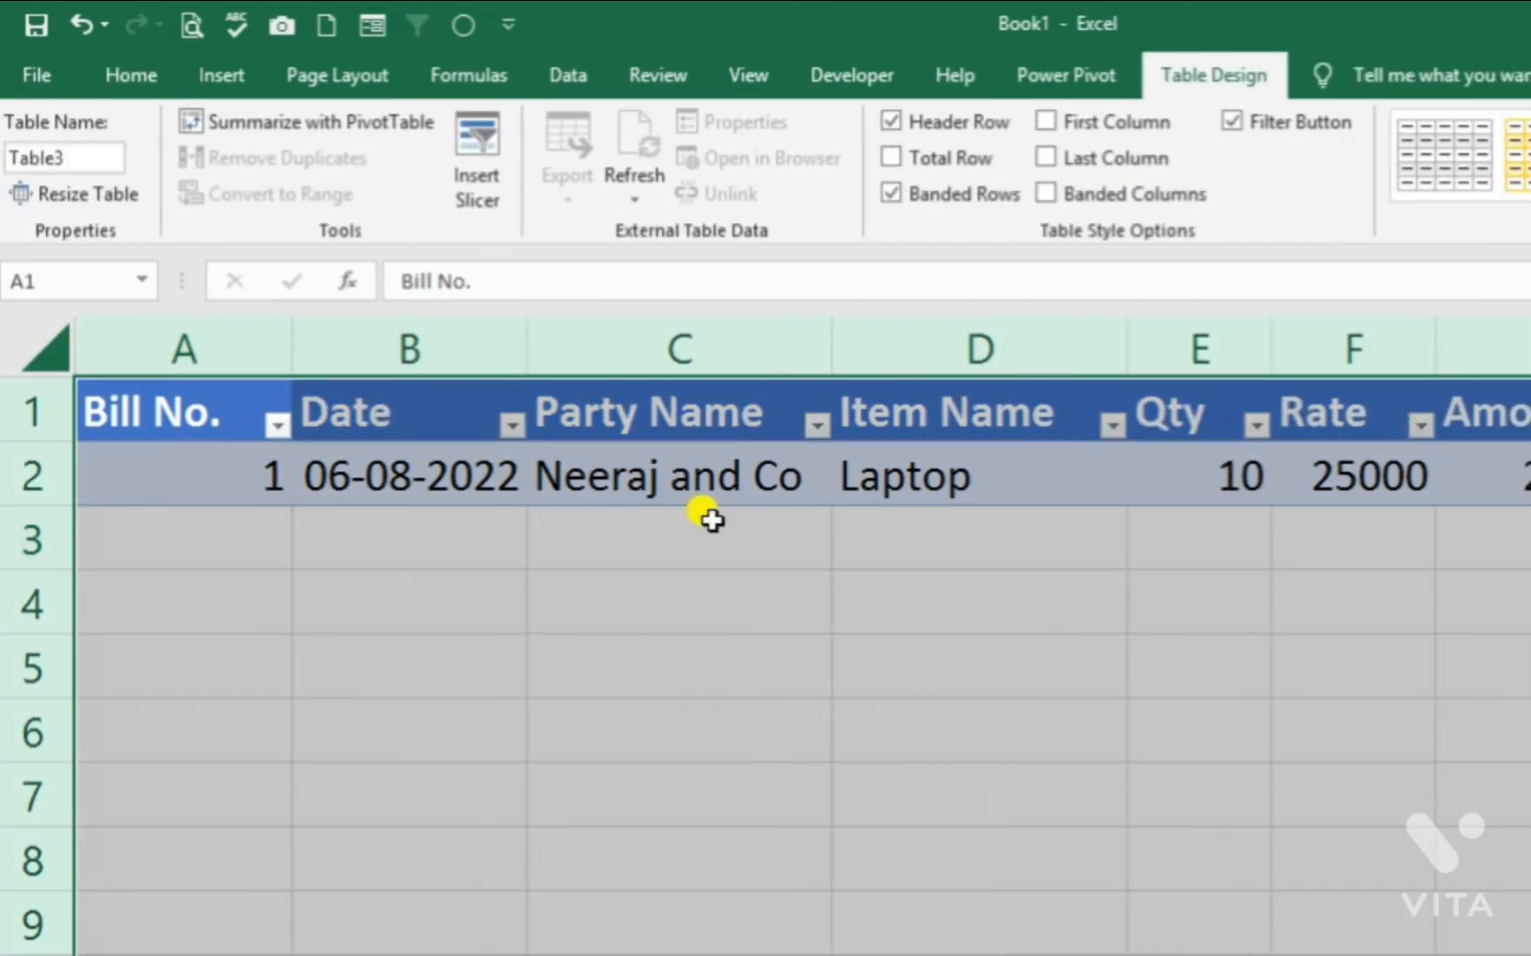
pyautogui.scroll(-1, 447, 651)
pyautogui.click(451, 650)
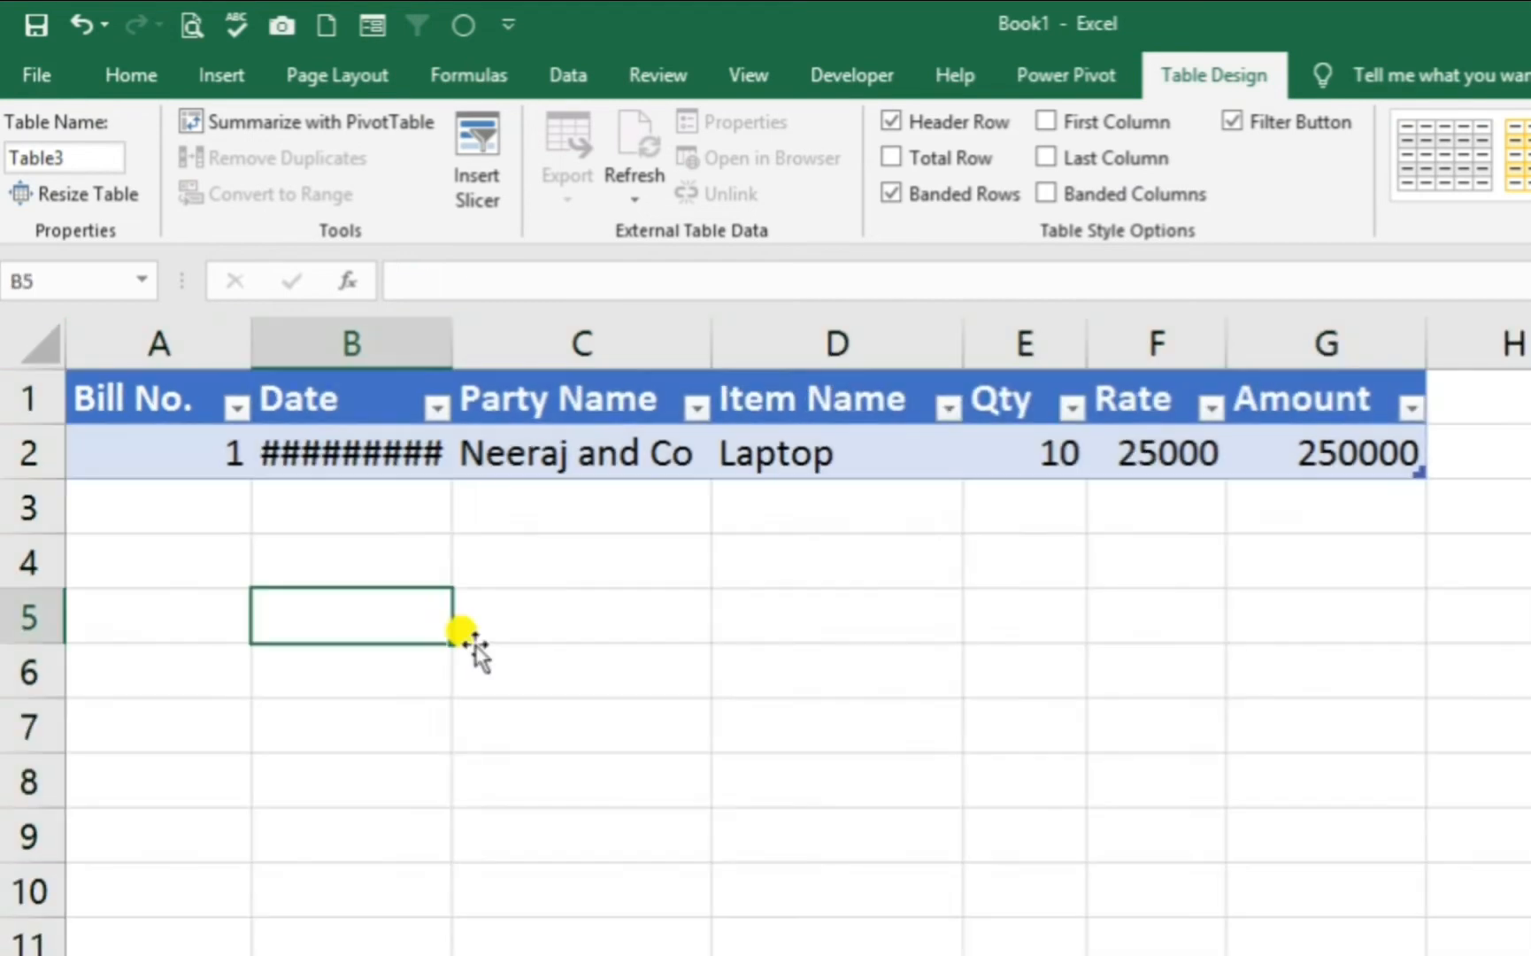
pyautogui.doubleClick(452, 323)
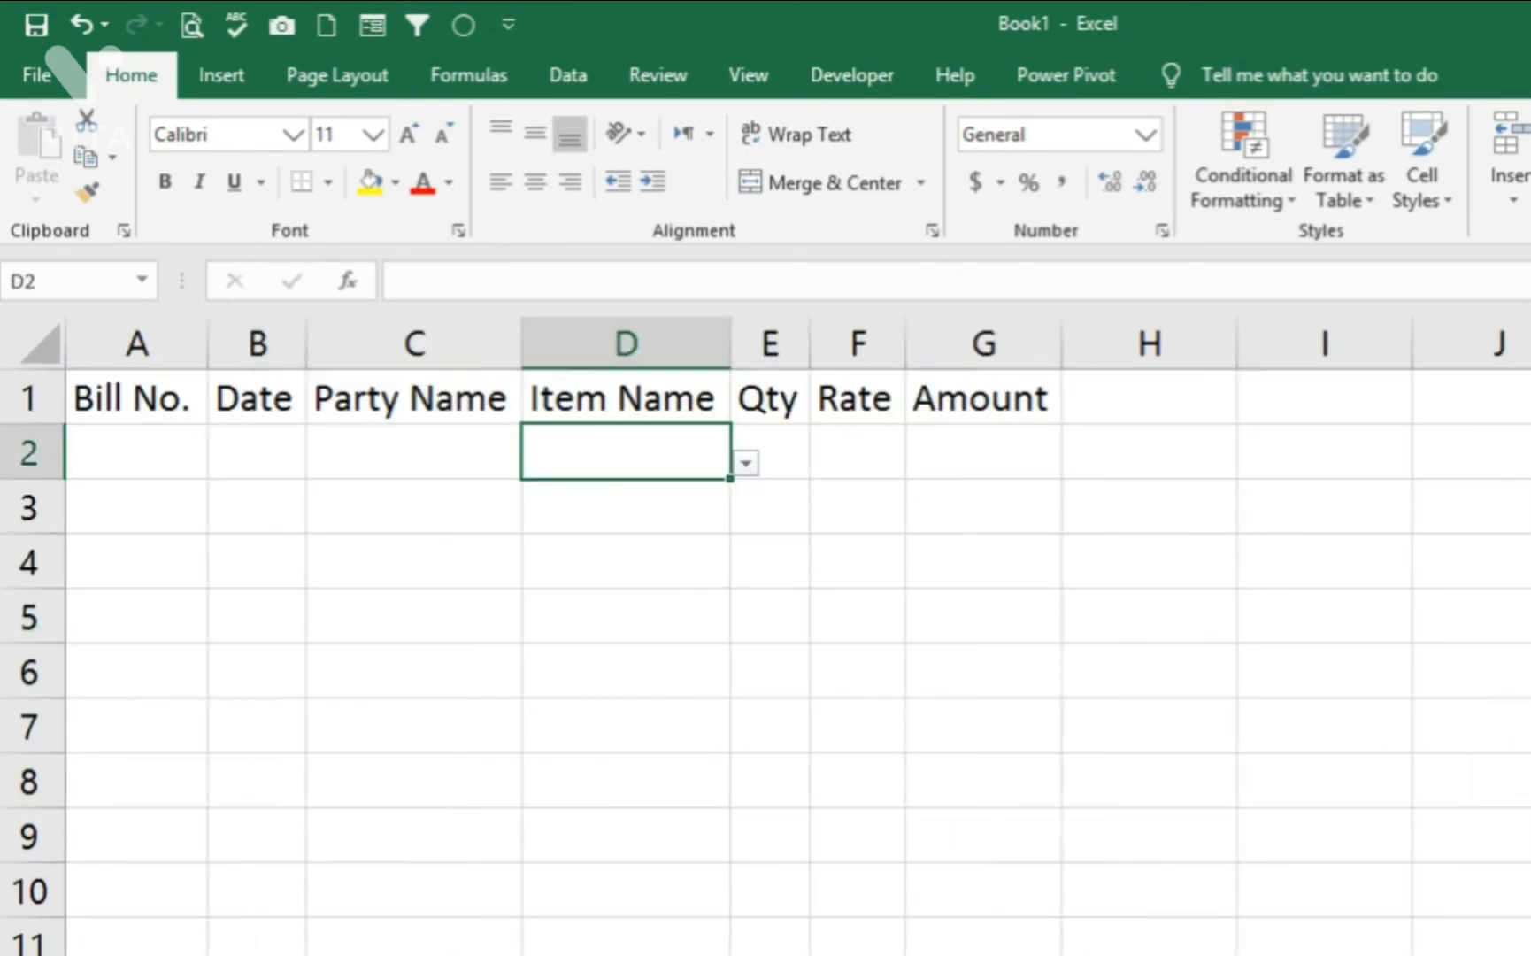
# - On the sheet with empty bill rows, enter bill number 45 and date 06-08-2022 in row 2
pyautogui.click(156, 447)
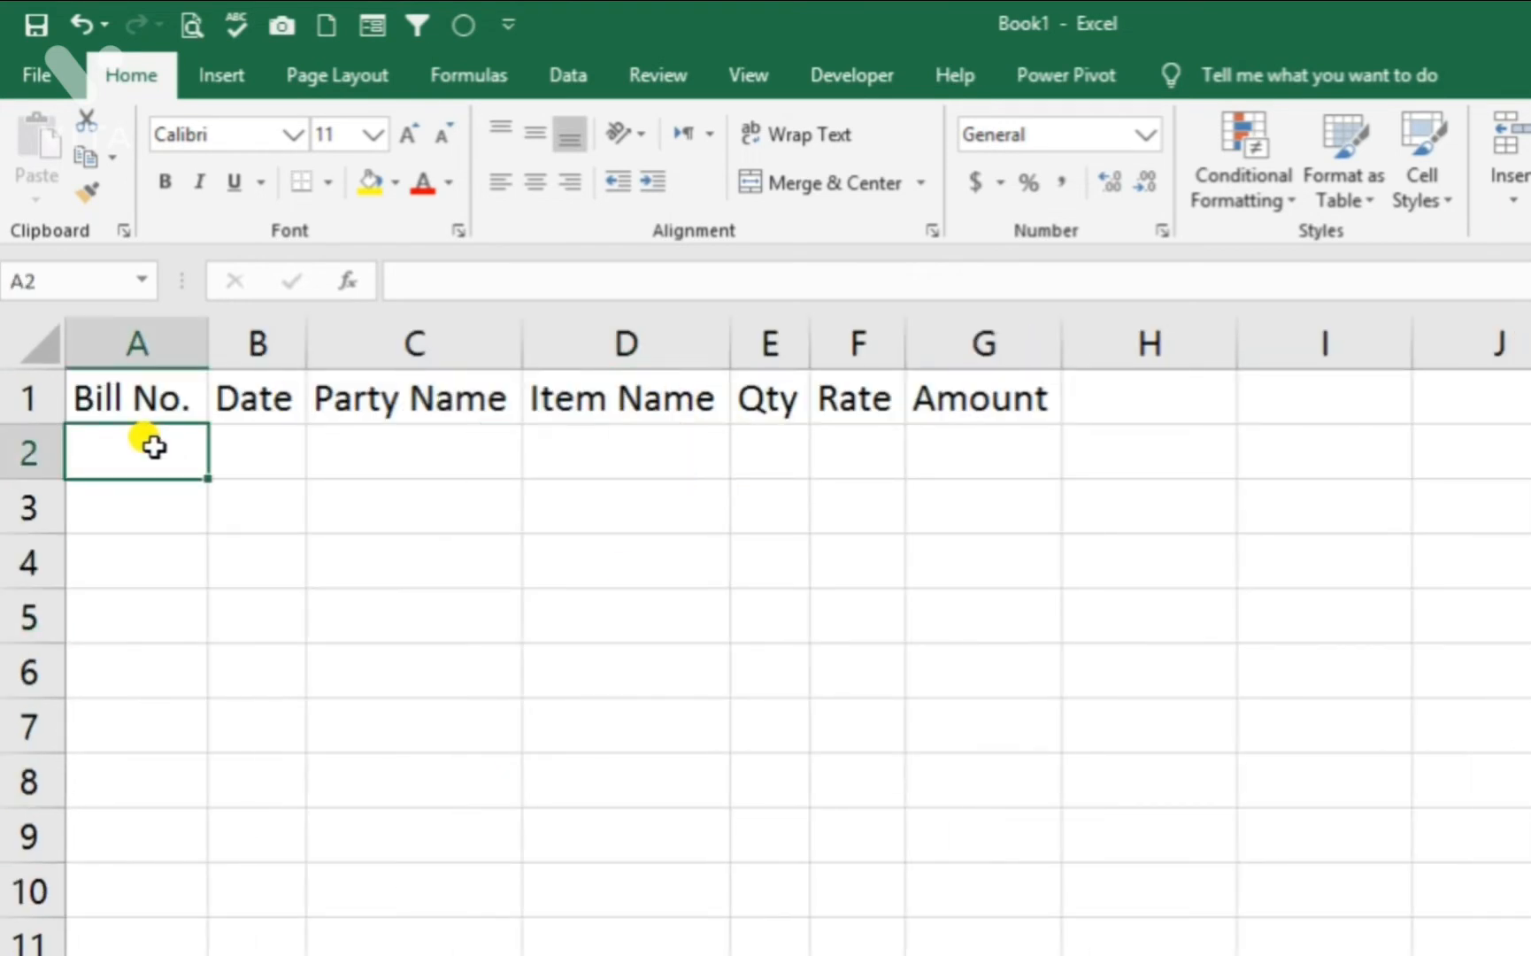
pyautogui.write('45')
pyautogui.press('Tab')
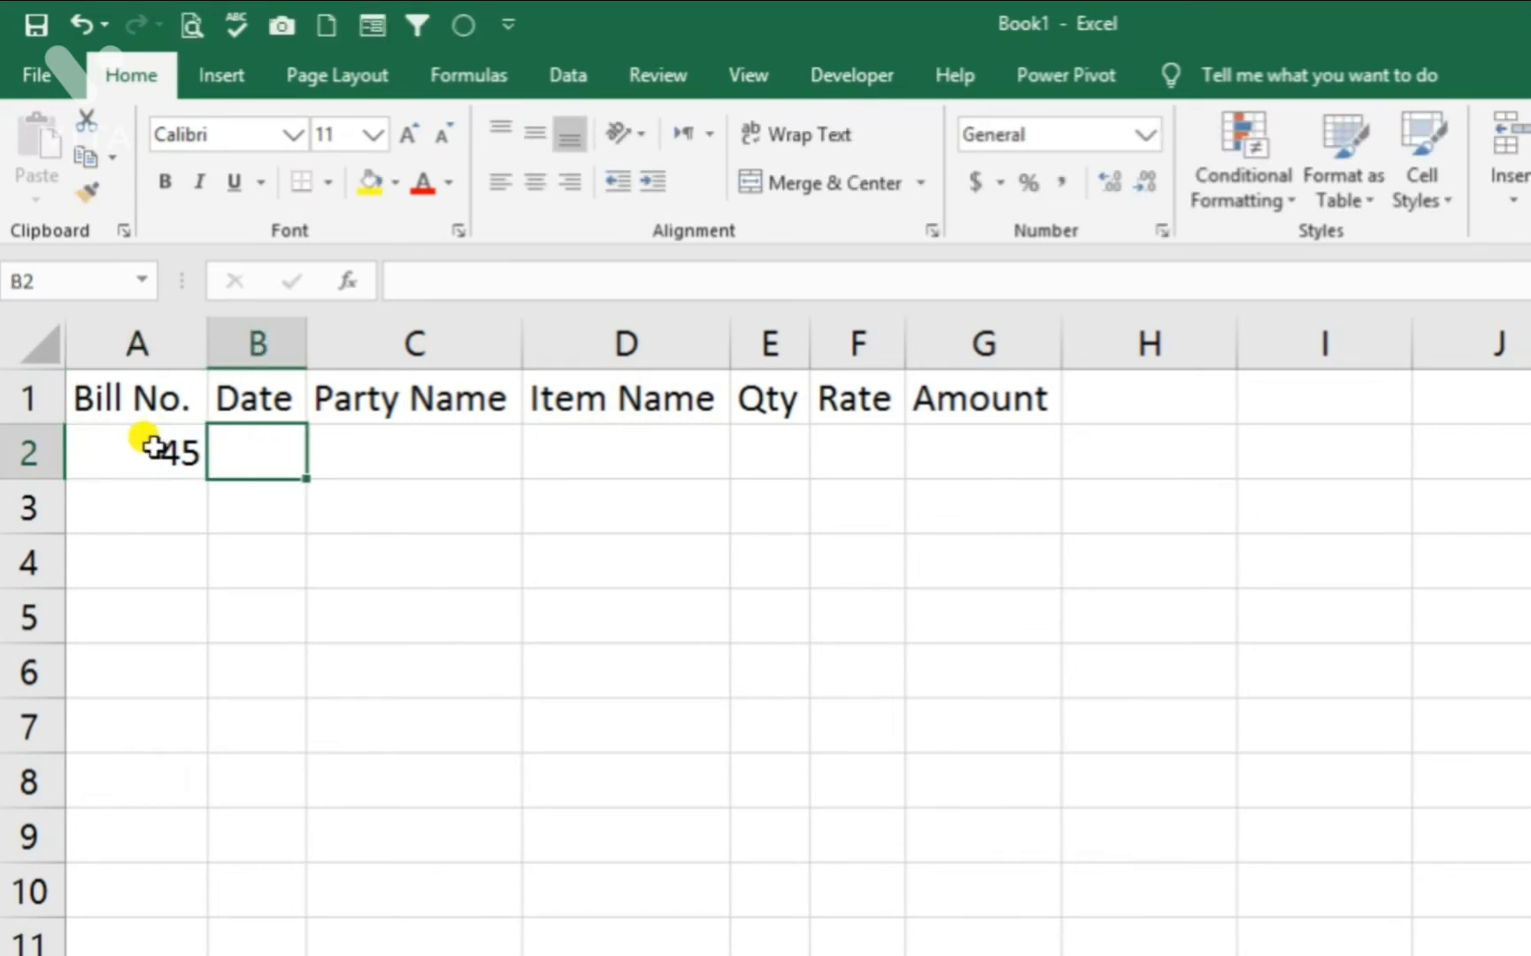
pyautogui.write('06-08-2022')
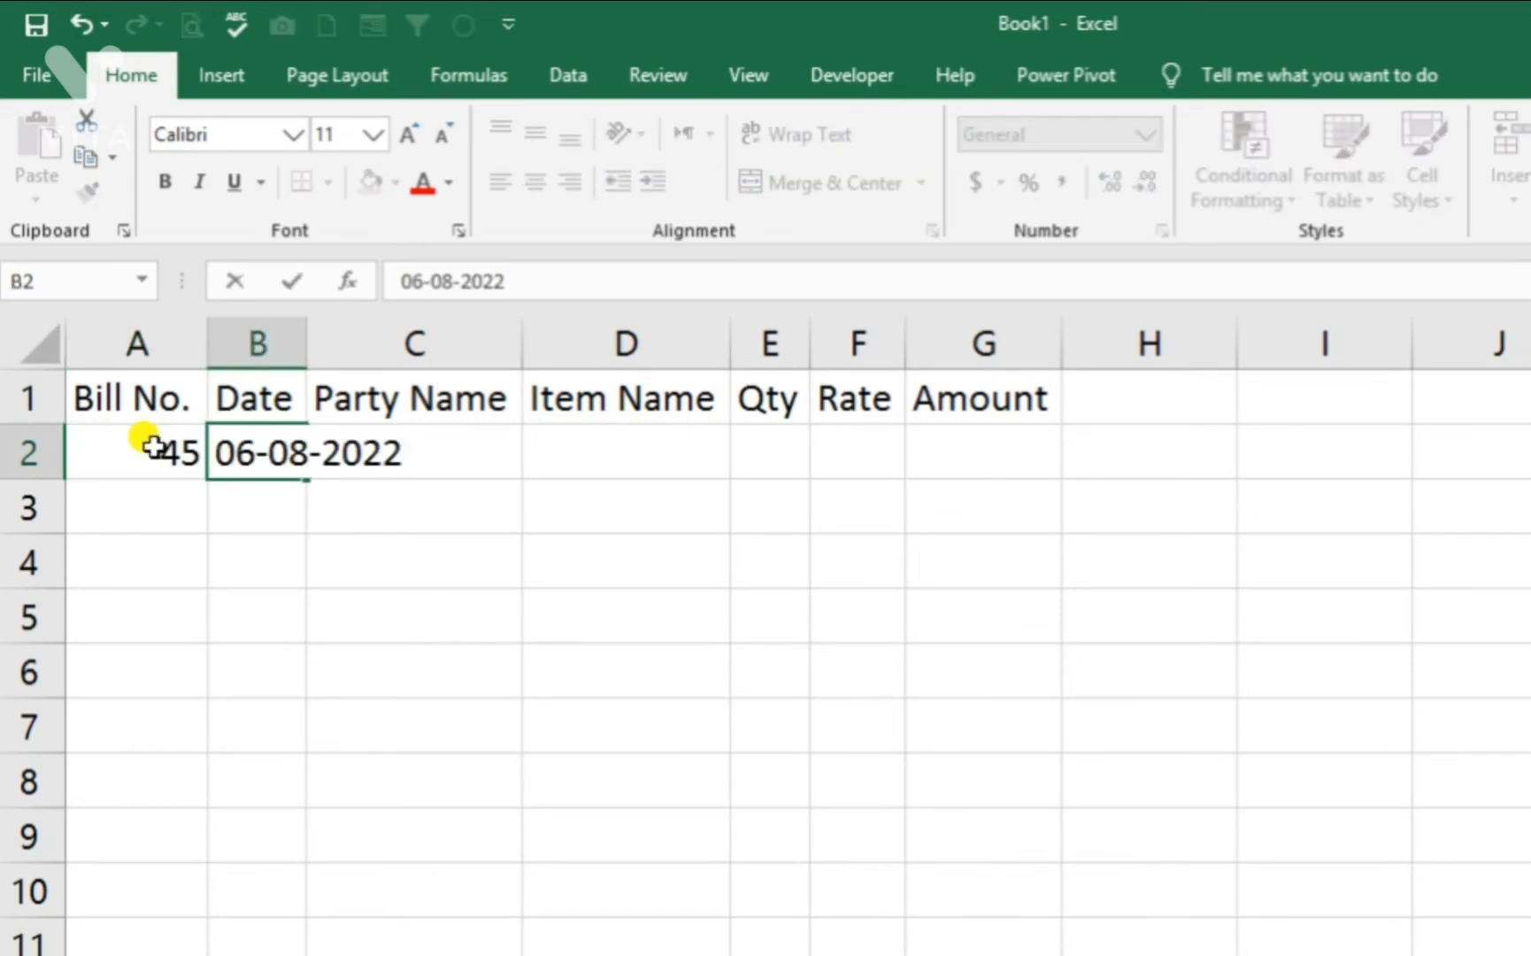
pyautogui.press('Tab')
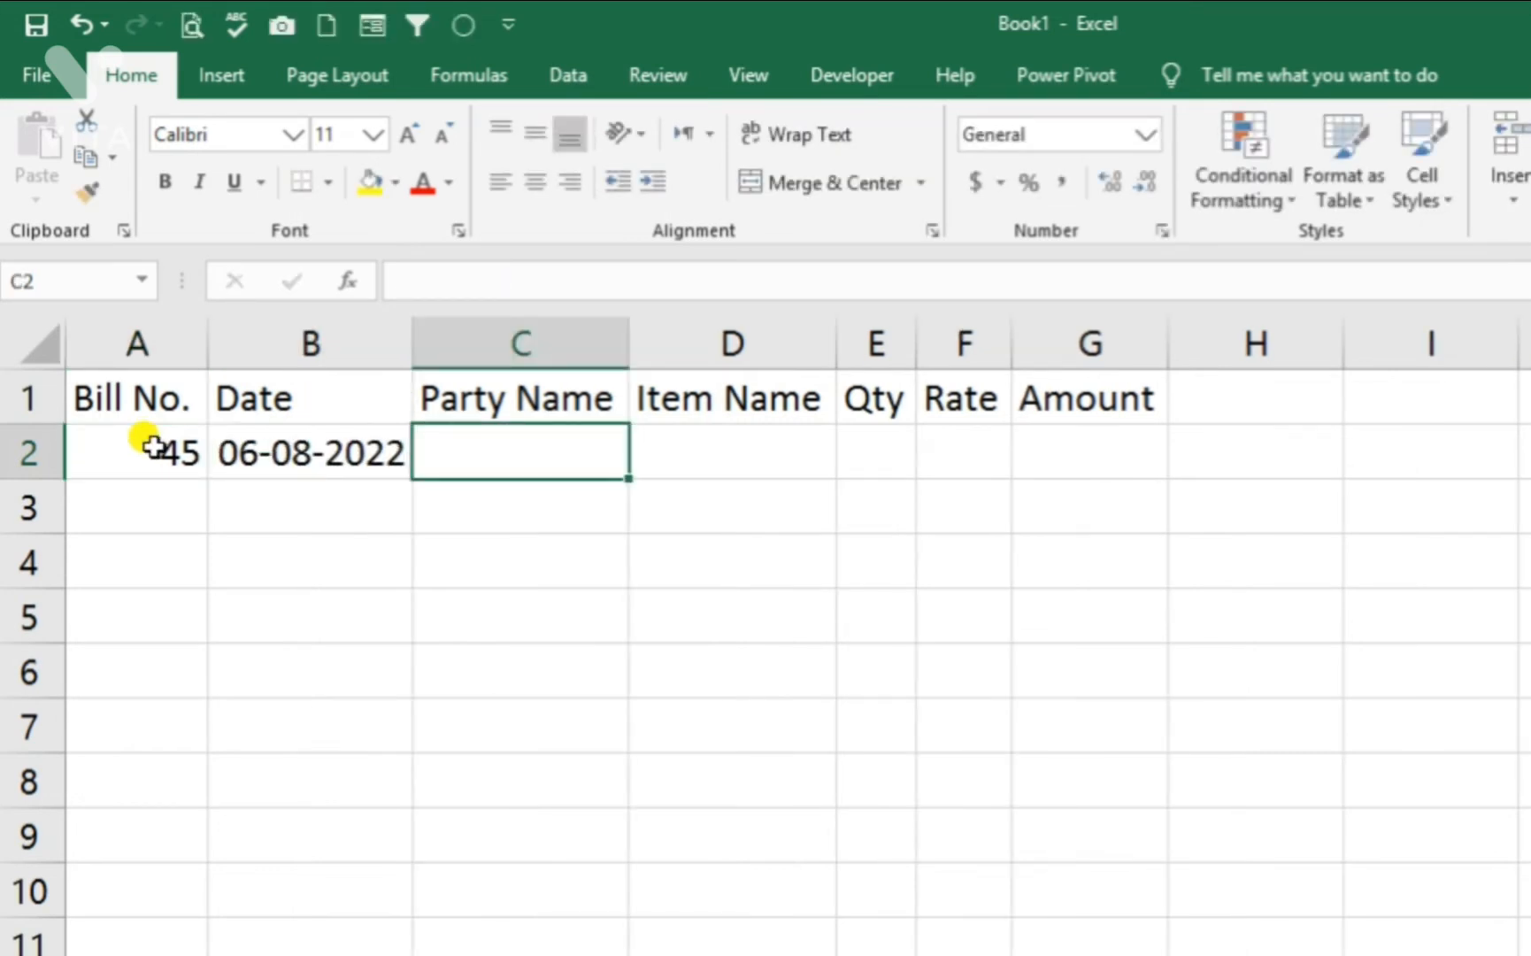
# - Enter "Ahsan and co" as the party name in row 2 and choose Monitor as the item
pyautogui.write('A')
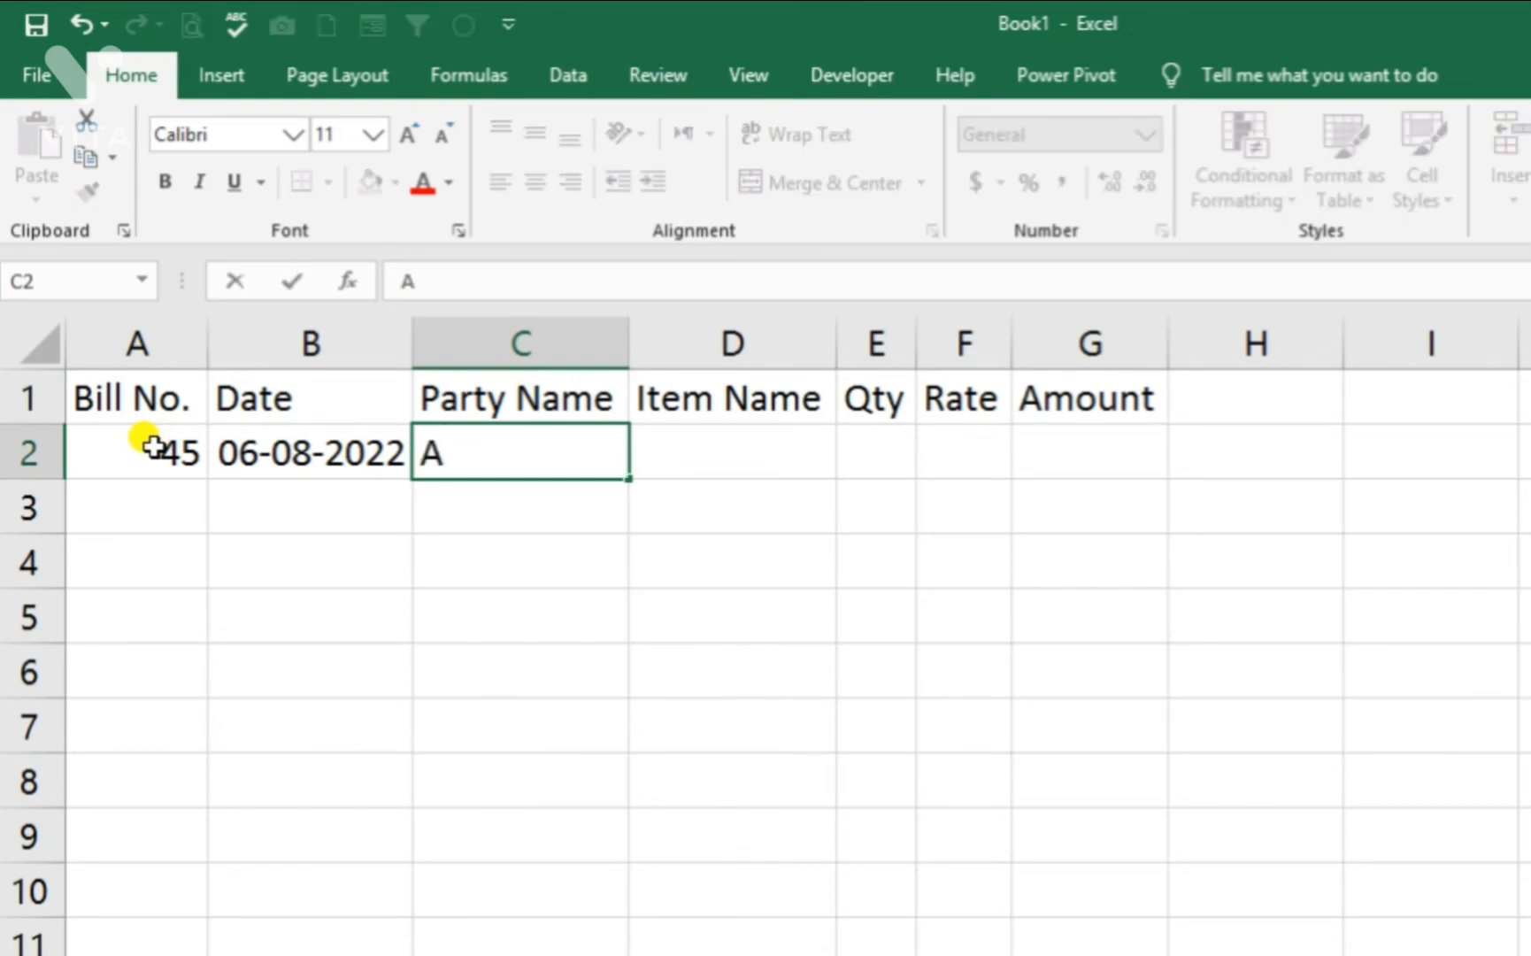
pyautogui.write('hsan and ')
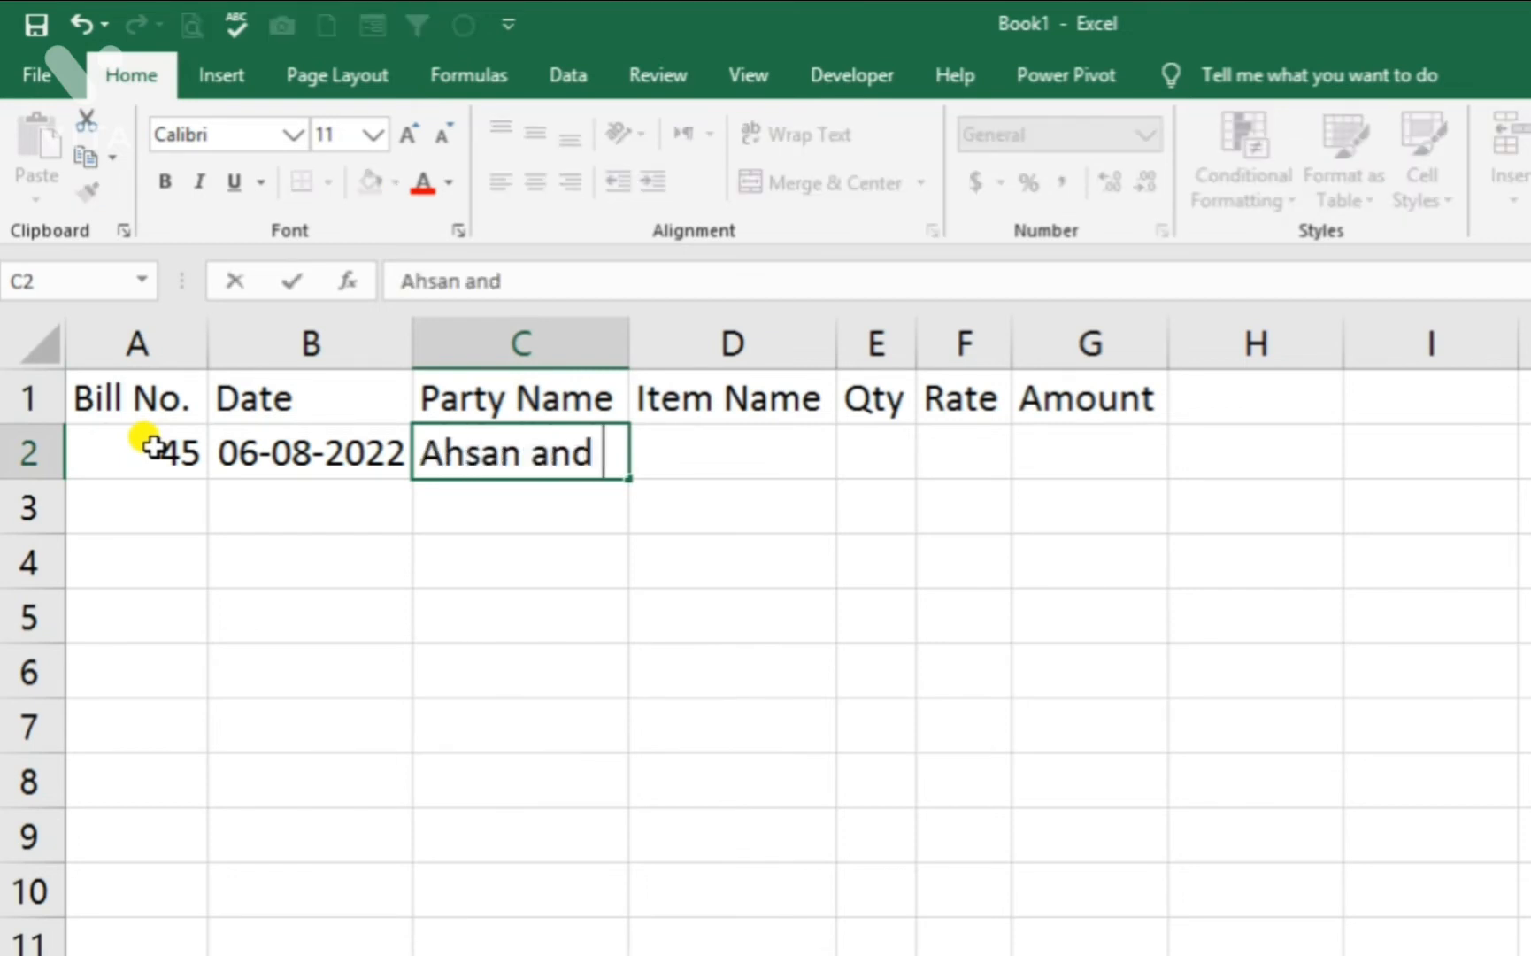
pyautogui.write('co')
pyautogui.press('Tab')
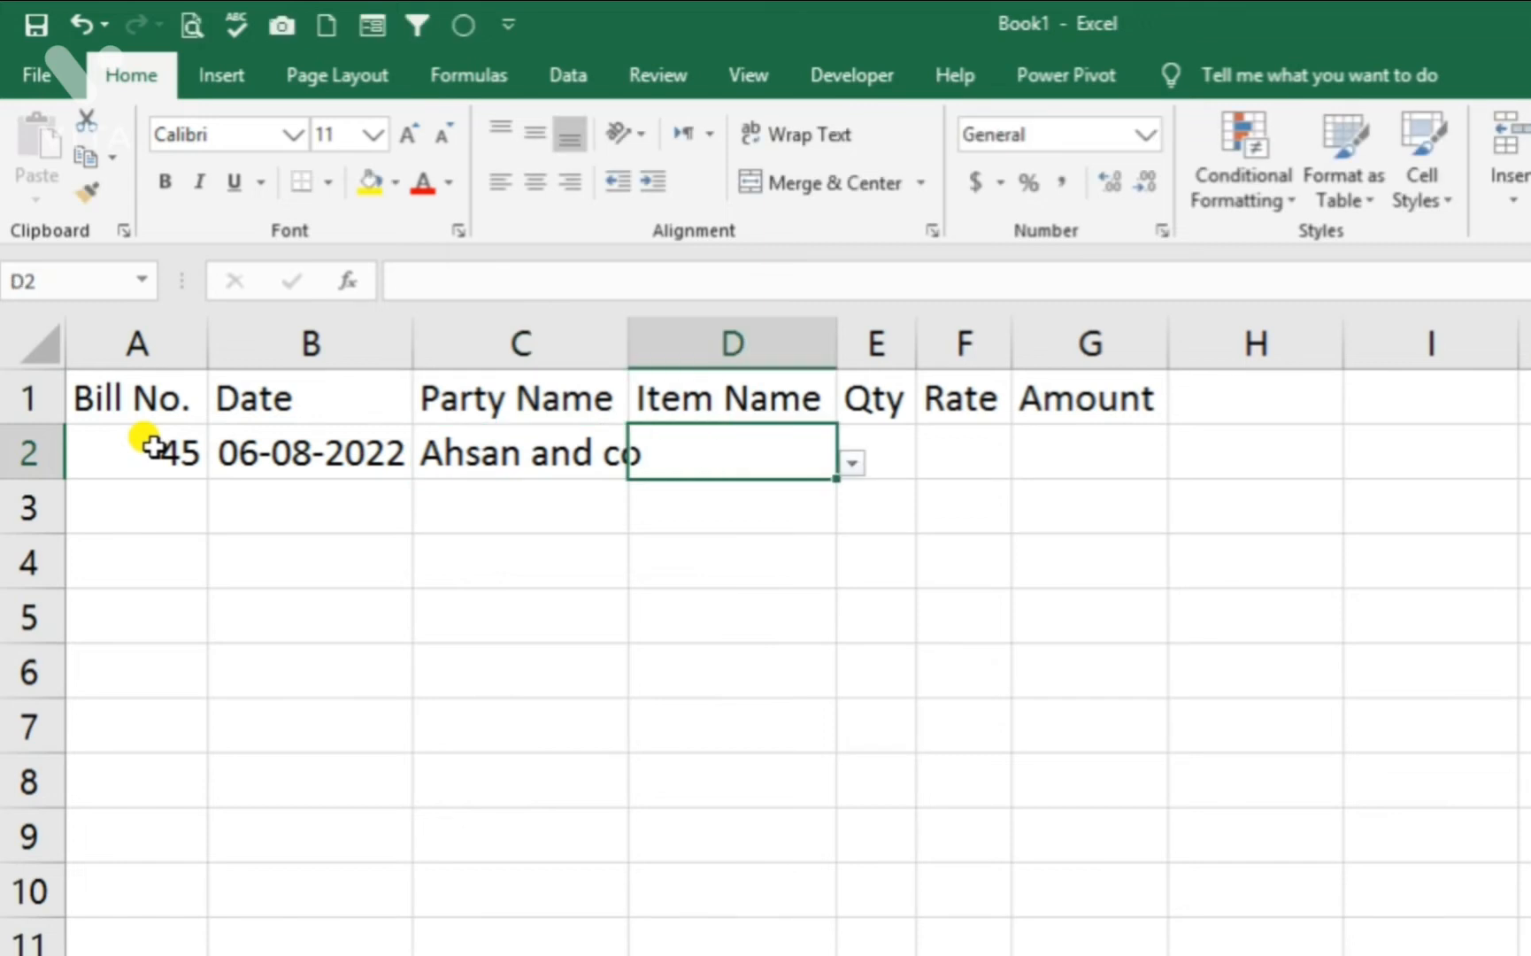
pyautogui.click(853, 463)
pyautogui.click(680, 721)
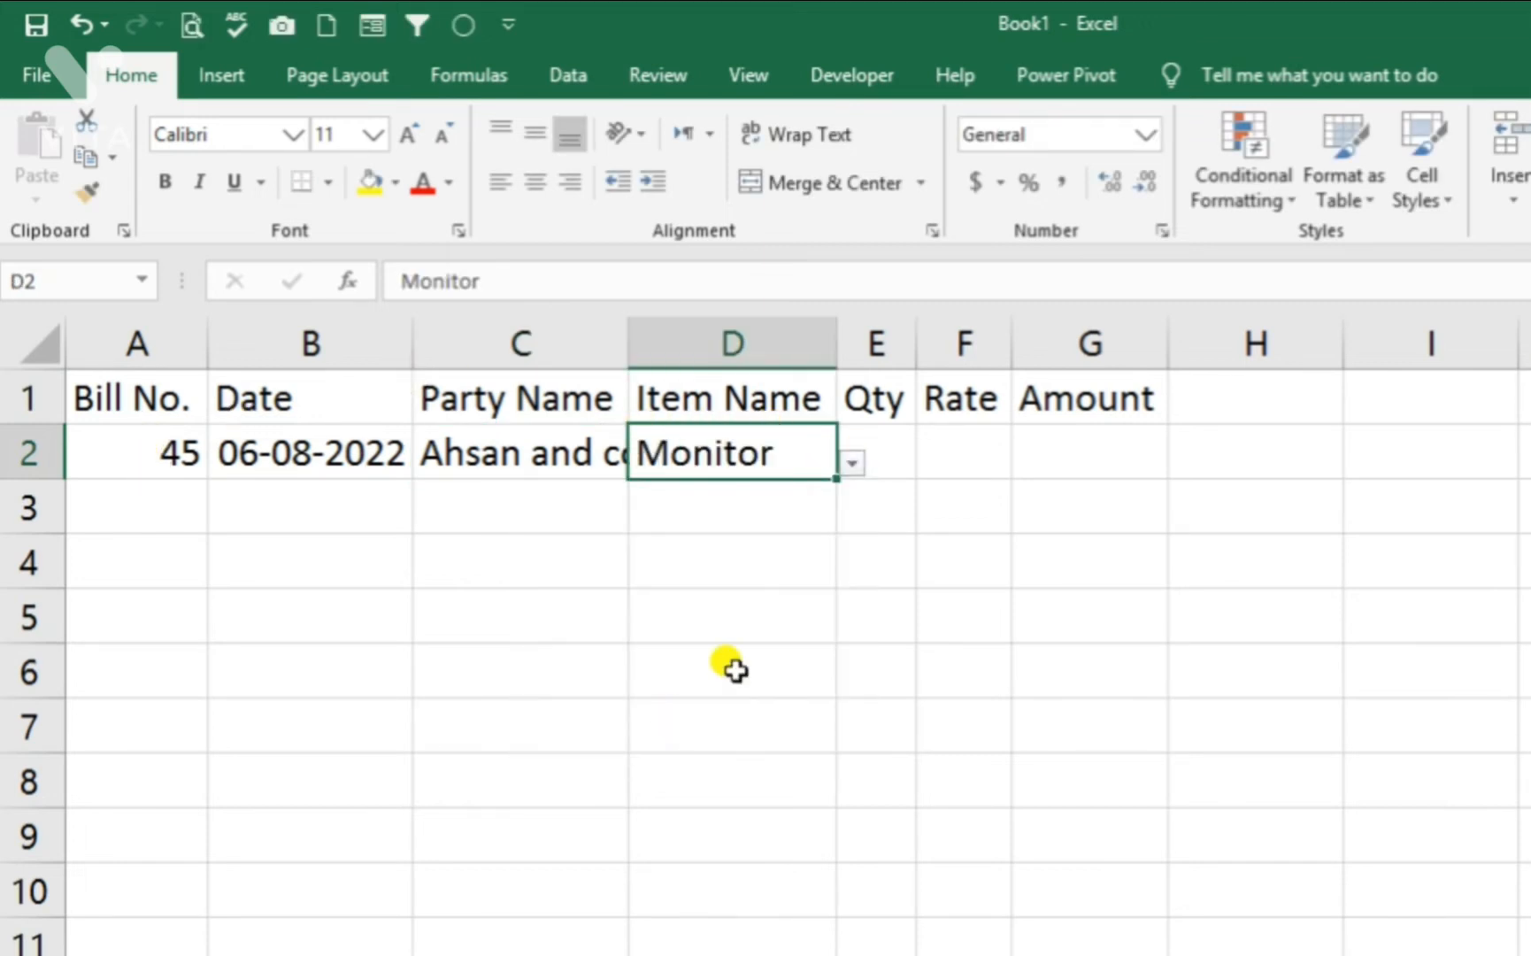
# - Enter a quantity of 2 and a rate of 10000 for the Monitor in row 2
pyautogui.click(901, 449)
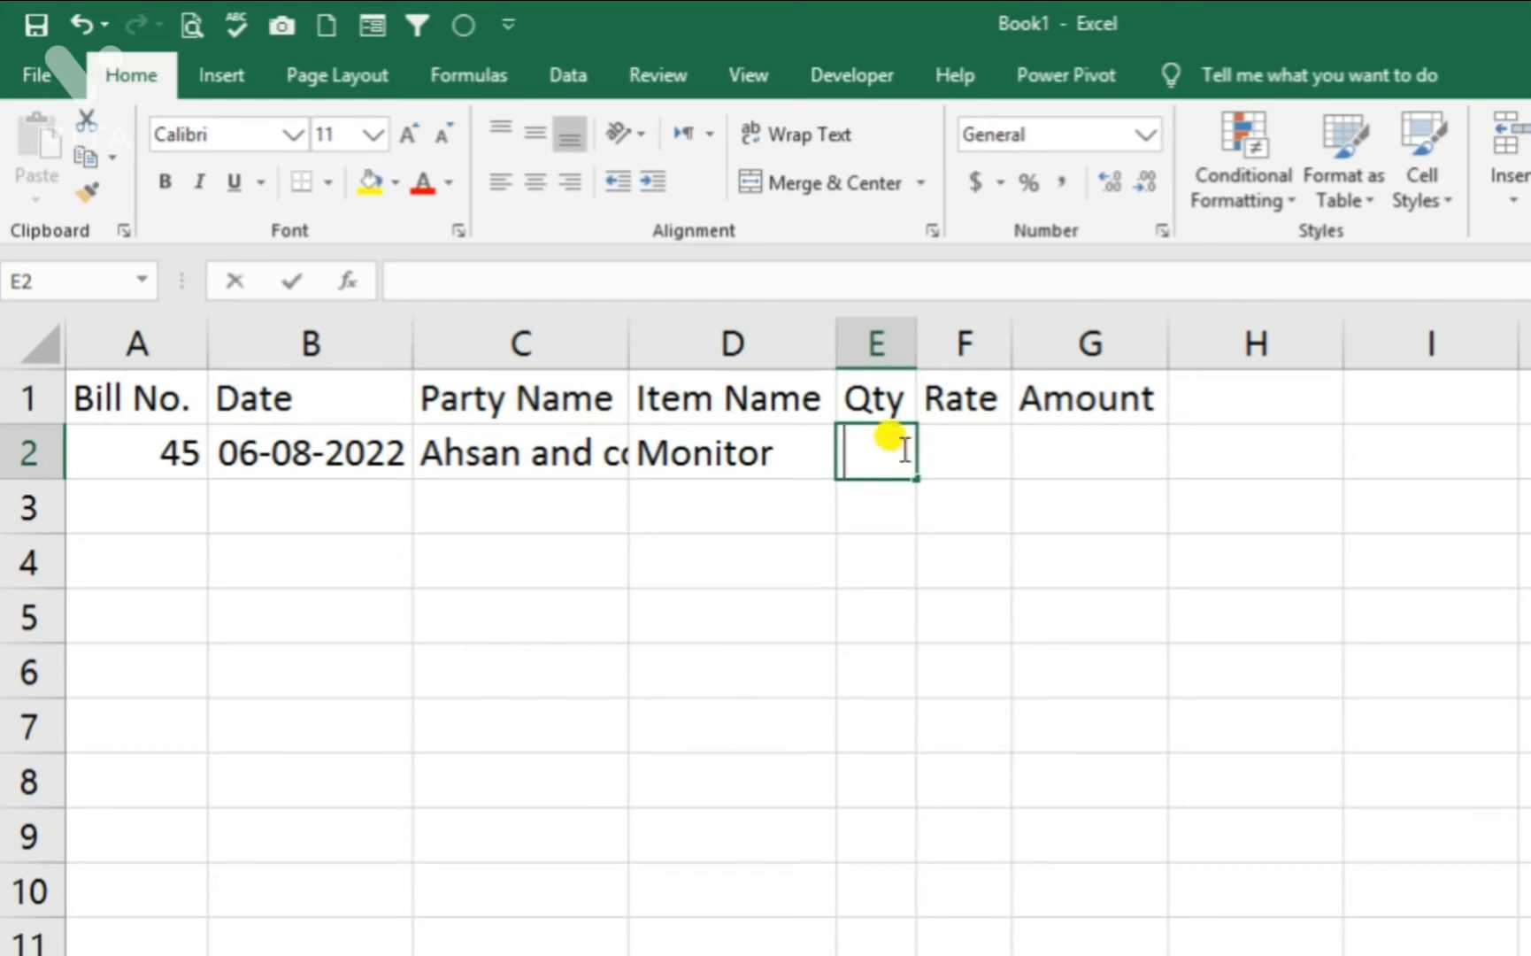
pyautogui.write('45')
pyautogui.press('BackSpace')
pyautogui.press('BackSpace')
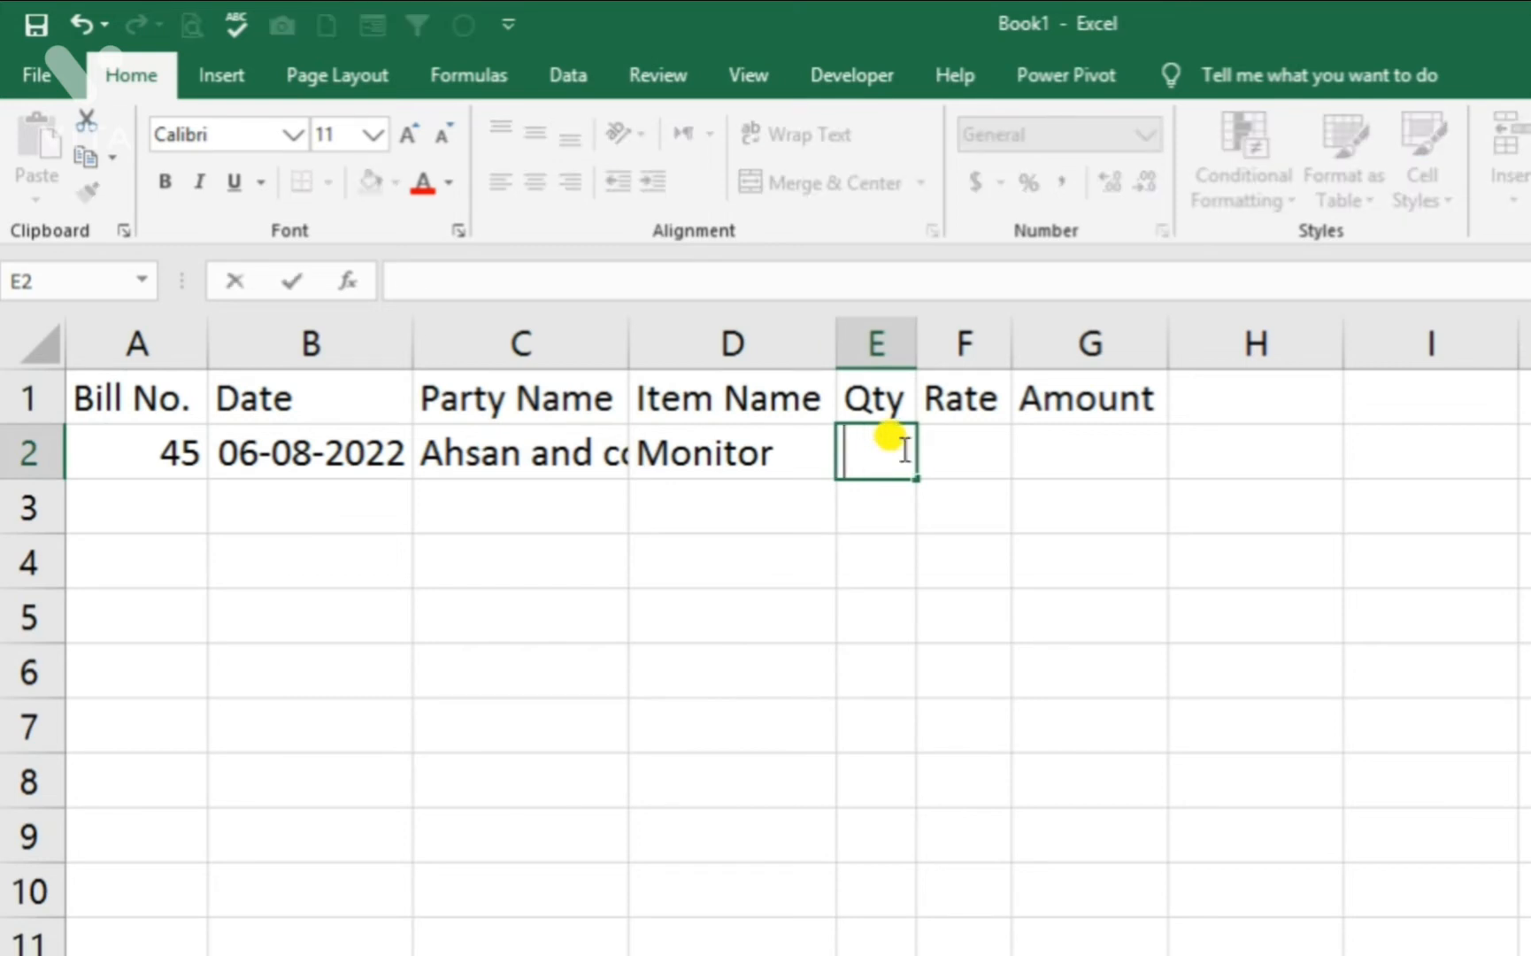
pyautogui.write('2')
pyautogui.press('Tab')
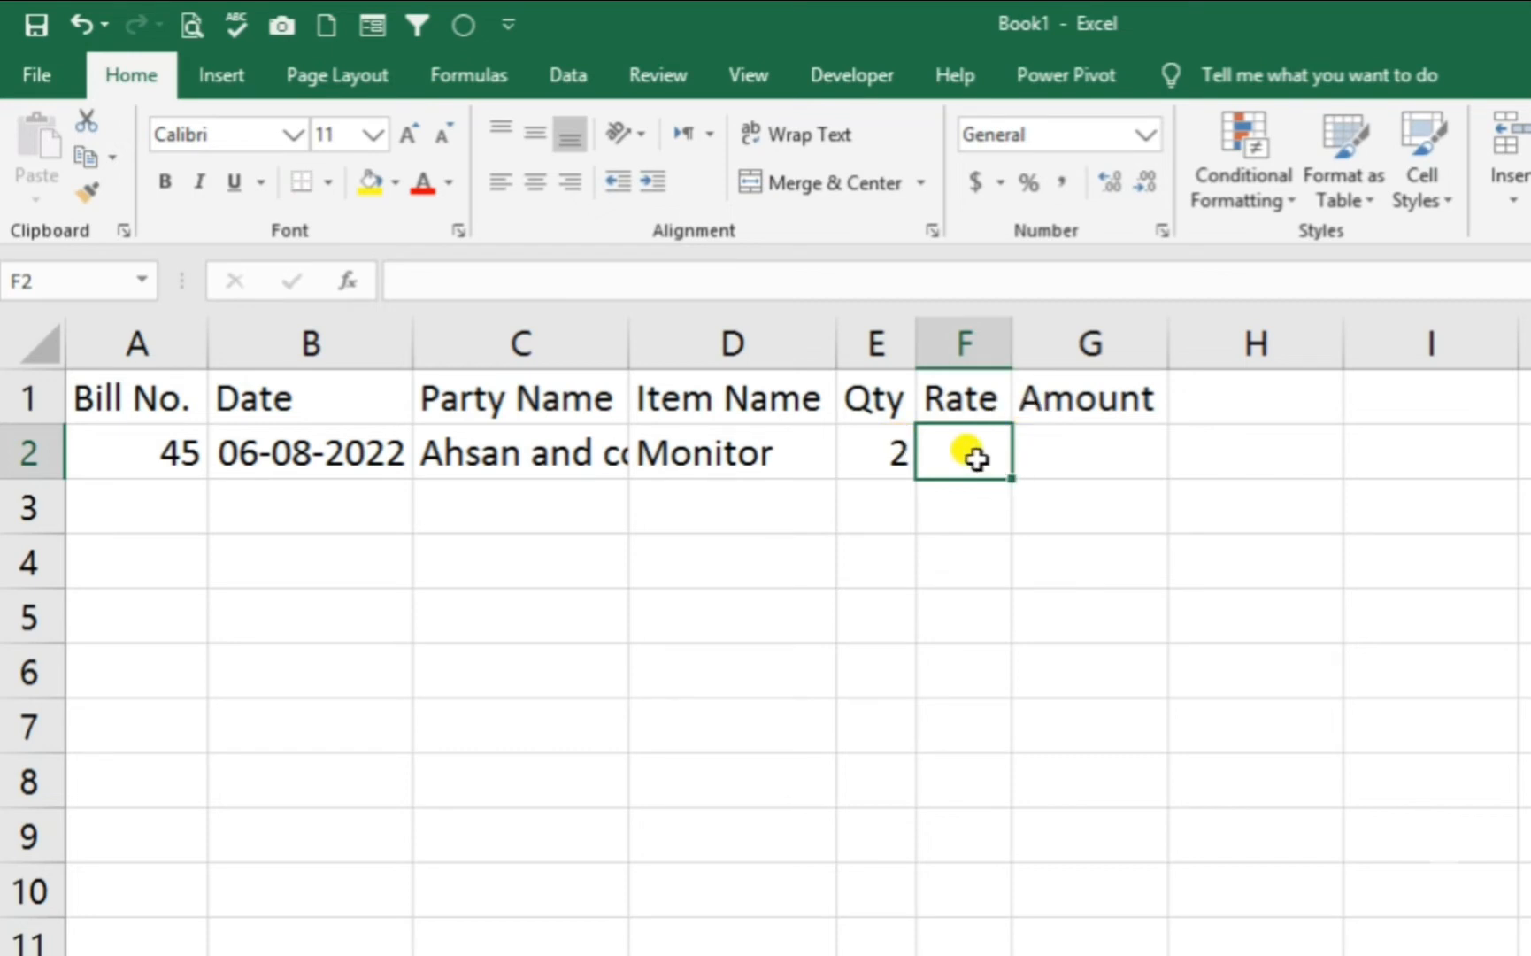
pyautogui.write('1000')
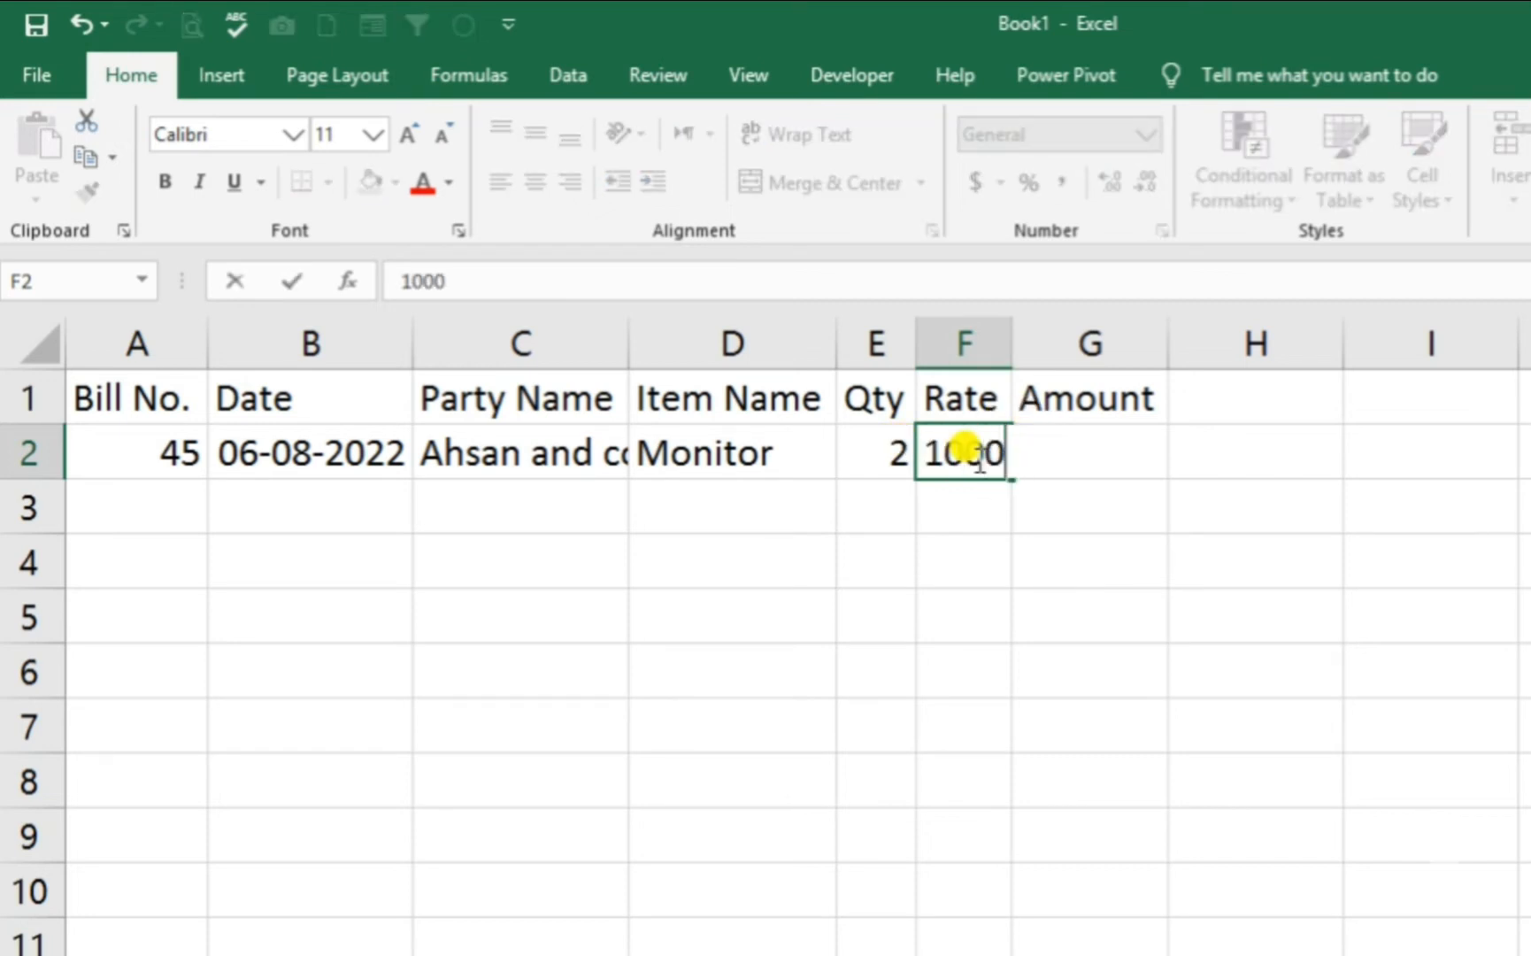
pyautogui.write('0')
pyautogui.press('Tab')
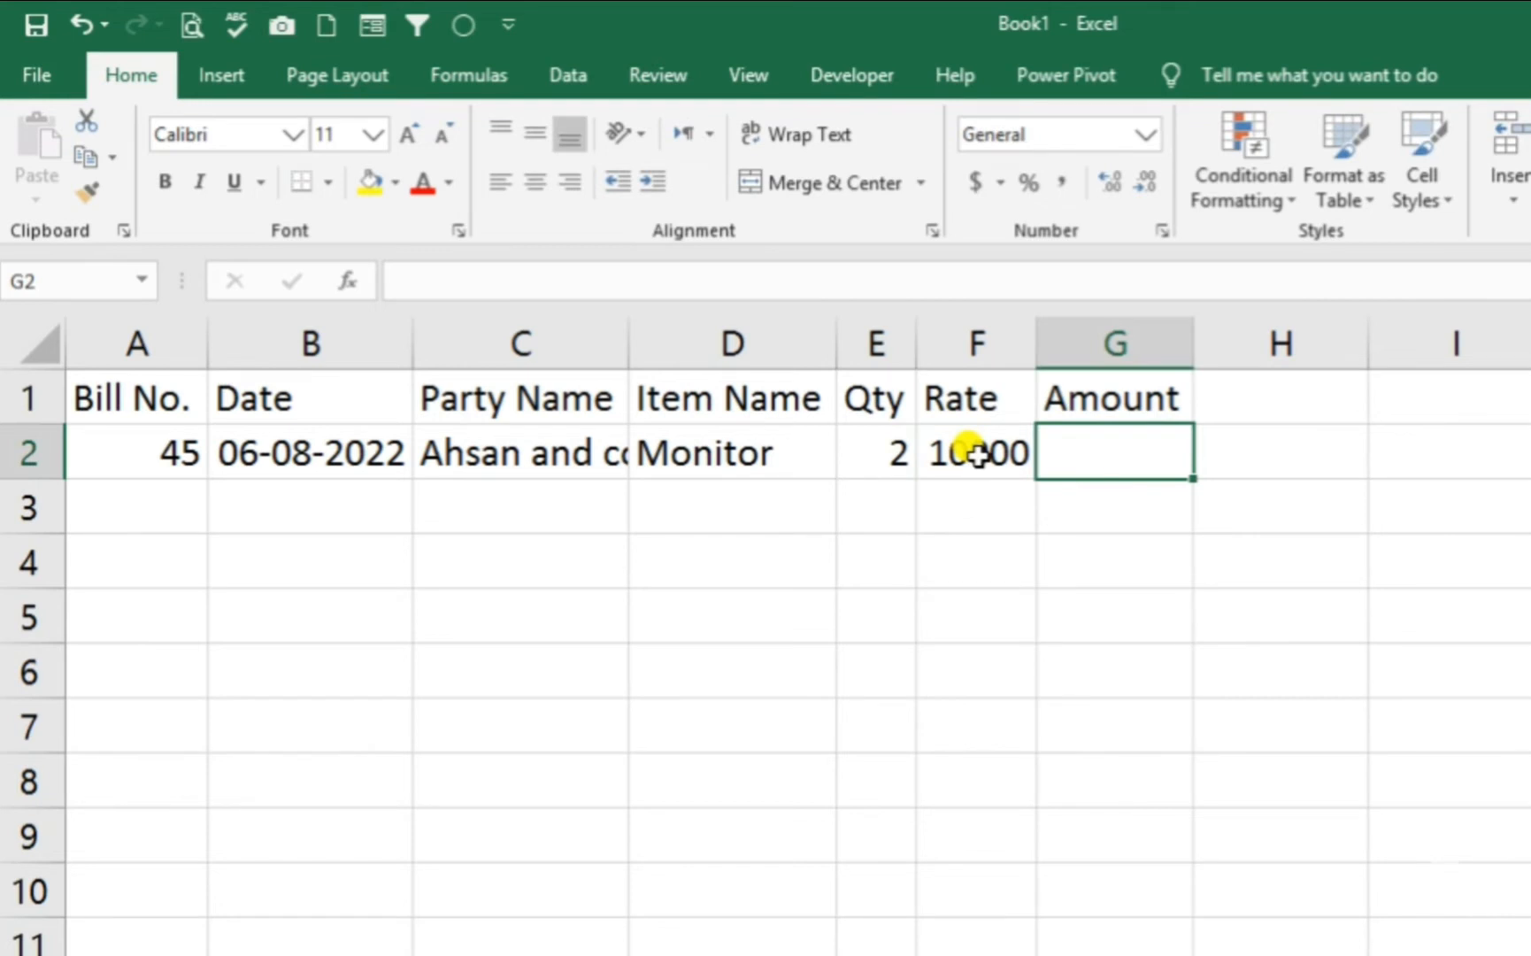
# - Calculate the Monitor's amount in G2 with the formula =E2*F2
pyautogui.write('=')
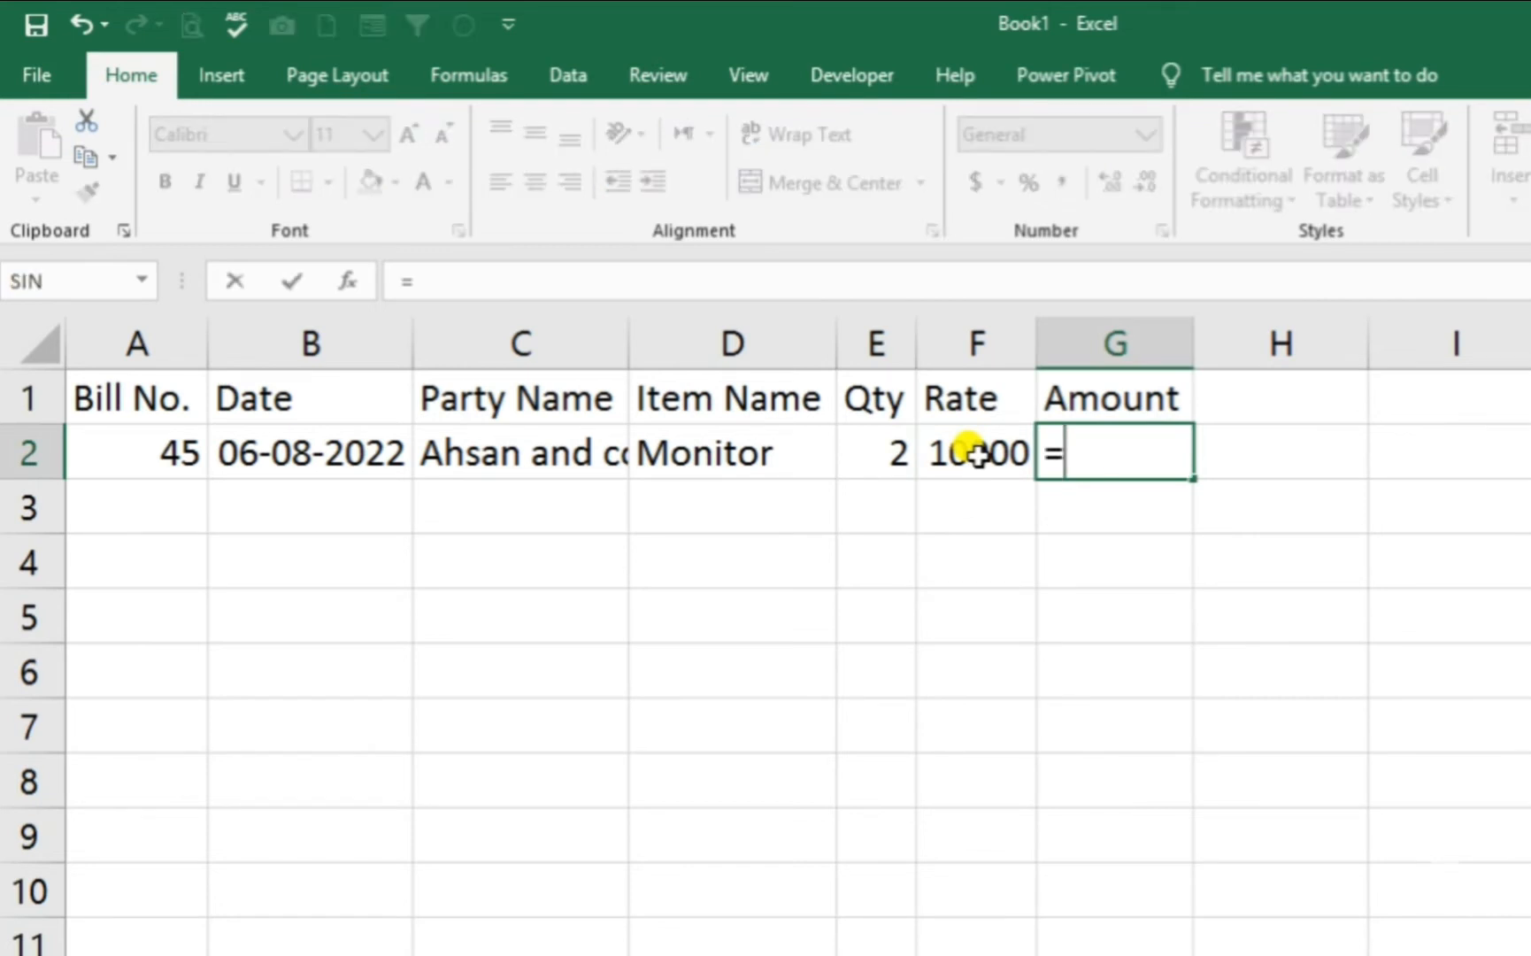
pyautogui.click(878, 456)
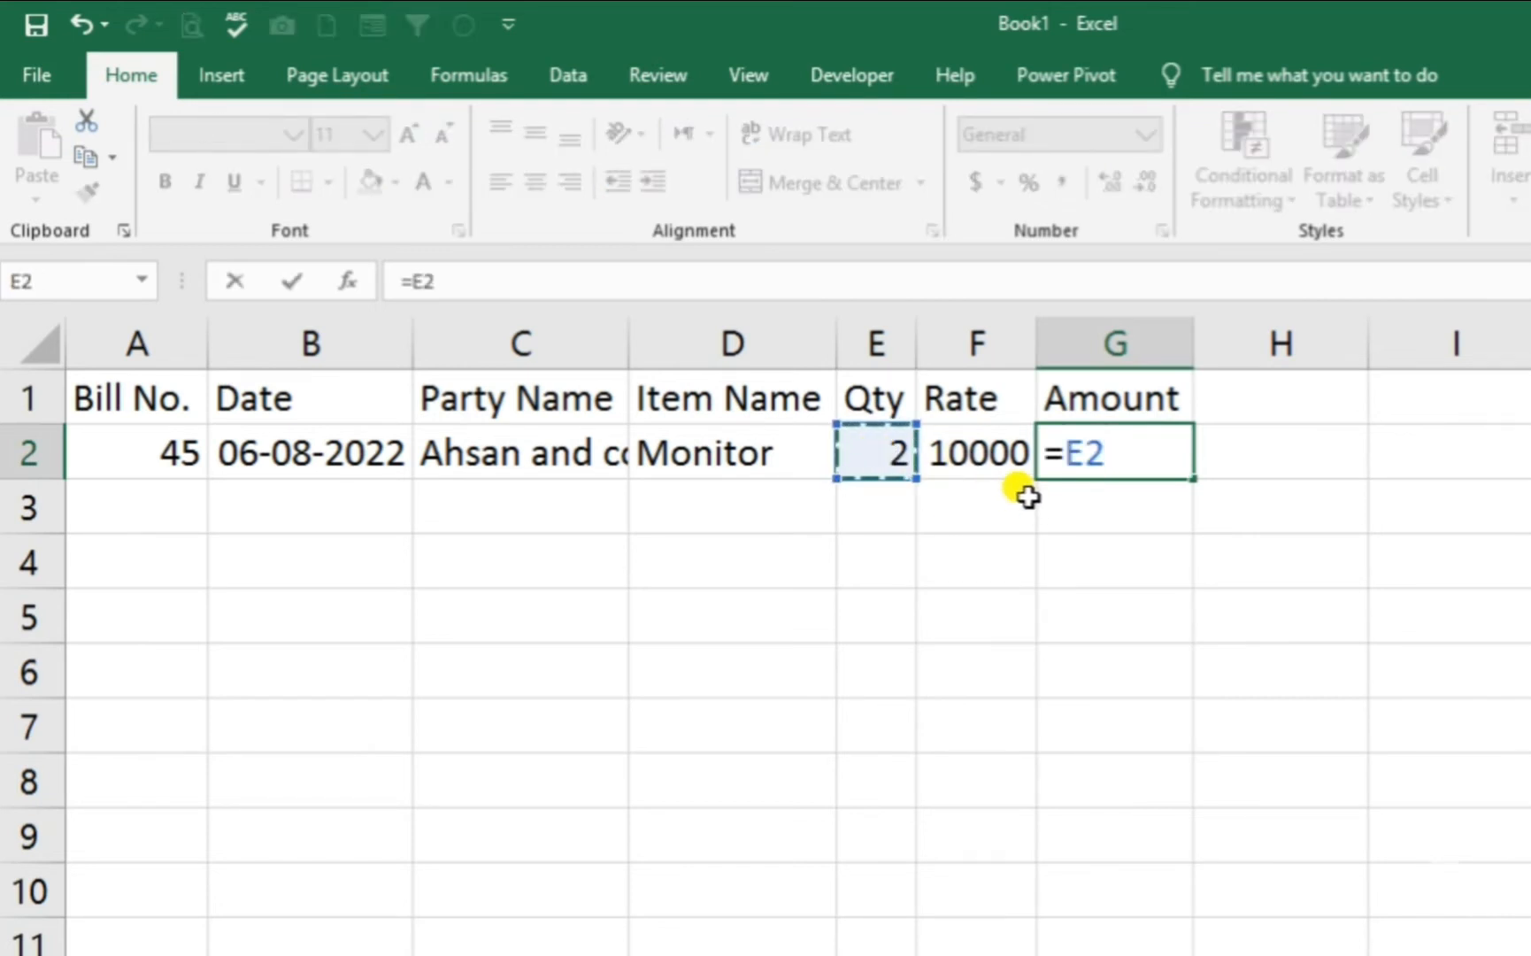
pyautogui.write('*')
pyautogui.click(966, 449)
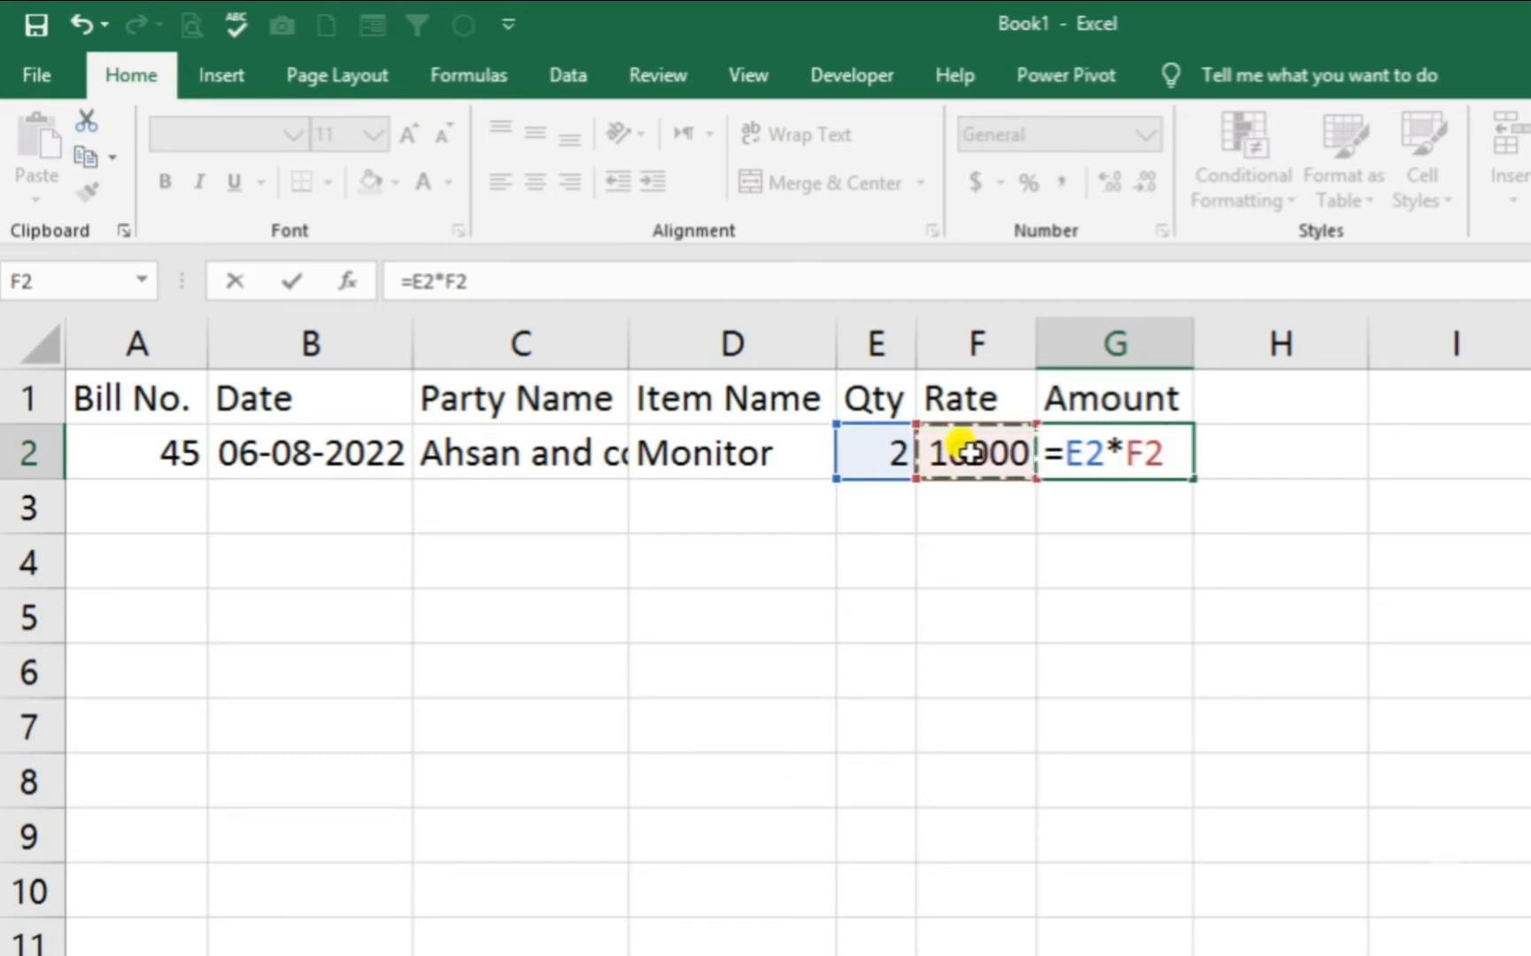
pyautogui.press('Return')
# - Convert the Monitor bill range A1:G2 into a table with headers
pyautogui.click(828, 456)
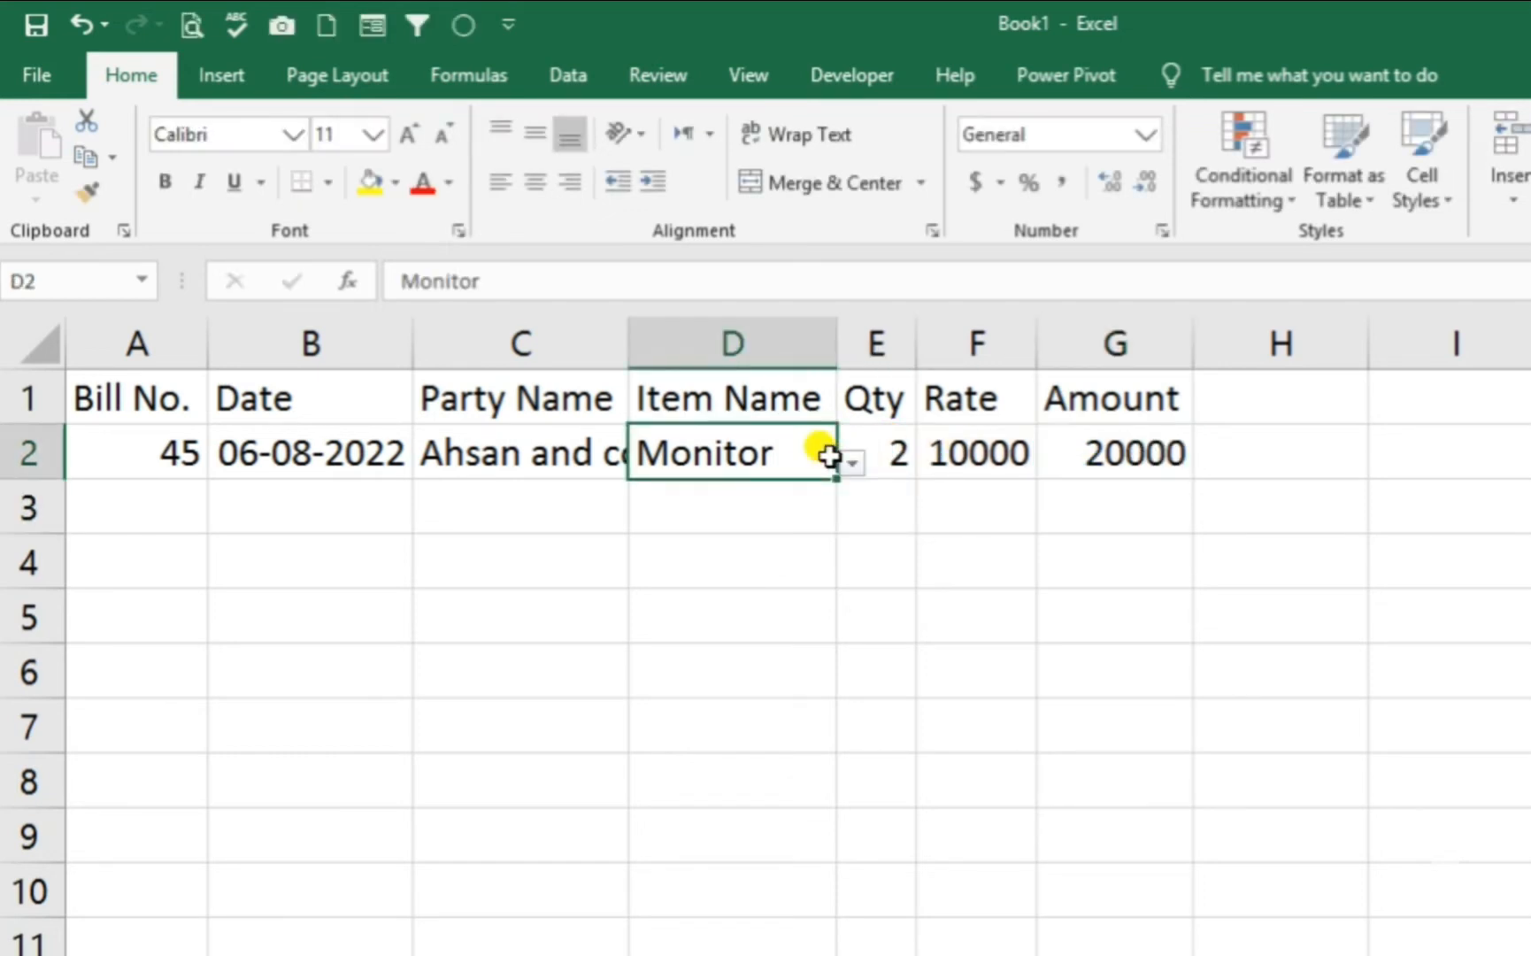
pyautogui.hotkey('ctrl', 't')
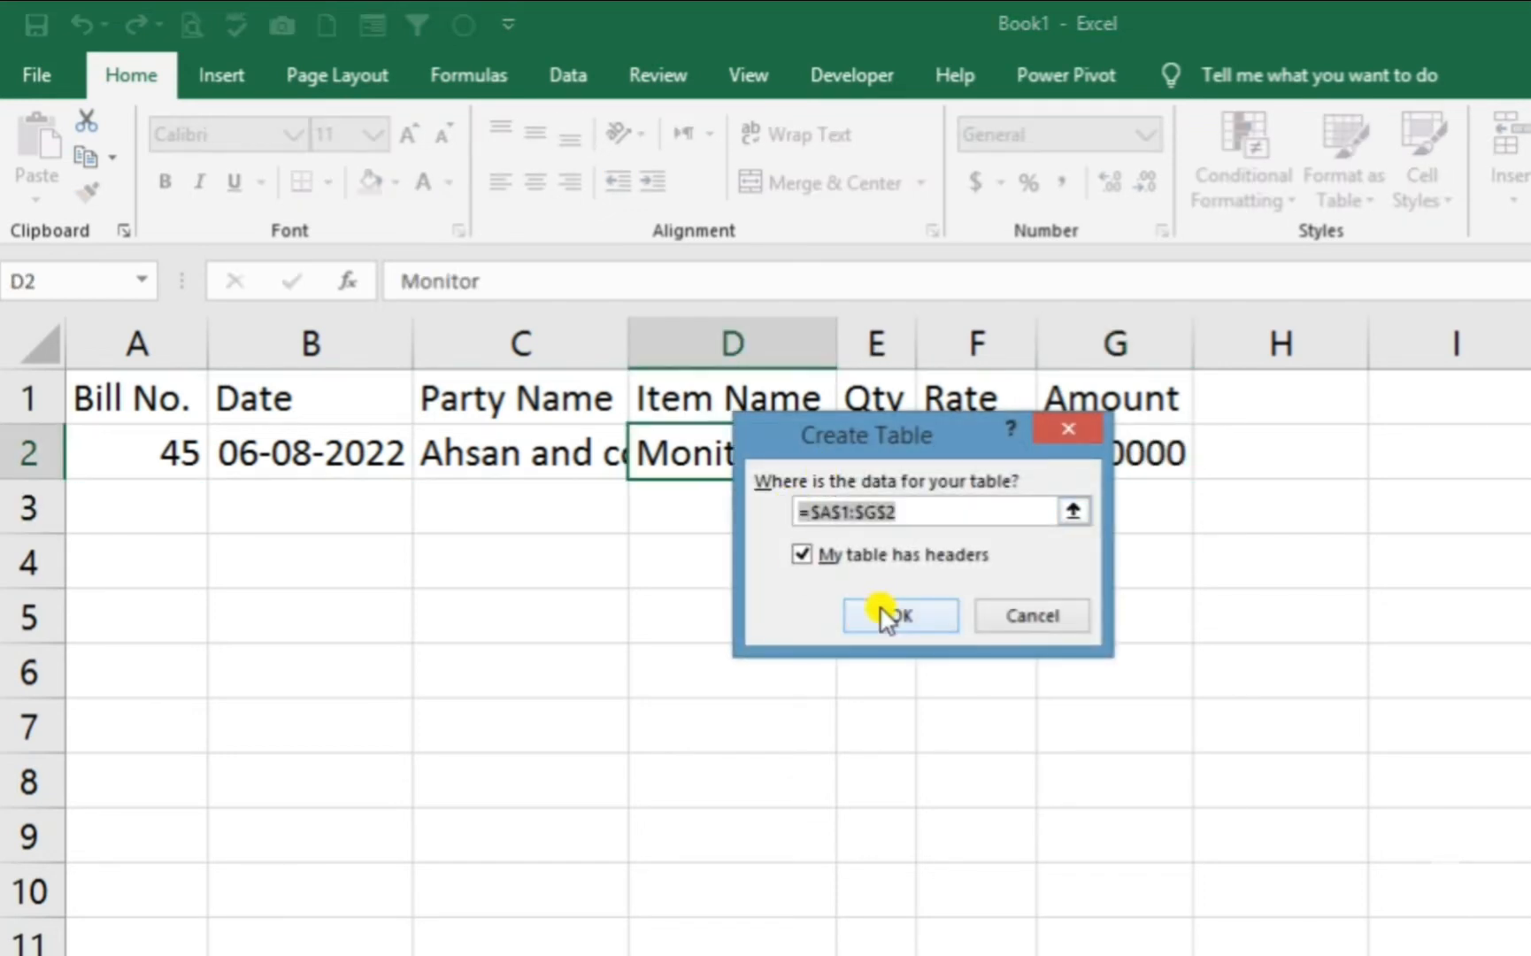
pyautogui.click(885, 613)
pyautogui.click(547, 512)
pyautogui.click(211, 521)
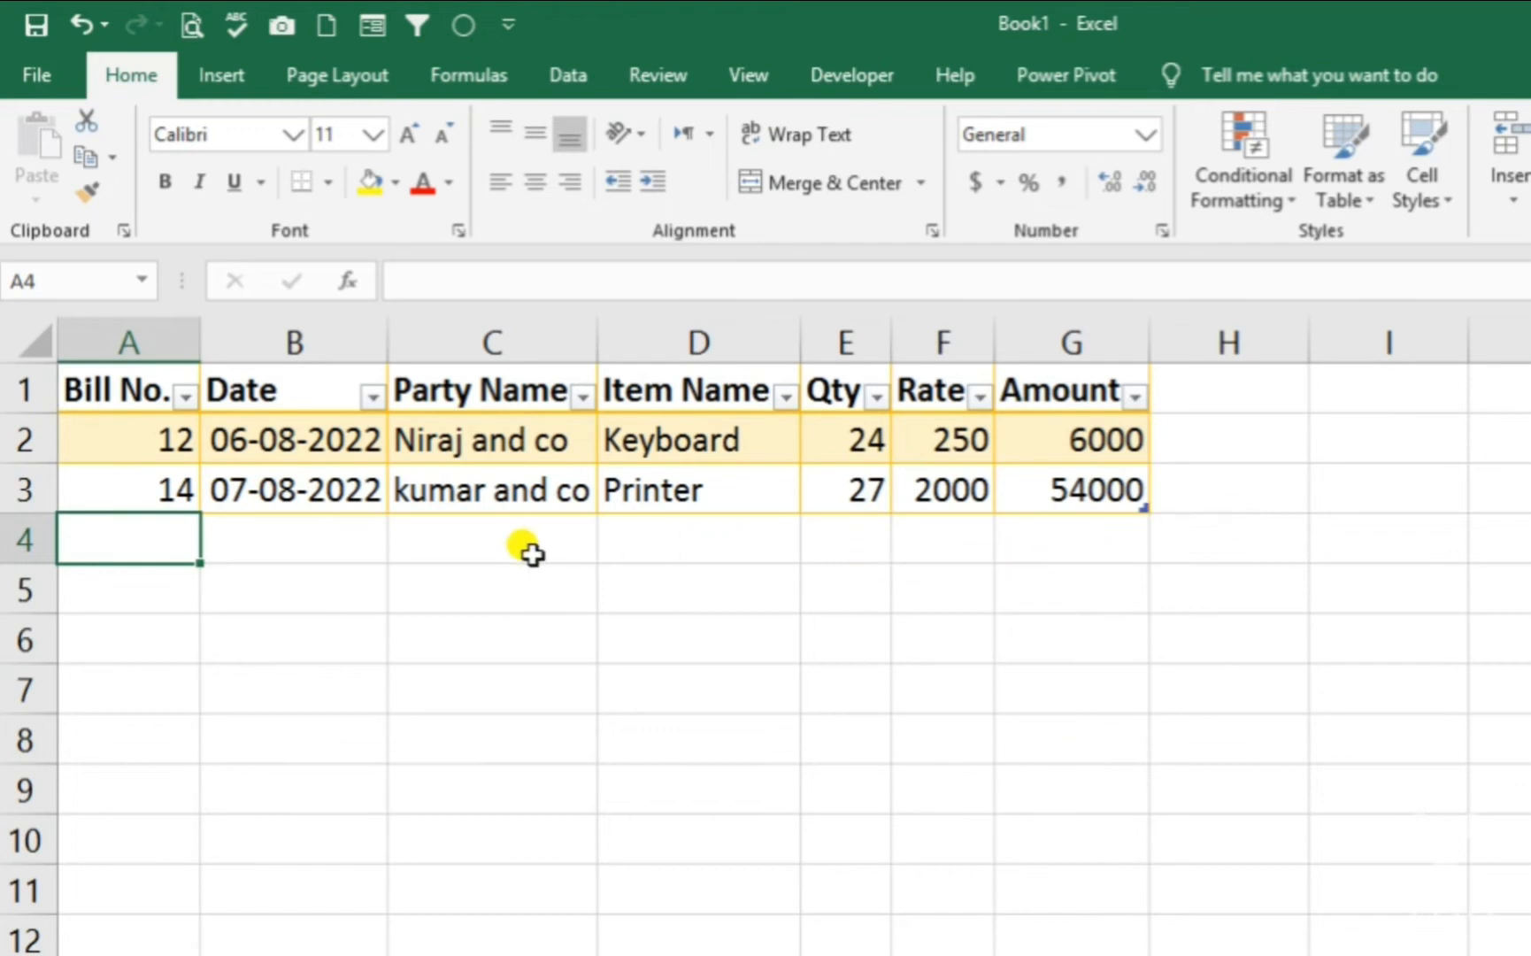
# - Switch to the purchase and sale intry workbook and copy bill rows A2:G8 from the table starting with BGS Enterprises
pyautogui.scroll(1, 529, 554)
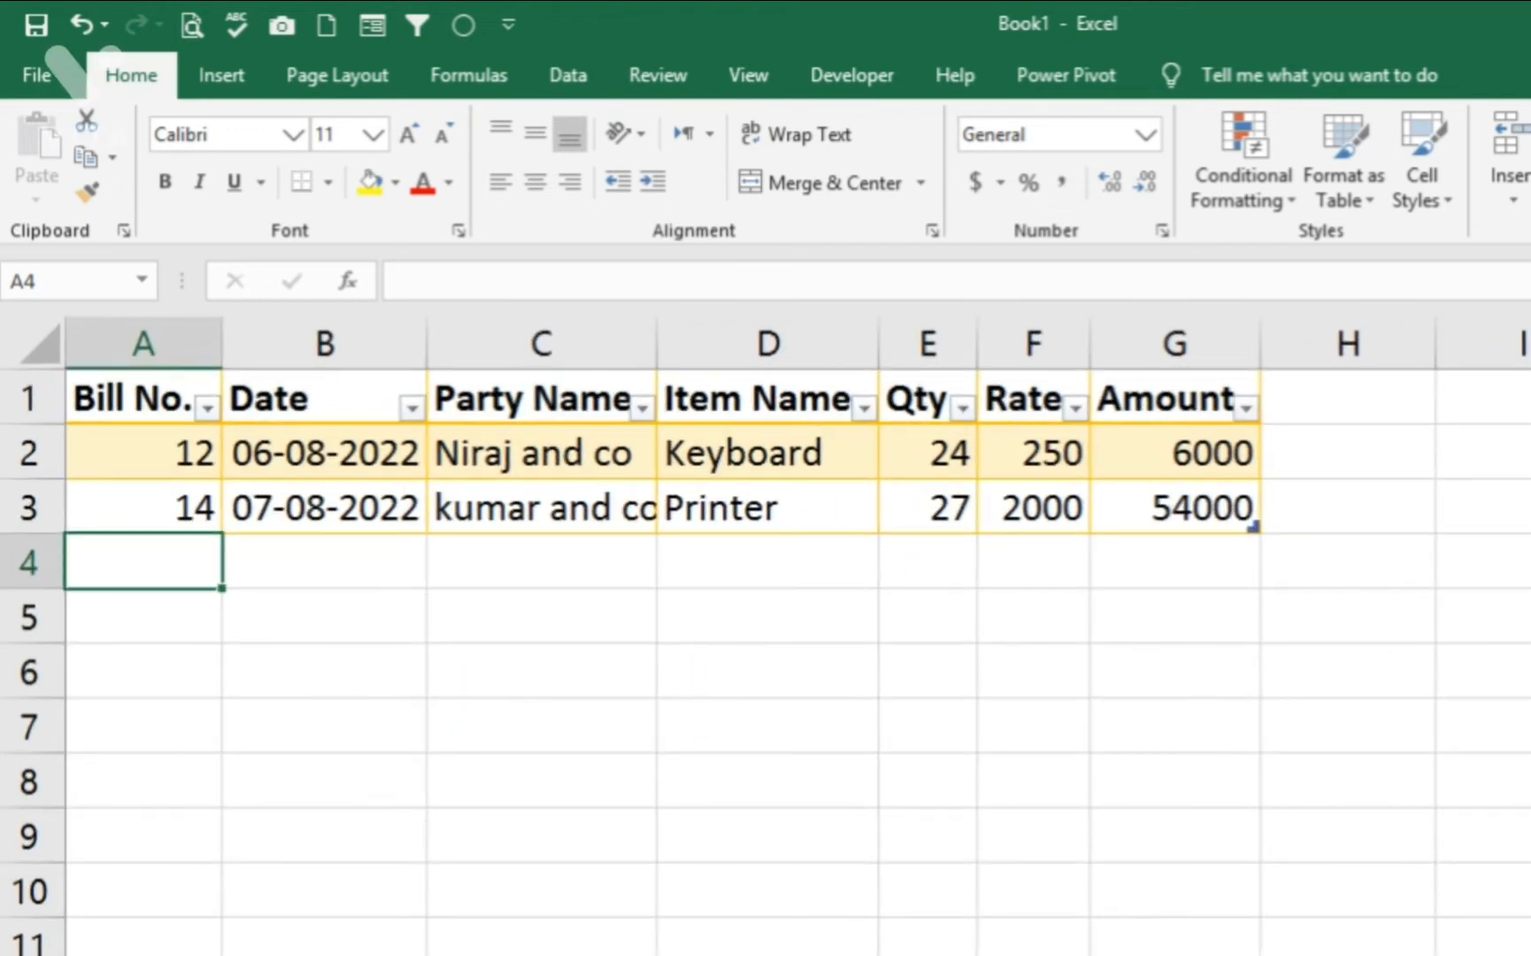
pyautogui.moveTo(505, 952)
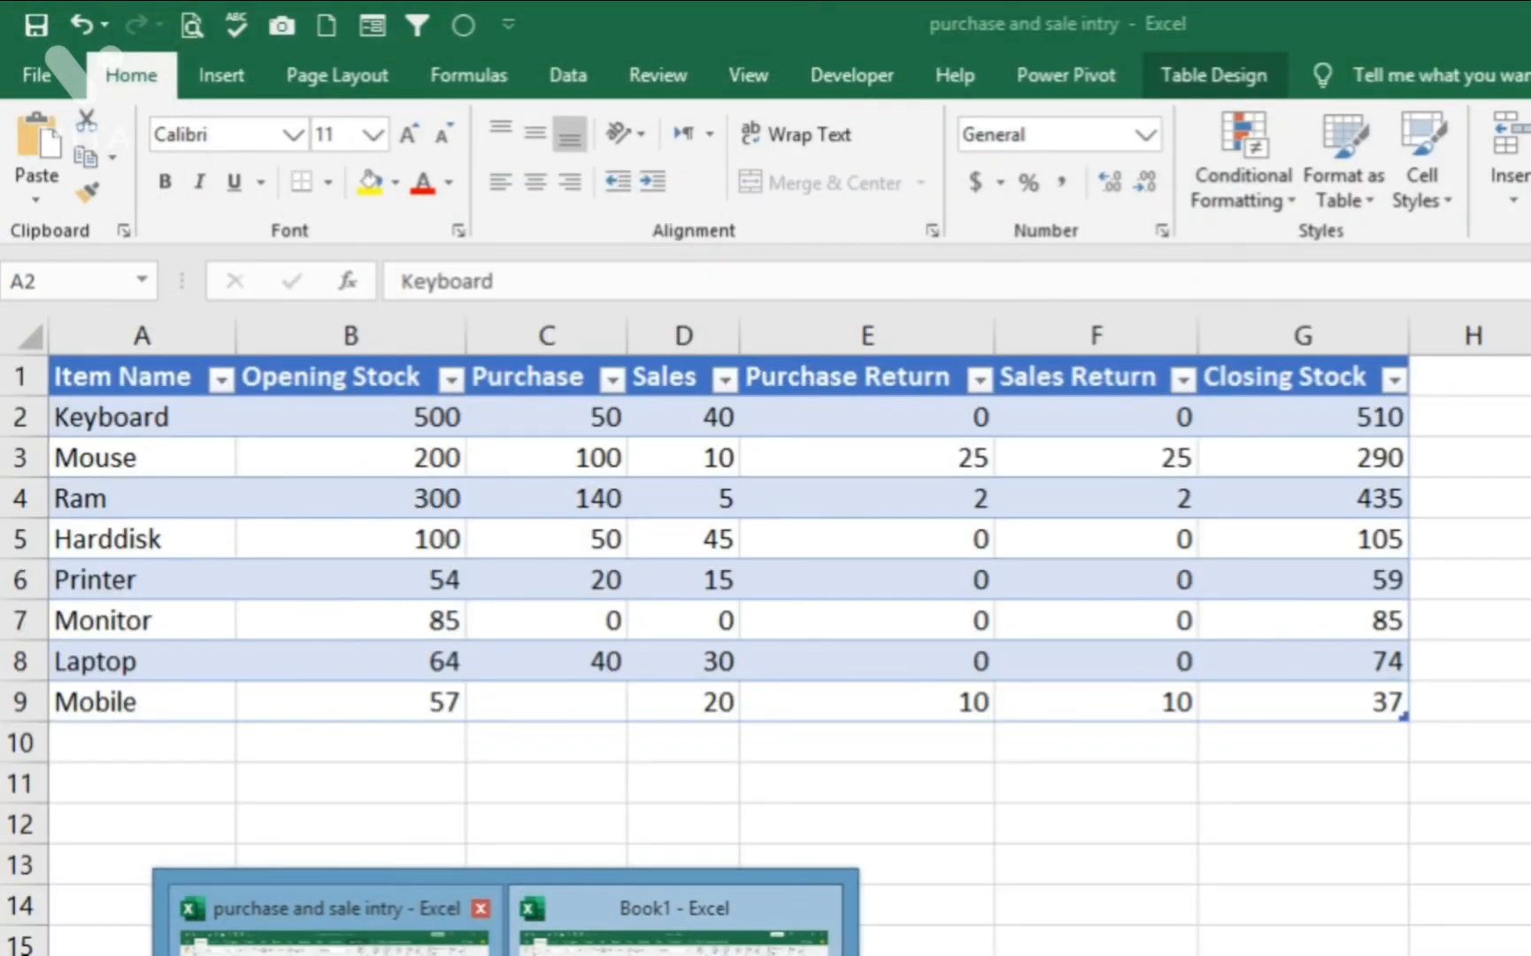
pyautogui.click(381, 949)
pyautogui.hotkey('ctrl', 'c')
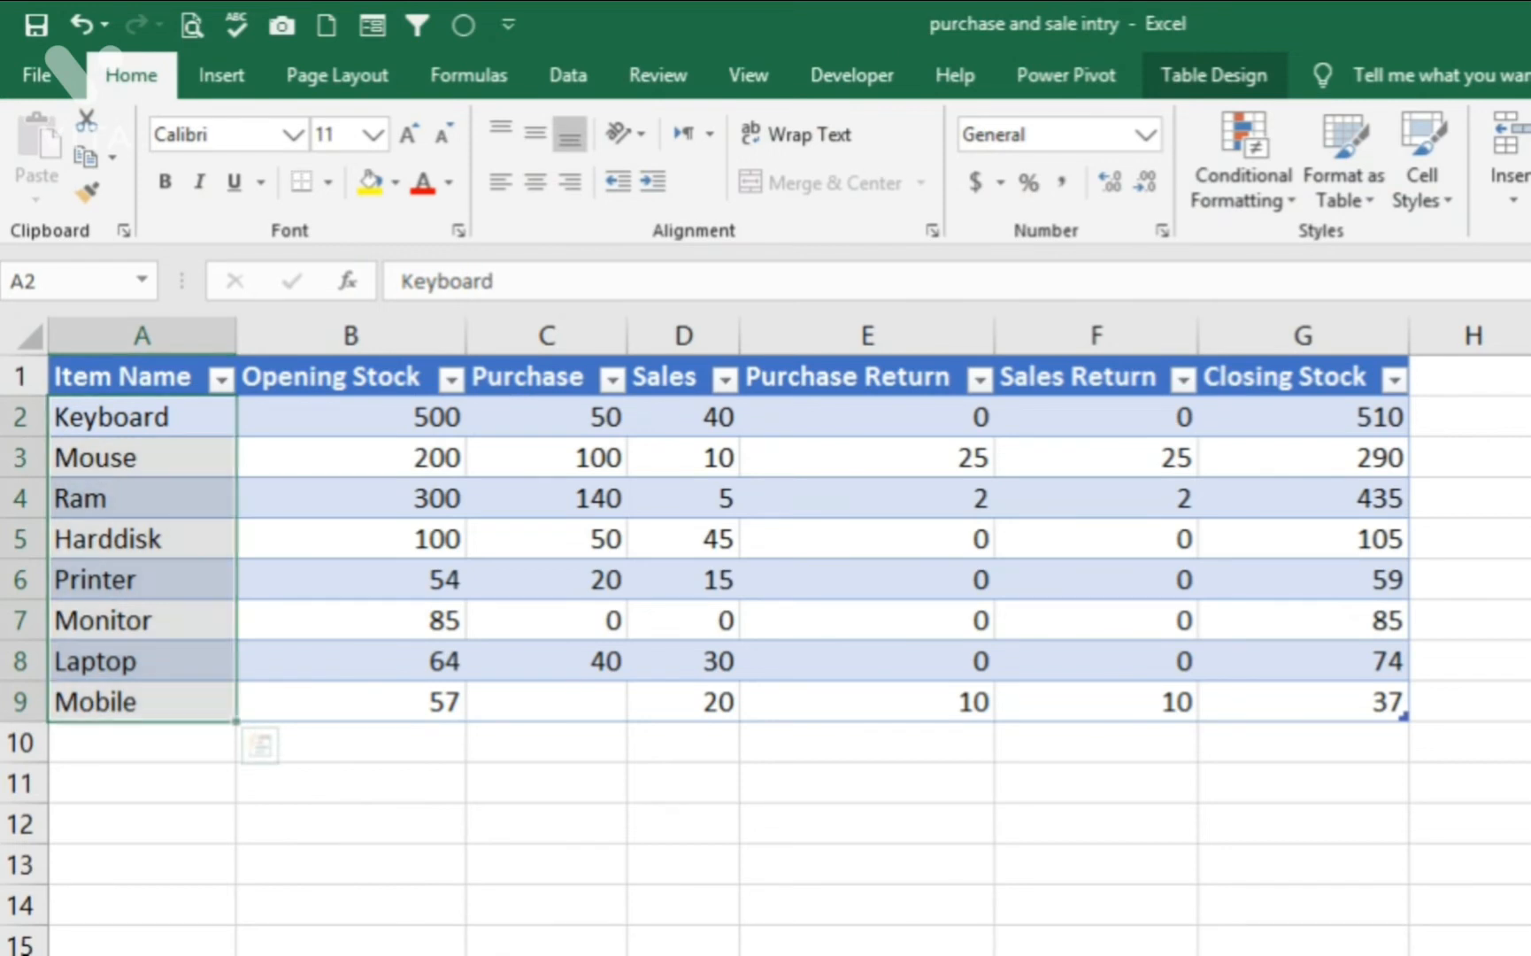
pyautogui.click(177, 952)
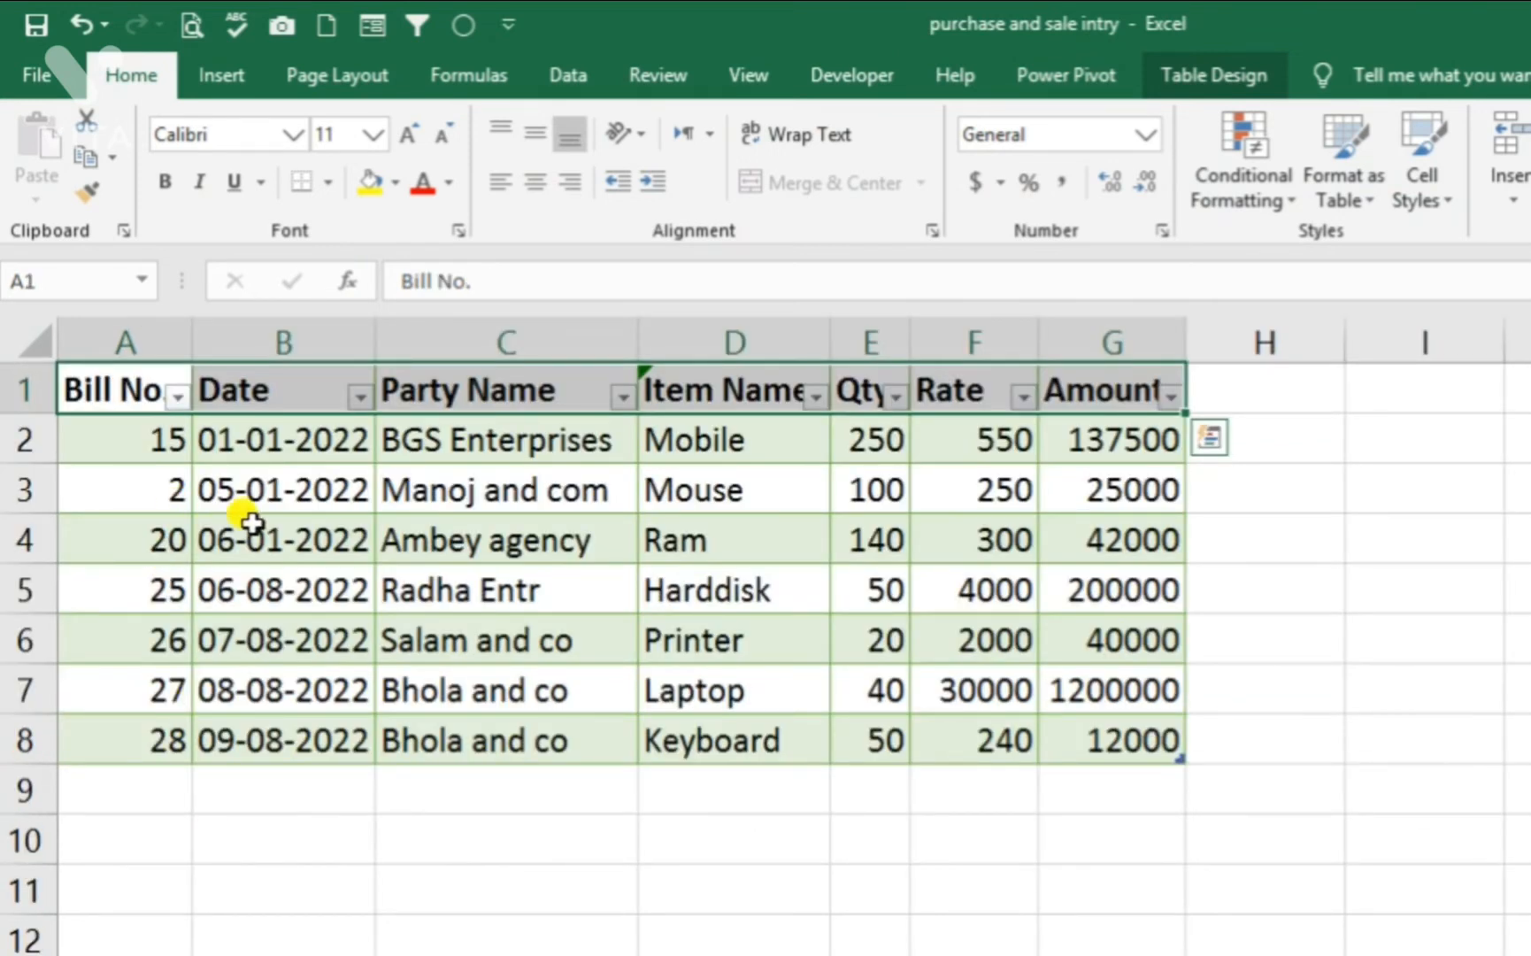
pyautogui.moveTo(164, 450); pyautogui.dragTo(1095, 724)
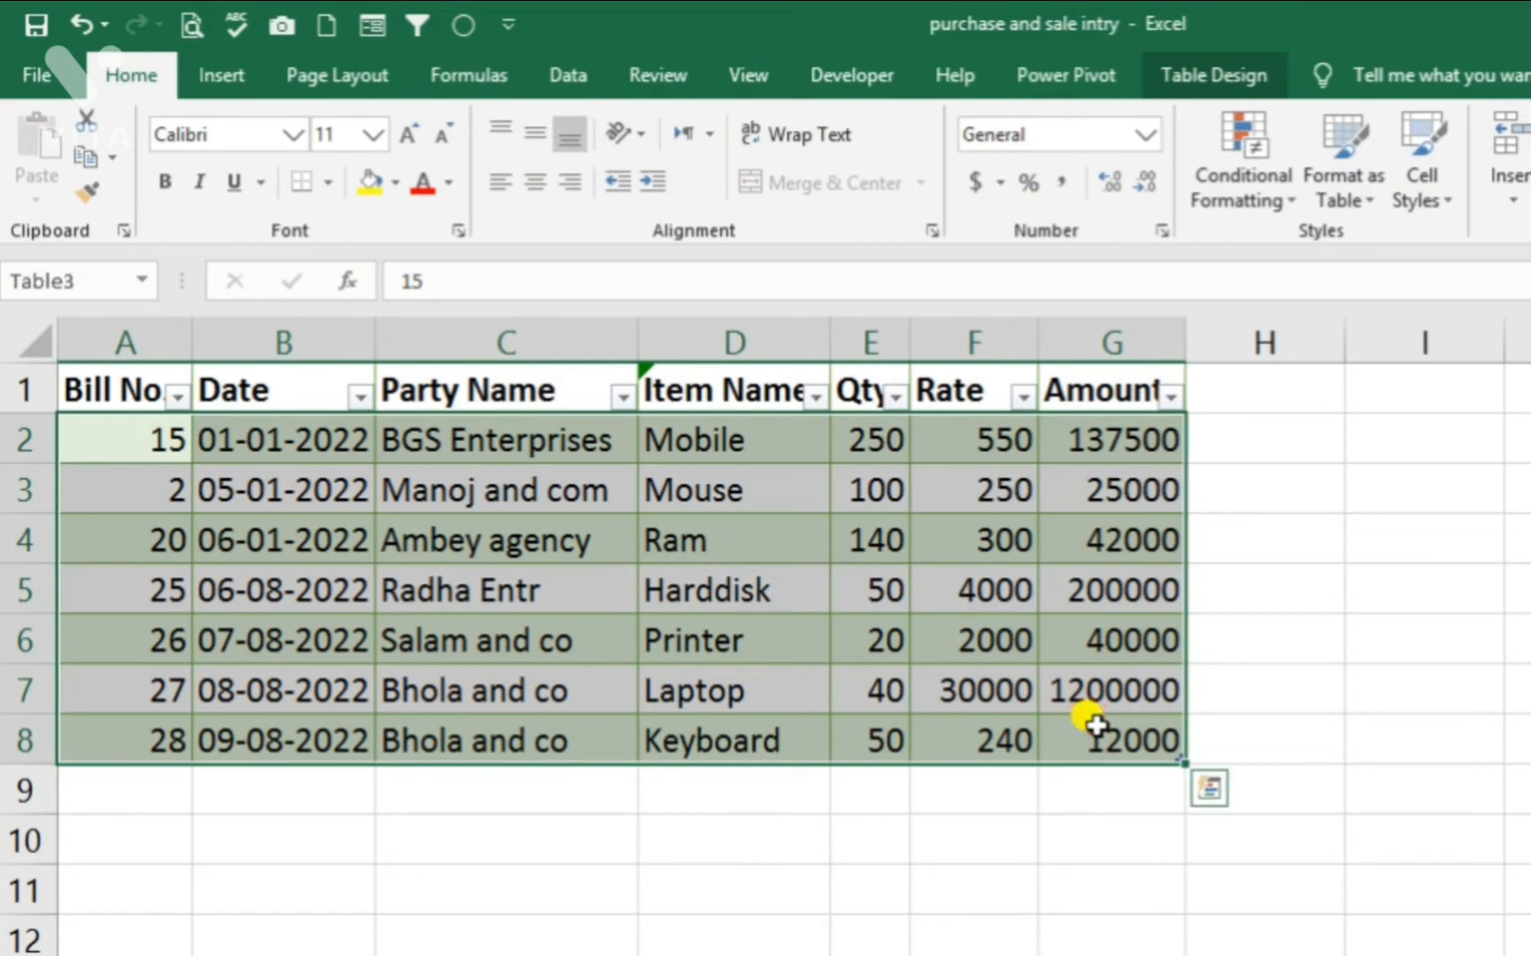
pyautogui.hotkey('ctrl', 'c')
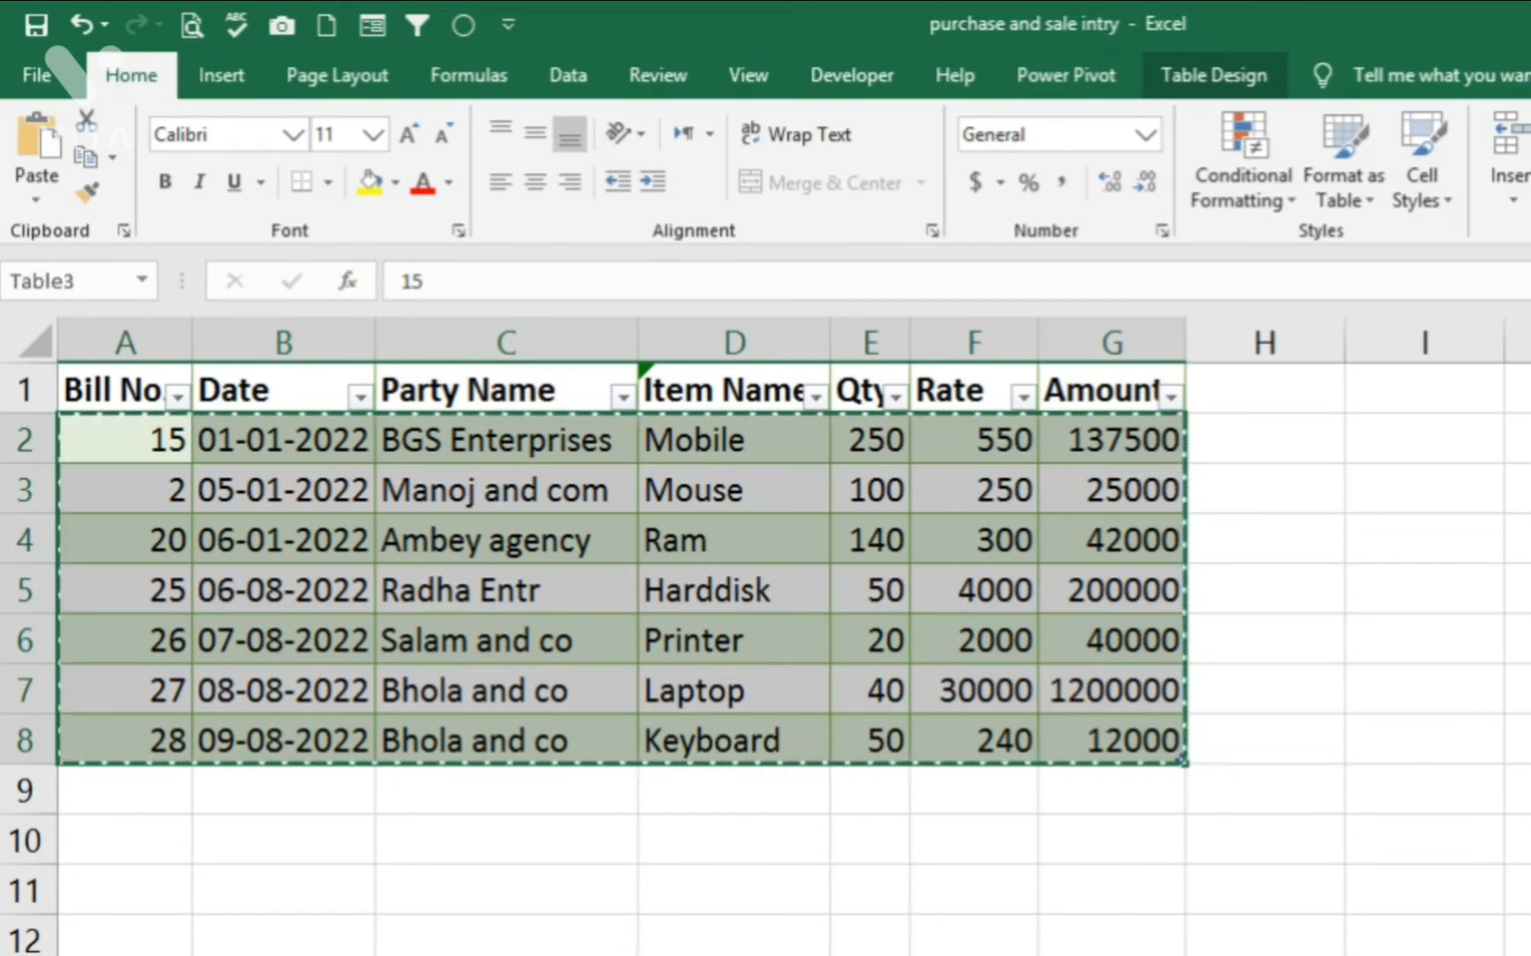
# - Paste the copied bill rows as values at A4 below the Printer entry in Book1, and autofit the Rate column
pyautogui.moveTo(506, 955)
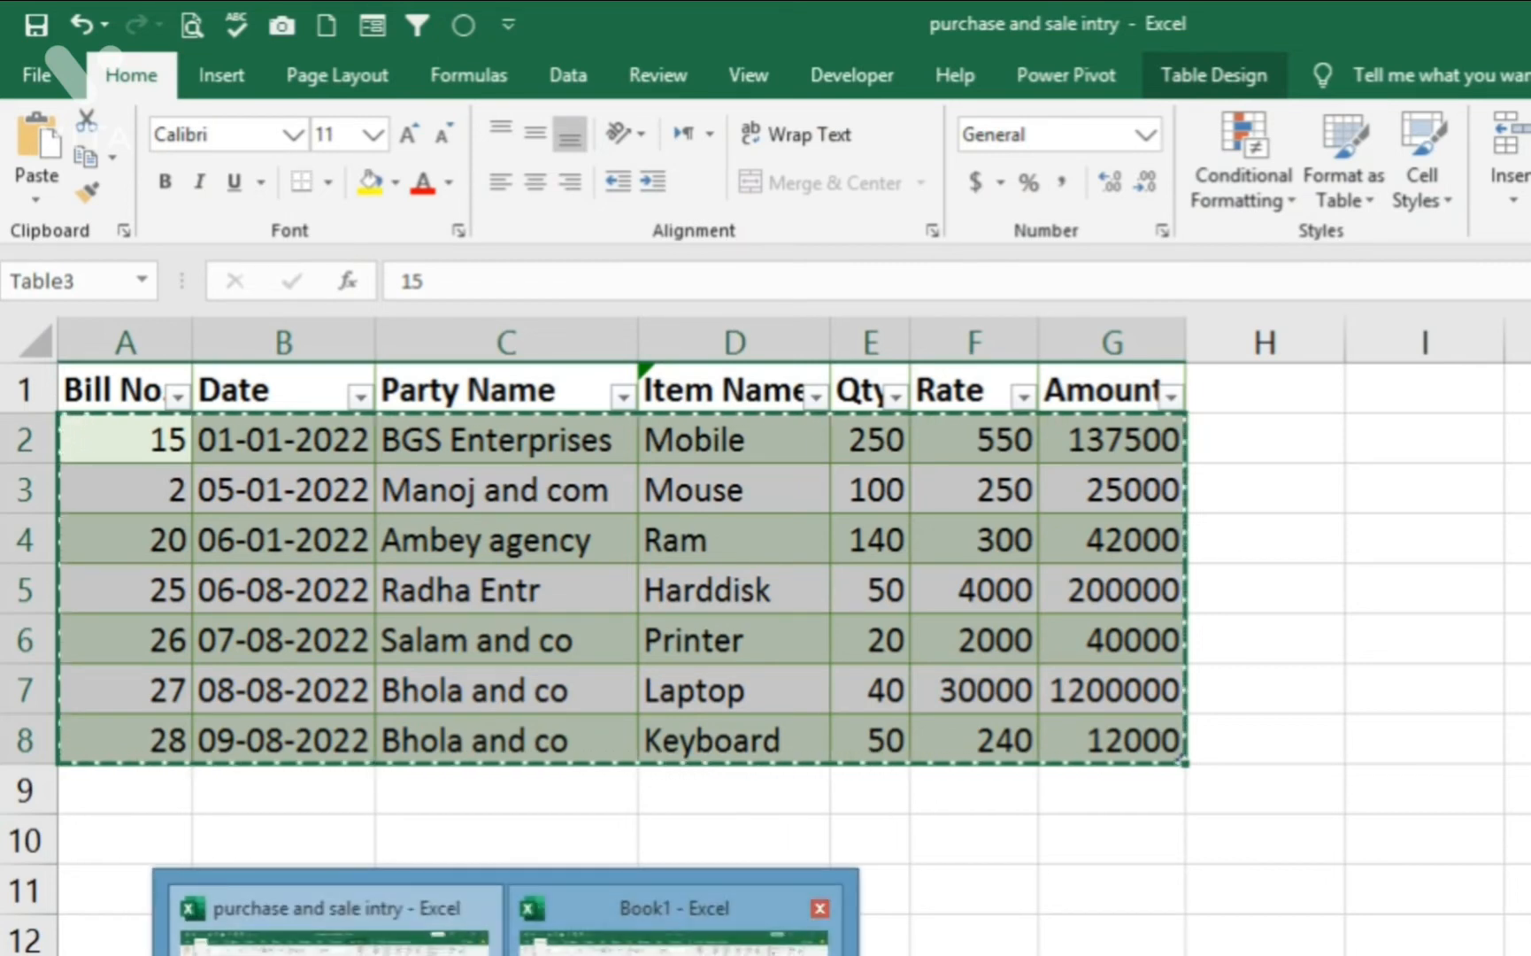
pyautogui.click(681, 940)
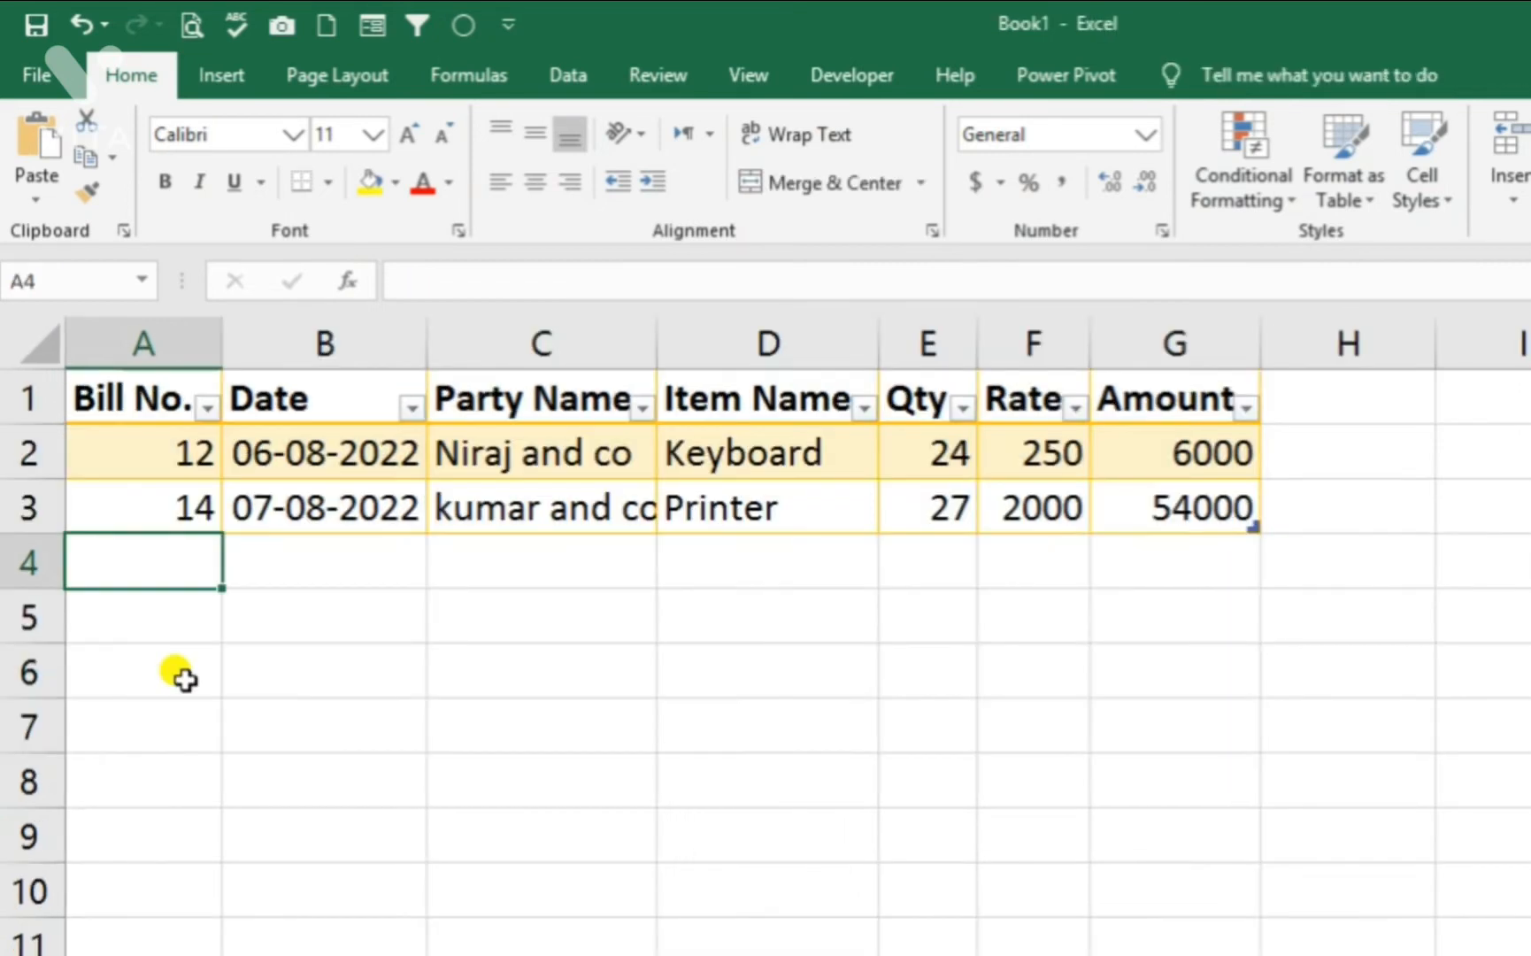
pyautogui.rightClick(182, 569)
pyautogui.moveTo(499, 611)
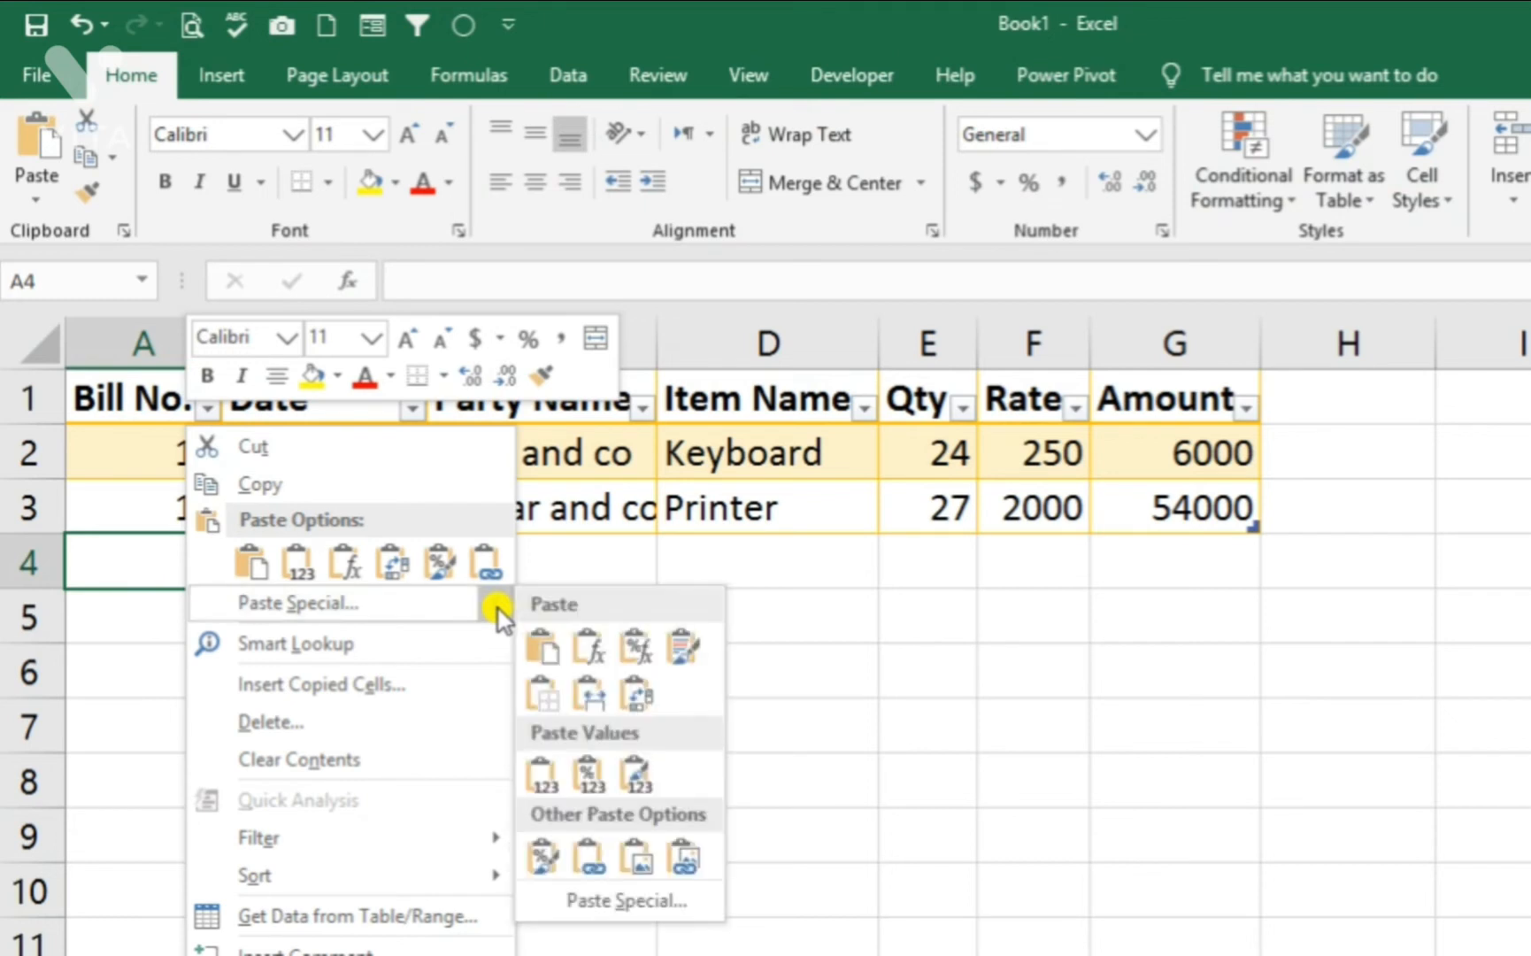
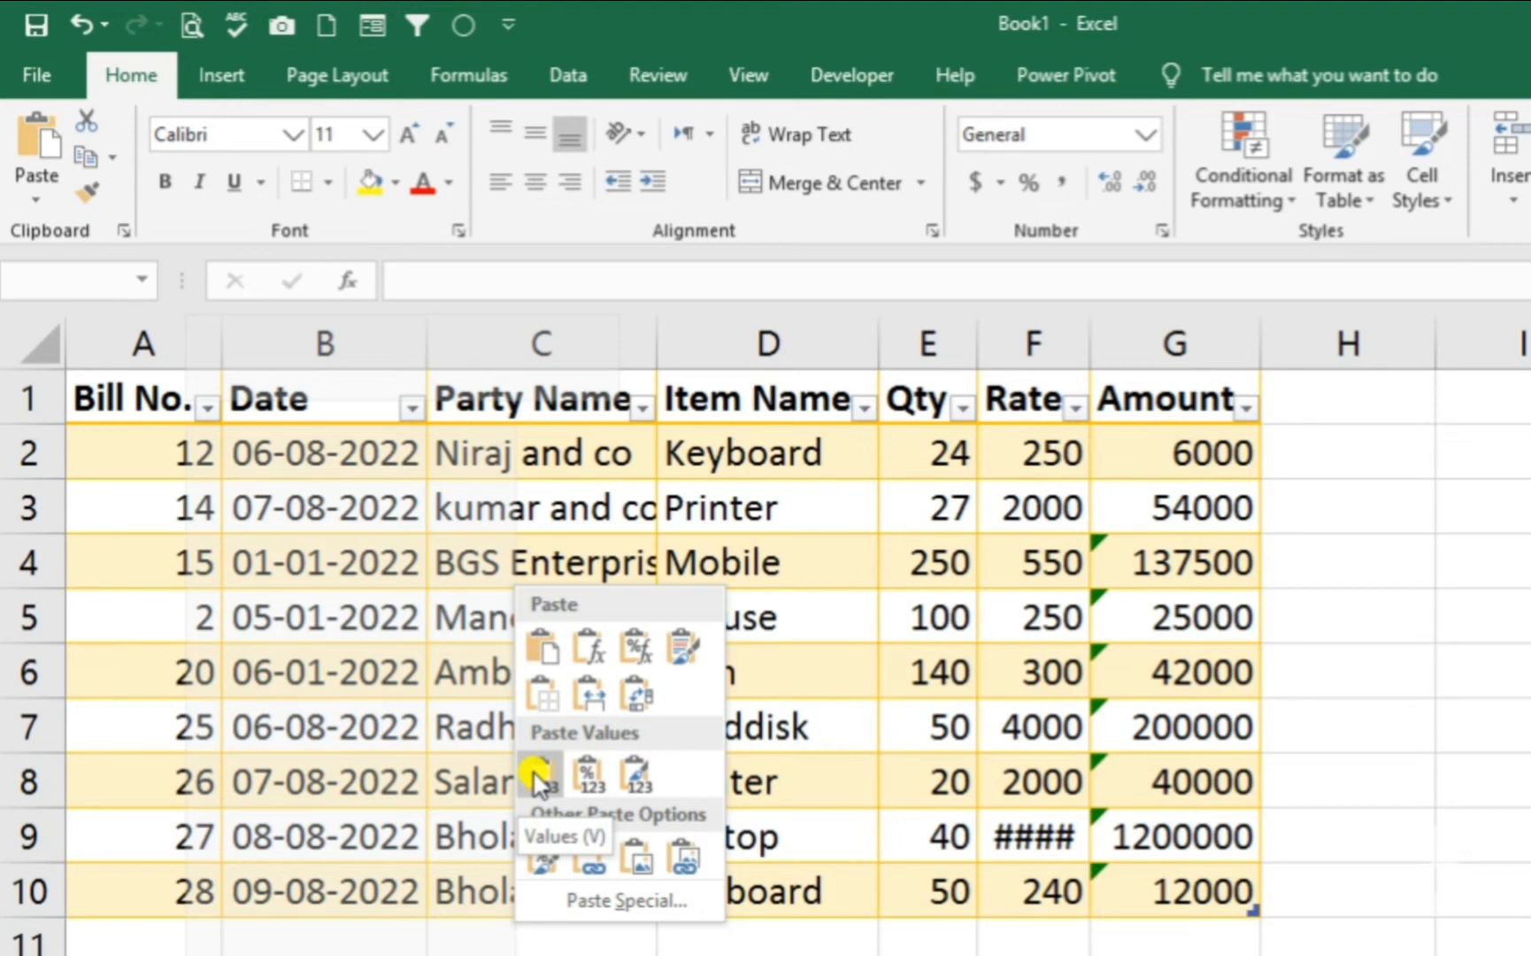
pyautogui.click(532, 770)
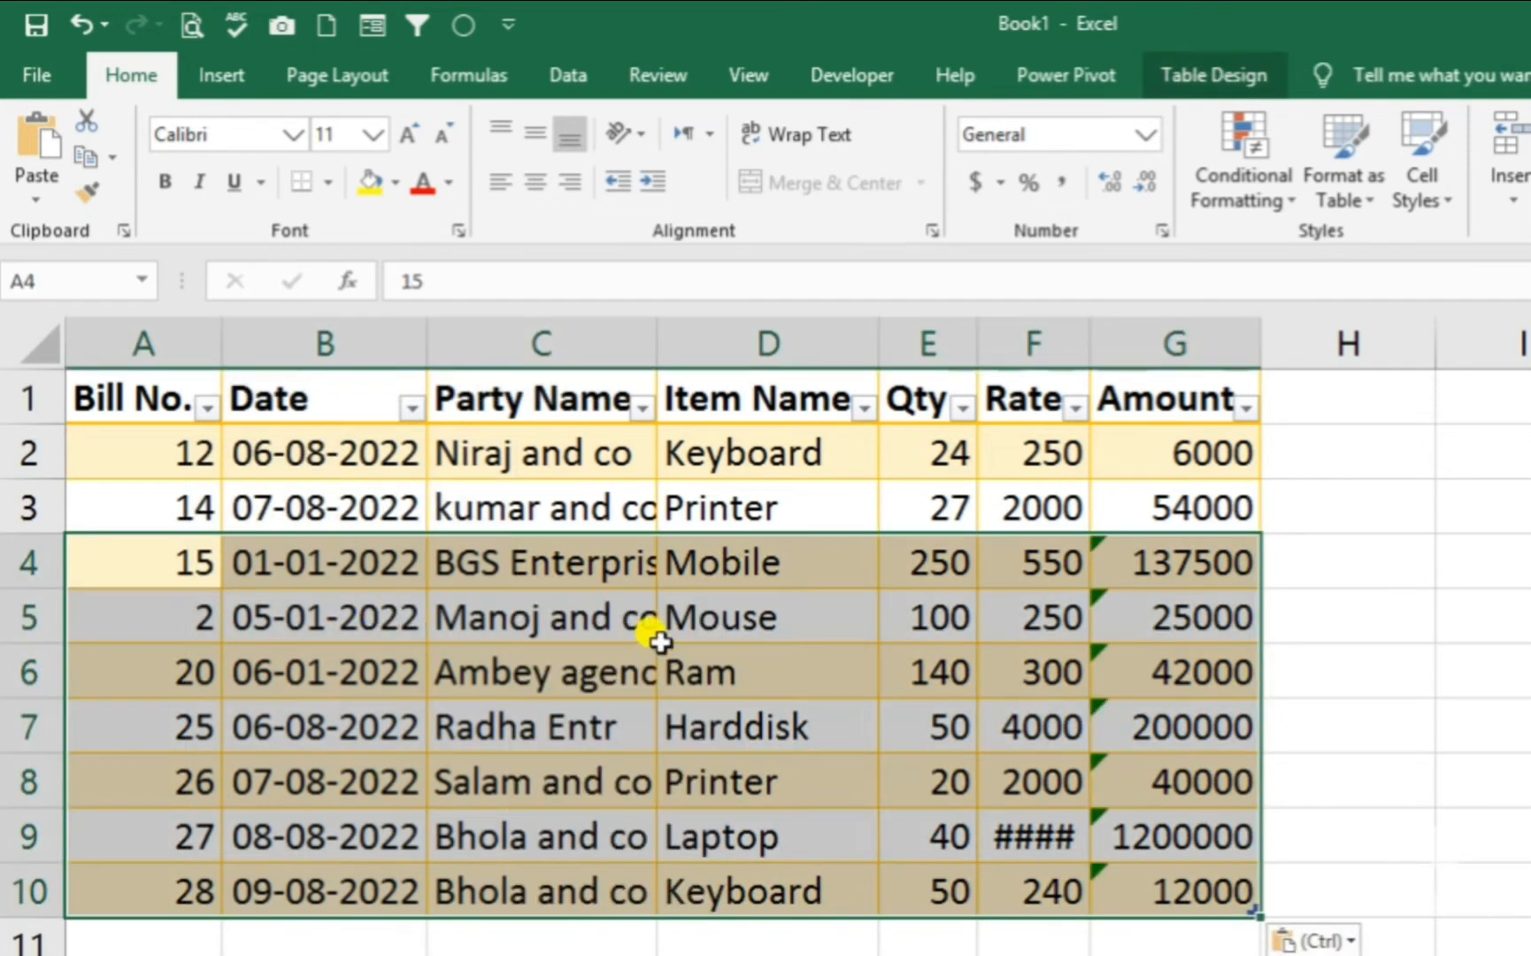
pyautogui.doubleClick(1090, 342)
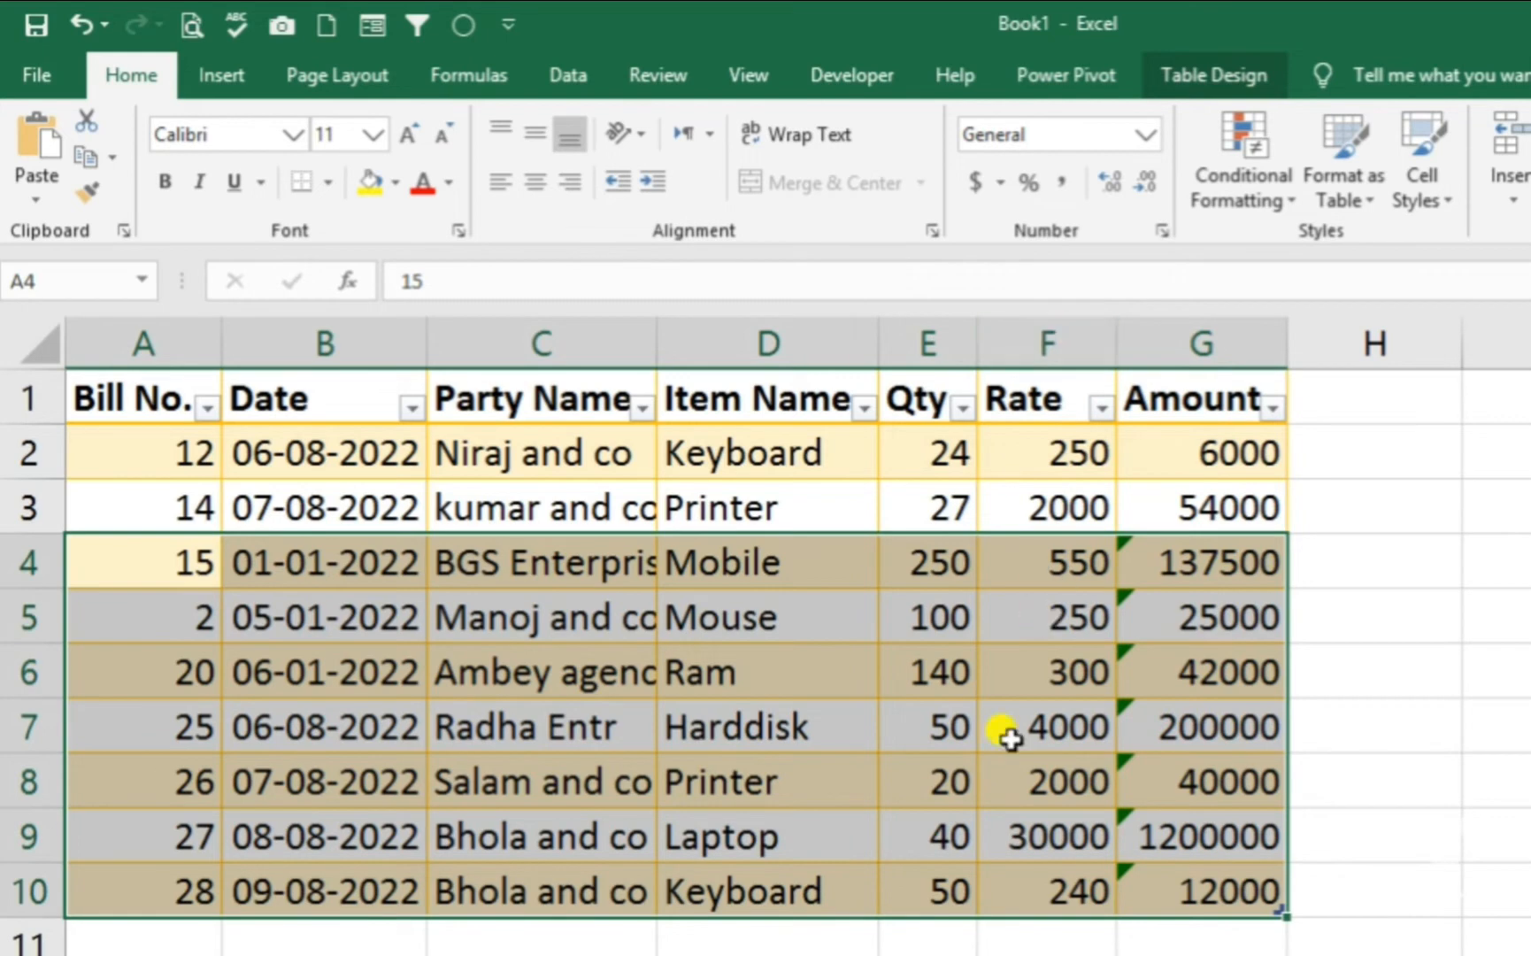
pyautogui.click(966, 739)
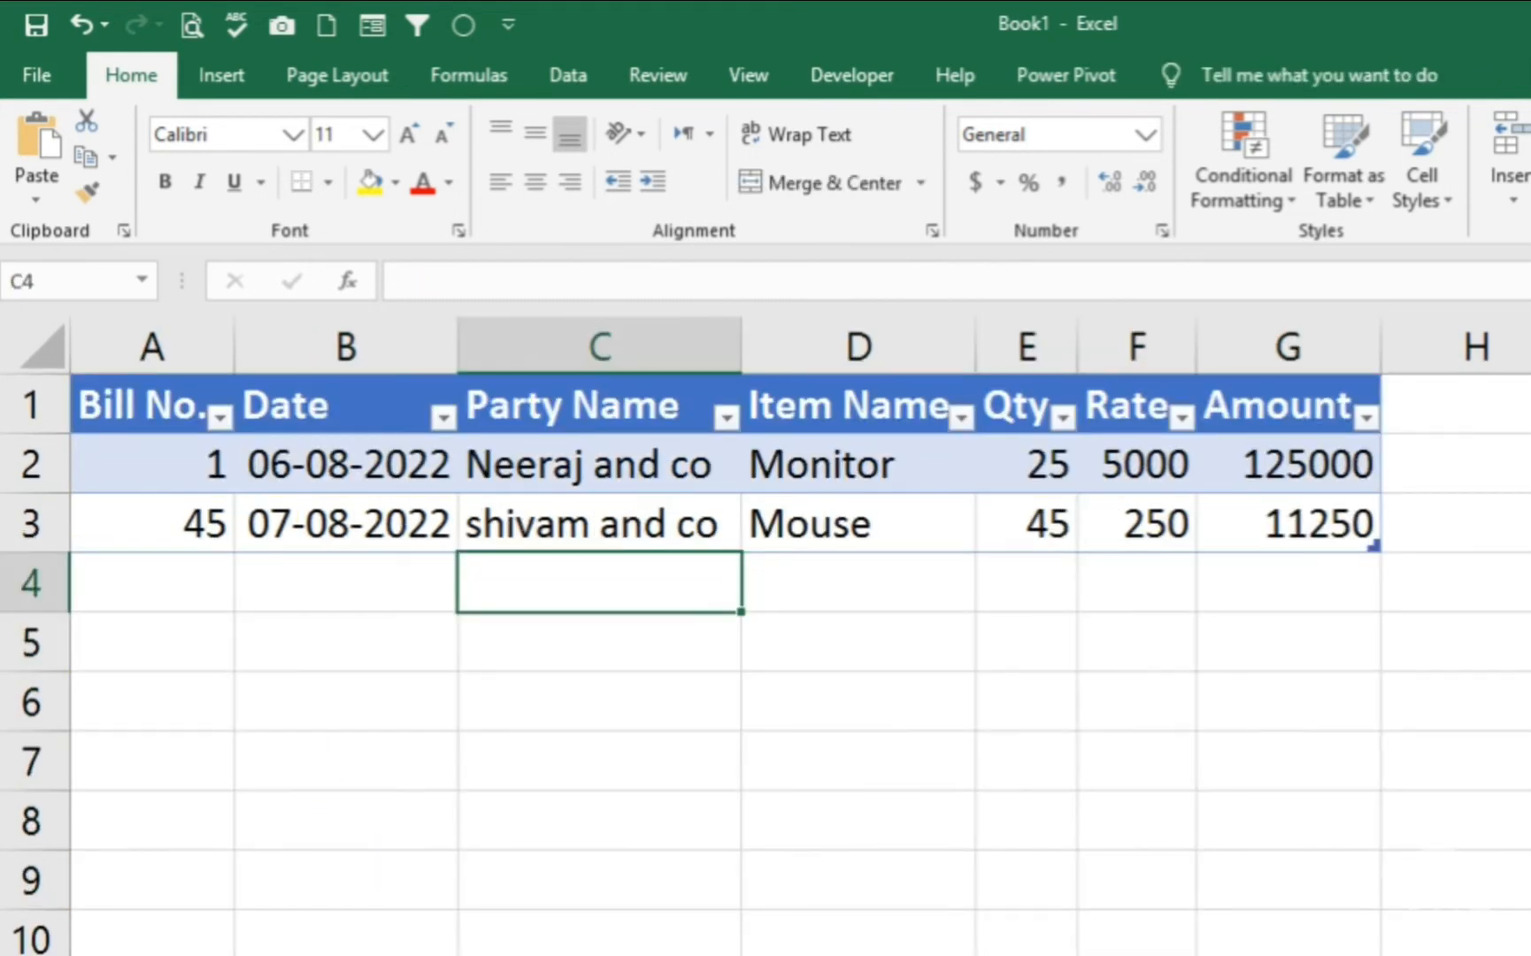
# - Copy bill rows A3:F8 from the Jayash Industries table in purchase and sale intry, and select A4 below the Mouse entry in Book1
pyautogui.moveTo(506, 954)
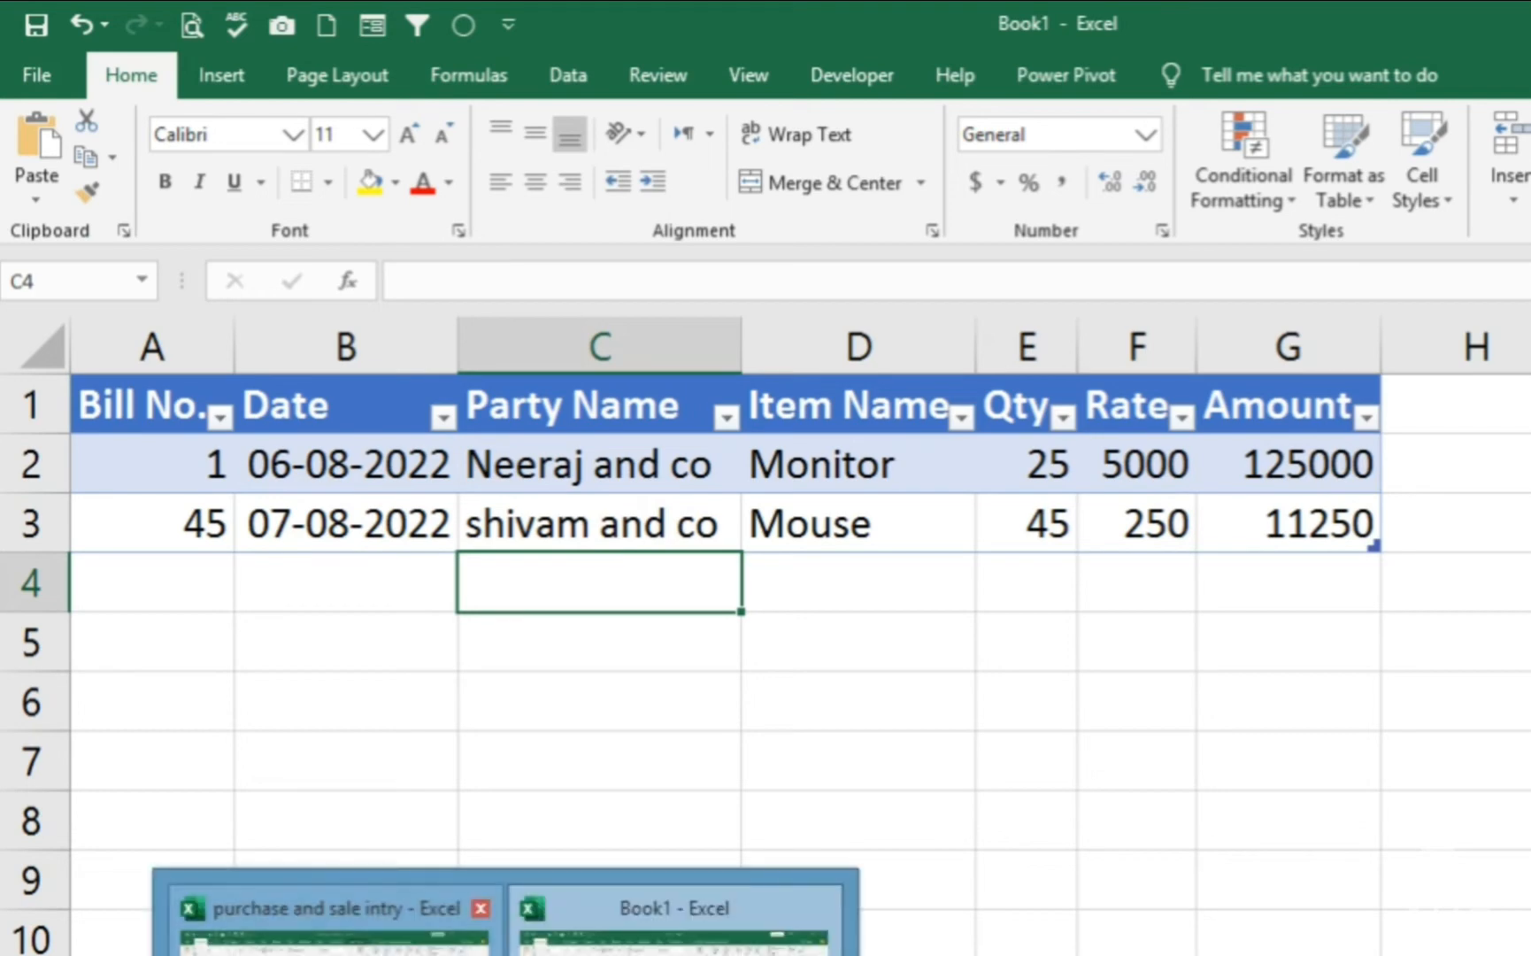
pyautogui.click(336, 944)
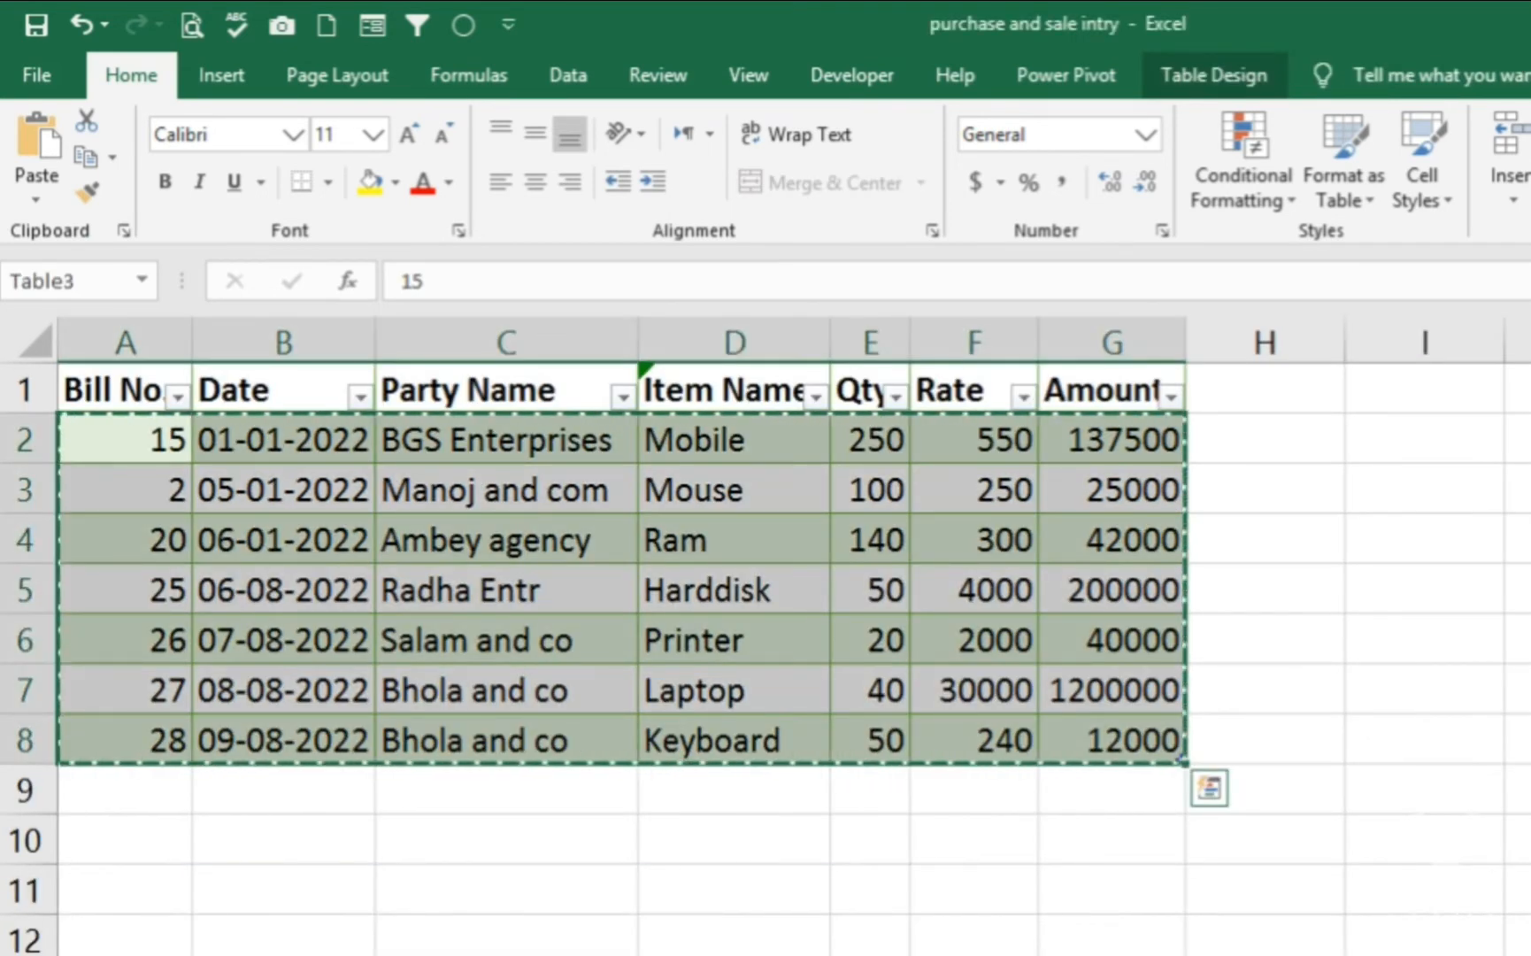
pyautogui.click(323, 954)
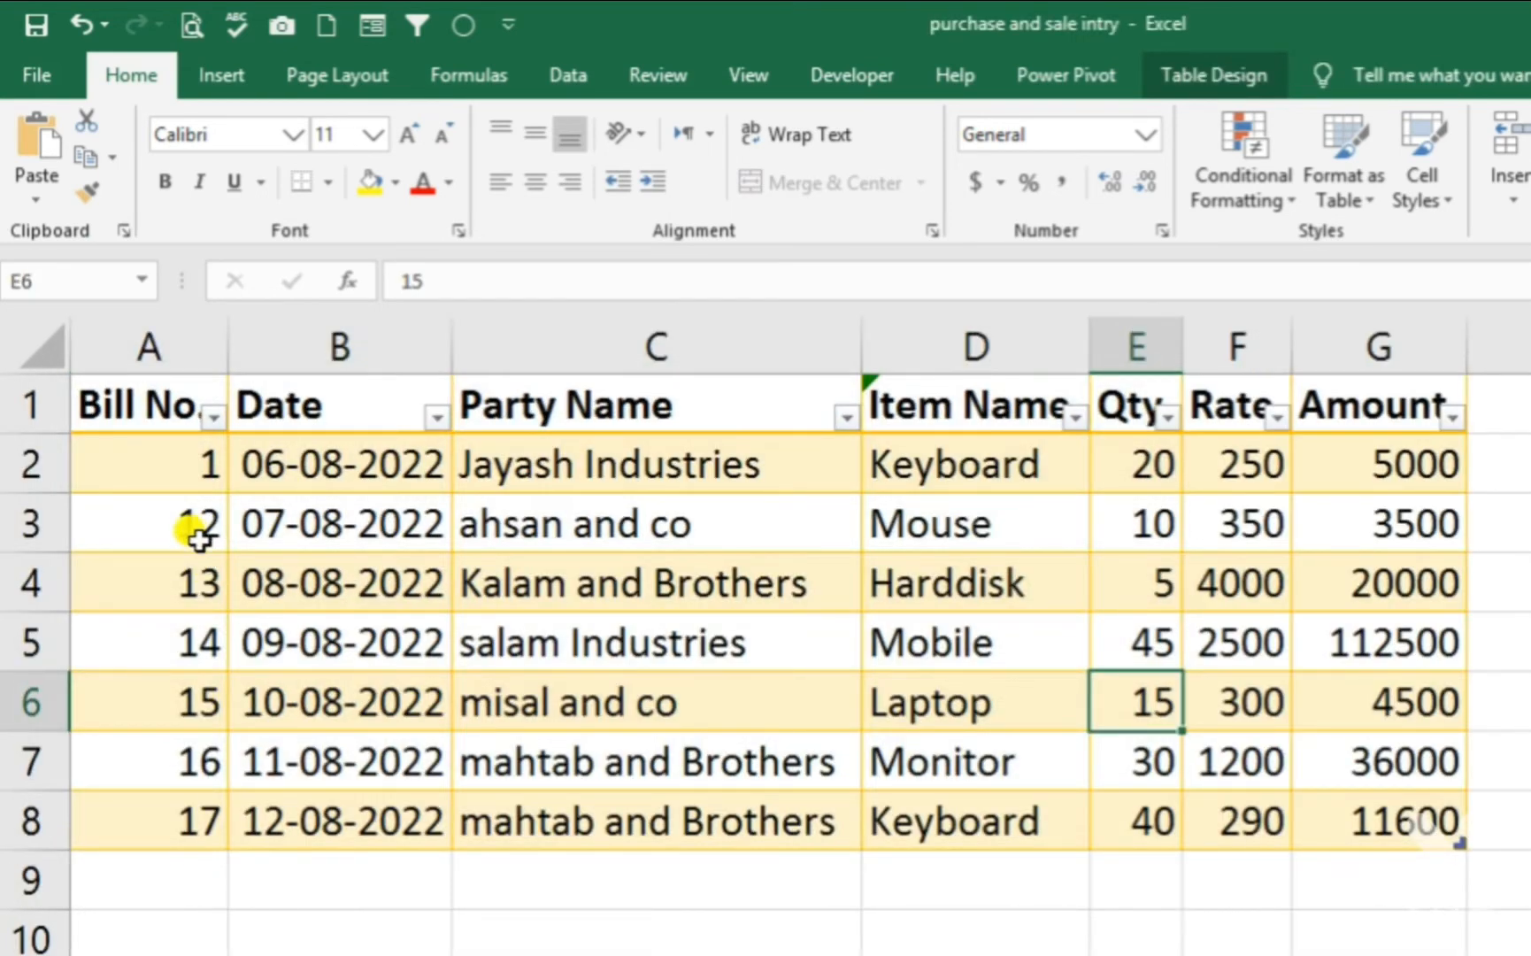
pyautogui.moveTo(196, 536); pyautogui.dragTo(1201, 820)
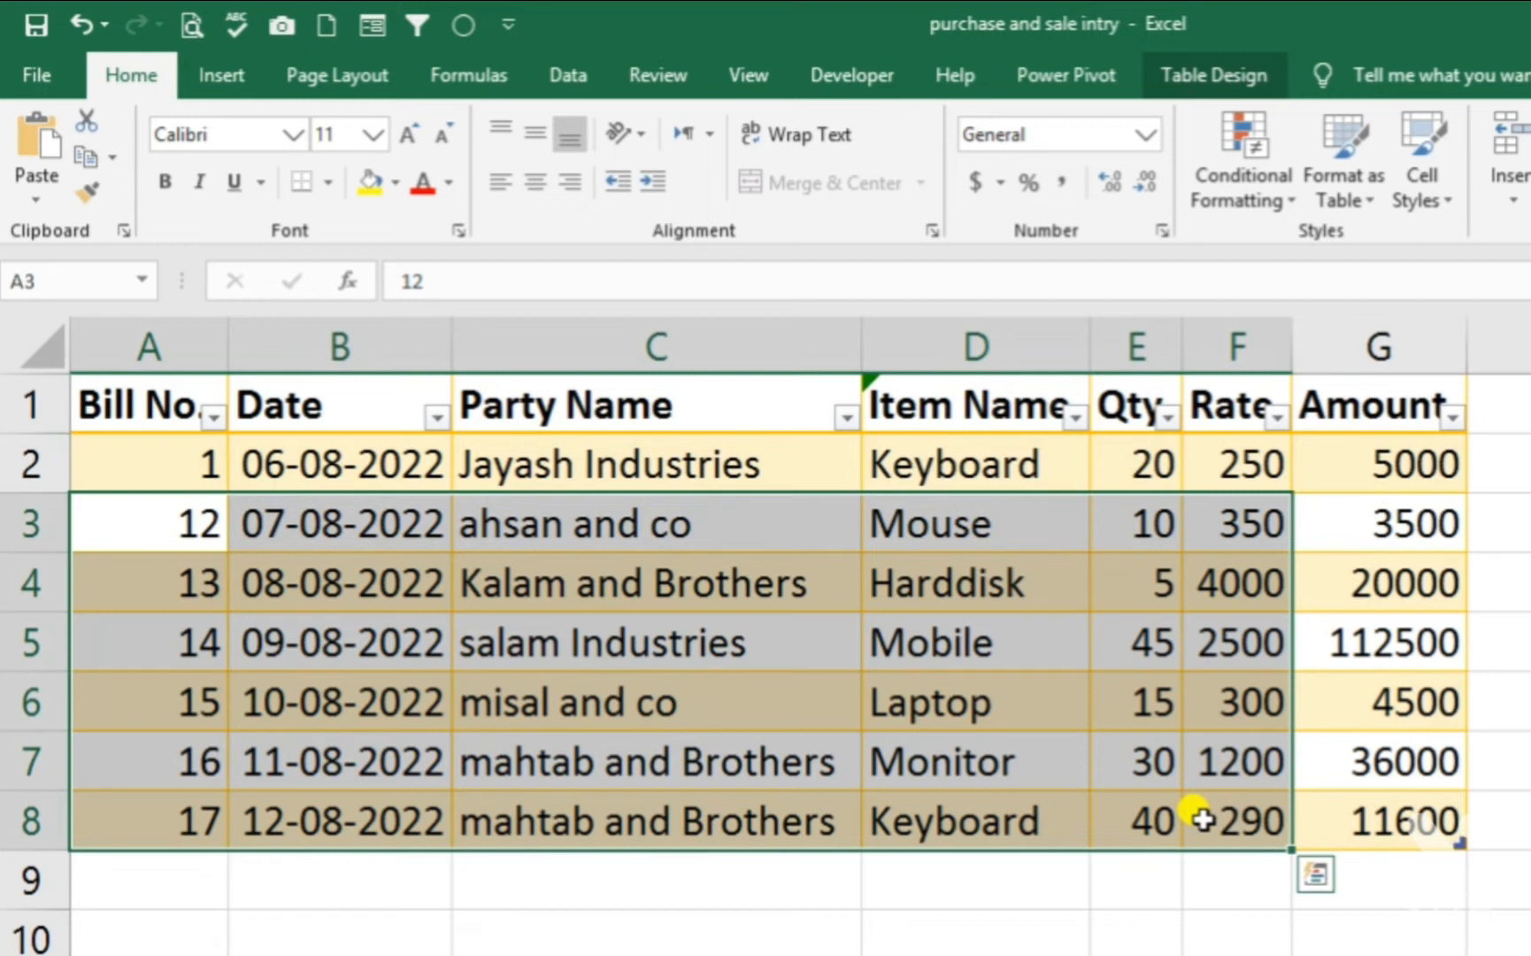
pyautogui.hotkey('ctrl', 'c')
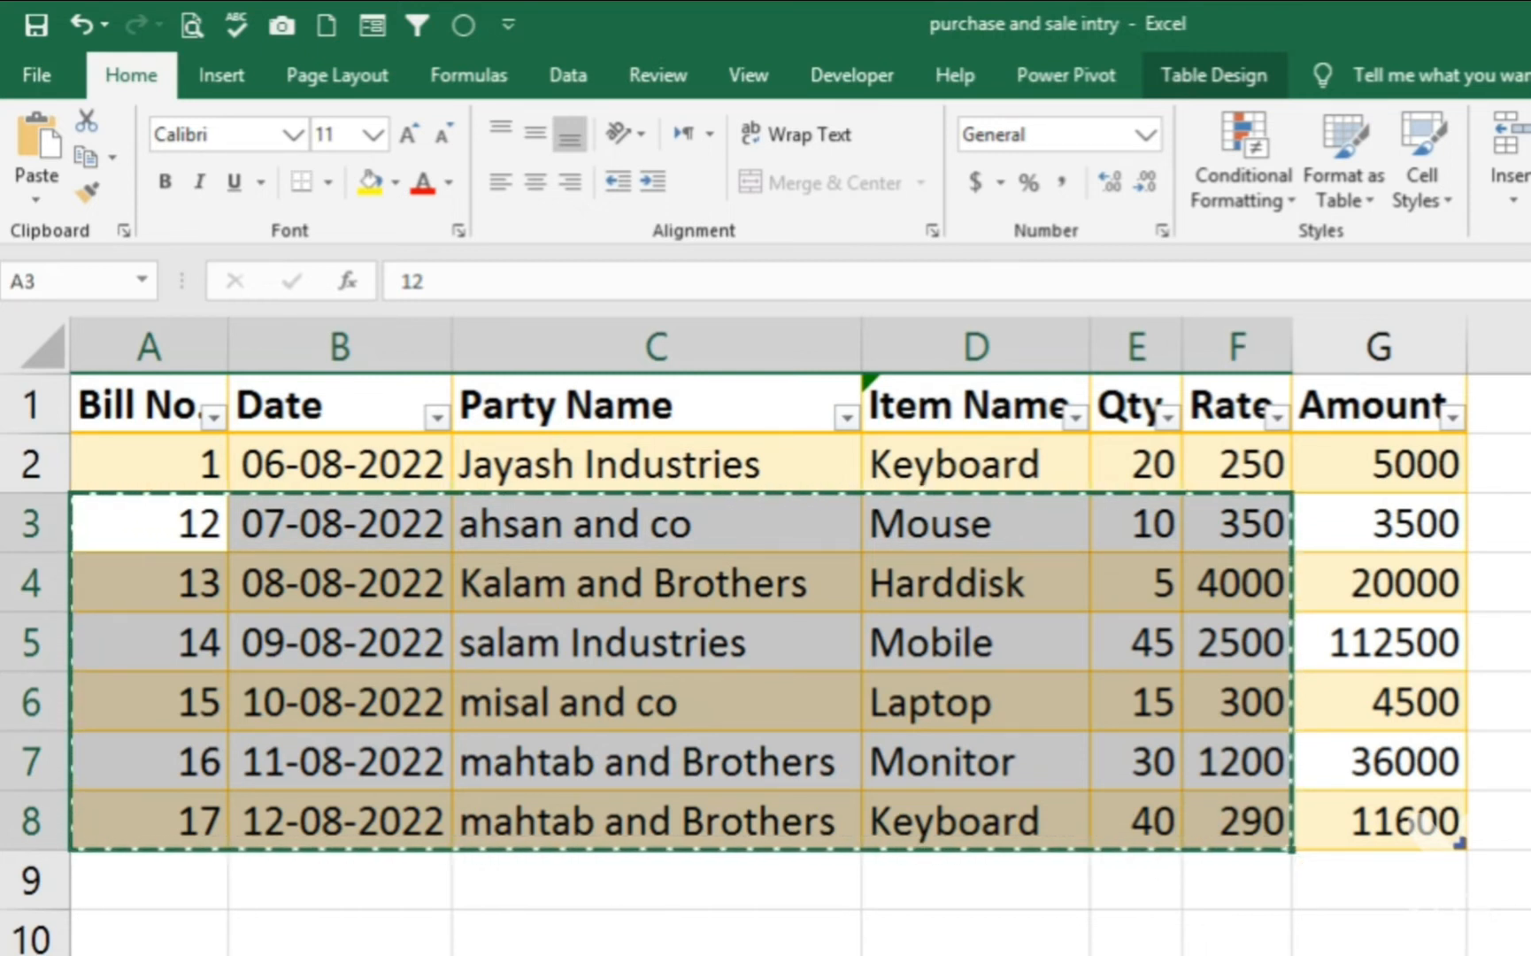
pyautogui.moveTo(506, 955)
pyautogui.click(620, 925)
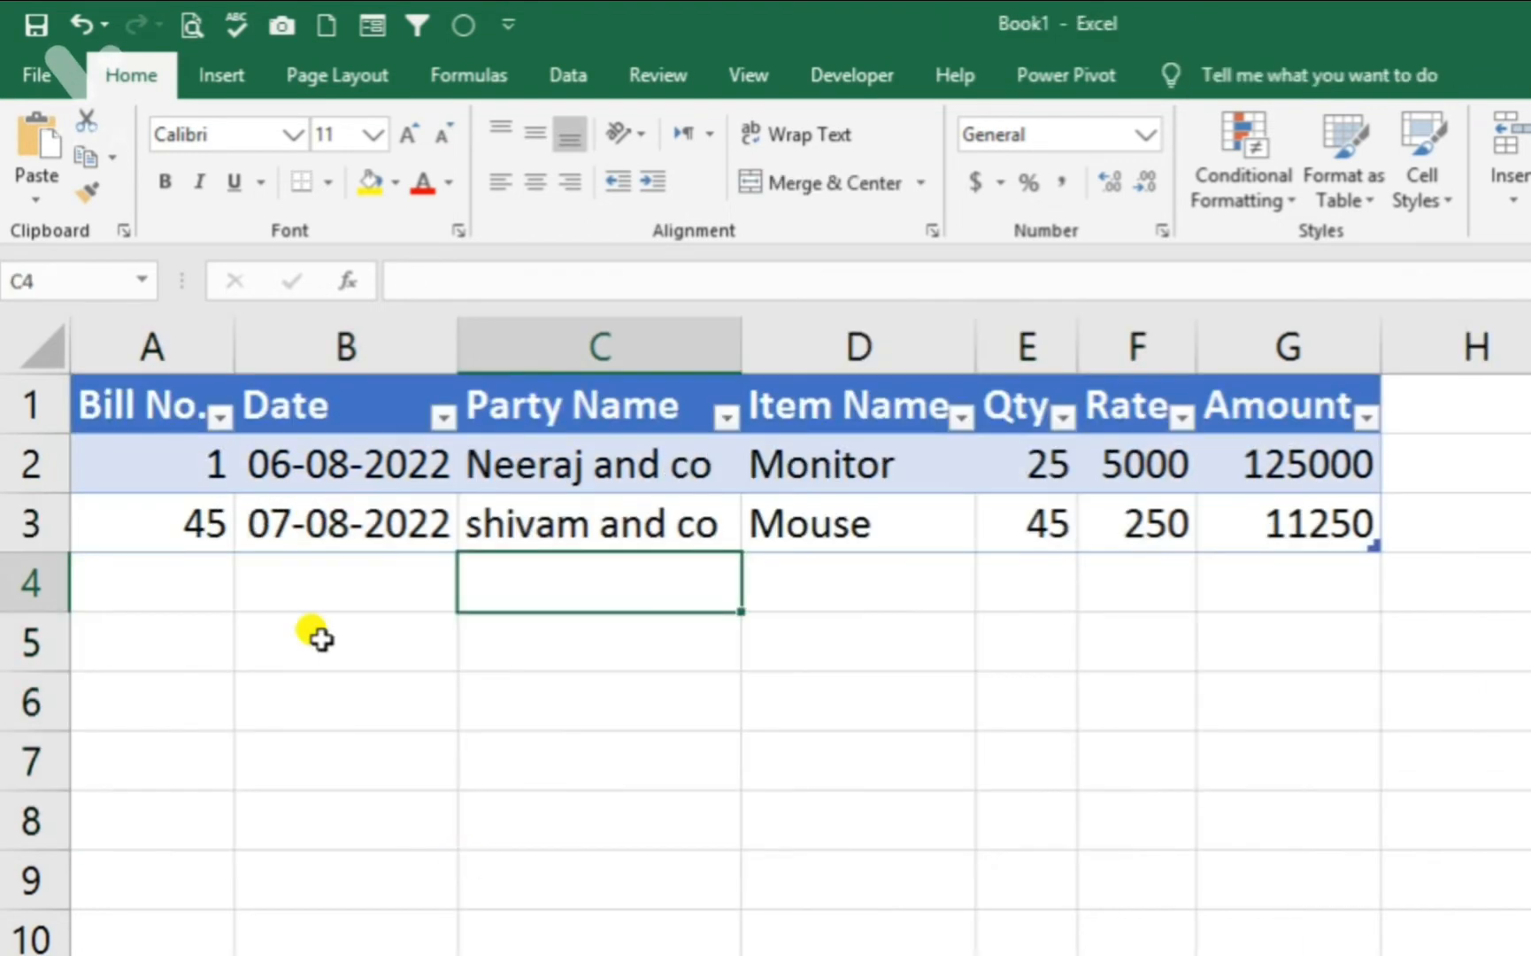
pyautogui.click(202, 590)
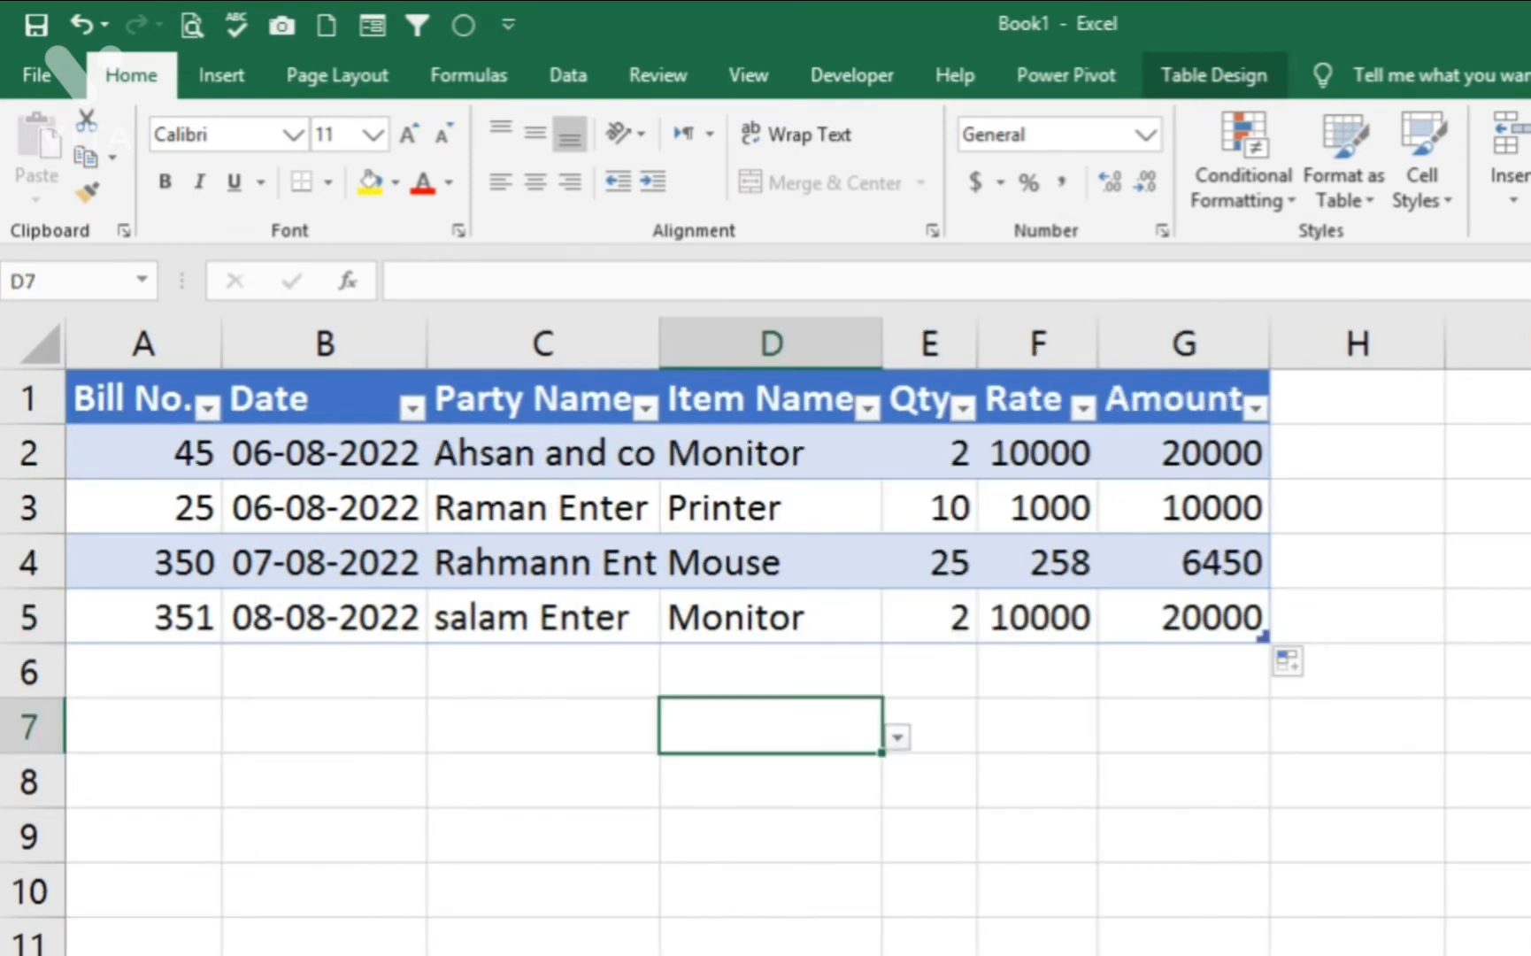
pyautogui.click(608, 708)
pyautogui.click(737, 562)
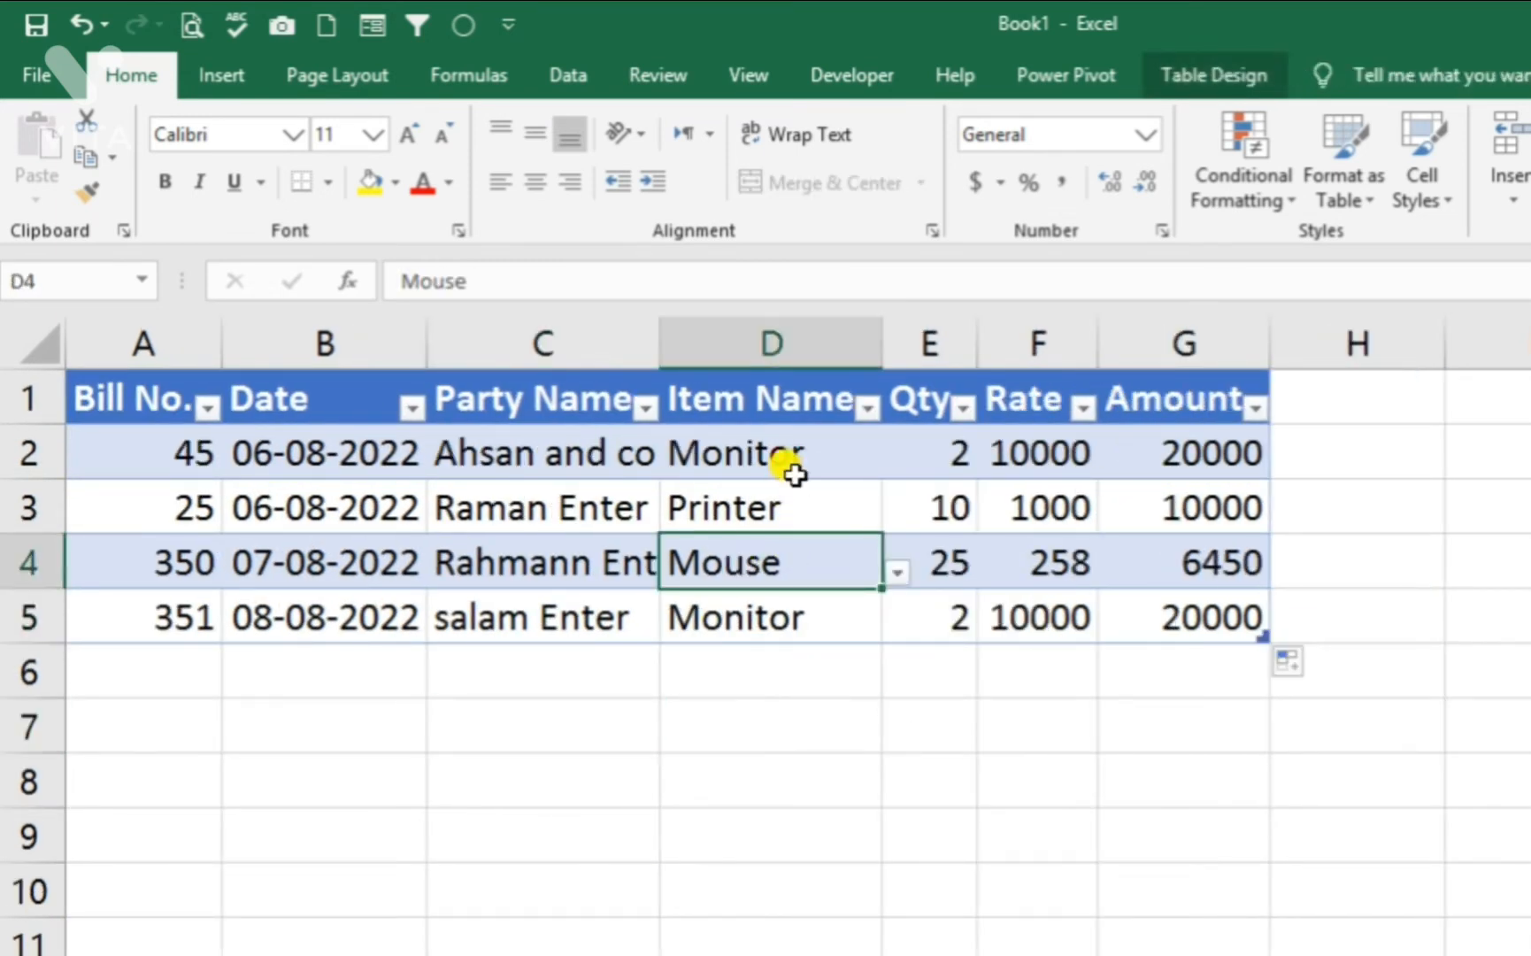
pyautogui.click(793, 472)
pyautogui.click(447, 505)
pyautogui.click(254, 501)
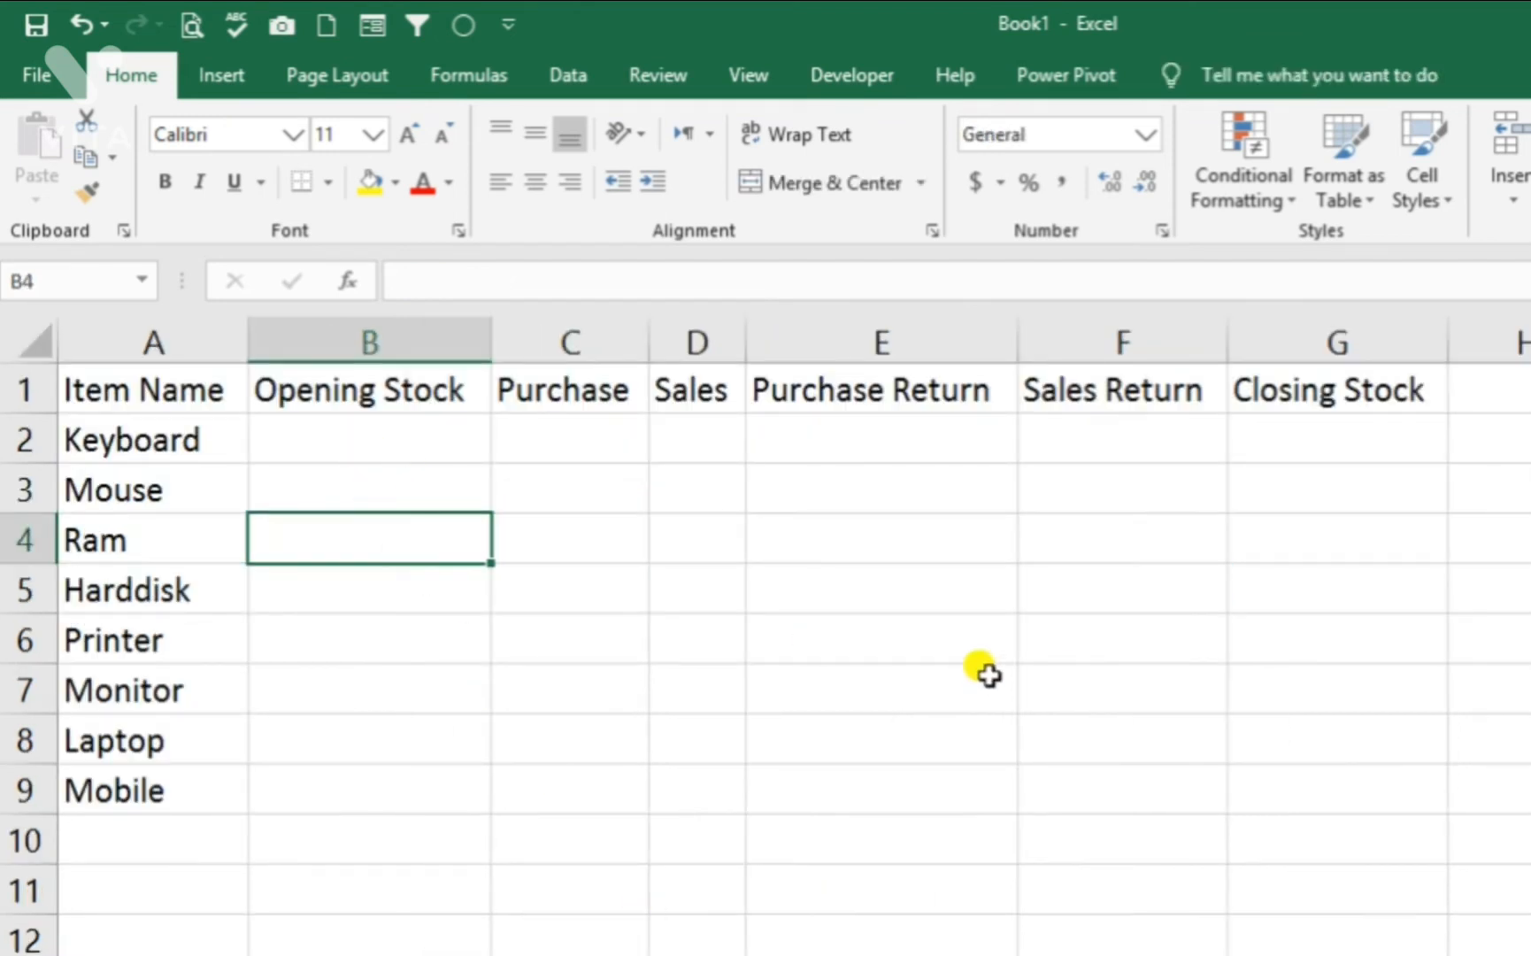
# - Convert the stock range A1:G9 in Book1, from Item Name to Closing Stock, into a table with headers
pyautogui.click(547, 431)
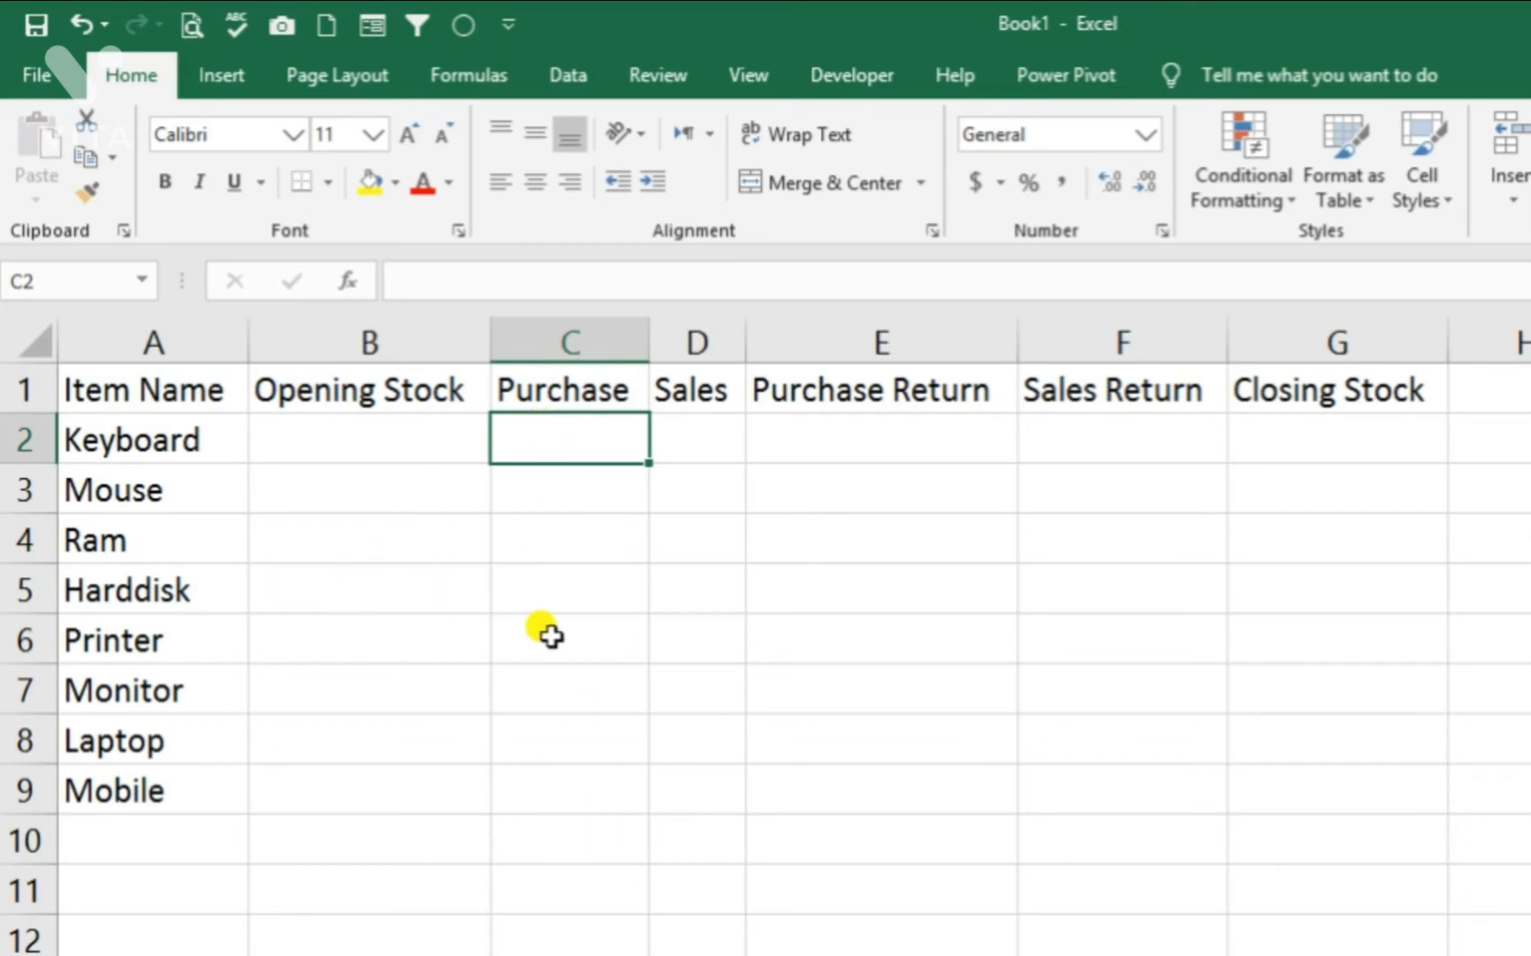
pyautogui.hotkey('ctrl', 't')
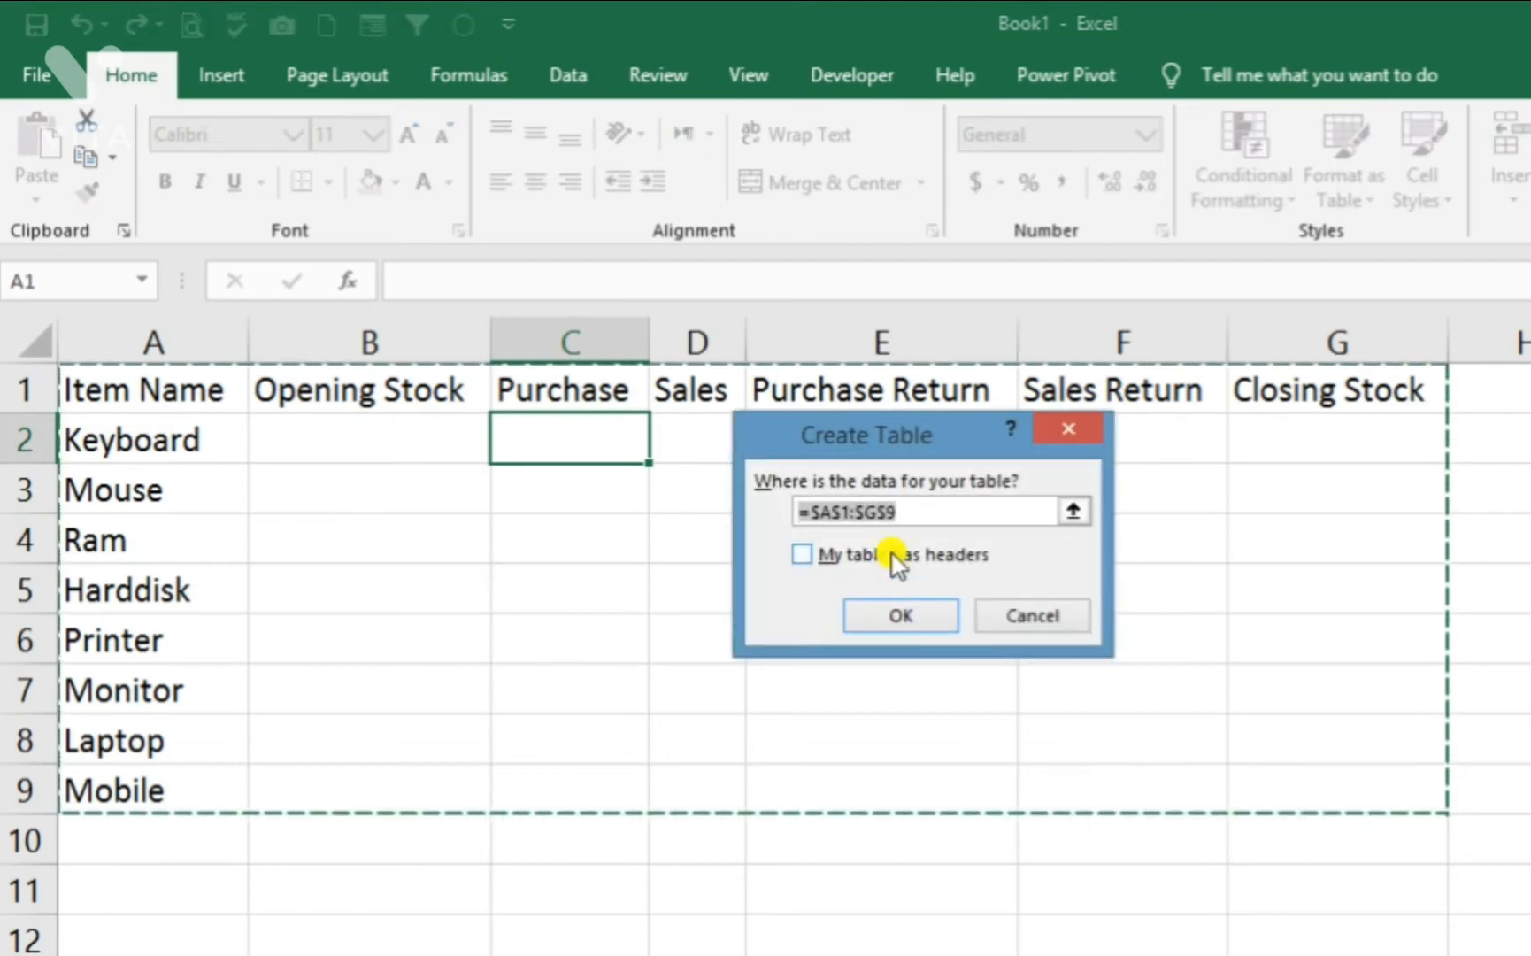
pyautogui.click(800, 555)
pyautogui.click(883, 611)
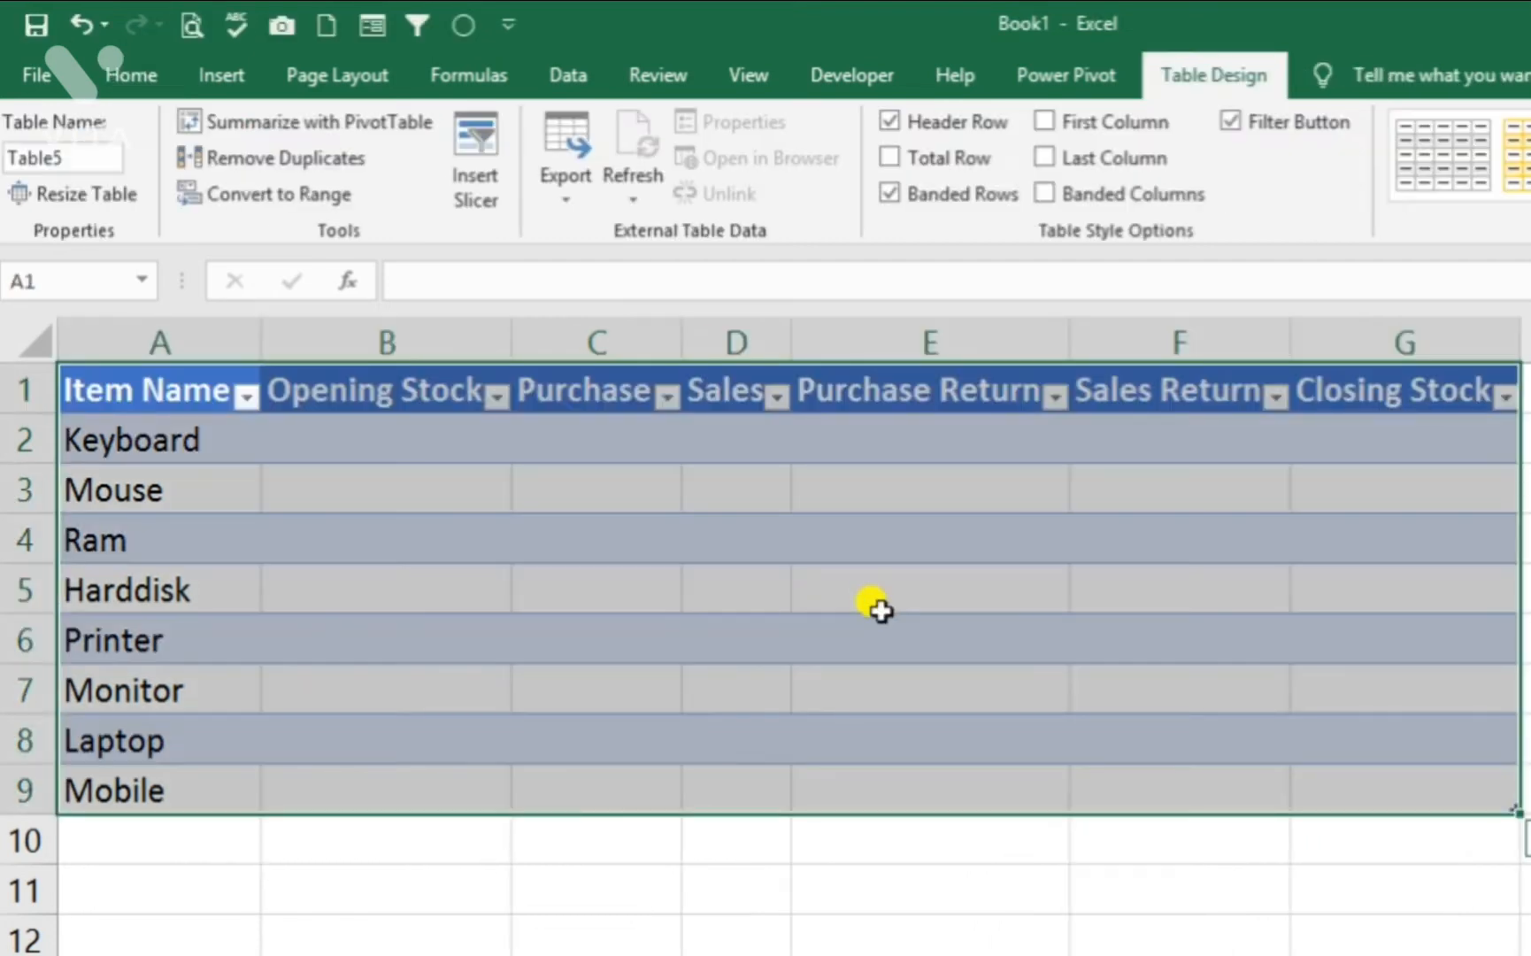
pyautogui.click(653, 592)
# - Enter the opening stock as 500 for Keyboard, 600 for Mouse, 300 for Ram and 570 for Harddisk
pyautogui.click(401, 444)
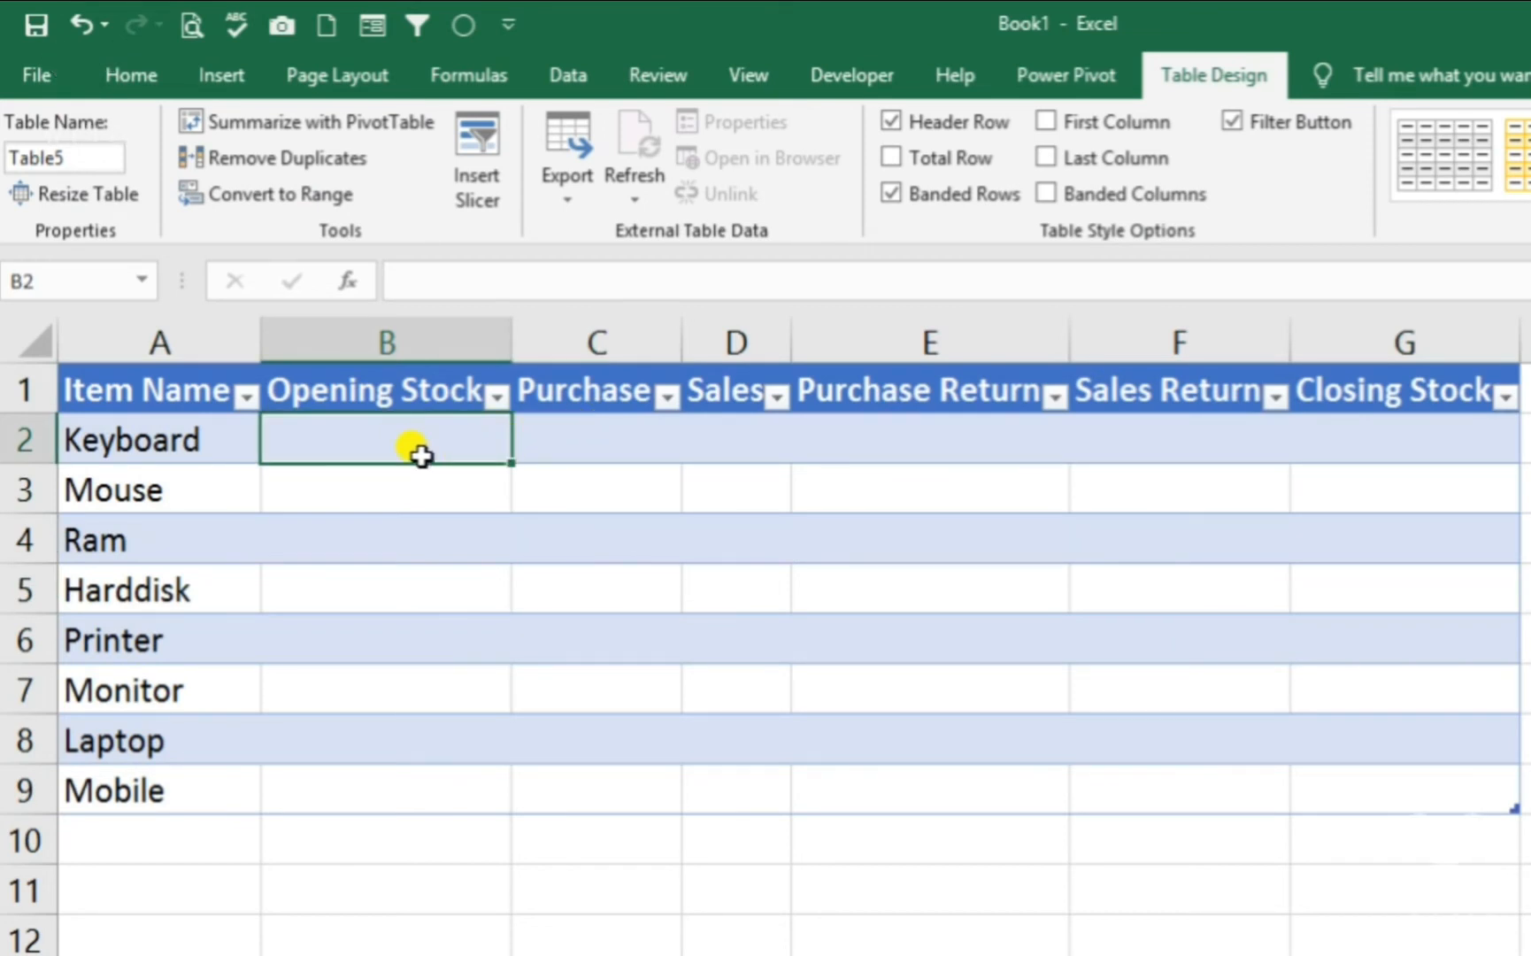
pyautogui.write('500')
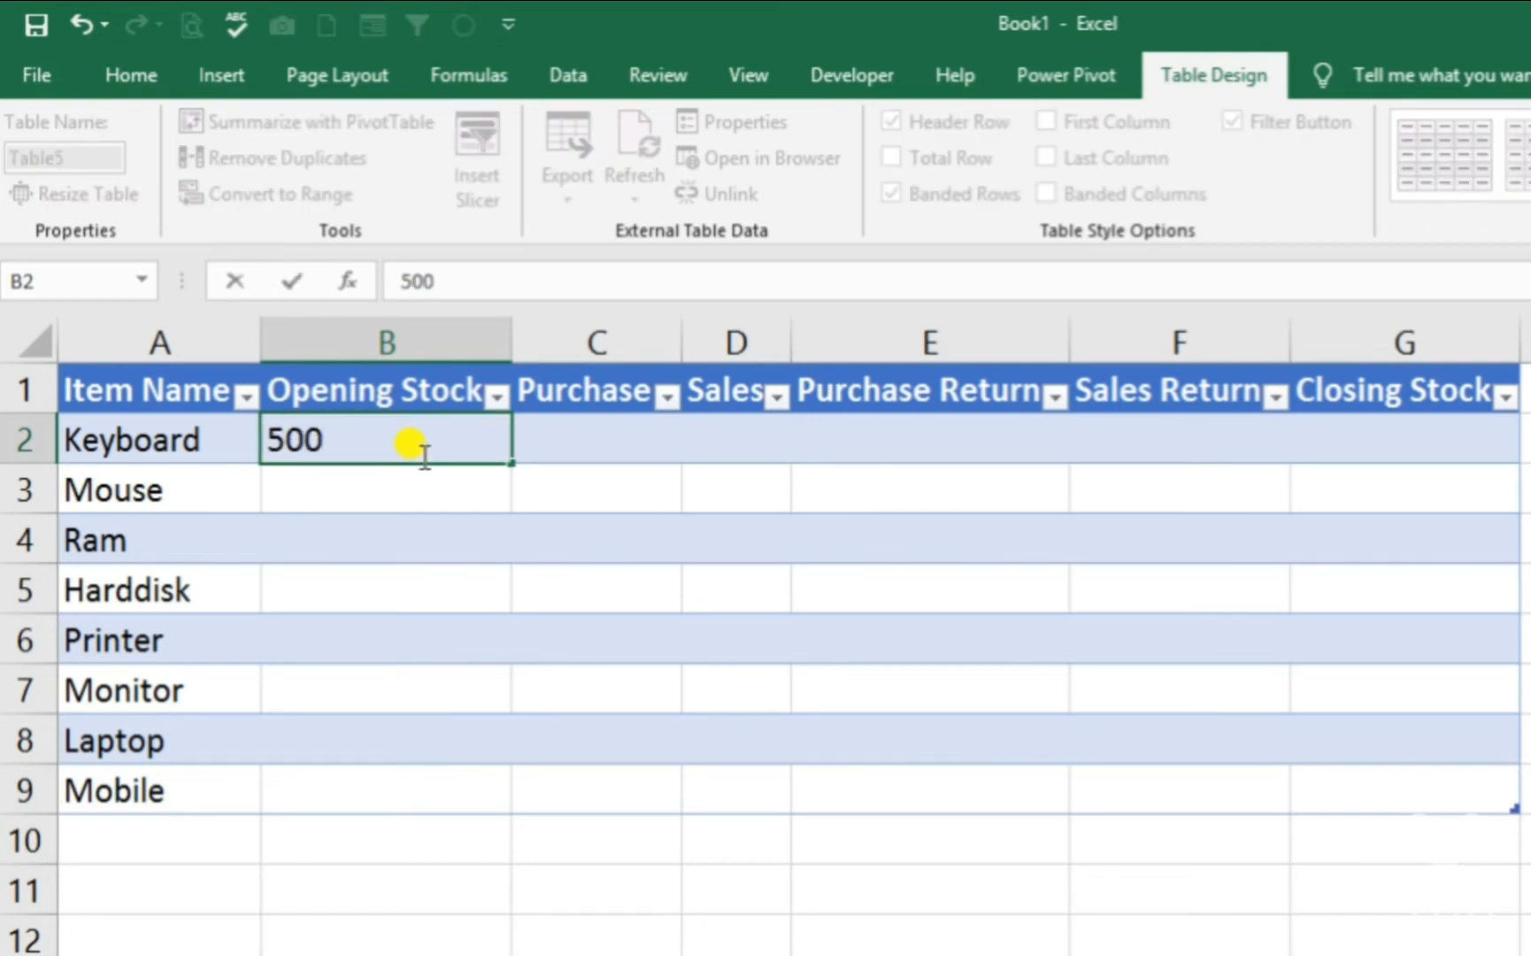
pyautogui.press('Return')
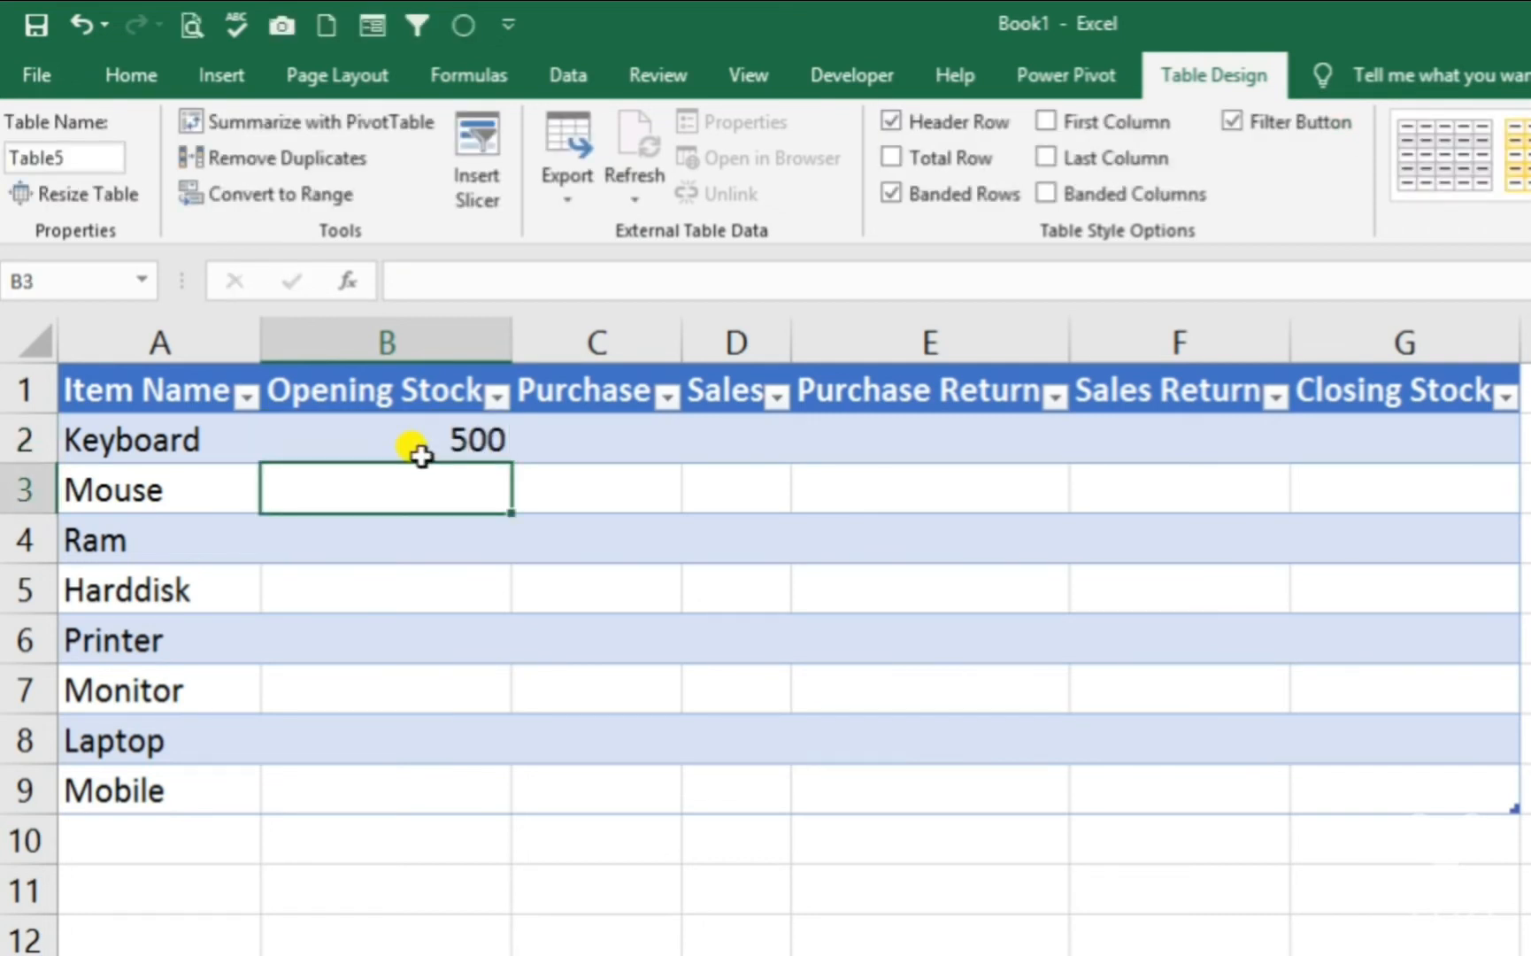
pyautogui.write('600')
pyautogui.press('Return')
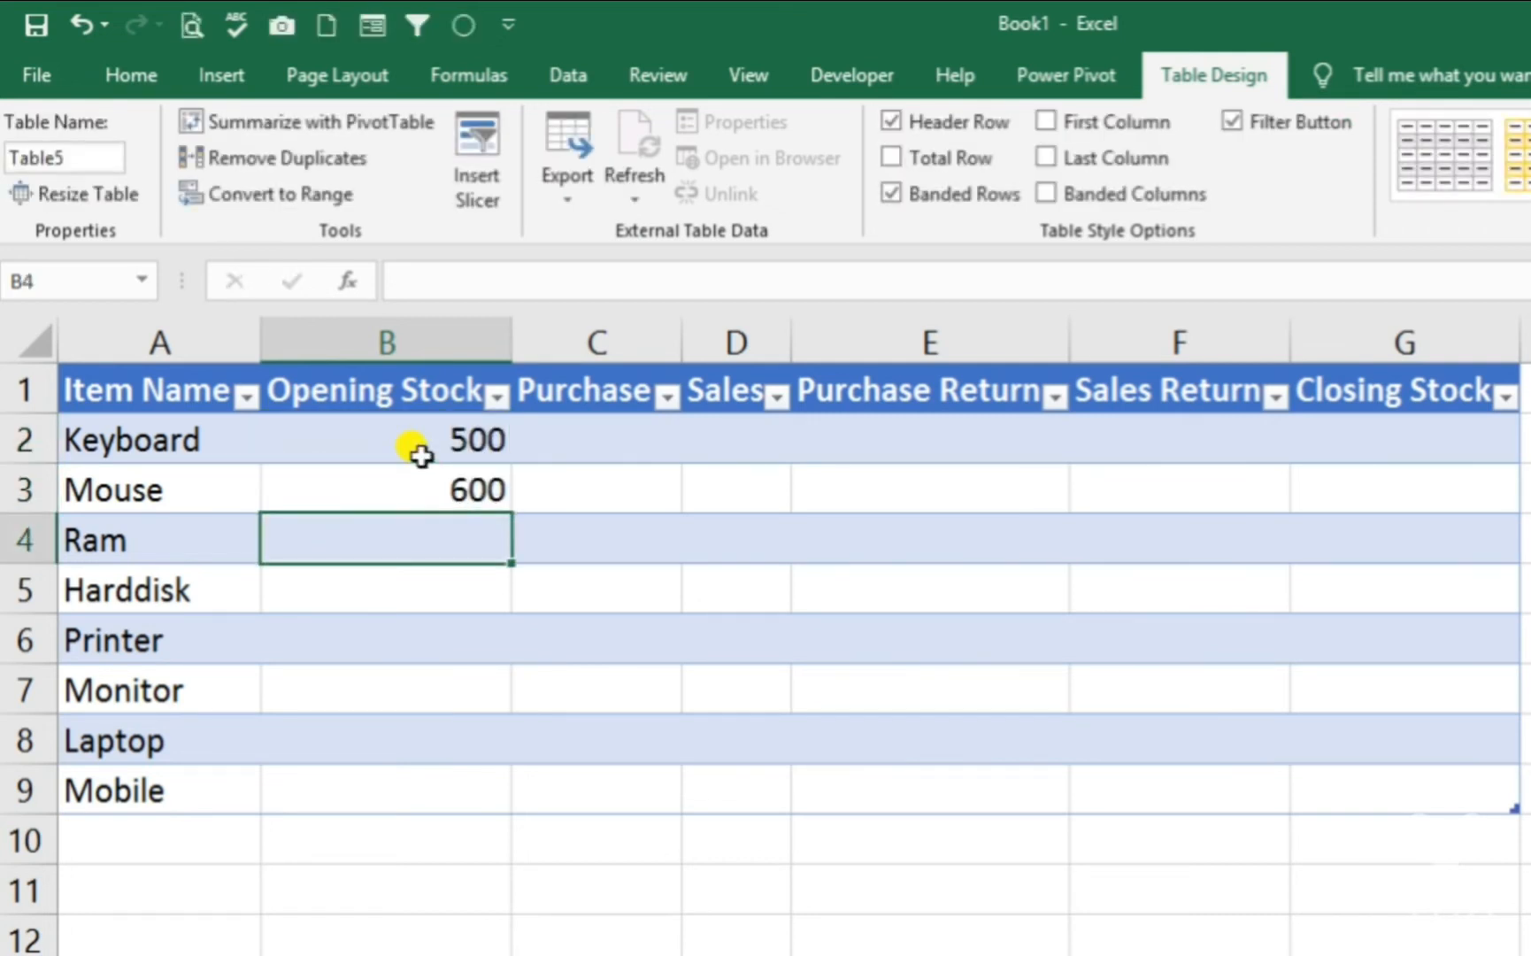
pyautogui.write('300')
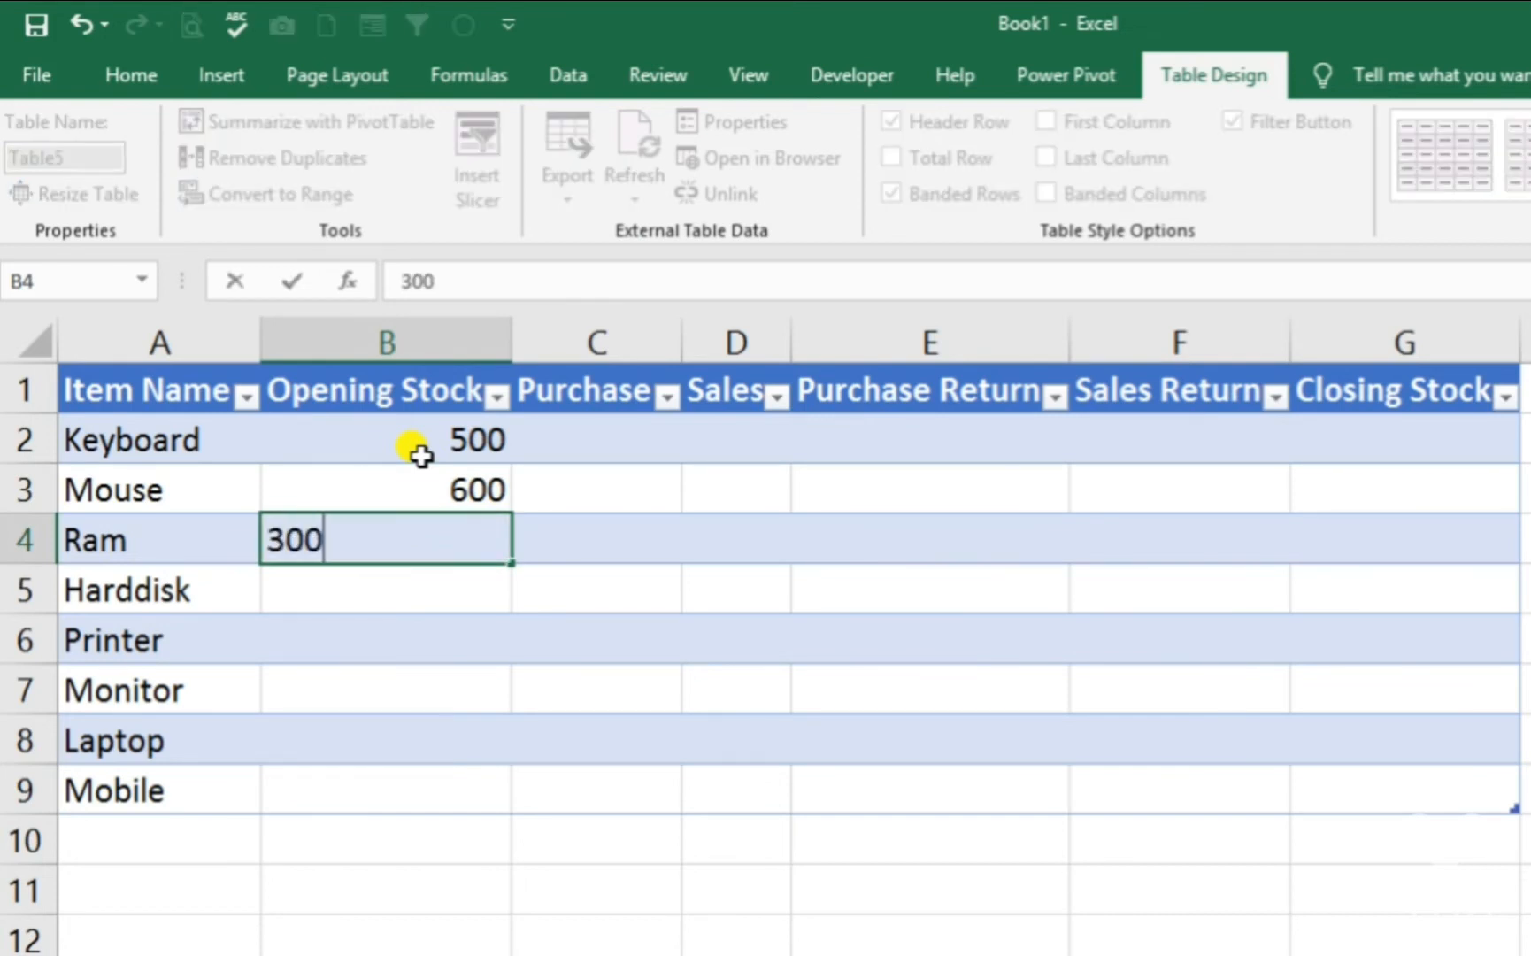
pyautogui.press('Return')
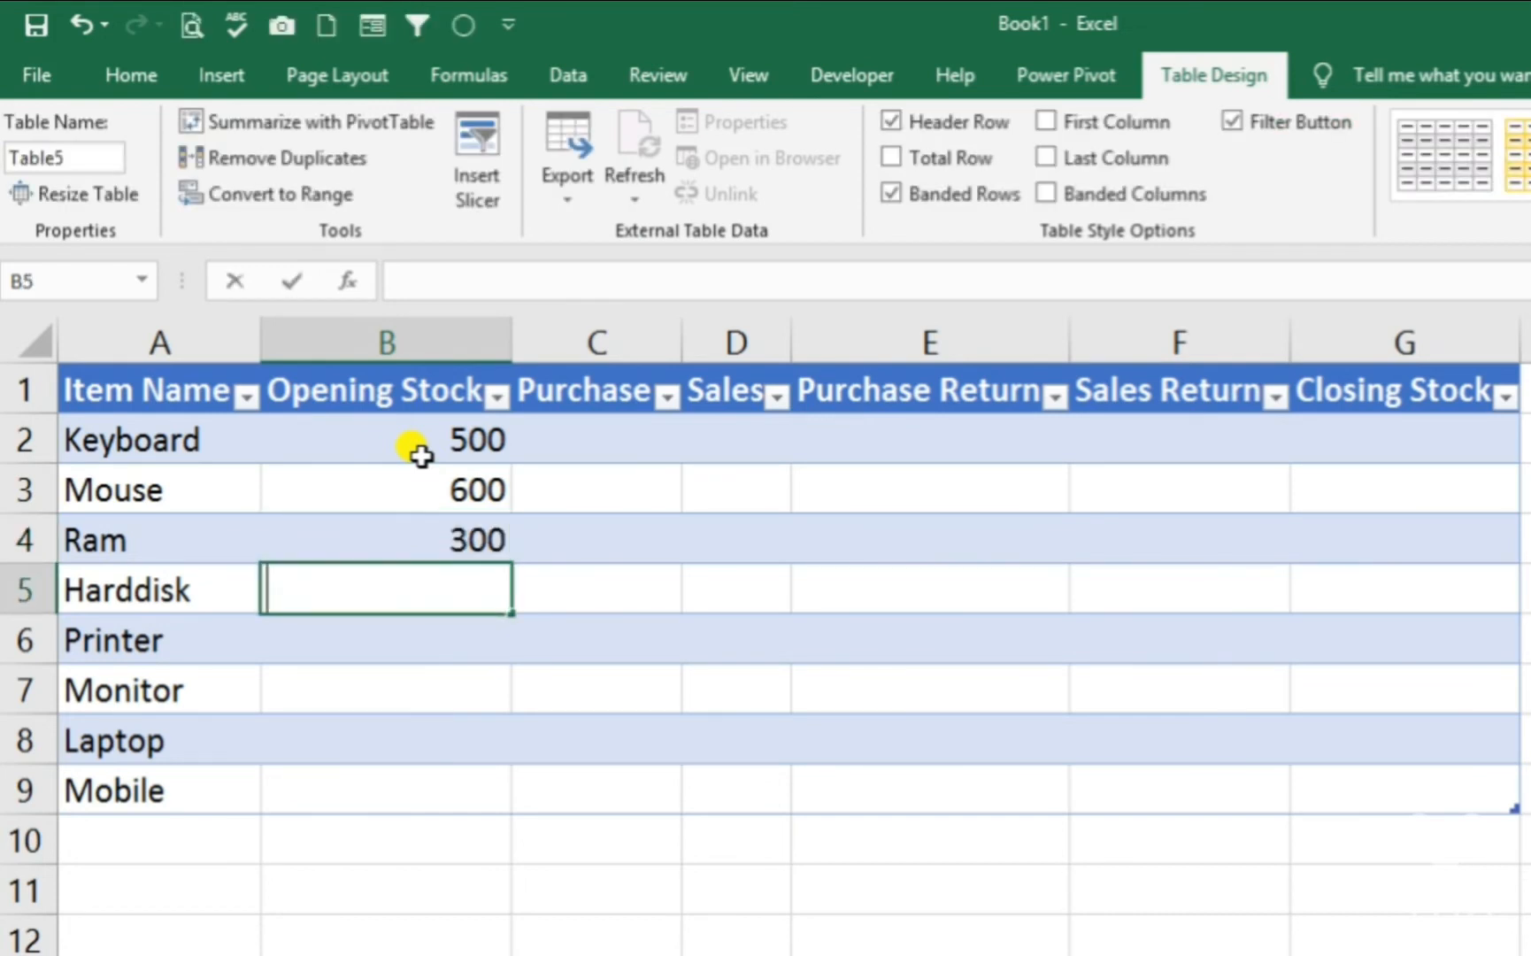
pyautogui.write('570')
pyautogui.press('Return')
# - Enter the opening stock as 480 for Printer, 540 for Monitor and 650 for Laptop
pyautogui.write('4')
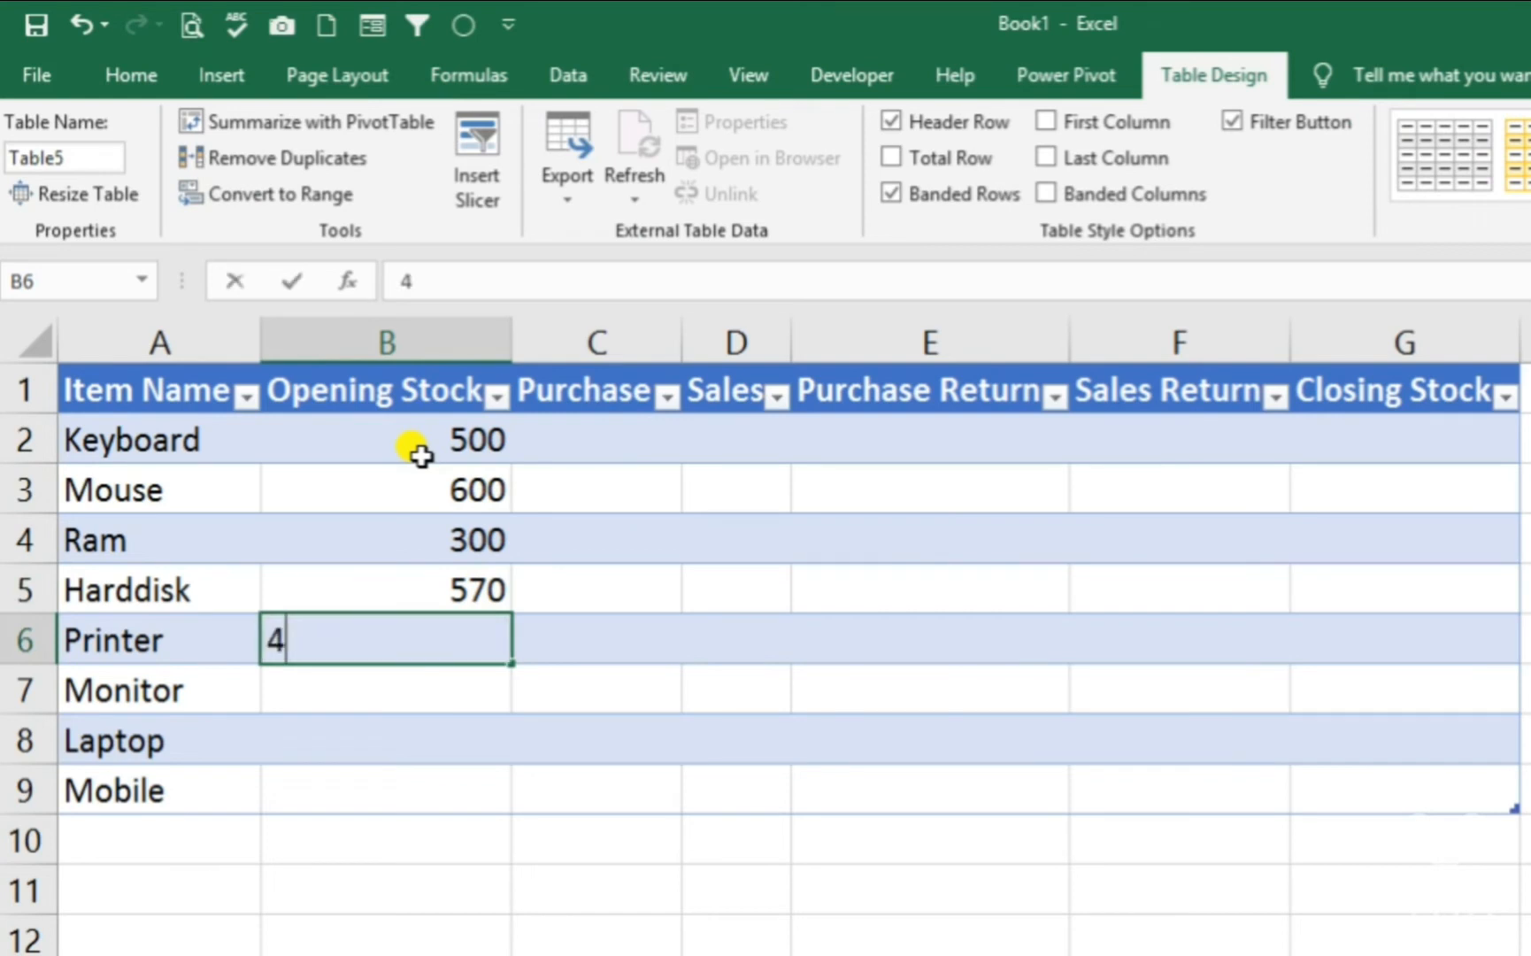
pyautogui.write('80')
pyautogui.press('Return')
pyautogui.write('540')
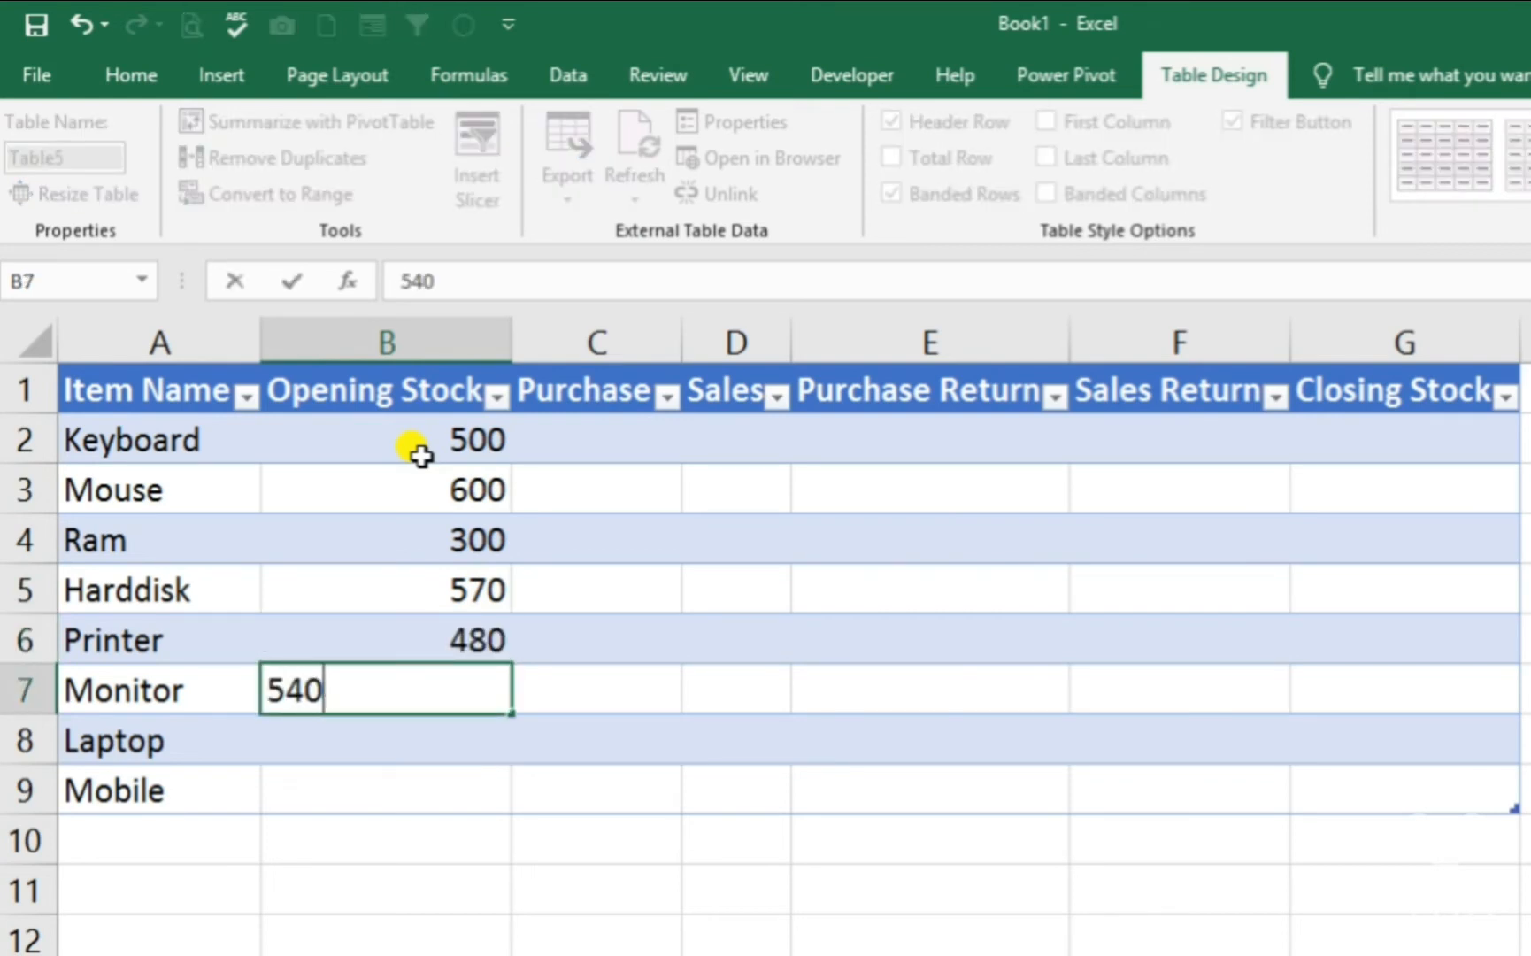
pyautogui.press('Return')
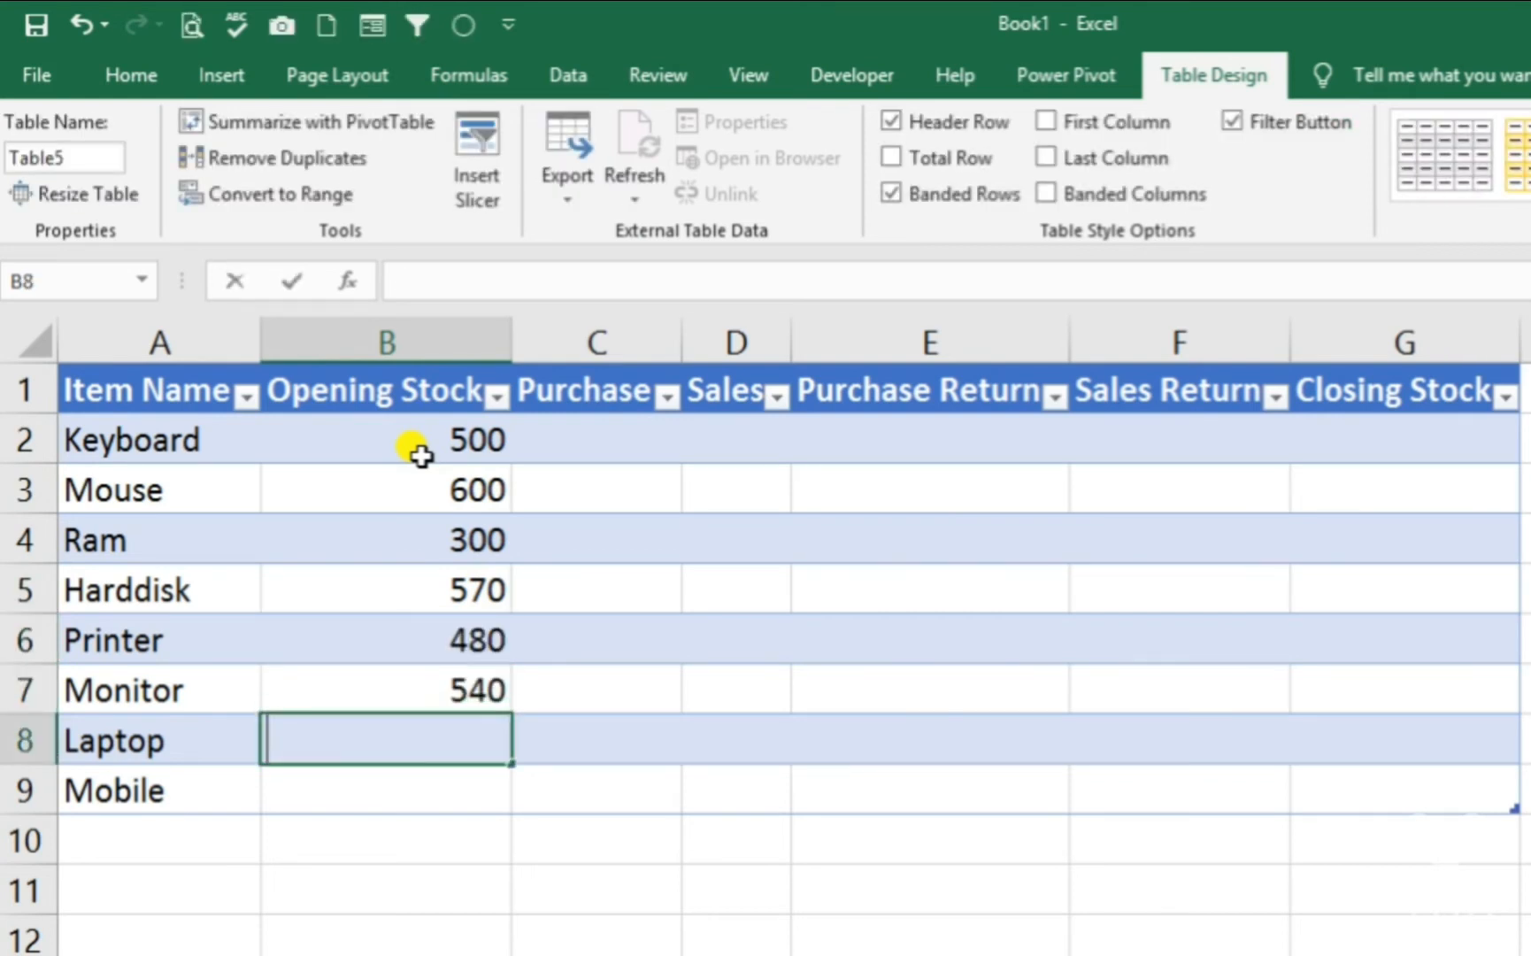
pyautogui.write('650')
pyautogui.press('Return')
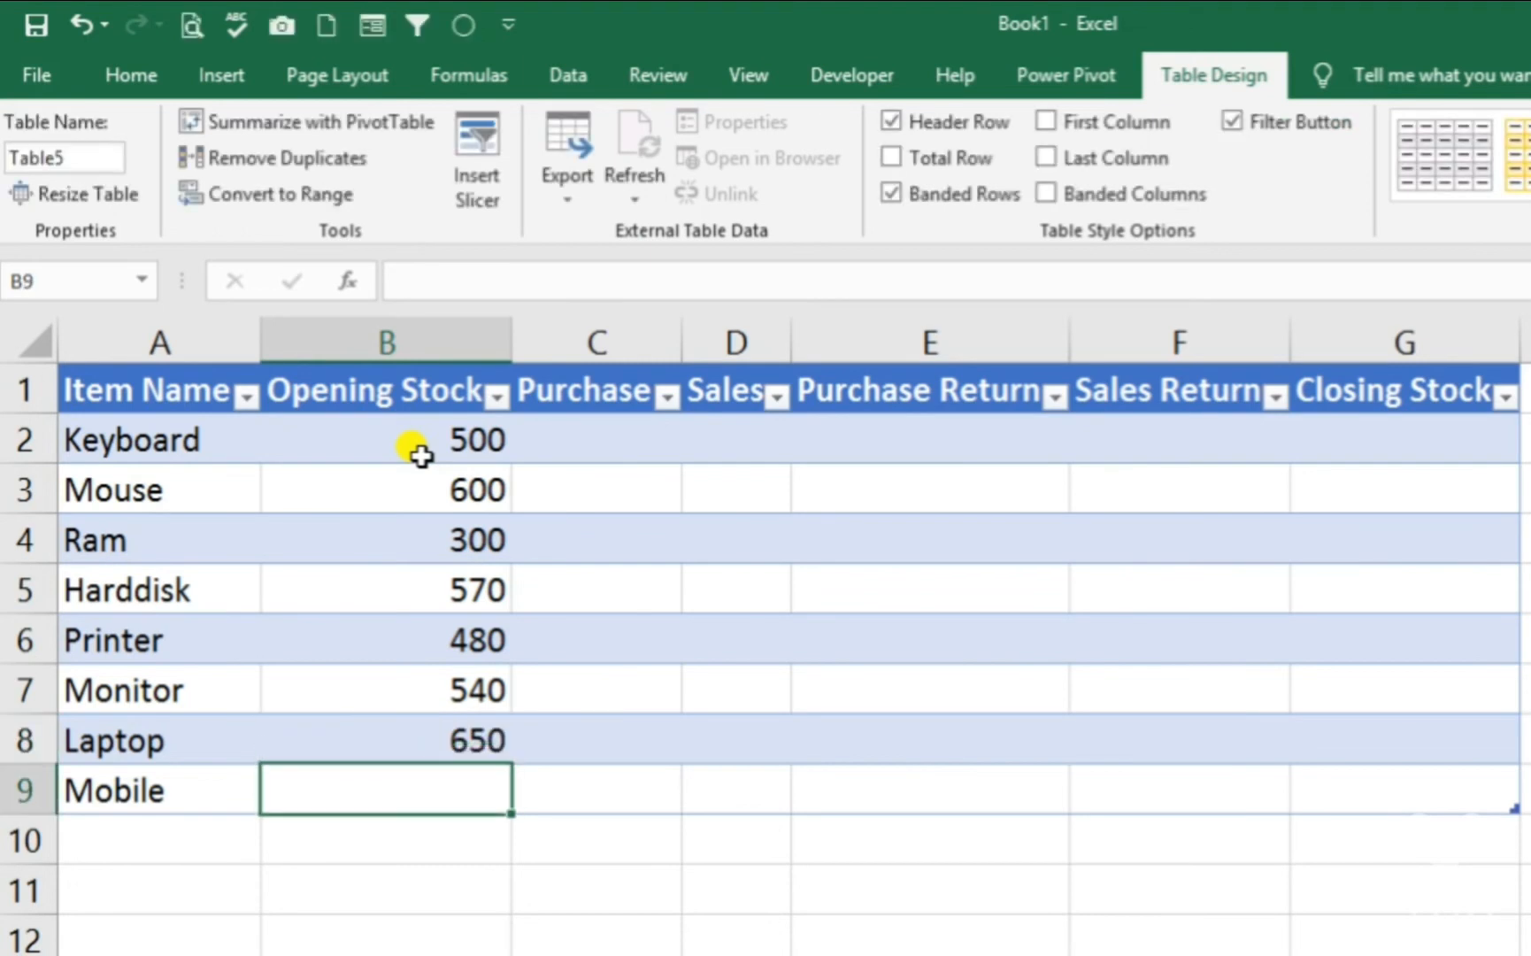
# - Enter the opening stock as 850 for Mobile
pyautogui.write('85')
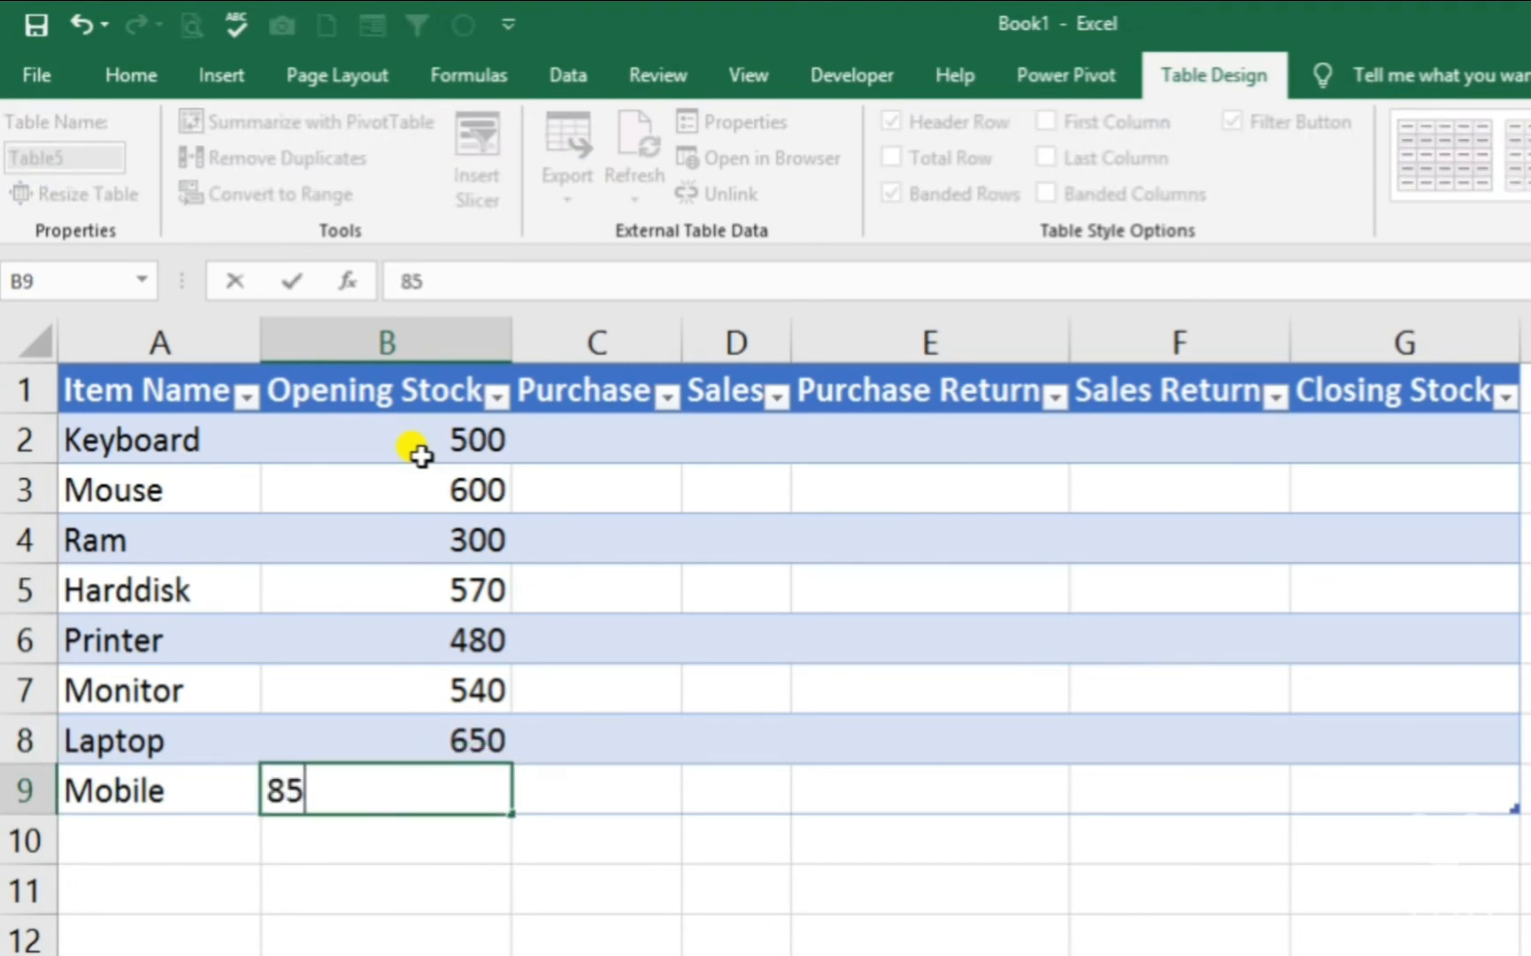
pyautogui.write('0')
pyautogui.press('Return')
pyautogui.click(554, 432)
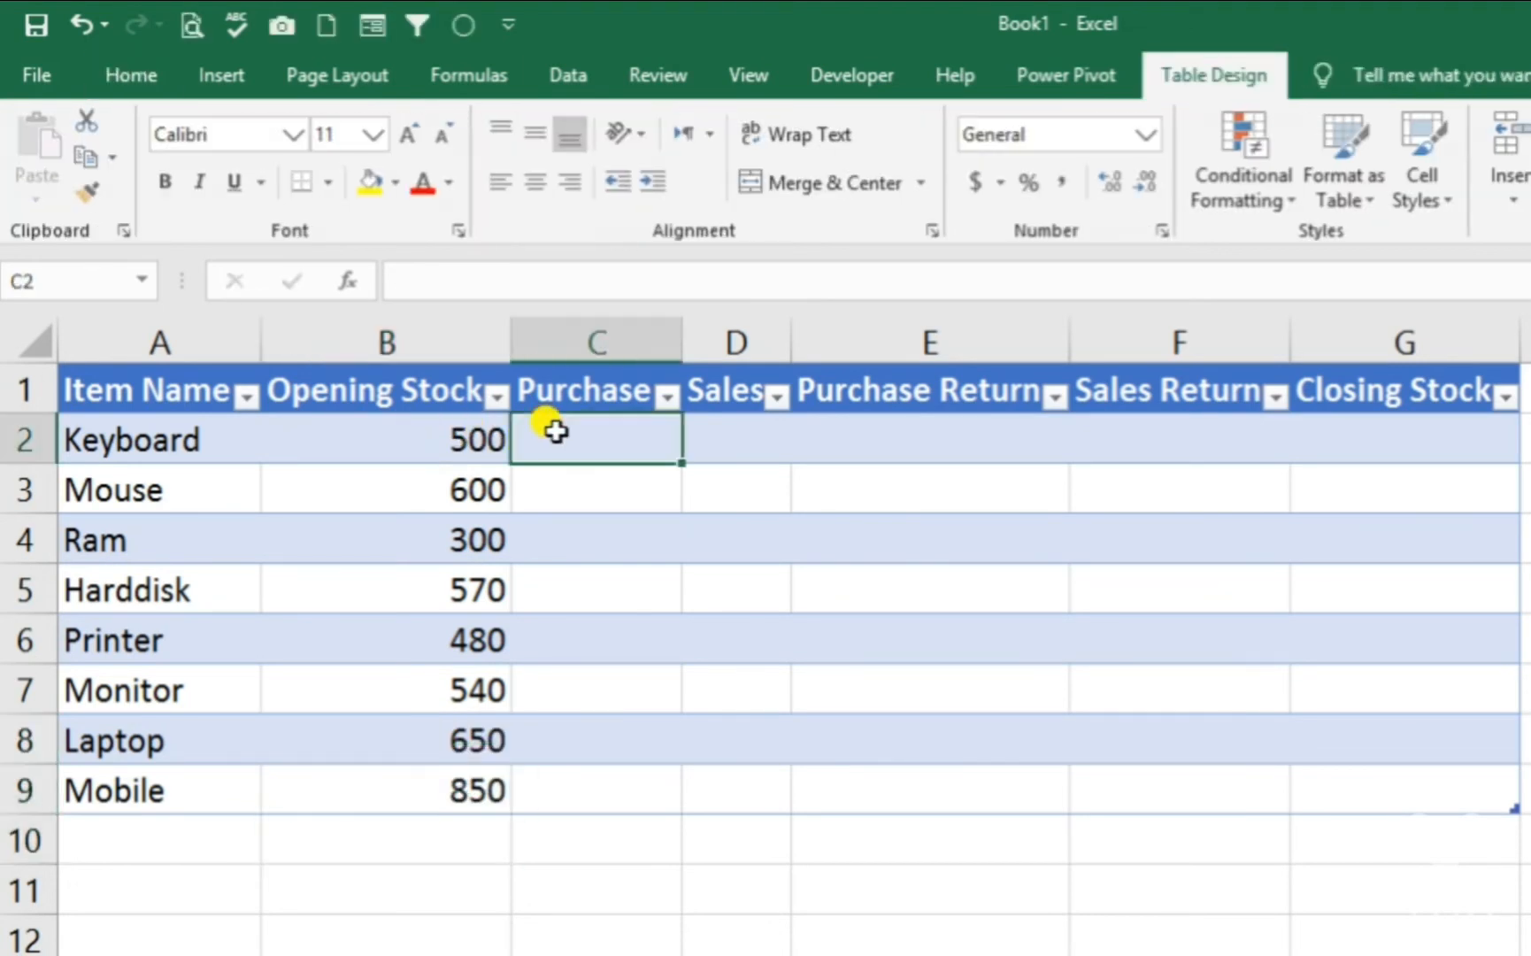
# - Centre all cells of the closing stock sheet horizontally and vertically, and autofit the column widths
pyautogui.click(40, 341)
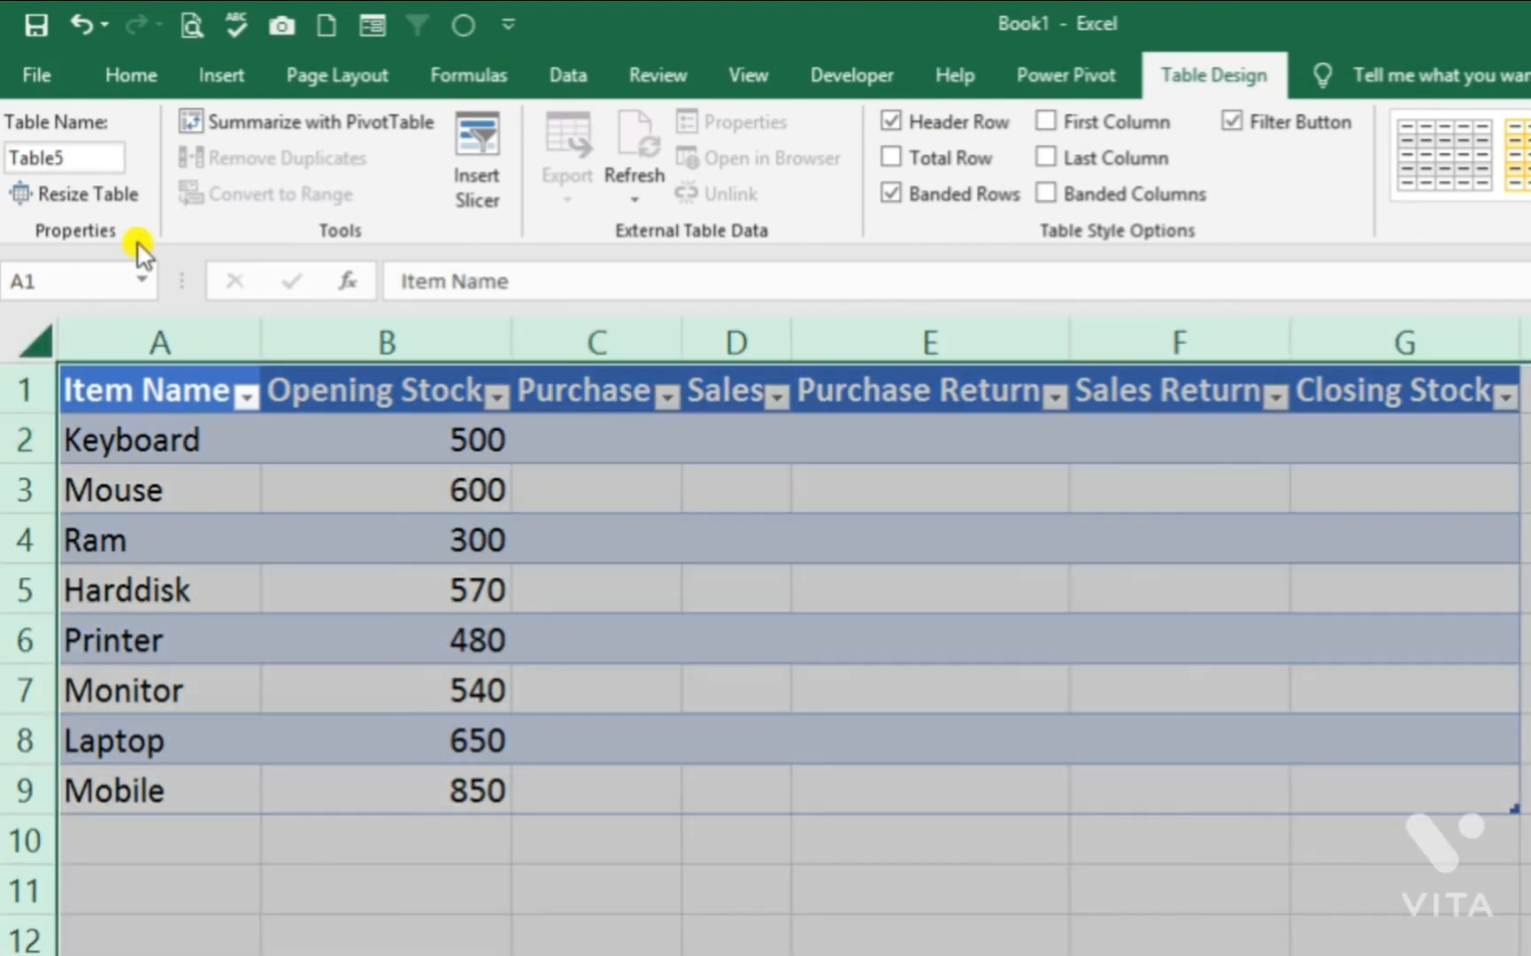
pyautogui.click(120, 75)
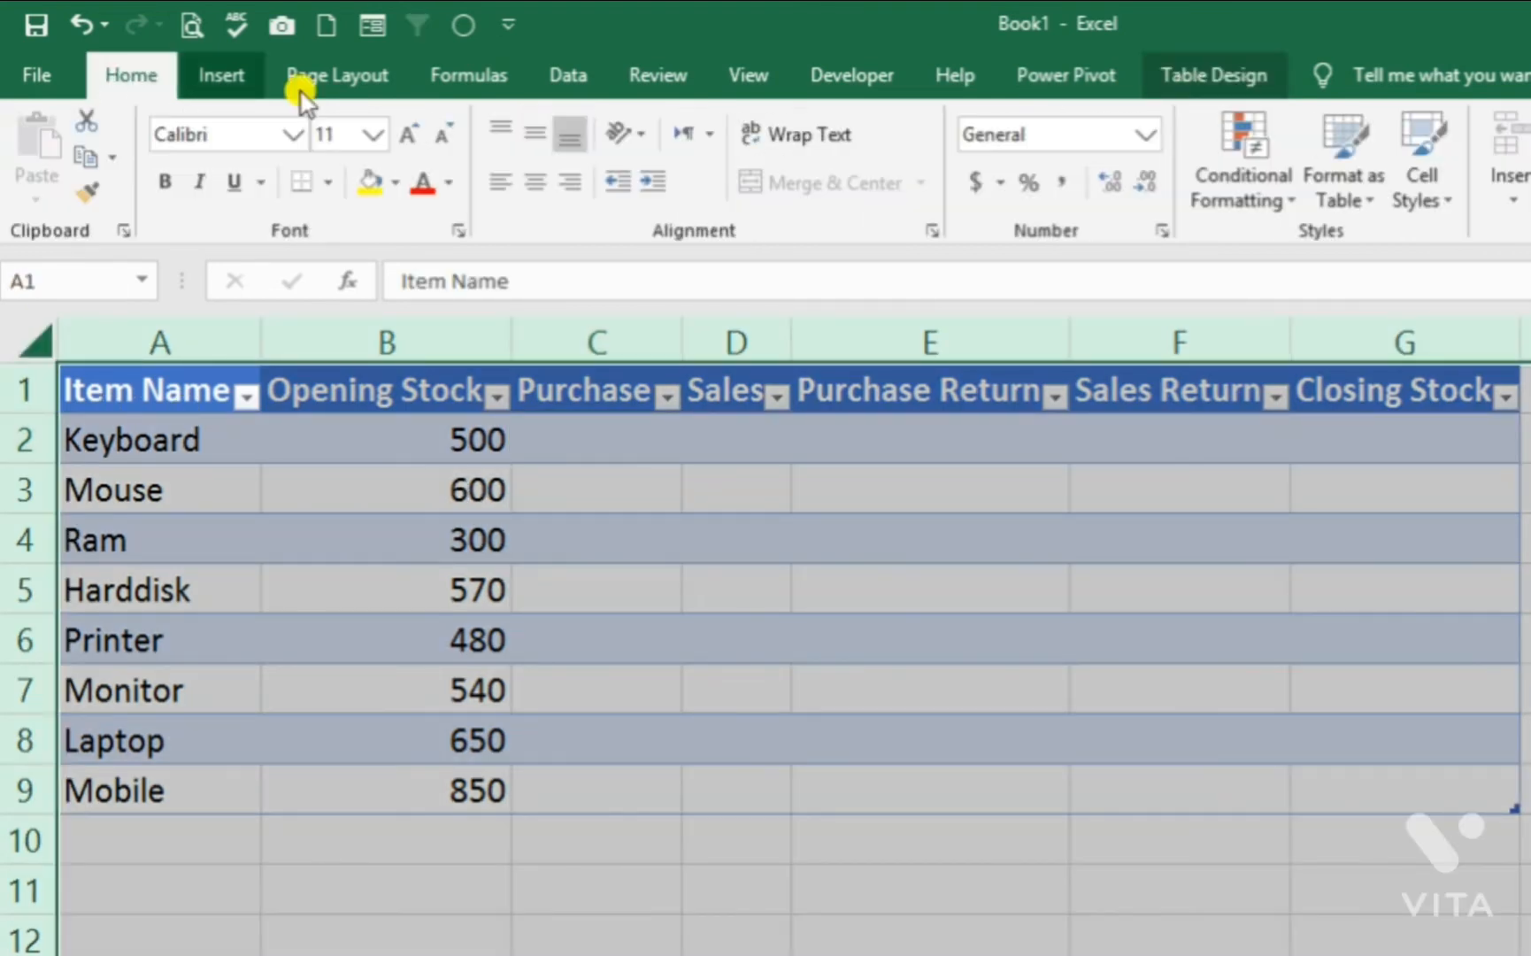
pyautogui.click(536, 137)
pyautogui.click(536, 184)
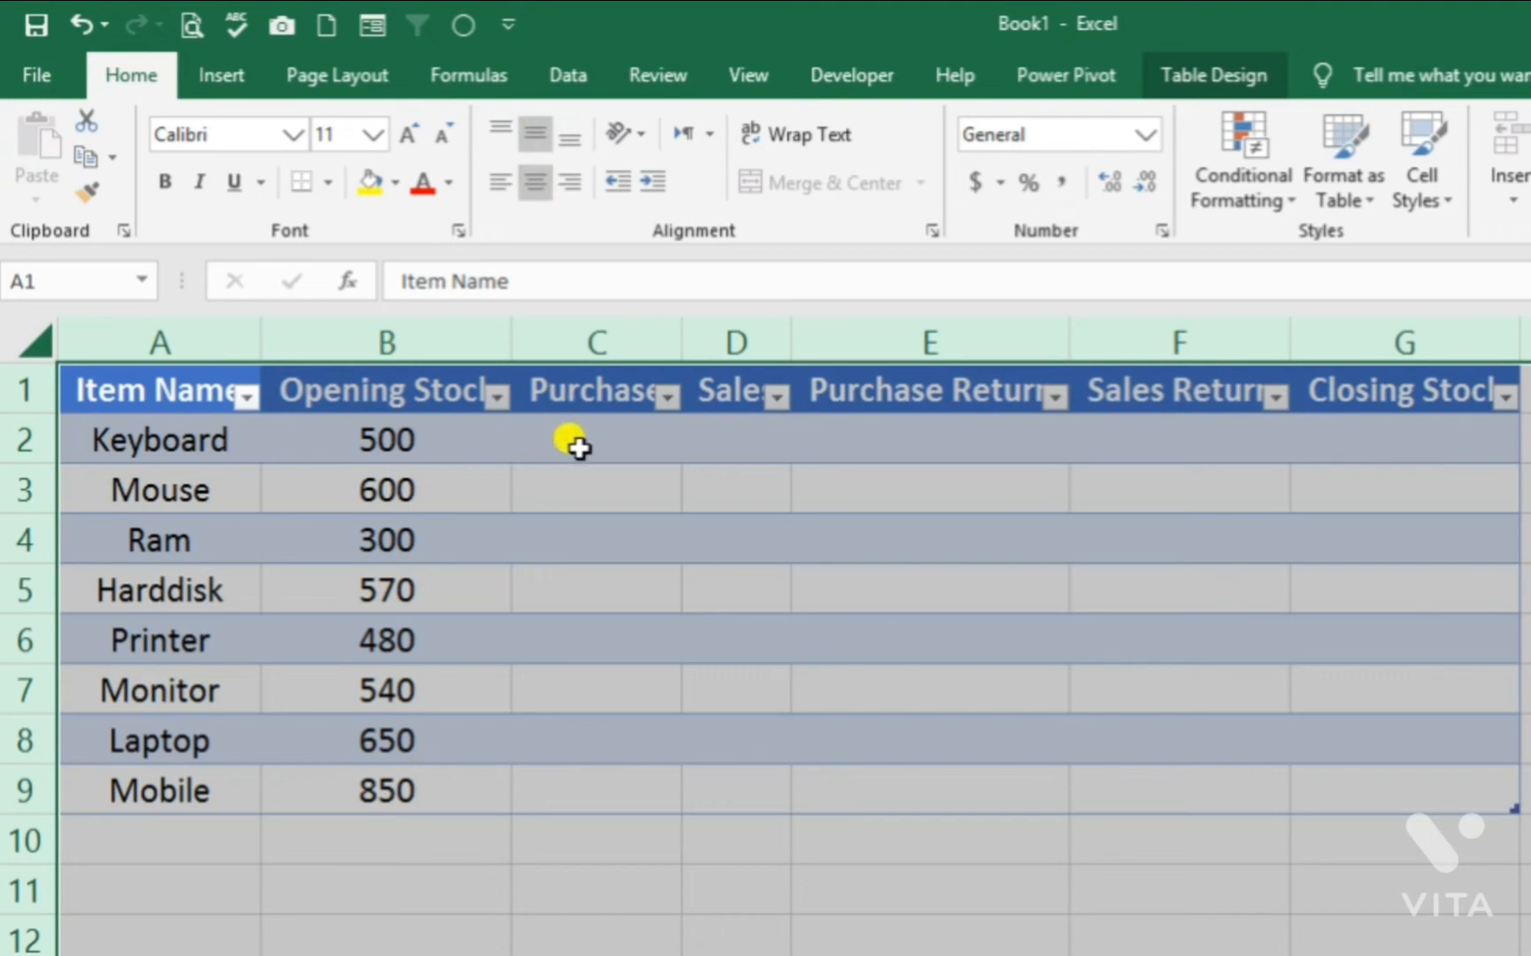
pyautogui.doubleClick(262, 341)
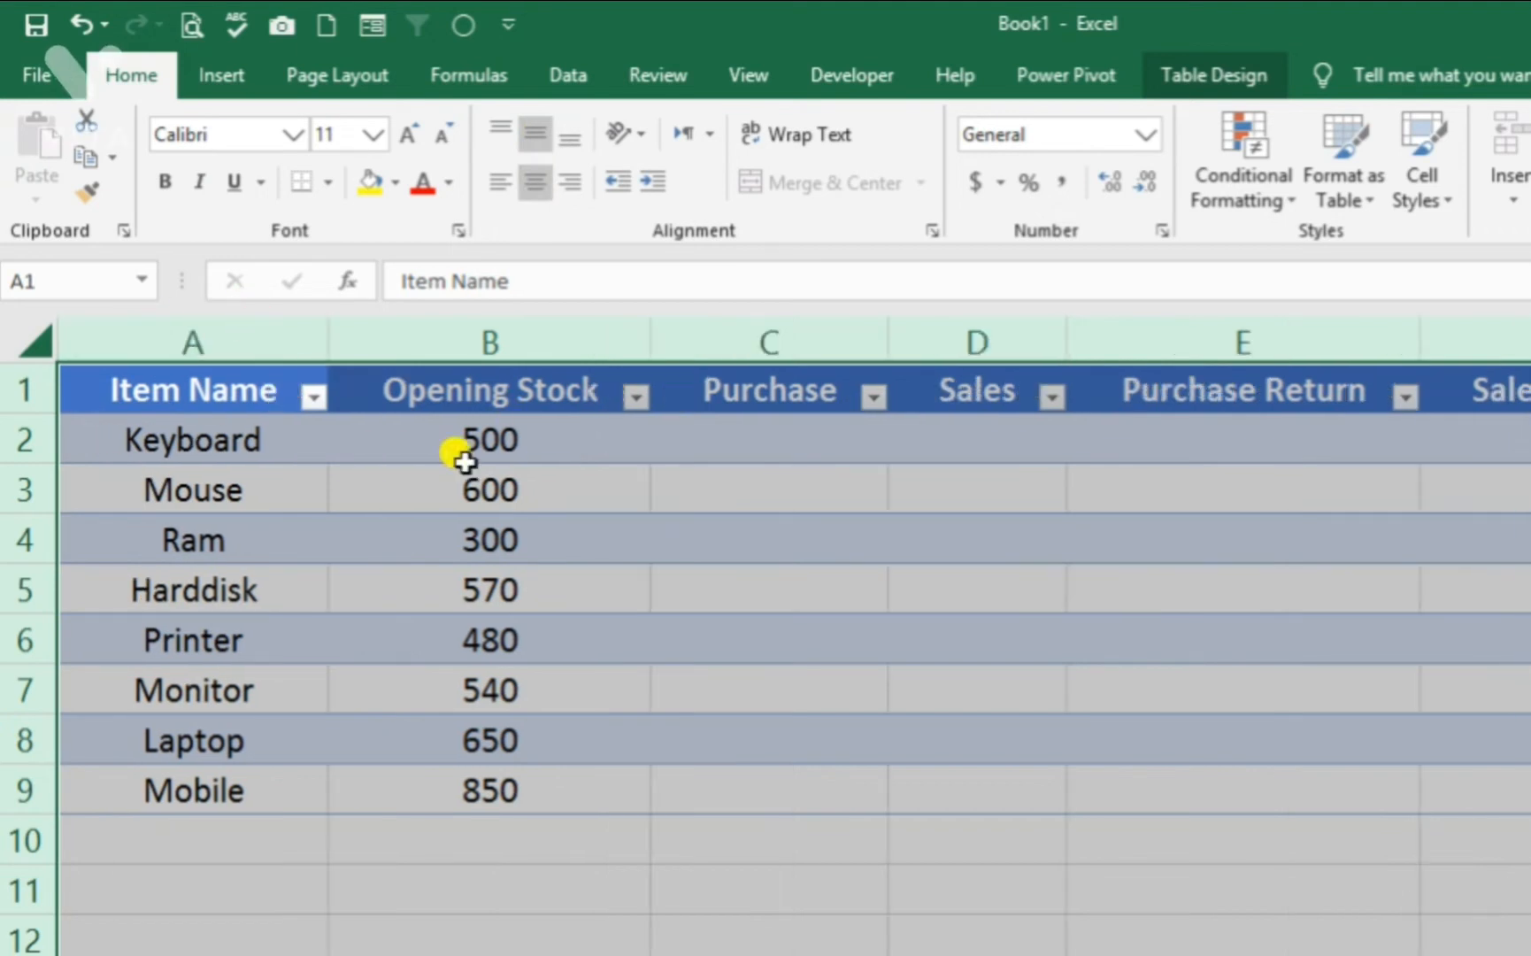
# - Start a SUMIF formula in Keyboard's Purchase cell C2, with the purchase sheet's Item Name column as absolute range $D:$D
pyautogui.click(713, 436)
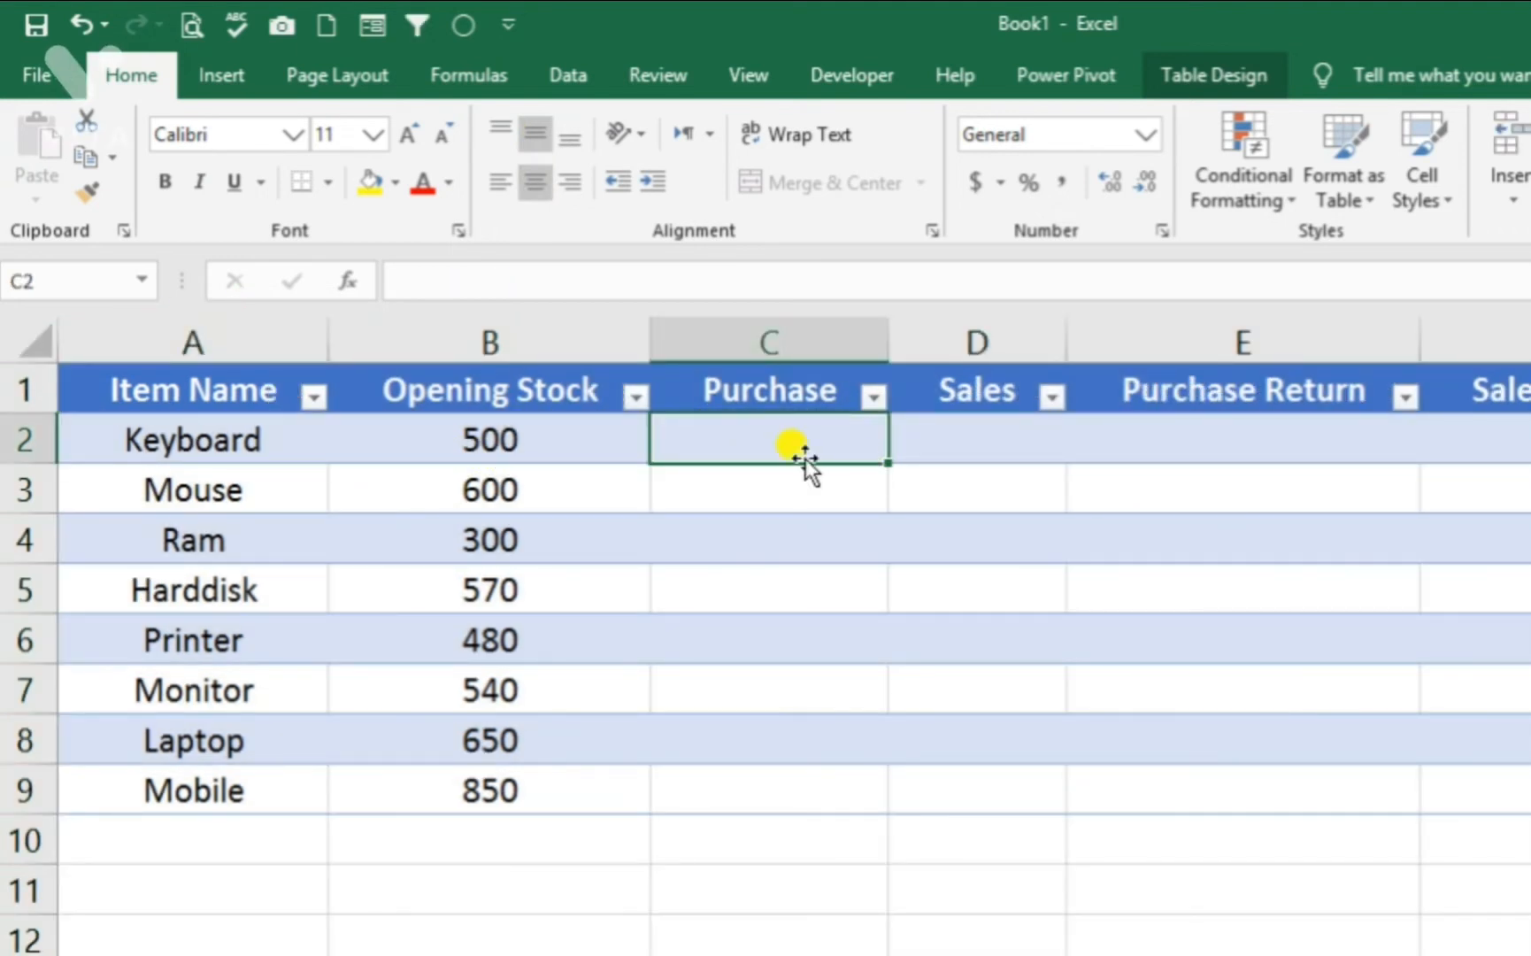
pyautogui.scroll(-3, 670, 560)
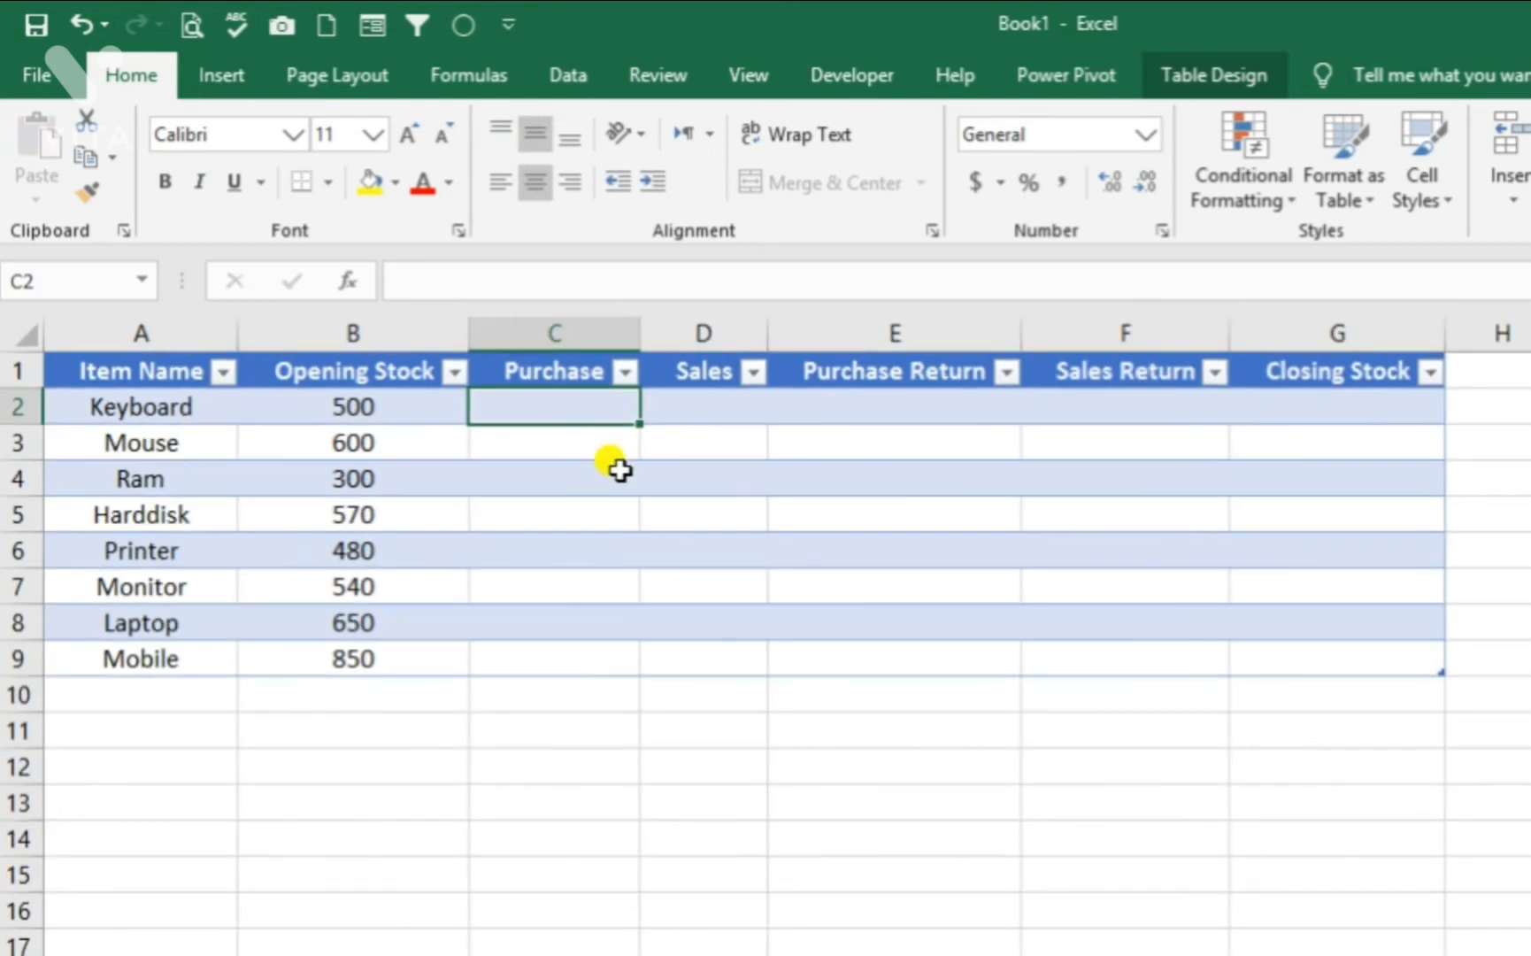
pyautogui.scroll(2, 605, 471)
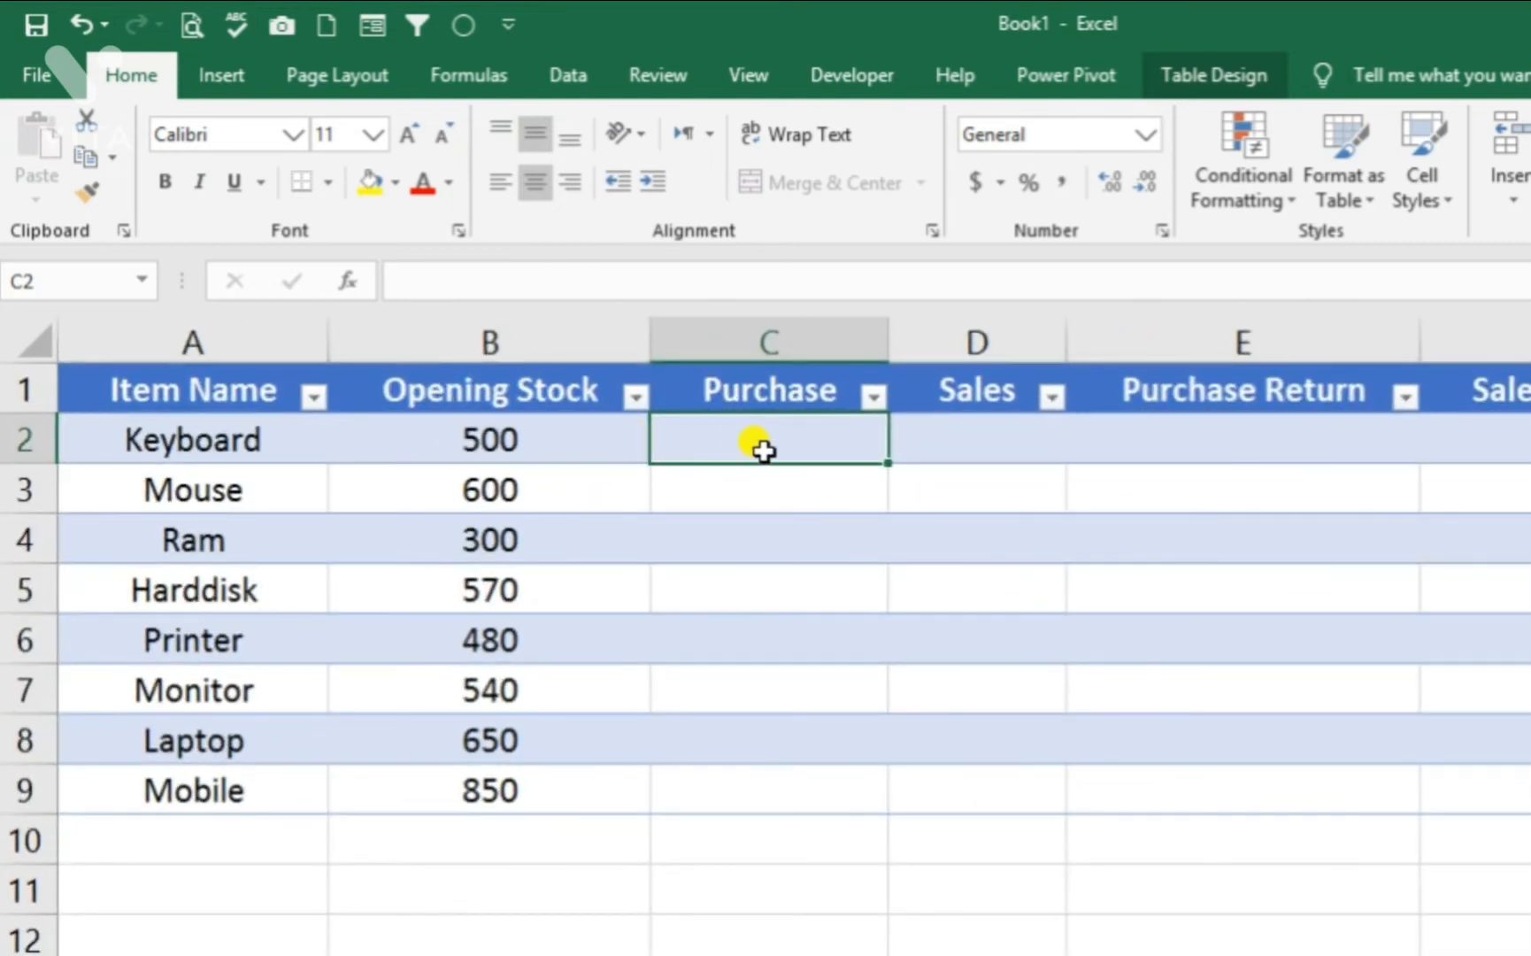
pyautogui.scroll(1, 763, 450)
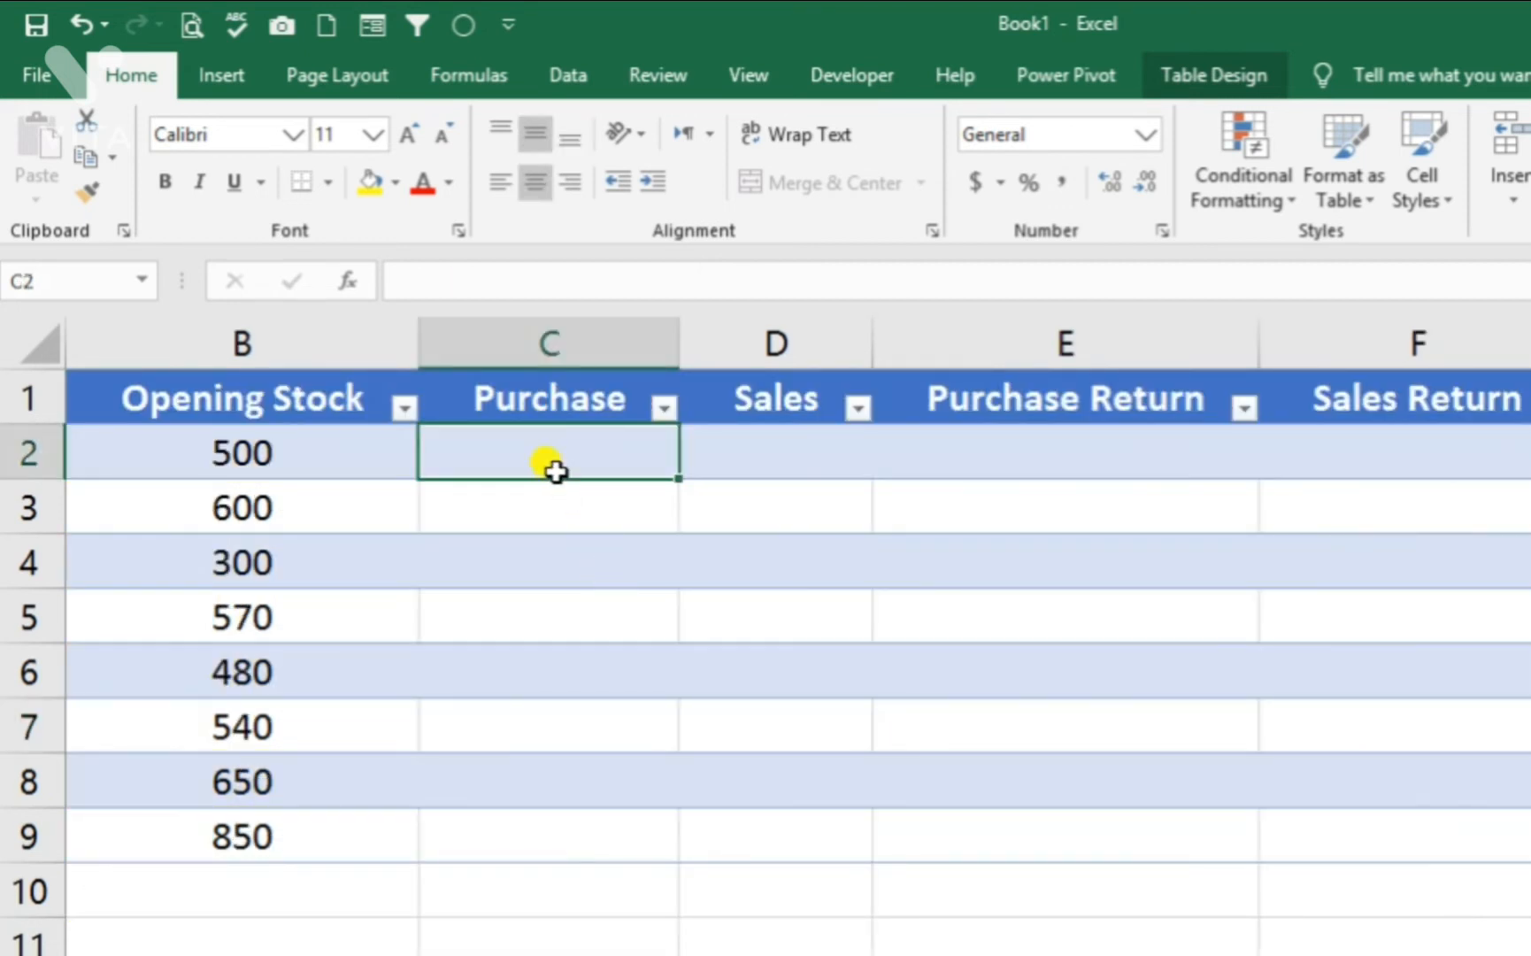
pyautogui.write('=')
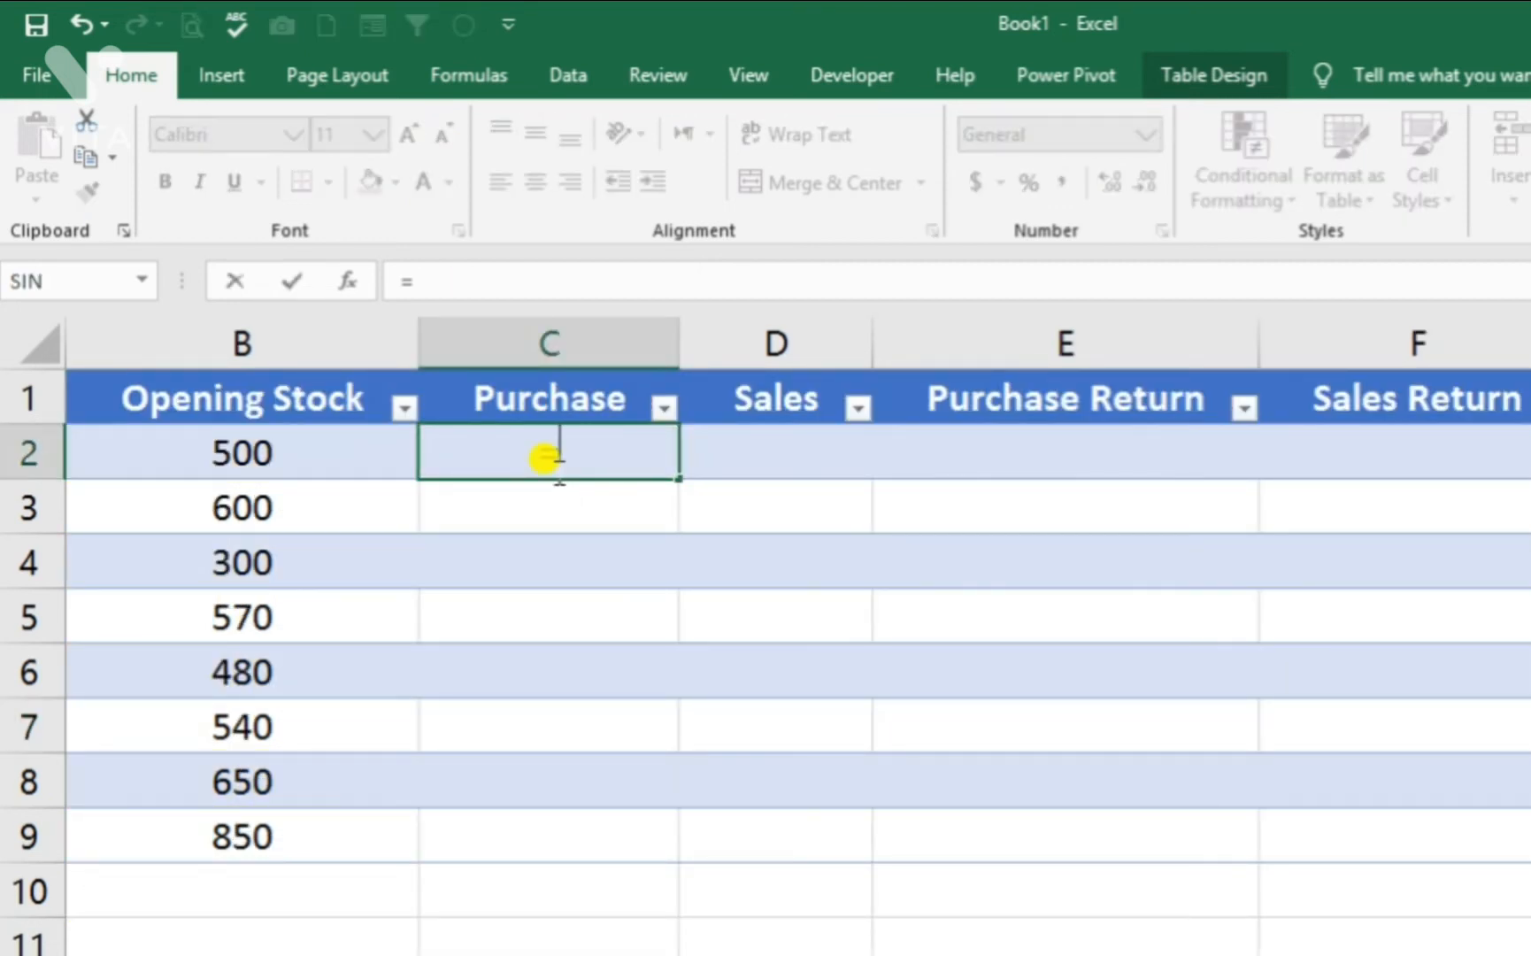
pyautogui.write('su')
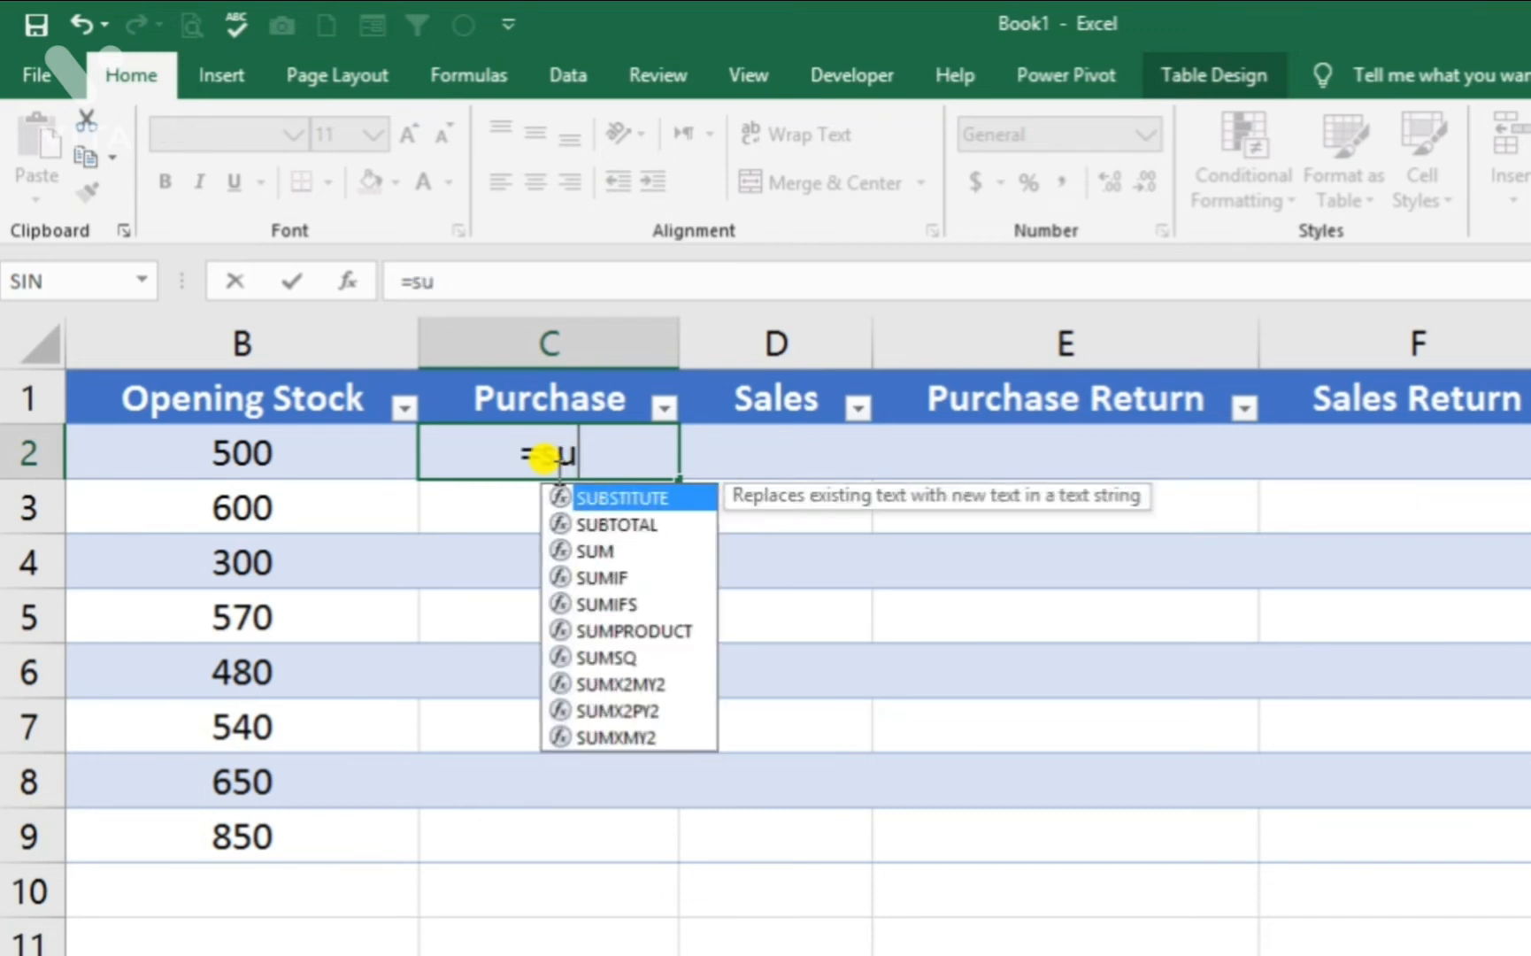
pyautogui.write('m')
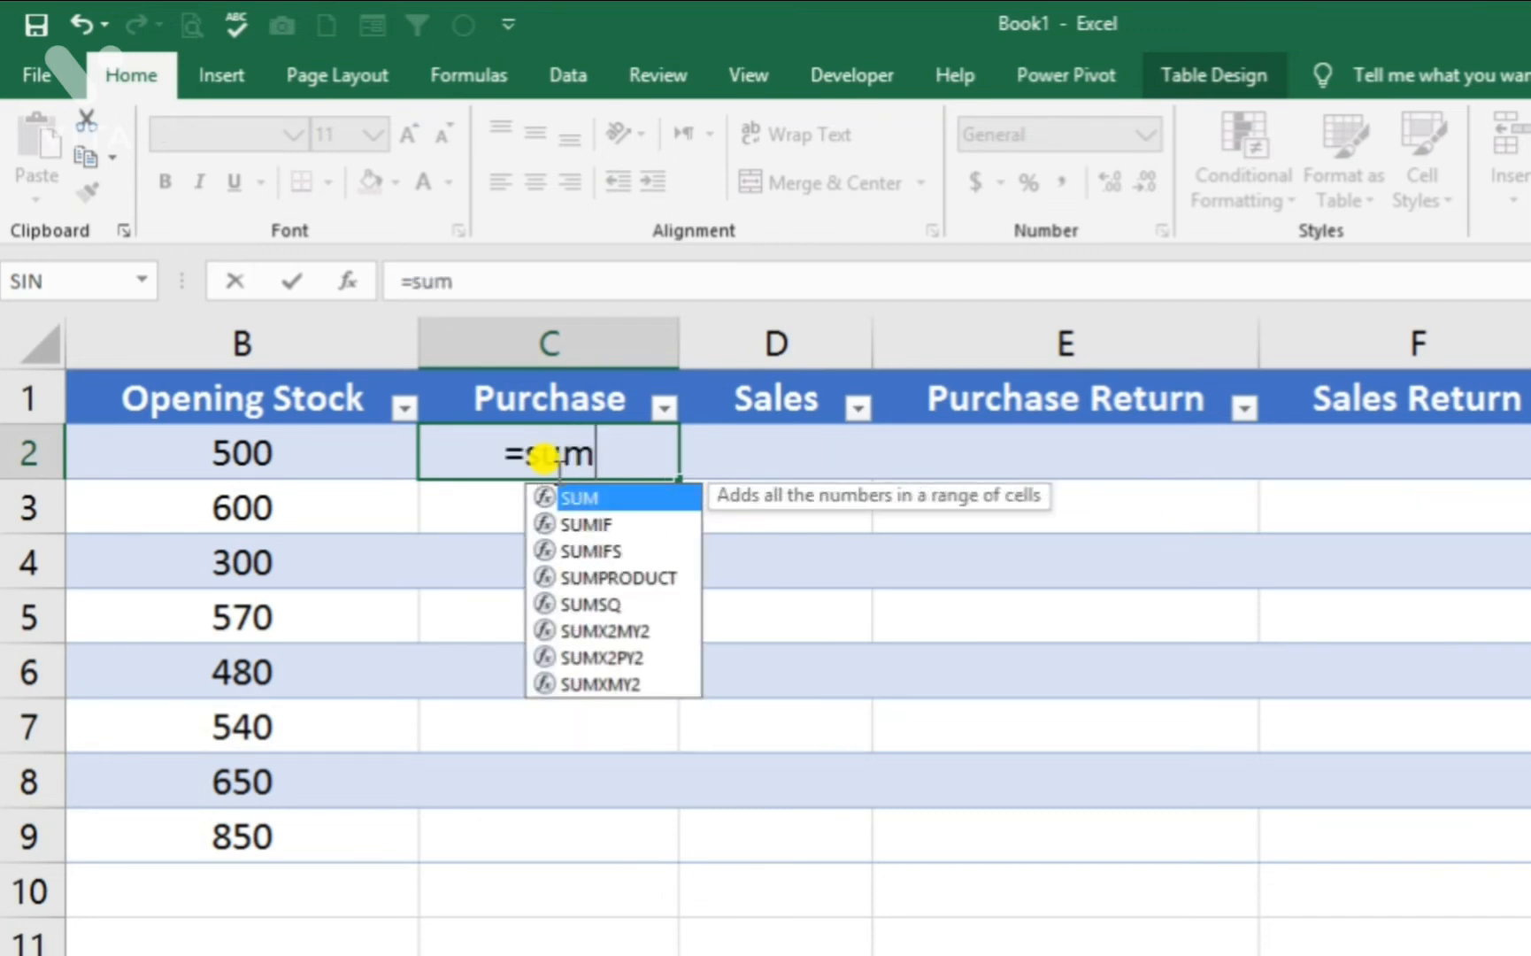
pyautogui.write('i')
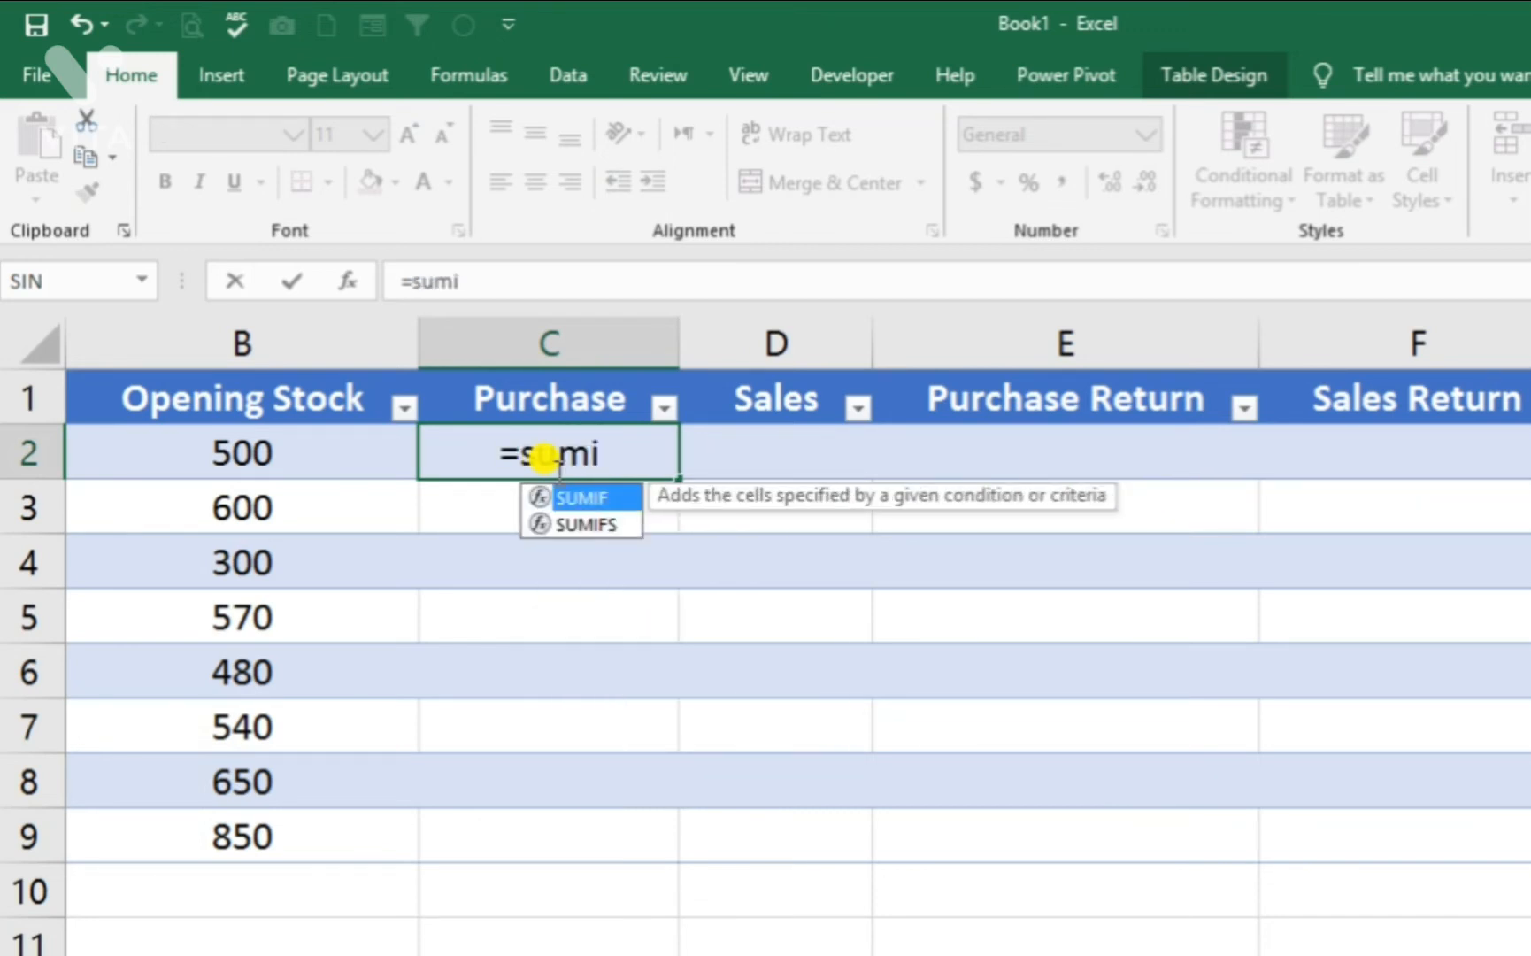
pyautogui.press('Tab')
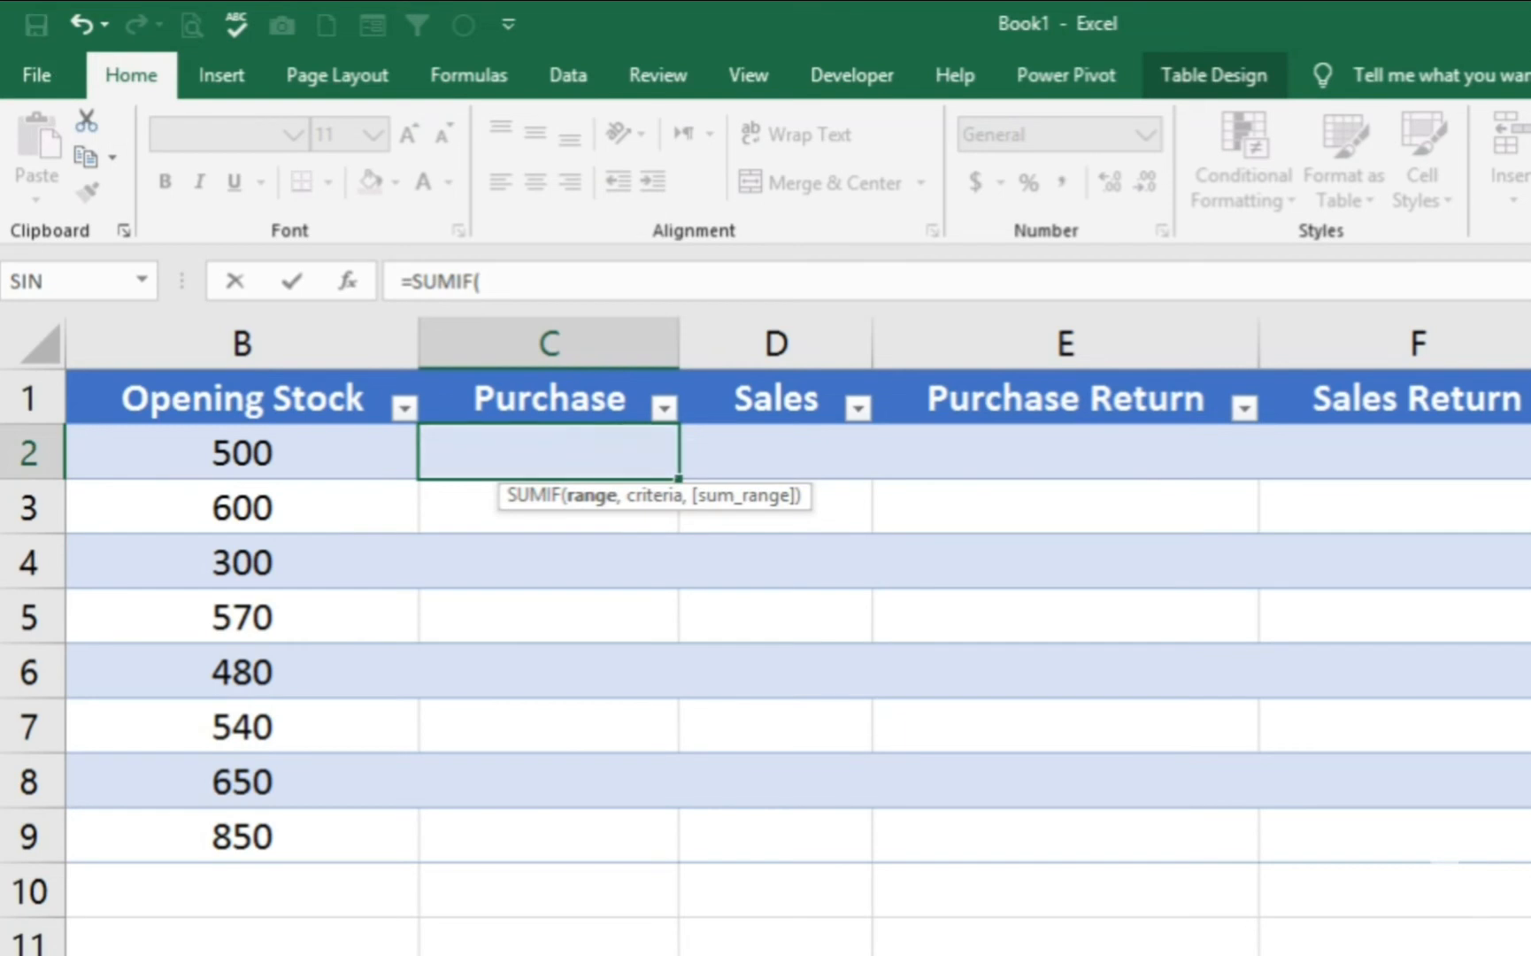
pyautogui.hotkey('ctrl', 'pagedown')
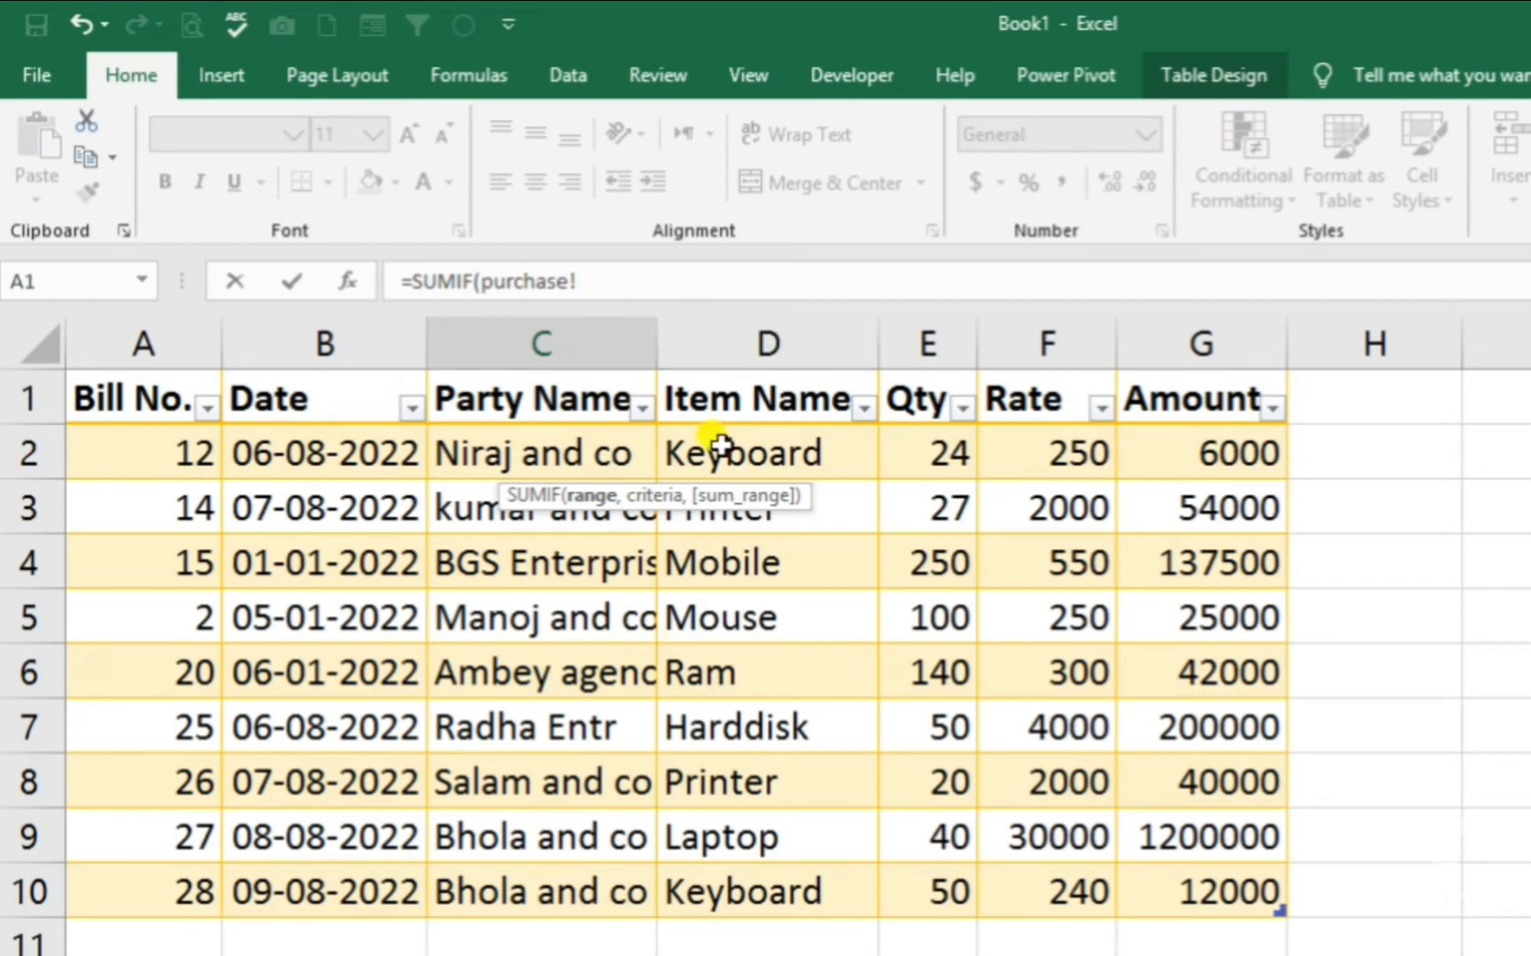
pyautogui.click(730, 298)
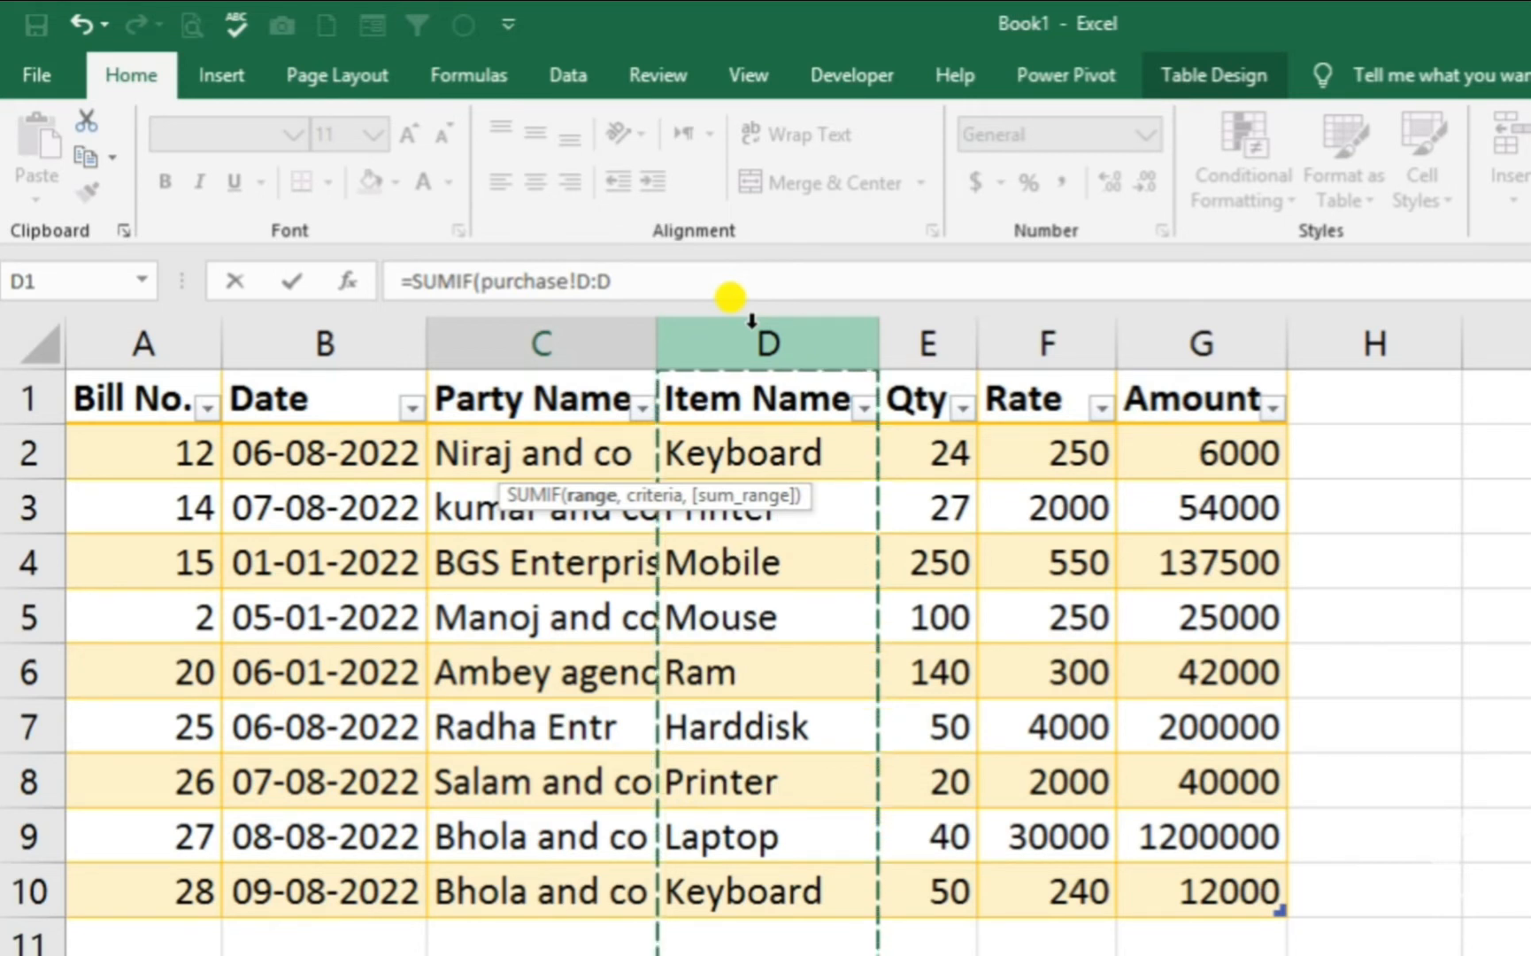
pyautogui.press('F4')
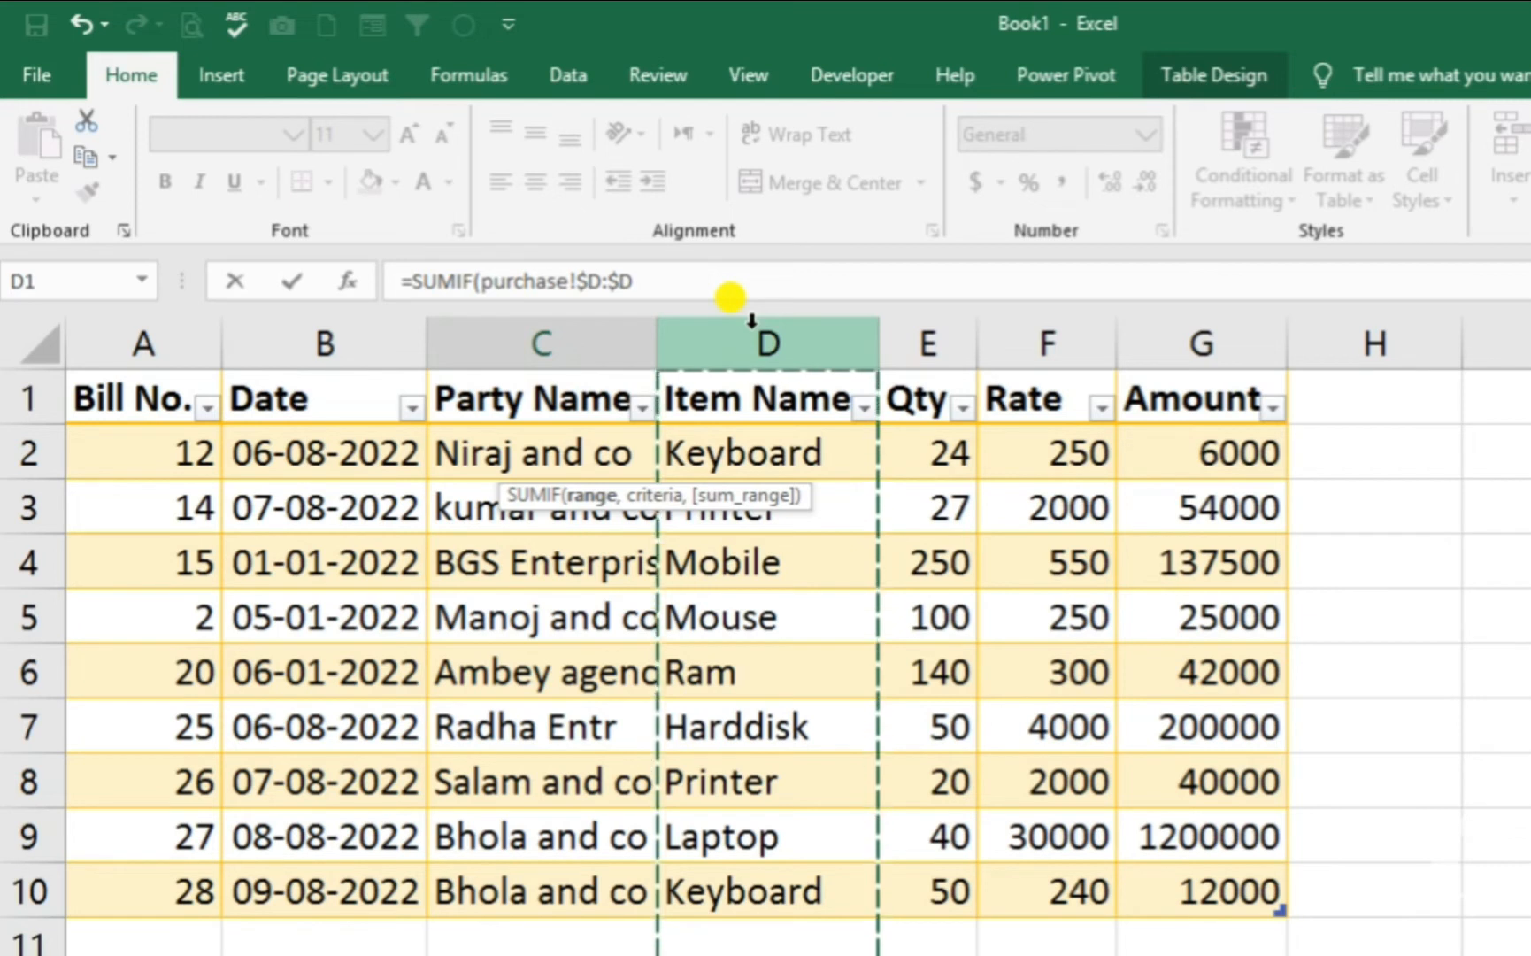
pyautogui.write(',')
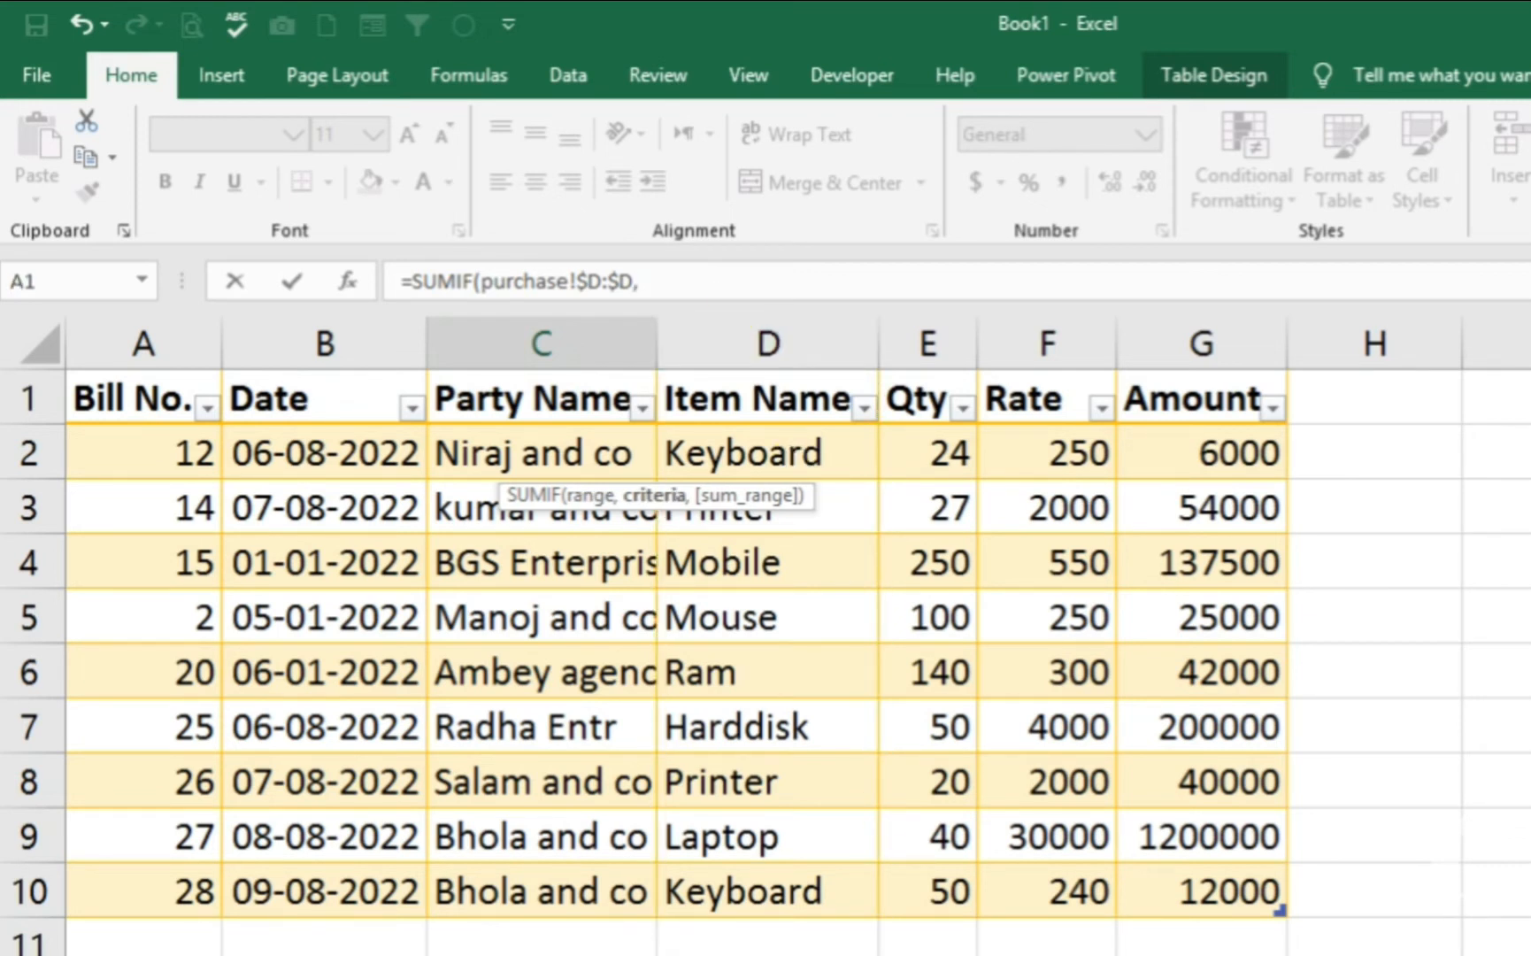
# - Use Keyboard's Item Name cell A2 on the closing stock sheet as the SUMIF criteria
pyautogui.hotkey('ctrl', 'pageup')
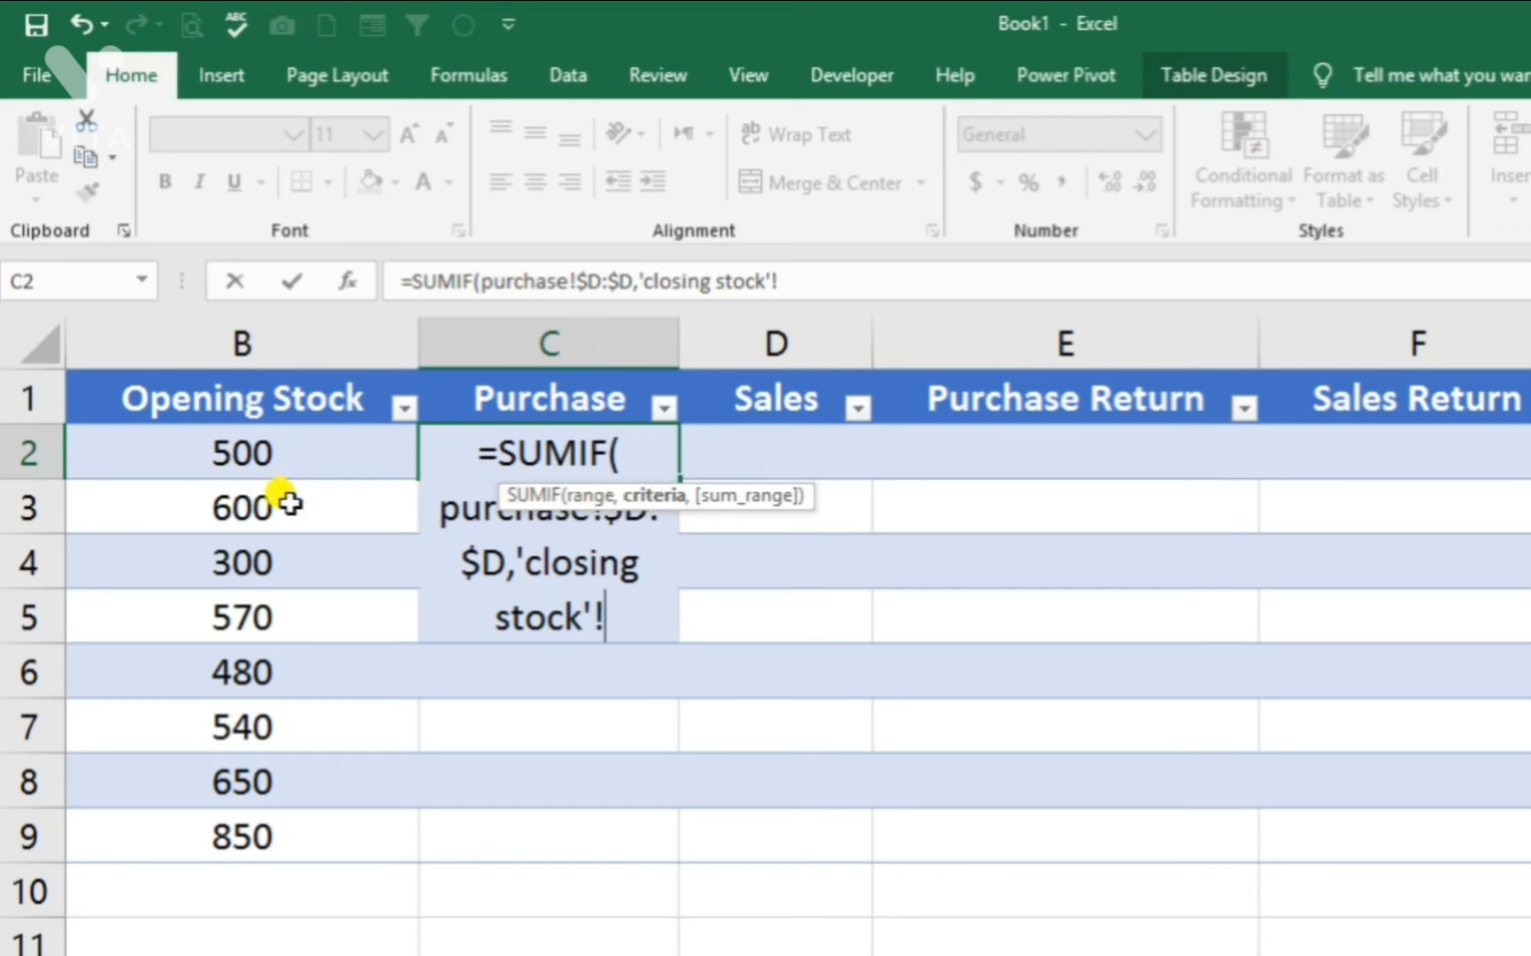
pyautogui.hscroll(-2, 548, 708)
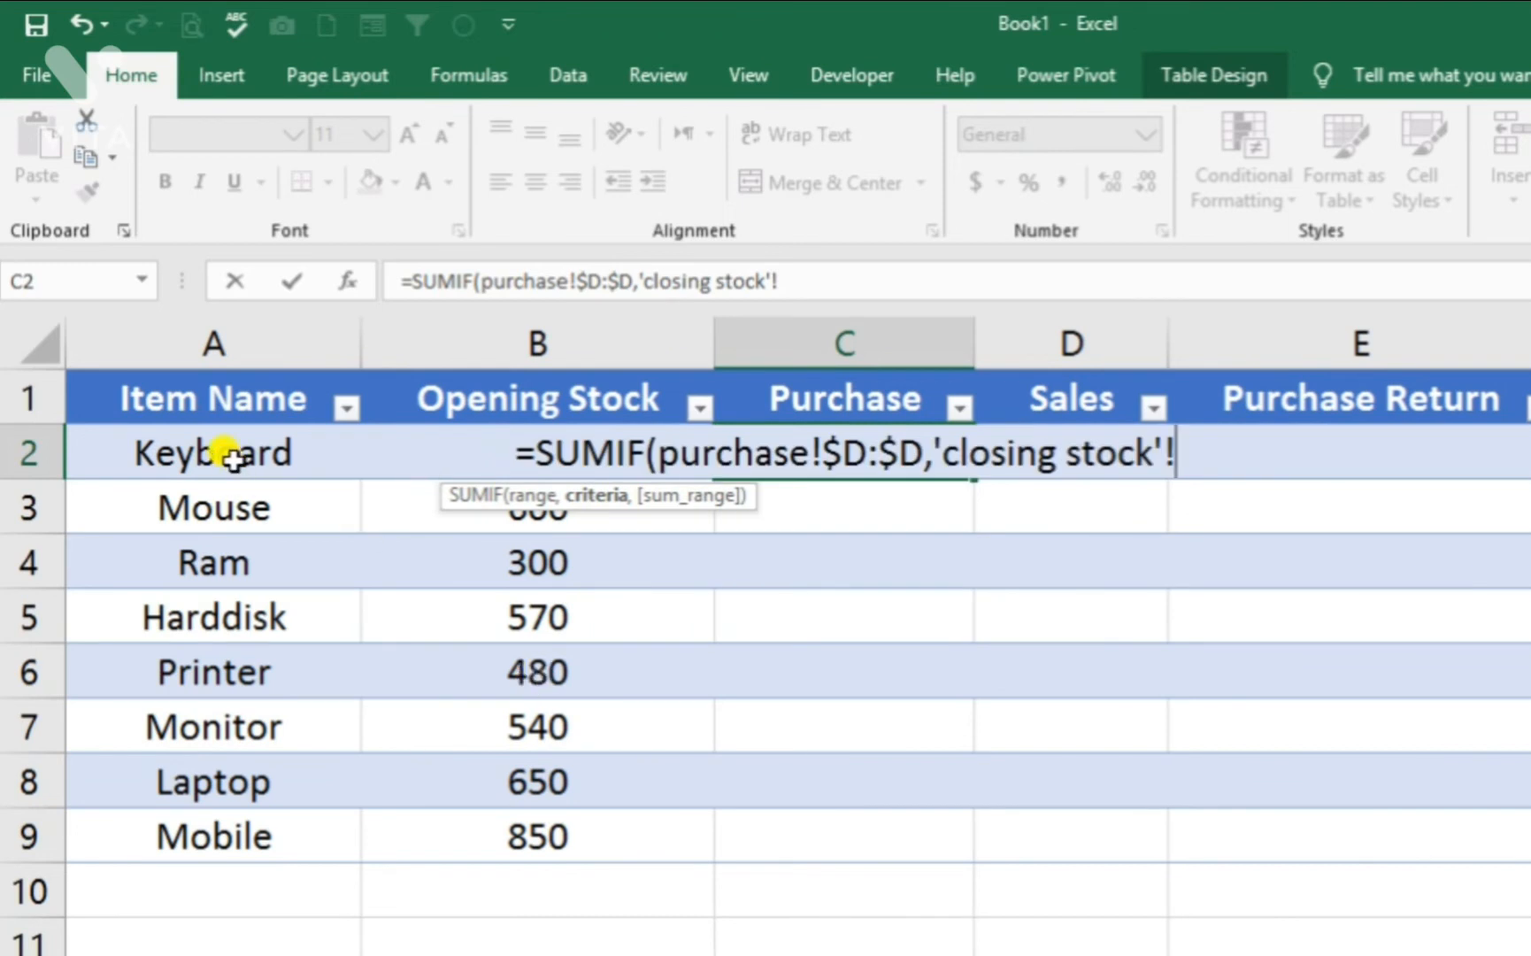
pyautogui.click(210, 449)
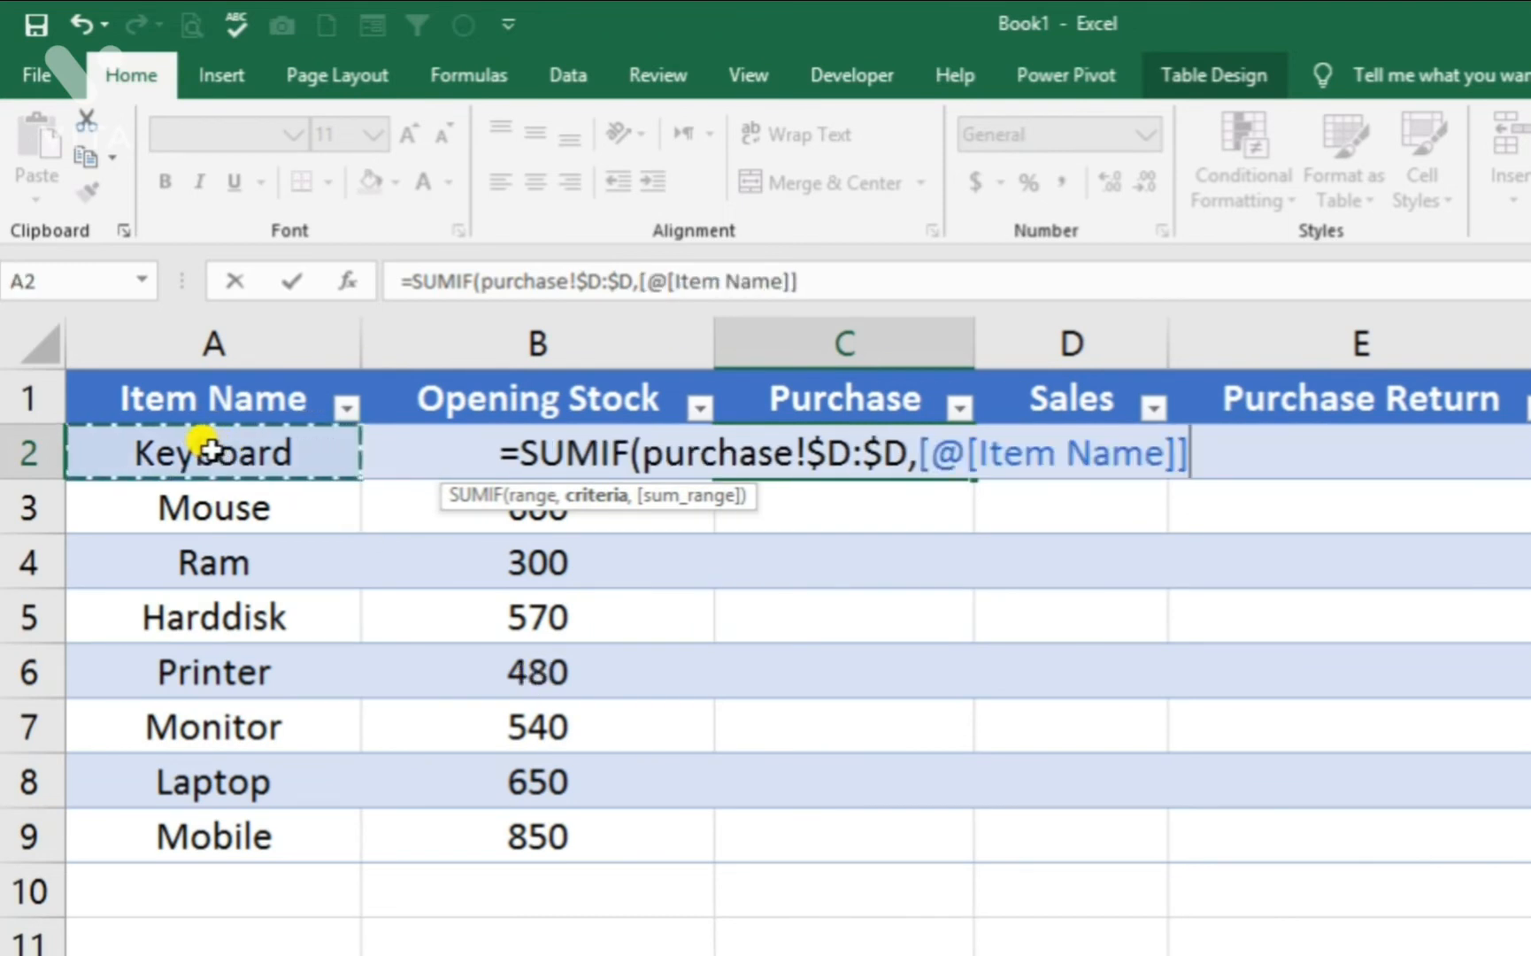
pyautogui.write(',')
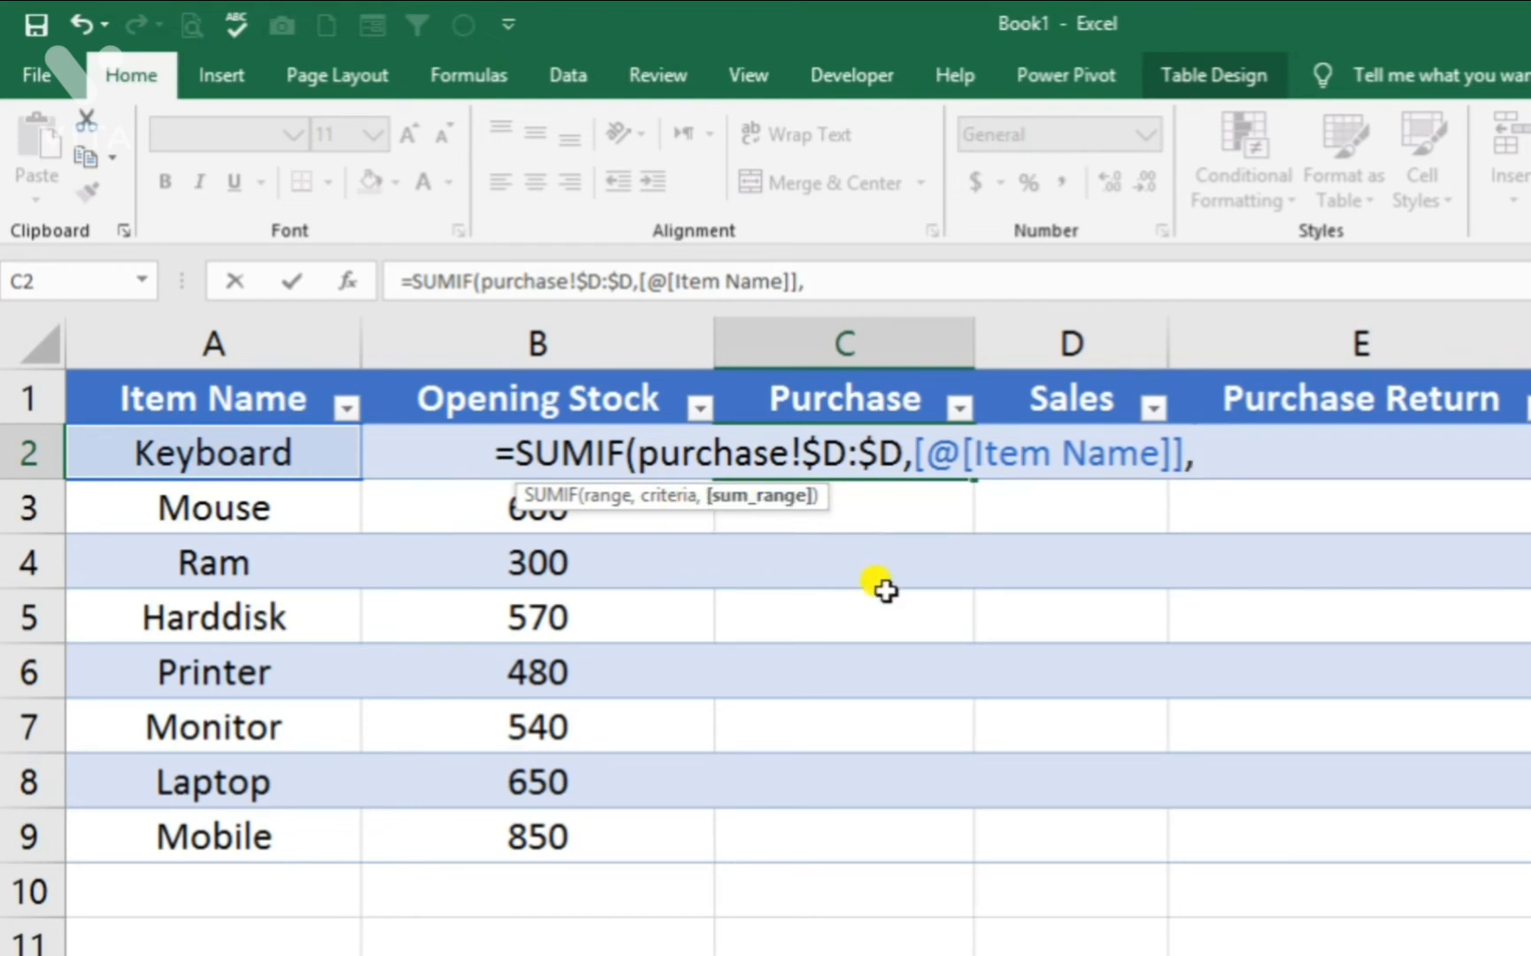
# - Set the purchase sheet's Qty column as absolute sum range $E:$E and complete the SUMIF formula for the Purchase column
pyautogui.hotkey('ctrl', 'pagedown')
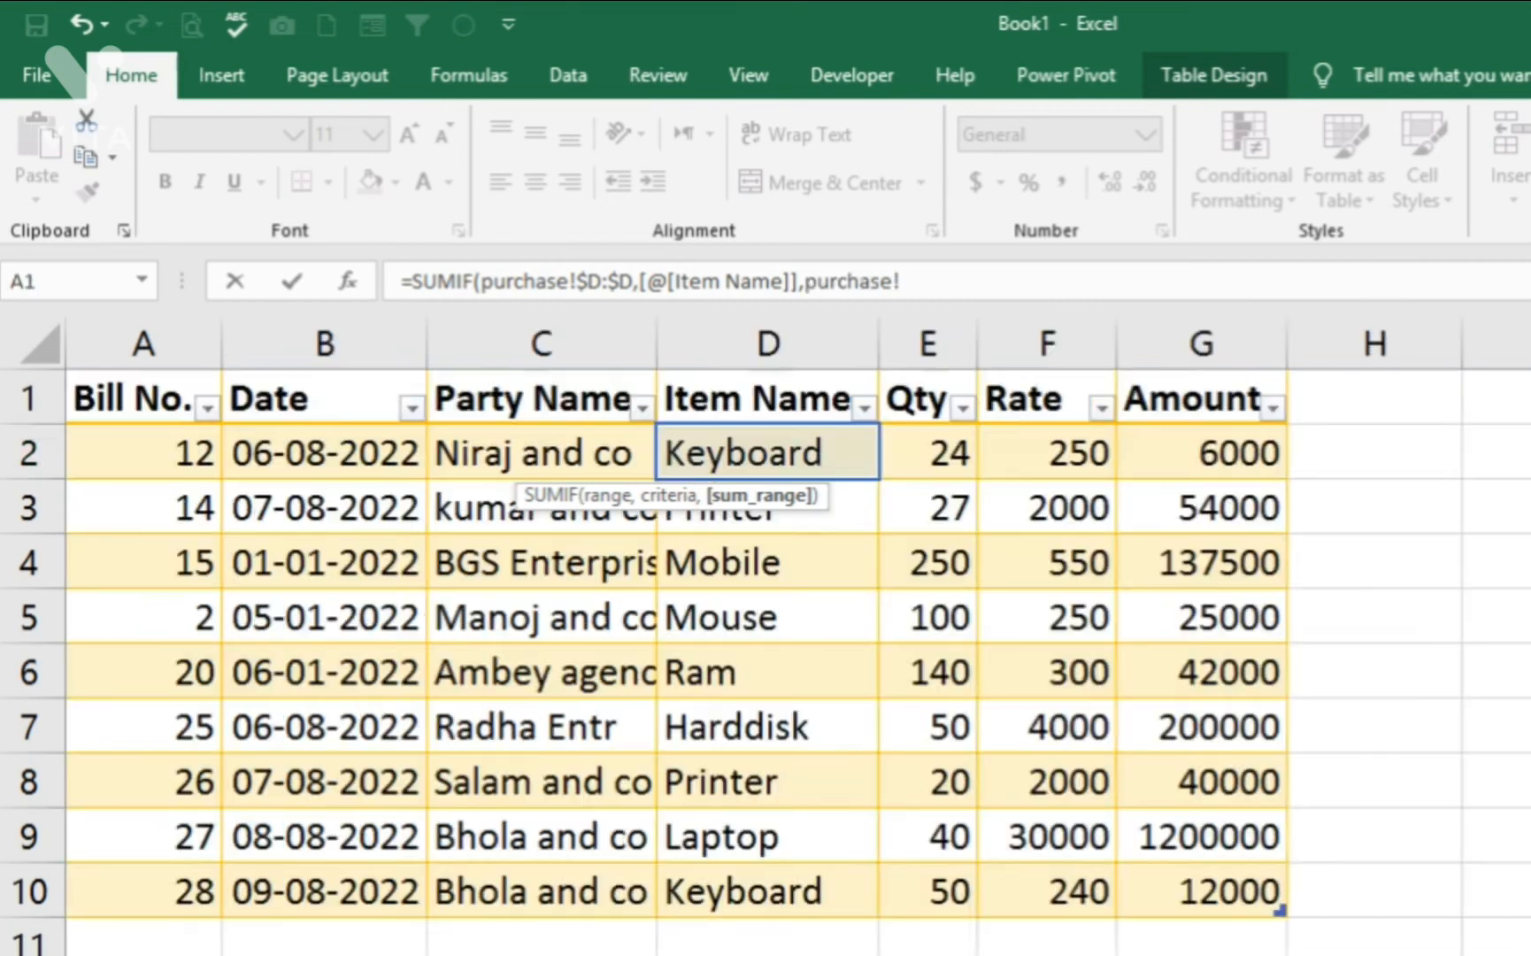
pyautogui.click(941, 334)
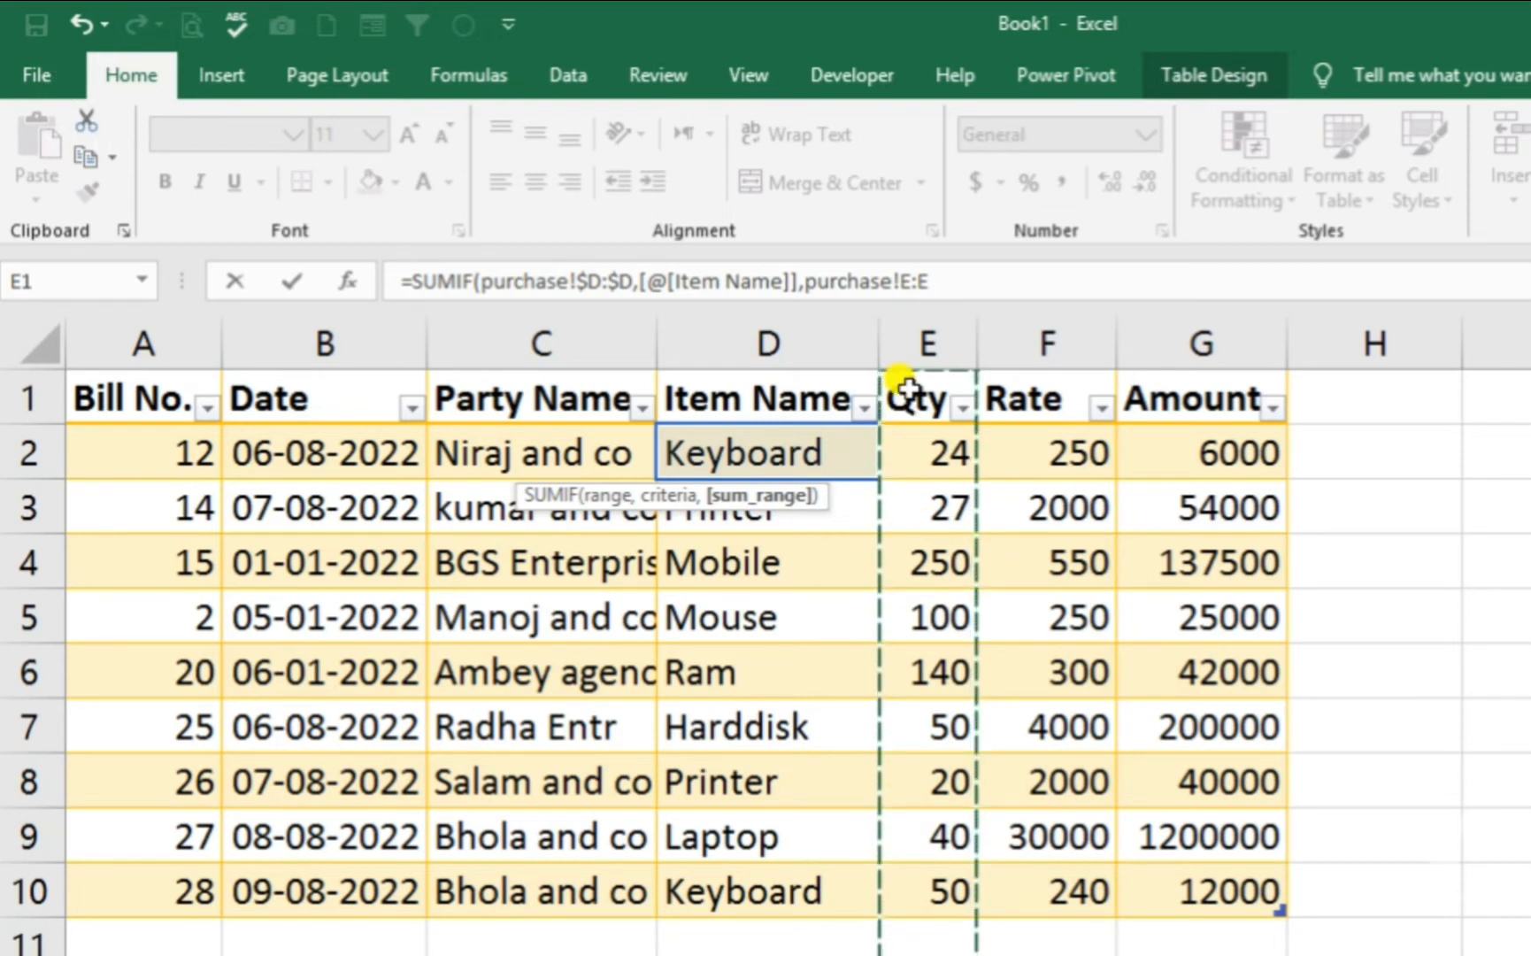
pyautogui.press('F4')
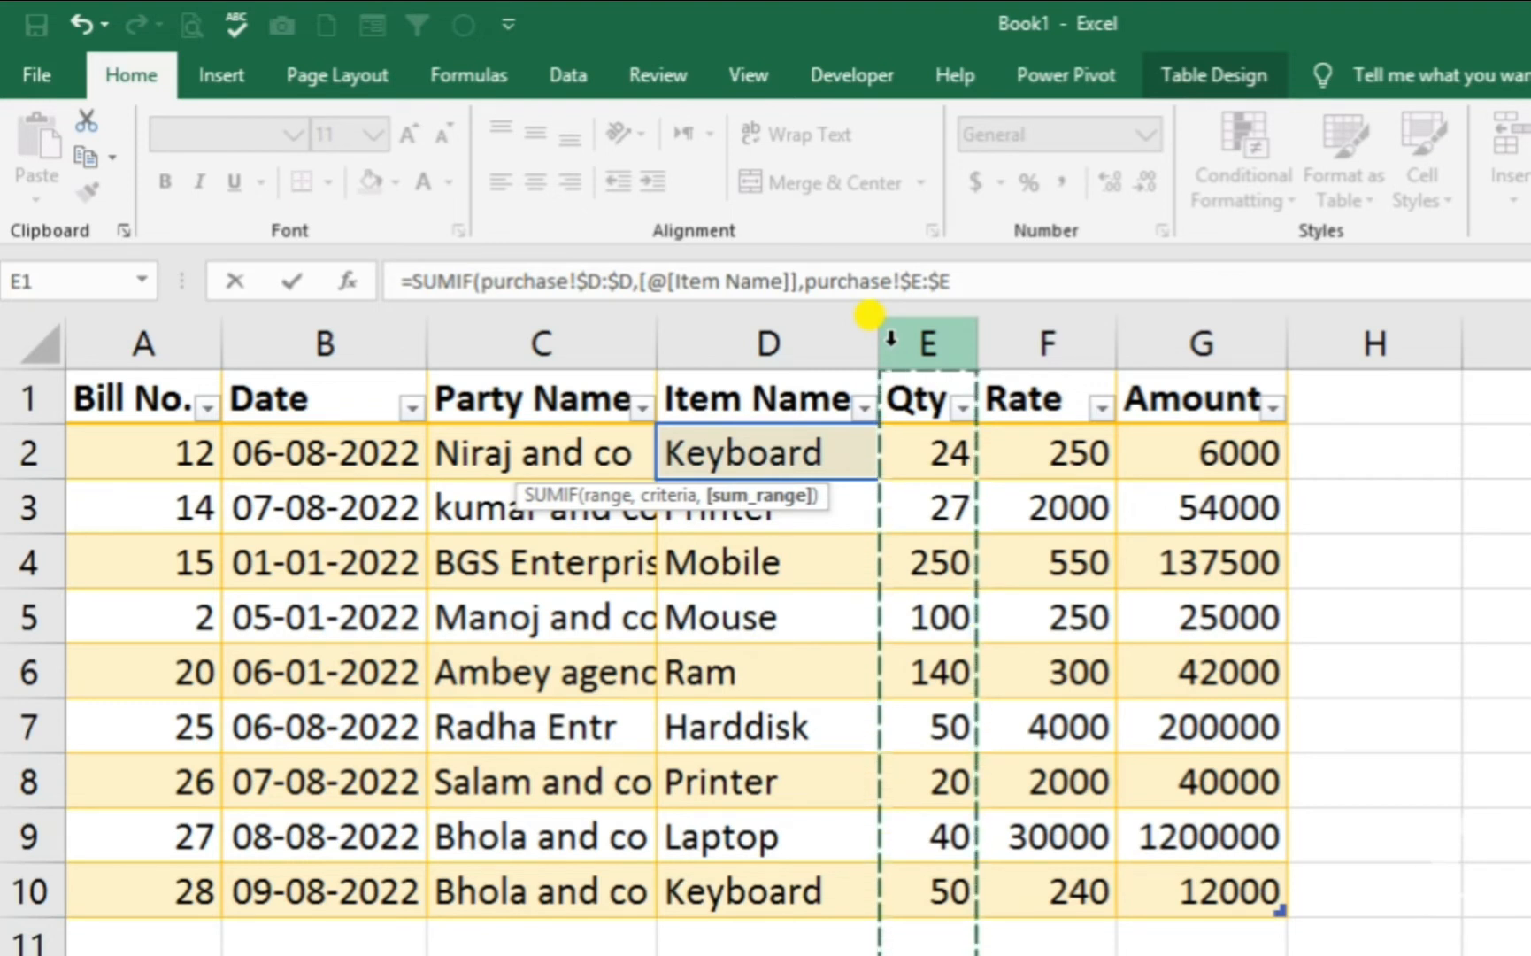
pyautogui.write(')')
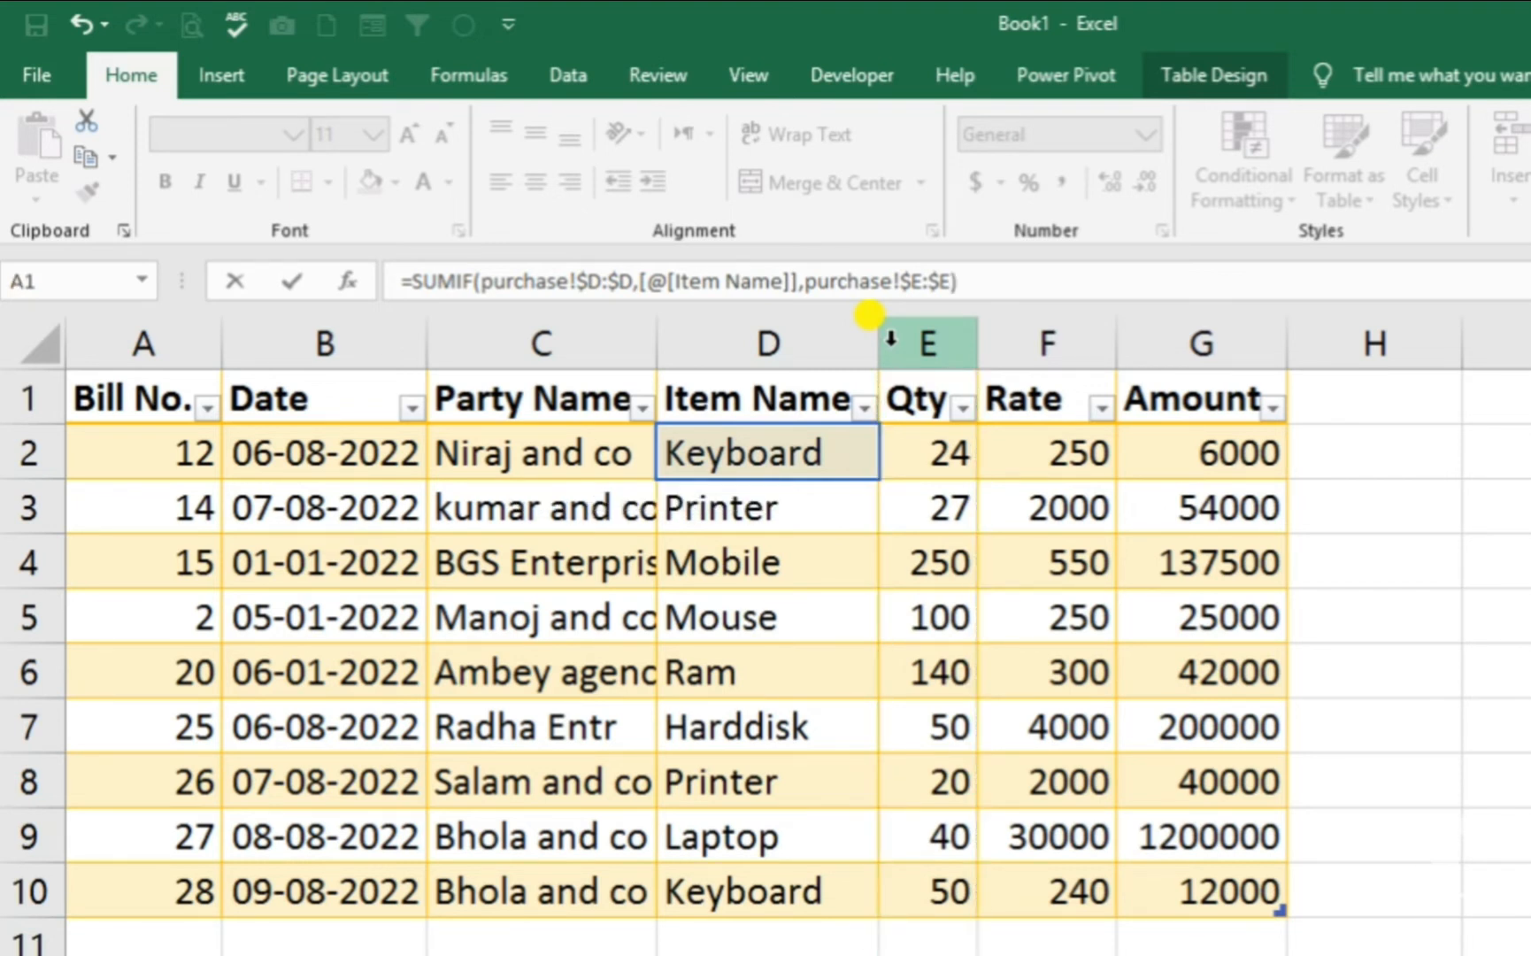
pyautogui.press('Return')
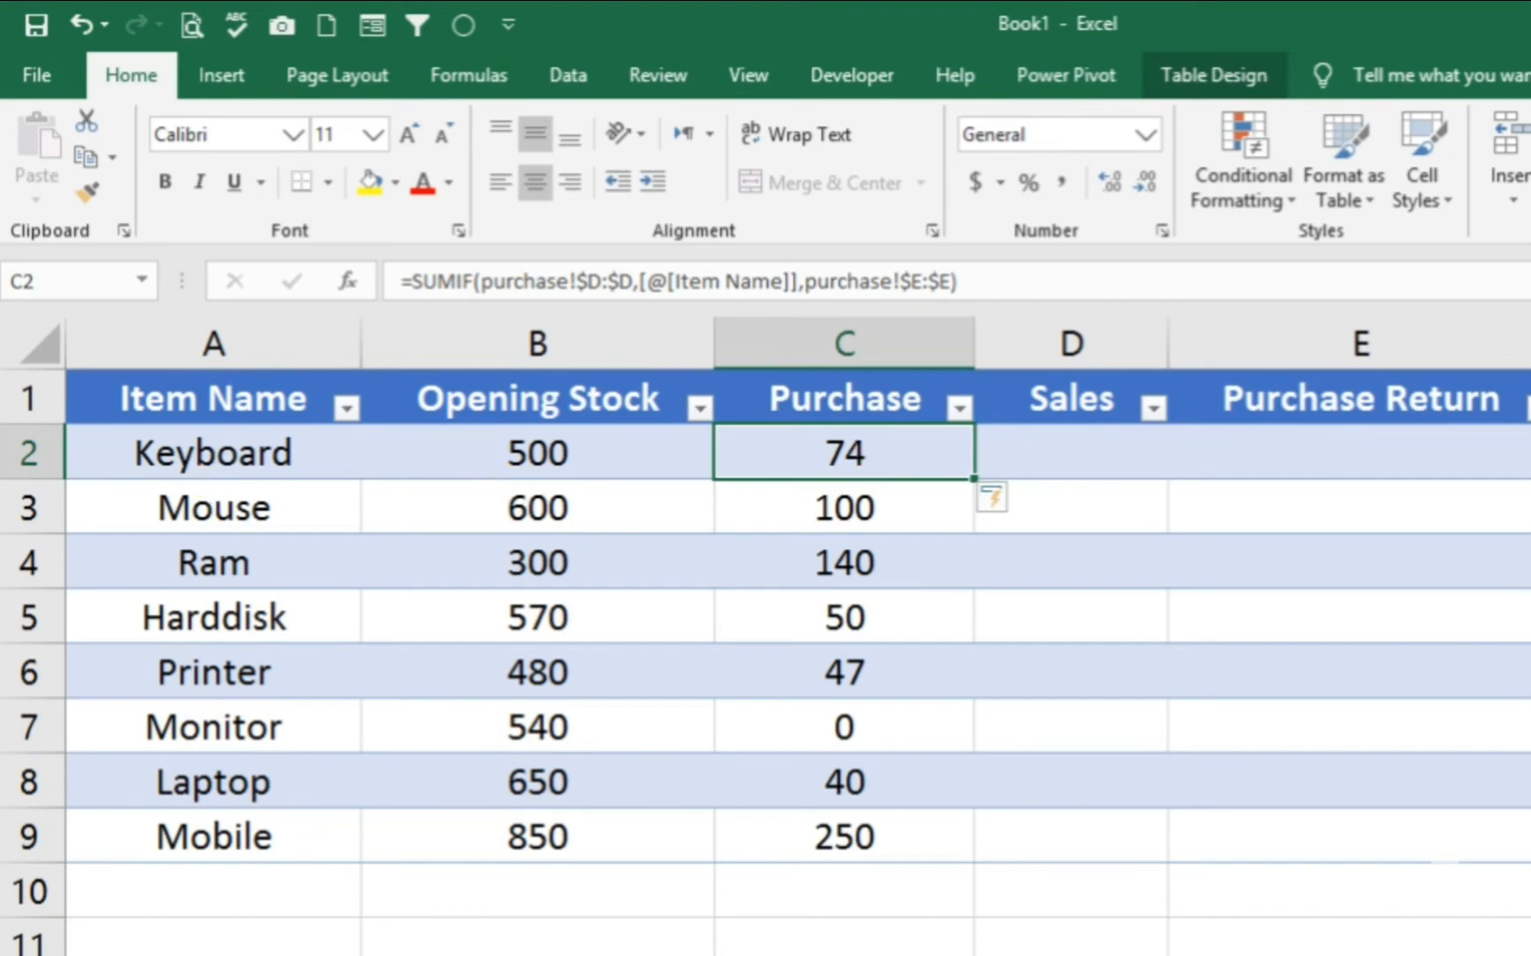
# - Check the Keyboard and Mouse purchase totals on the closing stock sheet against their Qty entries on the purchase sheet
pyautogui.hotkey('ctrl', 'pagedown')
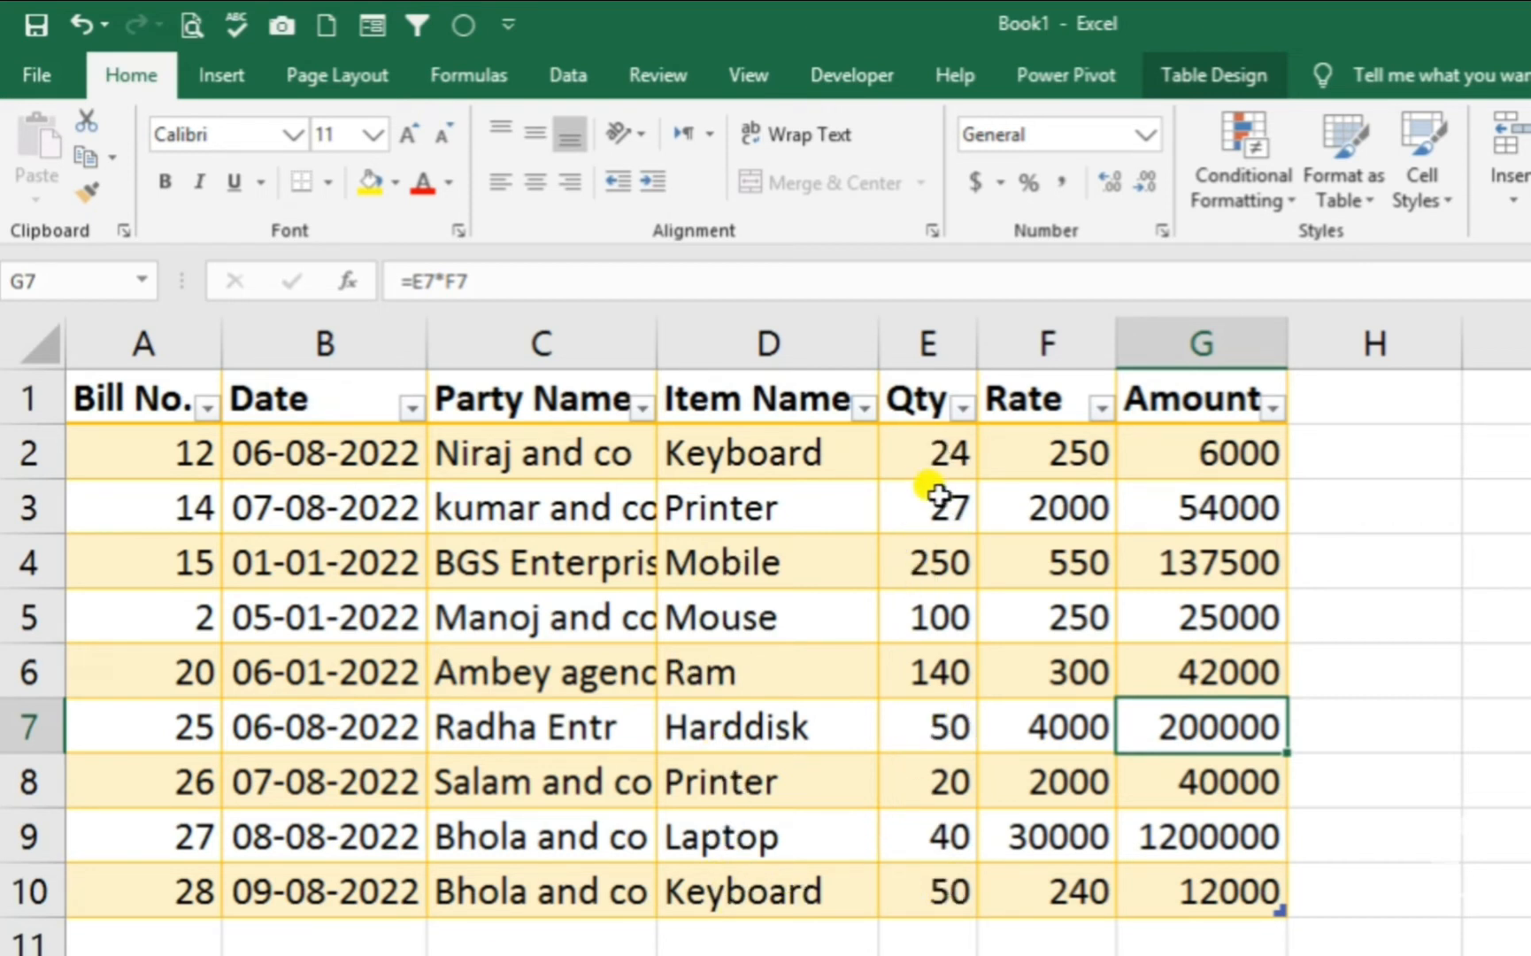
pyautogui.click(929, 880)
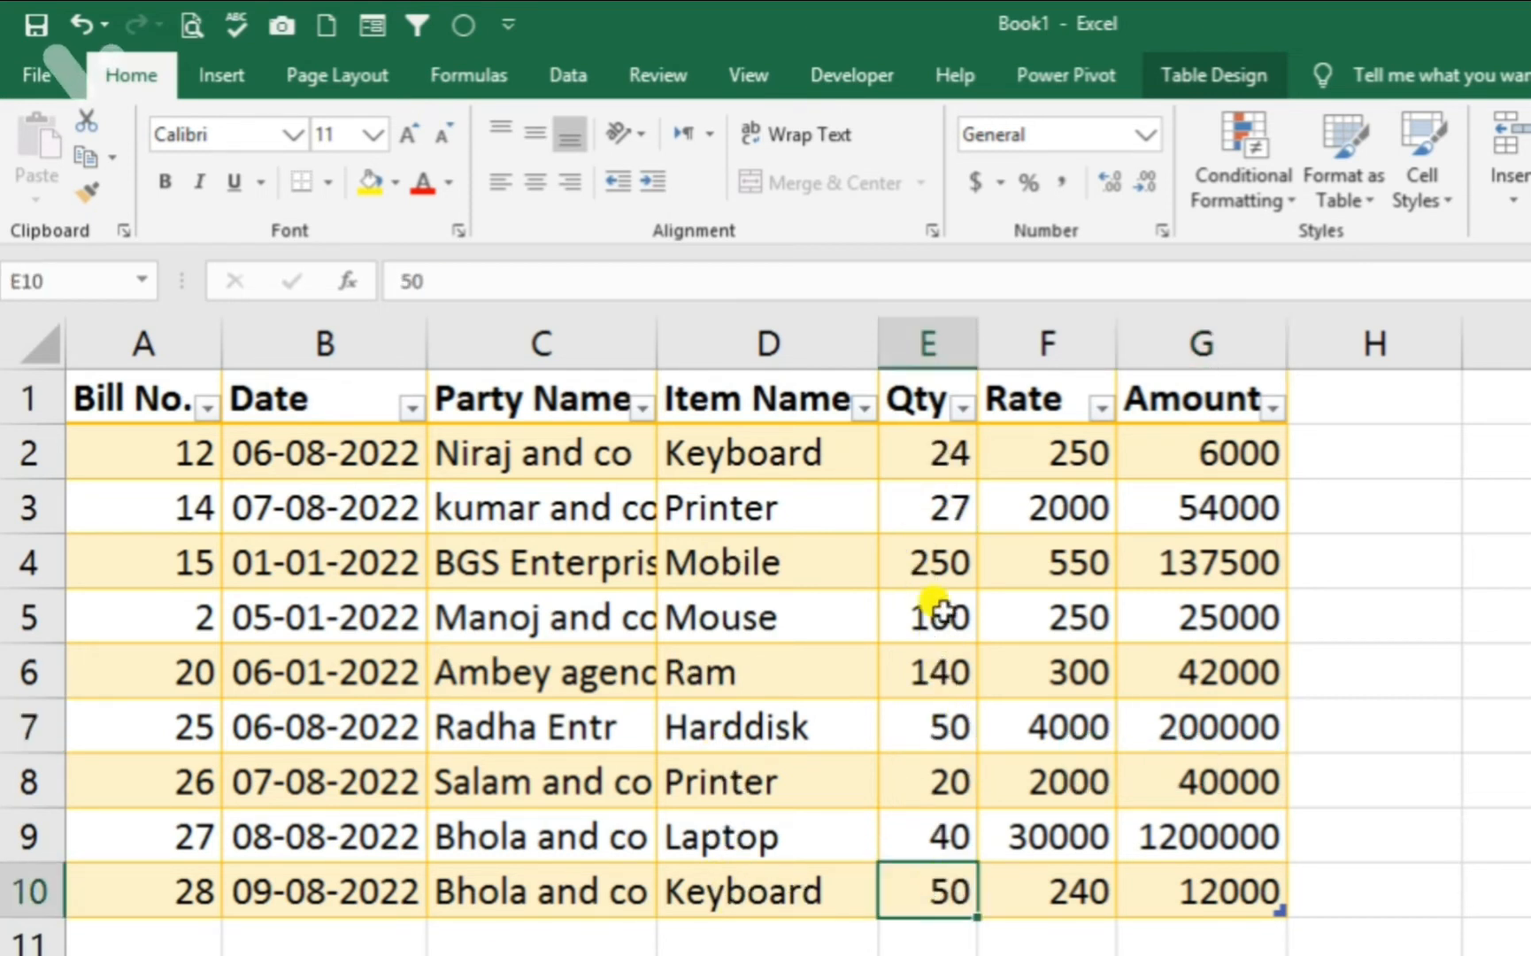
pyautogui.keyDown('ctrl'); pyautogui.click(941, 454); pyautogui.keyUp('ctrl')
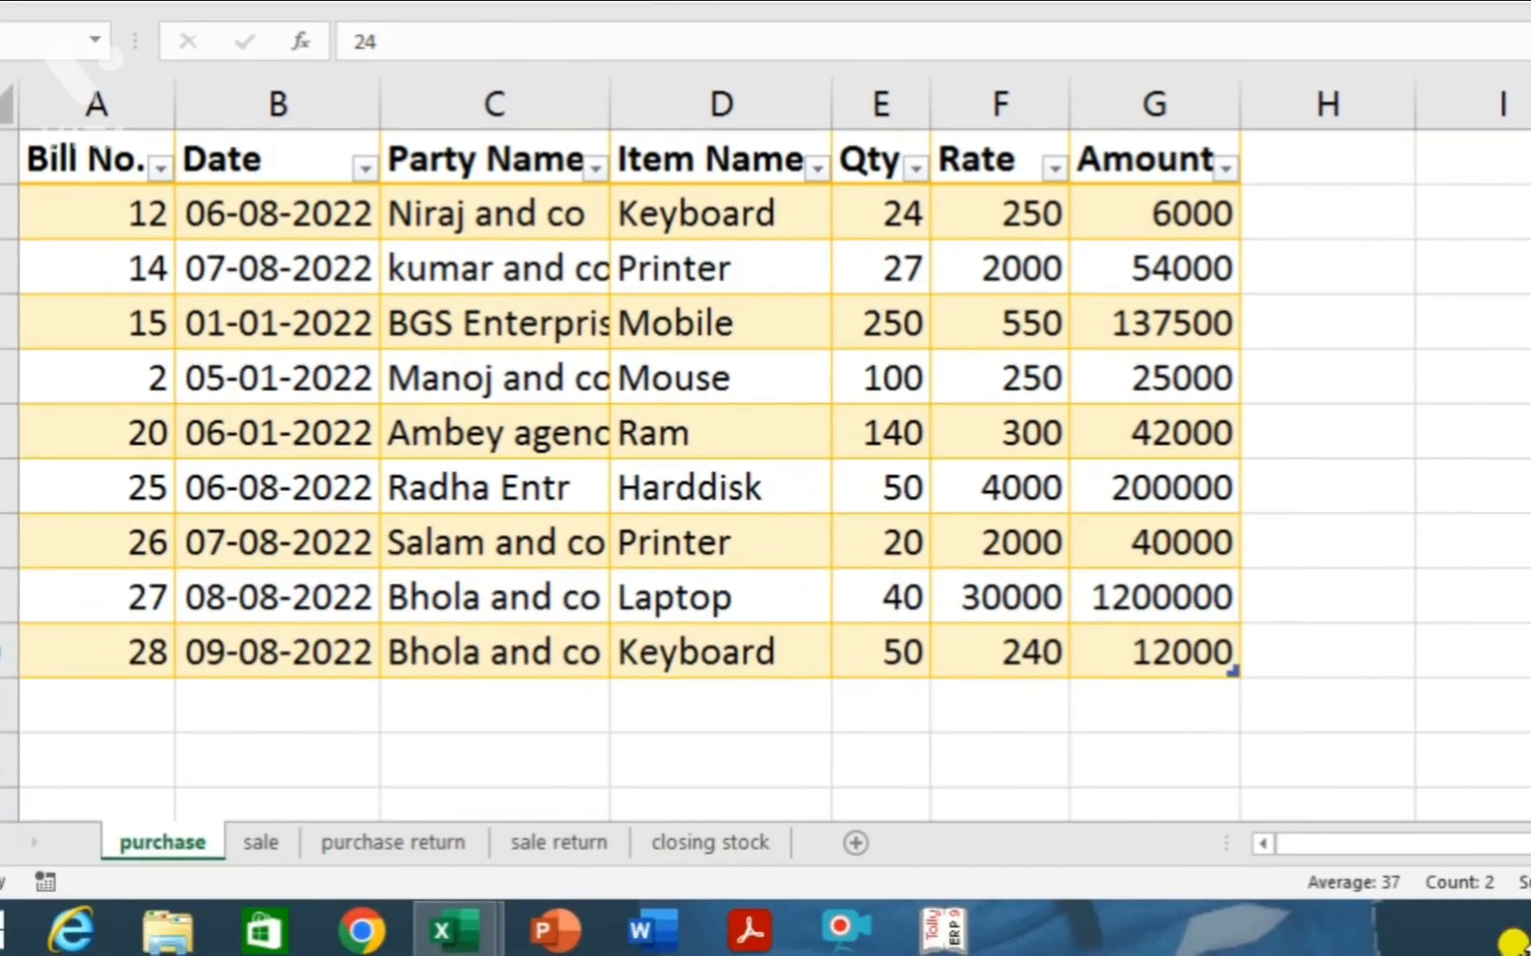
pyautogui.click(660, 853)
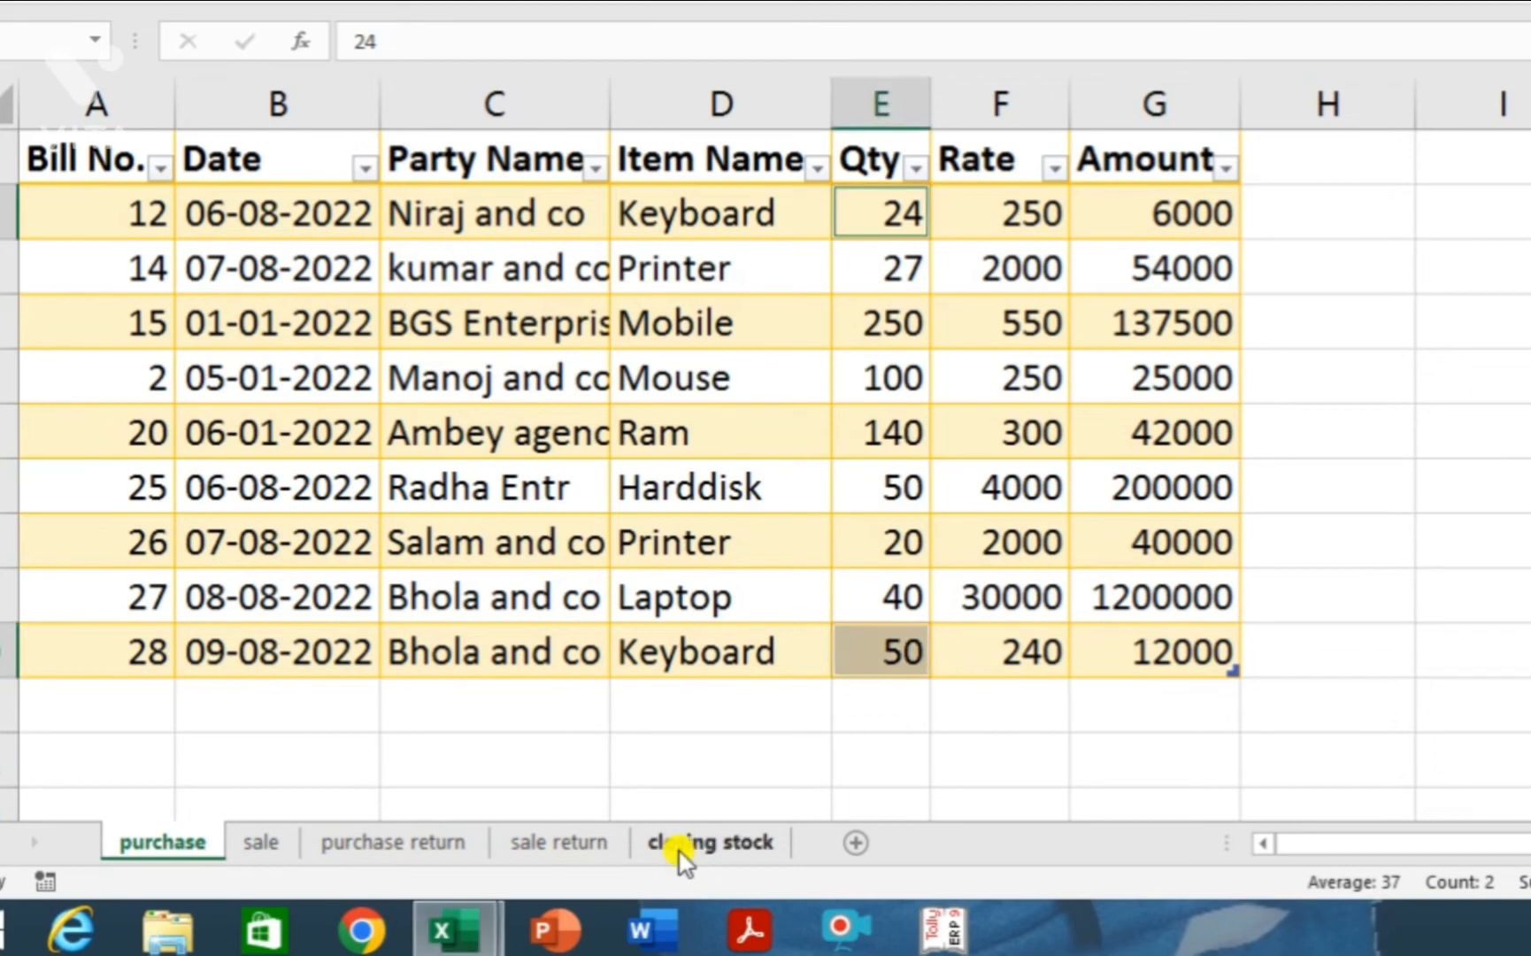
pyautogui.click(703, 845)
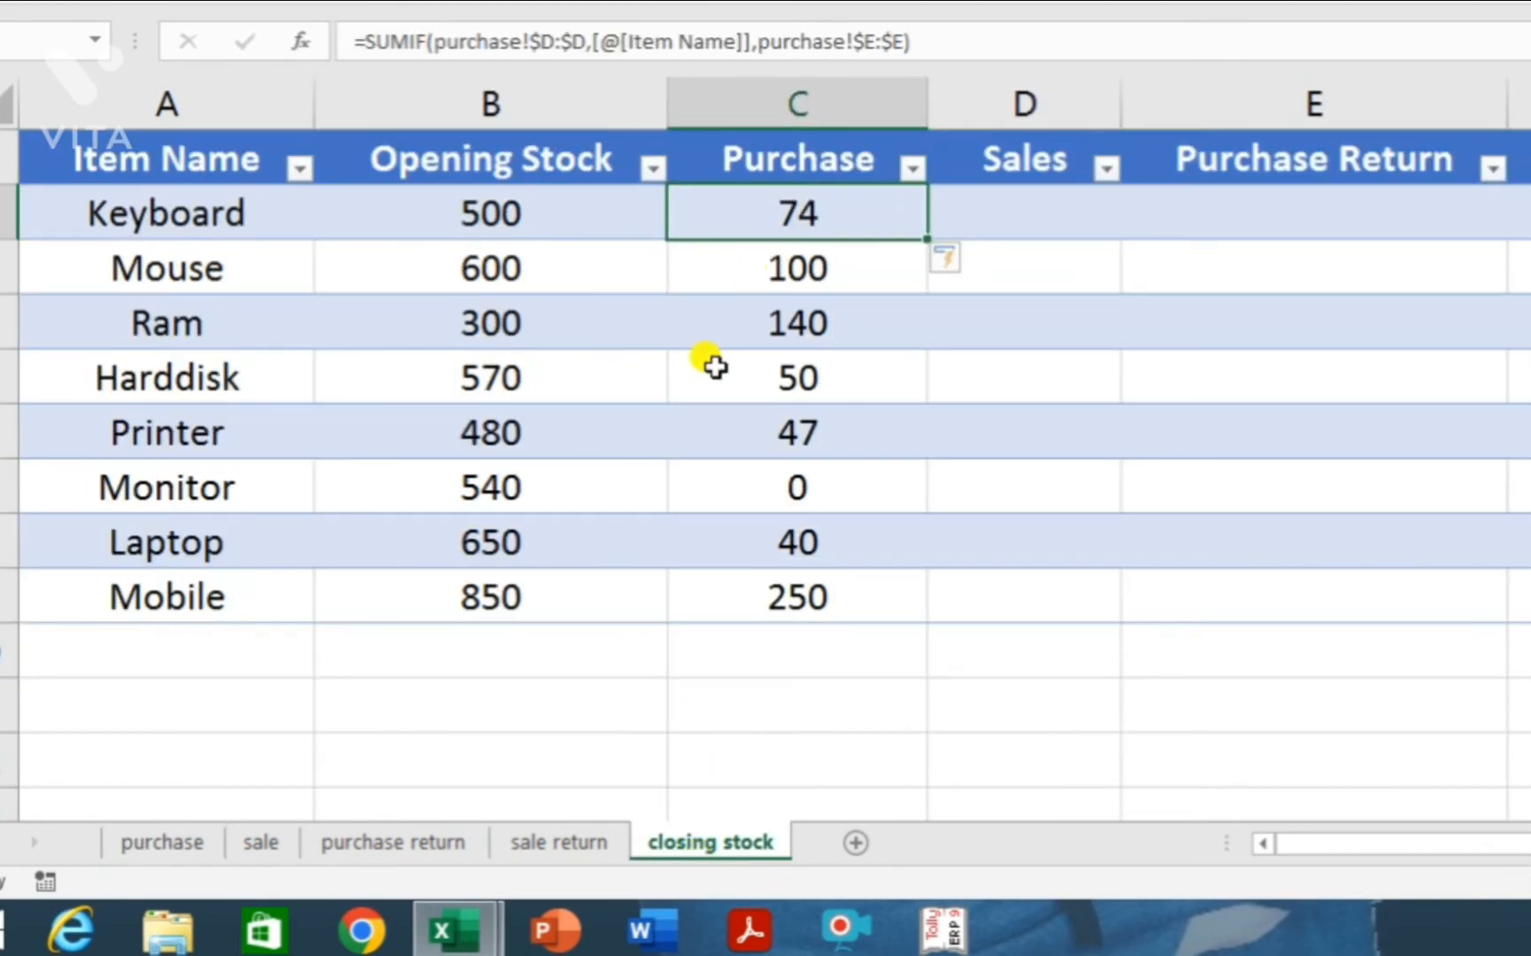
pyautogui.click(790, 265)
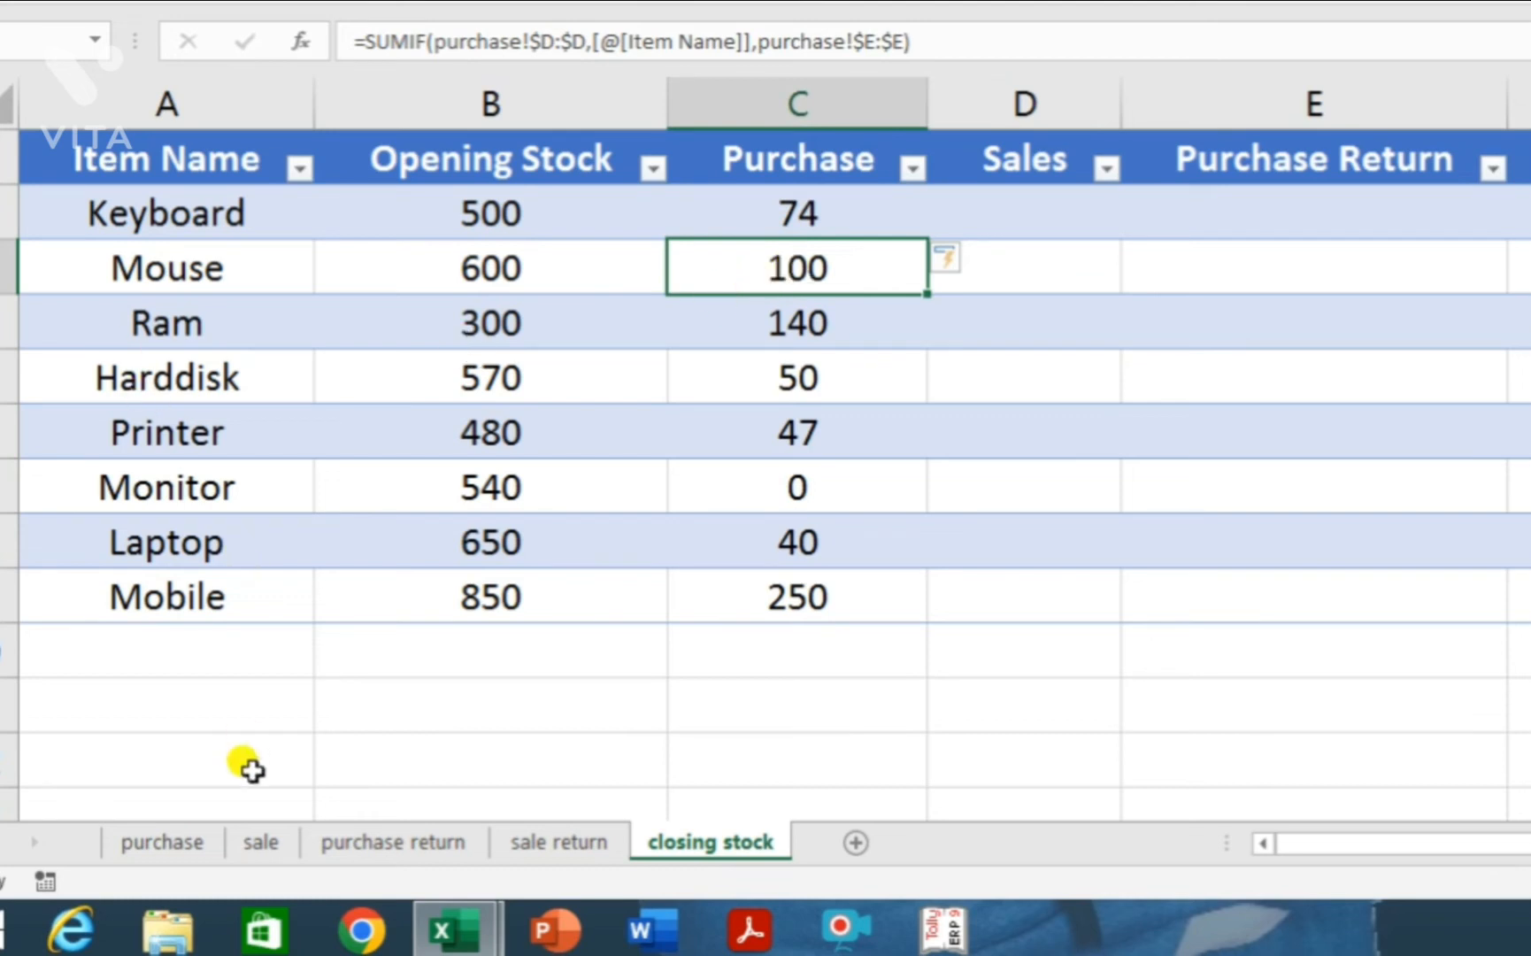
pyautogui.click(177, 848)
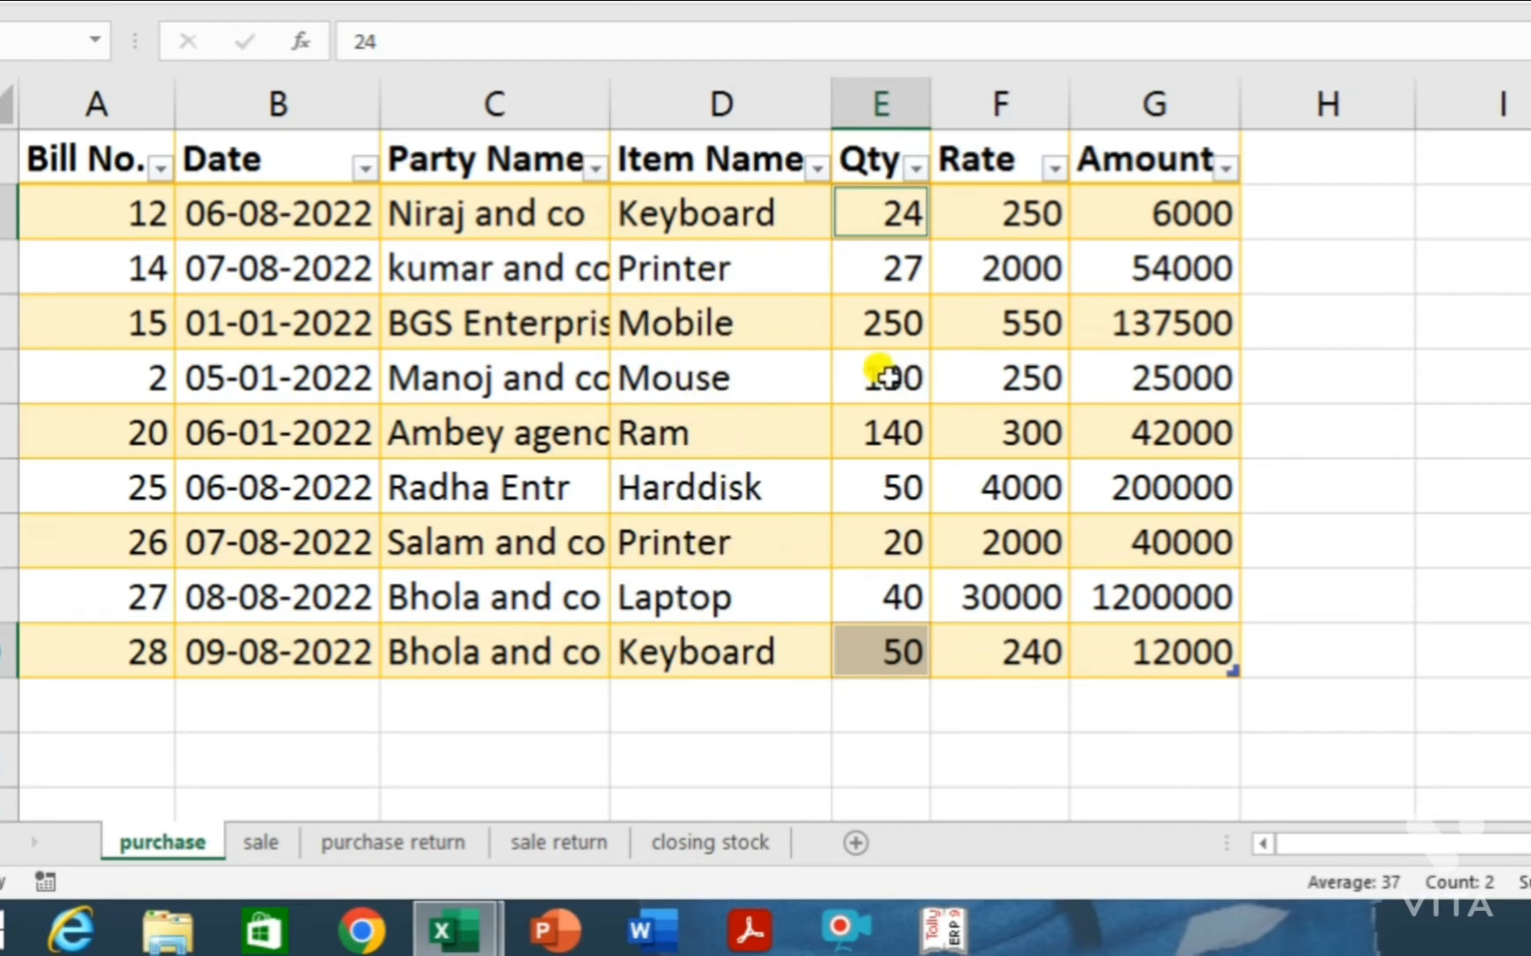
# - Start a SUMIF formula in Keyboard's Sales cell D2 on the closing stock sheet, with the sale sheet's Item Name column as absolute range $D:$D
pyautogui.click(712, 843)
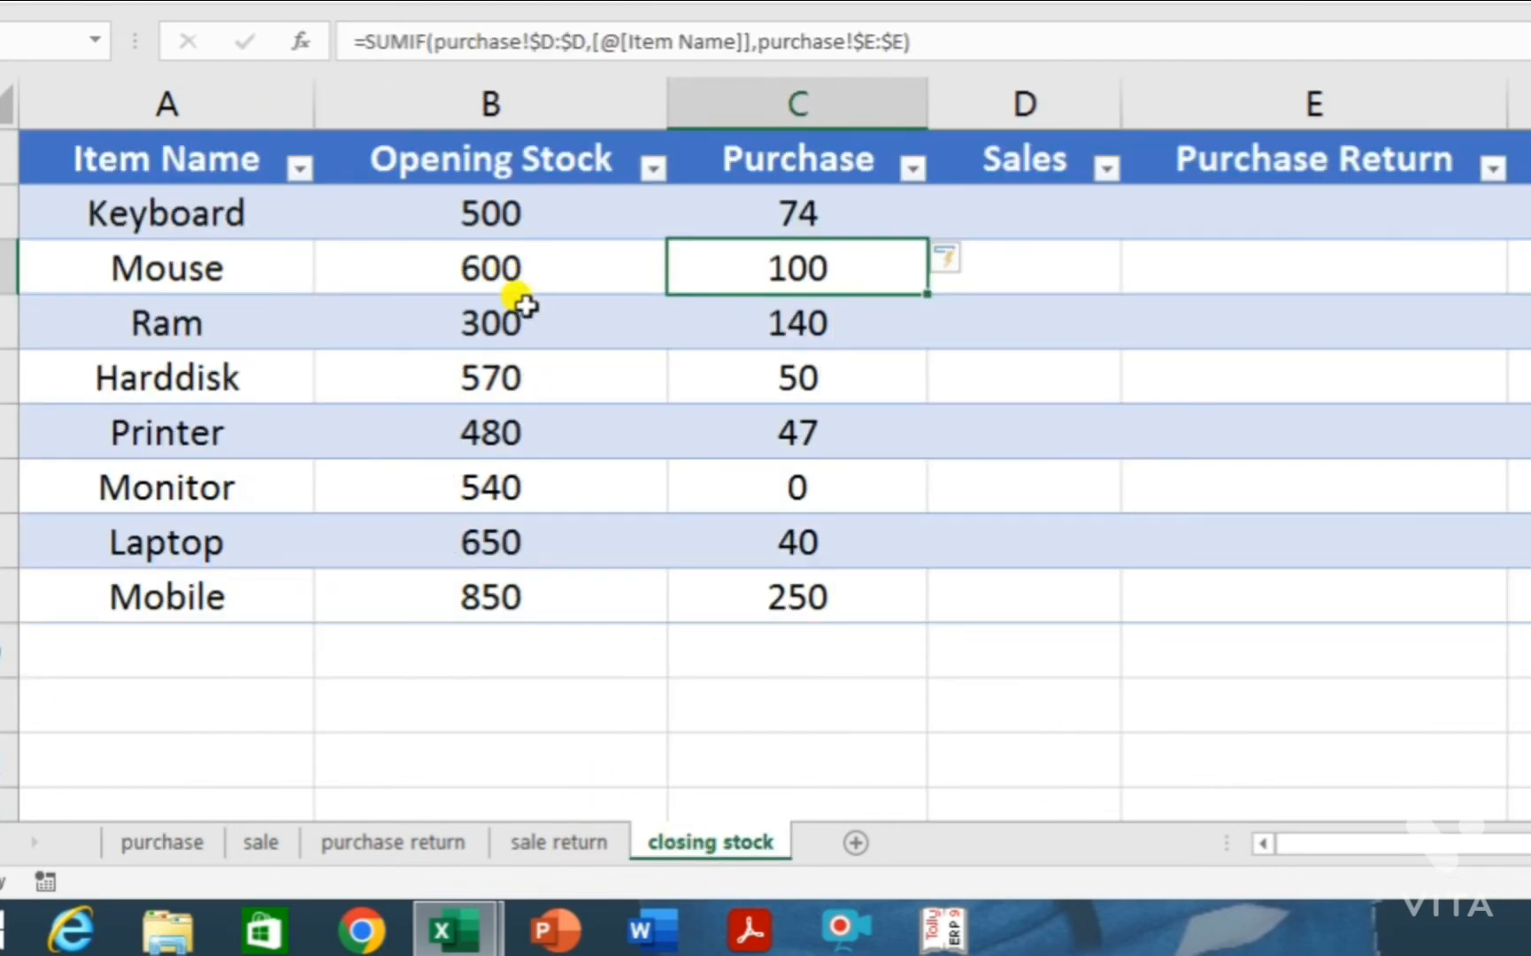
pyautogui.click(996, 213)
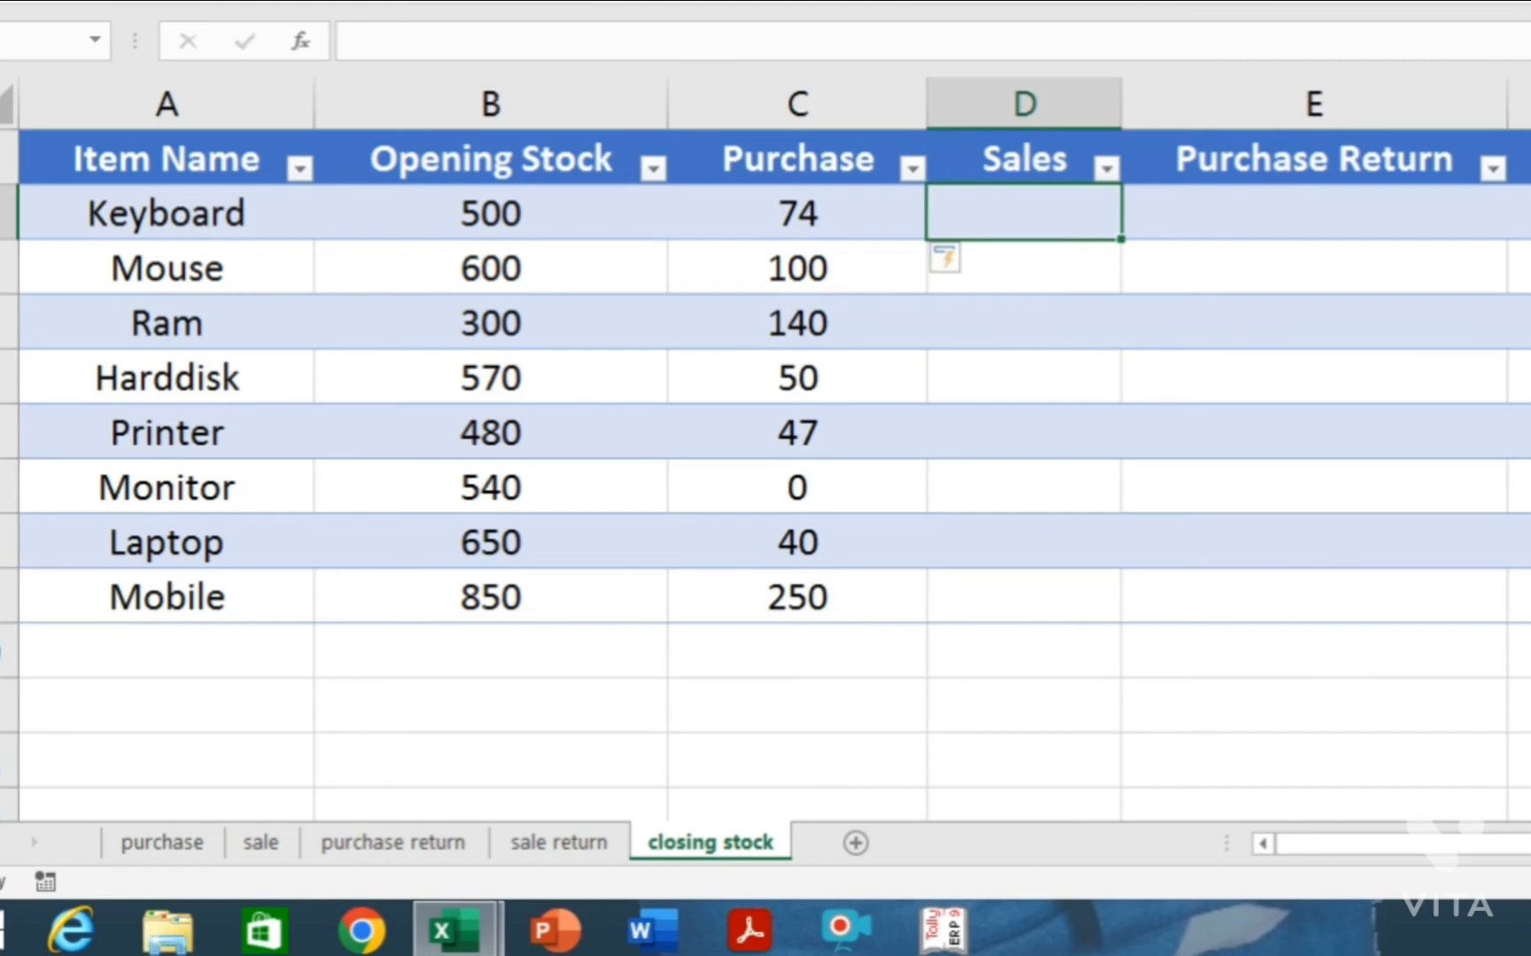
pyautogui.doubleClick(1022, 232)
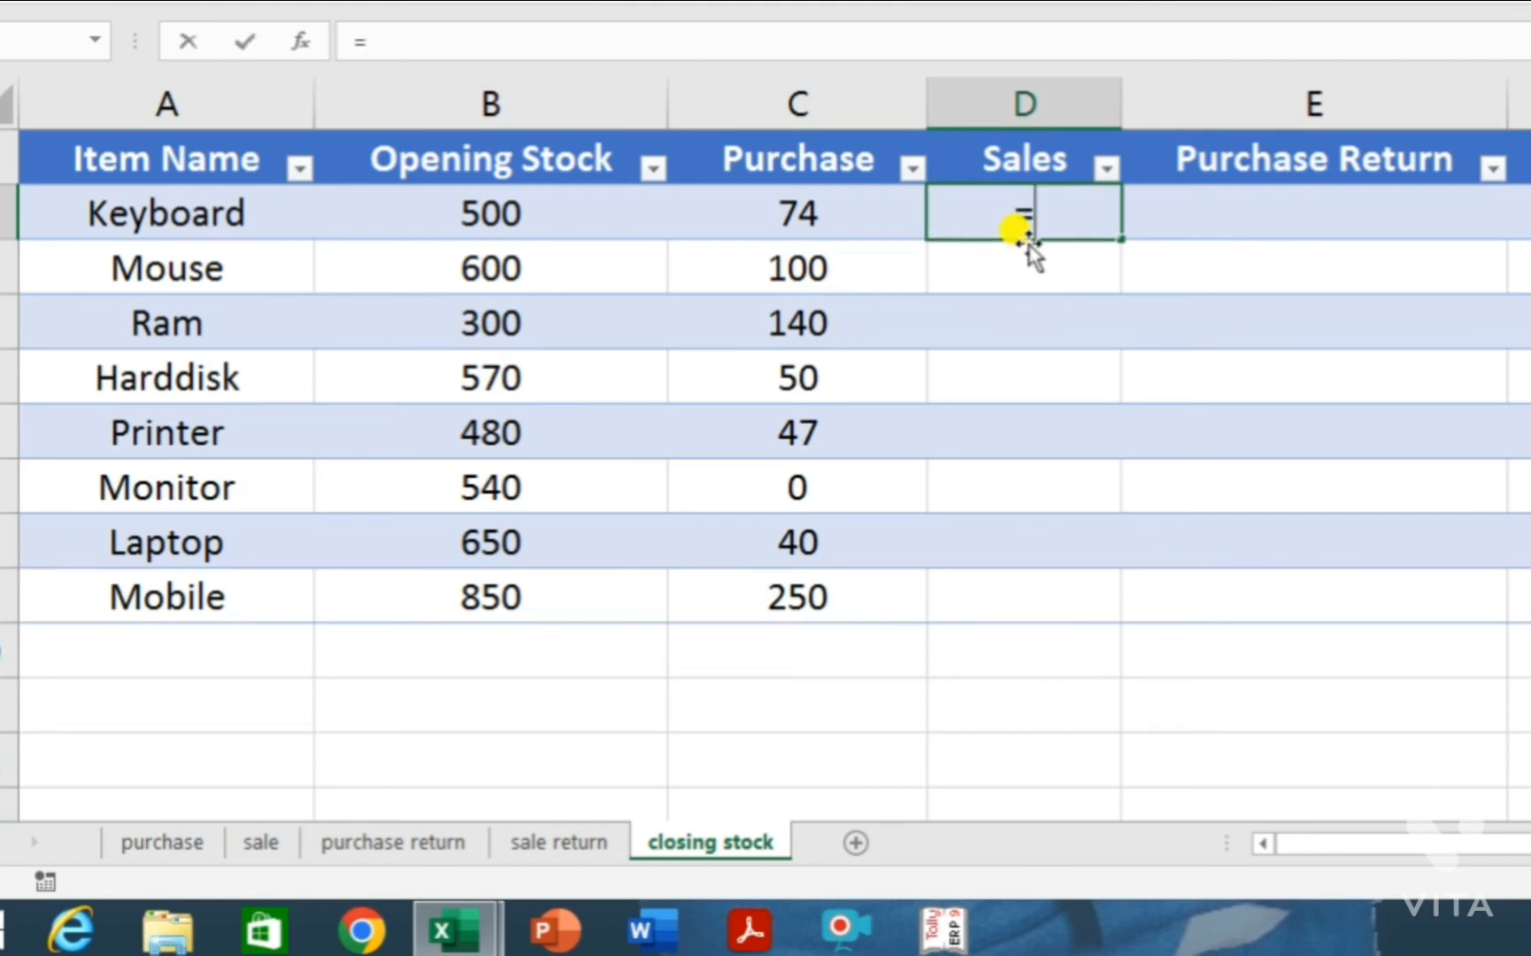
pyautogui.write('=sum')
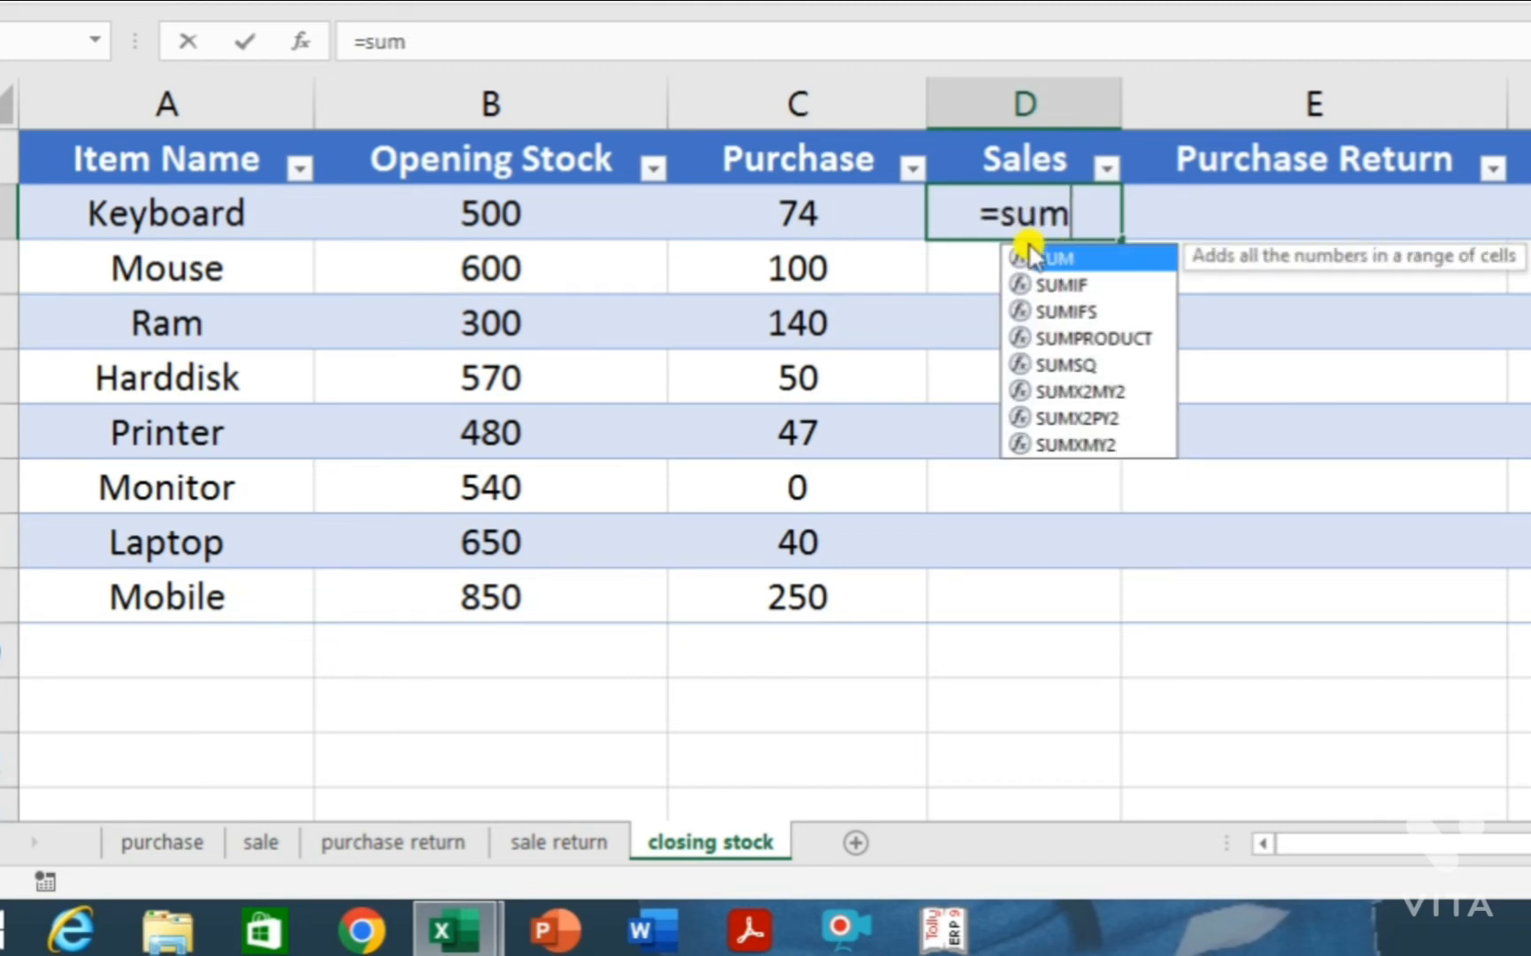
pyautogui.click(1090, 296)
pyautogui.doubleClick(1080, 292)
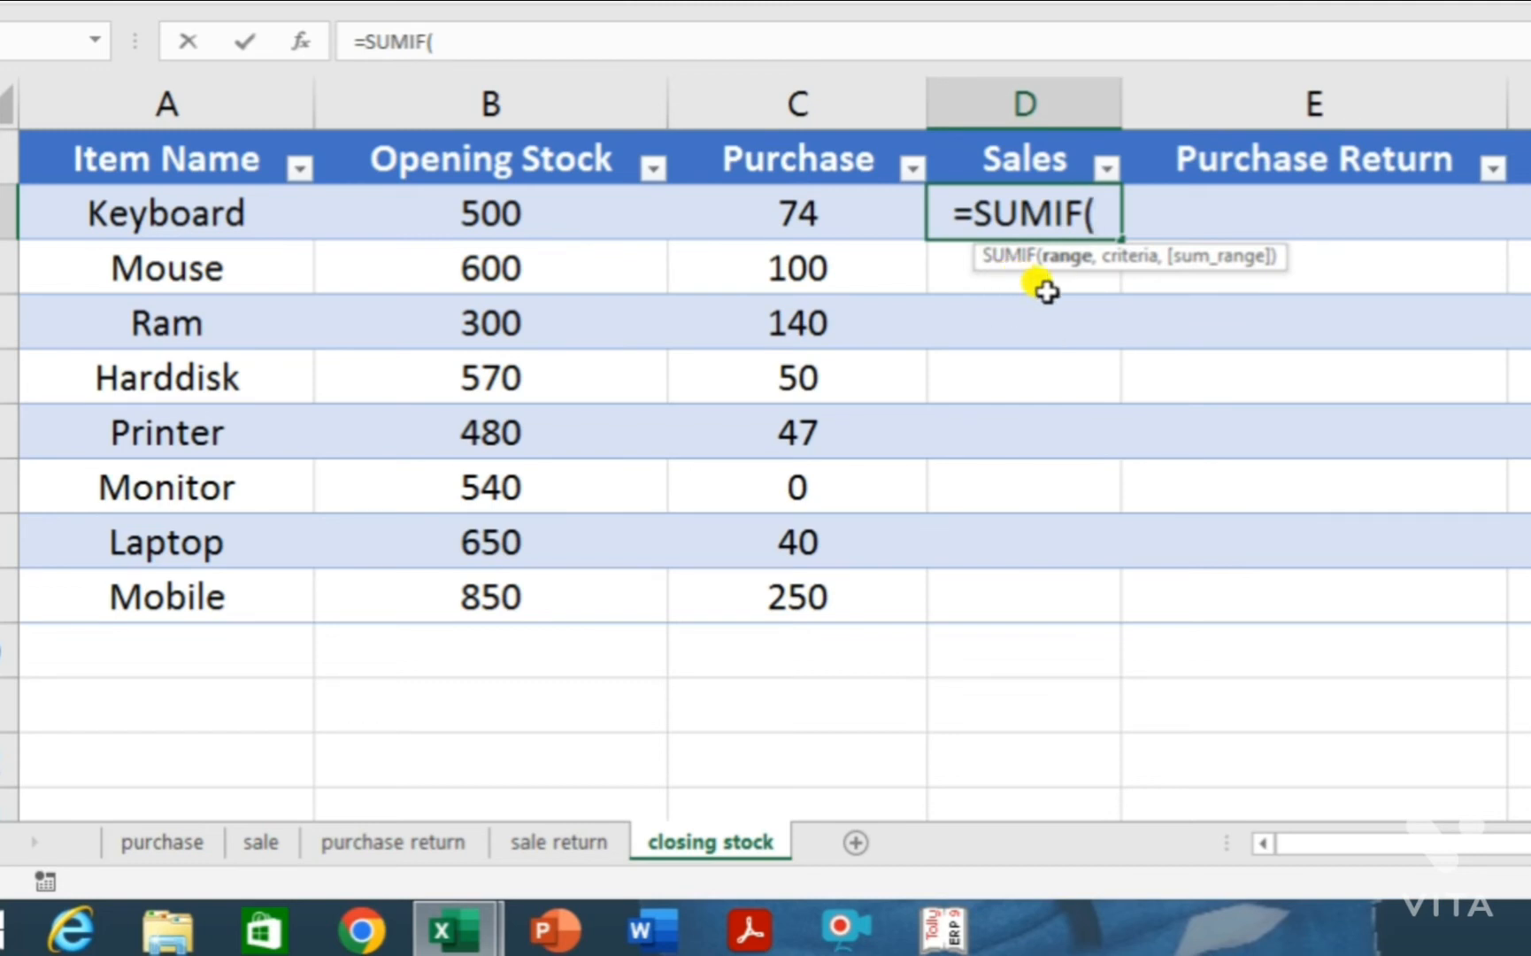
pyautogui.click(255, 845)
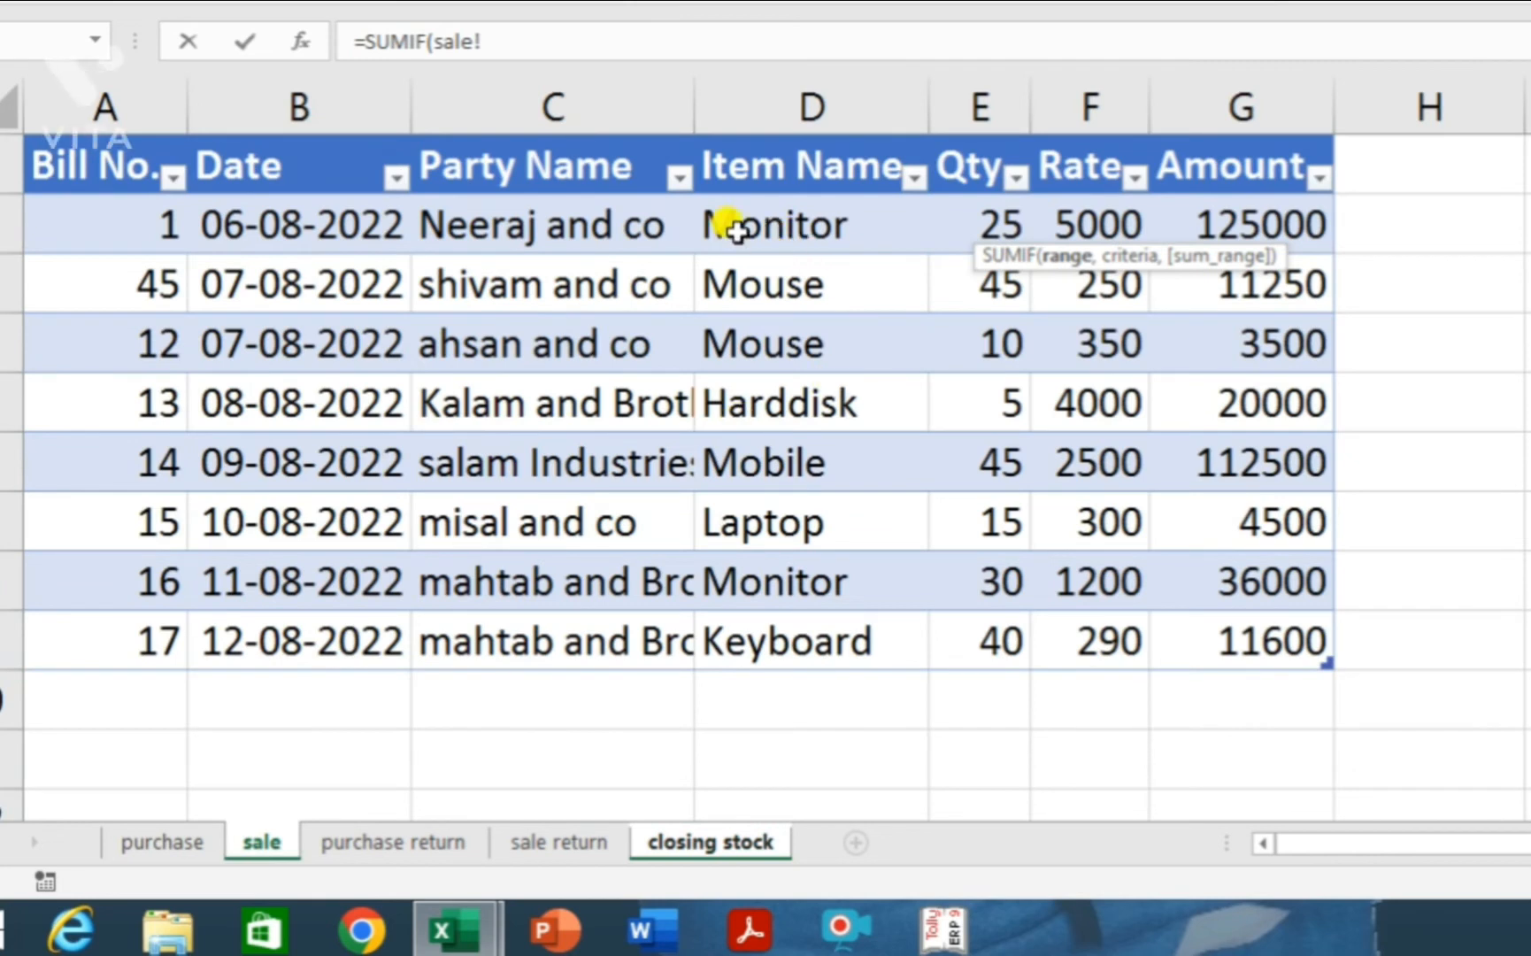
pyautogui.click(810, 105)
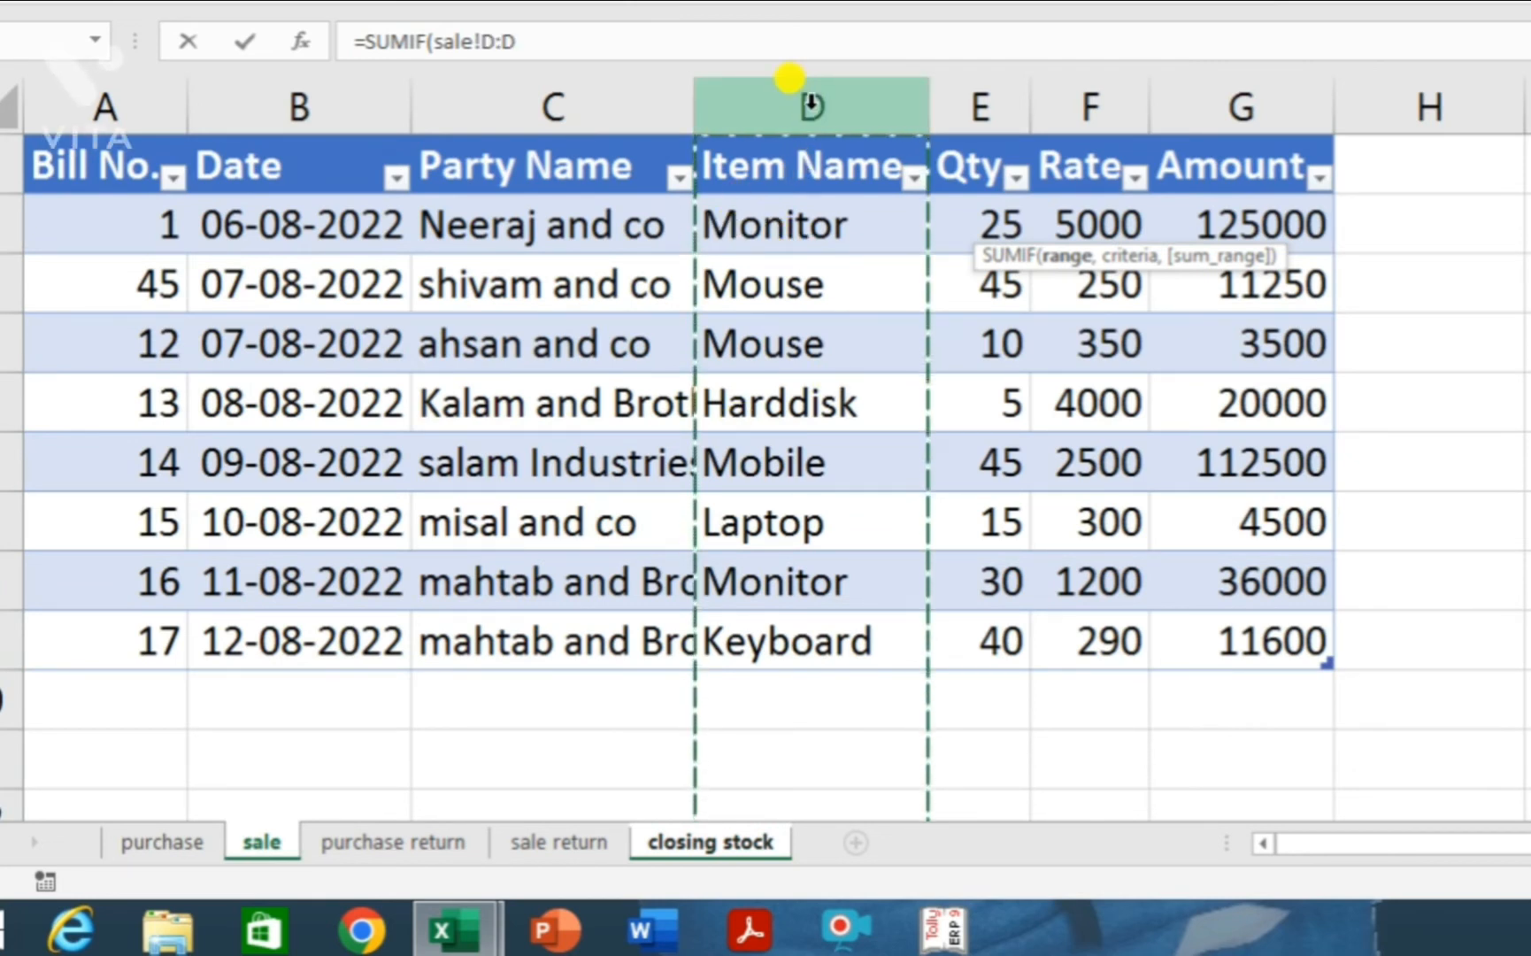
pyautogui.press('F4')
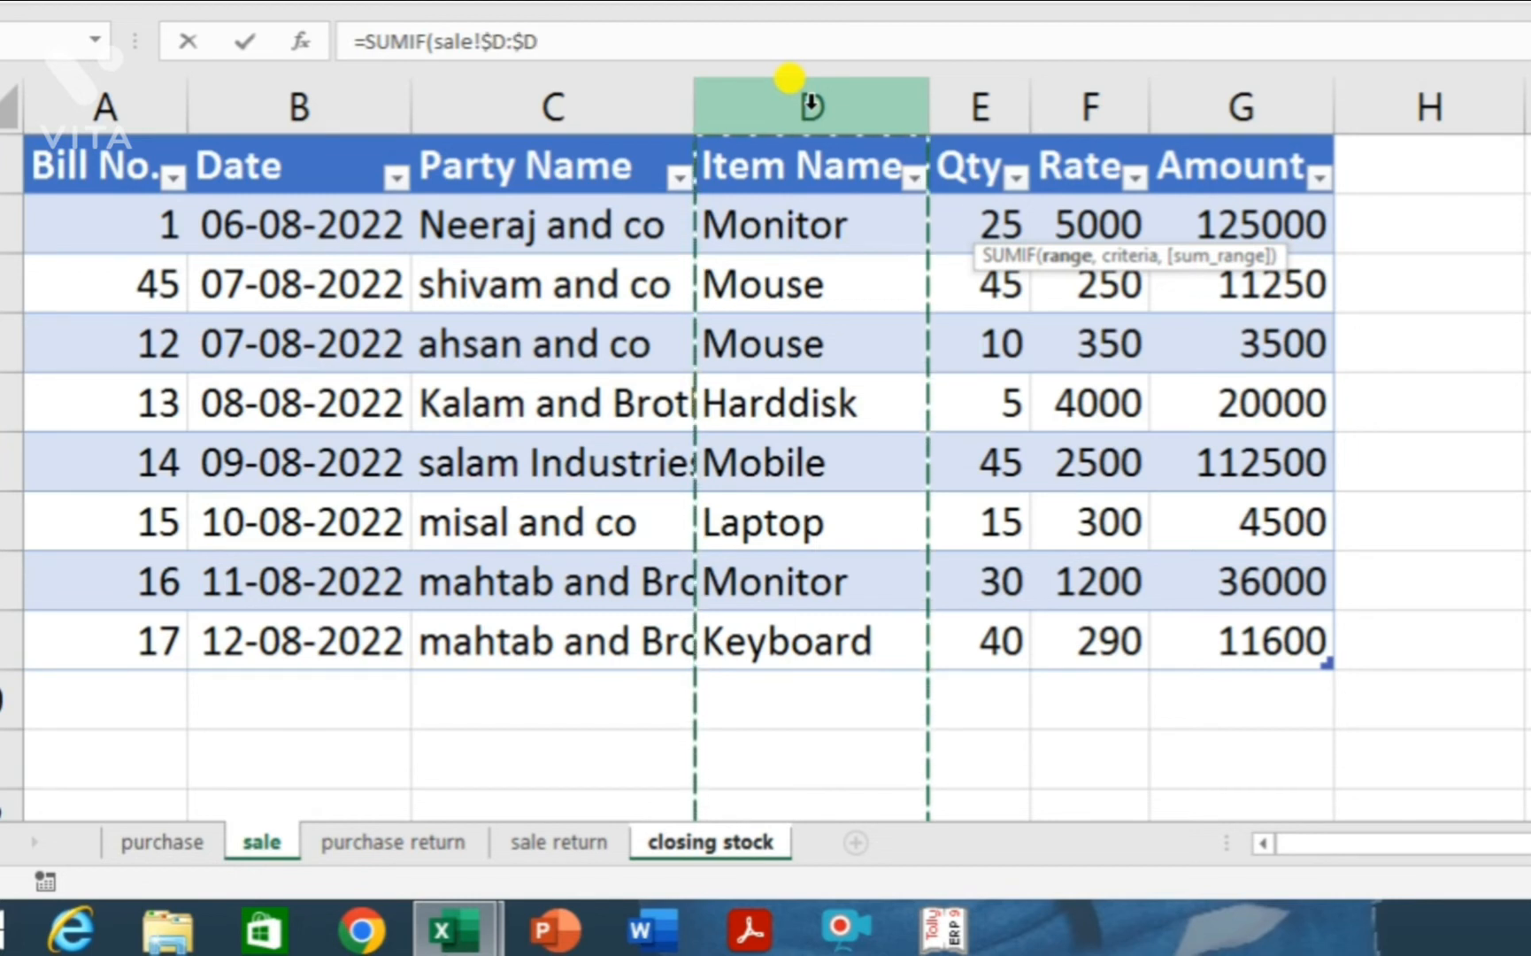
pyautogui.write(',')
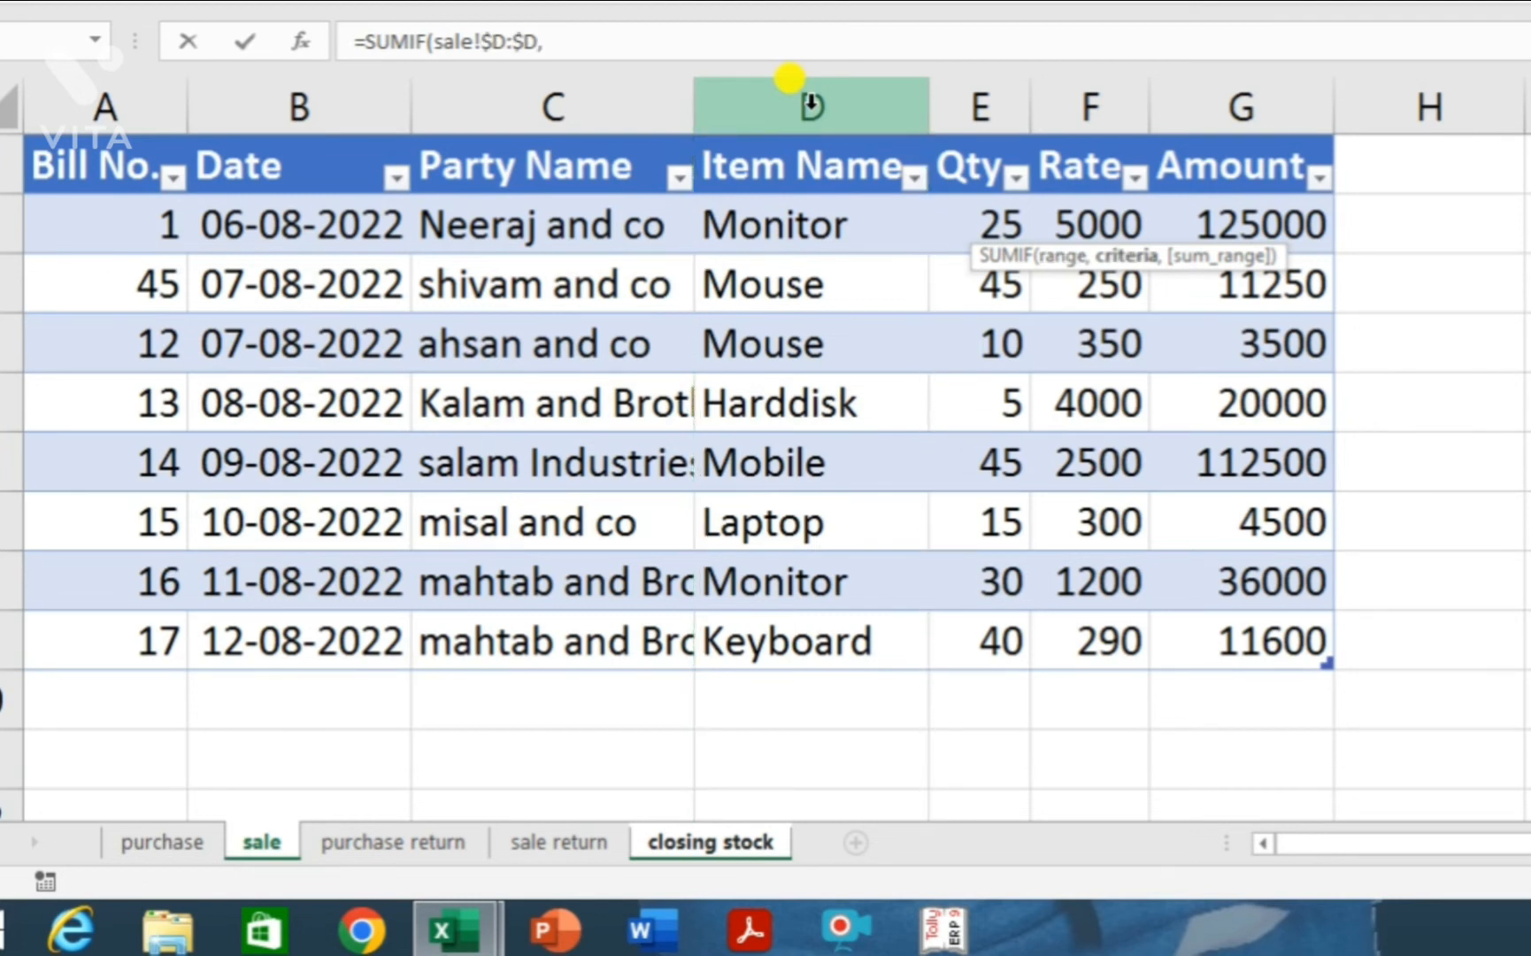
# - Use Keyboard's Item Name cell A2 on the closing stock sheet as the criteria of the Sales SUMIF
pyautogui.click(706, 845)
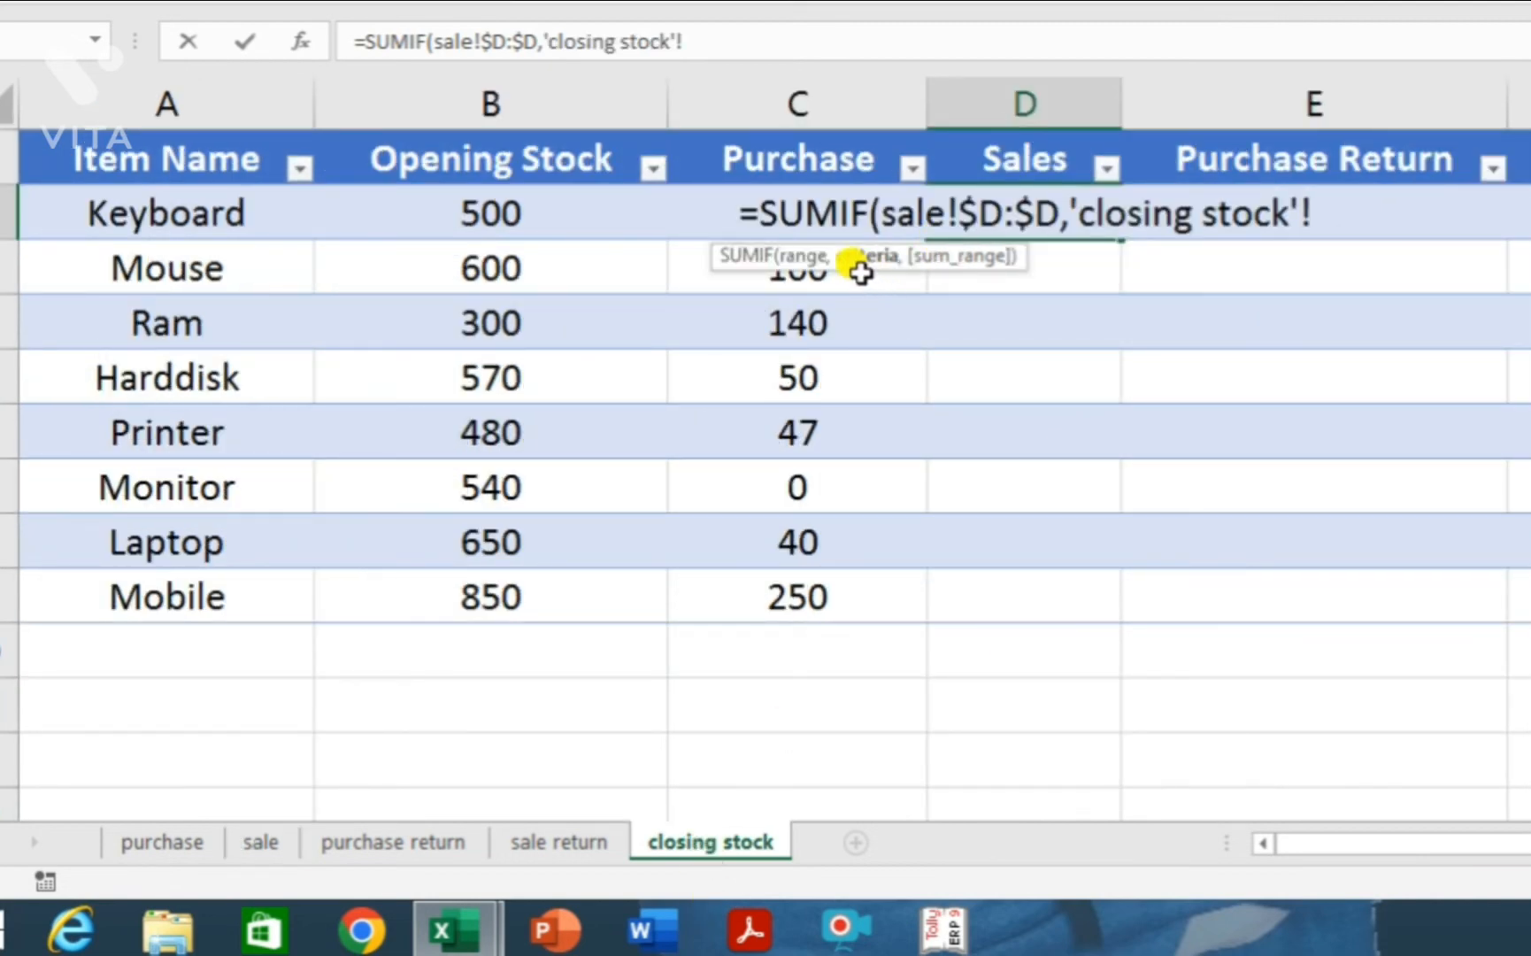
pyautogui.click(154, 213)
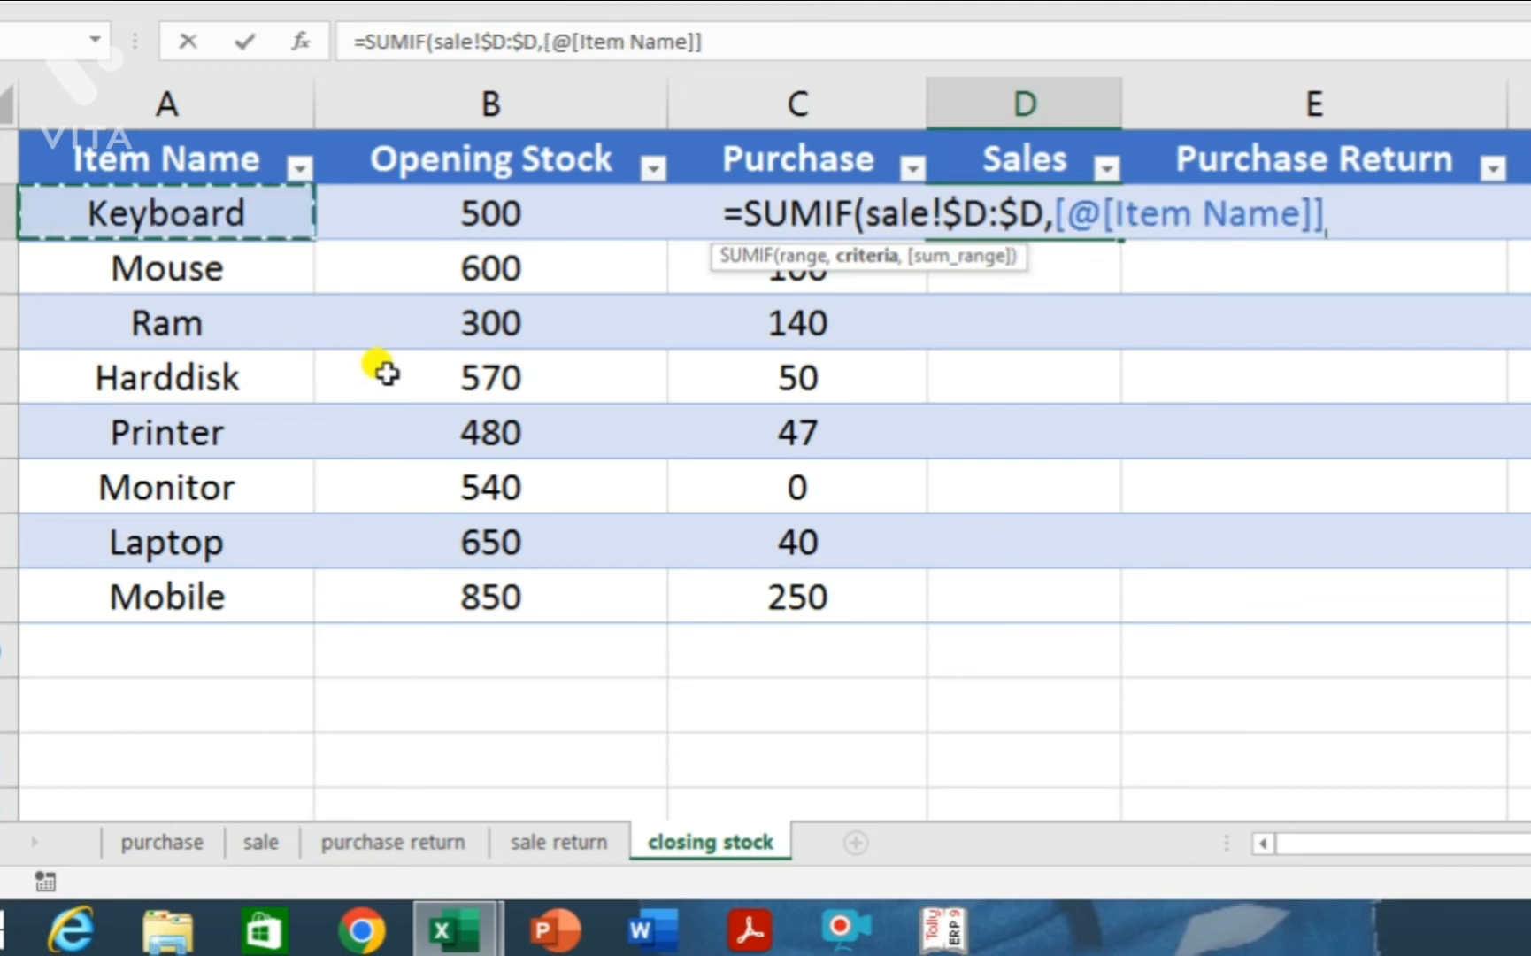
pyautogui.write(',')
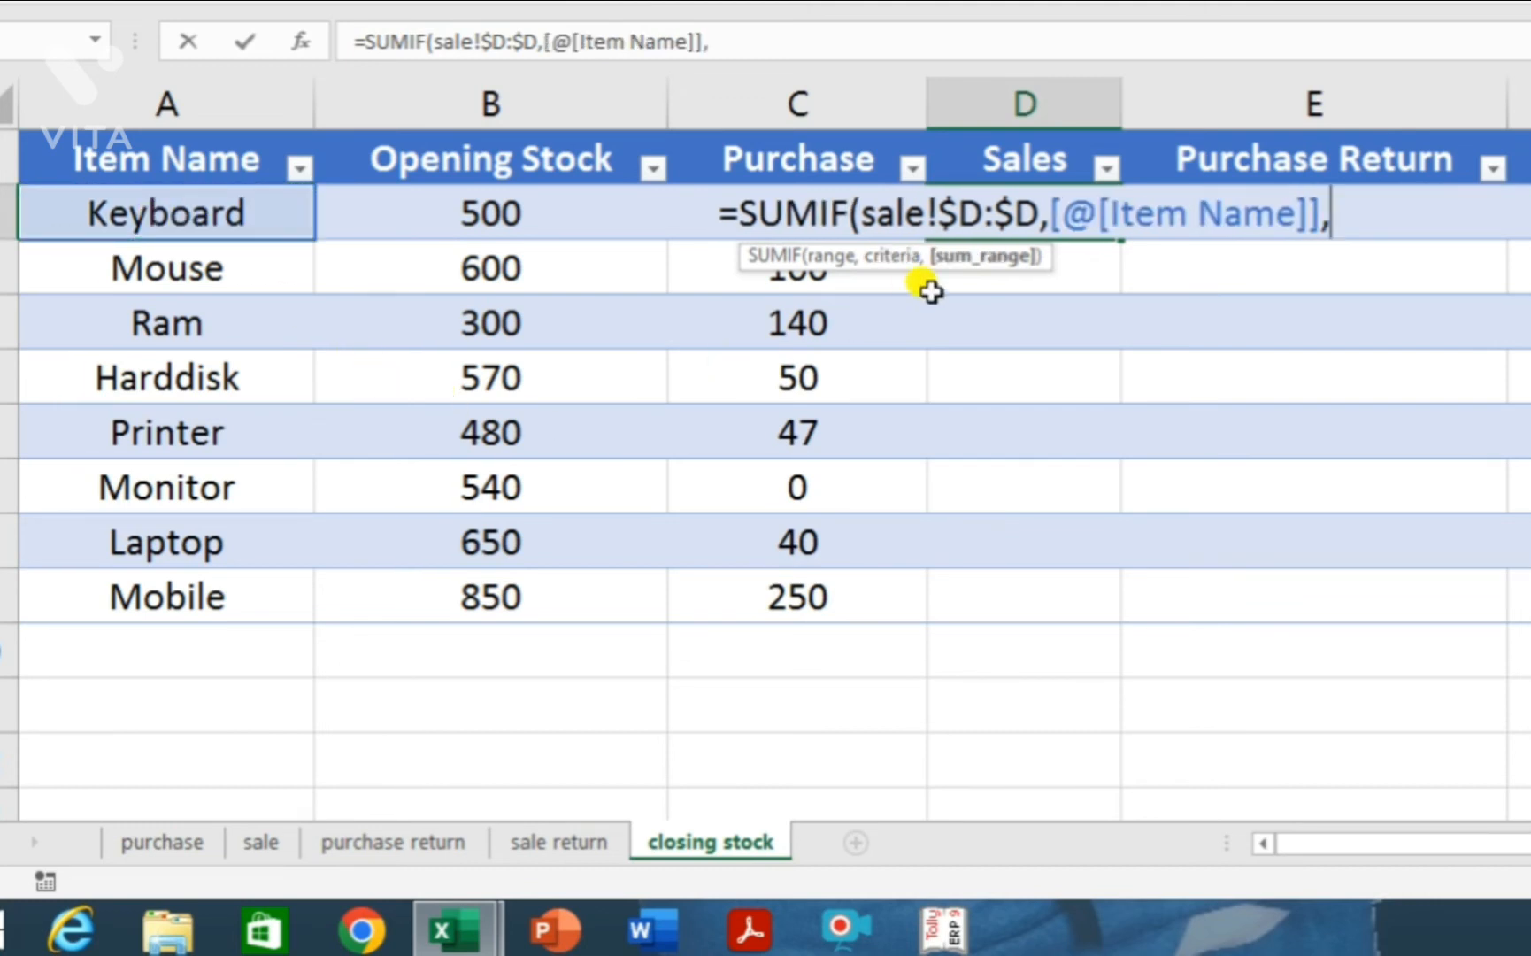
# - Set the sale sheet's Qty column as absolute sum range $E:$E and complete the SUMIF formula for the Sales column
pyautogui.click(273, 845)
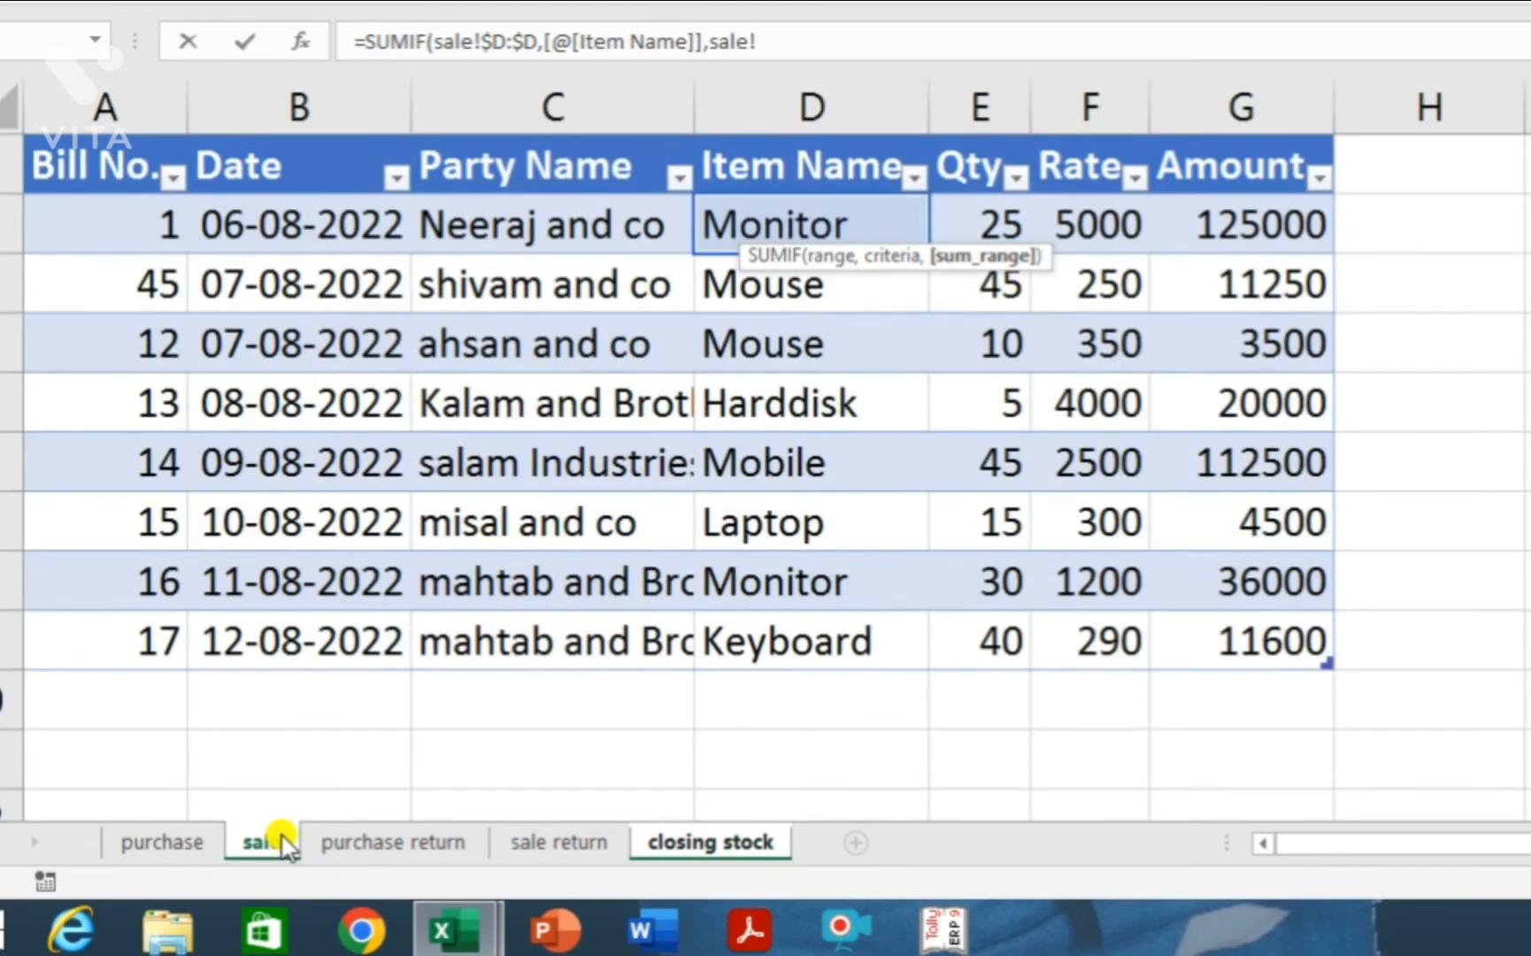
pyautogui.click(971, 86)
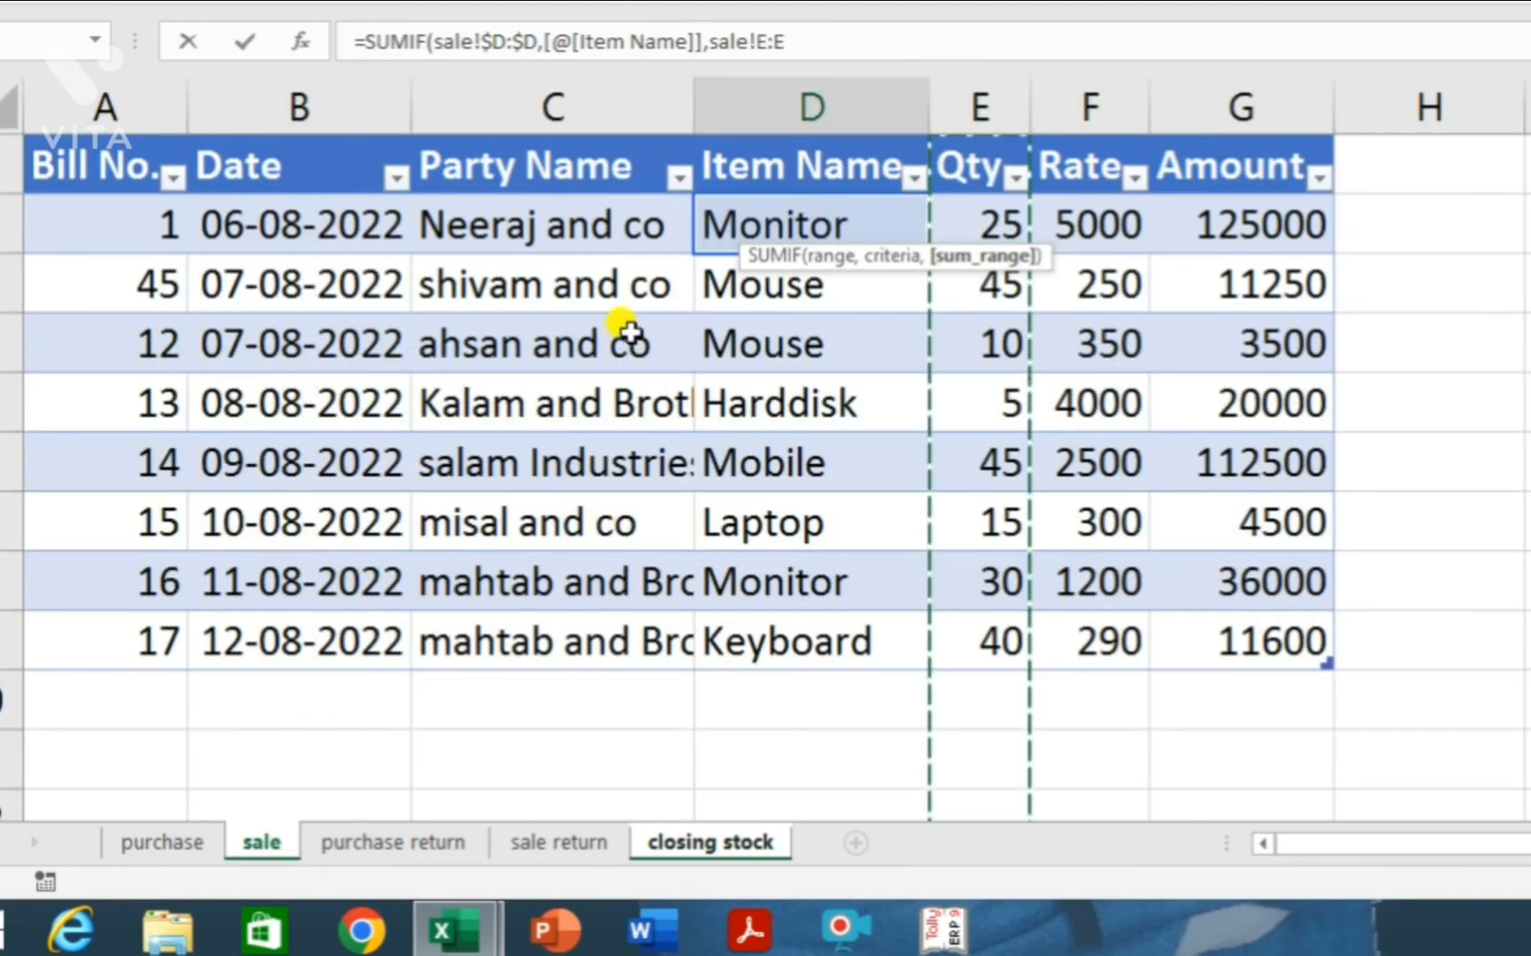
pyautogui.press('F4')
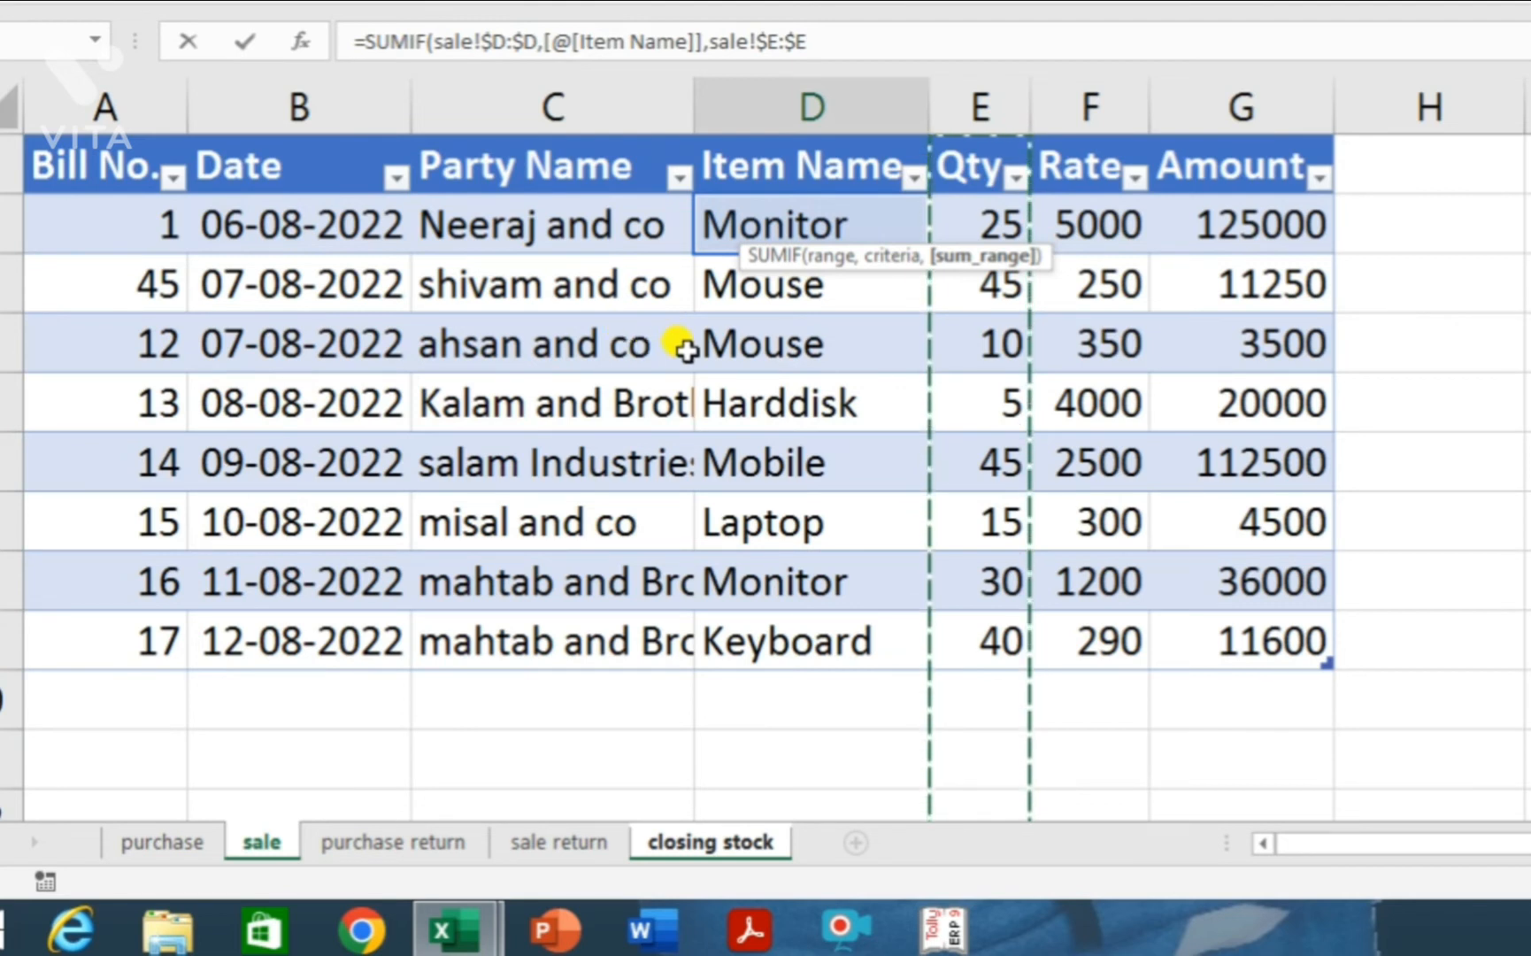
pyautogui.write(')')
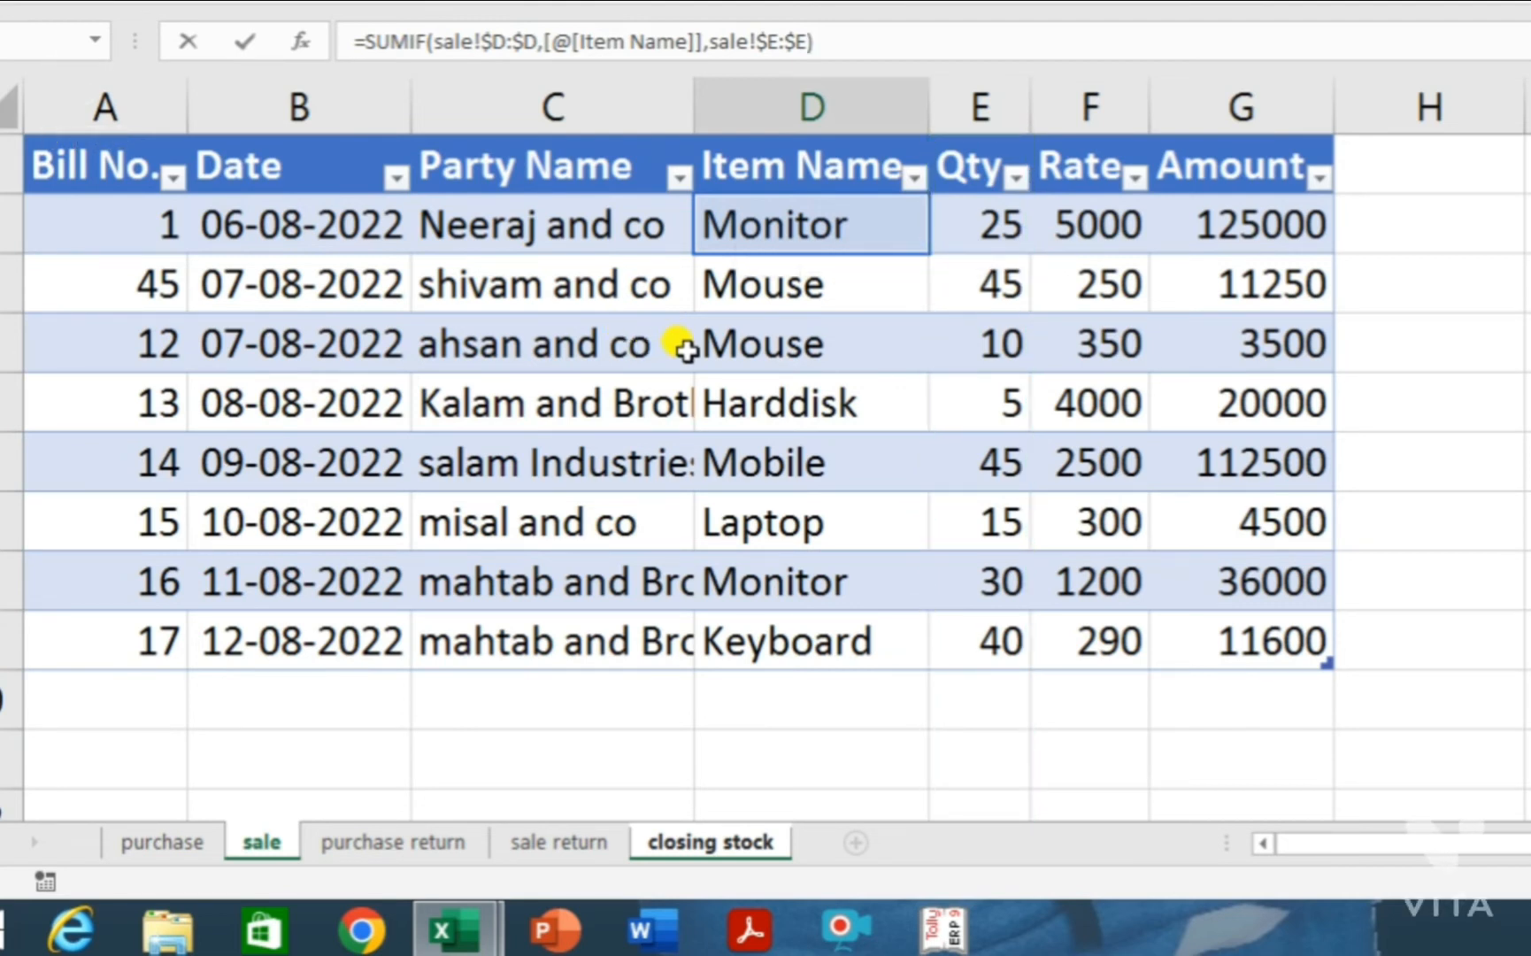
pyautogui.click(708, 841)
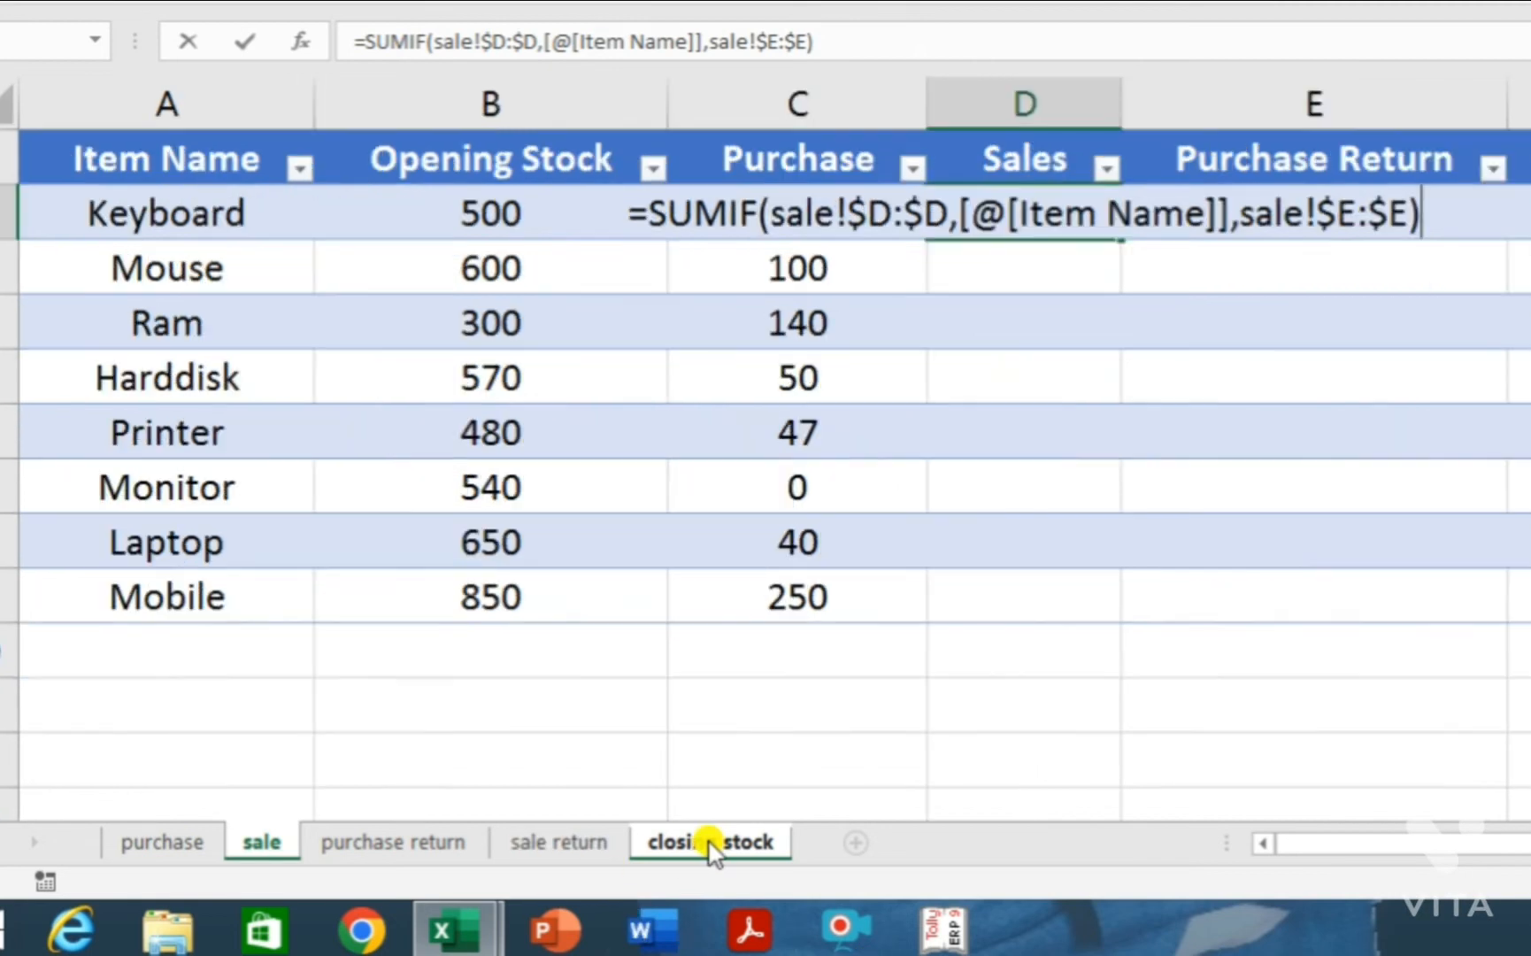
pyautogui.press('Return')
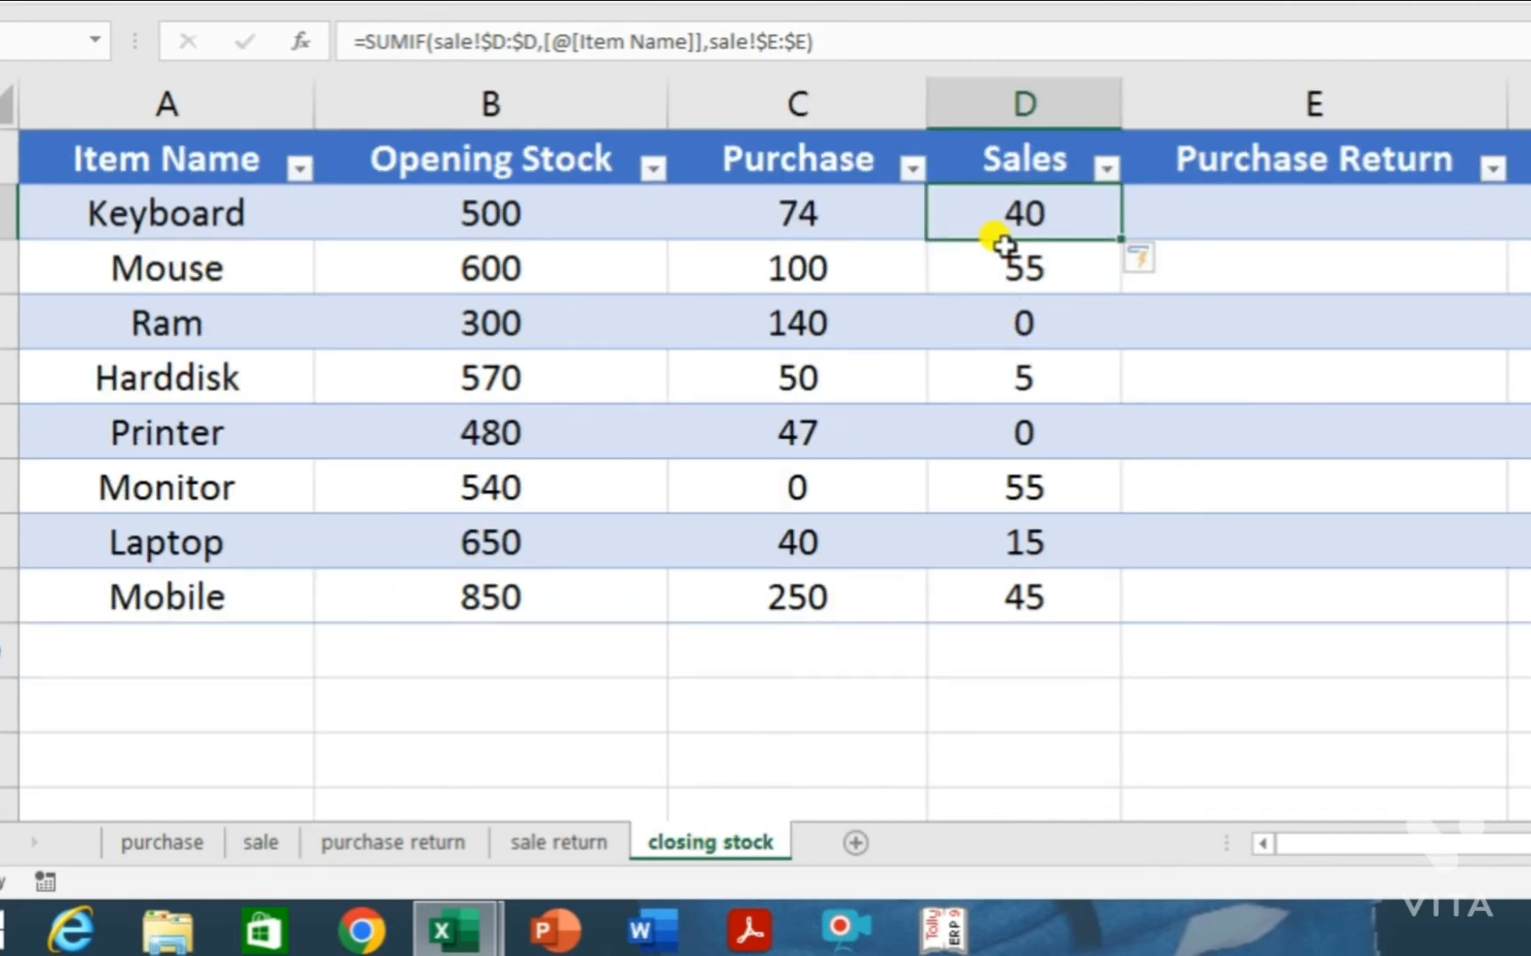
# - Check the Keyboard and Laptop sales totals on the closing stock sheet against their Qty entries on the sale sheet
pyautogui.click(285, 846)
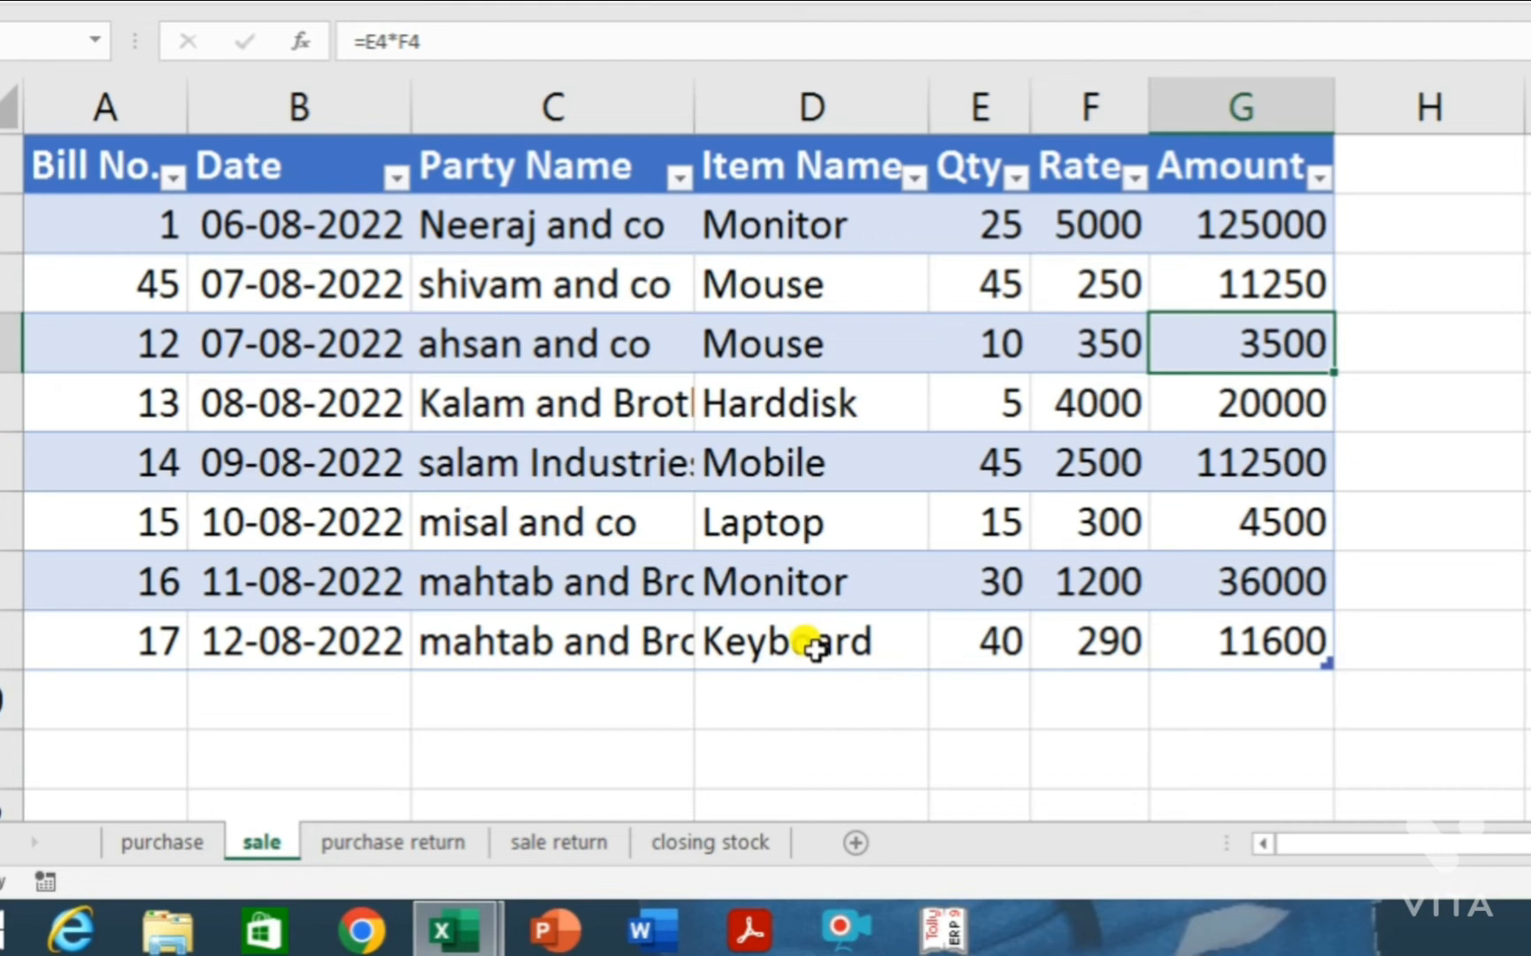
pyautogui.click(815, 647)
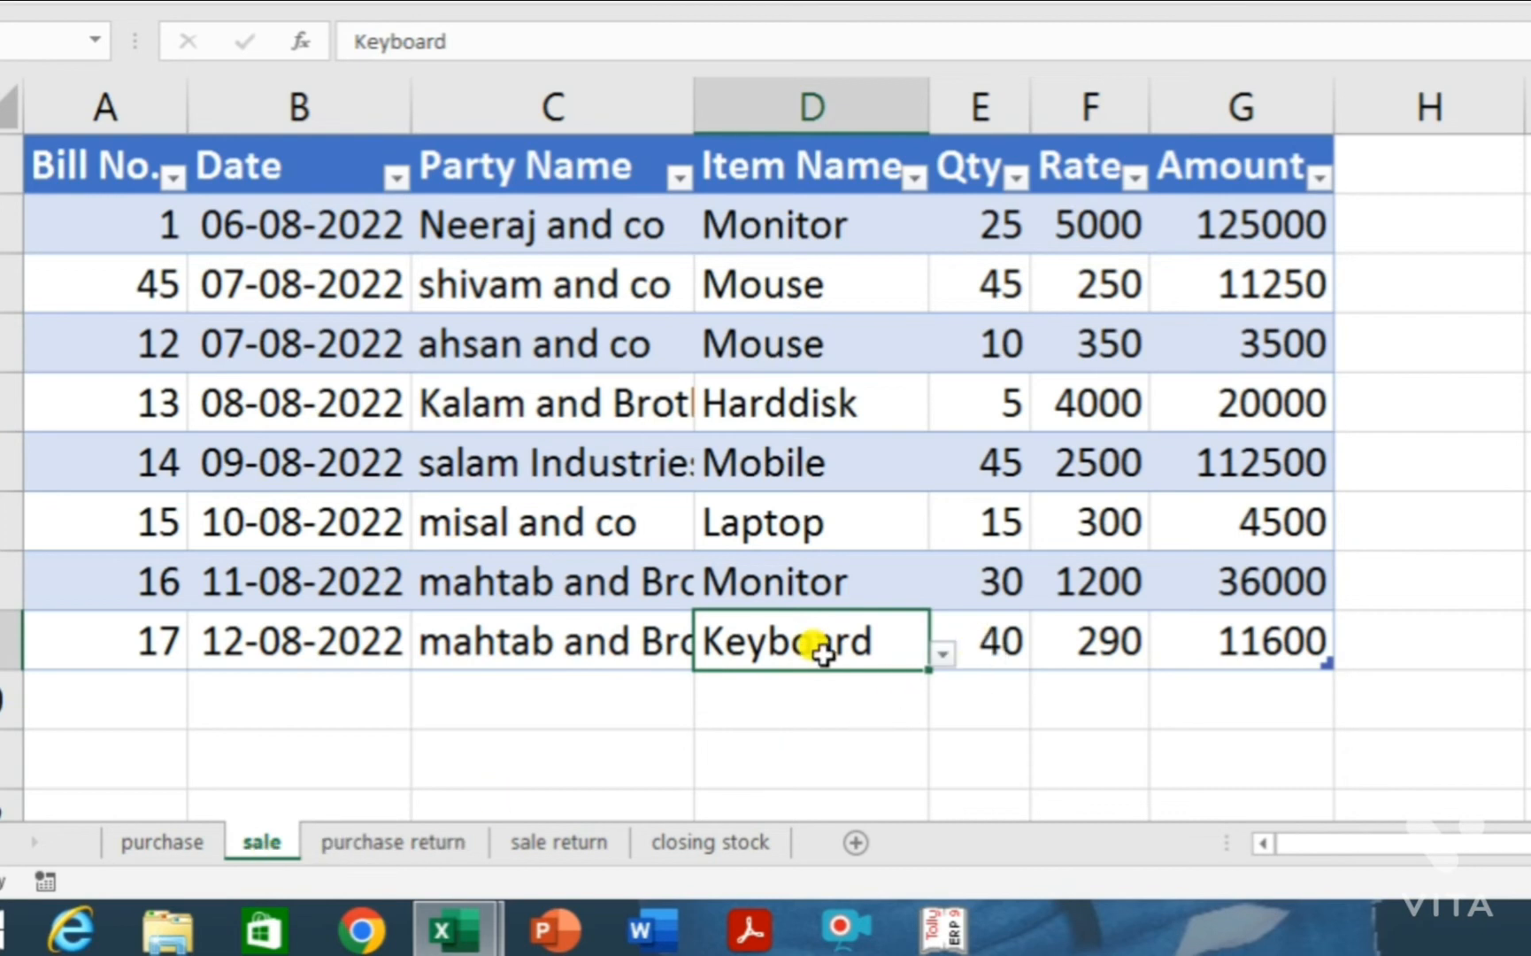
pyautogui.click(735, 846)
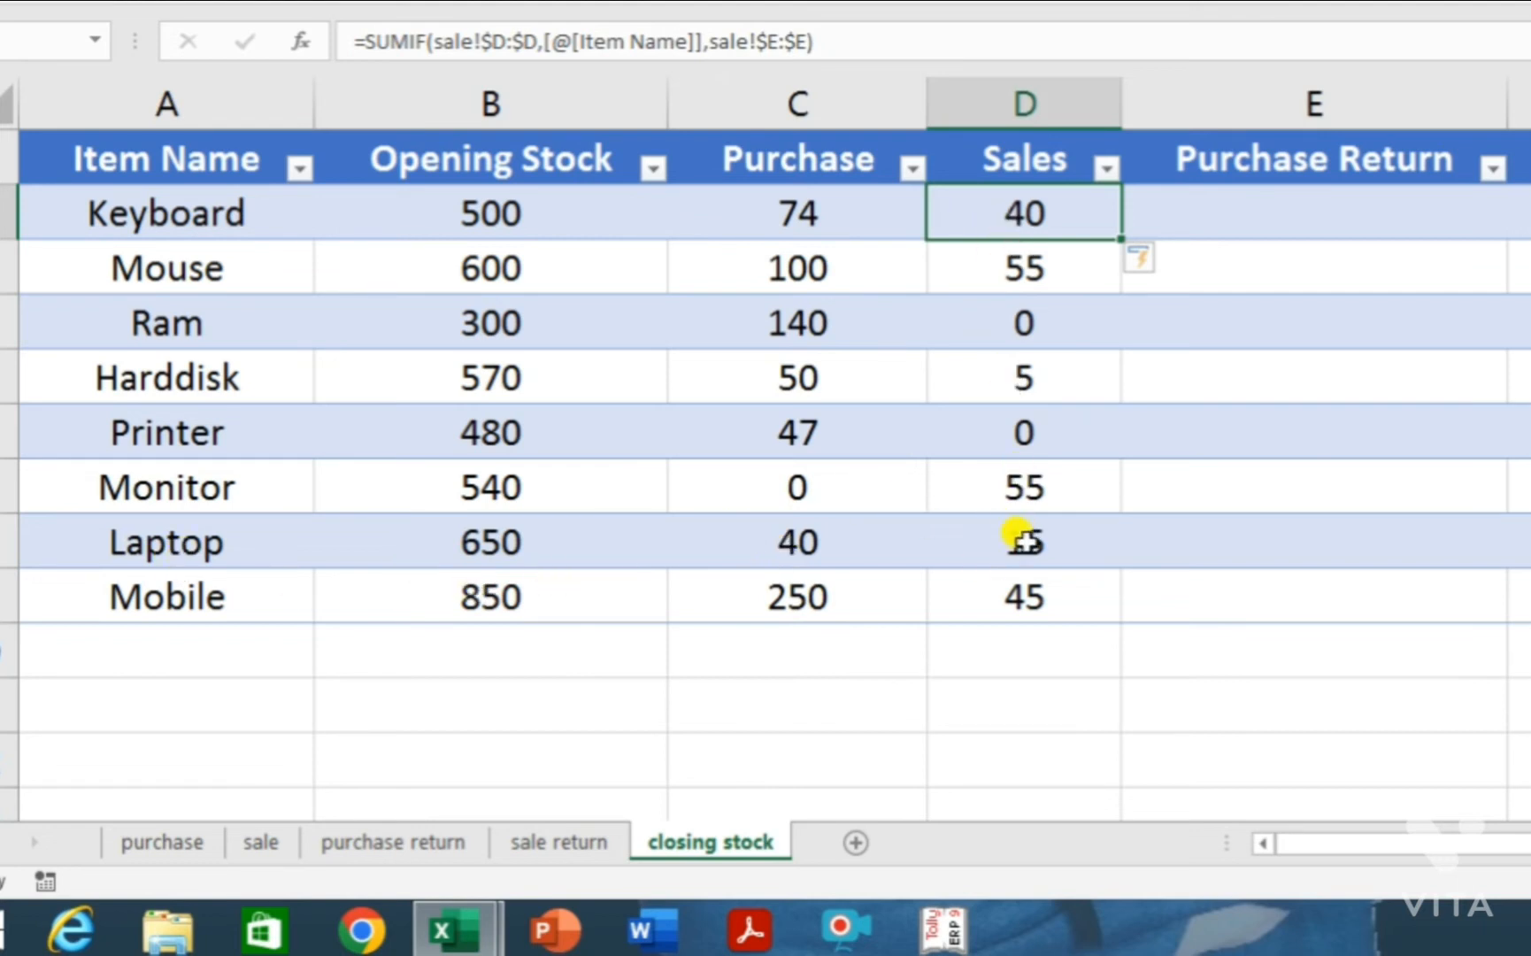
pyautogui.click(257, 842)
pyautogui.click(768, 521)
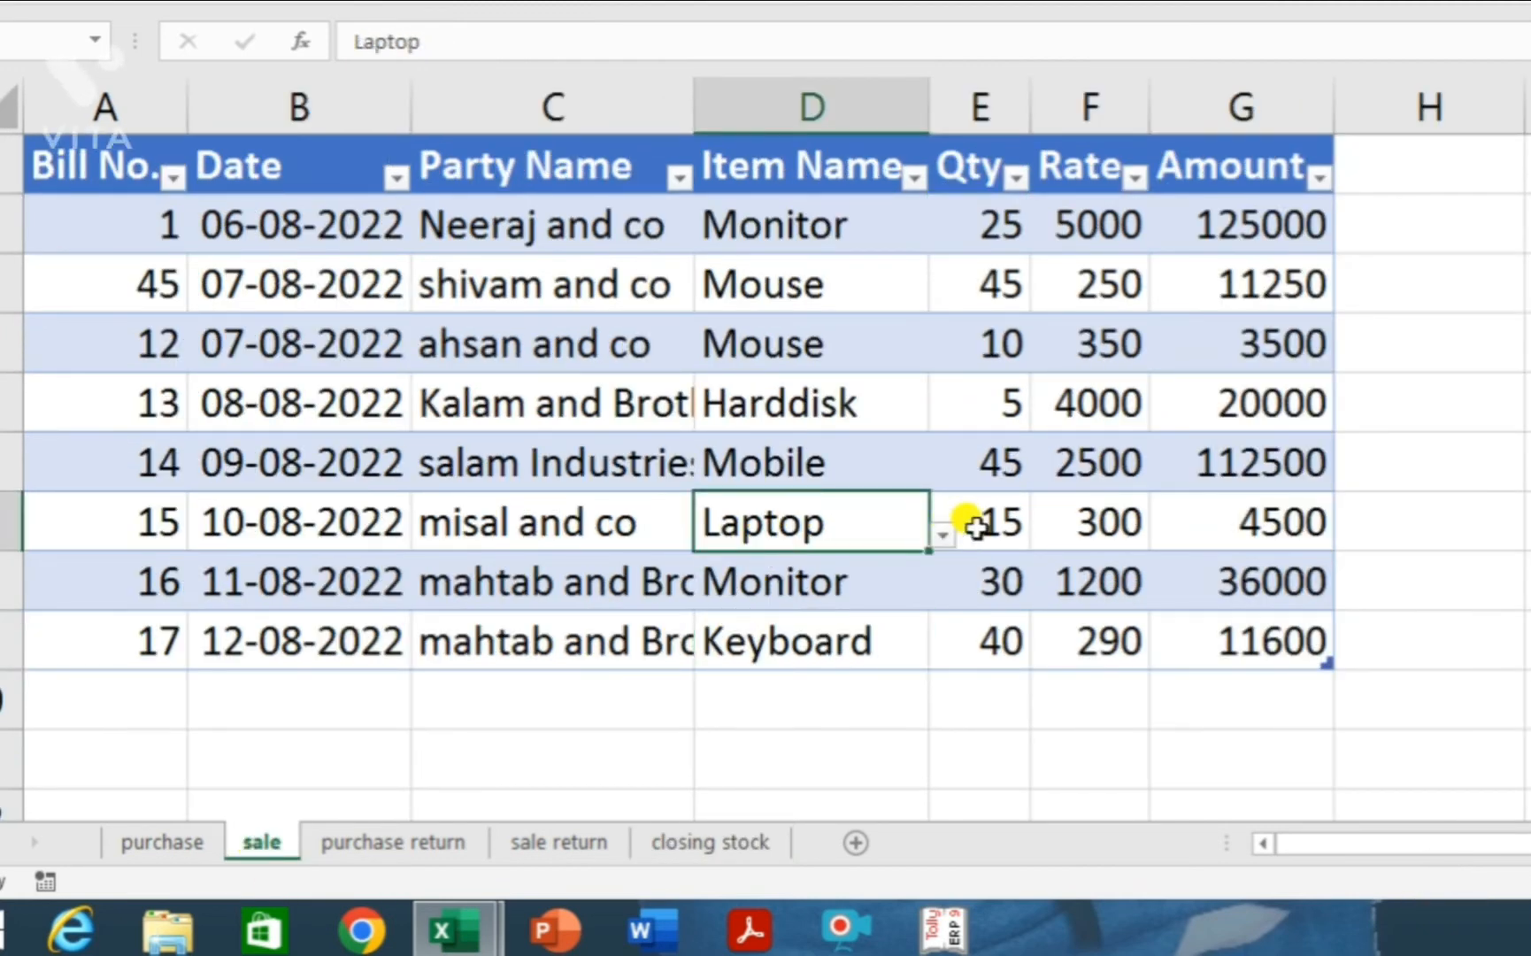
pyautogui.click(977, 523)
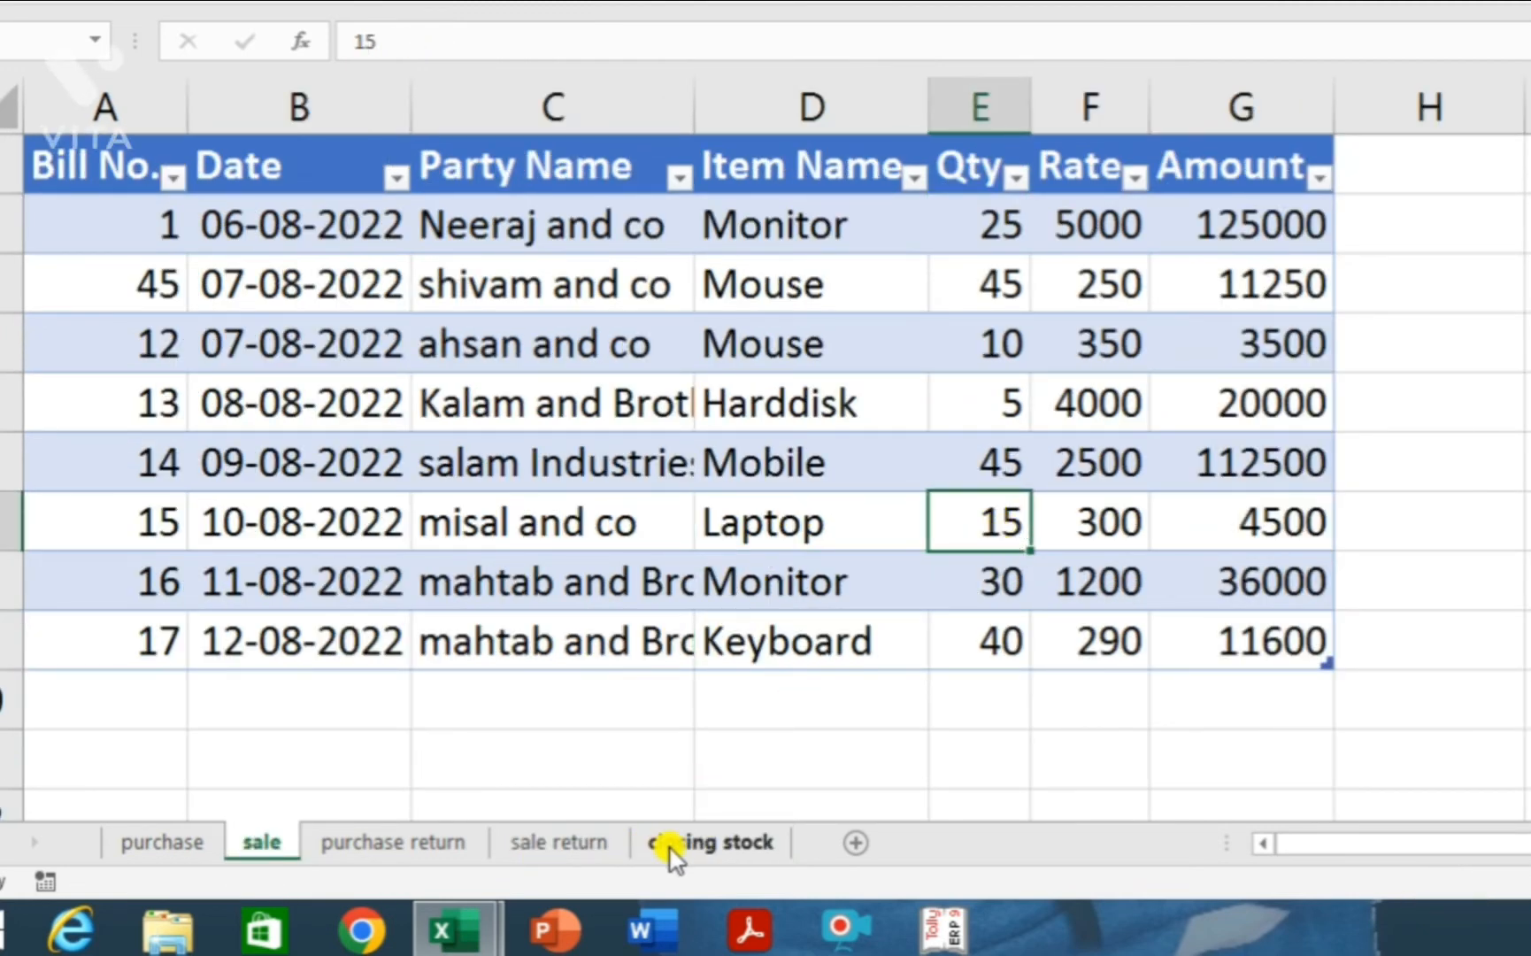
pyautogui.click(719, 843)
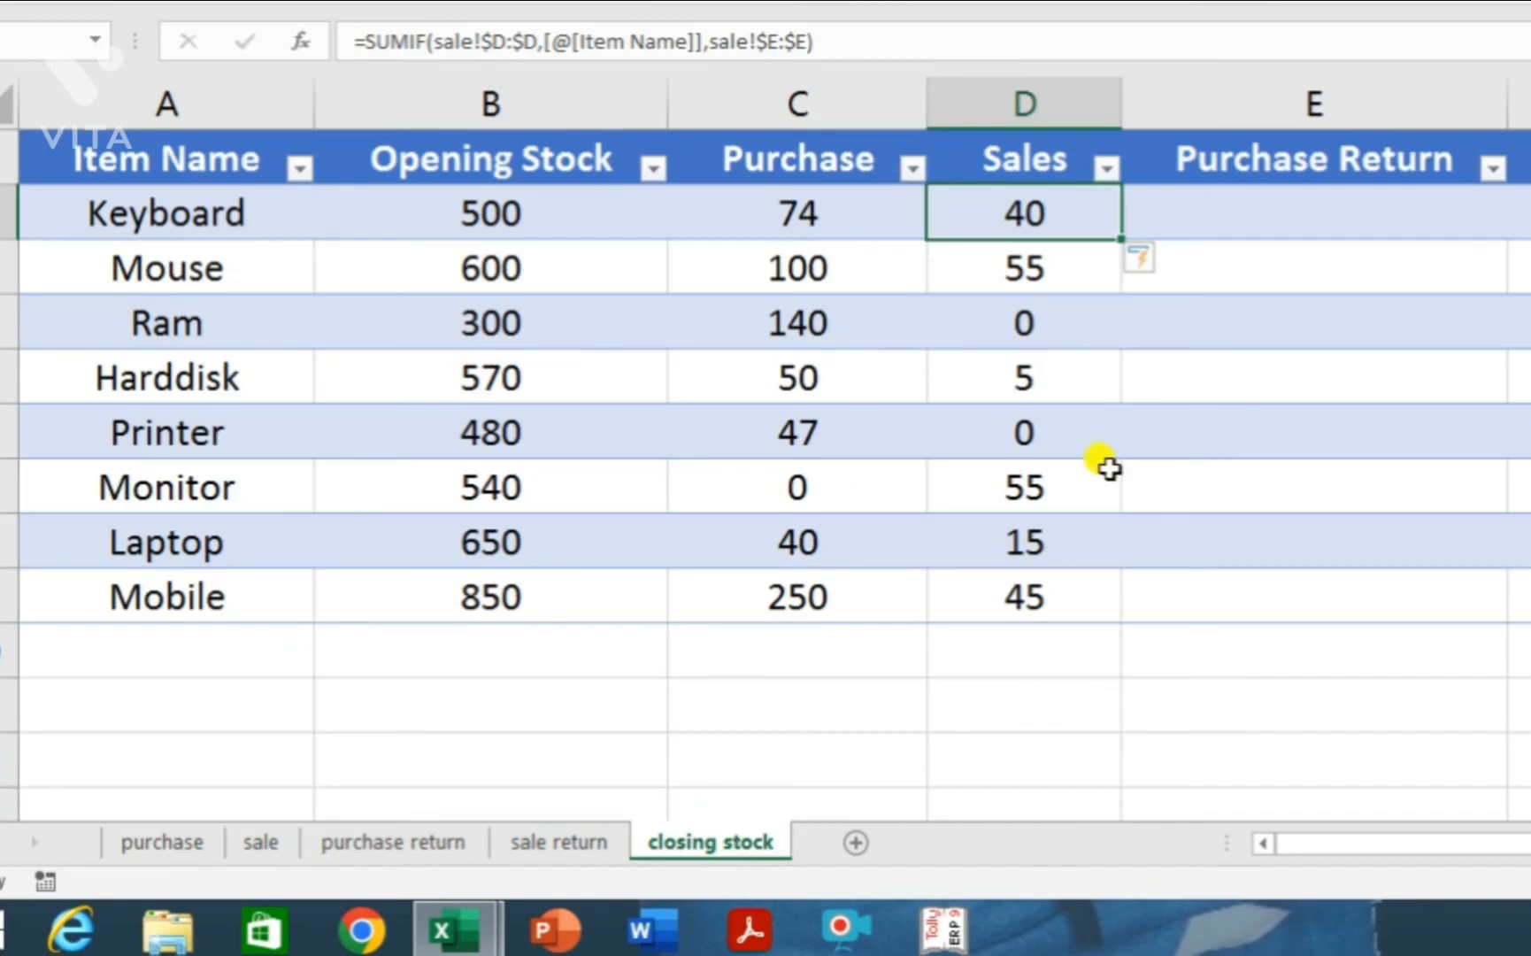
# - Start a SUMIF formula in Keyboard's Purchase Return cell E2, with the purchase return sheet's Item Name column as absolute range $D:$D
pyautogui.click(1273, 211)
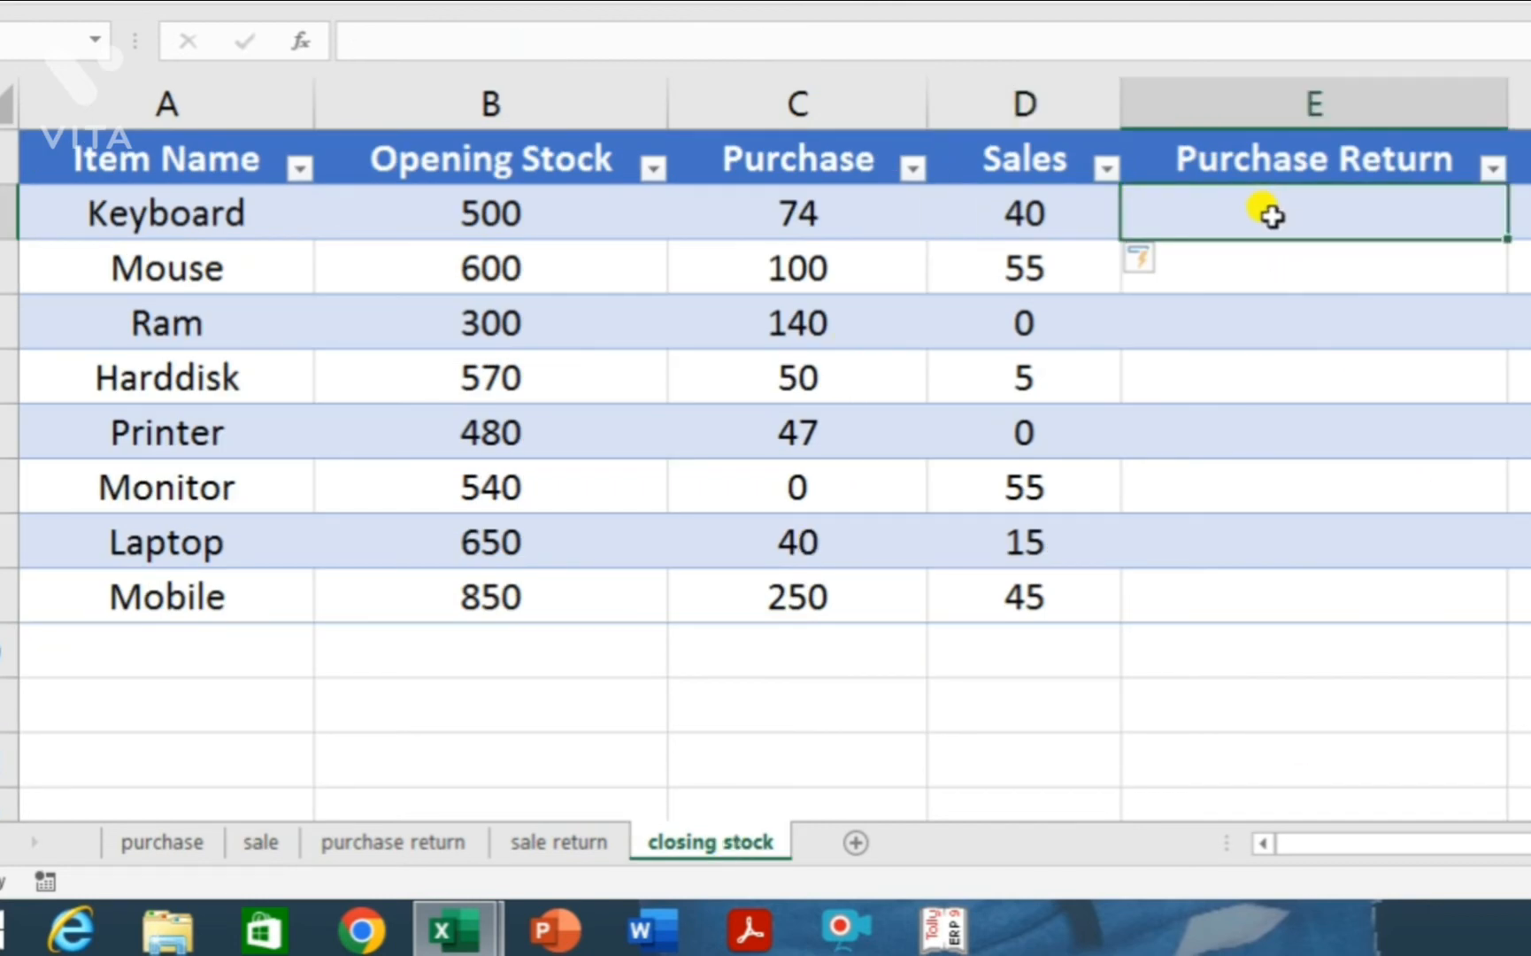
pyautogui.write('=s')
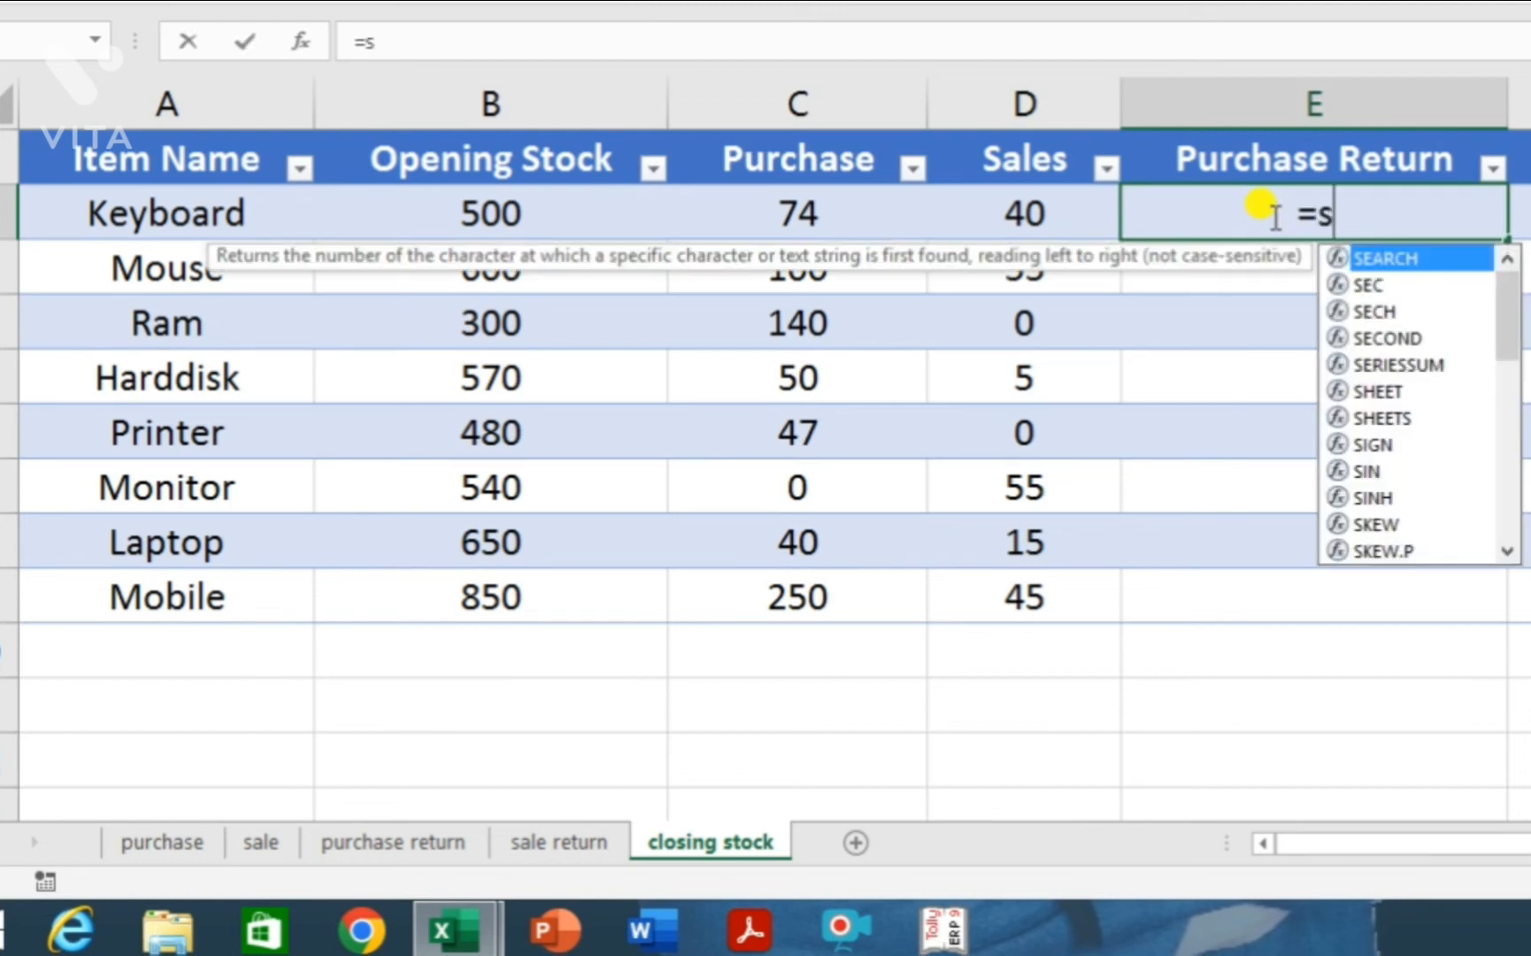
pyautogui.write('umif')
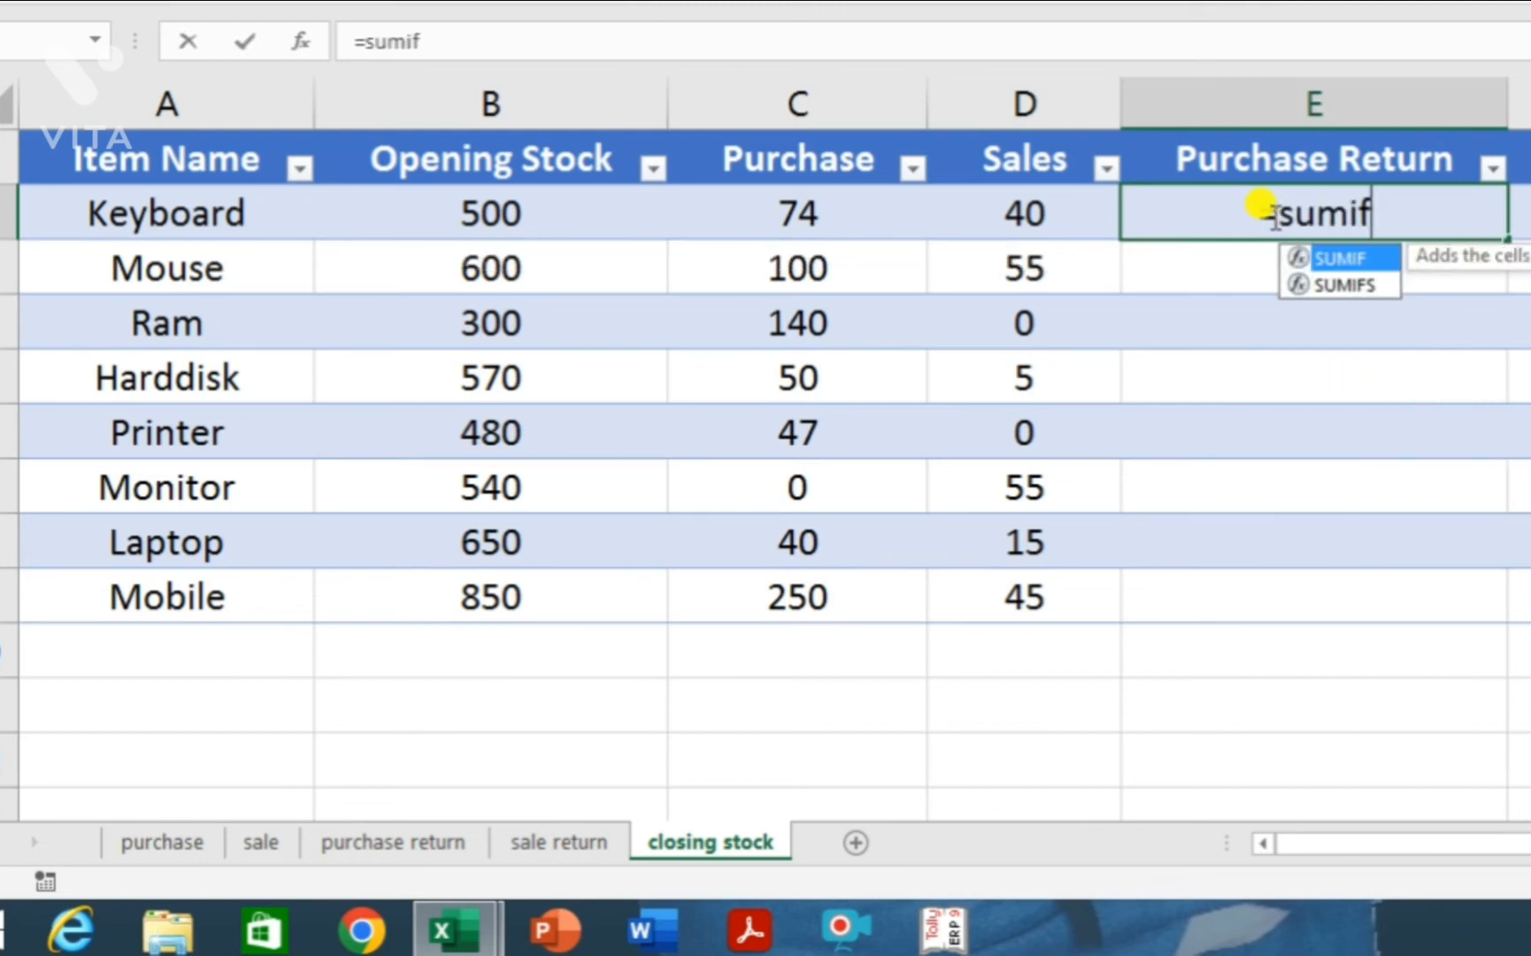
pyautogui.press('Tab')
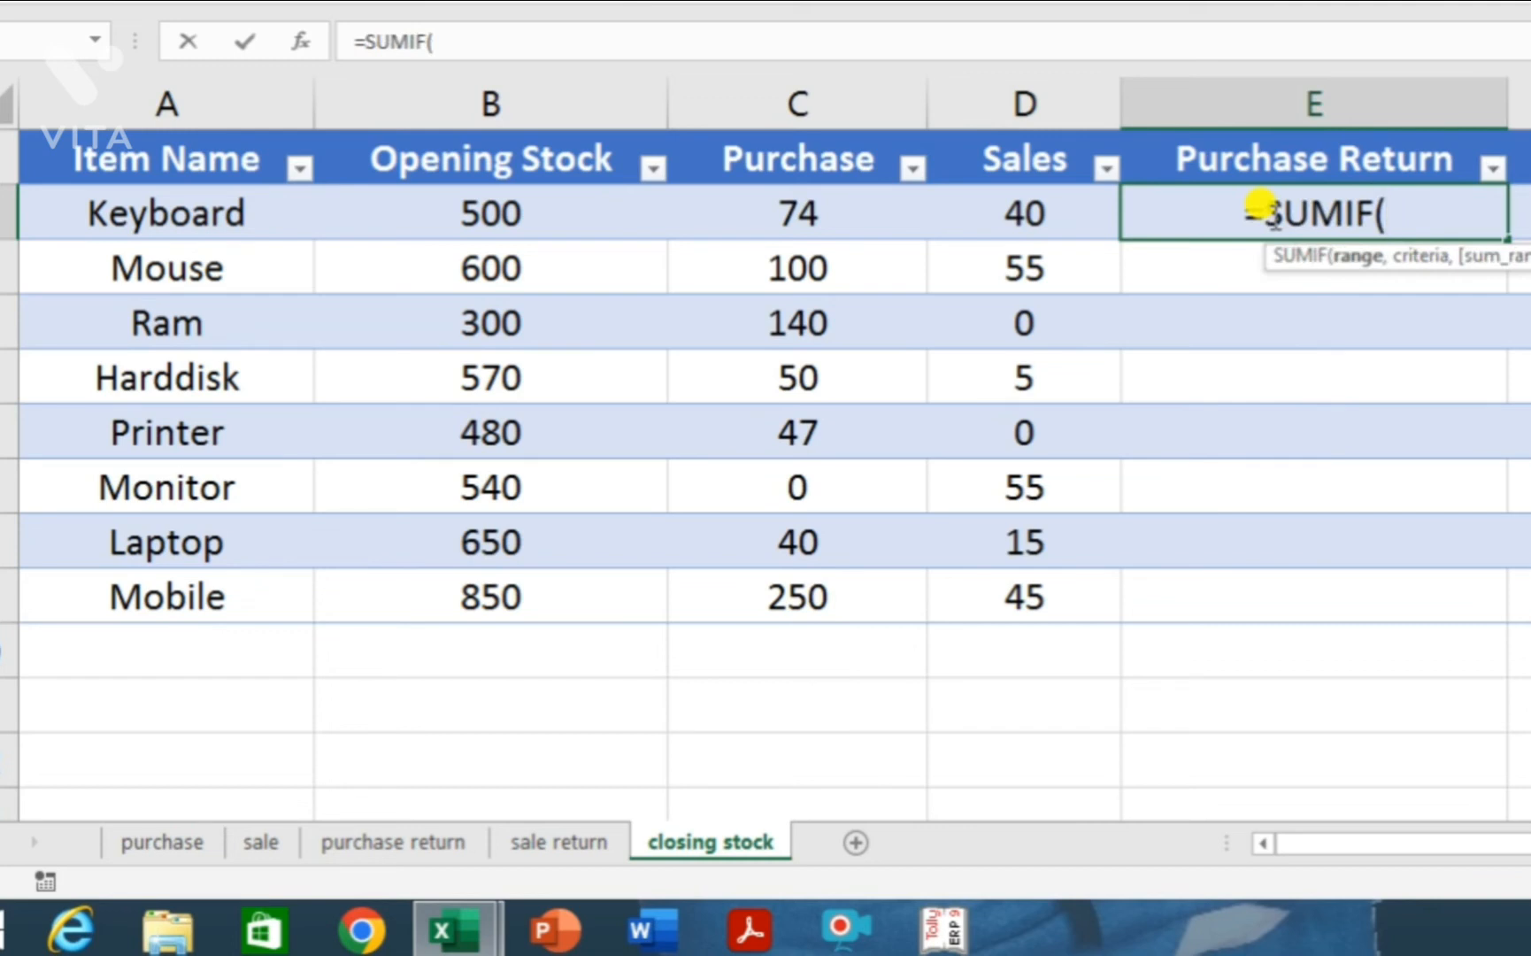
pyautogui.click(366, 843)
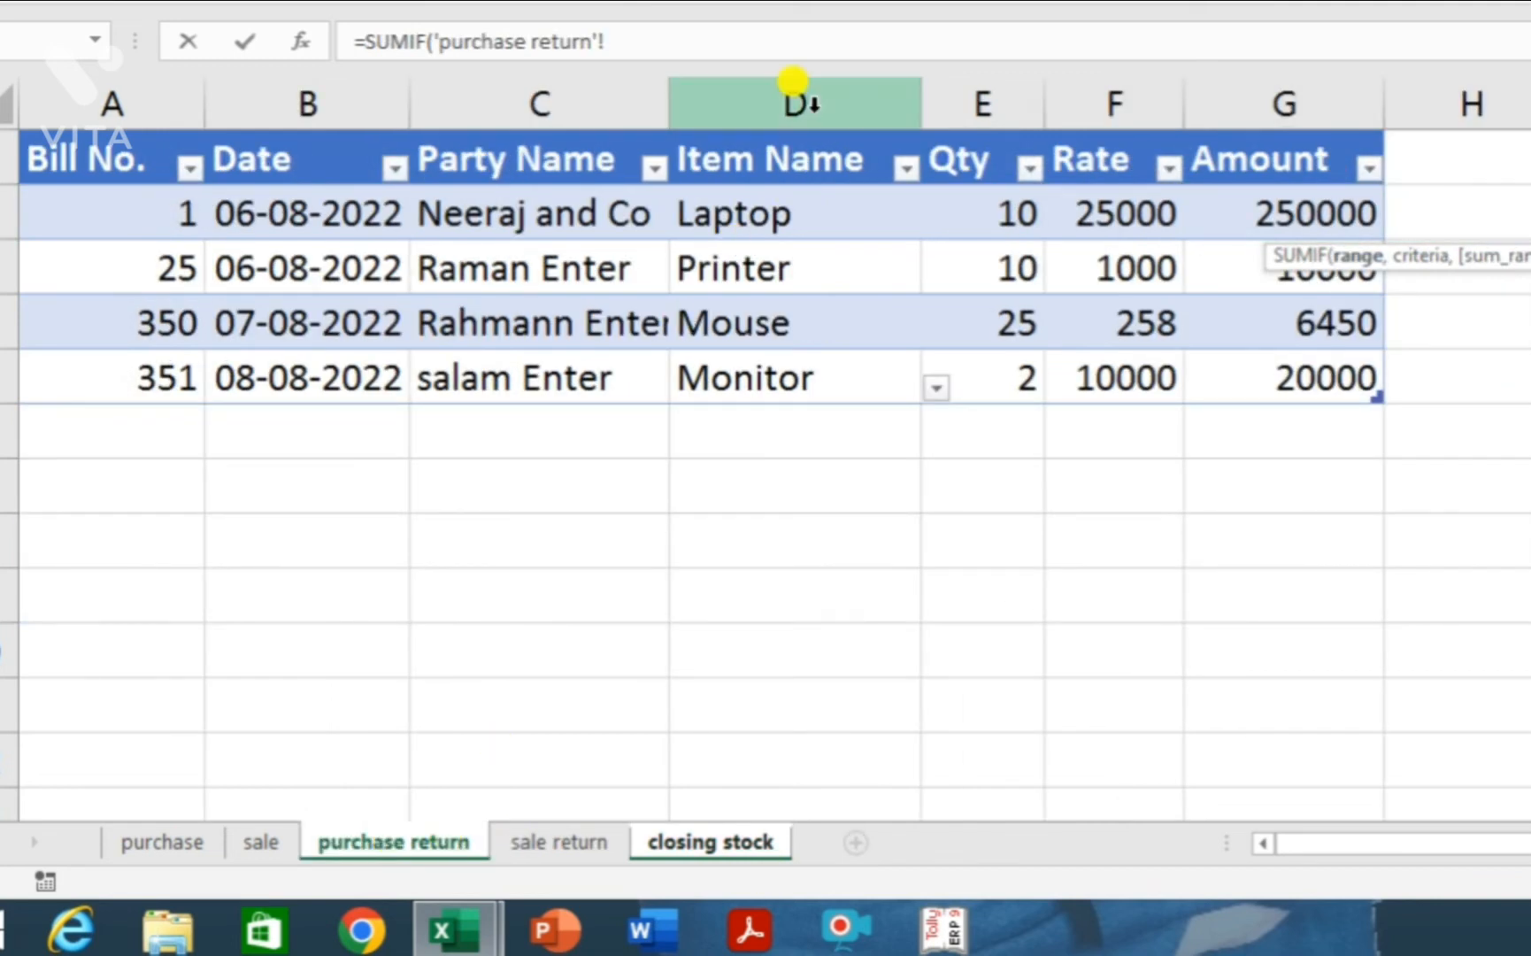
pyautogui.click(794, 82)
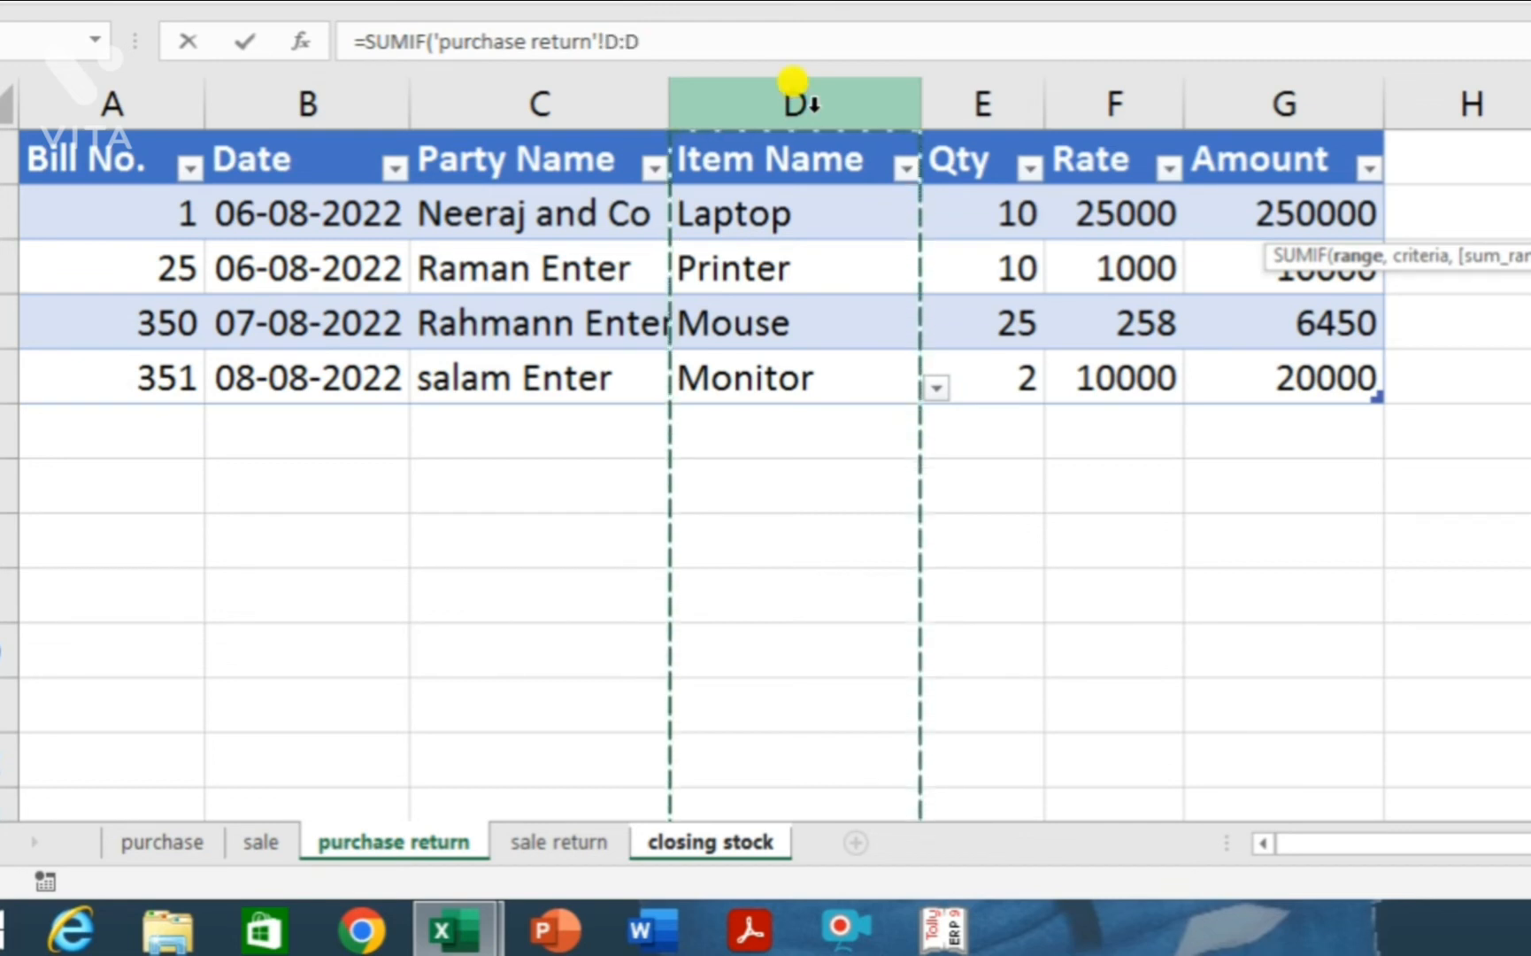
pyautogui.press('F4')
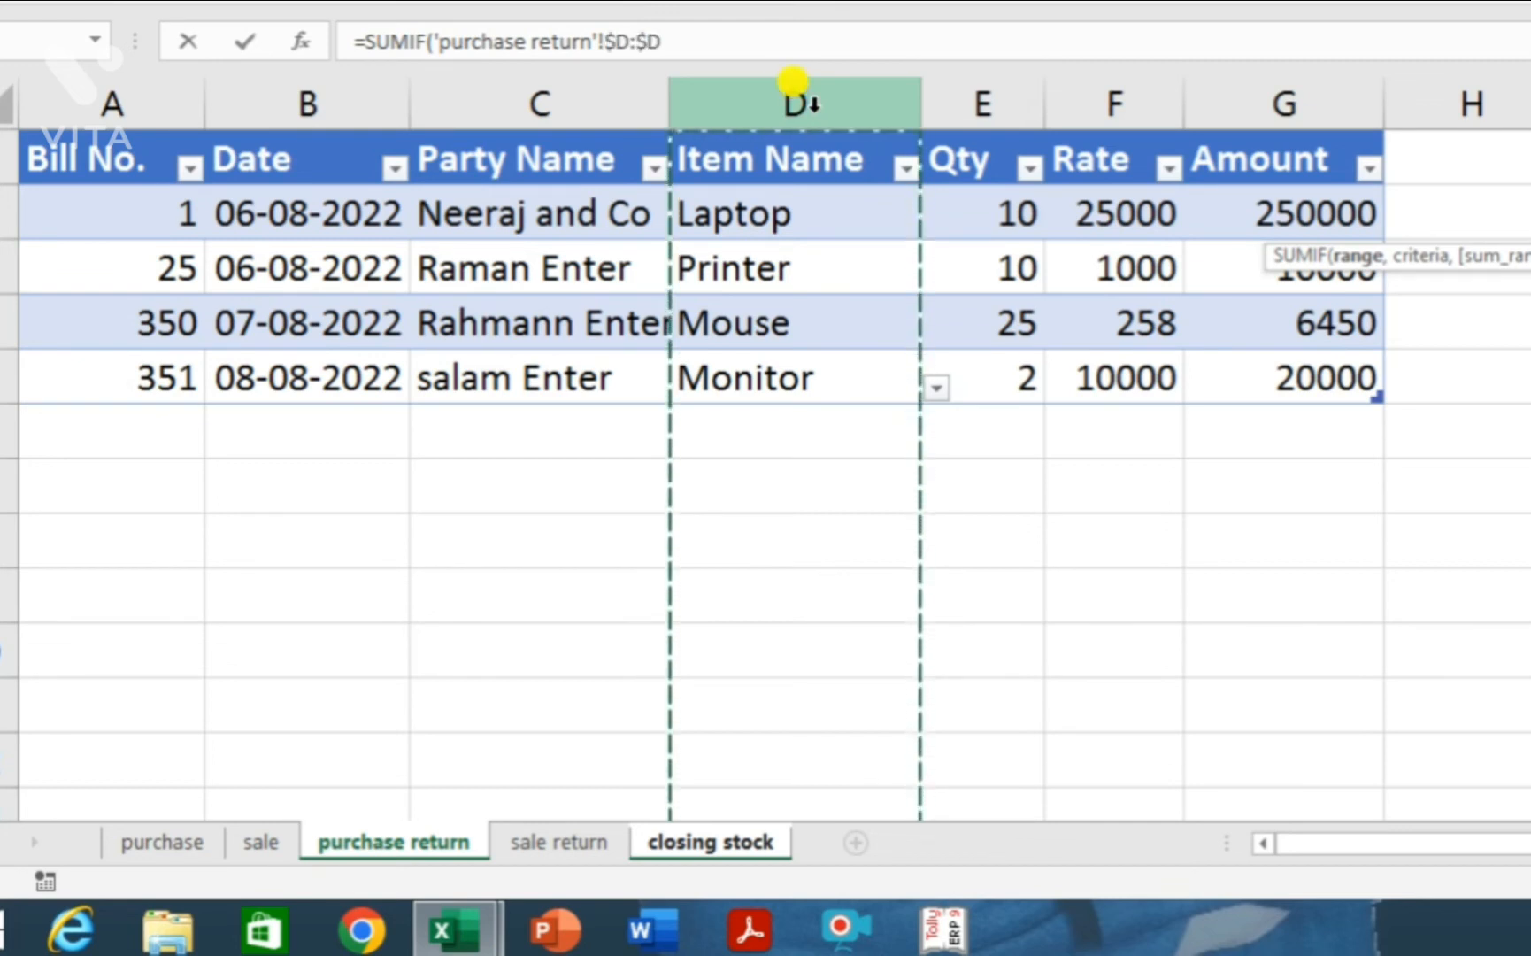
pyautogui.write(',')
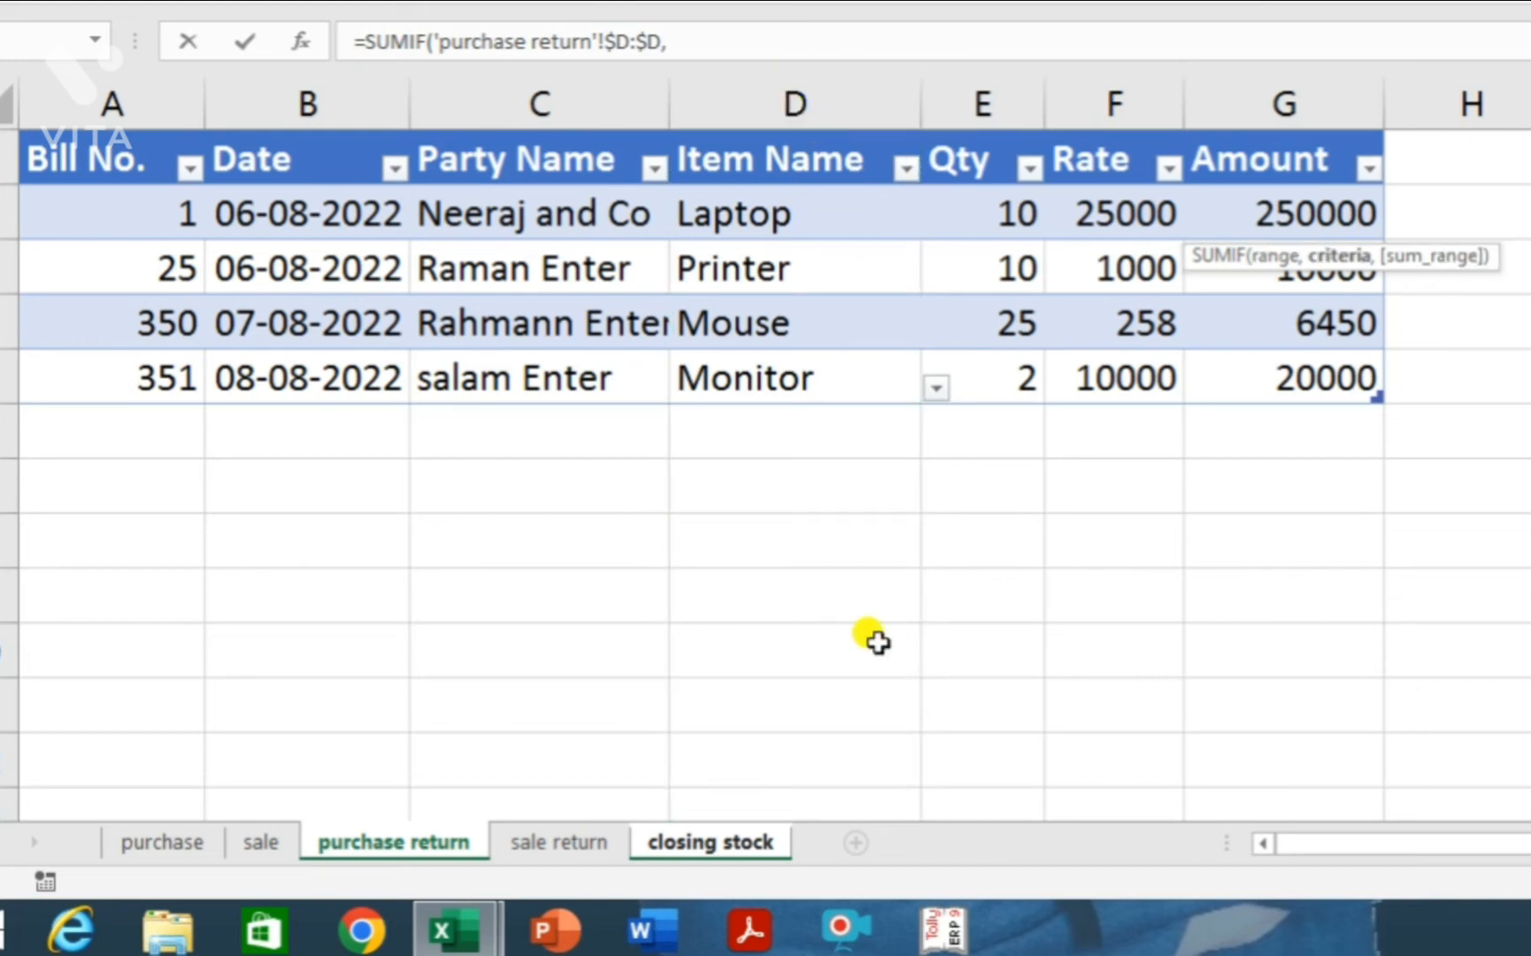
# - Try to use Keyboard's Item Name cell on the closing stock sheet as the criteria of the Purchase Return SUMIF
pyautogui.click(692, 846)
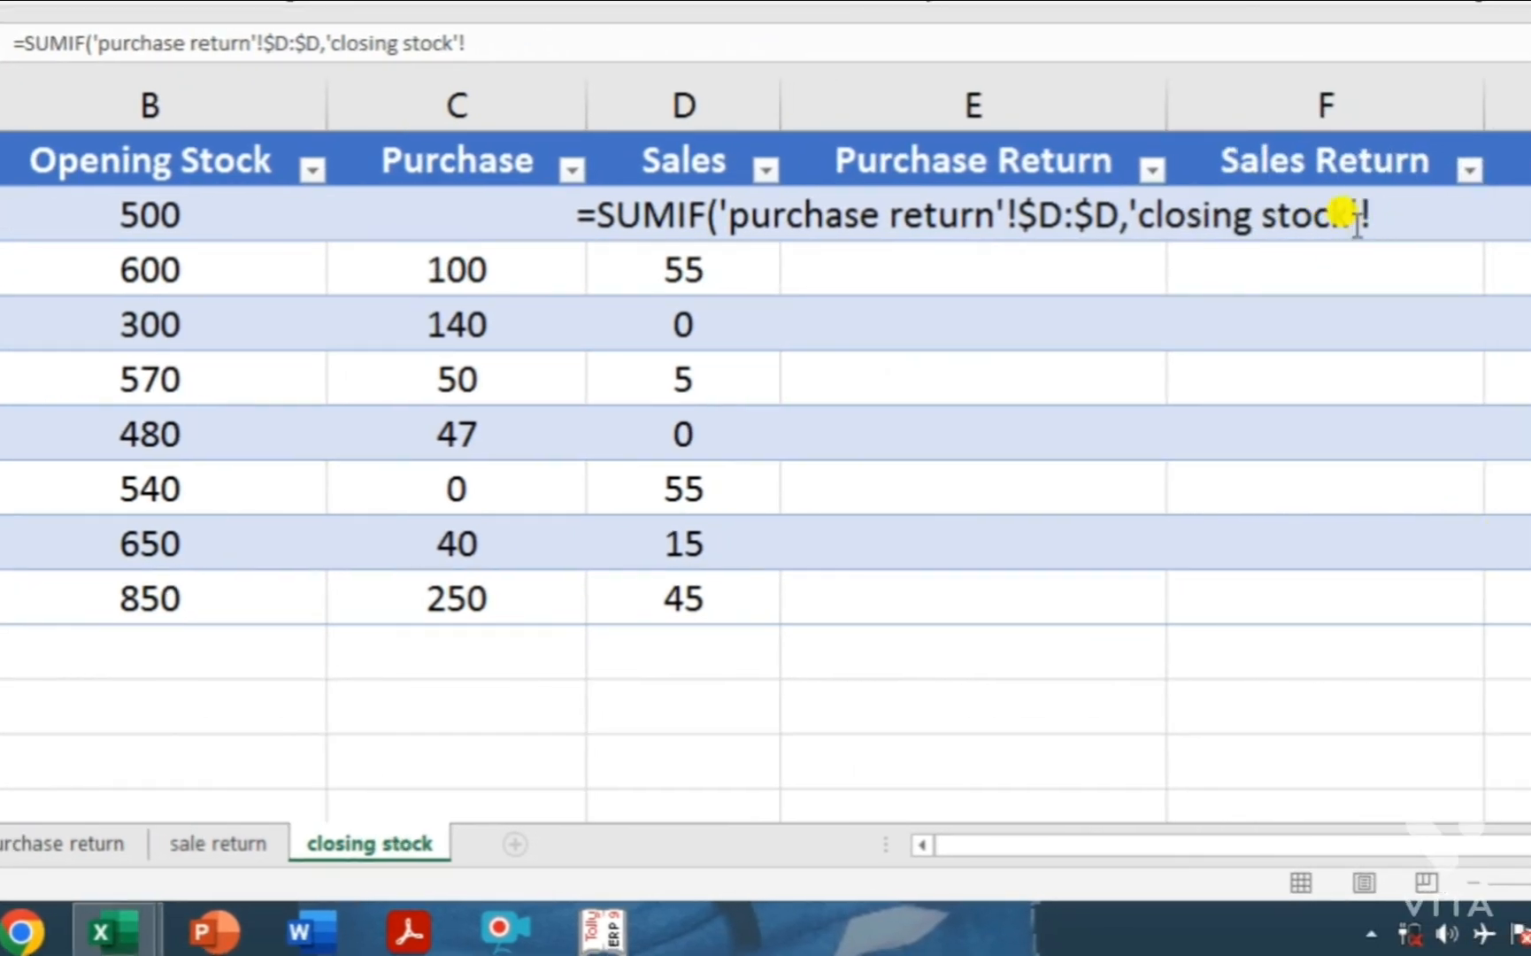
pyautogui.click(1366, 215)
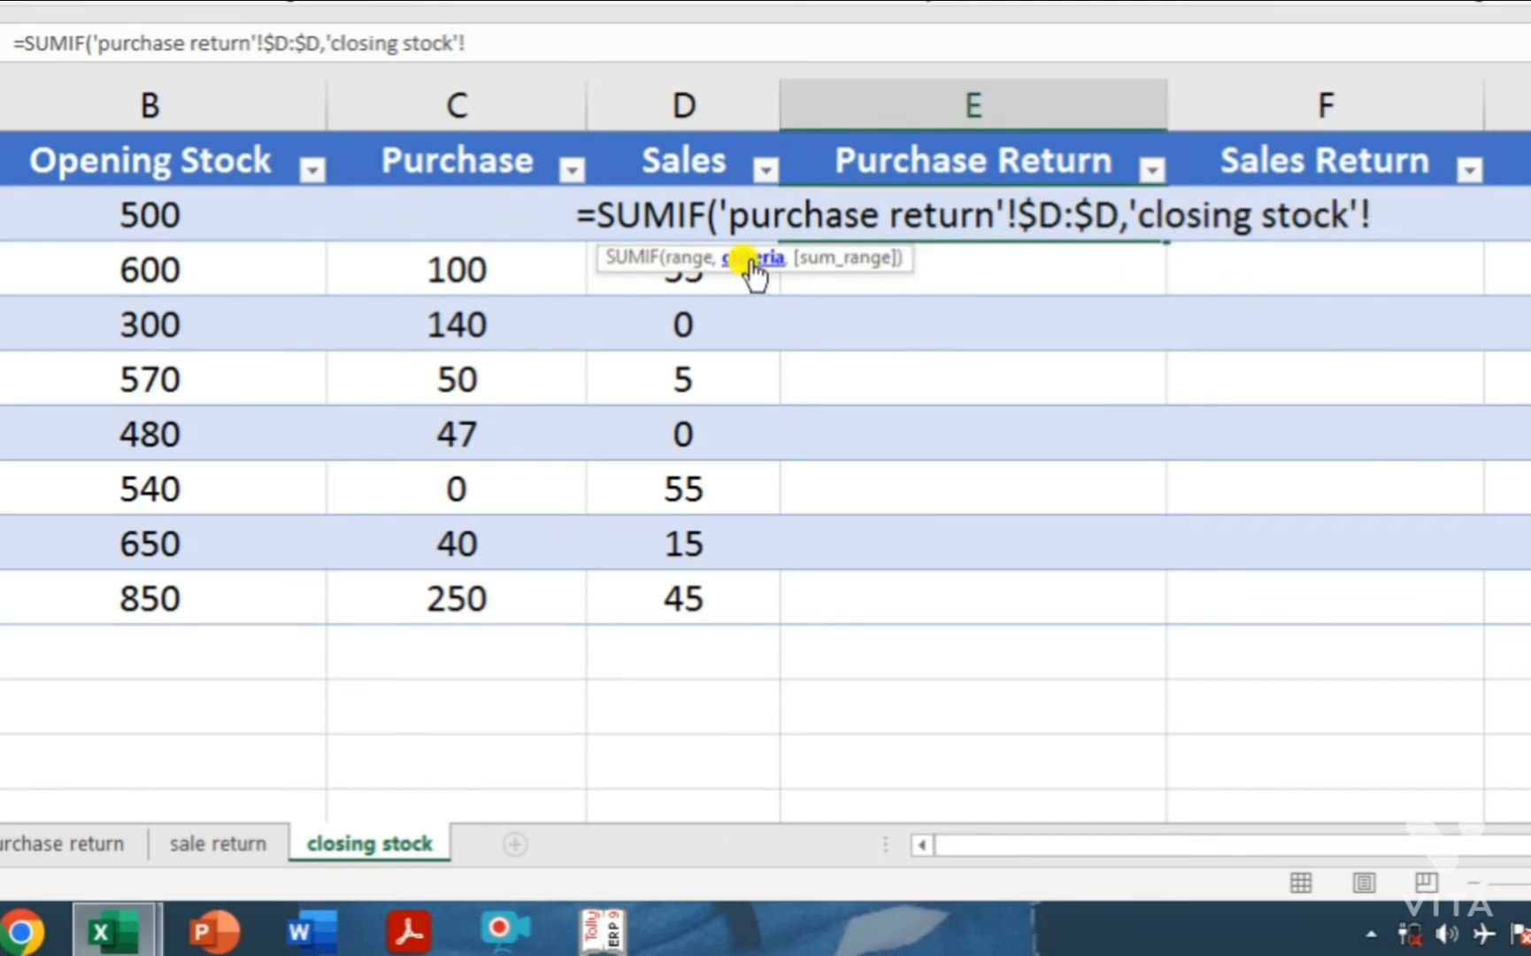
pyautogui.click(3, 258)
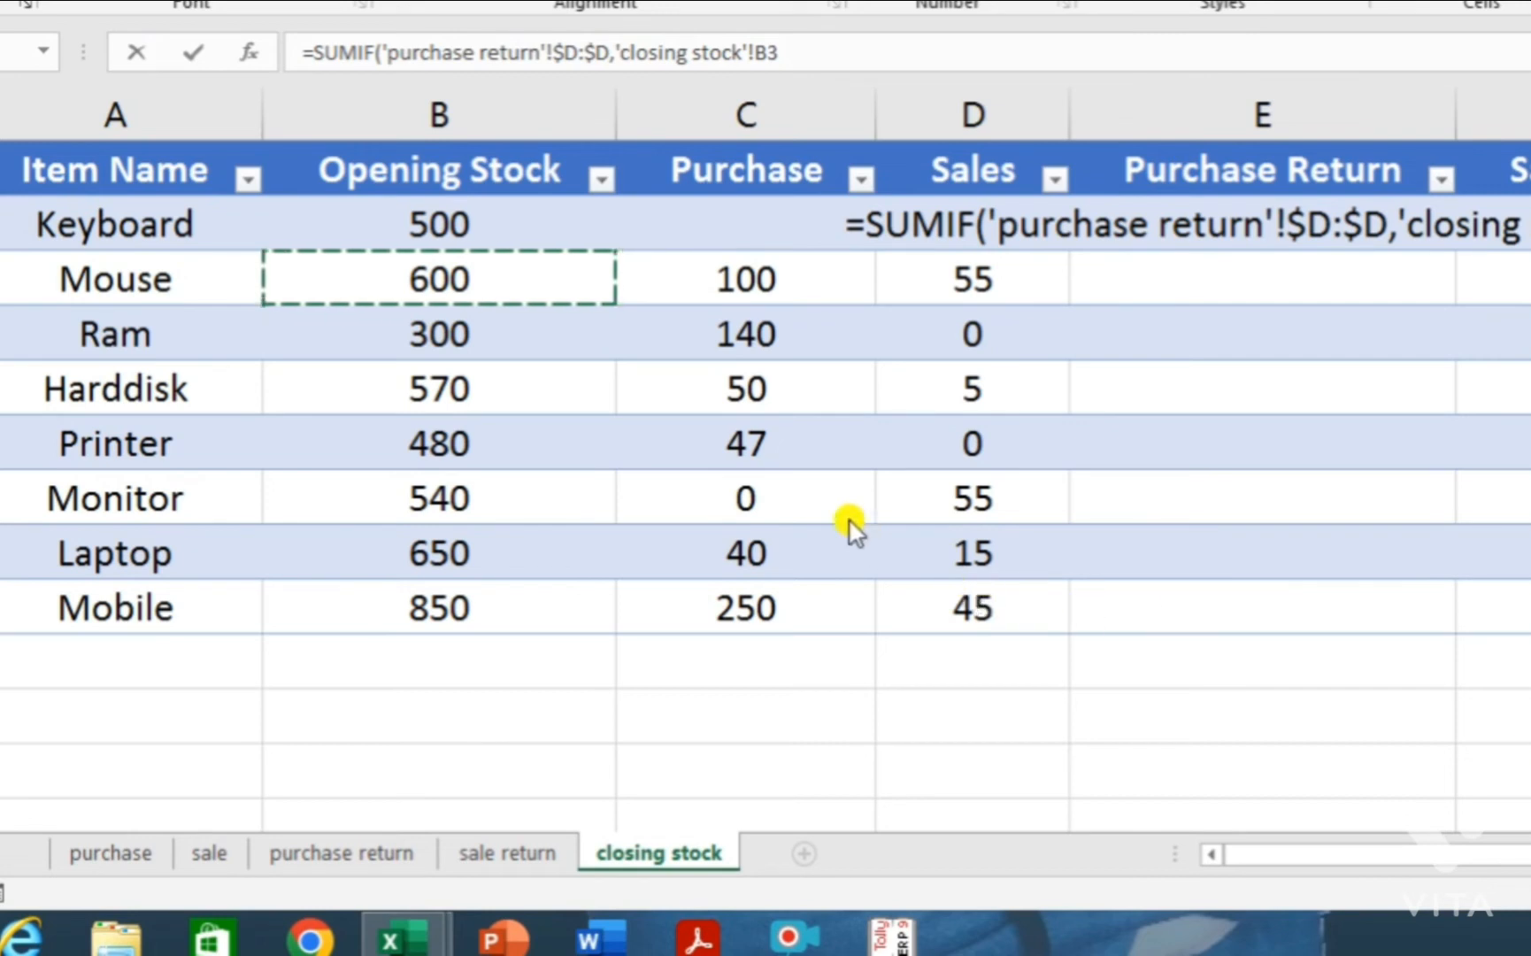
pyautogui.click(632, 354)
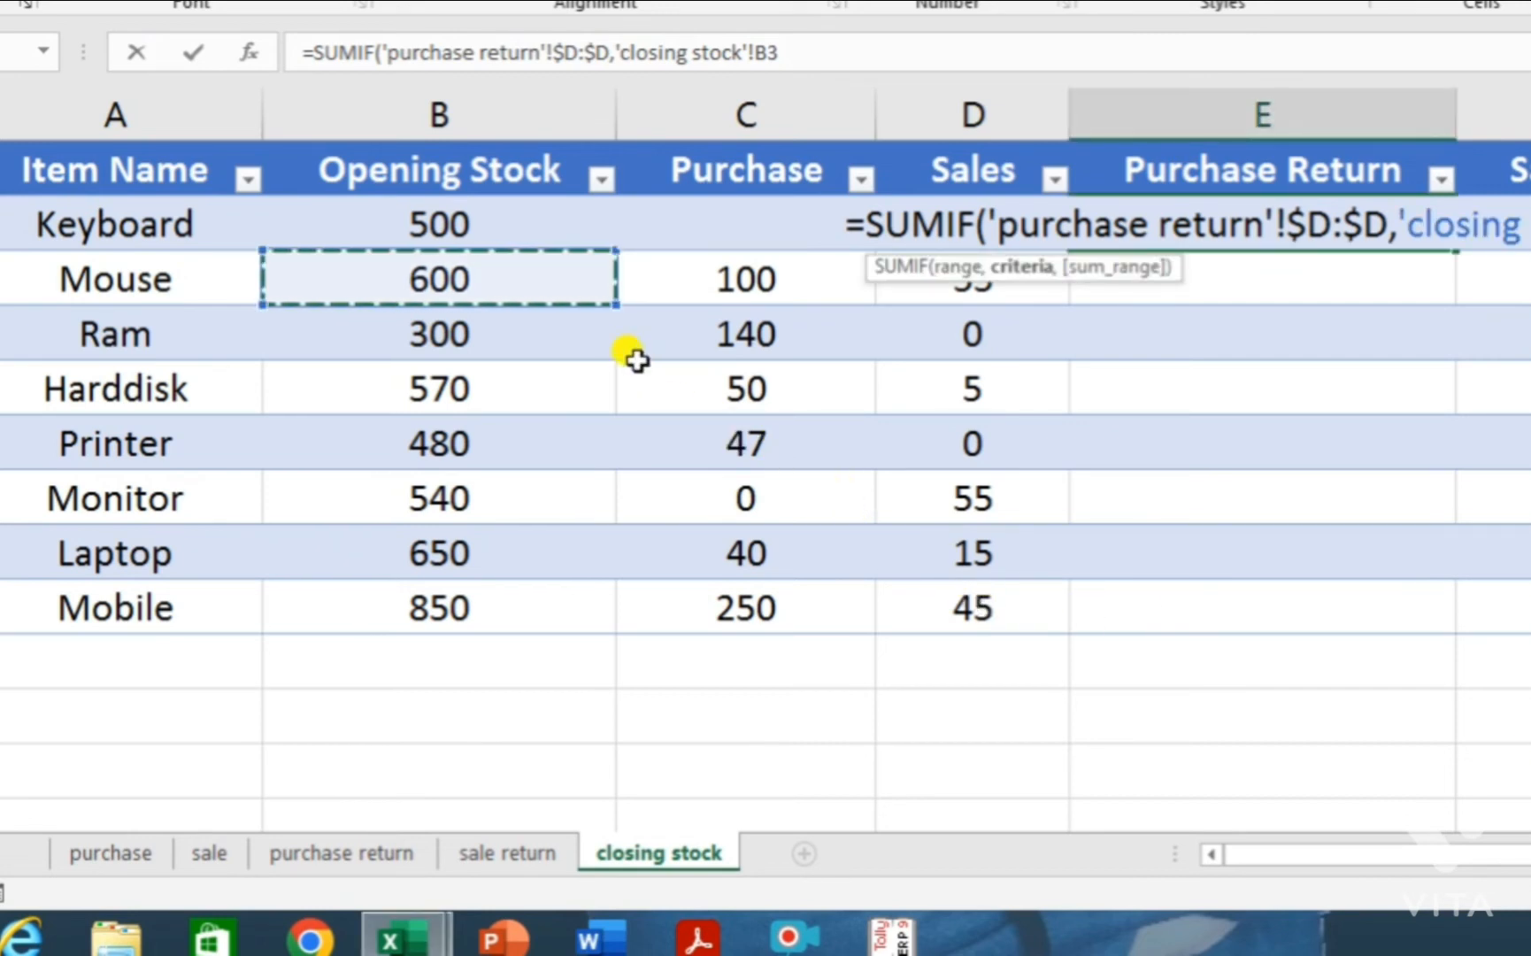
# - Discard the unfinished SUMIF formula in Keyboard's Purchase Return cell E2, leaving the cell empty
pyautogui.moveTo(1523, 225); pyautogui.dragTo(980, 237)
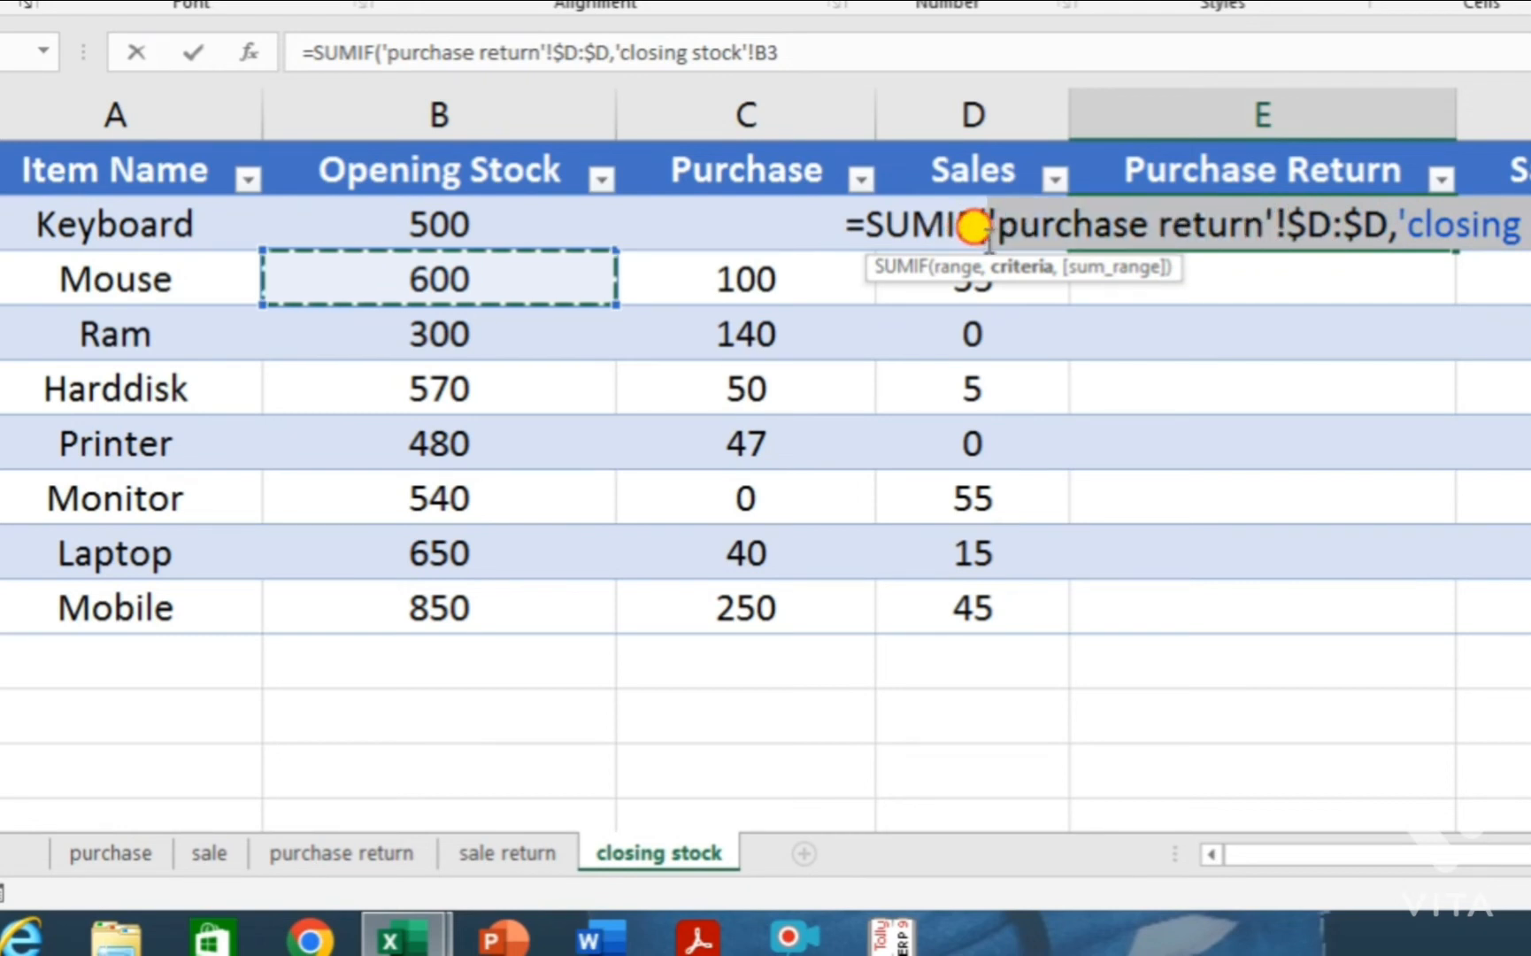
pyautogui.press('BackSpace')
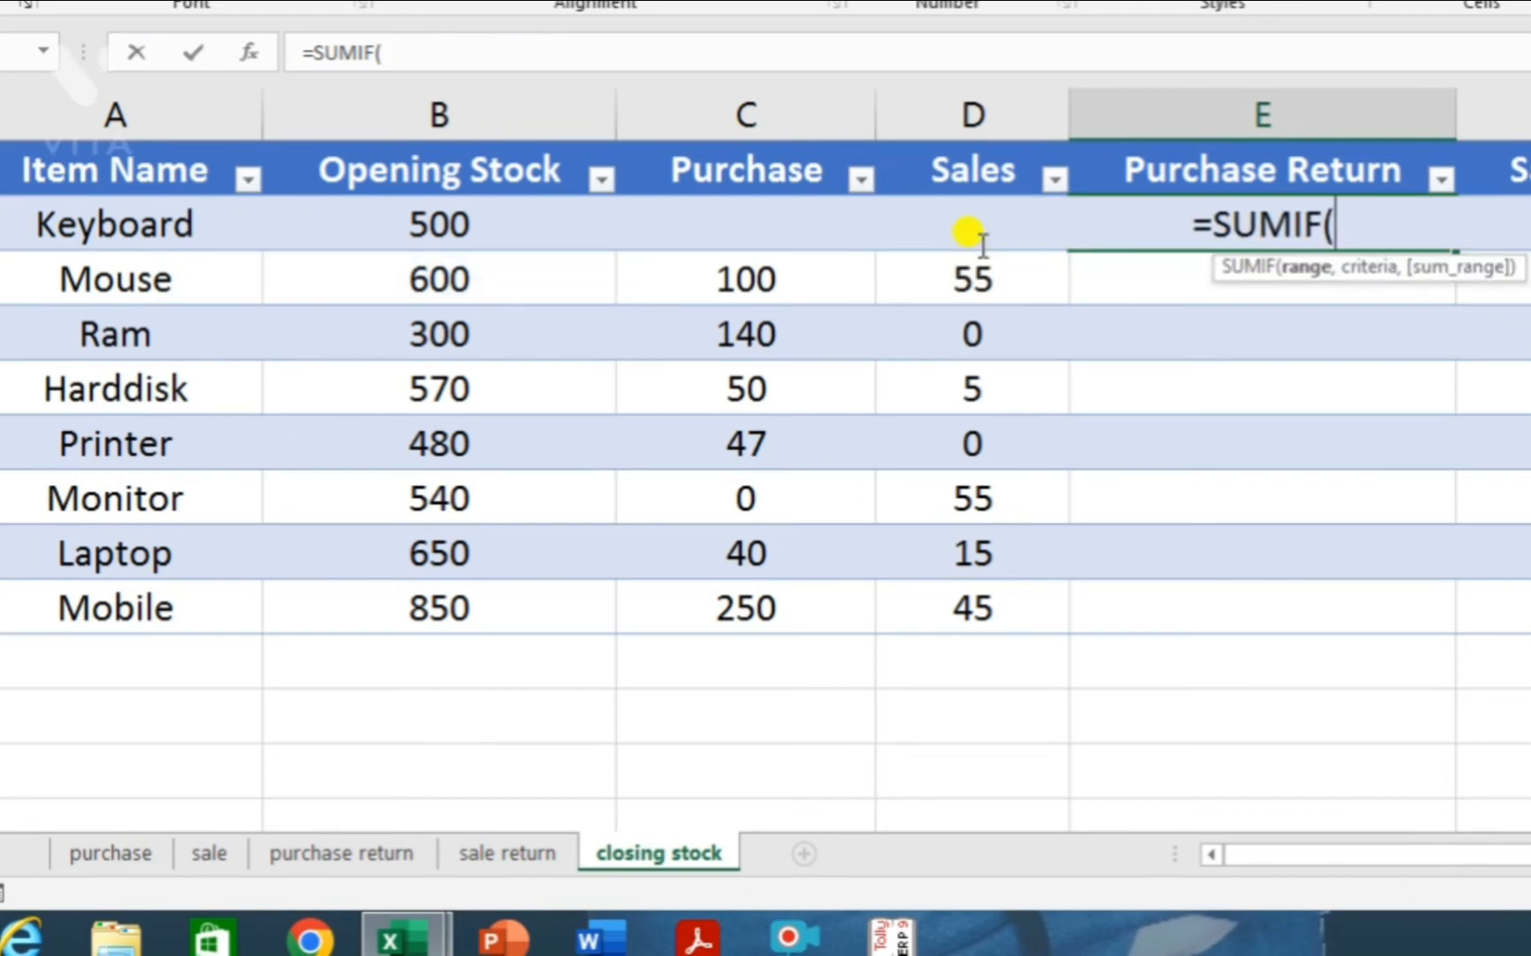
pyautogui.press('BackSpace')
pyautogui.press('BackSpace')
pyautogui.press('BackSpace')
pyautogui.press('BackSpace')
pyautogui.press('BackSpace')
pyautogui.press('BackSpace')
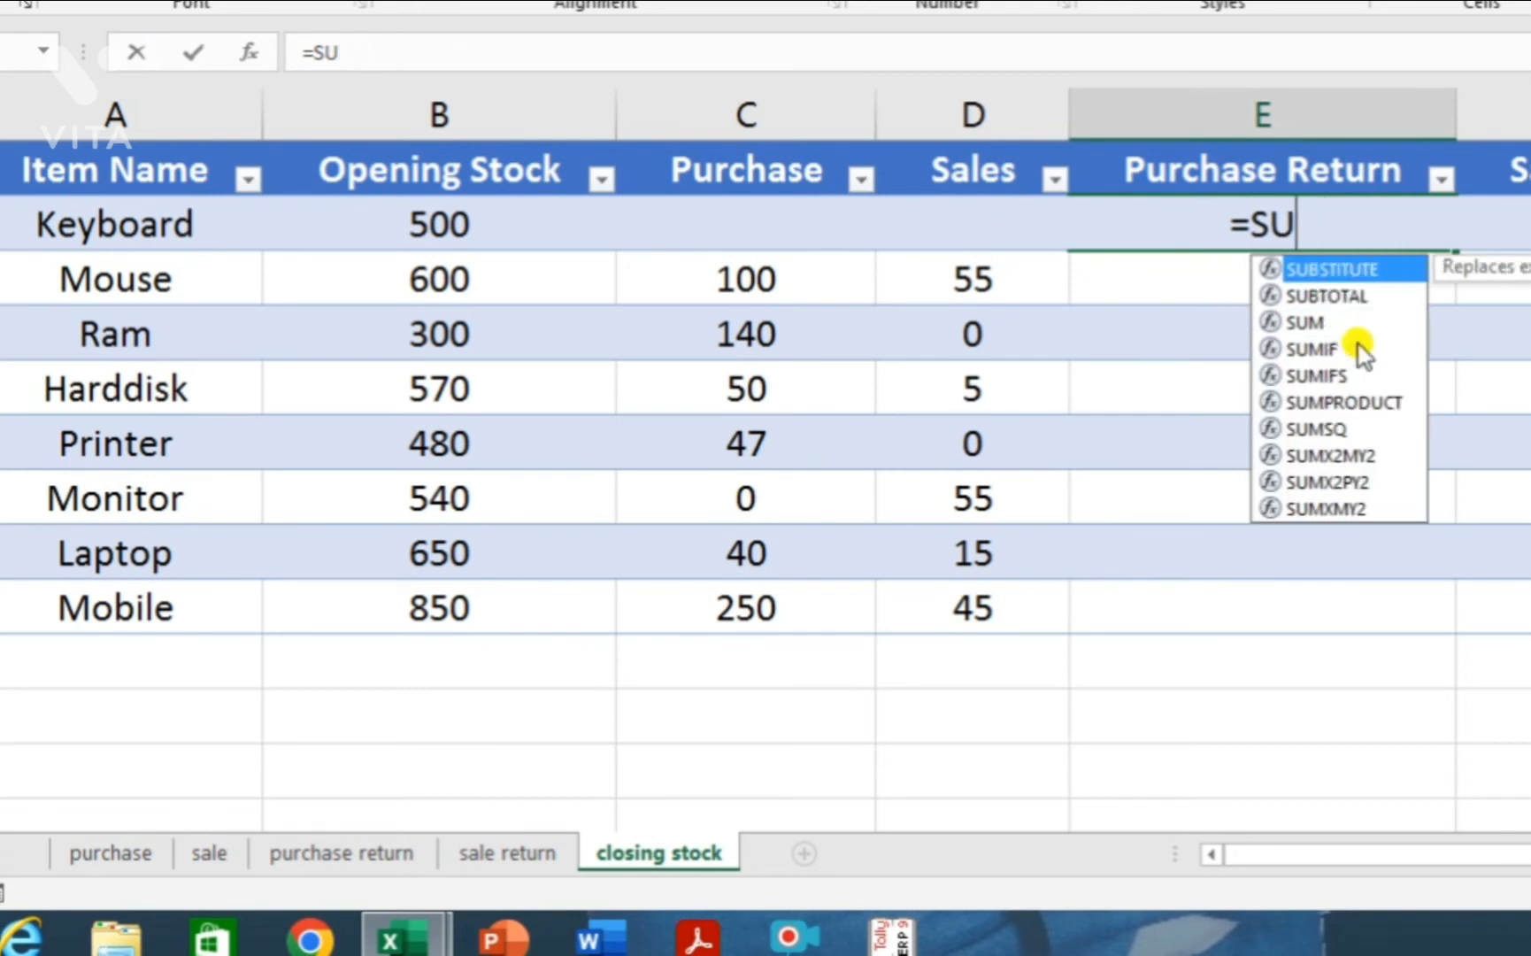
pyautogui.click(1305, 335)
pyautogui.click(1213, 233)
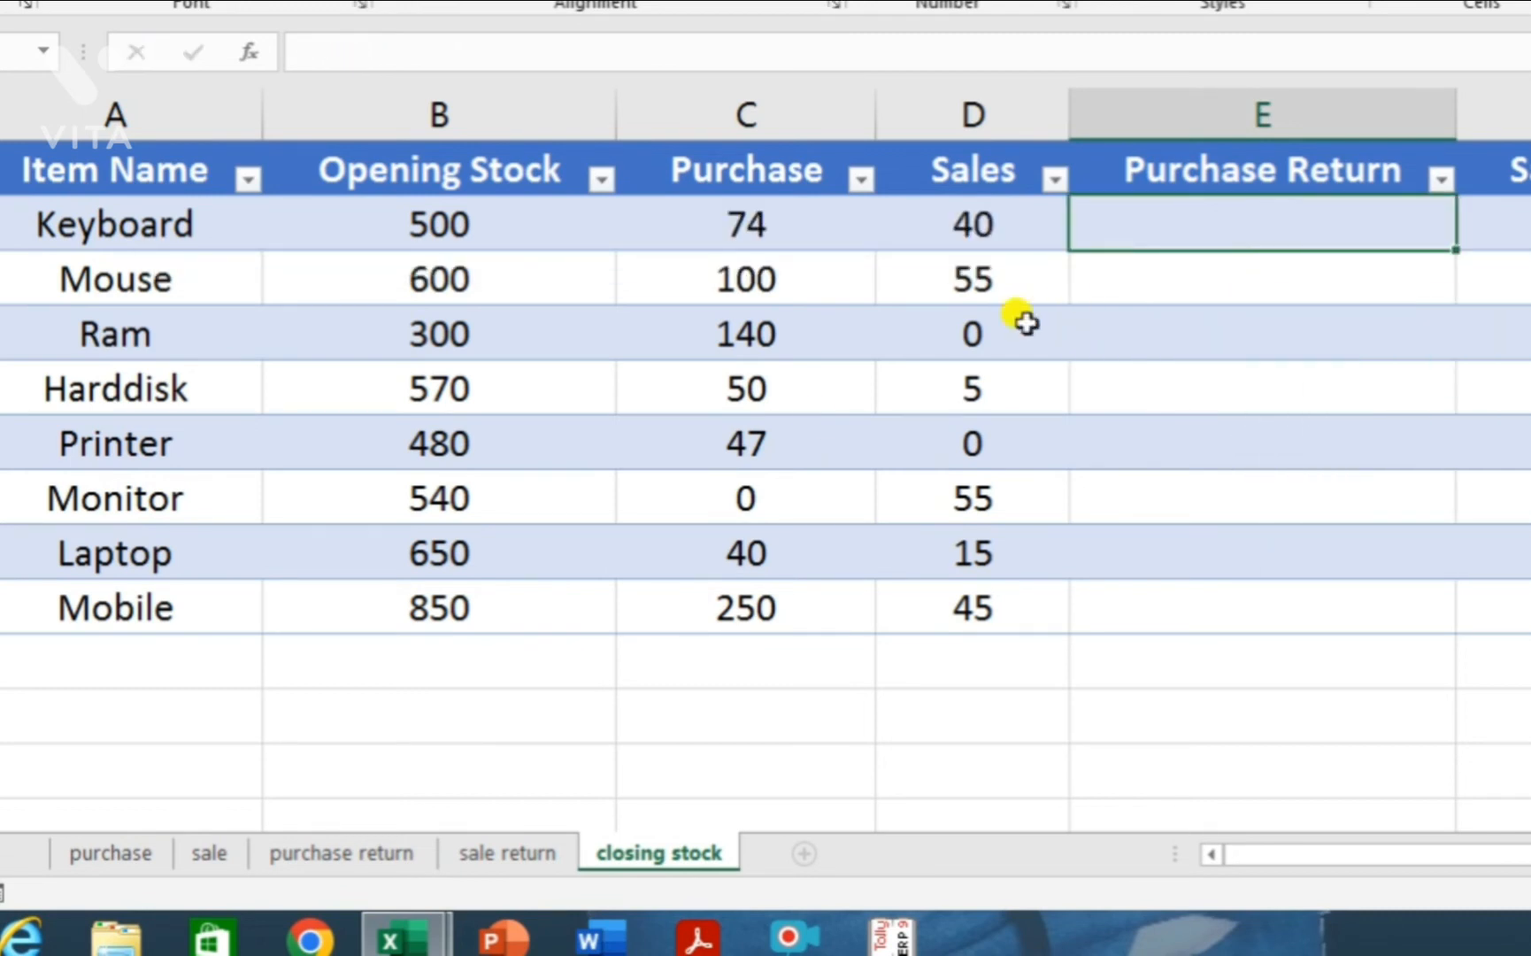
pyautogui.keyDown('ctrl'); pyautogui.scroll(-2, 645, 491); pyautogui.keyUp('ctrl')
pyautogui.keyDown('ctrl'); pyautogui.scroll(-1, 647, 492); pyautogui.keyUp('ctrl')
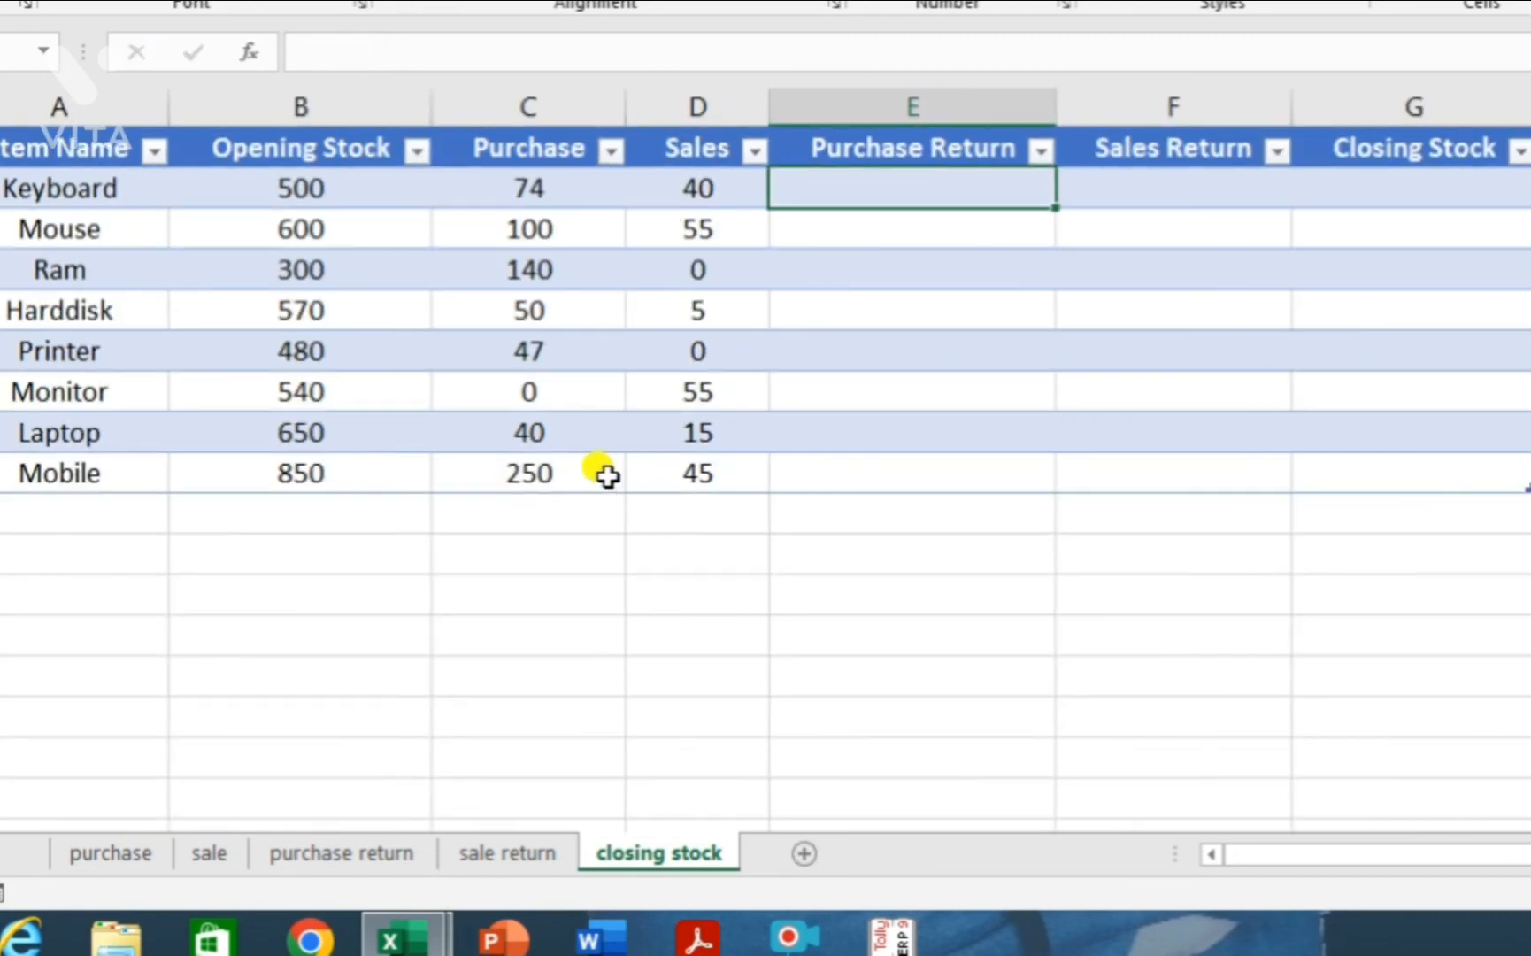
pyautogui.doubleClick(851, 195)
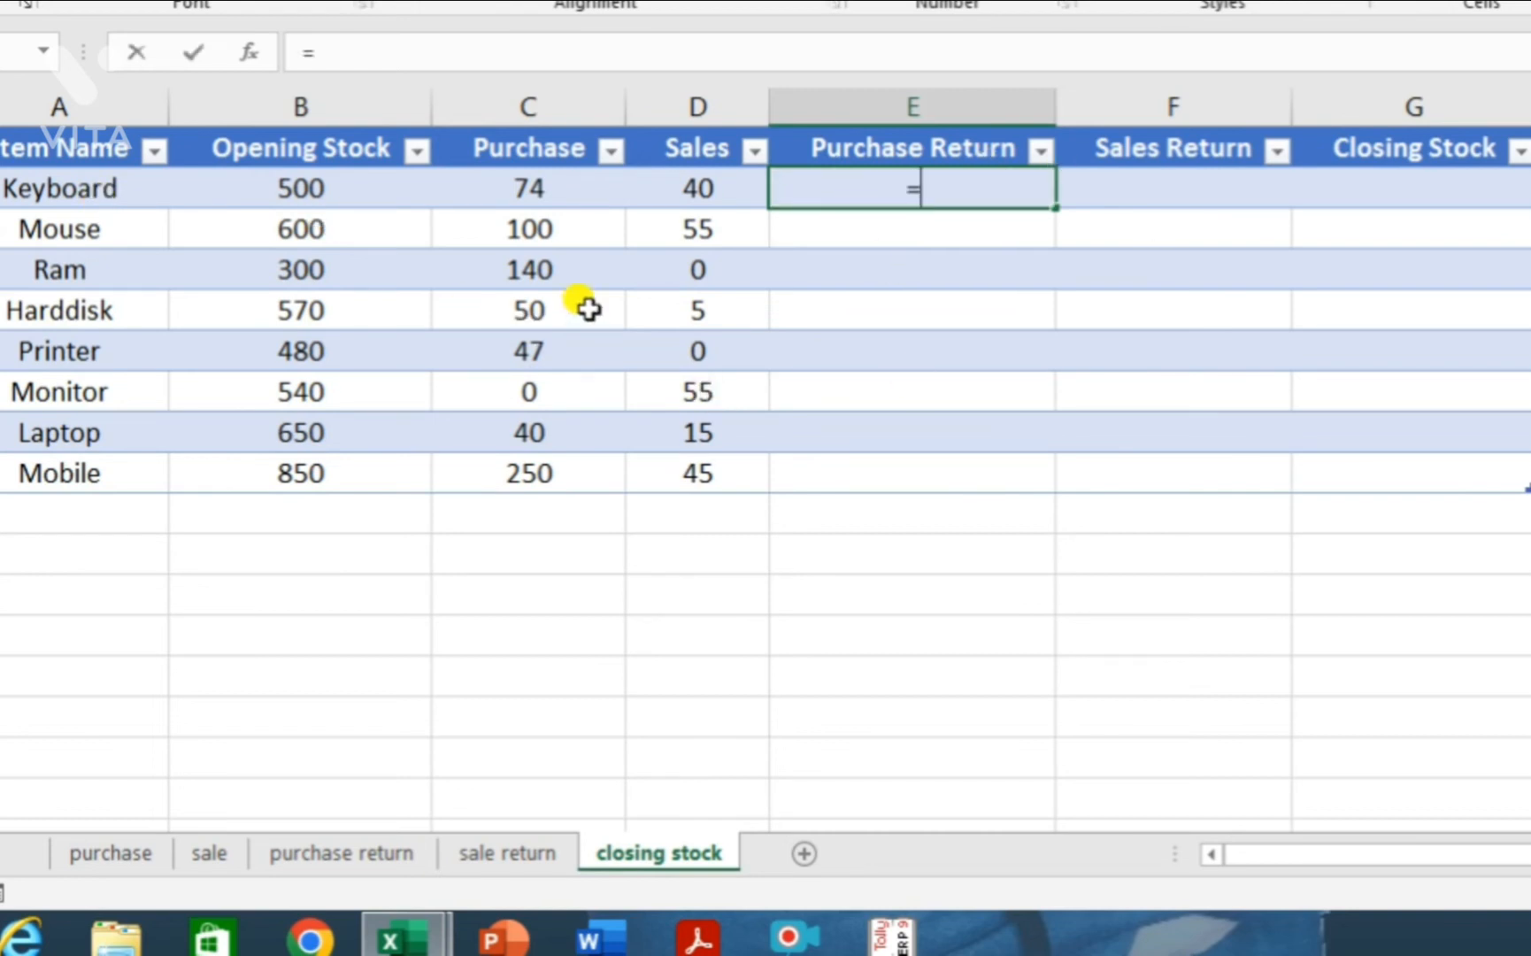
pyautogui.click(940, 306)
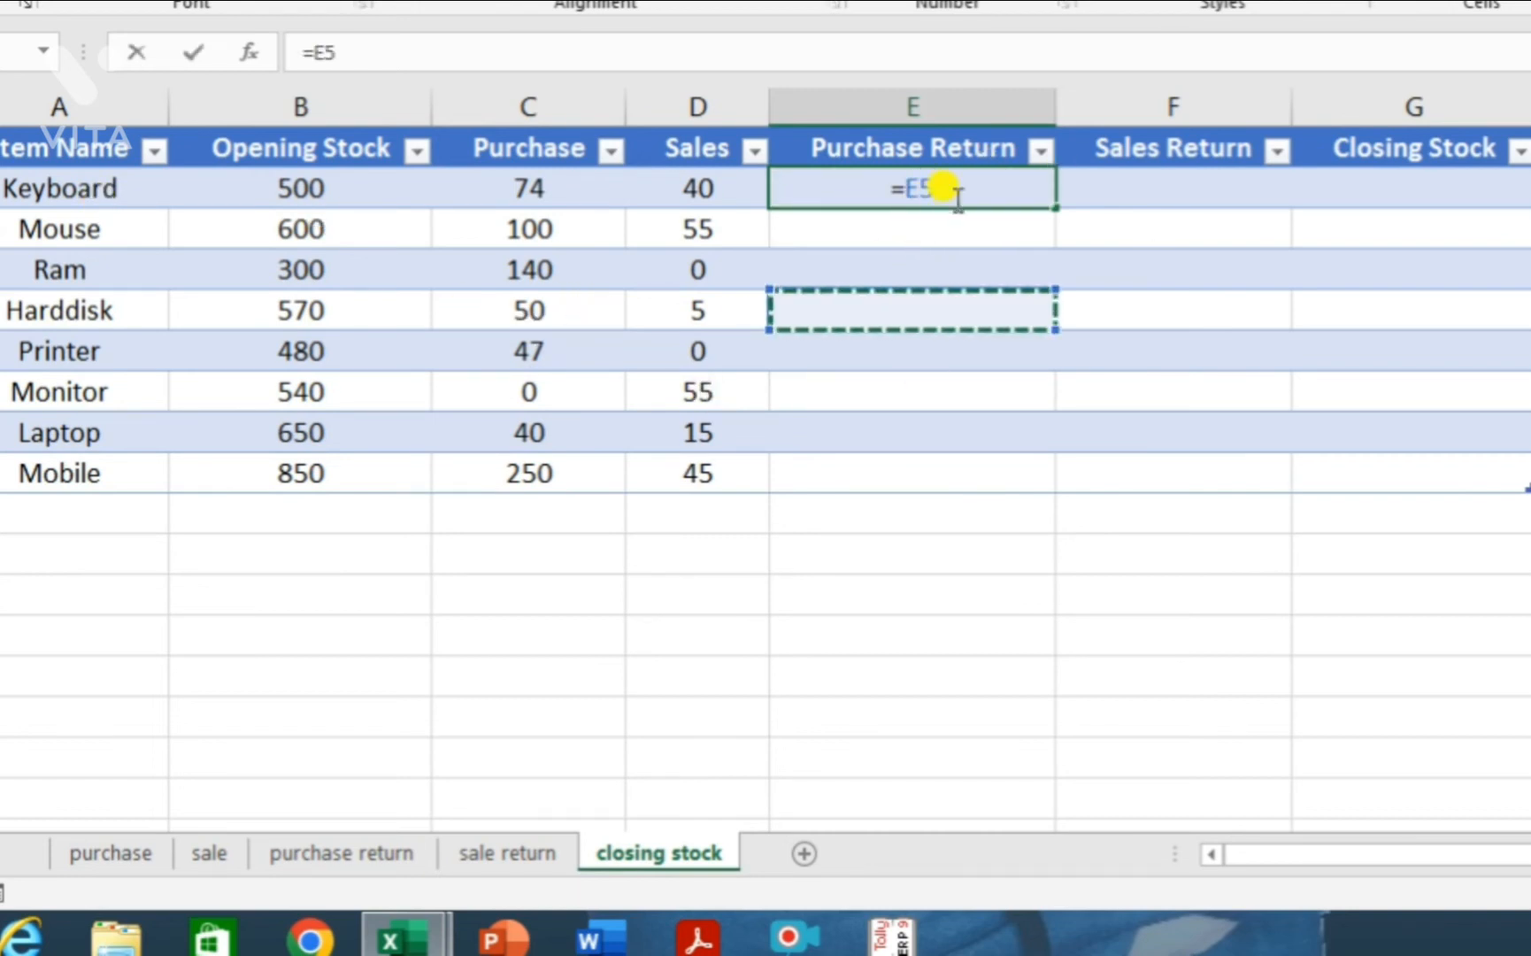
pyautogui.press('BackSpace')
pyautogui.press('BackSpace')
# - Copy Keyboard's Sales SUMIF formula from D2 into its Purchase Return cell E2
pyautogui.click(718, 190)
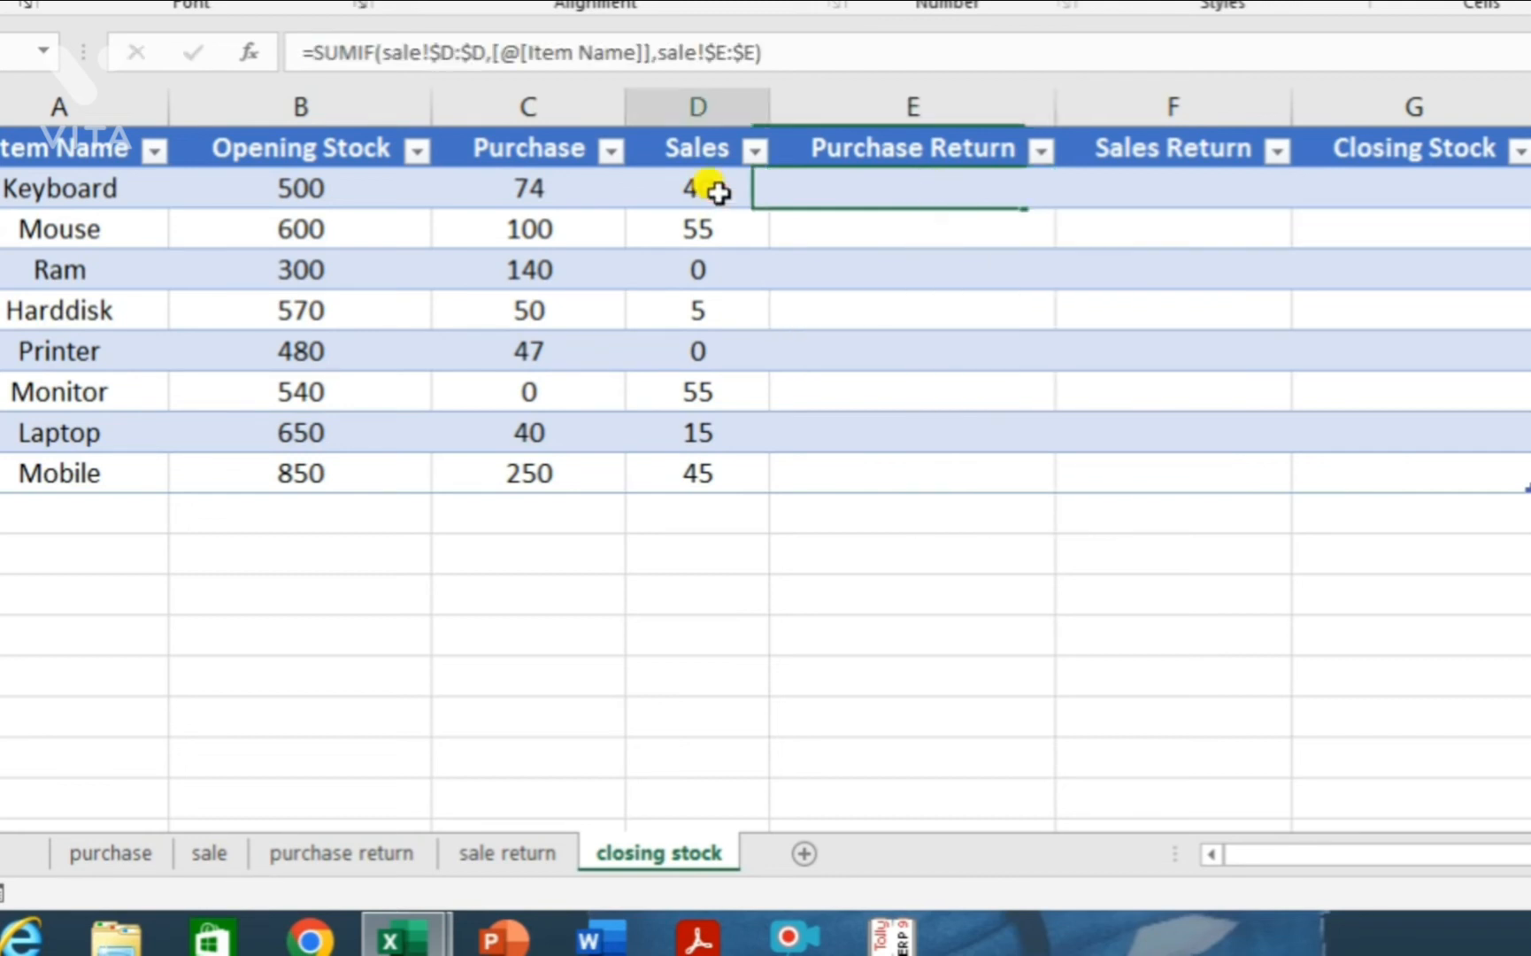
pyautogui.moveTo(768, 210); pyautogui.dragTo(978, 196)
pyautogui.click(940, 188)
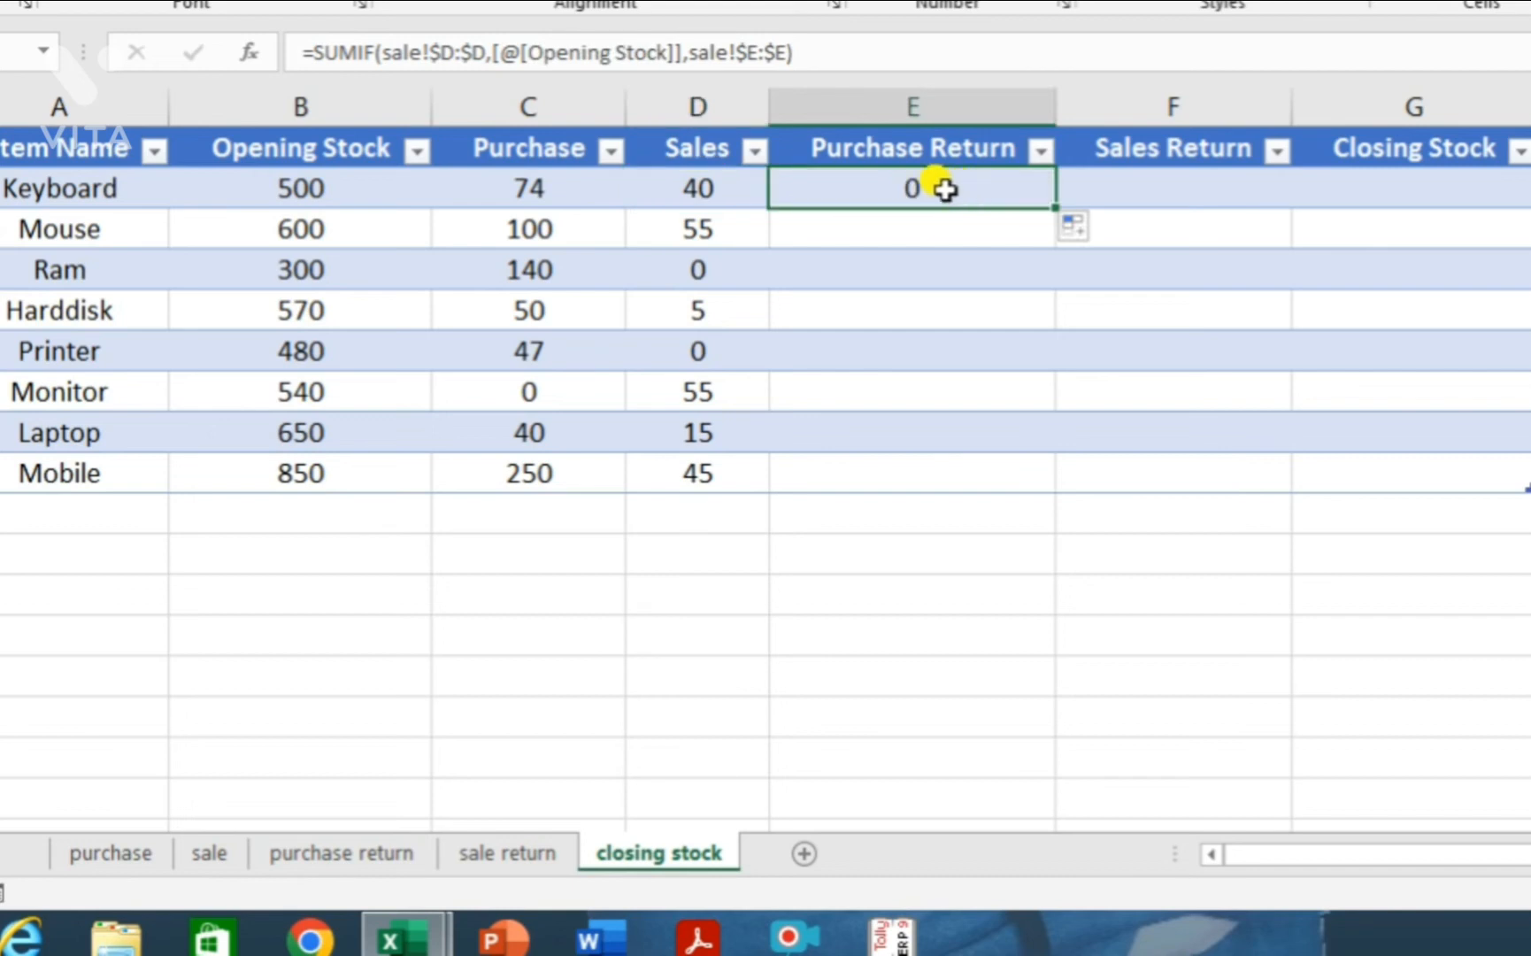
# - Change the criteria of the SUMIF in Purchase Return cell E2 to Keyboard's Item Name cell, [@[Item Name]]
pyautogui.doubleClick(930, 193)
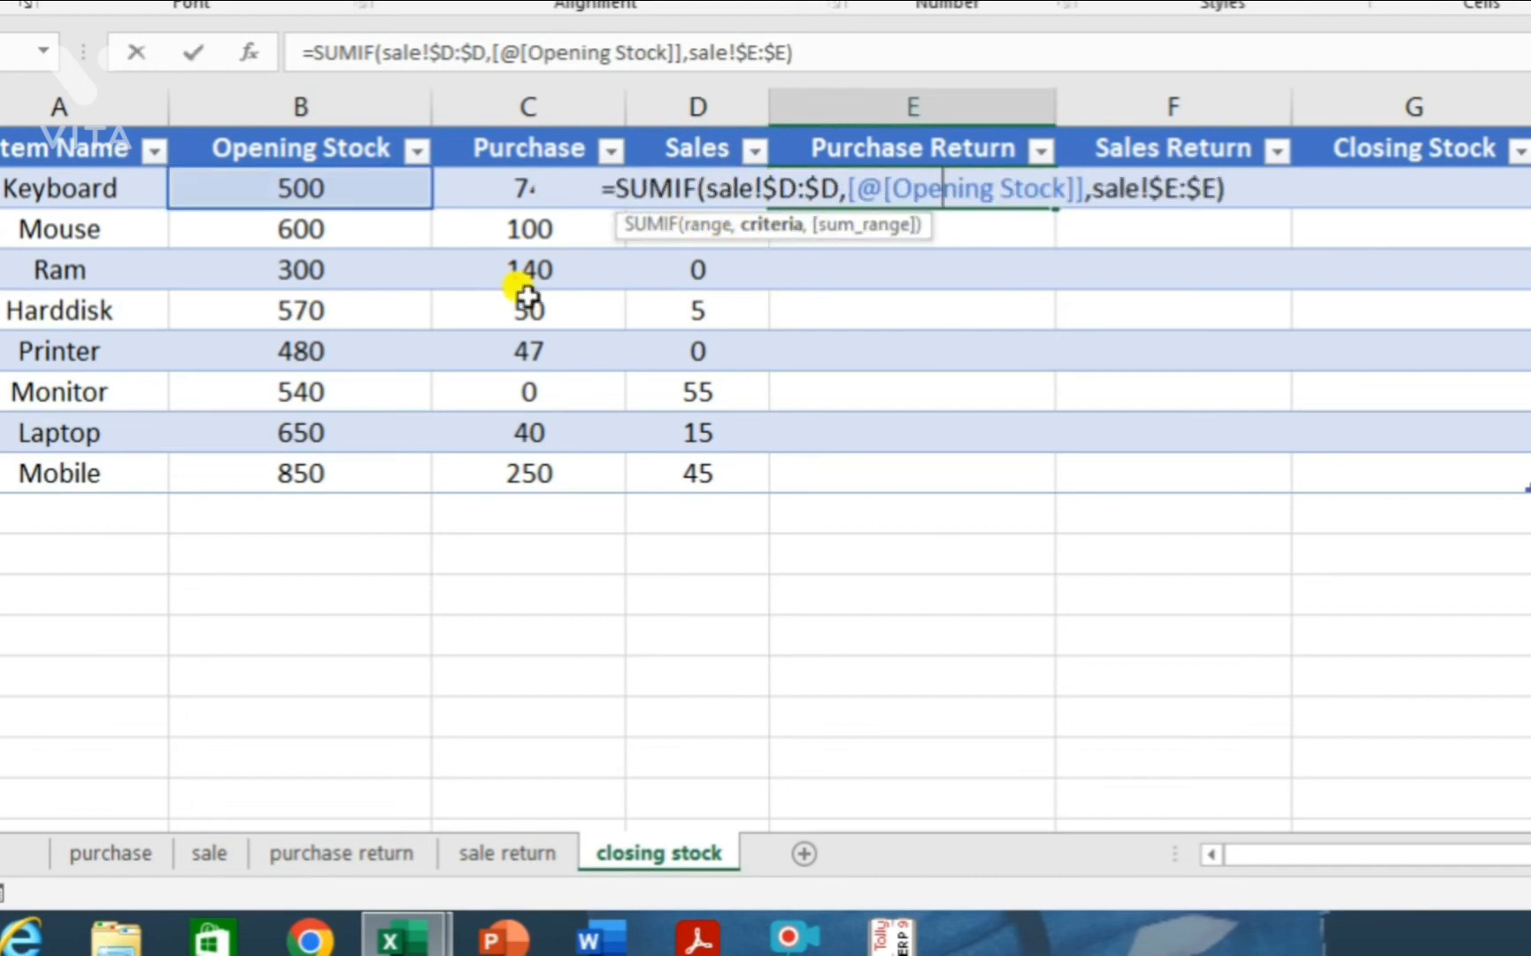
pyautogui.moveTo(964, 182); pyautogui.dragTo(834, 175)
pyautogui.click(1085, 189)
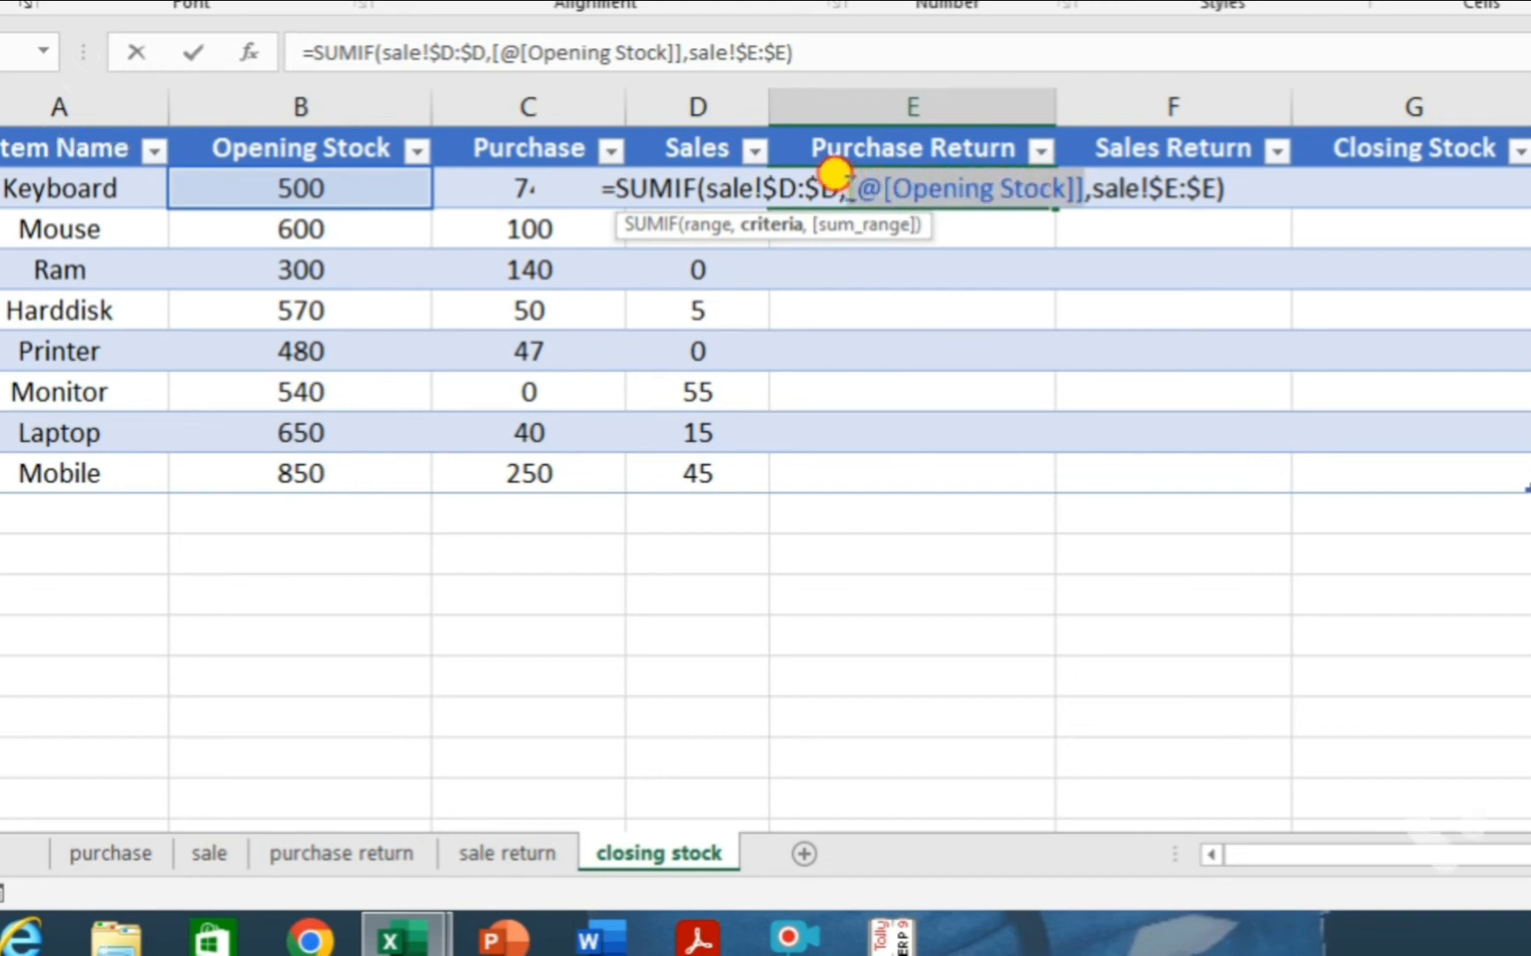
pyautogui.click(82, 188)
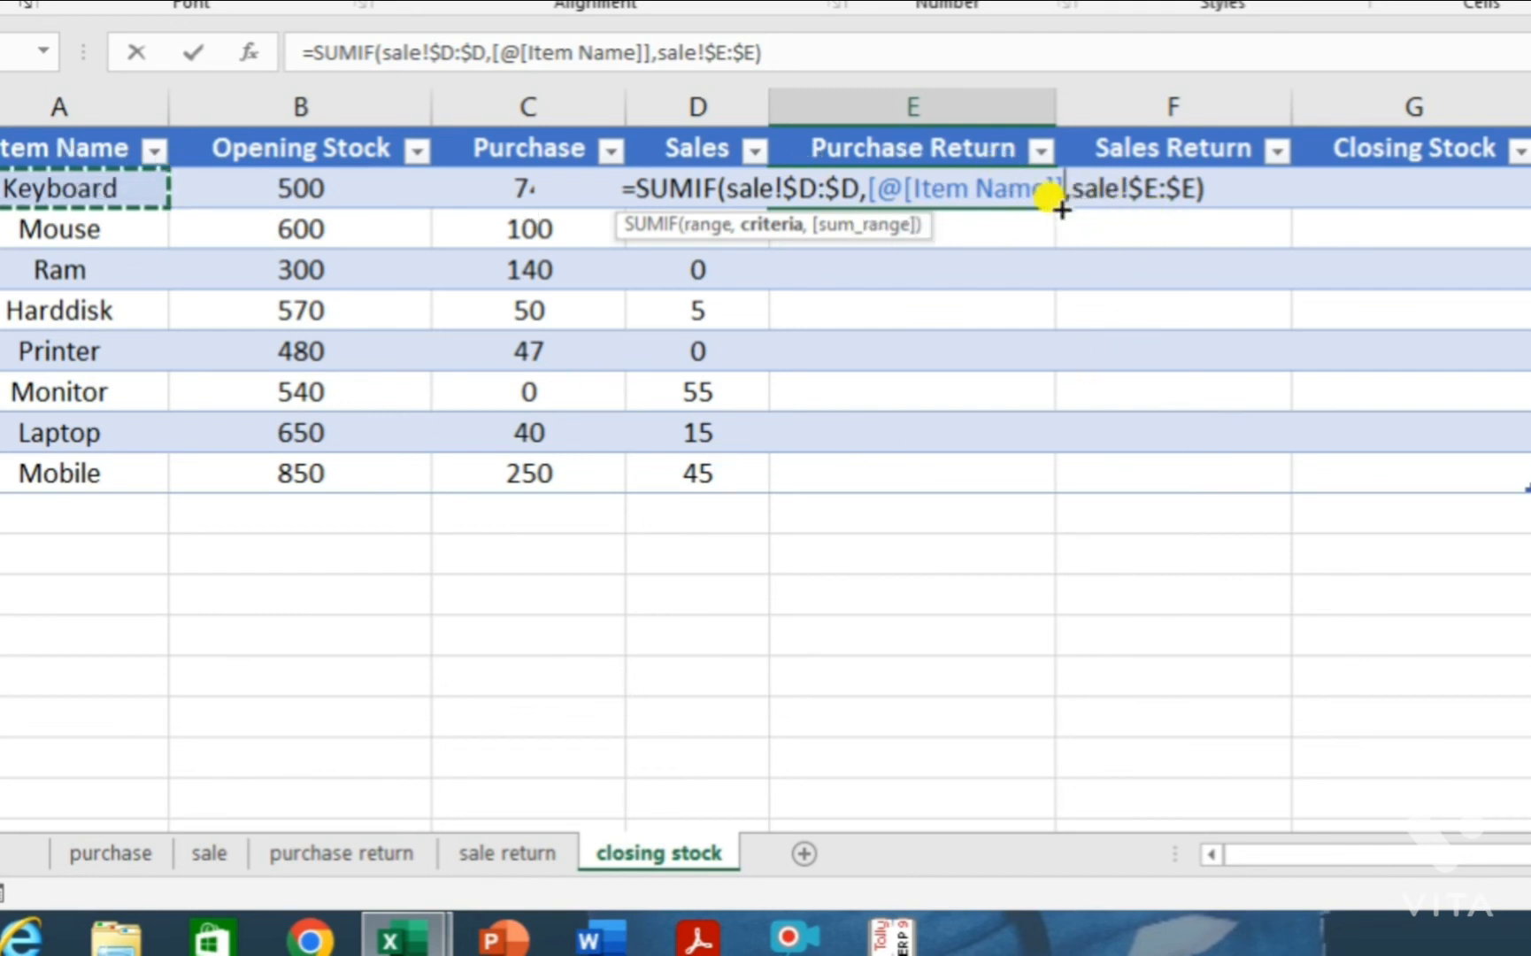
# - Replace the sum range in E2's SUMIF with the purchase return sheet's Qty column as absolute $E:$E
pyautogui.click(1085, 188)
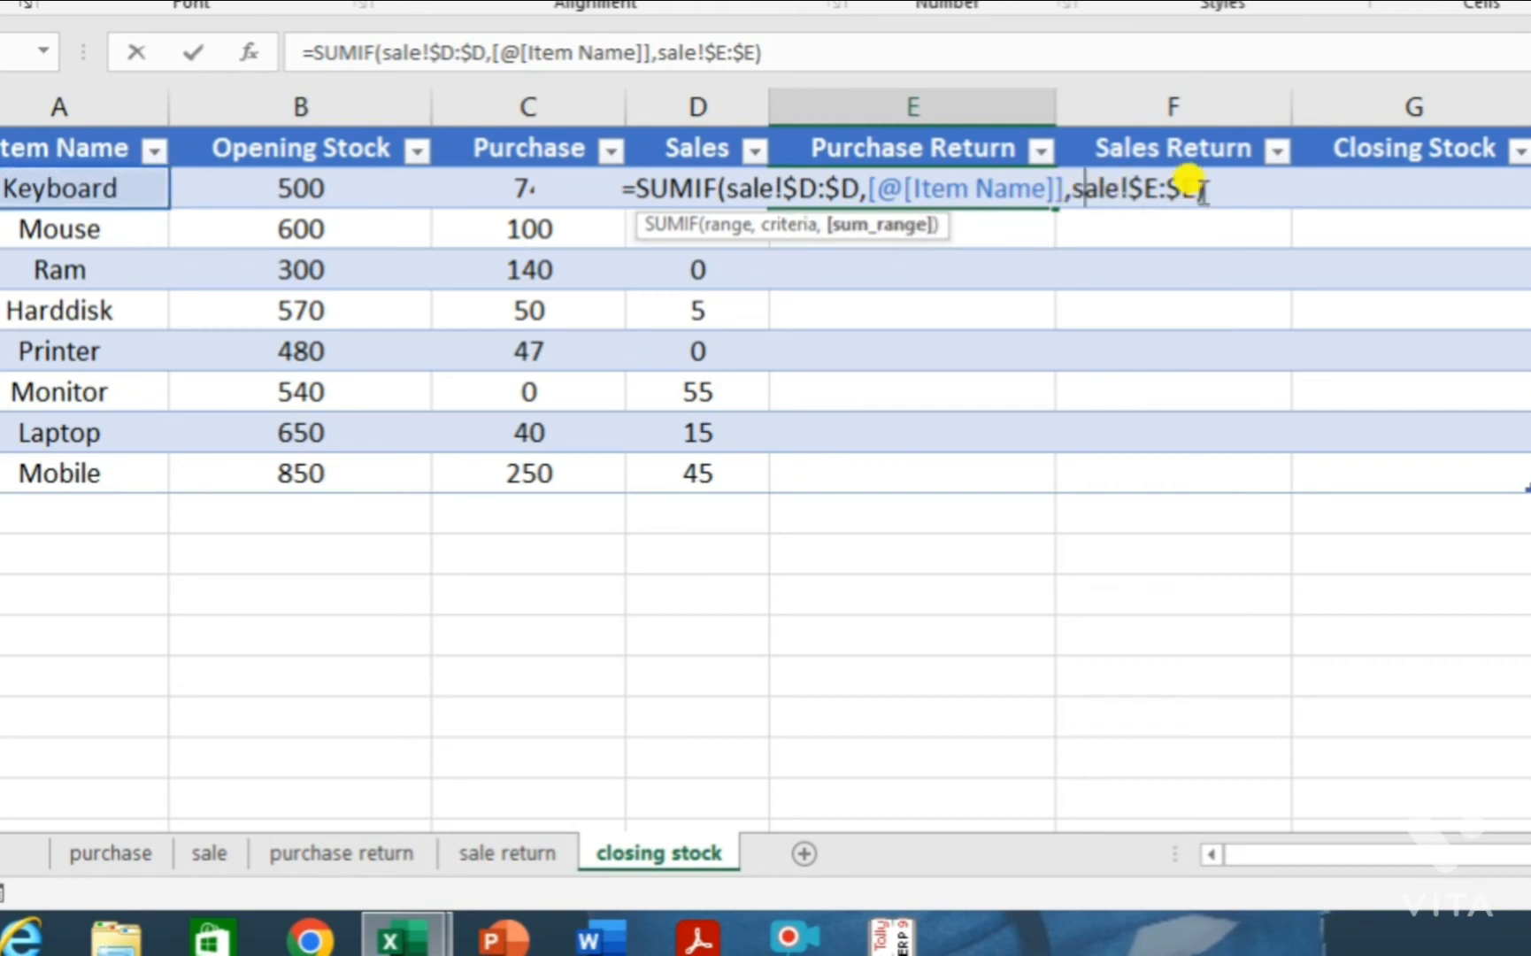
pyautogui.moveTo(1189, 183); pyautogui.dragTo(1058, 179)
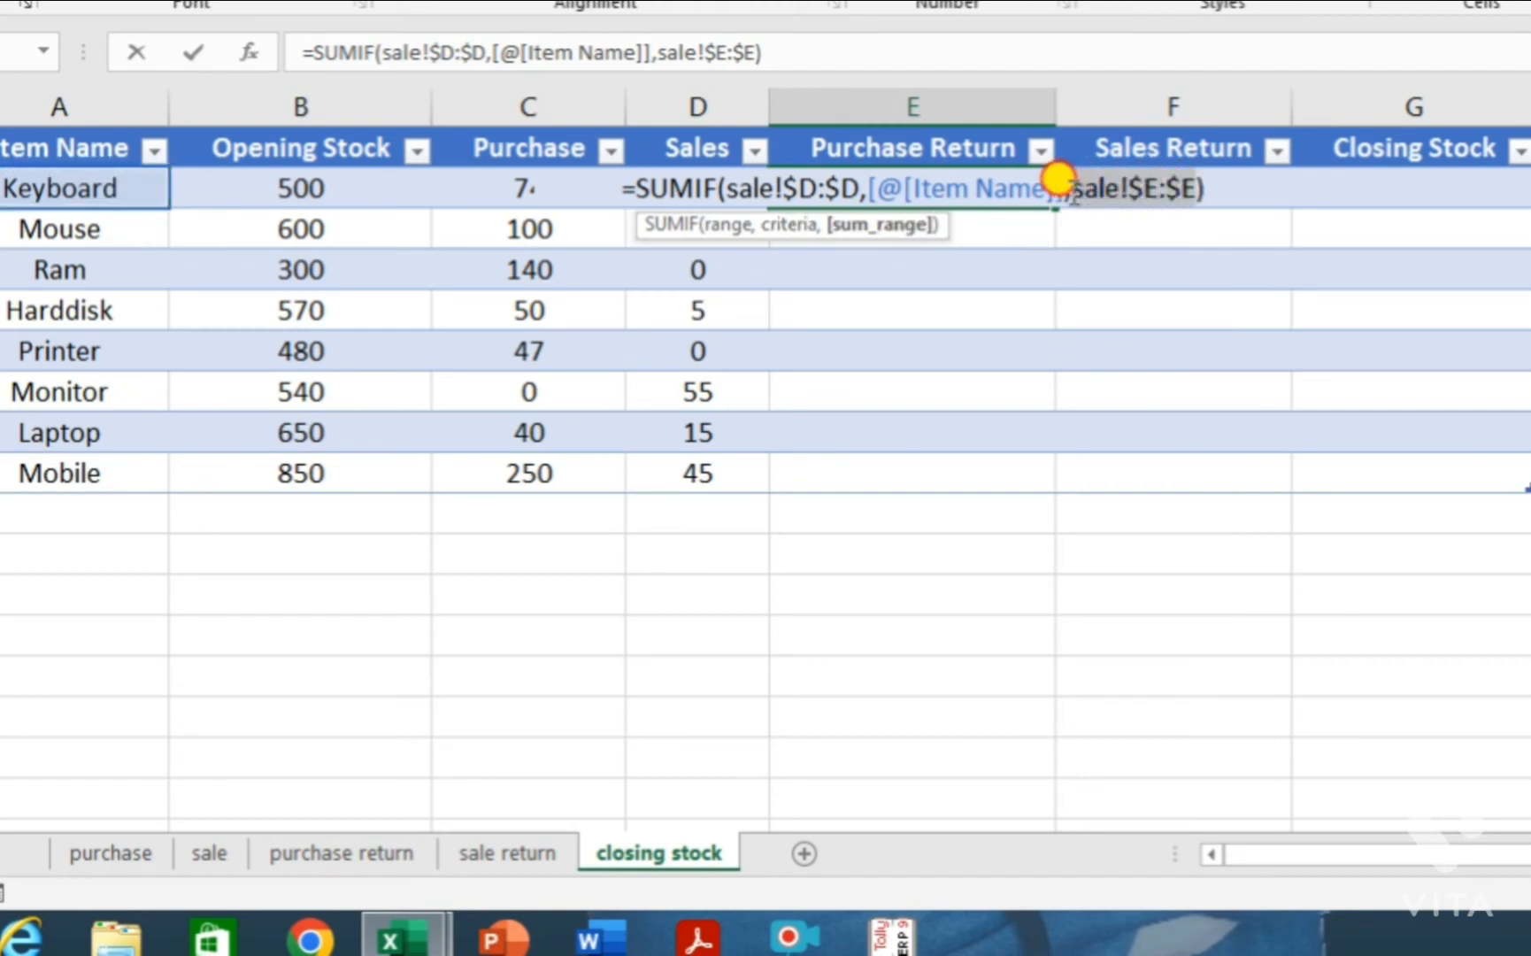
pyautogui.press('BackSpace')
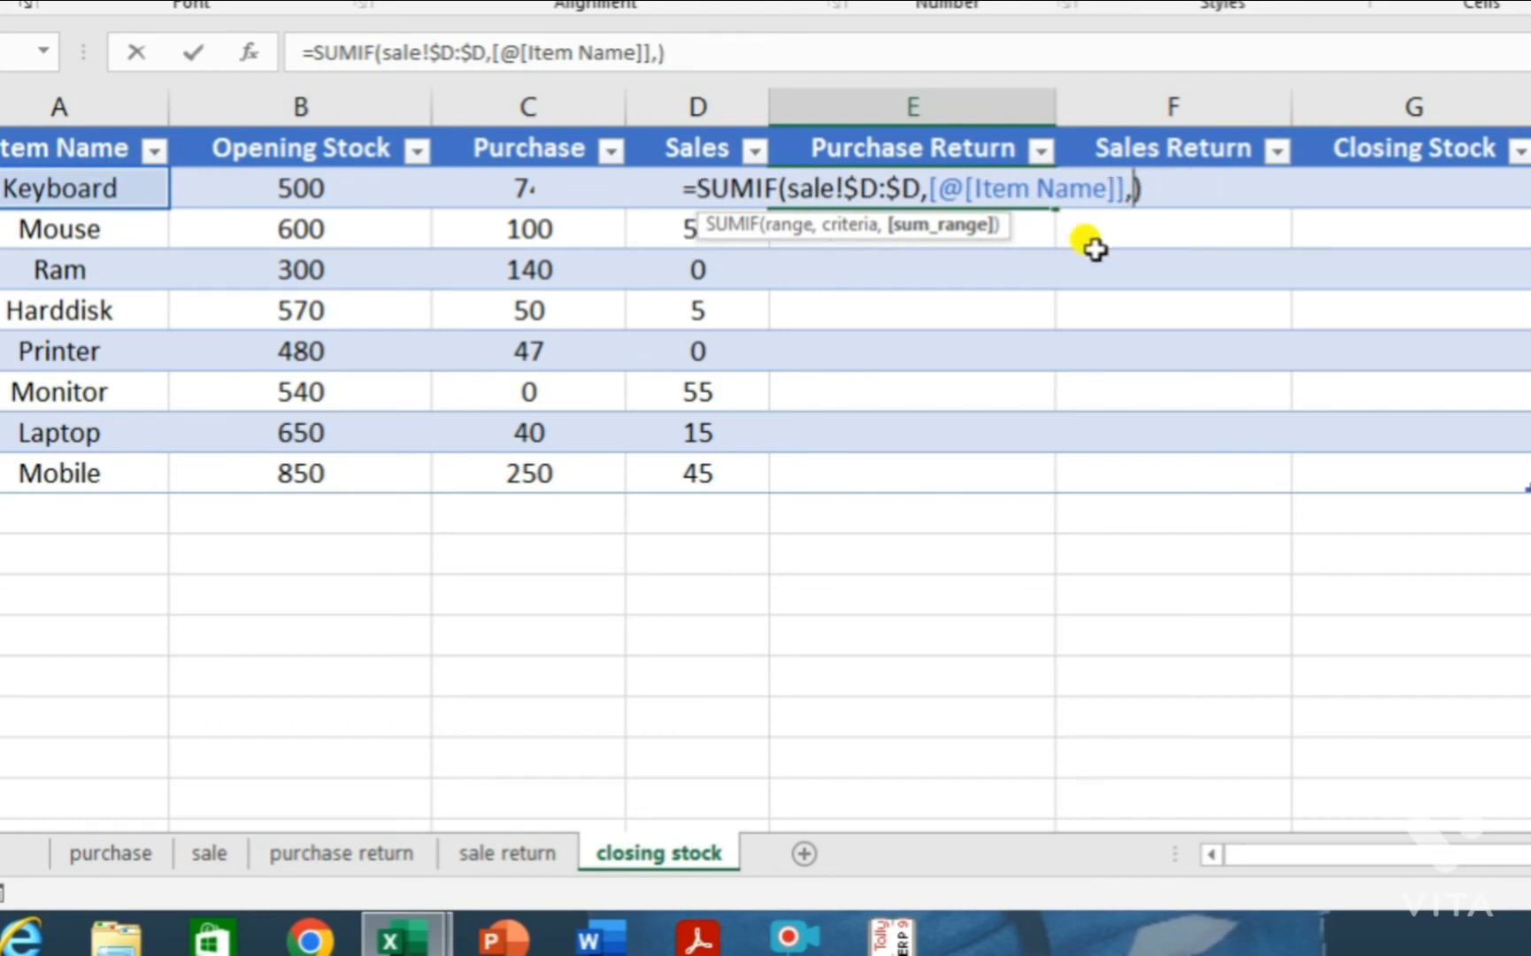
pyautogui.click(325, 853)
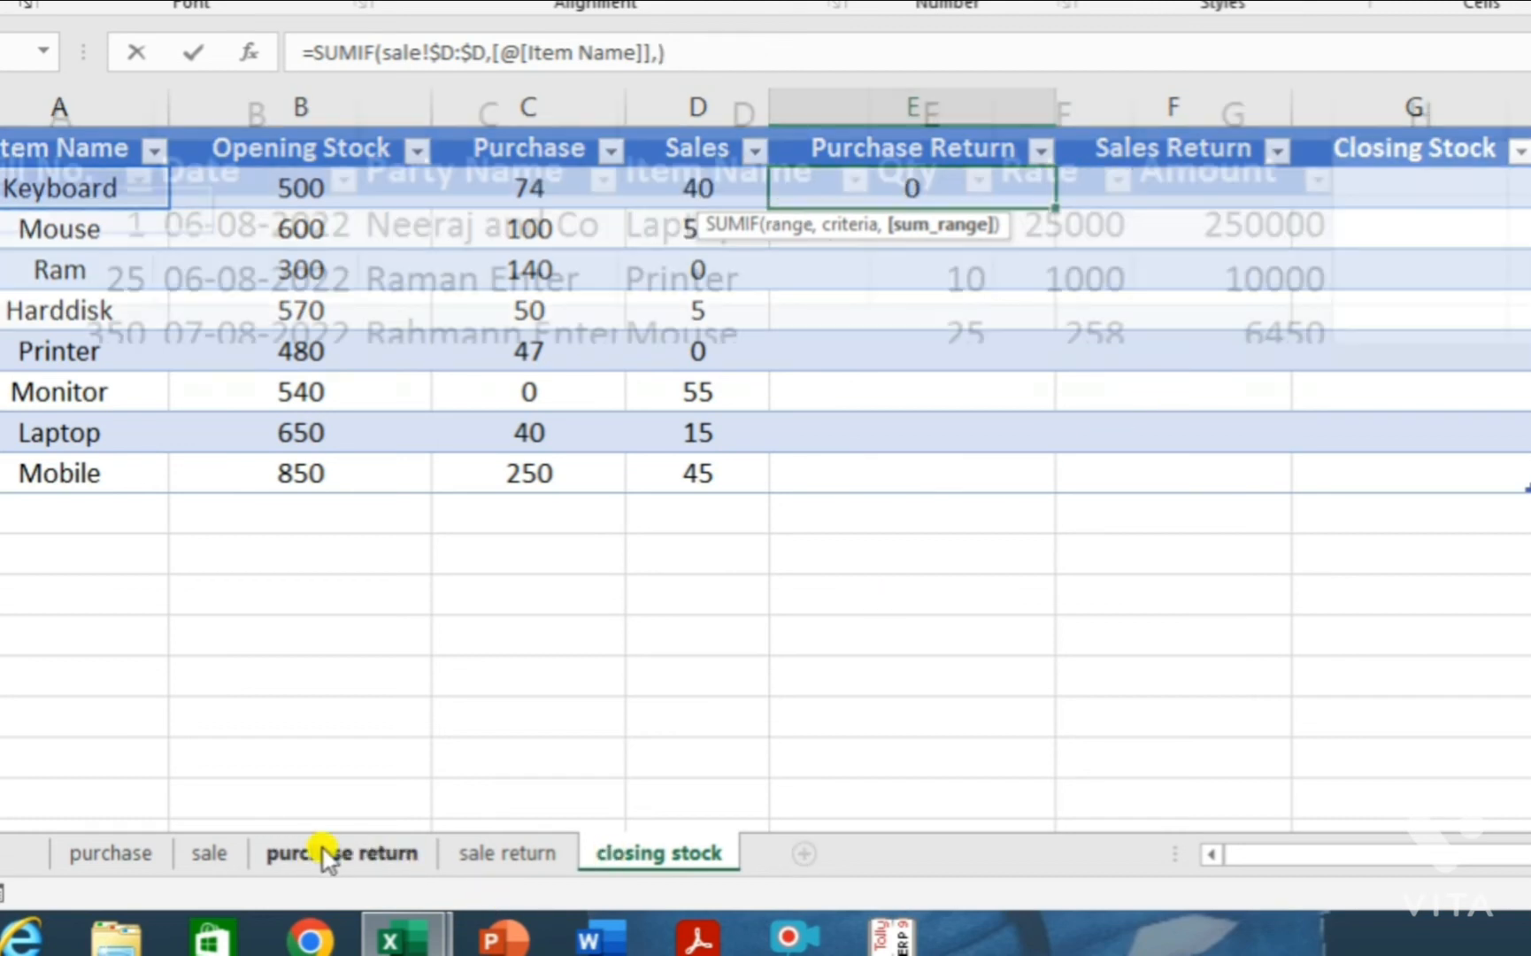
pyautogui.click(931, 98)
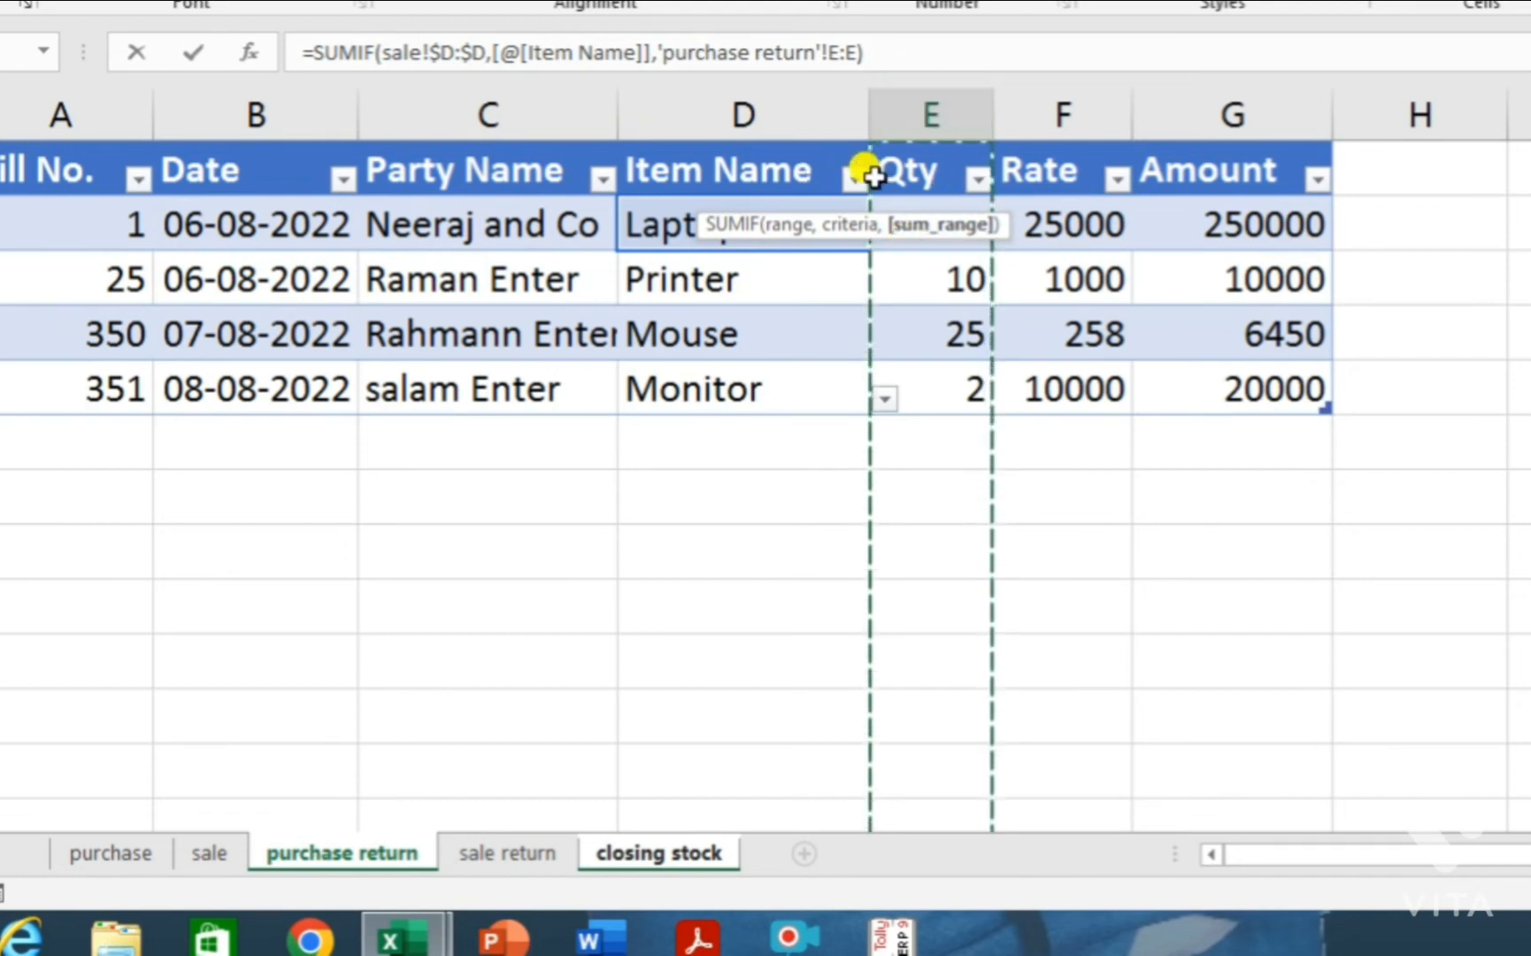
pyautogui.press('F4')
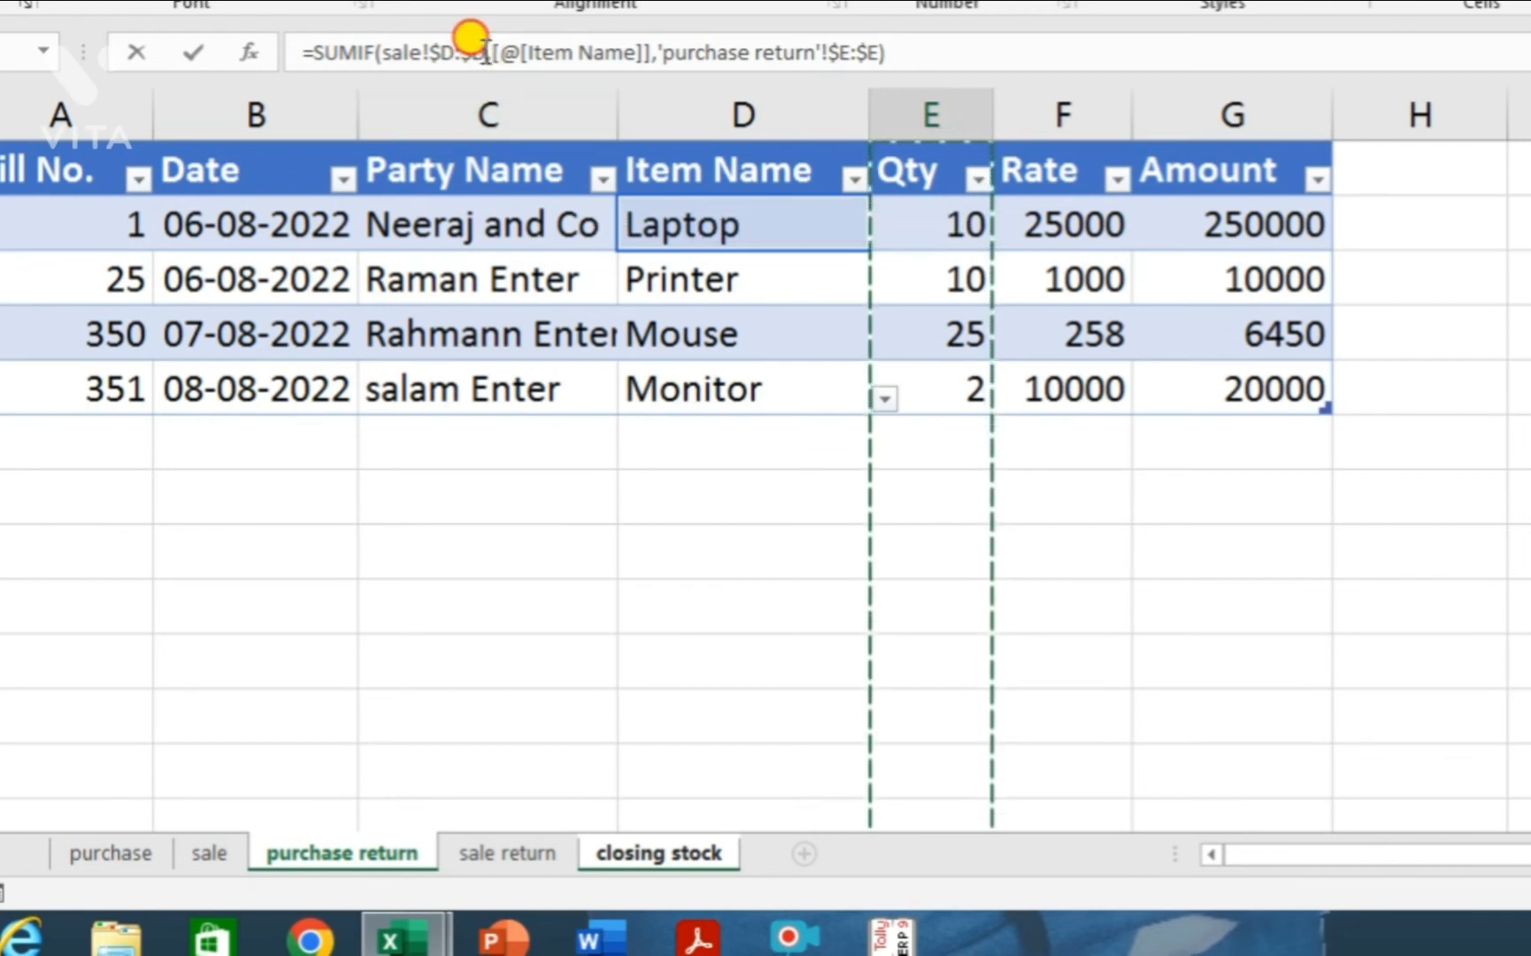
# - Replace the SUMIF's criteria range with the purchase return sheet's Item Name column as absolute $D:$D and complete the Purchase Return formula
pyautogui.moveTo(485, 54); pyautogui.dragTo(381, 53)
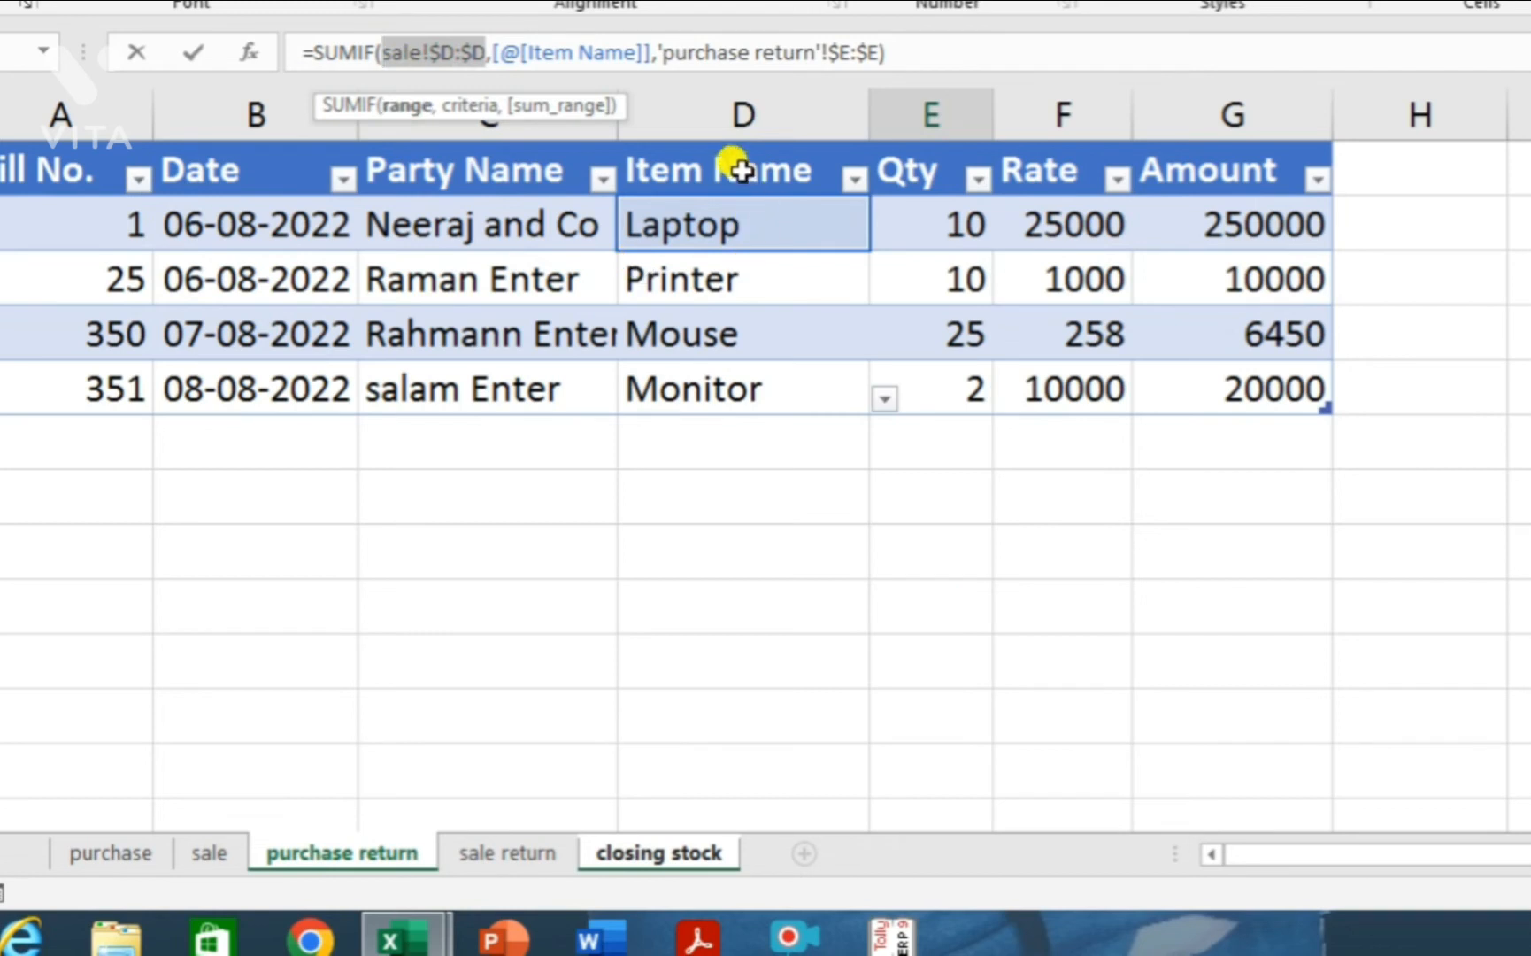
pyautogui.press('BackSpace')
pyautogui.click(742, 113)
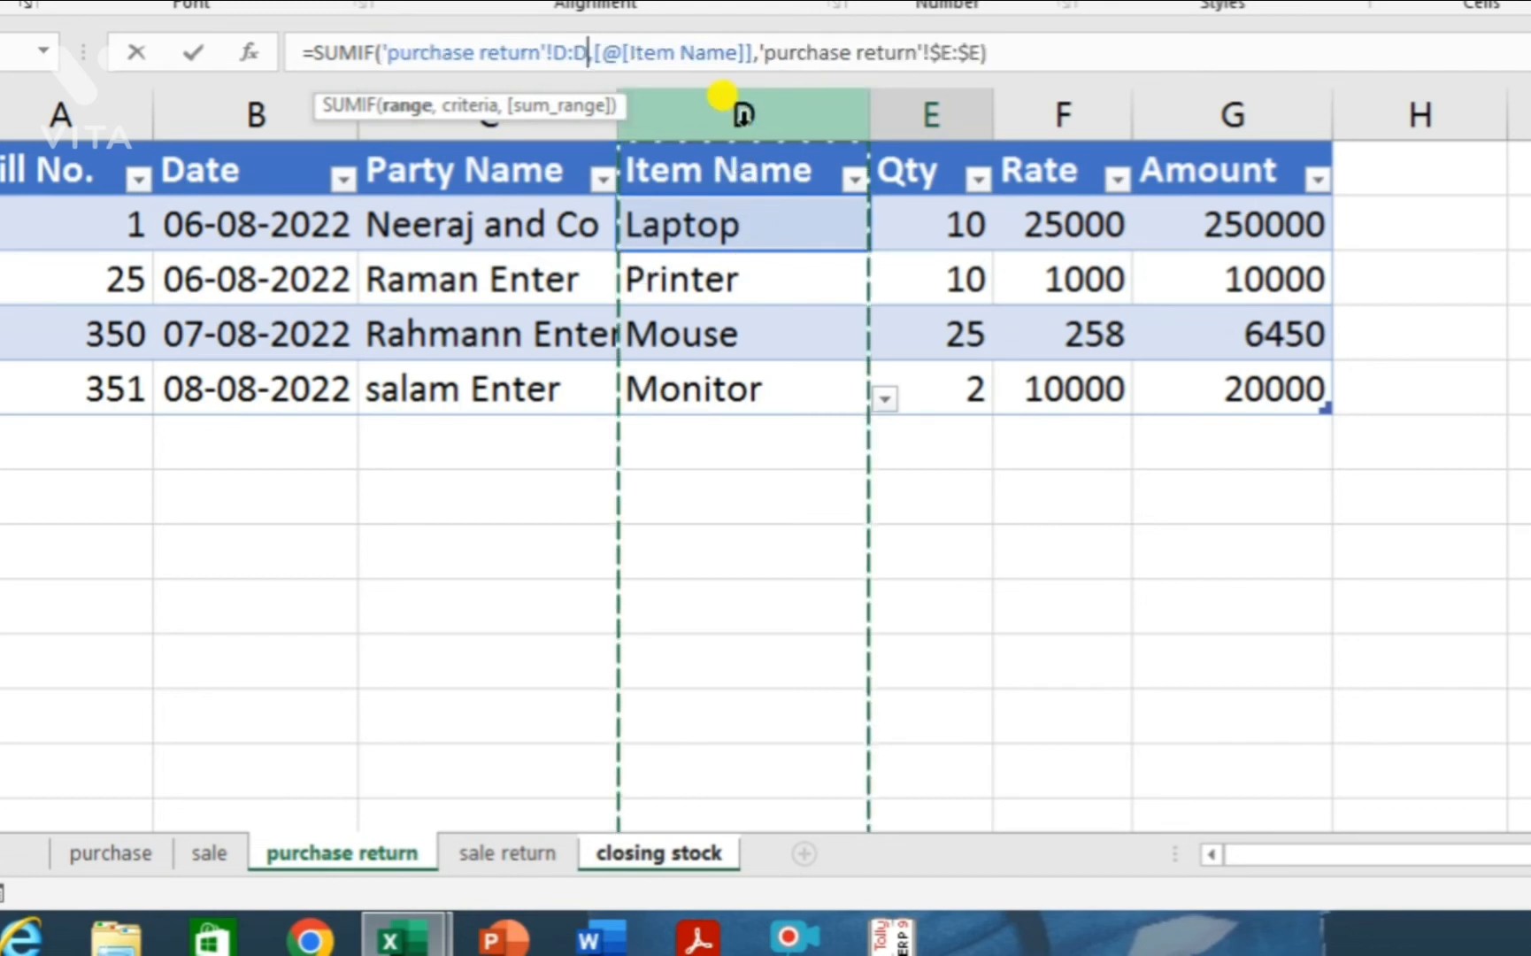
pyautogui.press('F4')
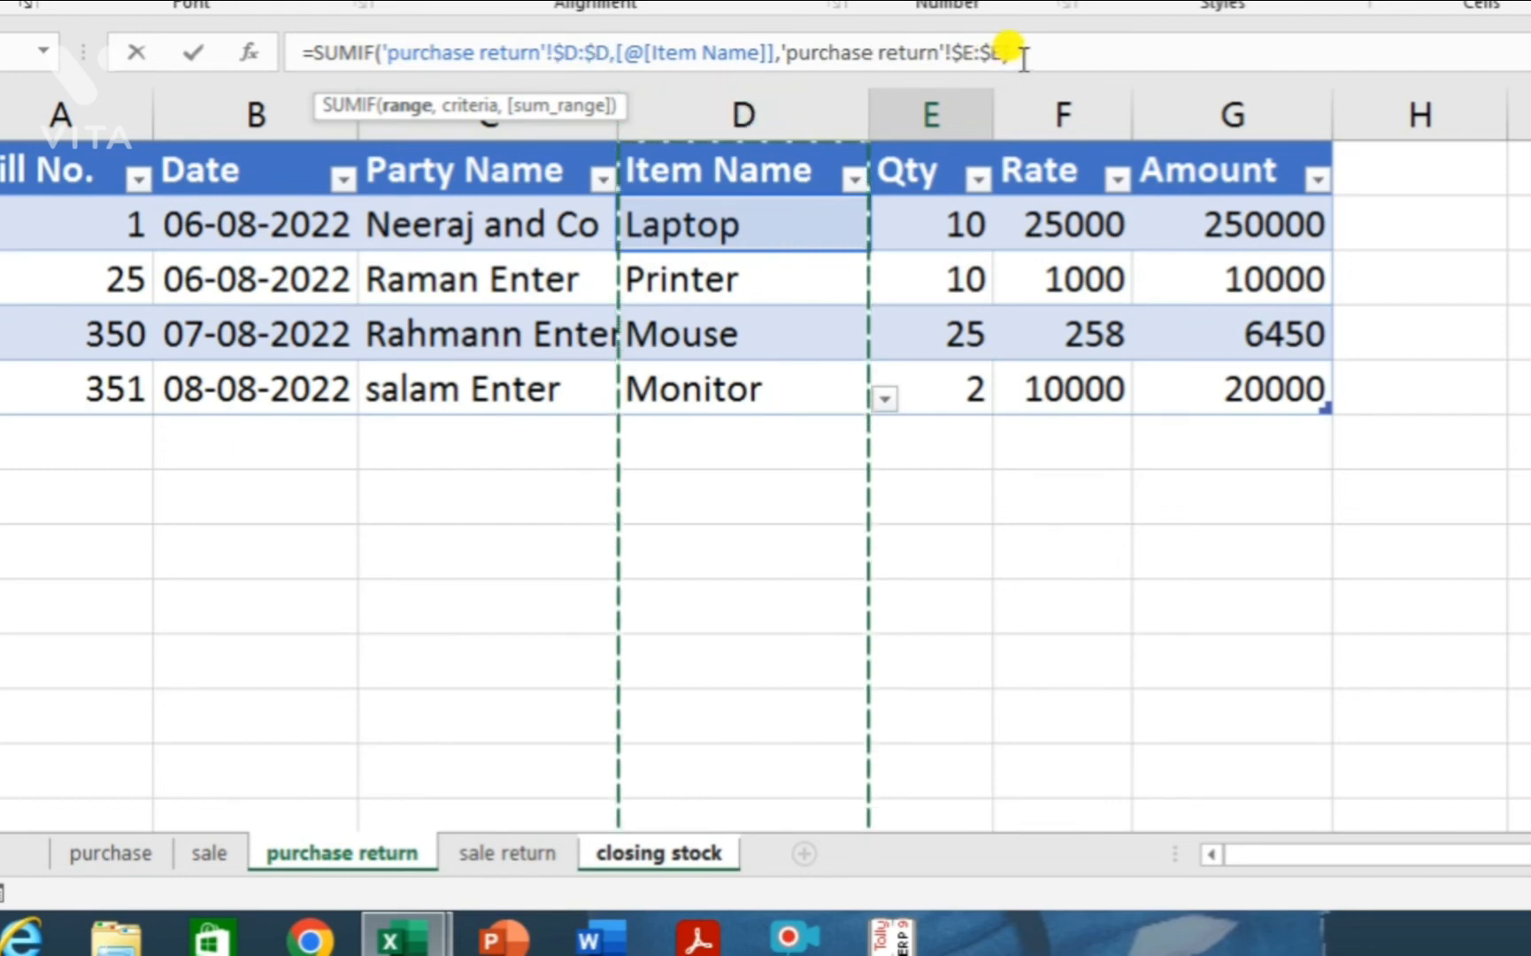
pyautogui.write(')')
pyautogui.press('Return')
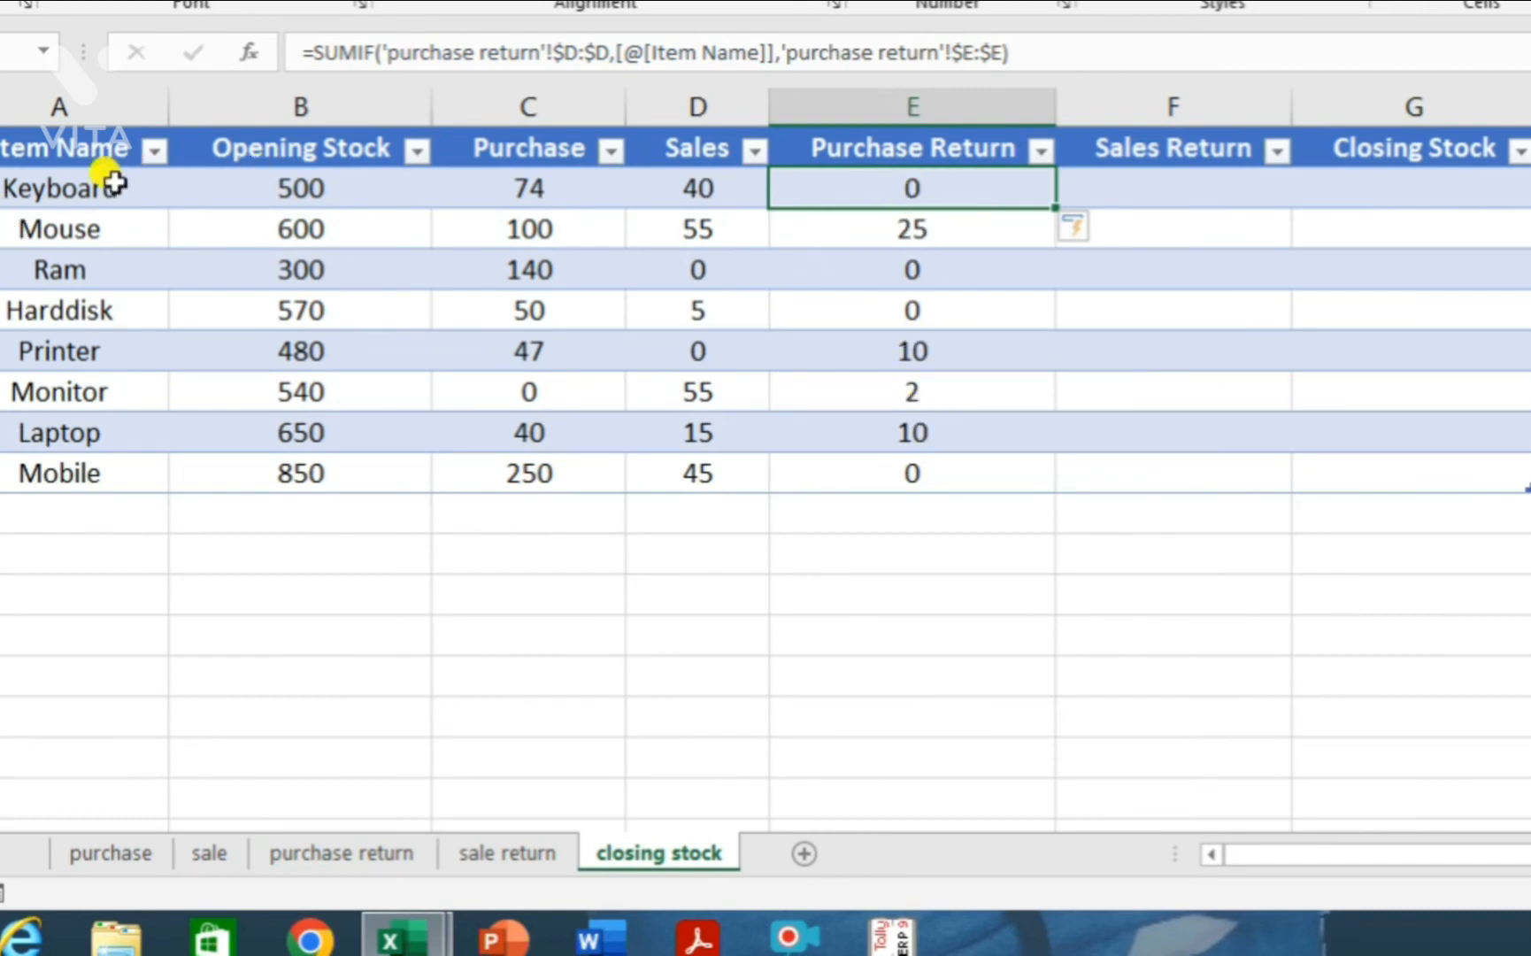
# - Change the Item Name of Bill No. 1 on the purchase return sheet to Keyboard
pyautogui.click(363, 854)
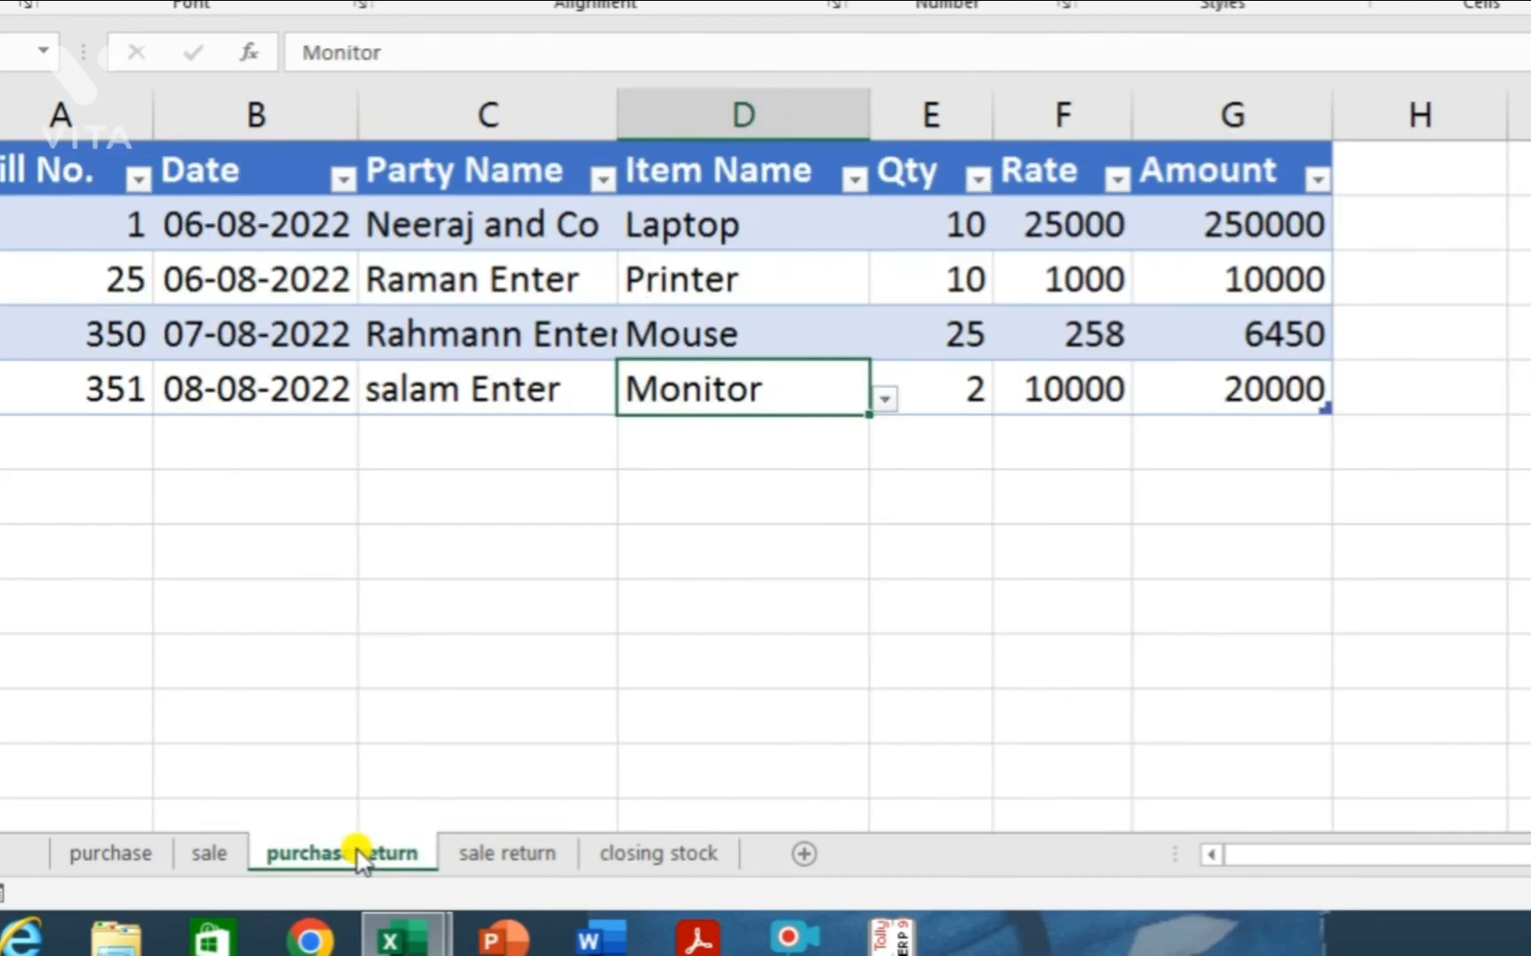
pyautogui.click(766, 226)
pyautogui.click(885, 237)
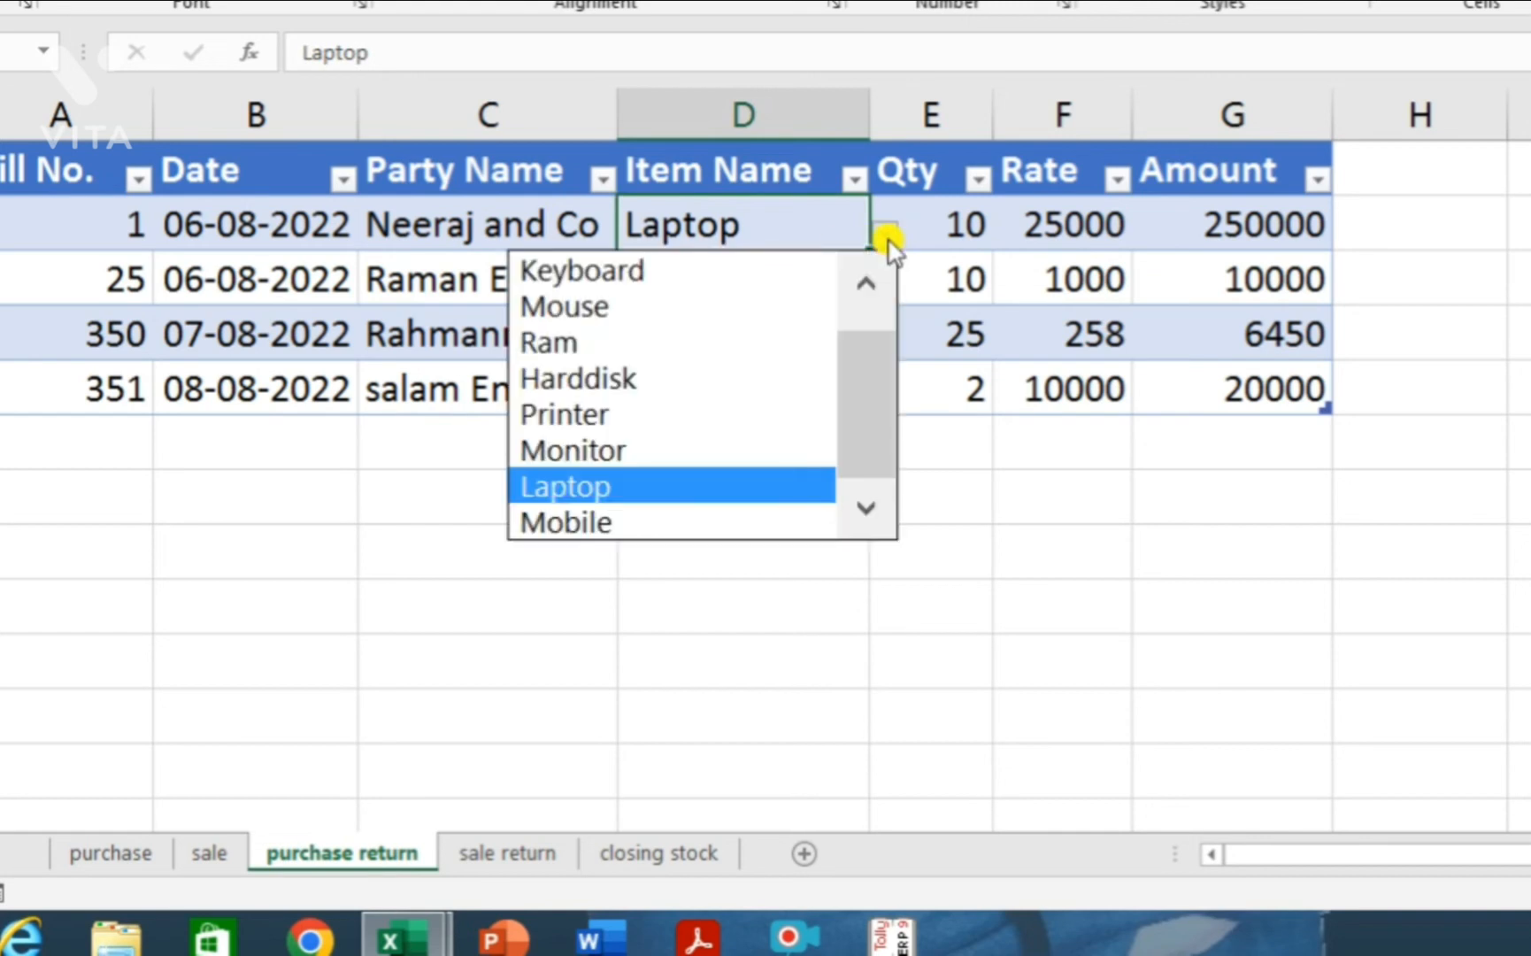
pyautogui.click(701, 275)
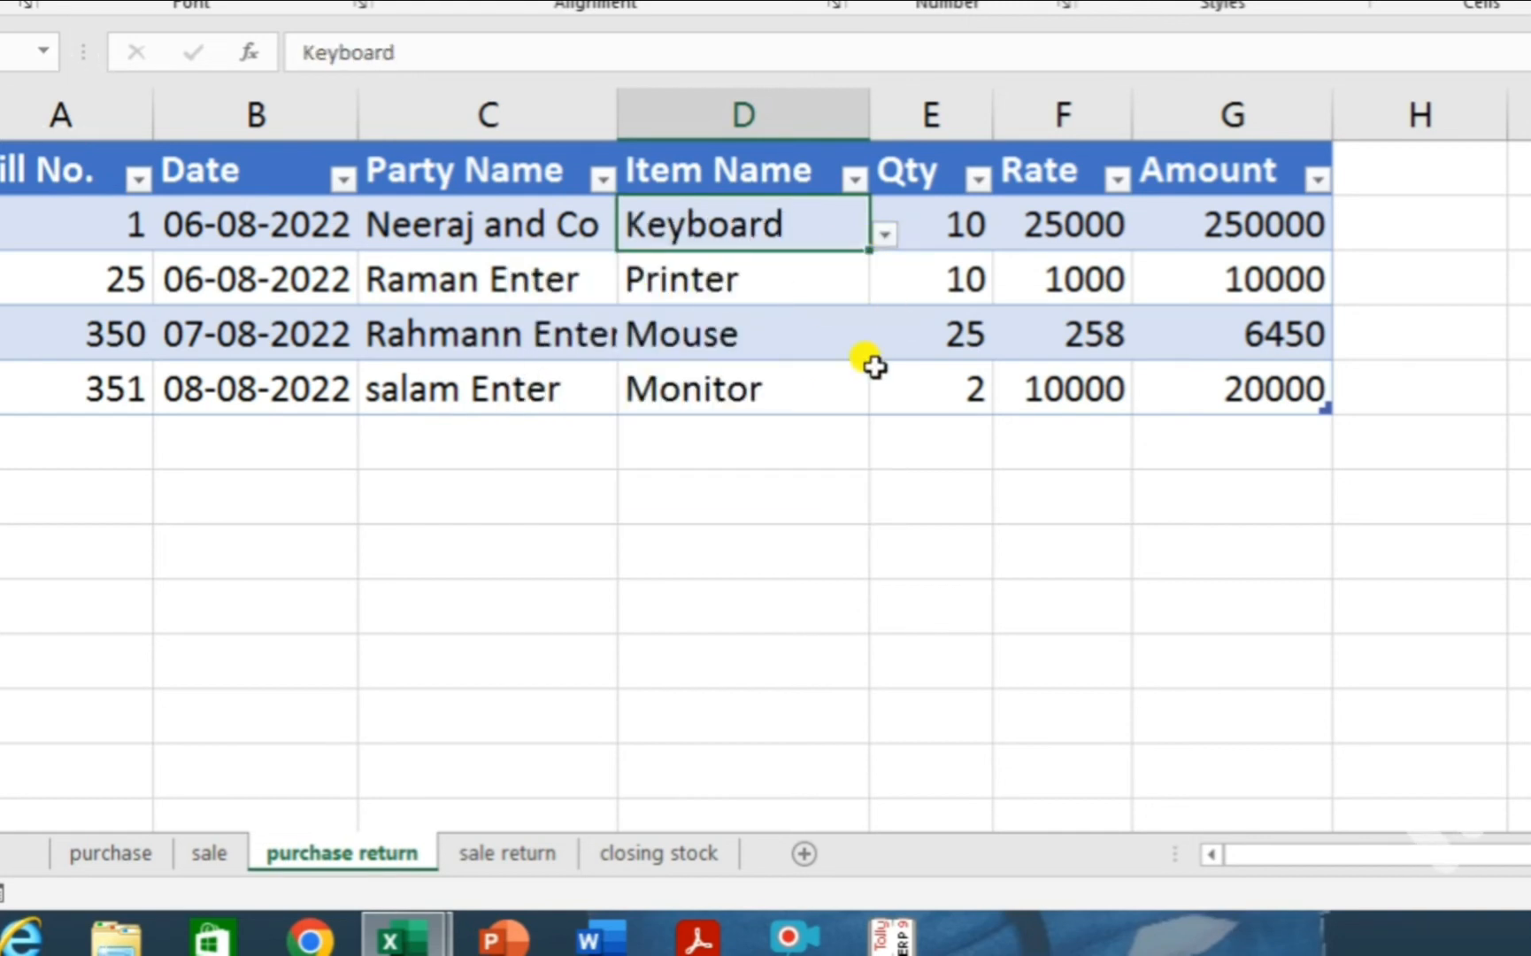
# - Check Keyboard's Purchase Return total on the closing stock sheet against its Qty entry on the purchase return sheet
pyautogui.click(682, 863)
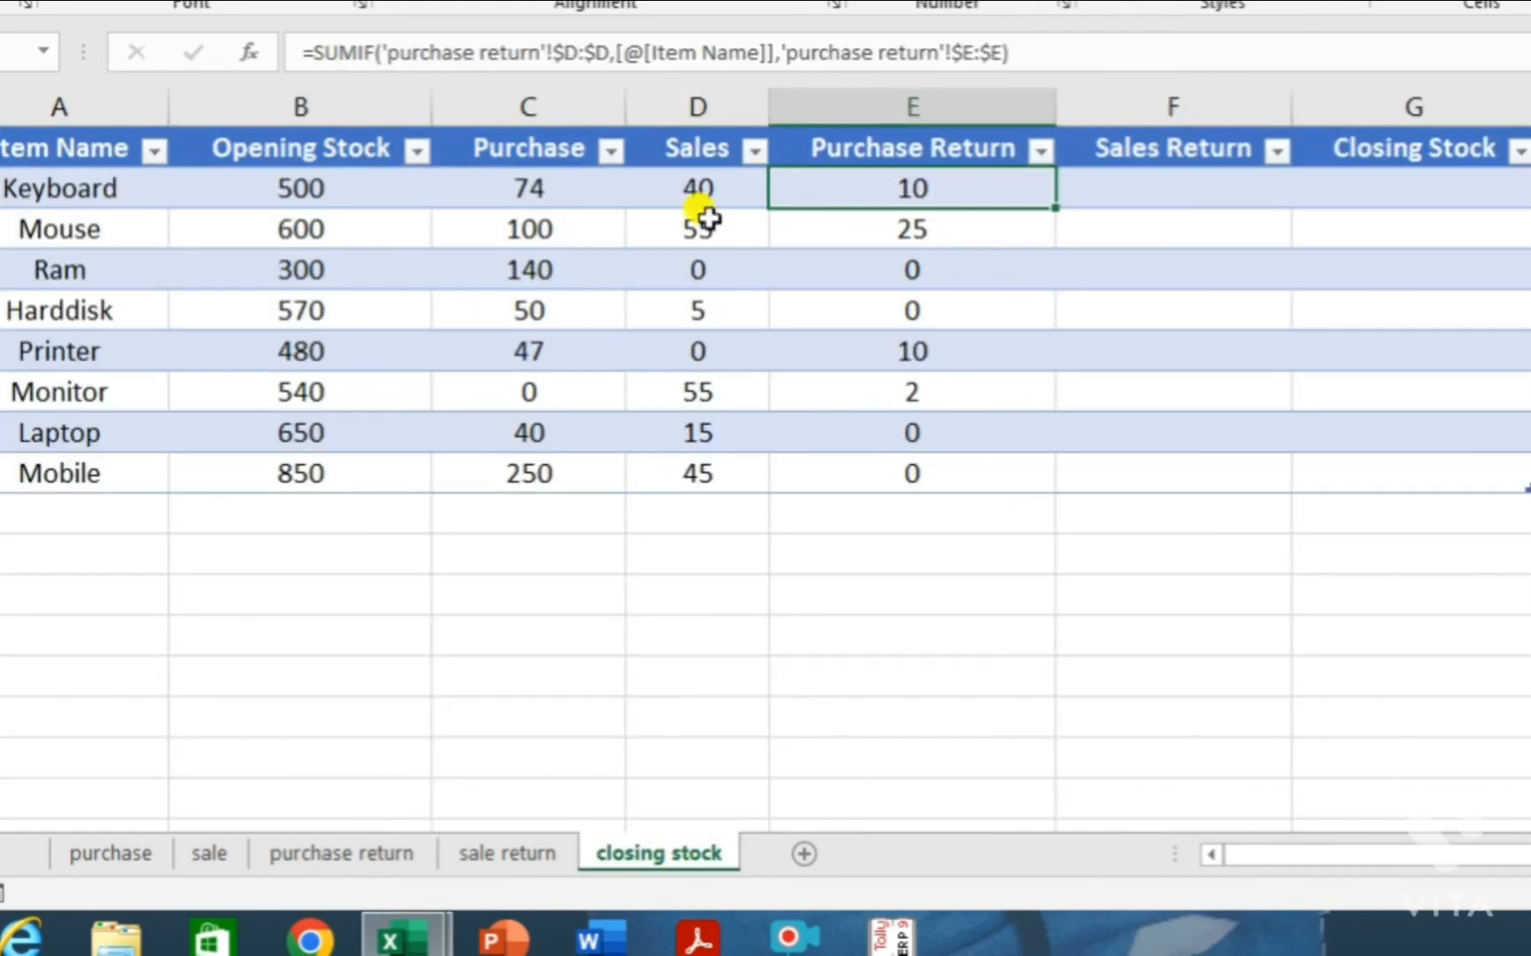
pyautogui.click(403, 857)
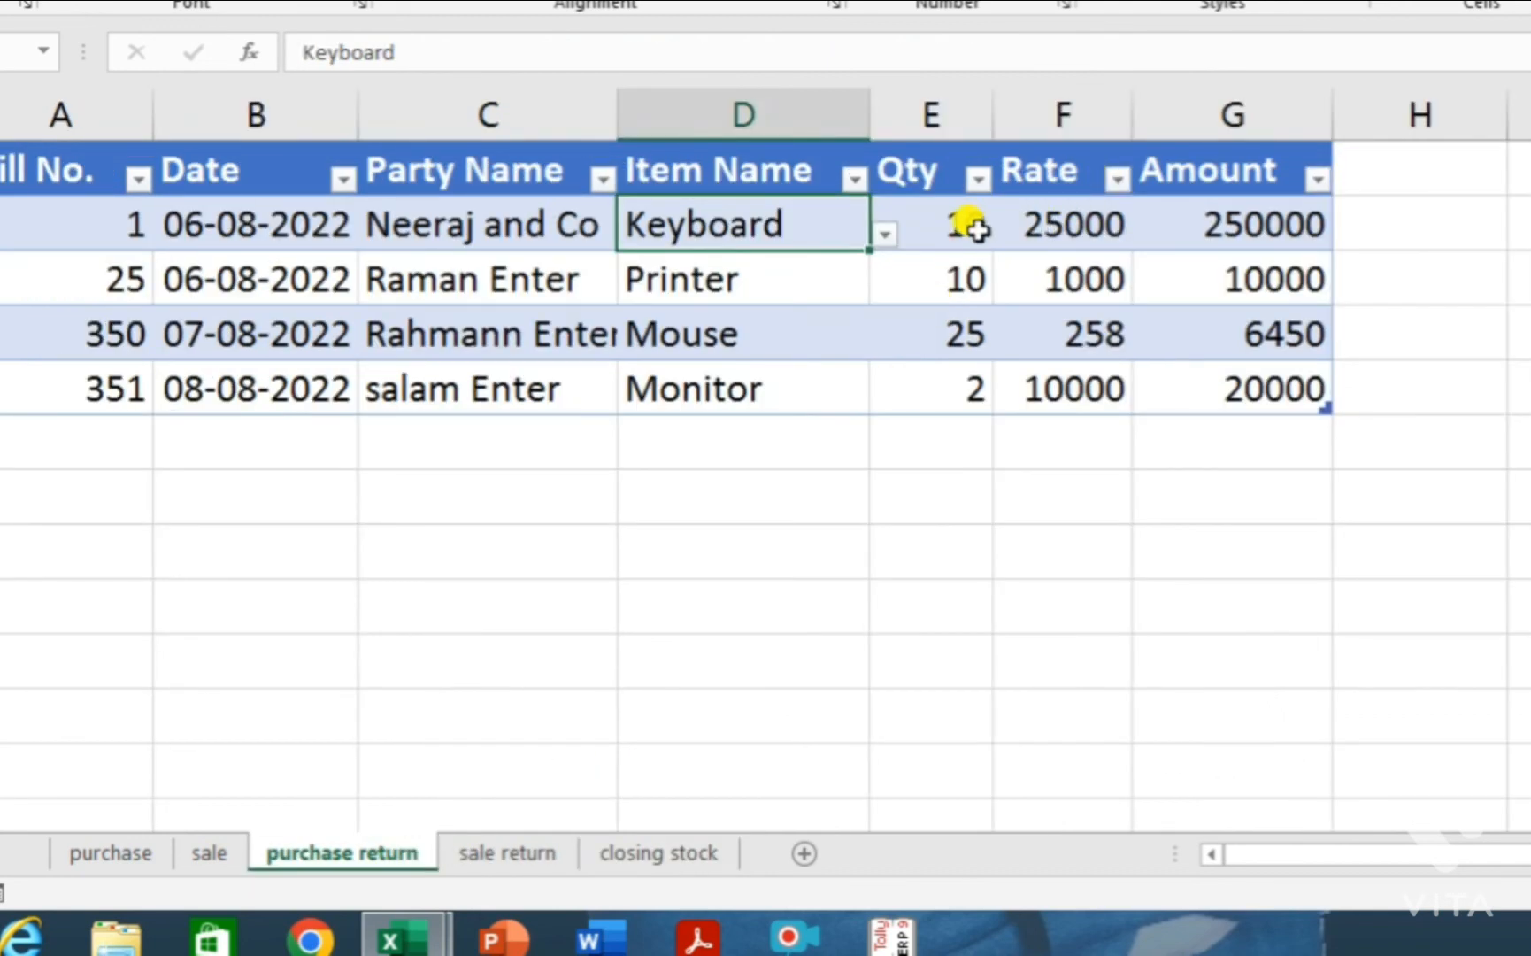
pyautogui.click(708, 854)
# - Start a SUMIF in closing stock cell F2 with the sale return sheet's Item Name column as absolute criteria range $D:$D
pyautogui.click(1180, 195)
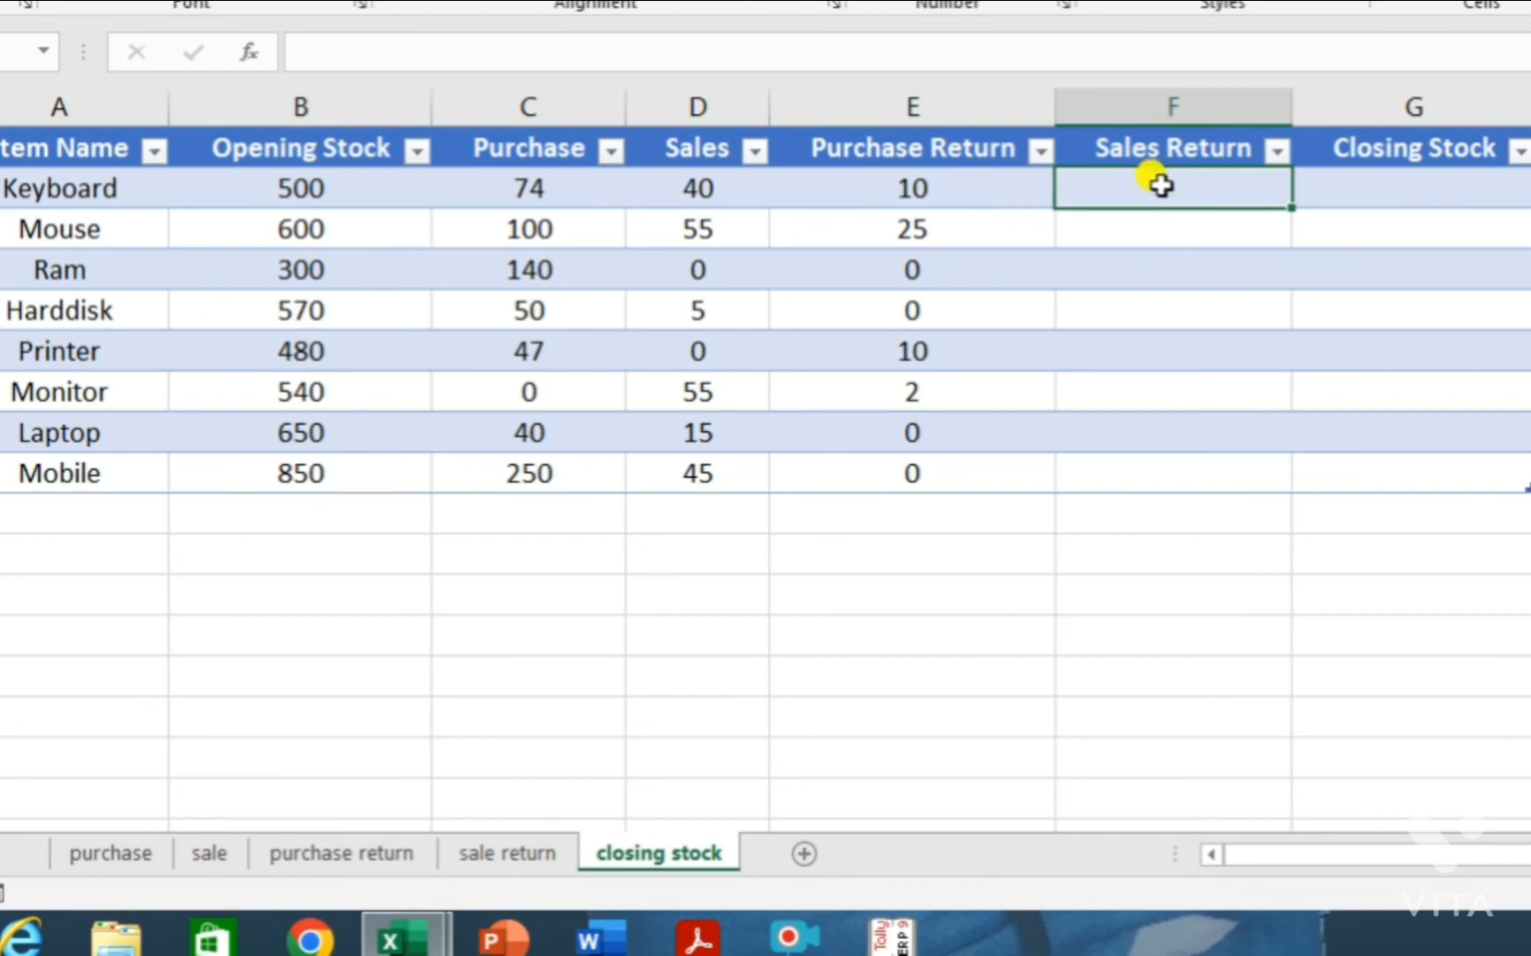
pyautogui.doubleClick(1160, 184)
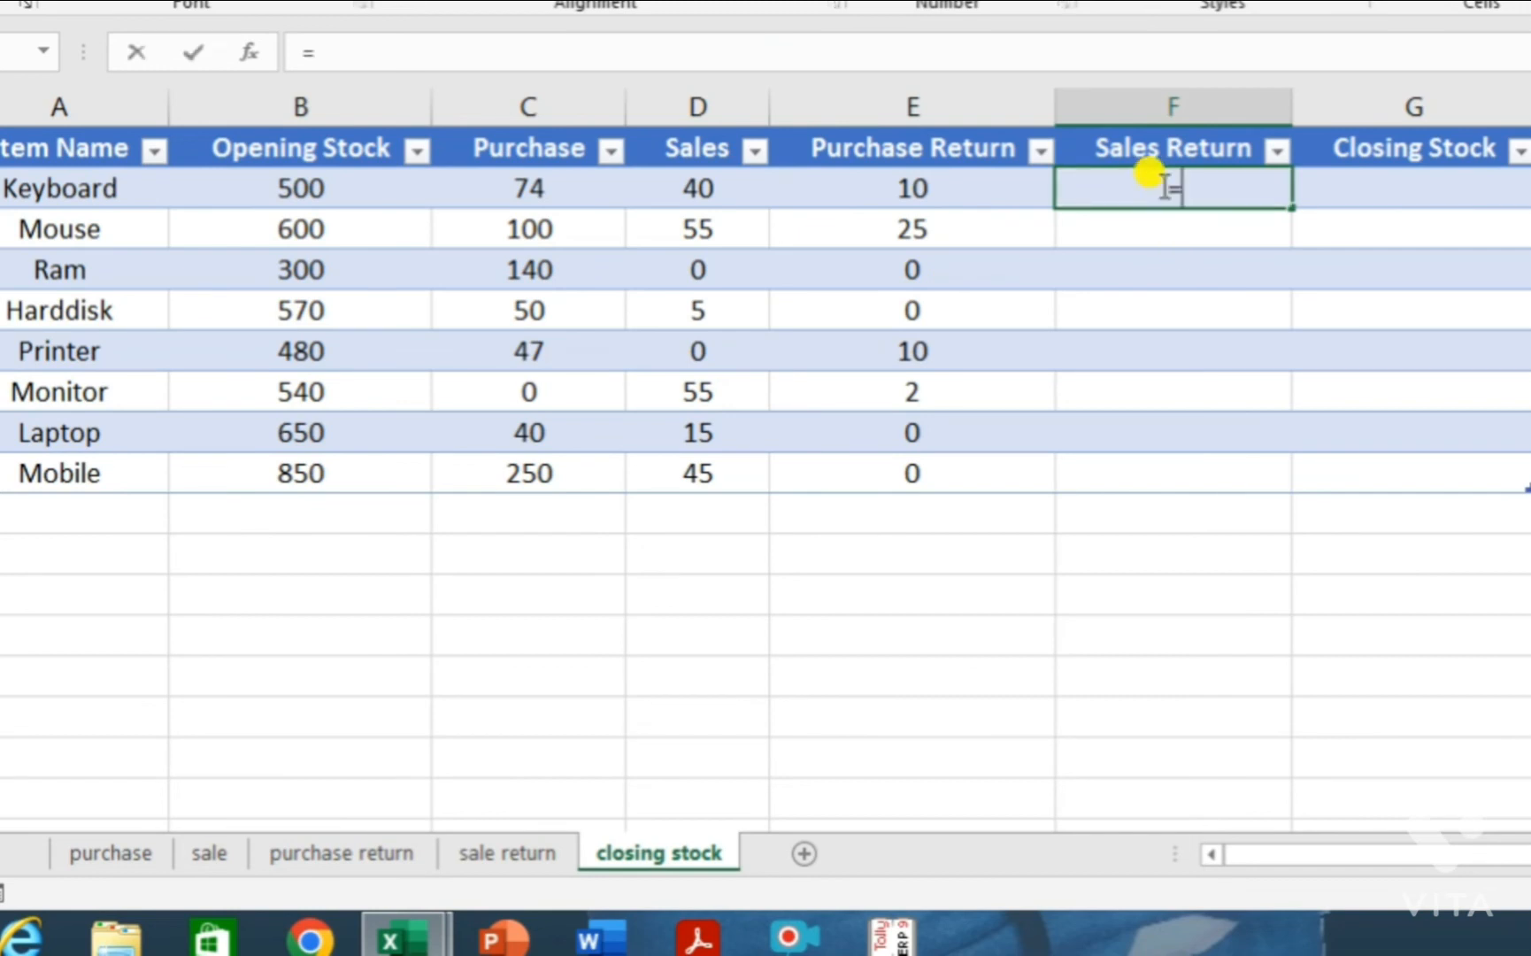
pyautogui.write('=sumi')
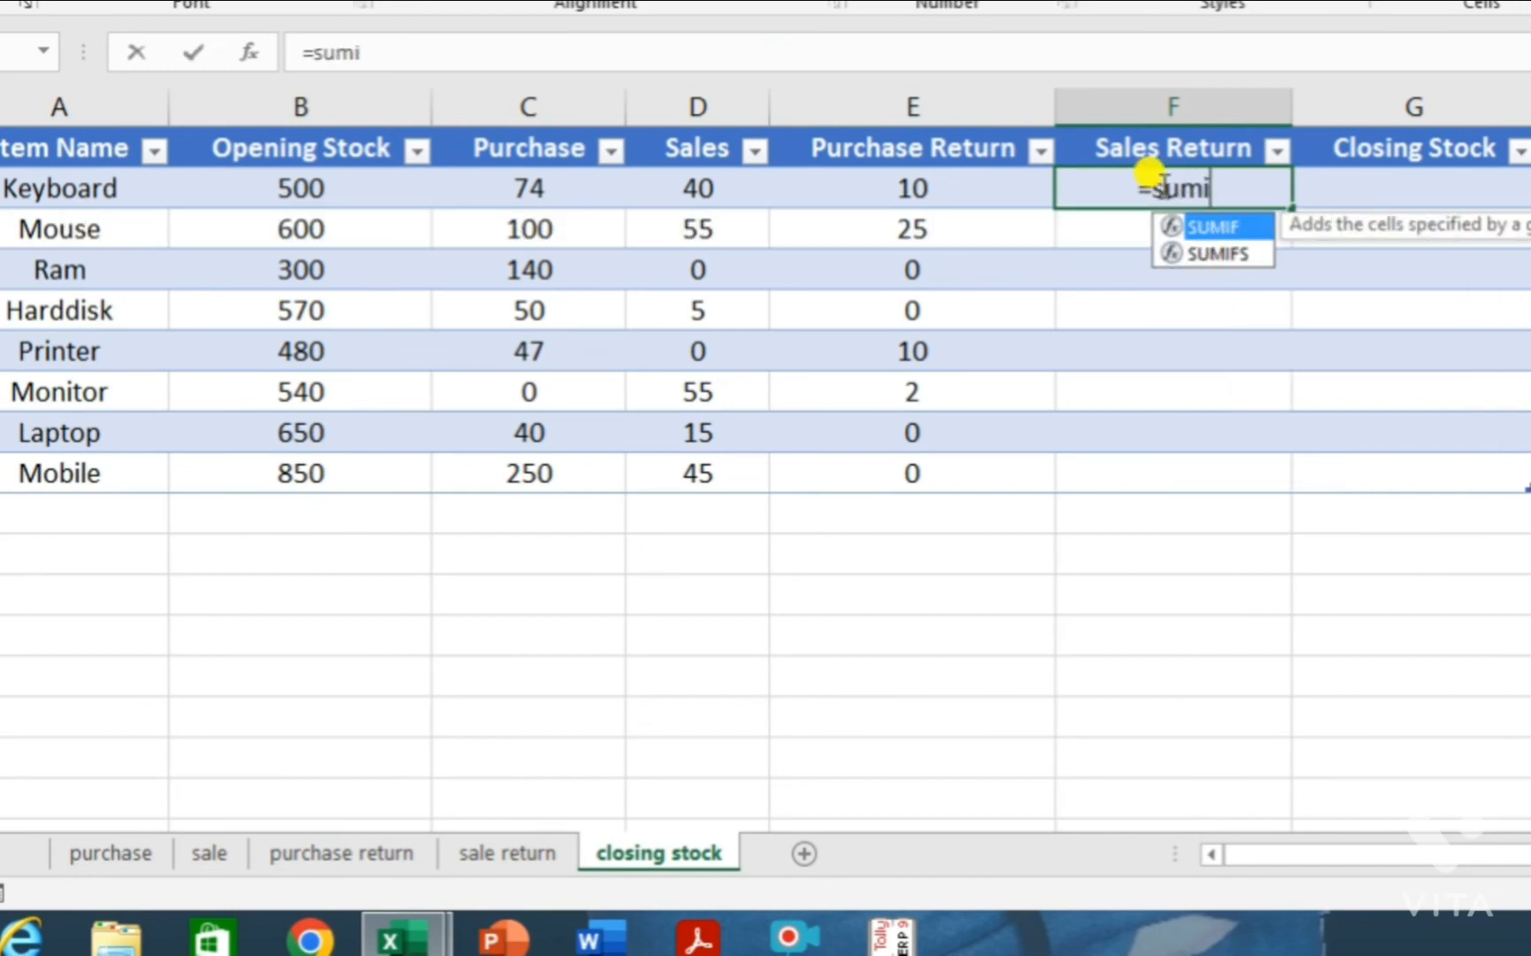
pyautogui.write('f')
pyautogui.doubleClick(1179, 223)
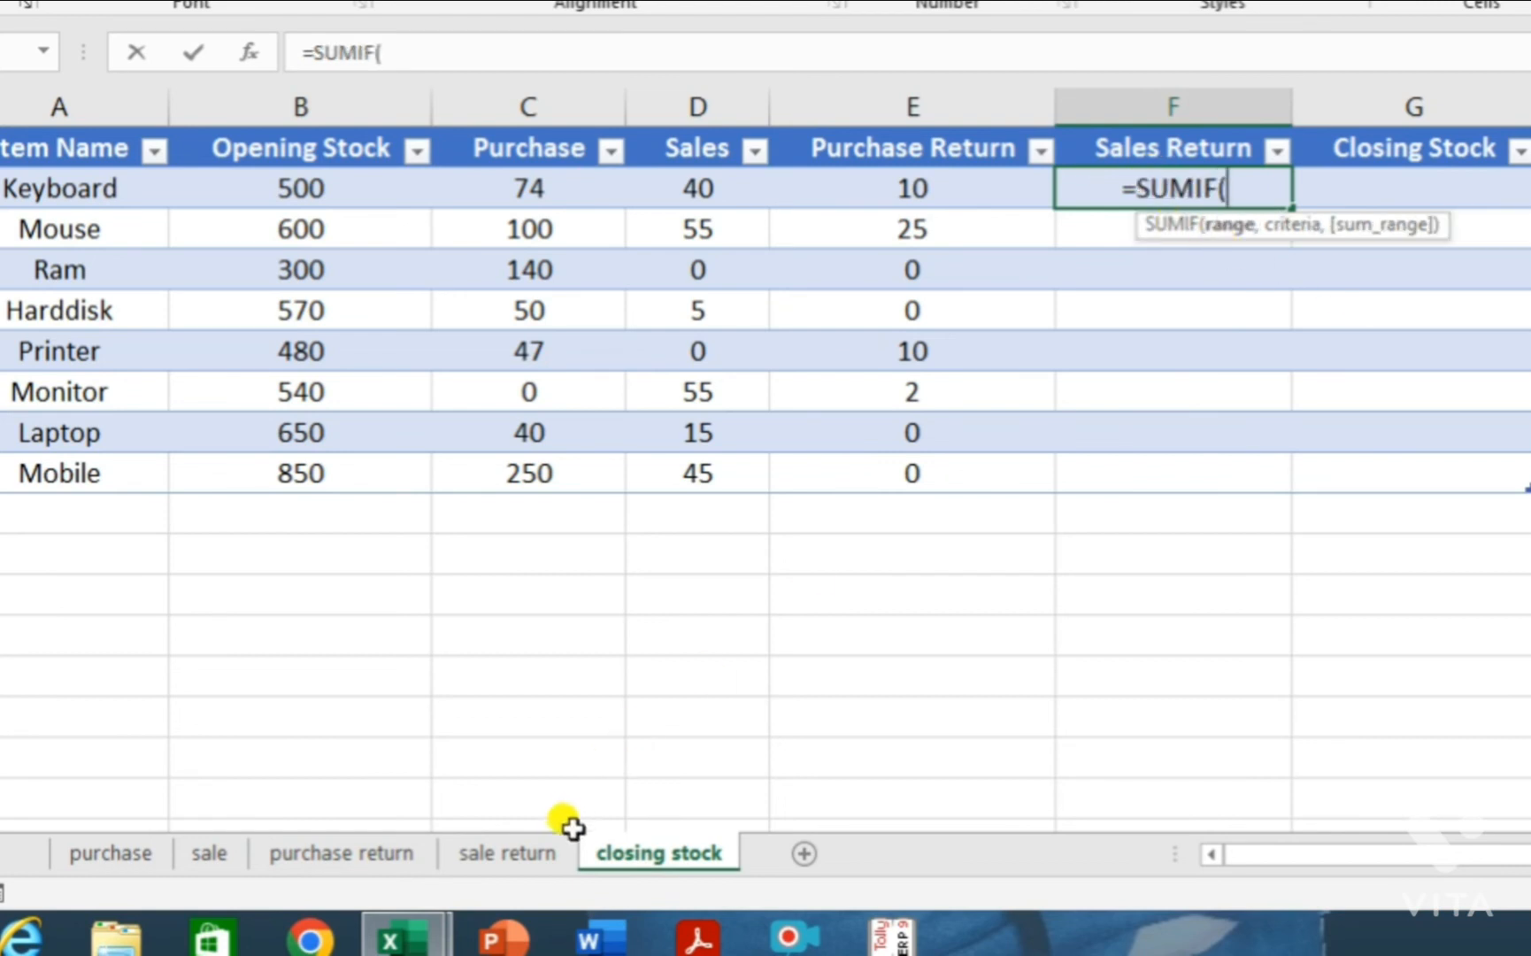
pyautogui.click(511, 856)
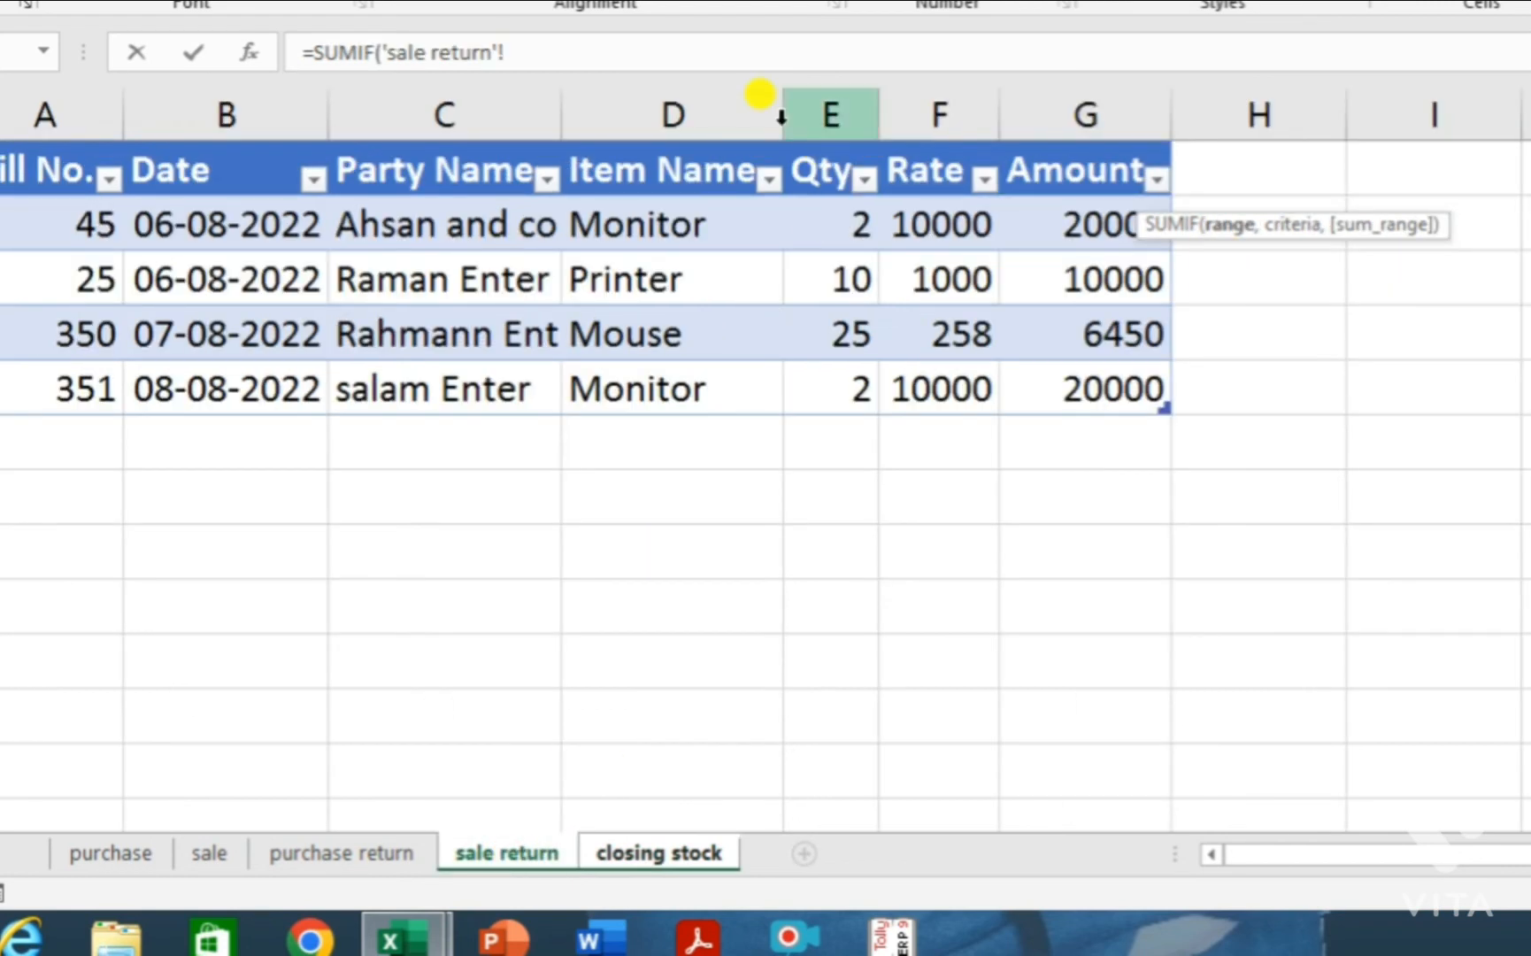
pyautogui.click(671, 86)
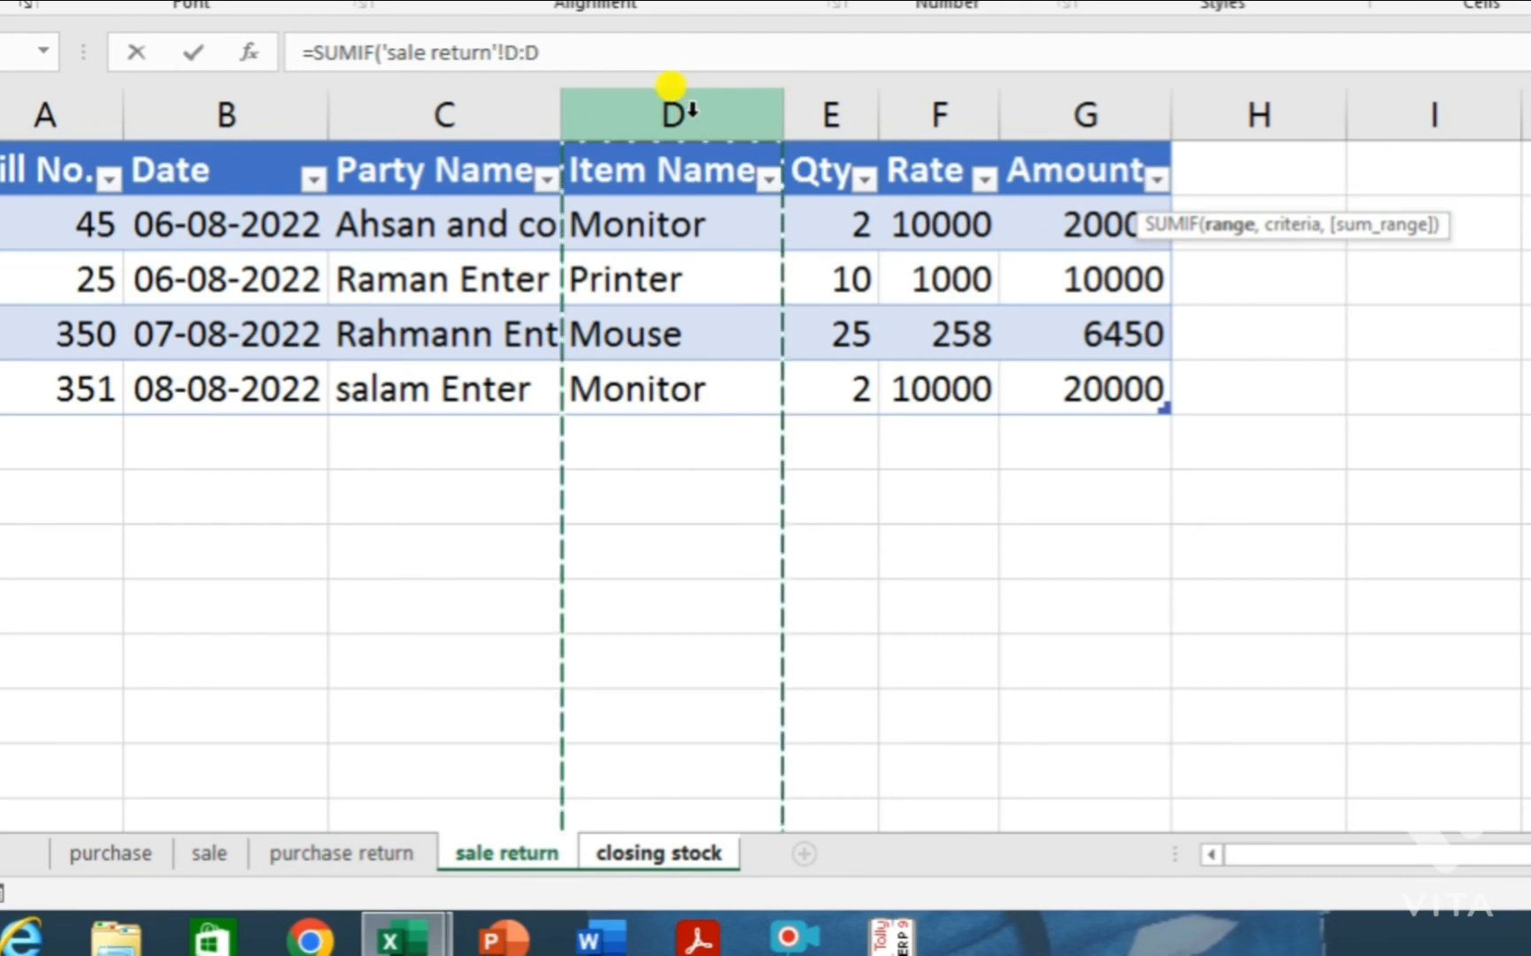
pyautogui.press('F4')
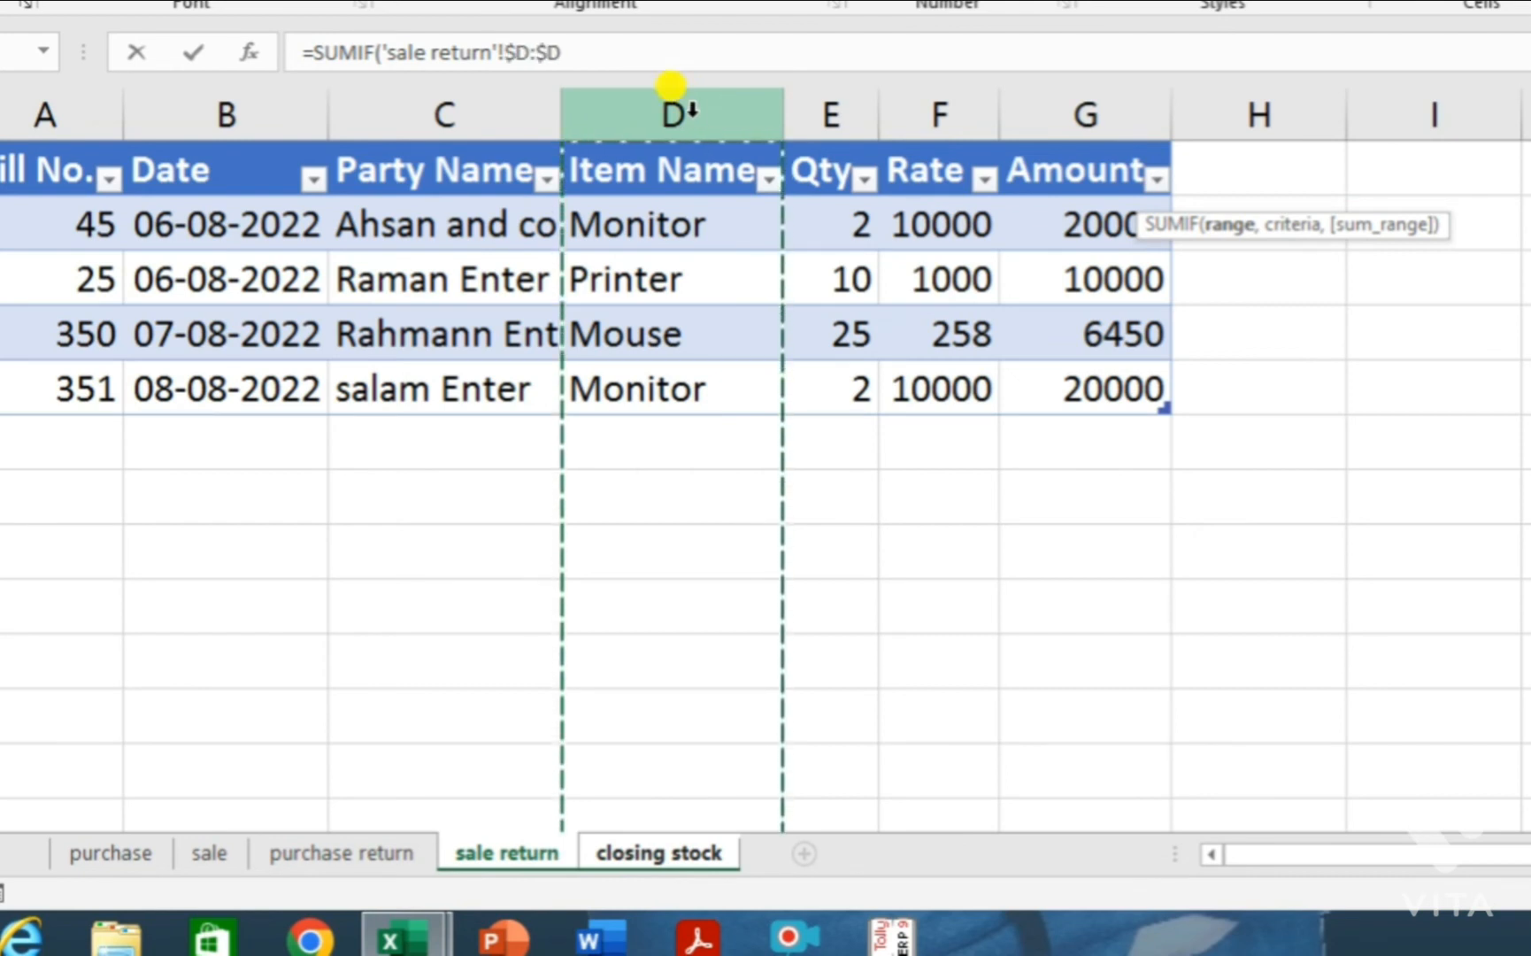
pyautogui.write(',')
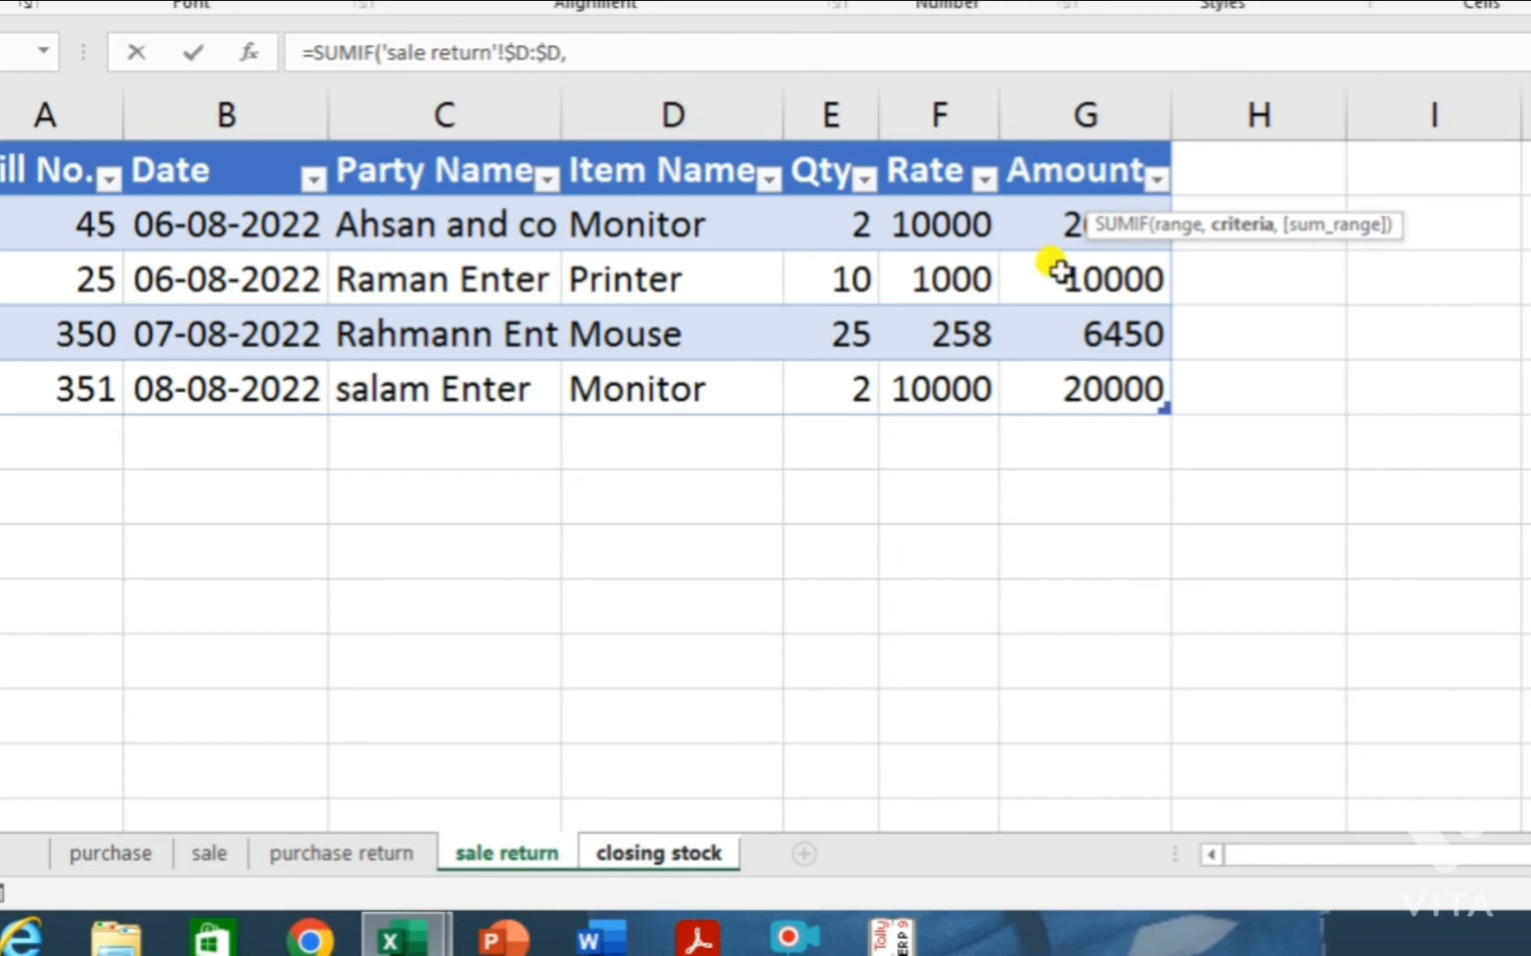
# - Use Keyboard's Item Name cell on the closing stock sheet as the Sales Return SUMIF's criteria
pyautogui.click(692, 852)
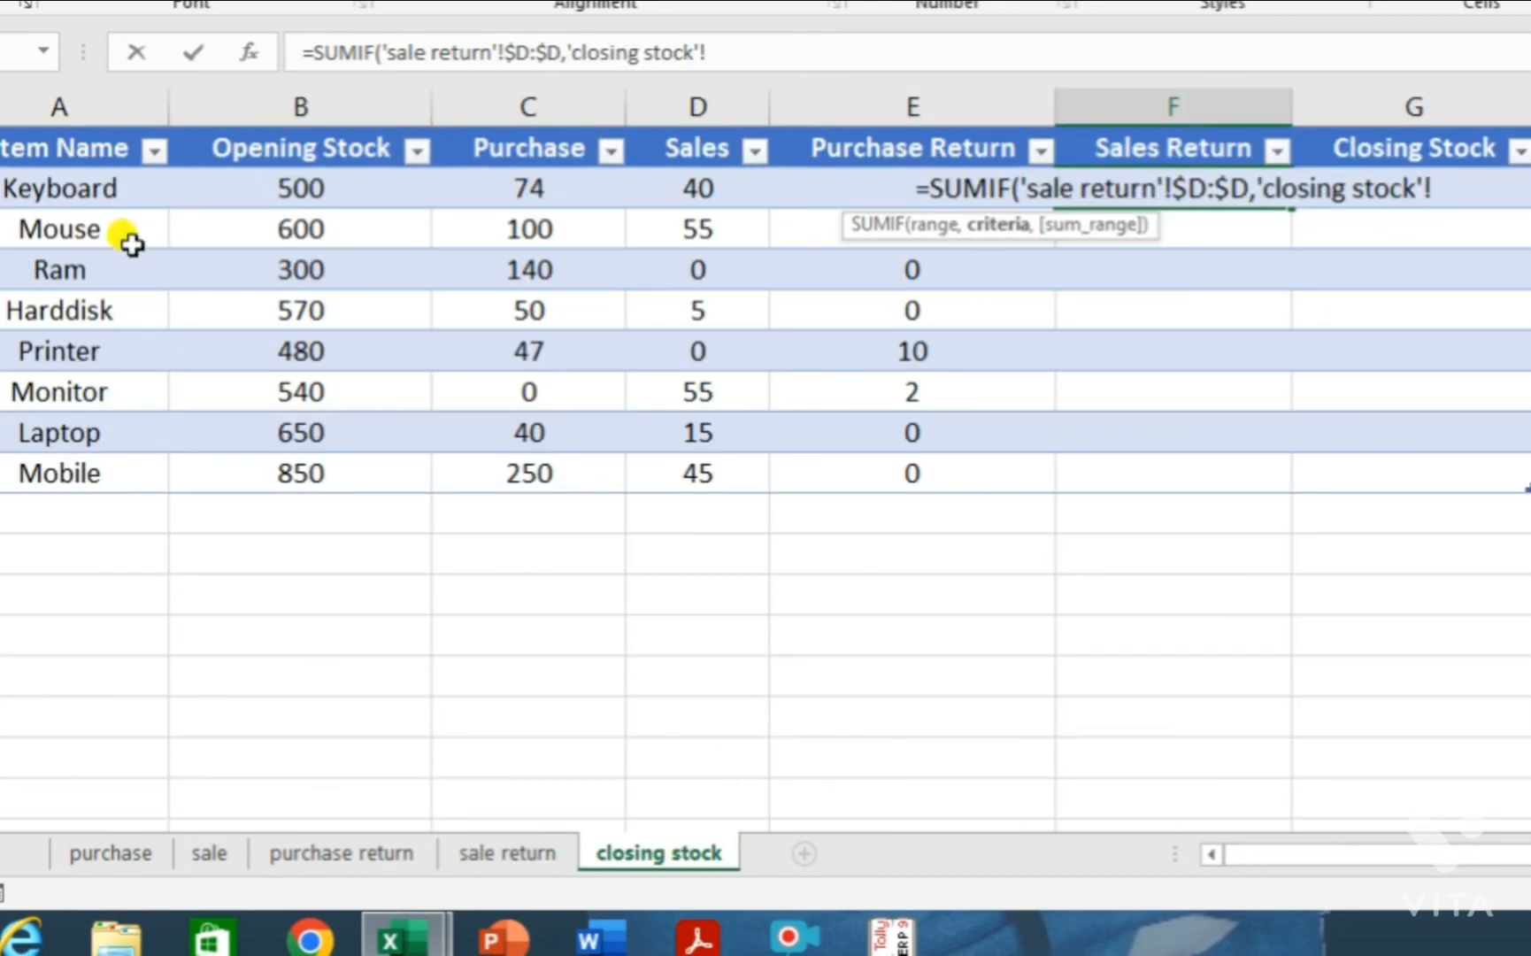
pyautogui.click(110, 191)
pyautogui.write(',')
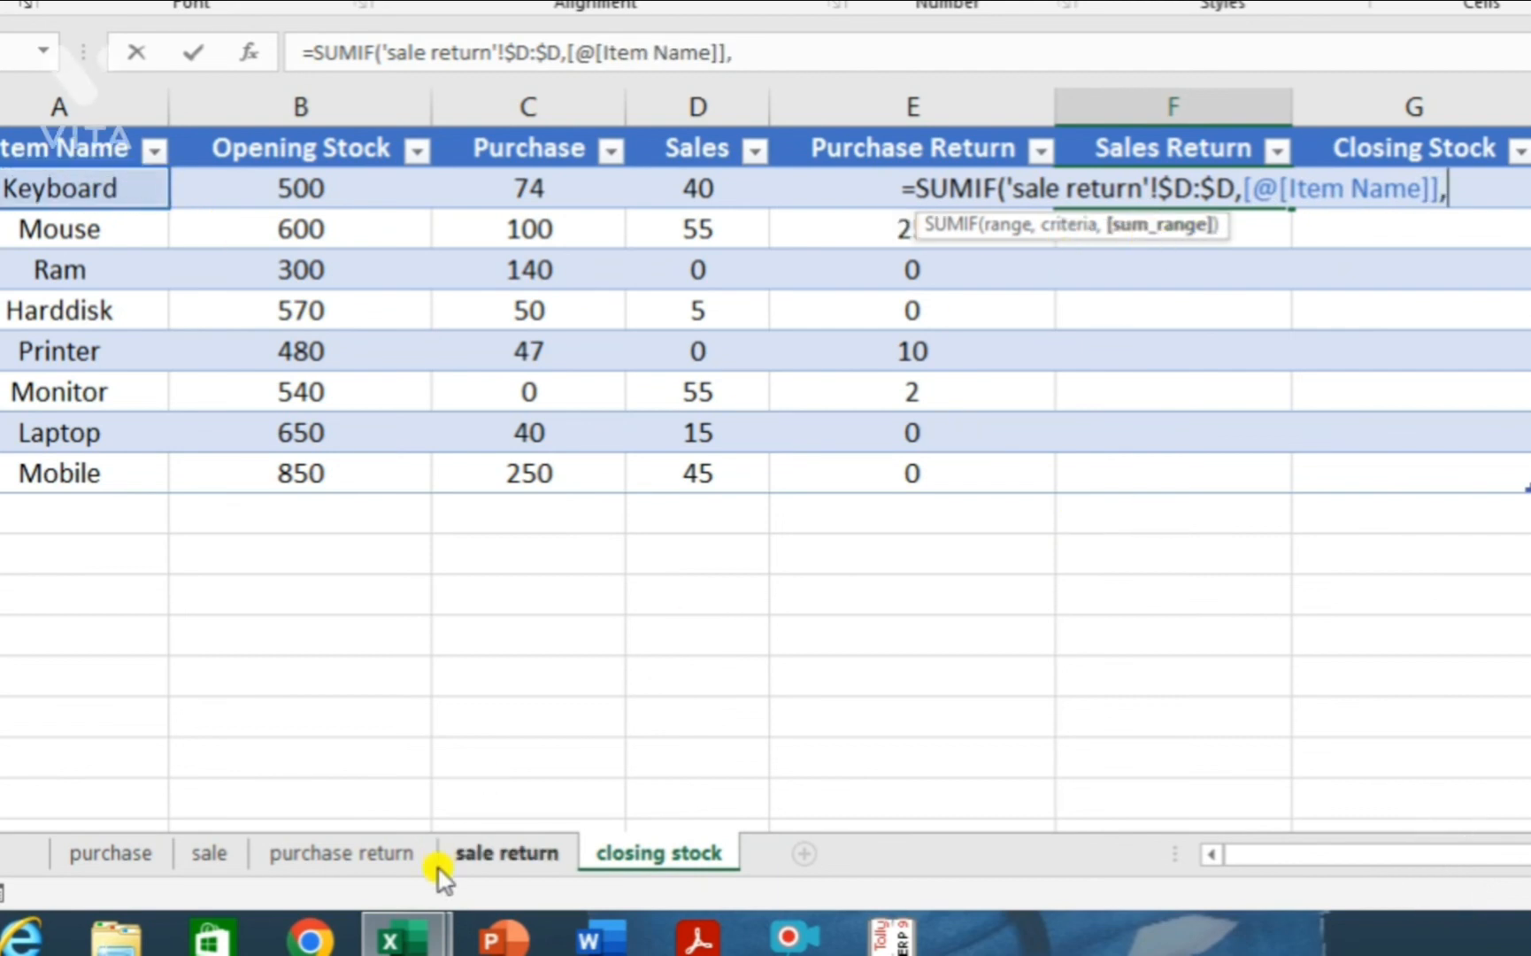
# - Complete the Sales Return SUMIF with the sale return sheet's Qty column as absolute sum range $E:$E and check the column's results
pyautogui.click(500, 854)
pyautogui.click(828, 110)
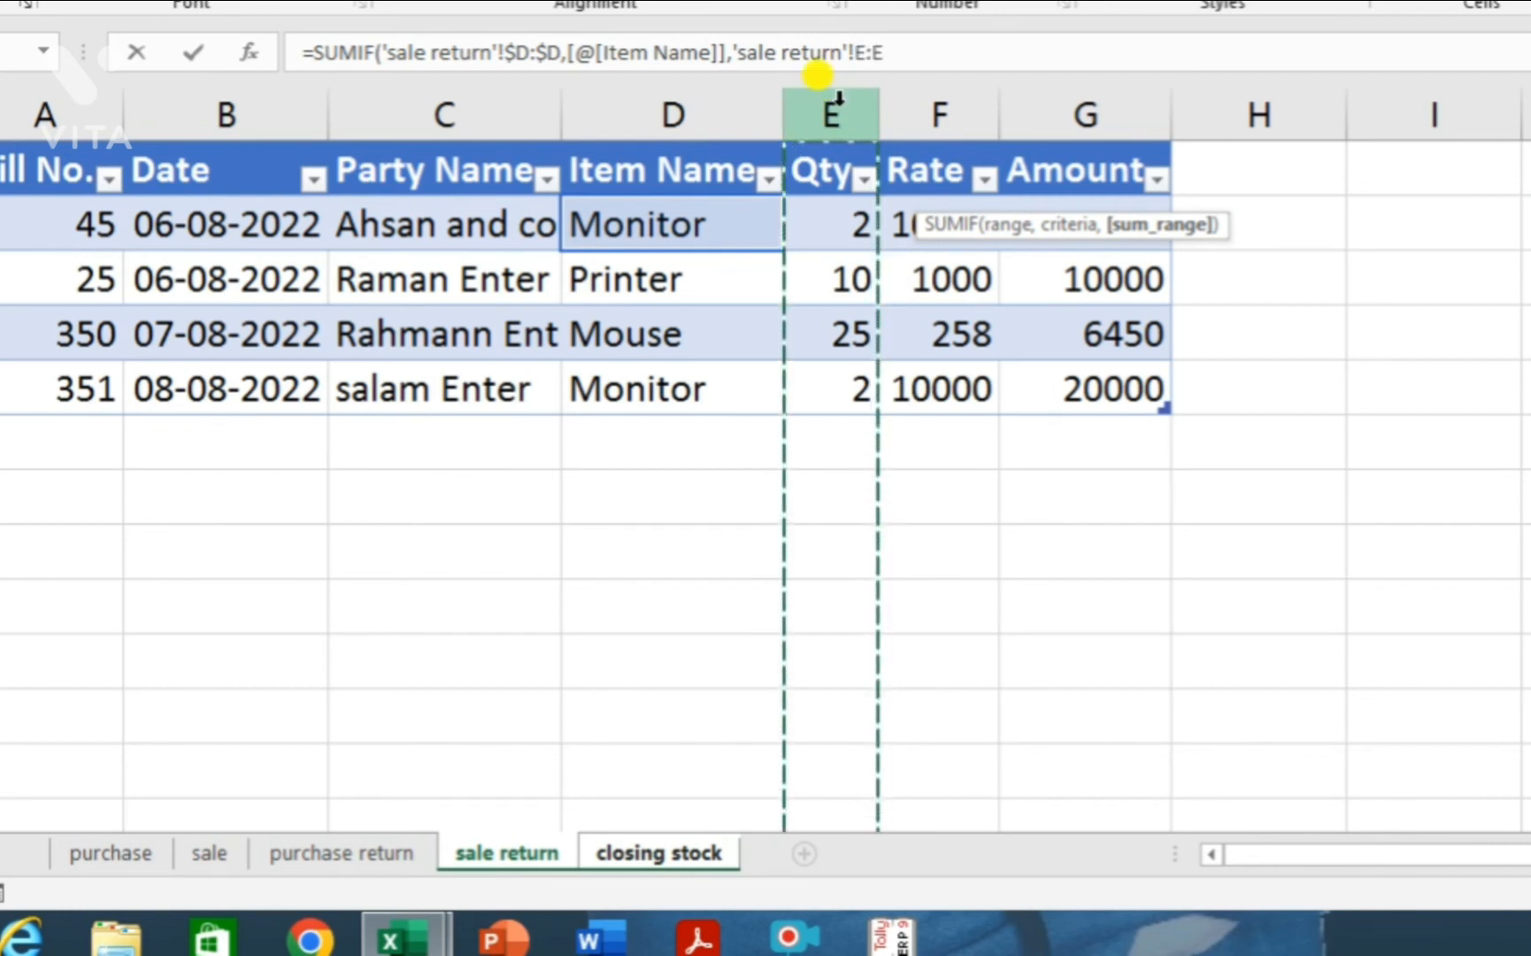
pyautogui.press('F4')
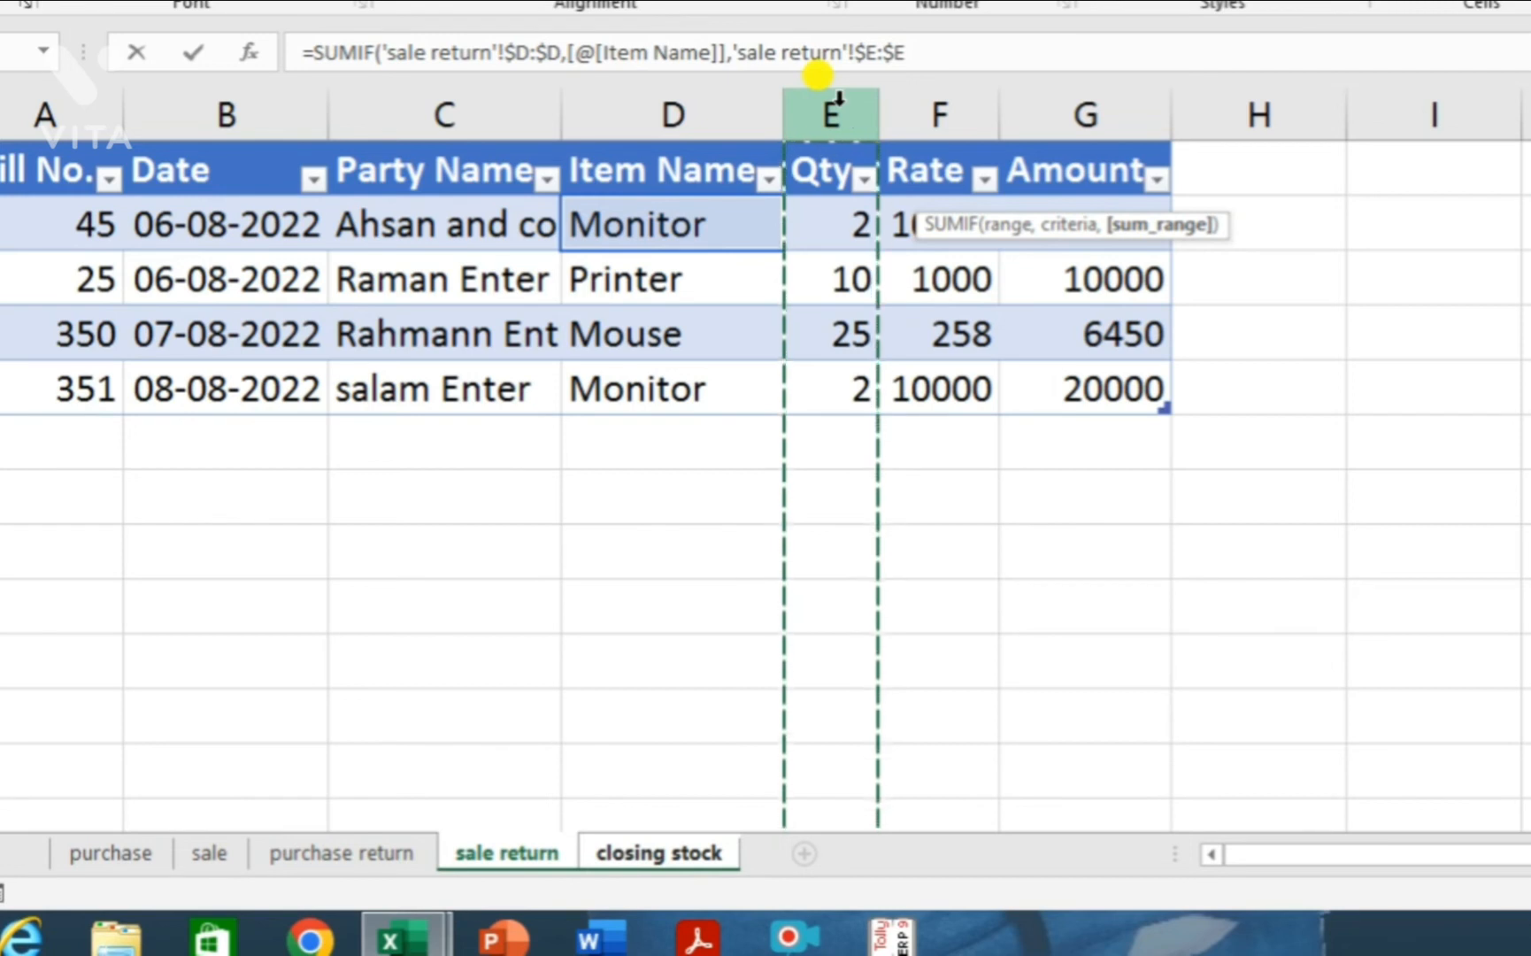
pyautogui.write(')')
pyautogui.press('Return')
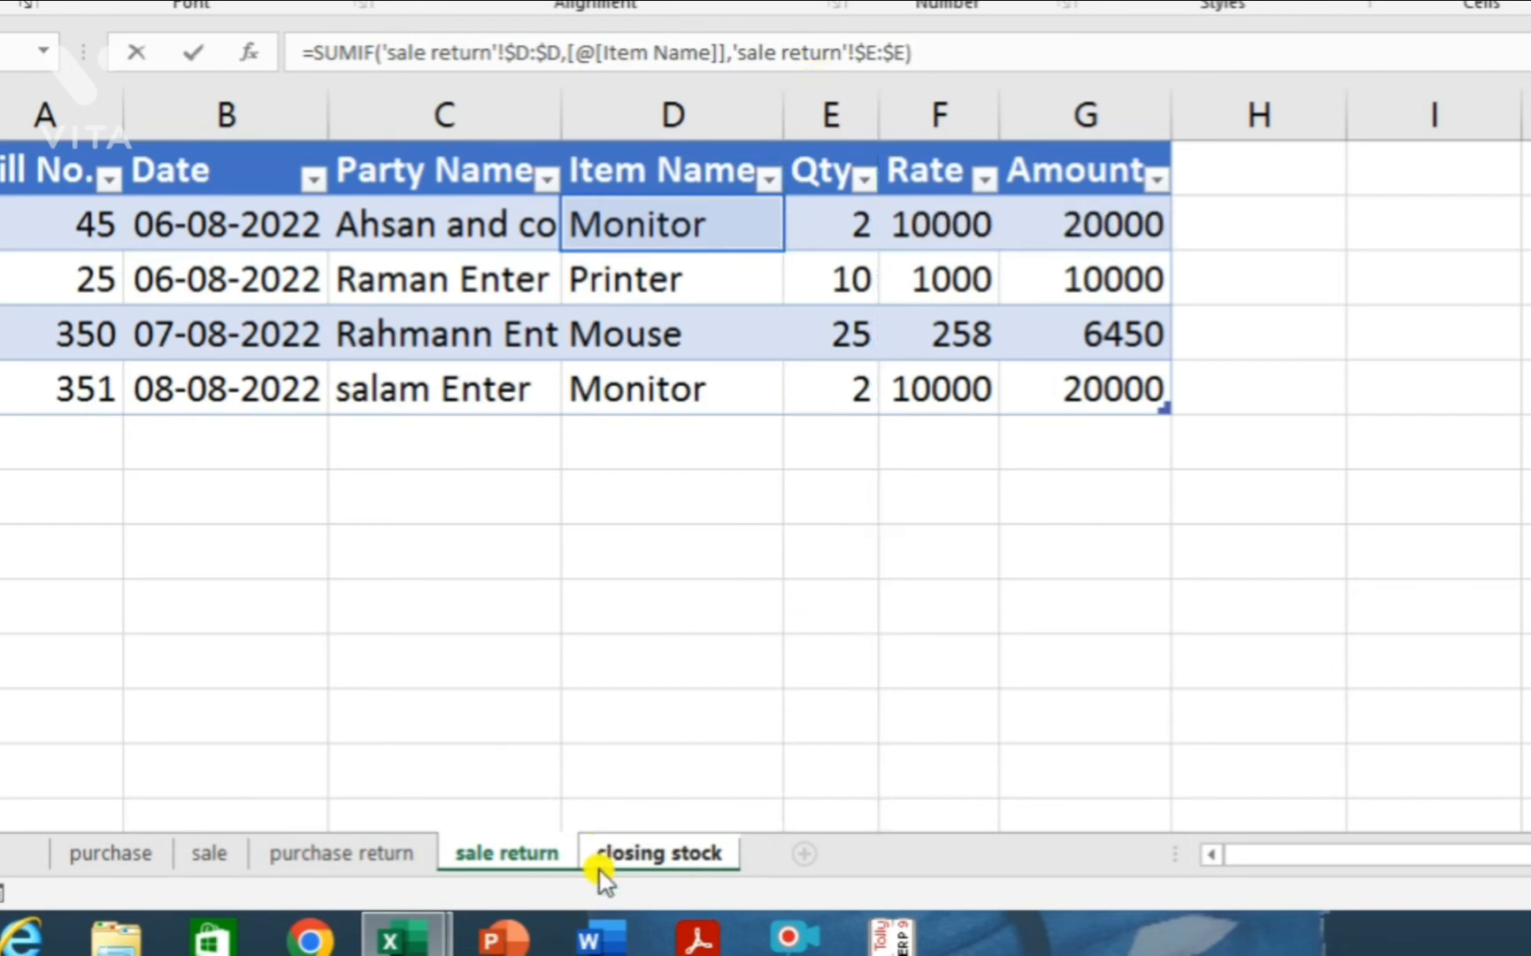
pyautogui.click(639, 854)
pyautogui.press('Return')
pyautogui.click(1209, 306)
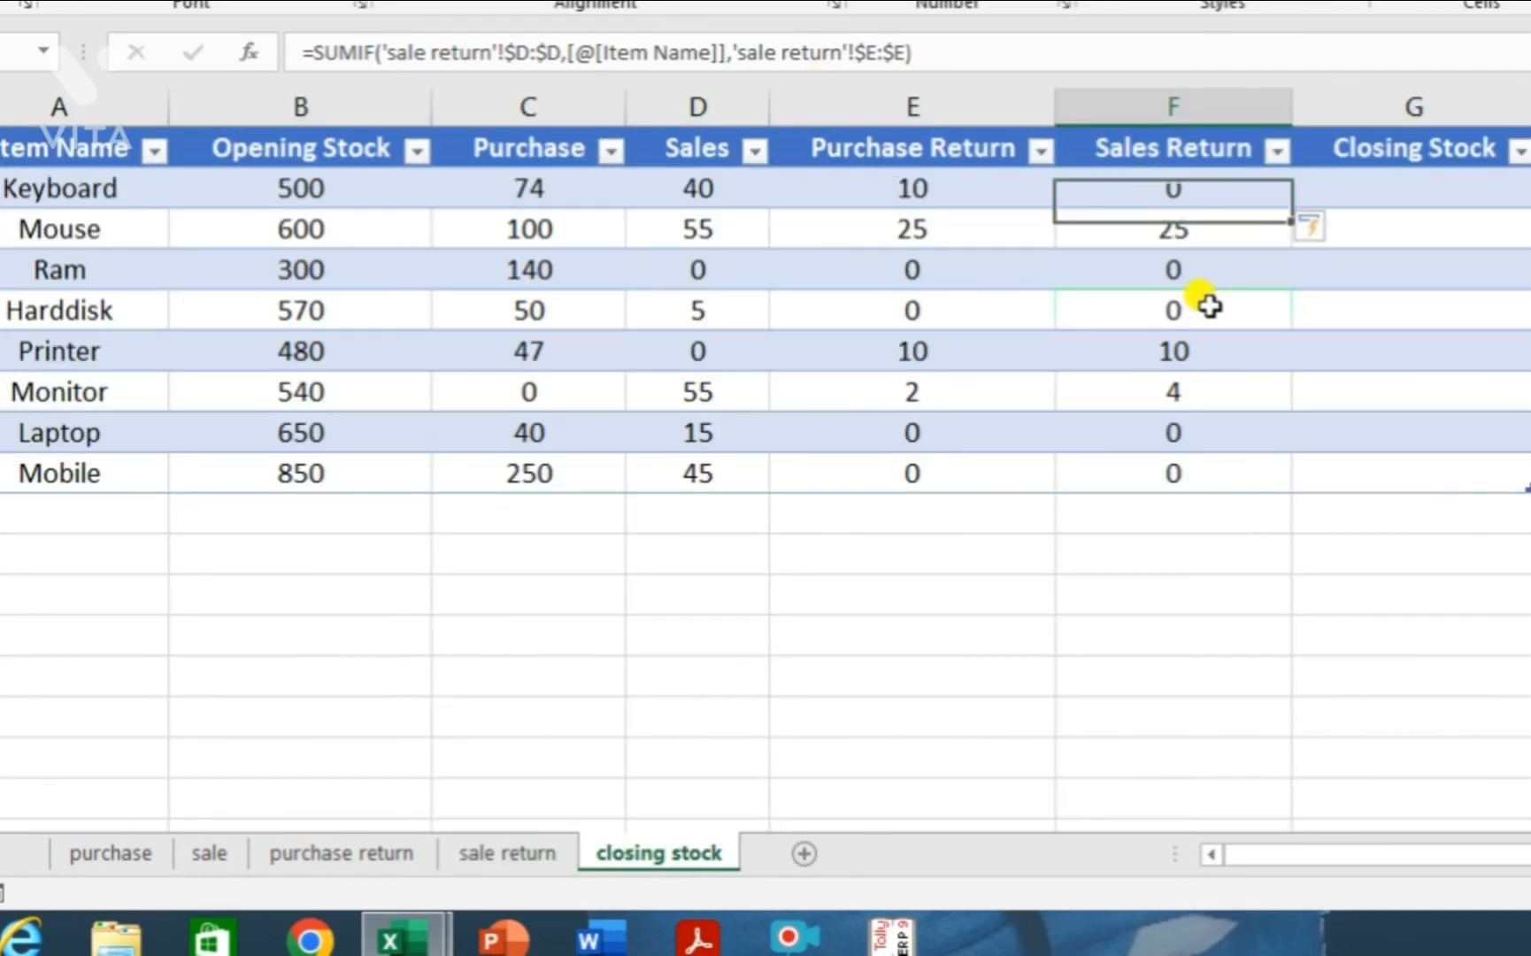
pyautogui.click(1197, 193)
pyautogui.click(1198, 348)
pyautogui.click(1199, 467)
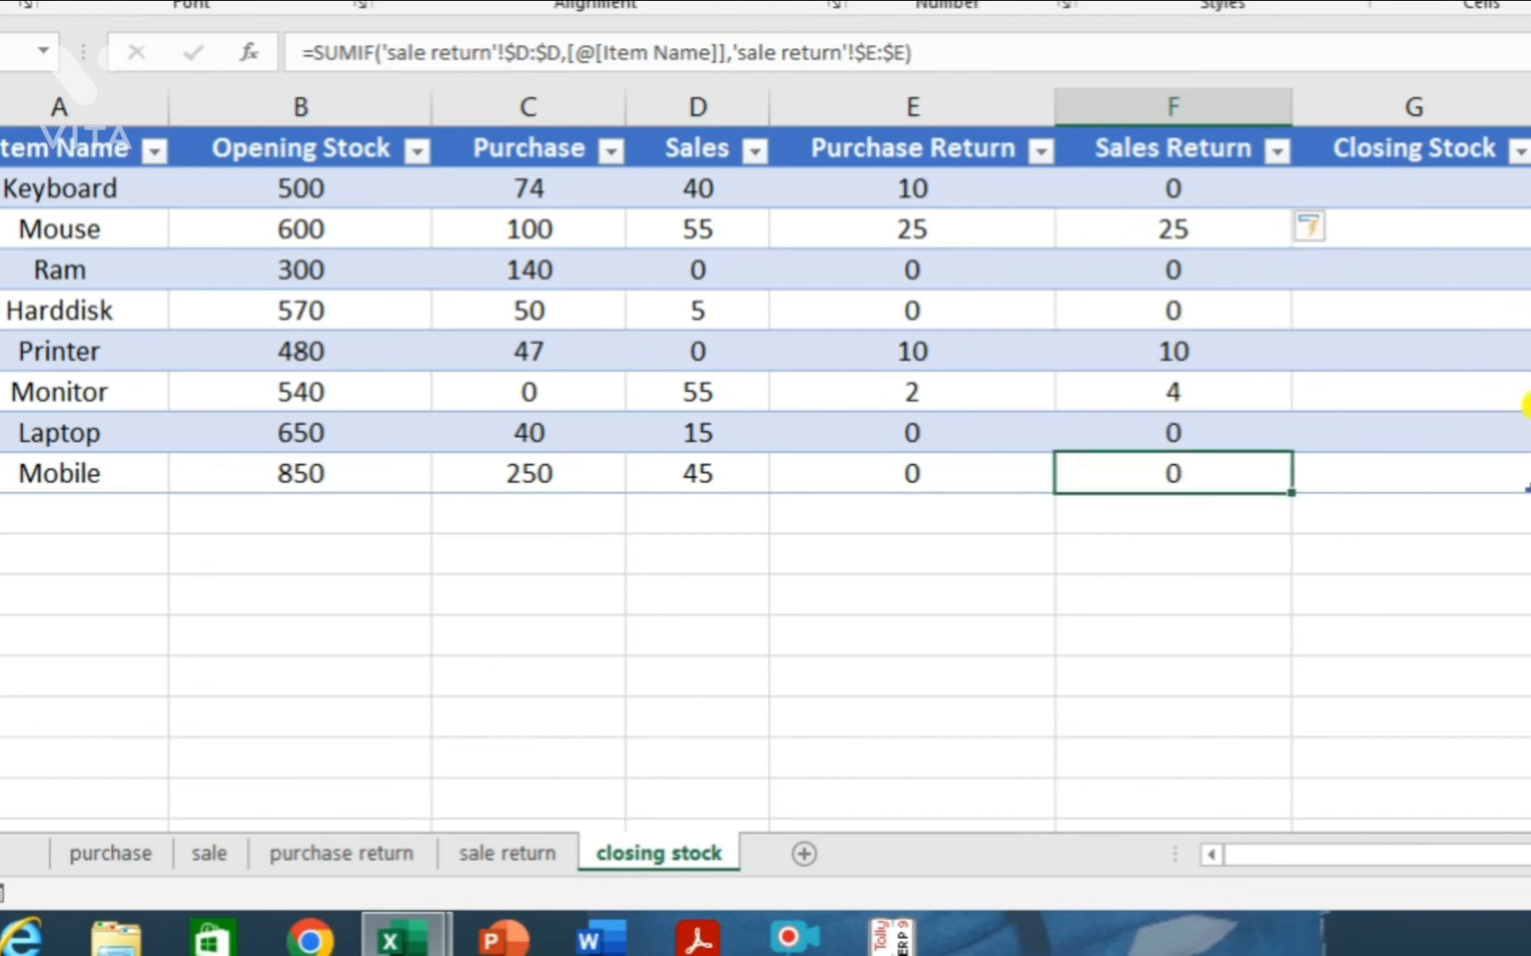
pyautogui.click(1274, 310)
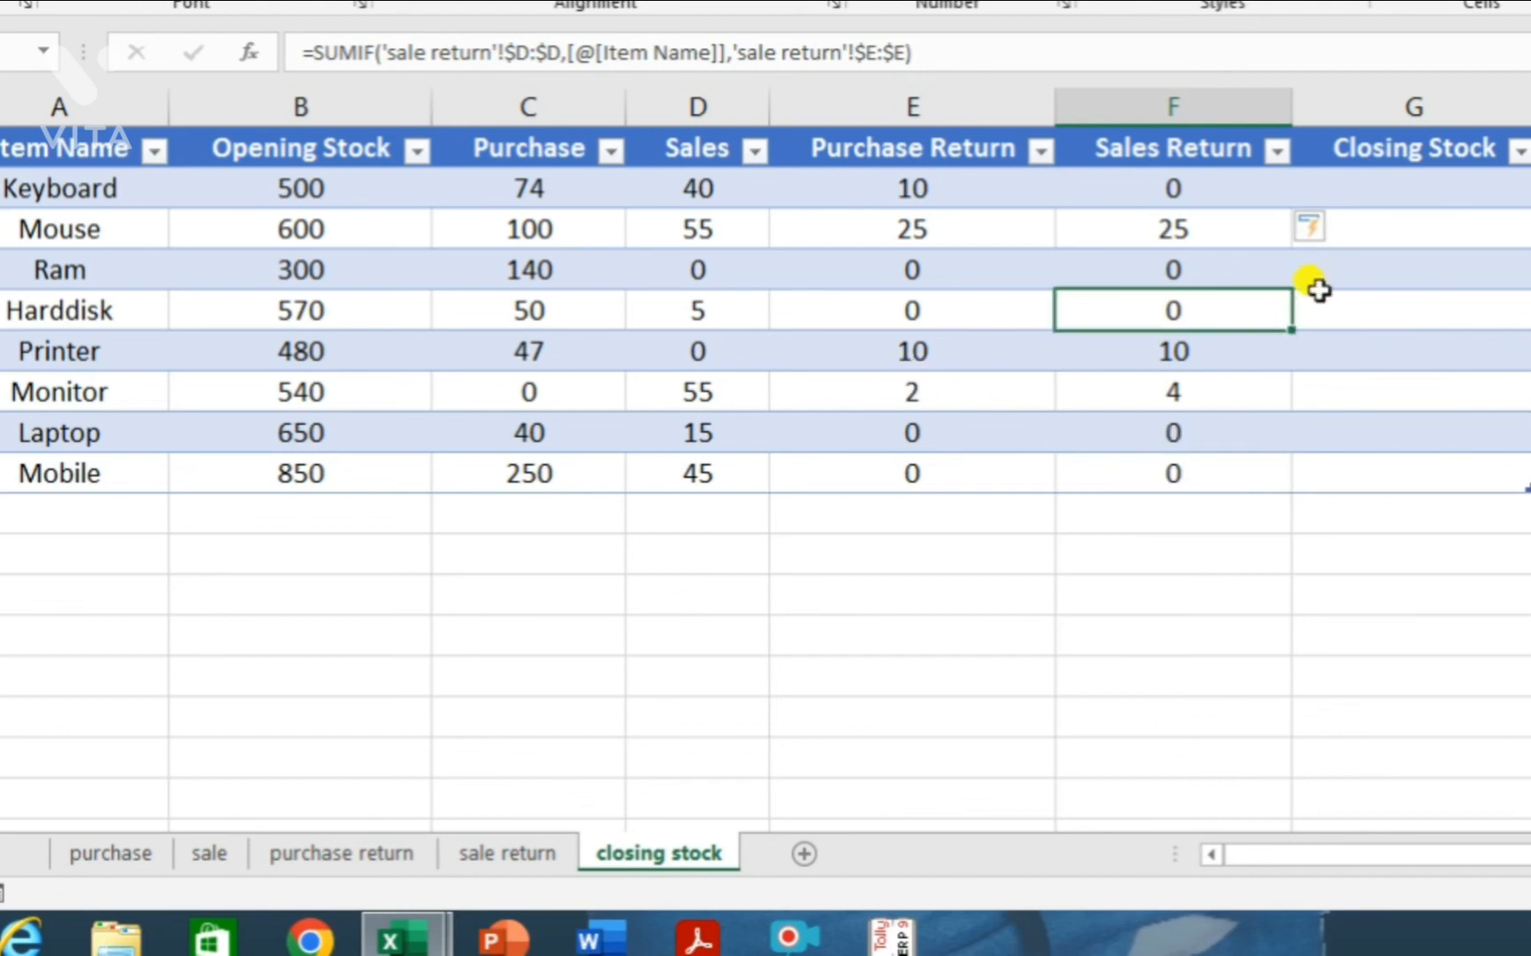
pyautogui.click(1414, 191)
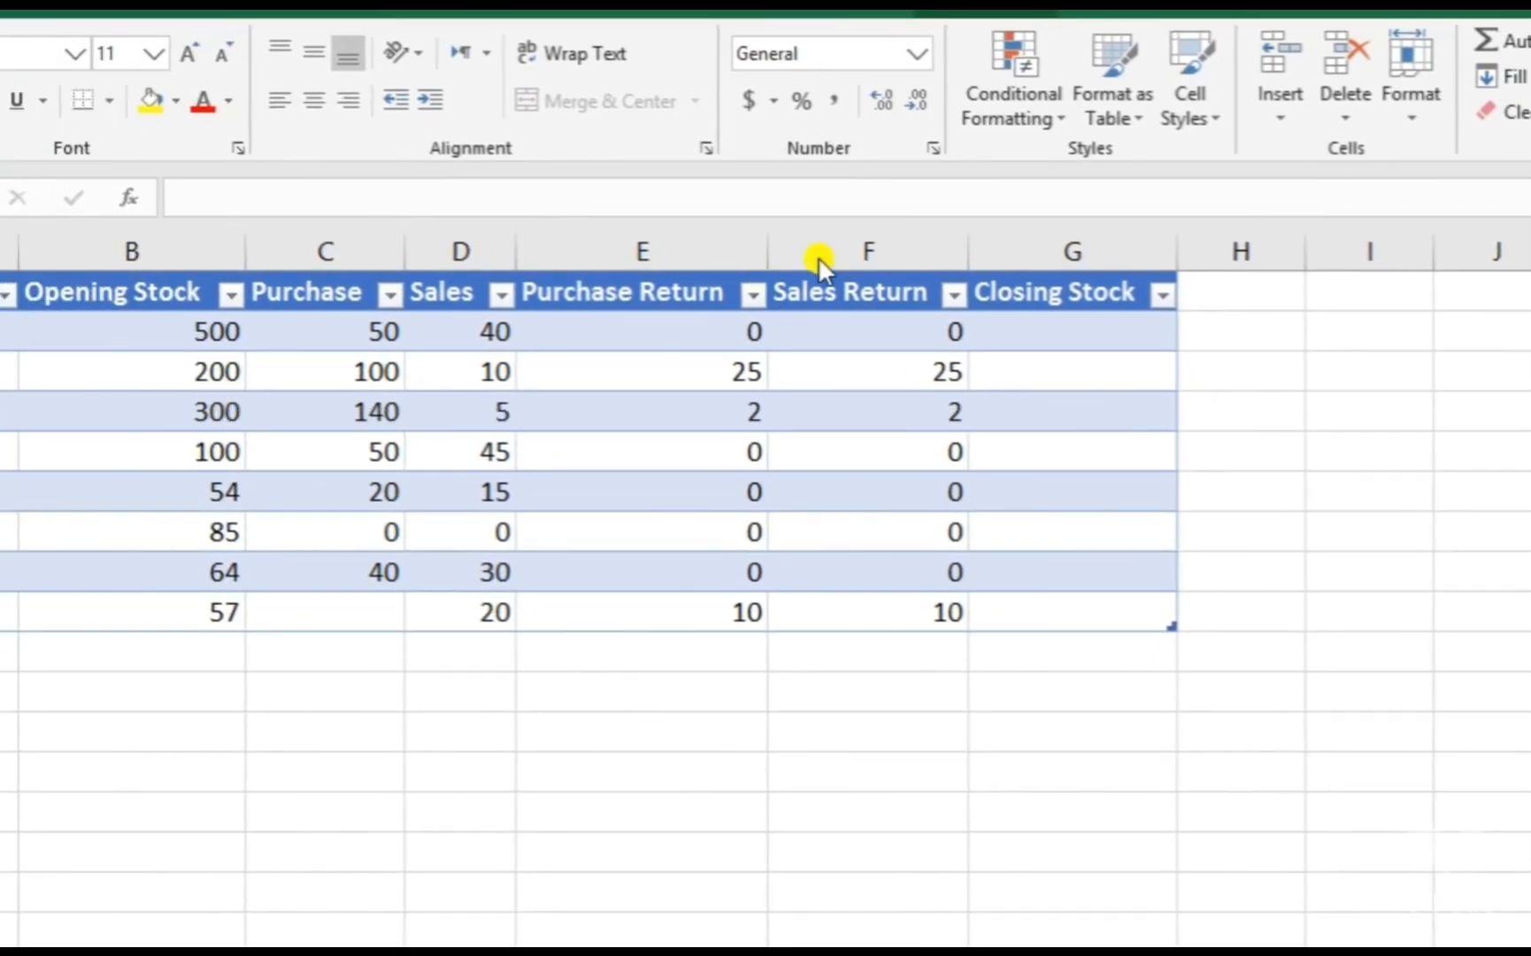
pyautogui.click(1081, 329)
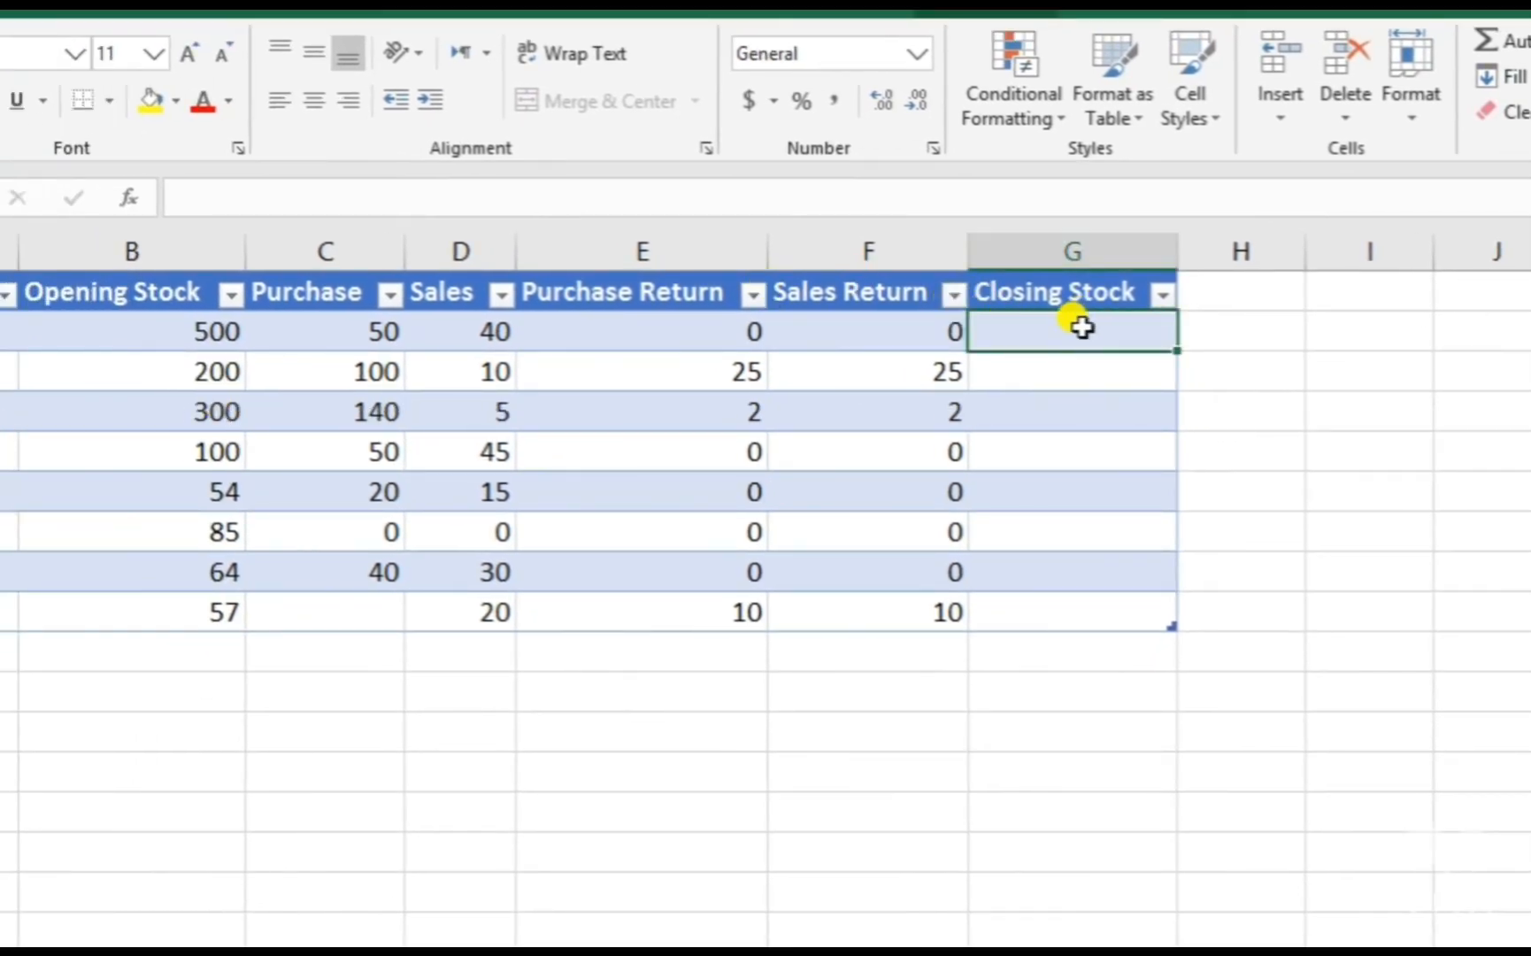
pyautogui.scroll(1, 1081, 327)
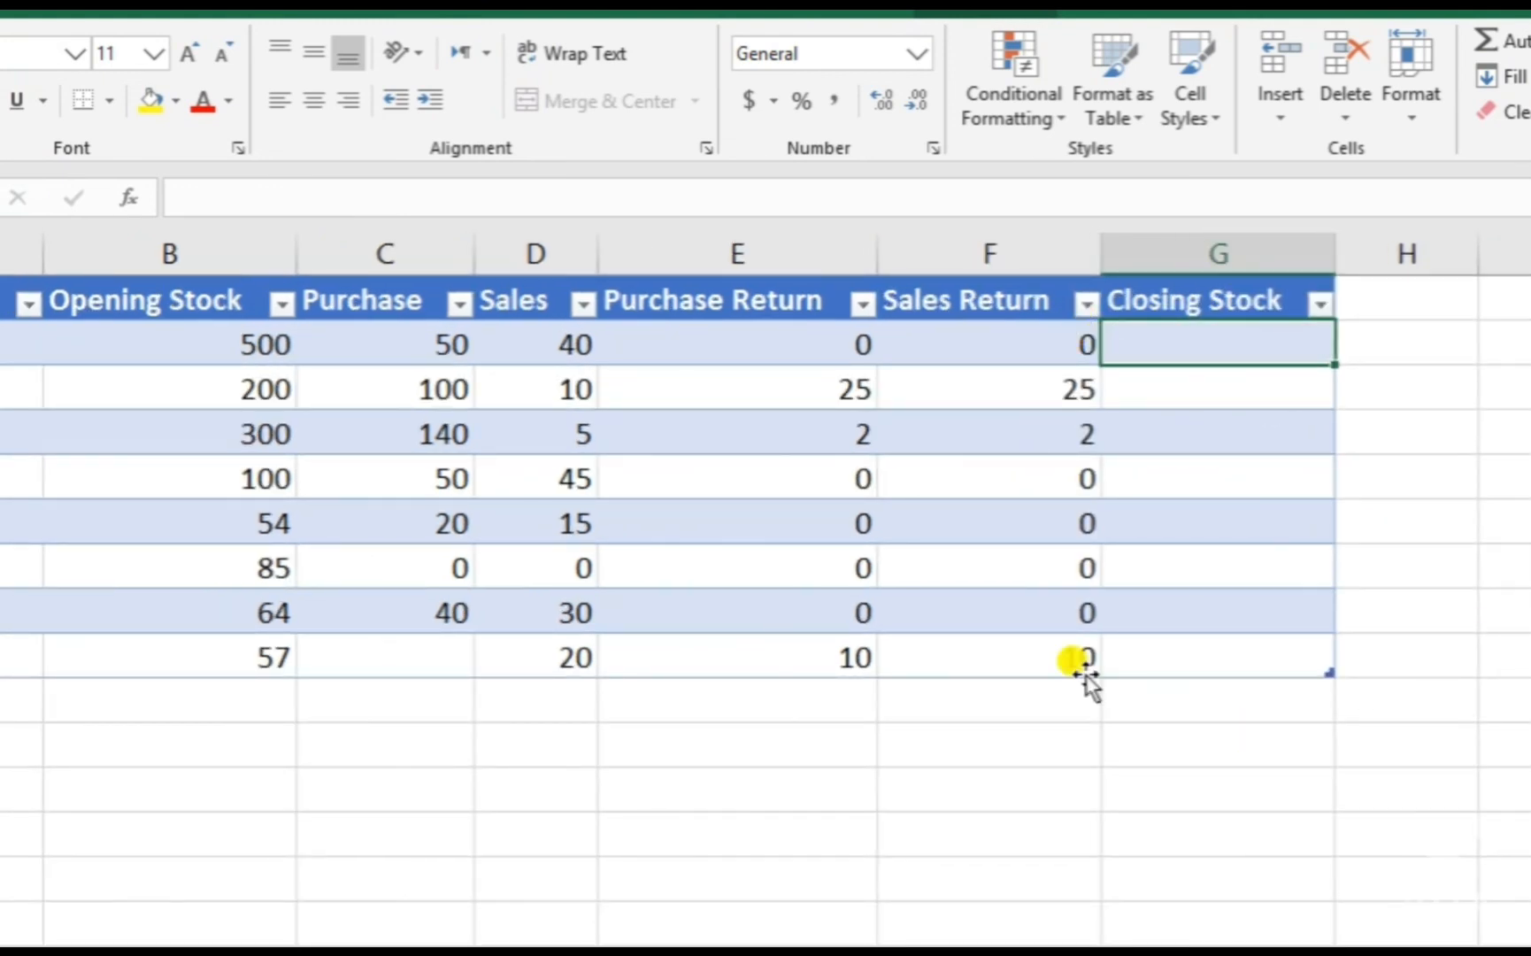
pyautogui.scroll(-2, 1107, 496)
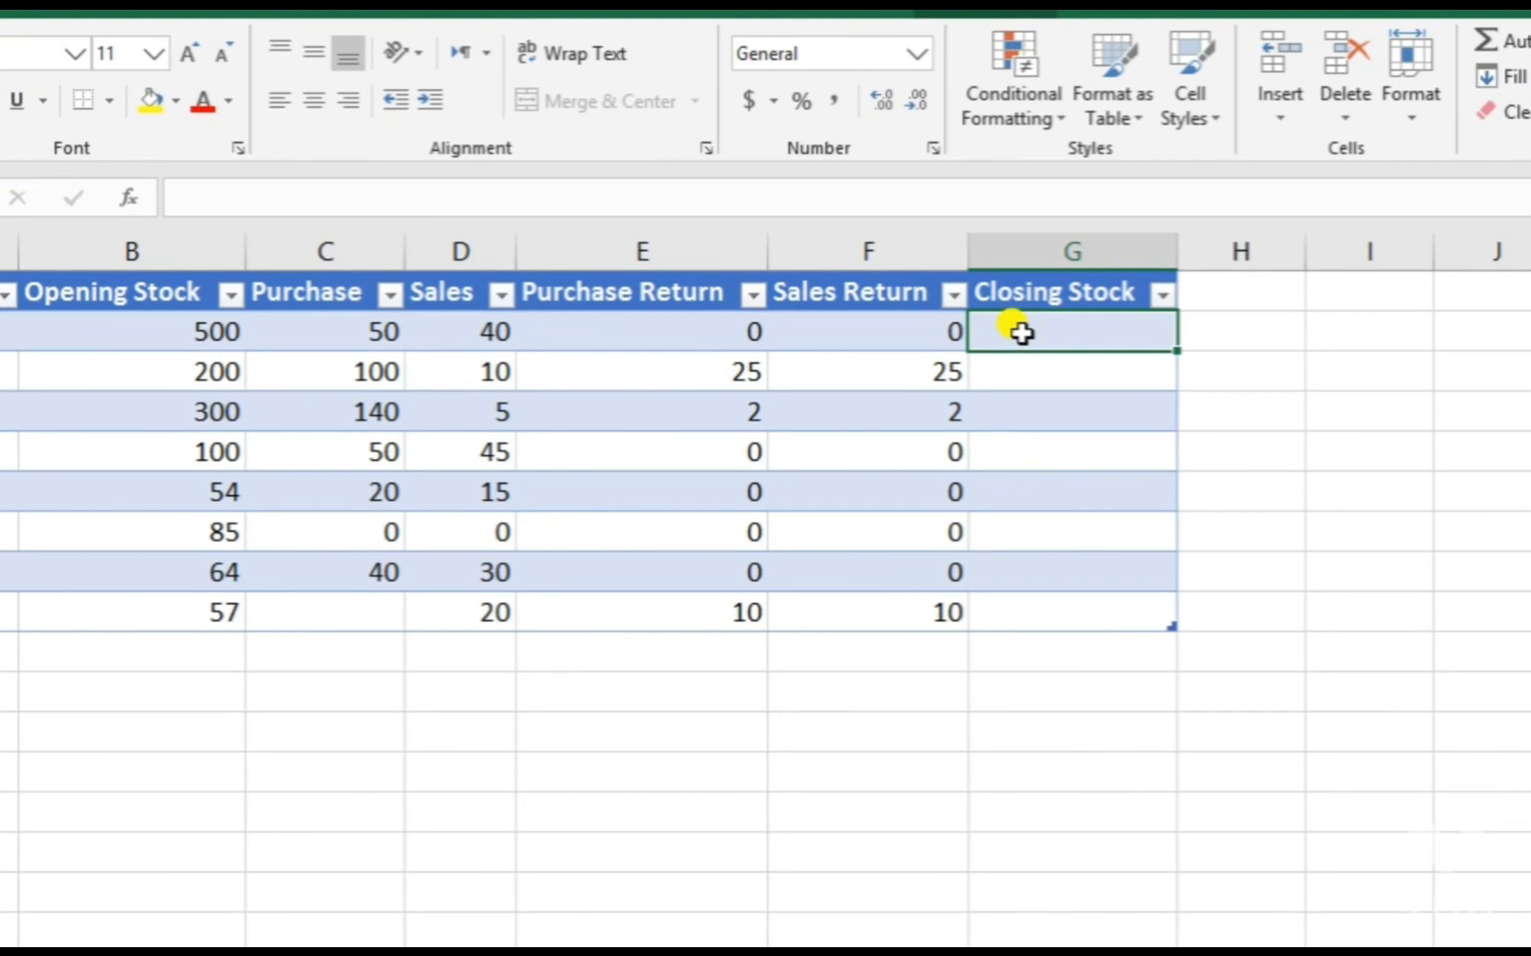
pyautogui.write('=')
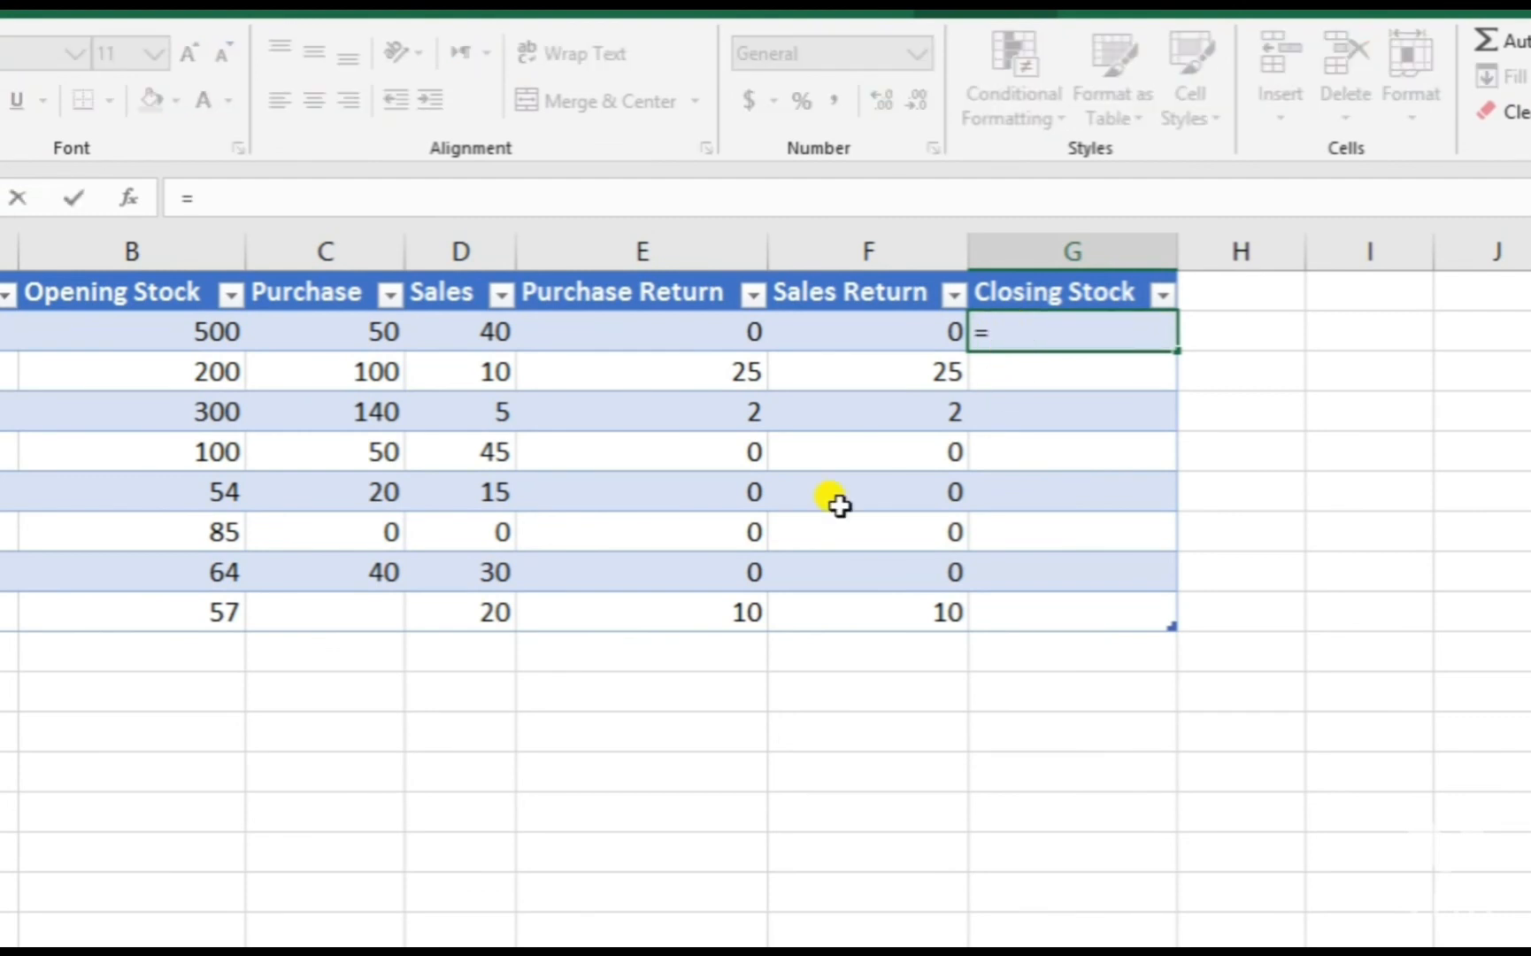
pyautogui.click(338, 331)
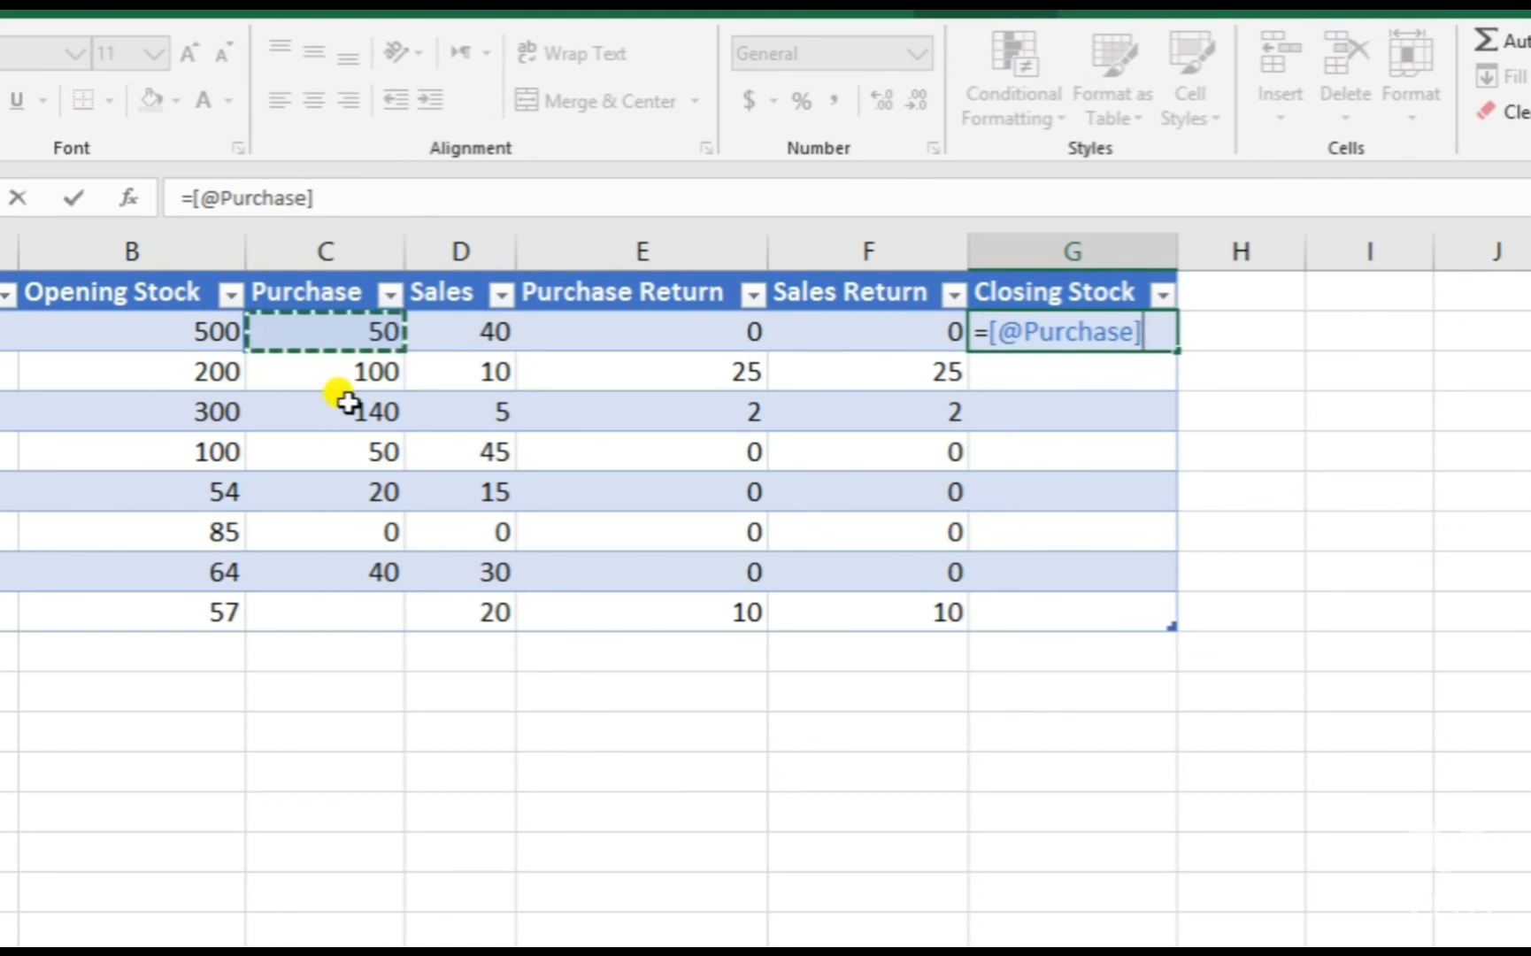
pyautogui.write('-')
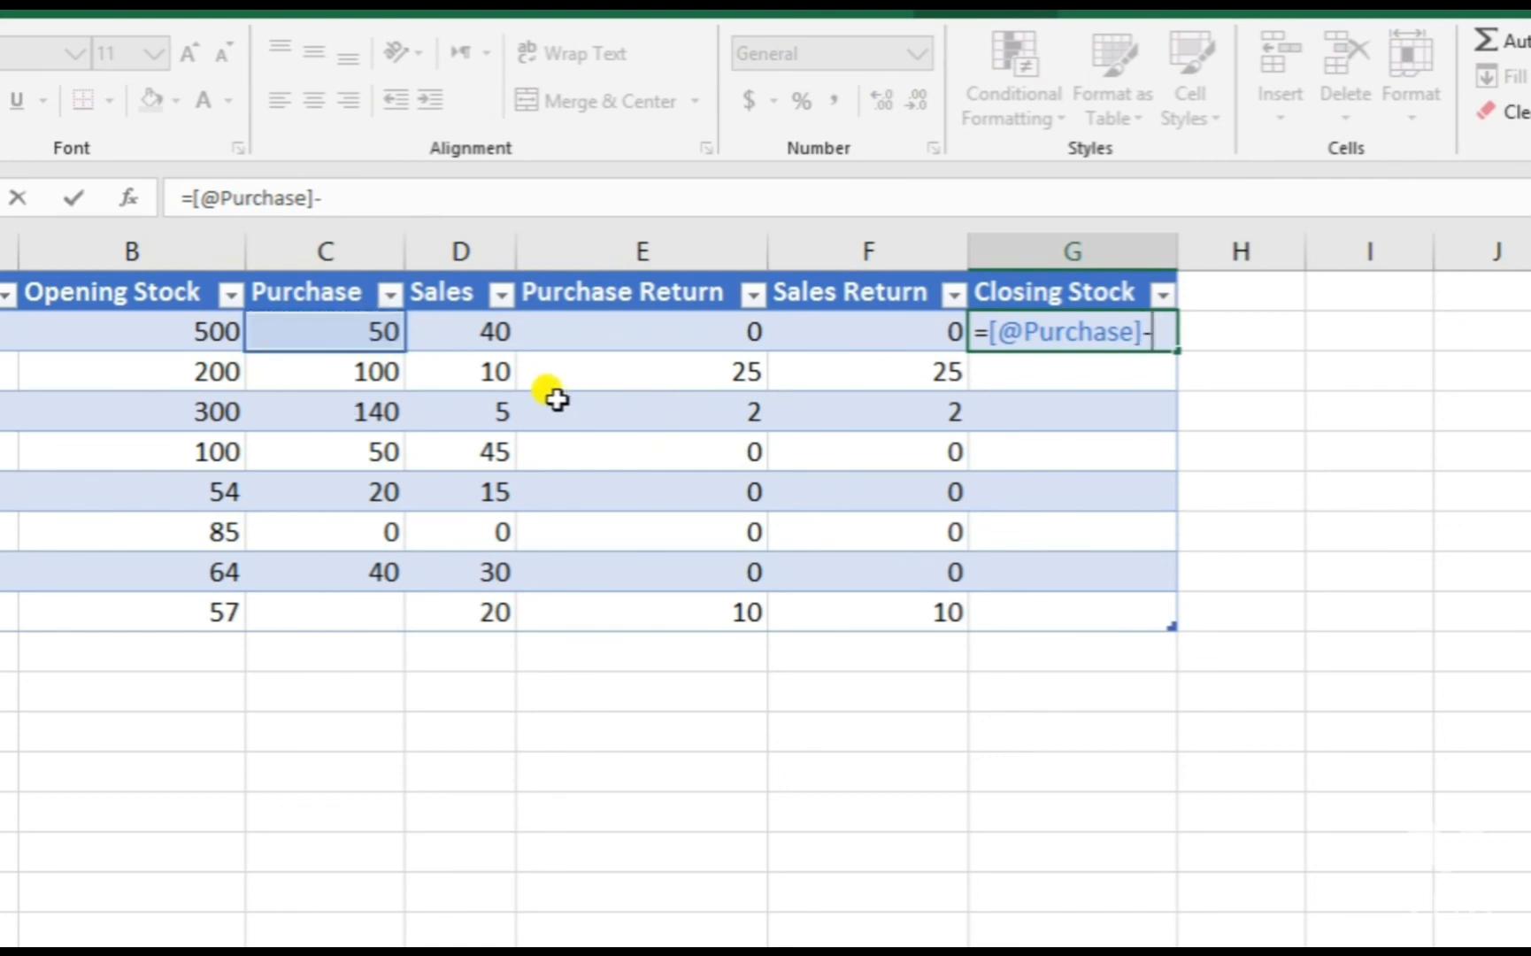
pyautogui.click(468, 333)
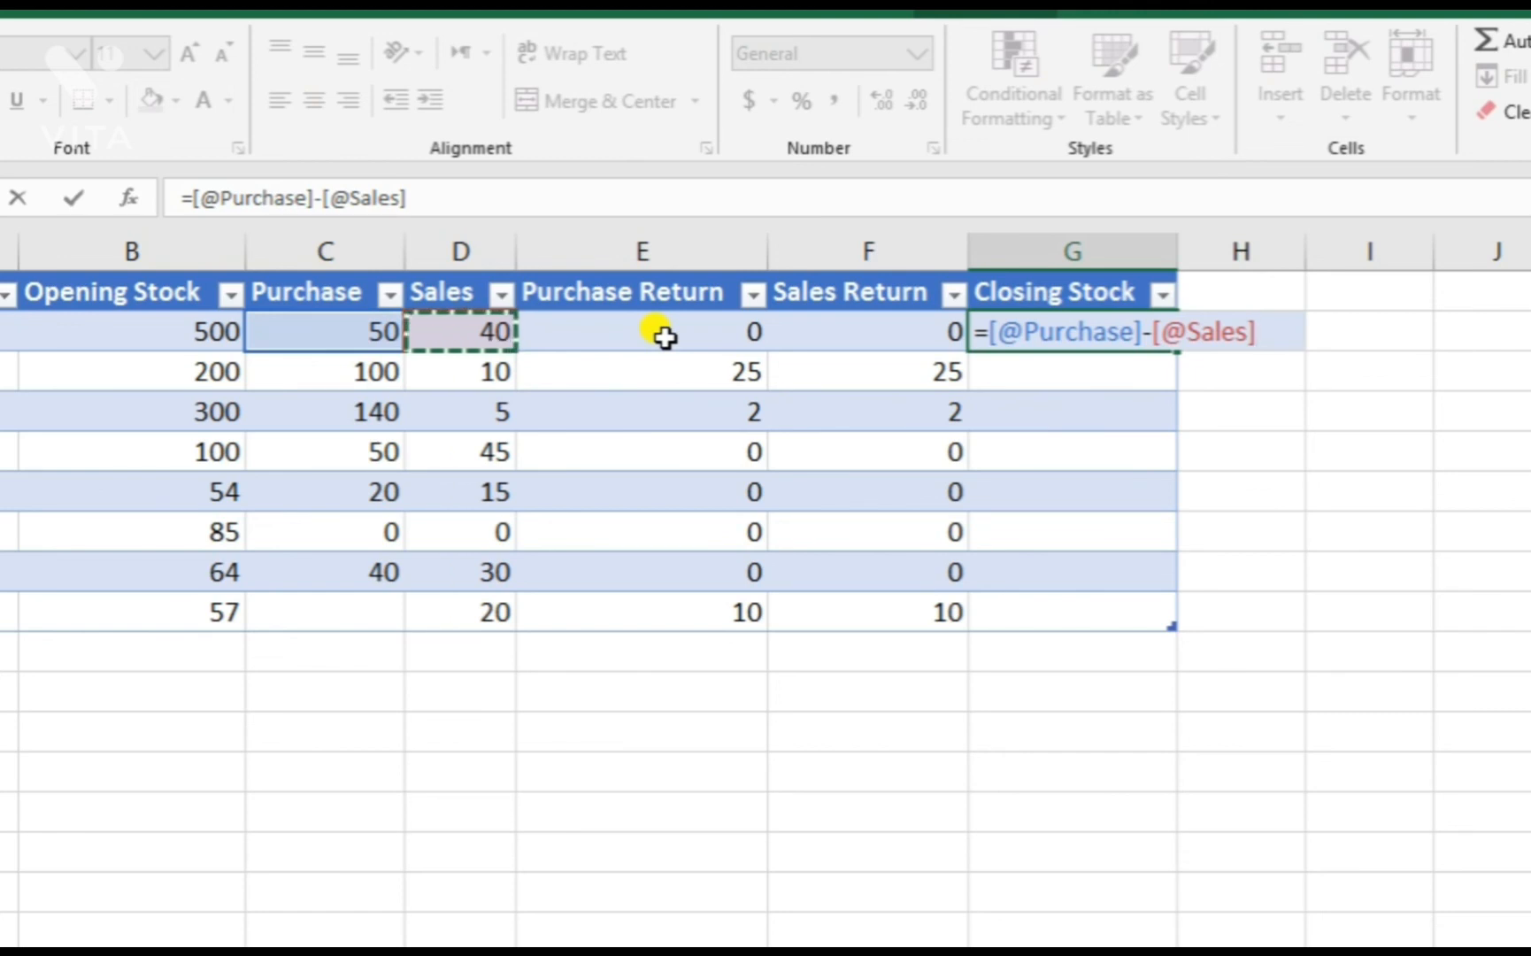
pyautogui.write('-')
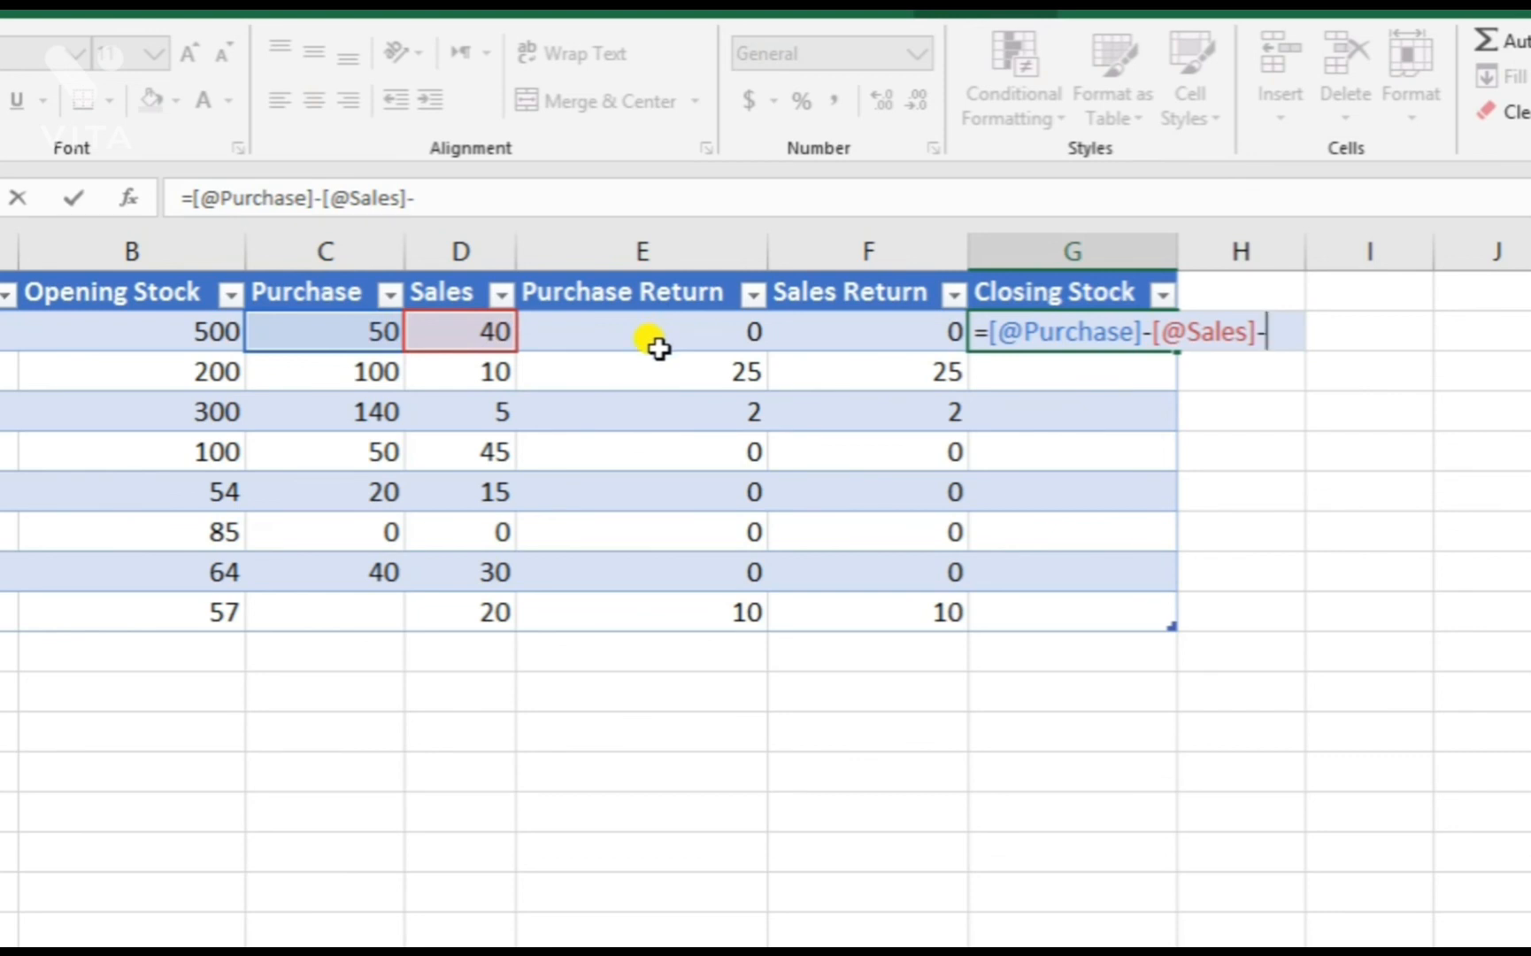
pyautogui.click(655, 339)
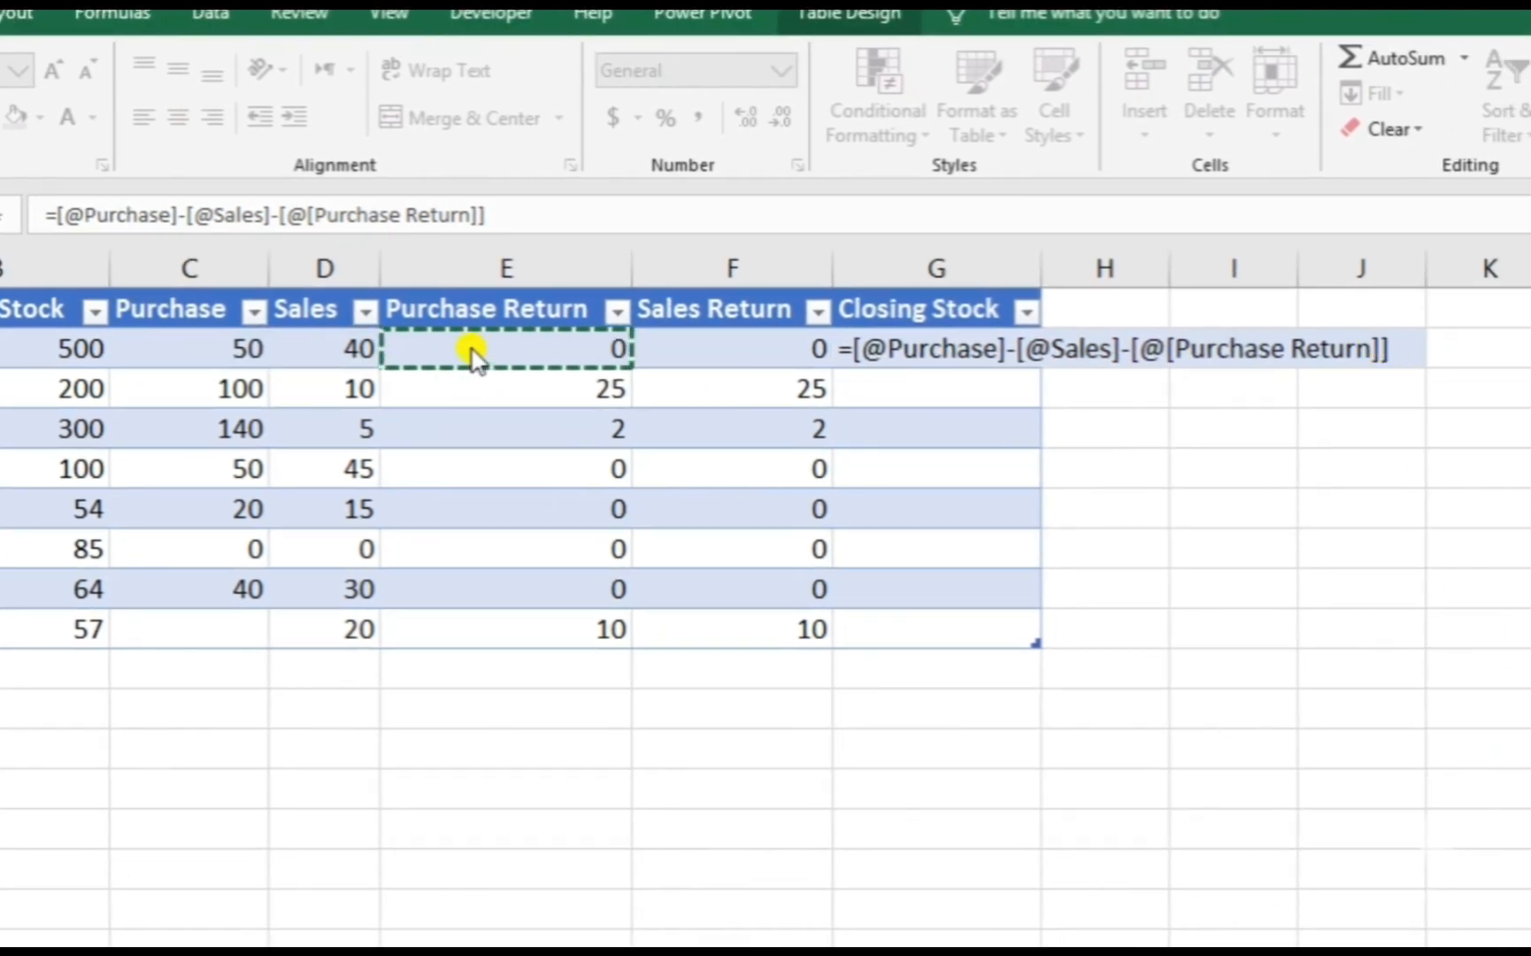
pyautogui.click(1395, 354)
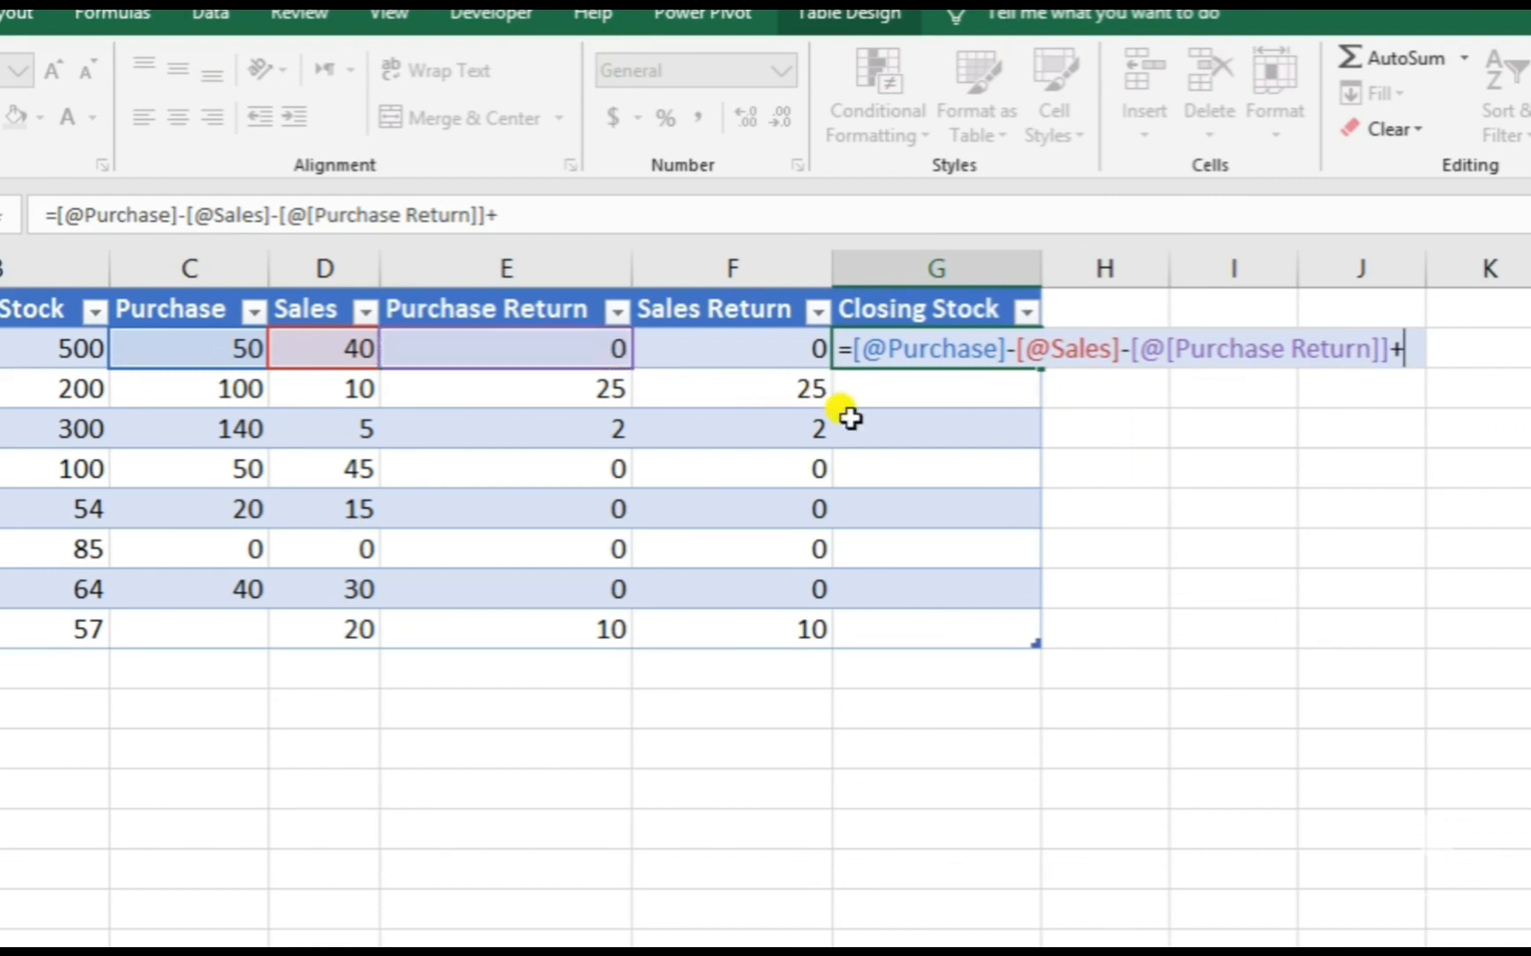
pyautogui.click(715, 351)
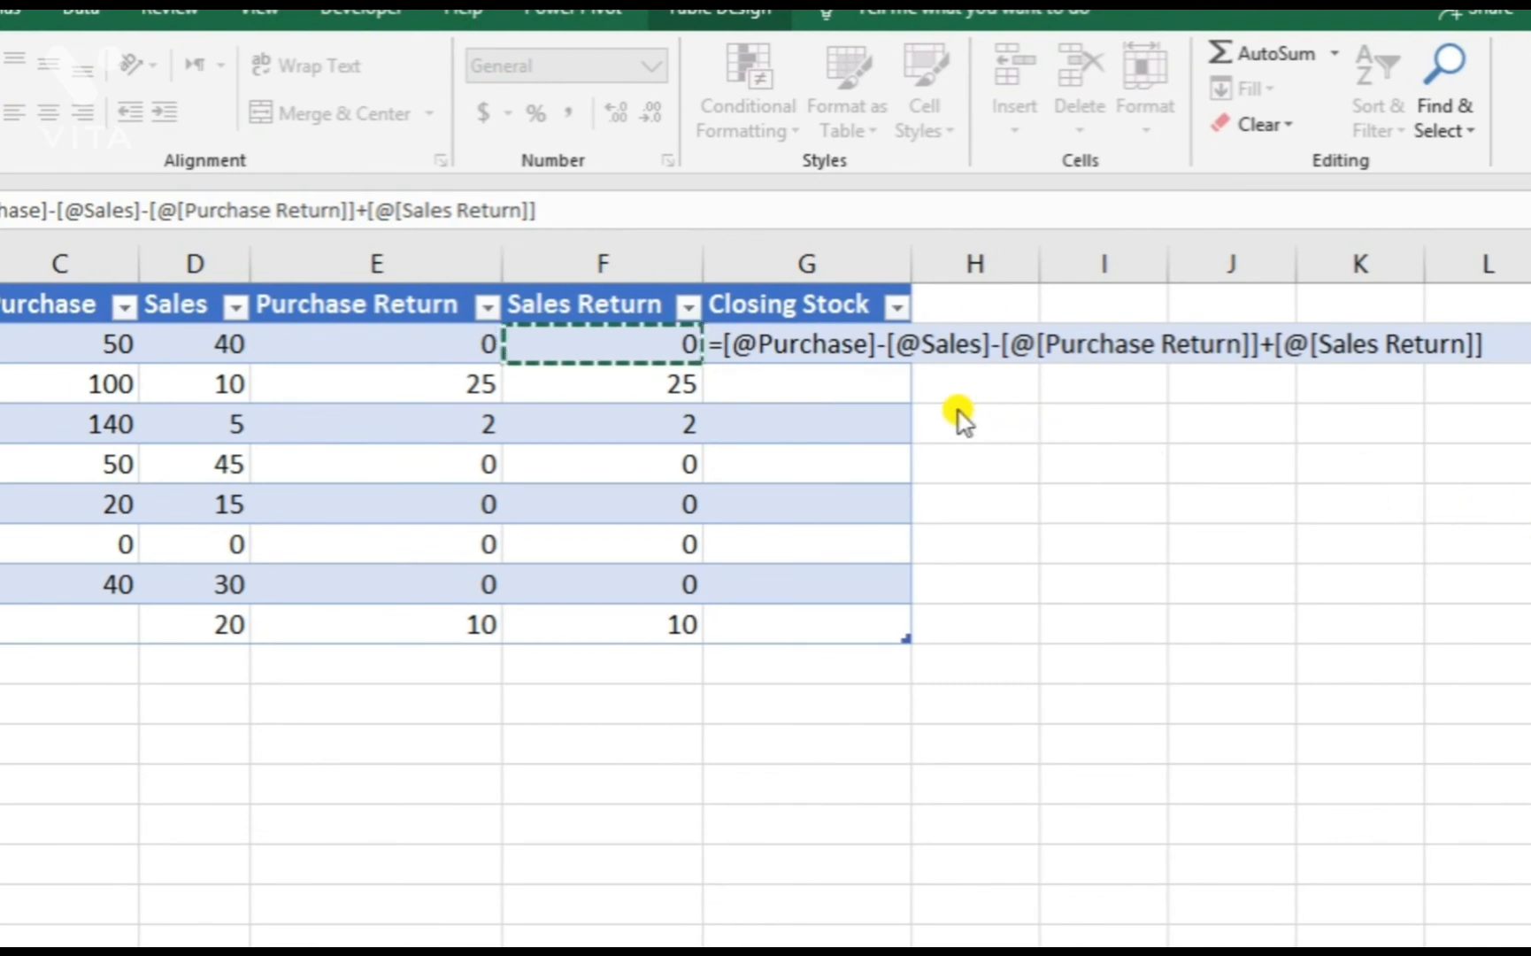
pyautogui.click(1503, 343)
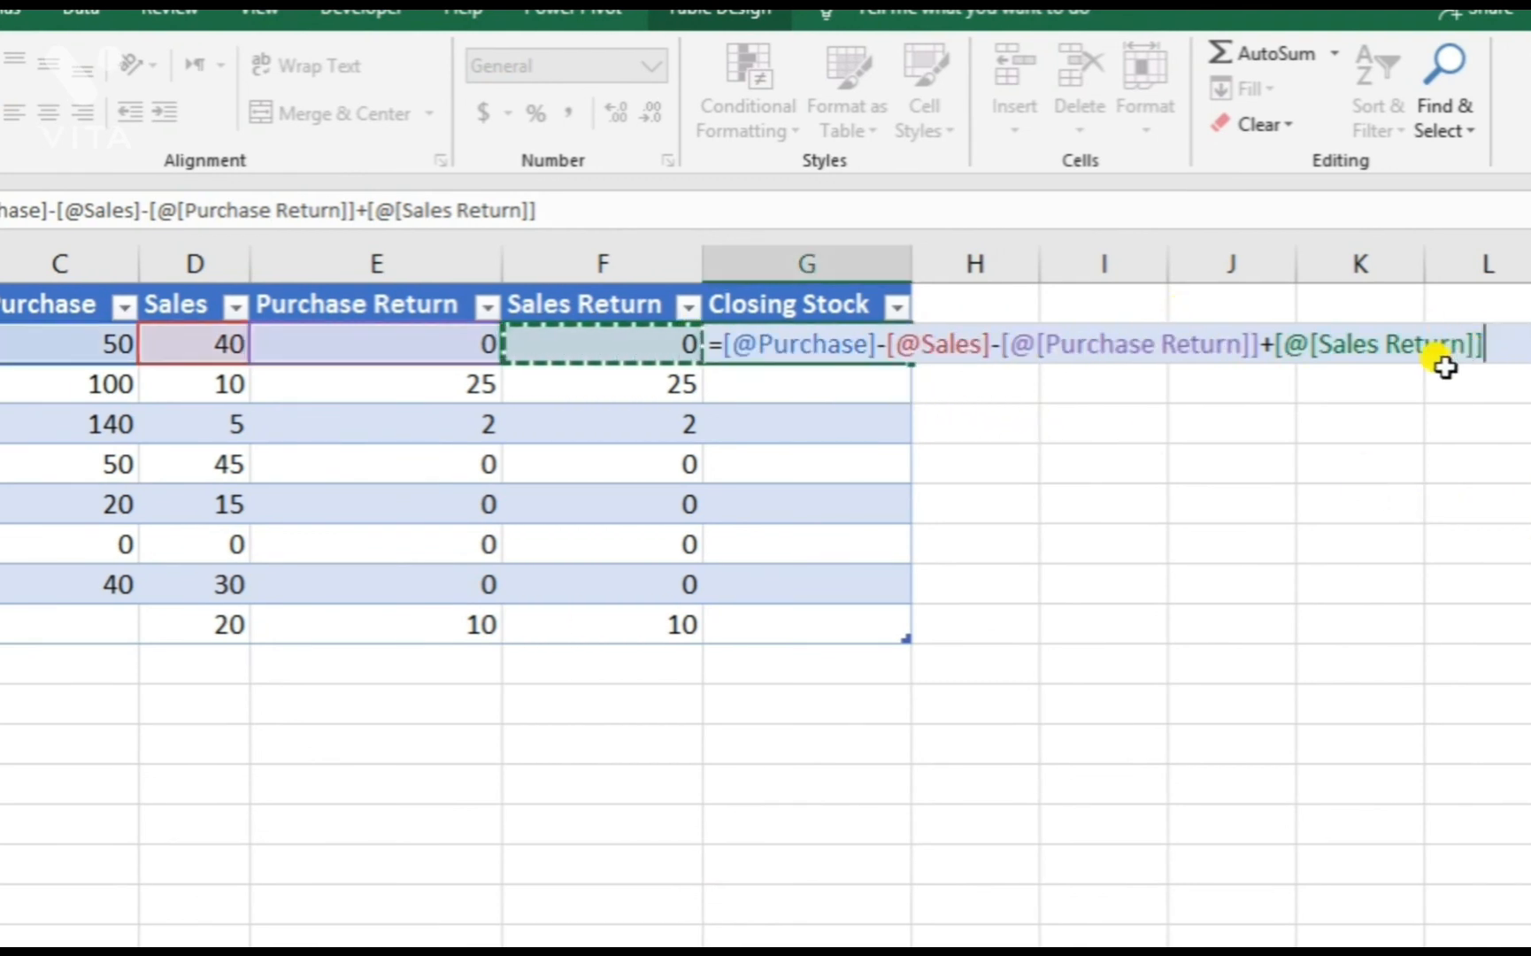
pyautogui.press('Return')
# - Append +[@[Opening Stock]] to the Closing Stock formula in G2 and check the results down the column
pyautogui.click(850, 333)
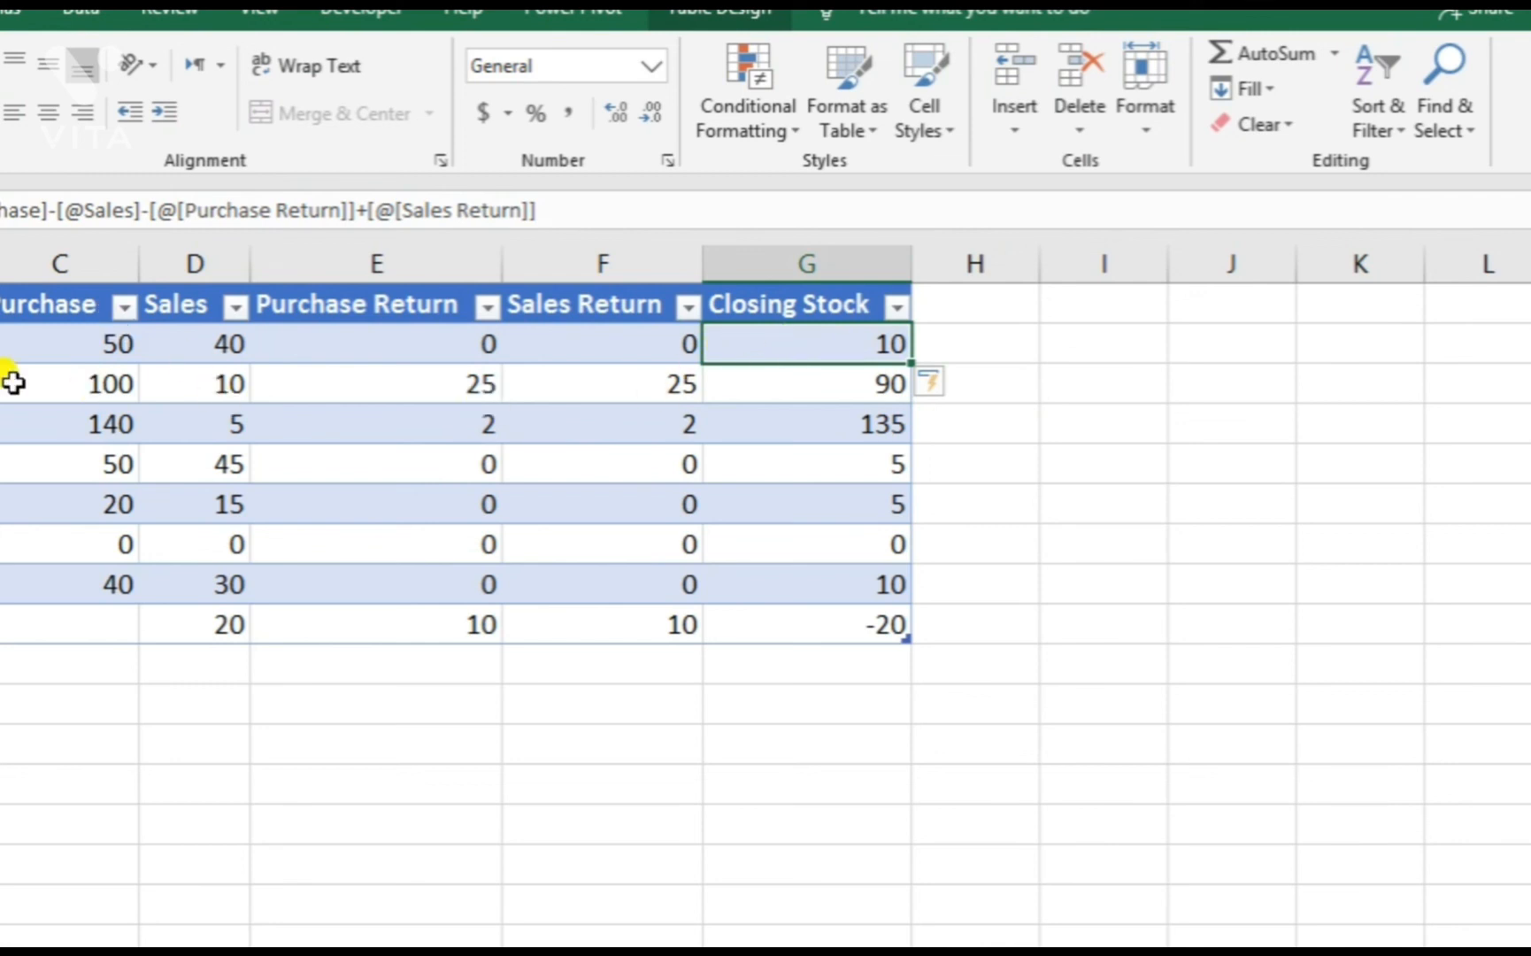
pyautogui.doubleClick(831, 345)
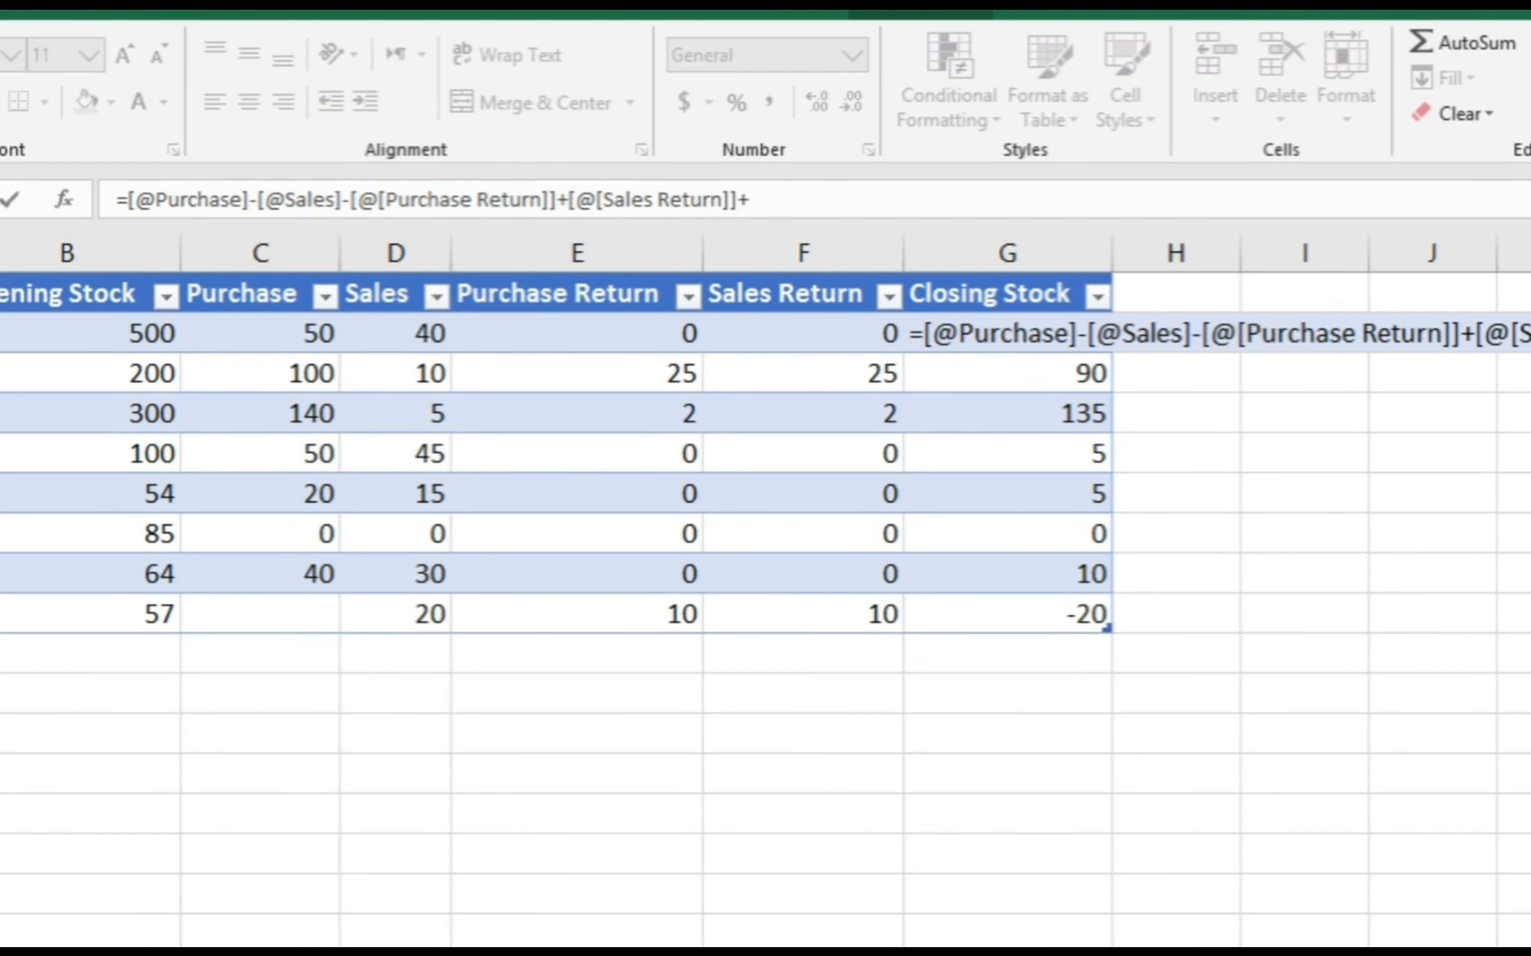
pyautogui.click(99, 329)
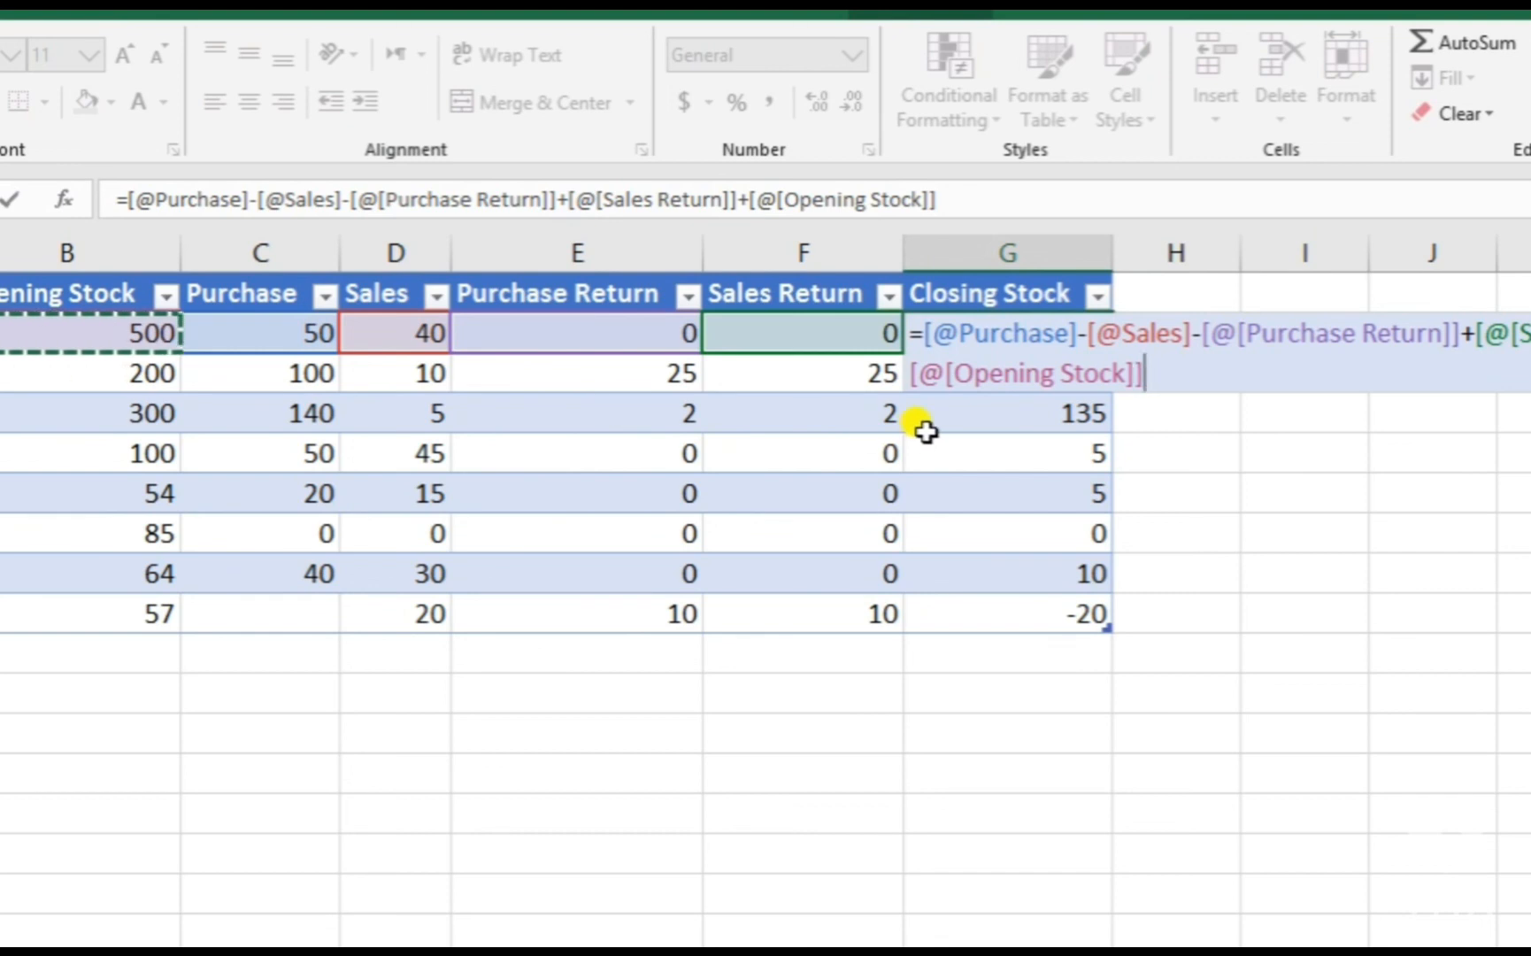
pyautogui.press('Return')
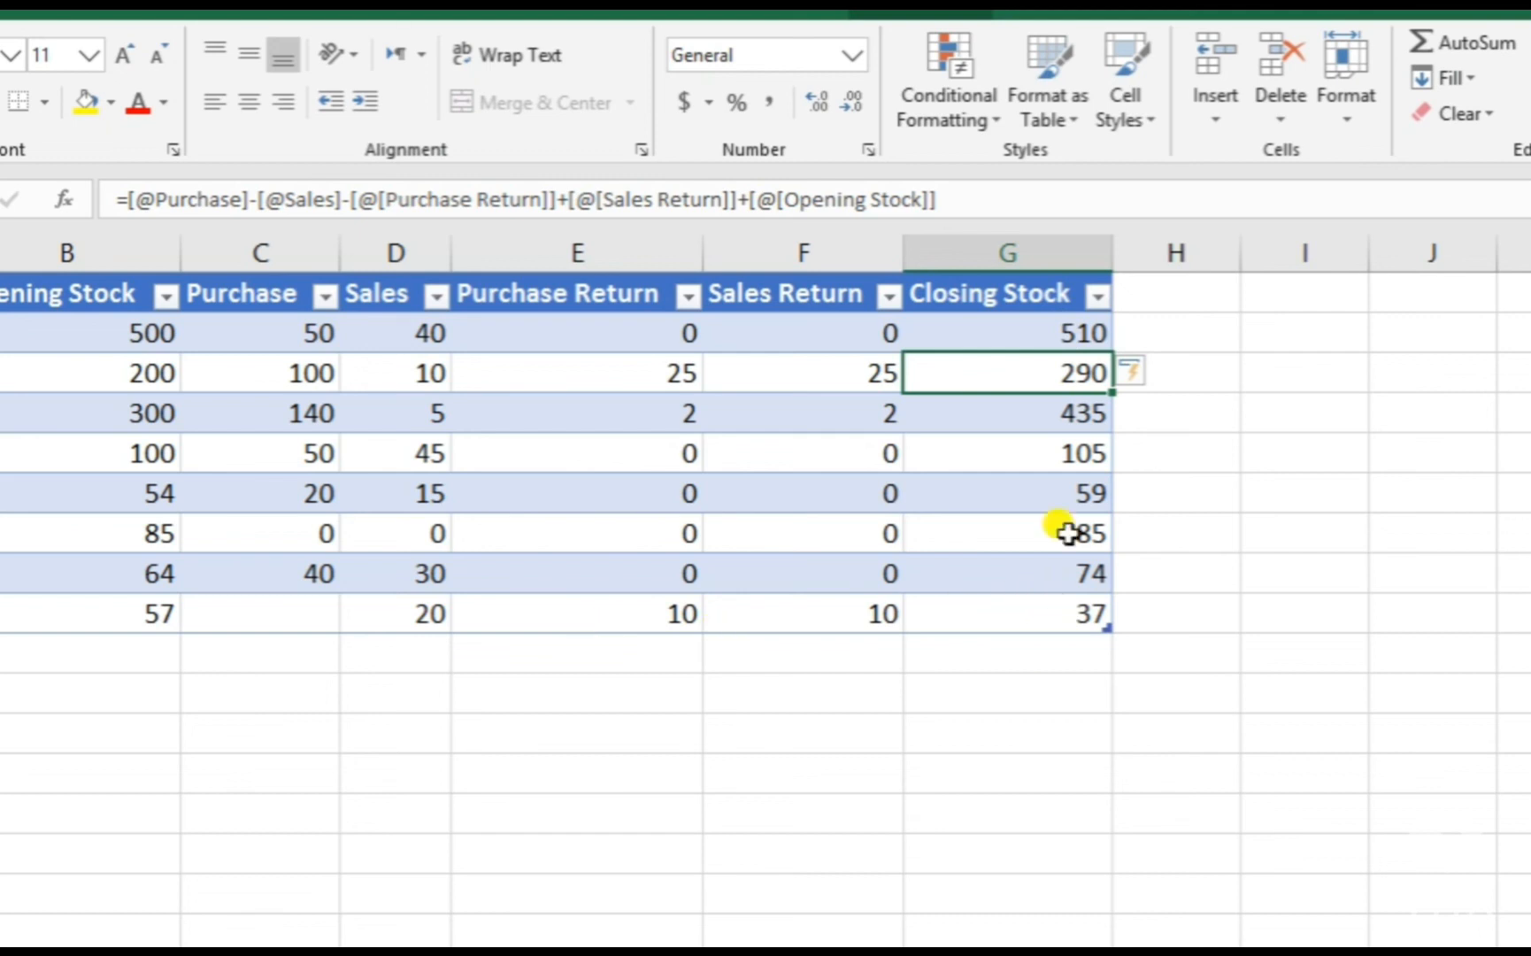
pyautogui.click(1025, 453)
pyautogui.click(1025, 598)
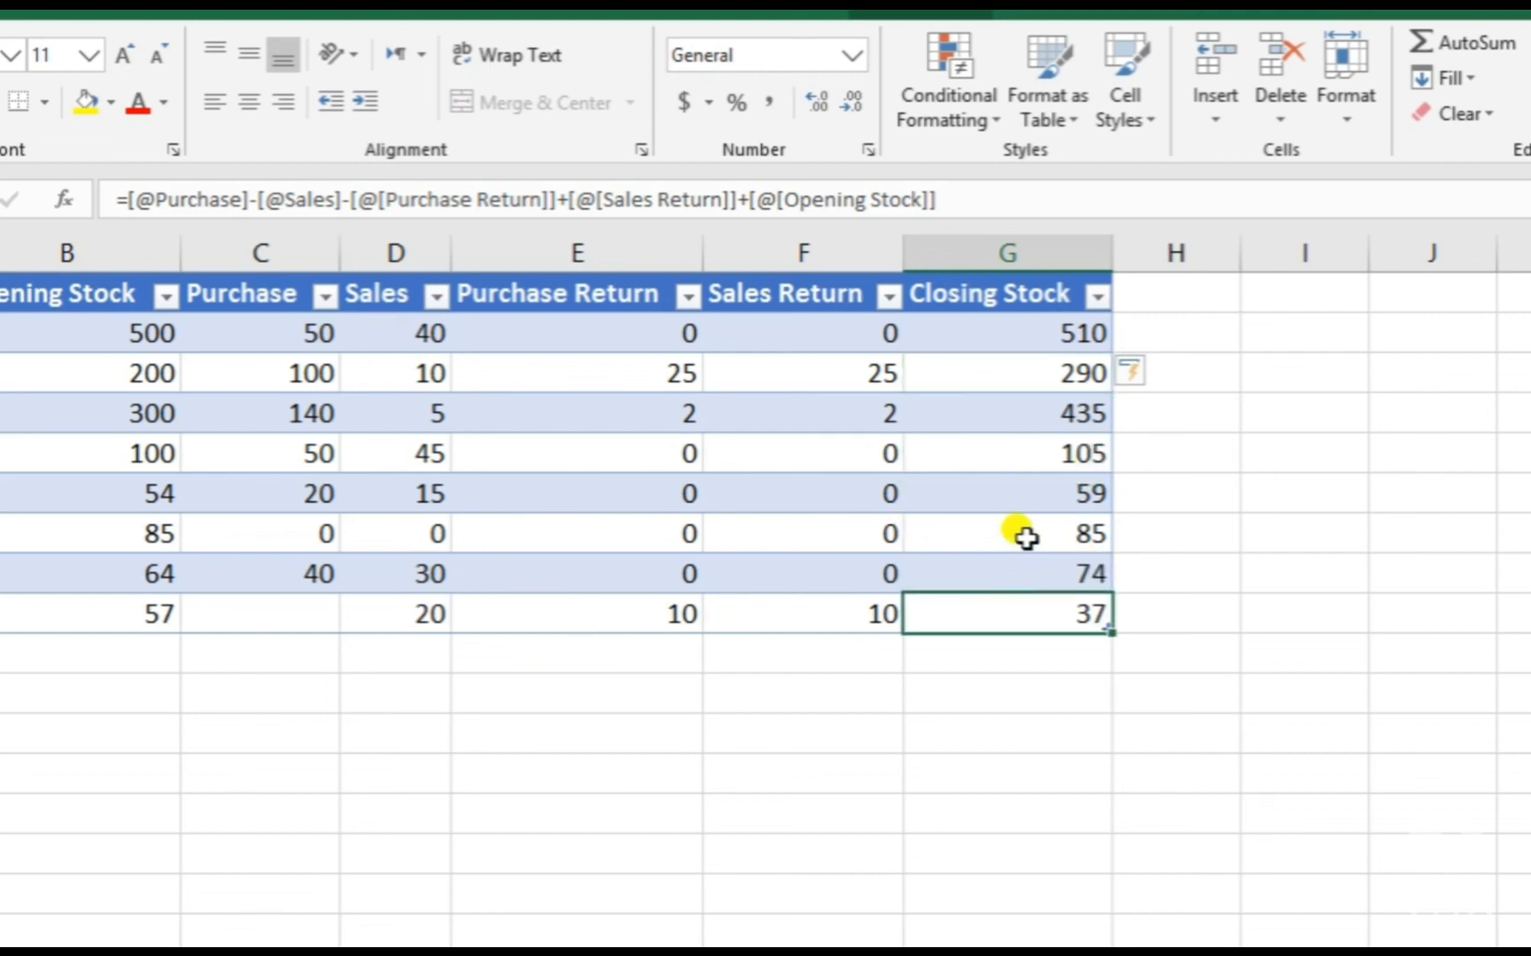
pyautogui.click(1025, 537)
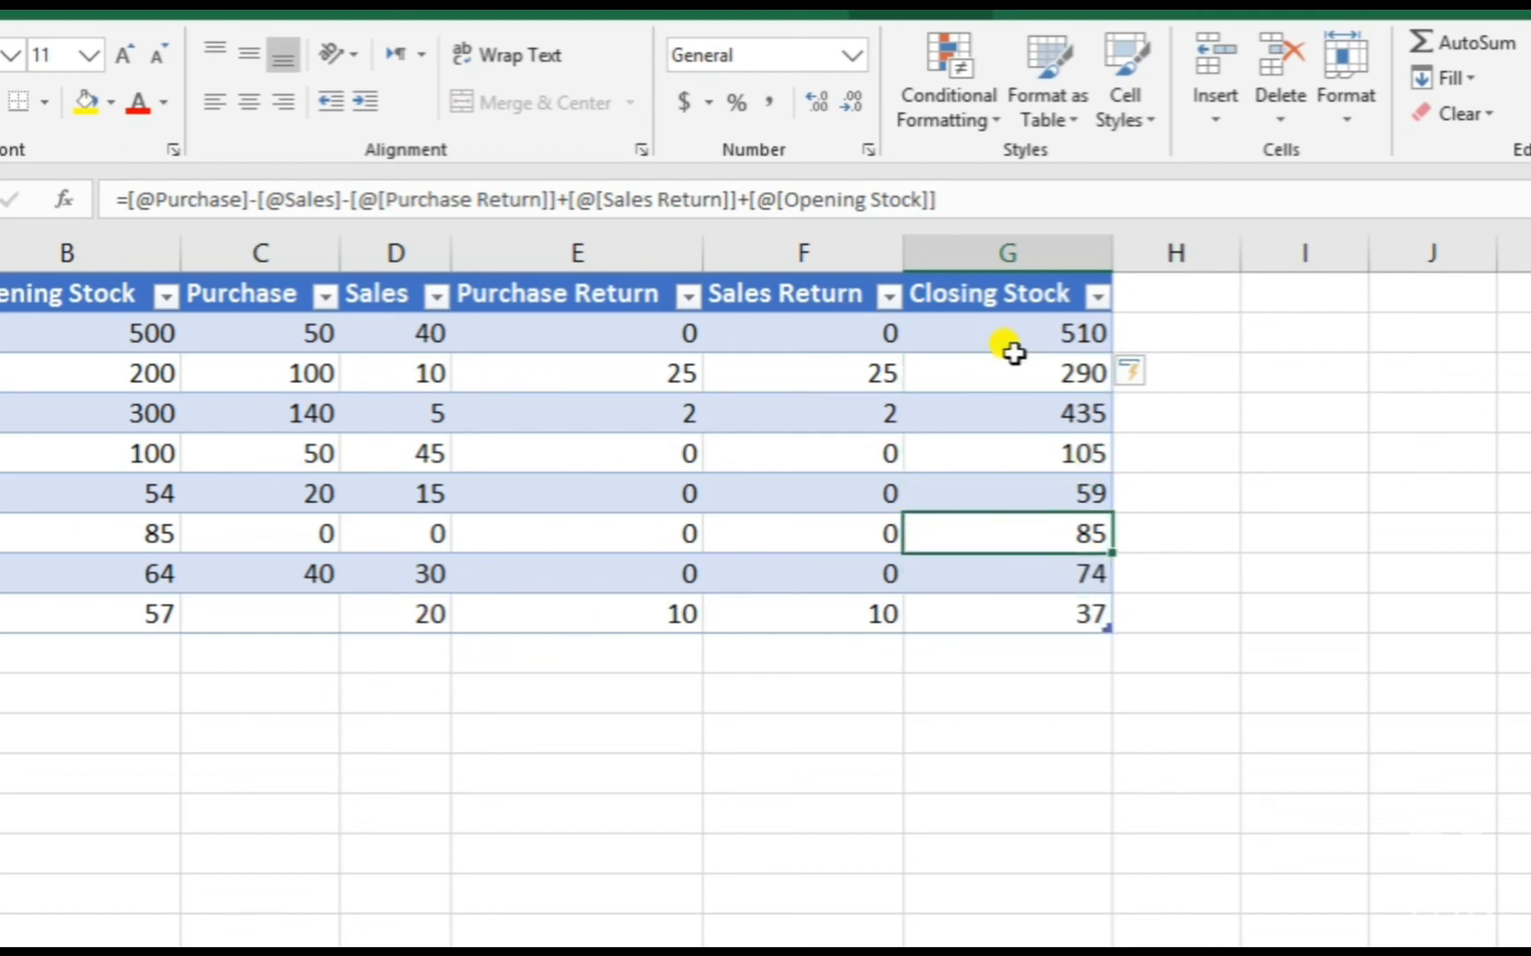
# - Start a new record below the last row of the purchase sheet with Bill No. 45 and the date 10-08-2022
pyautogui.keyDown('ctrl'); pyautogui.scroll(1, 1014, 352); pyautogui.keyUp('ctrl')
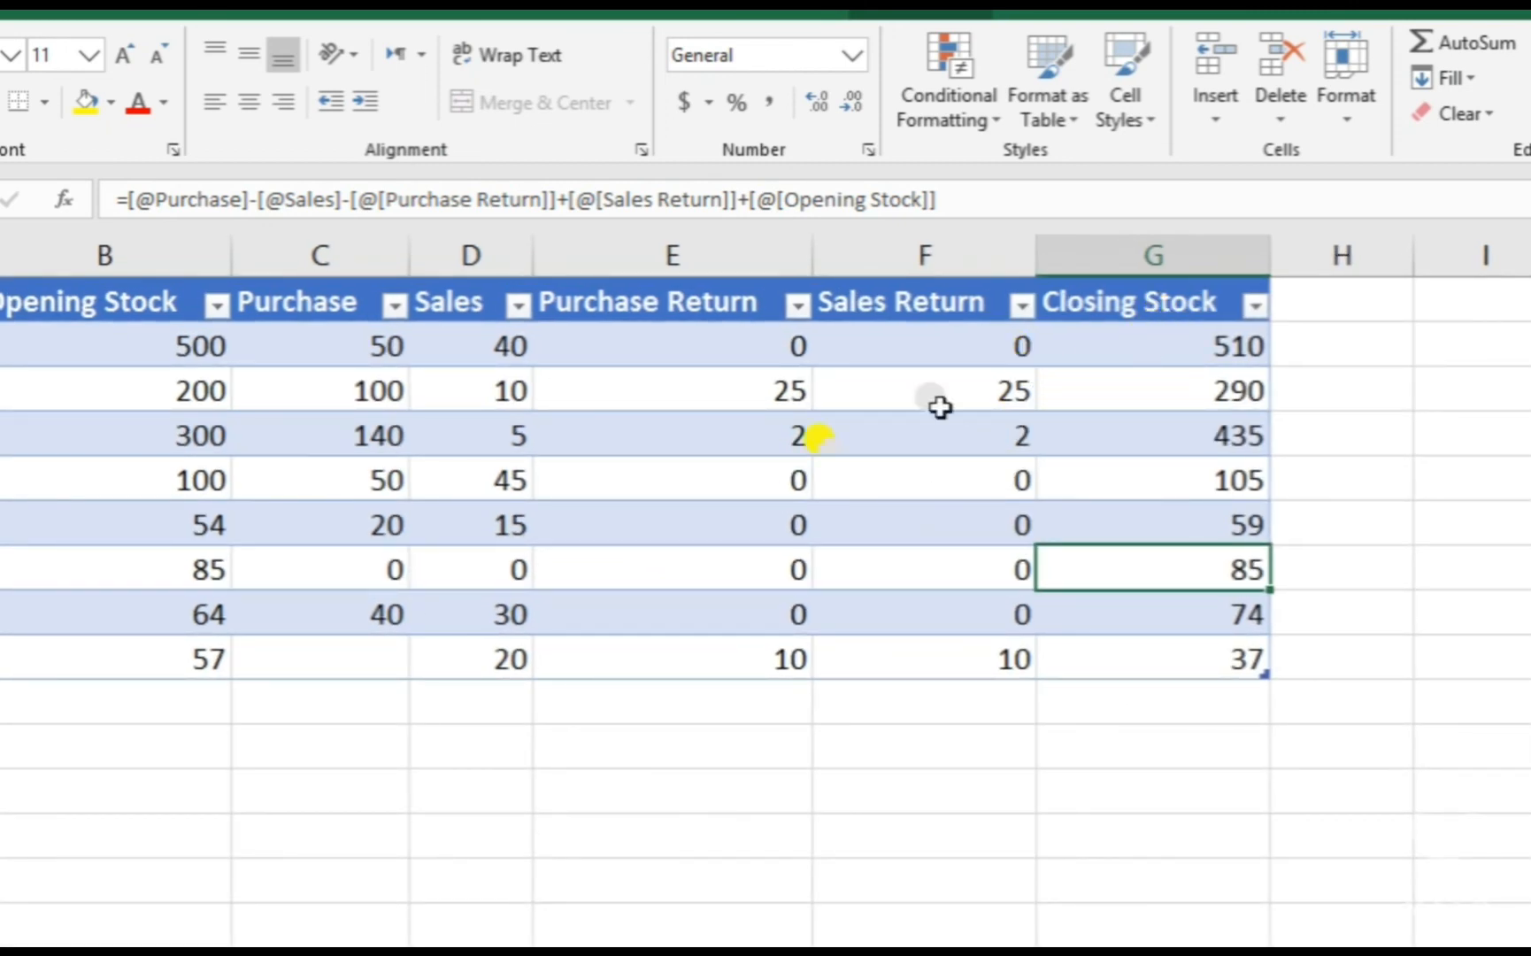
pyautogui.click(491, 512)
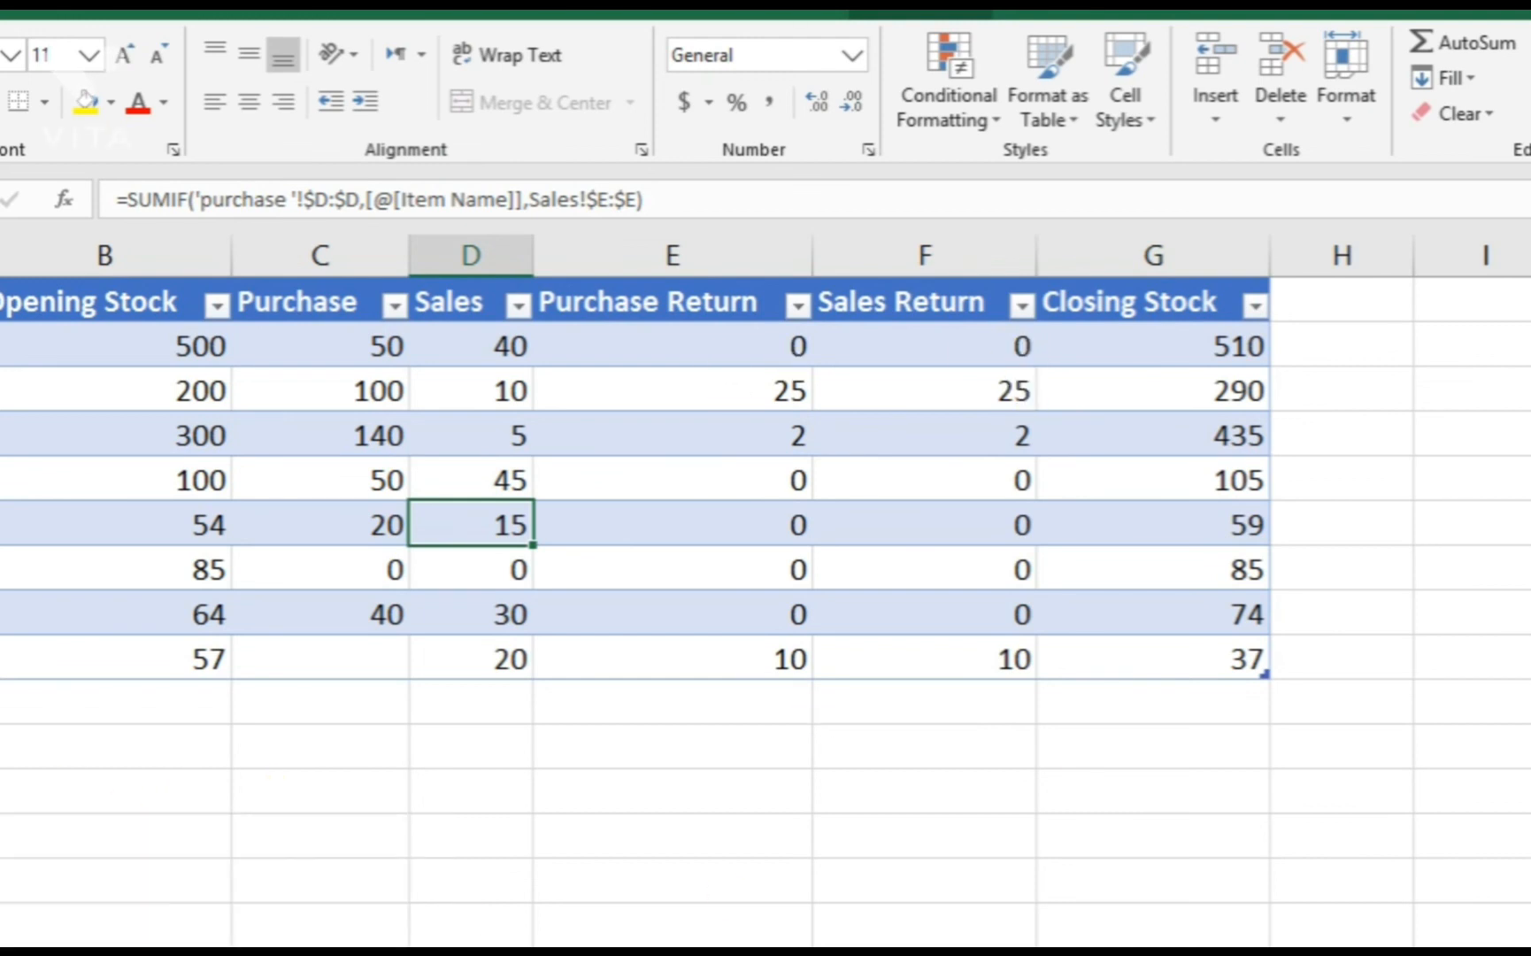
pyautogui.hotkey('ctrl', 'pagedown')
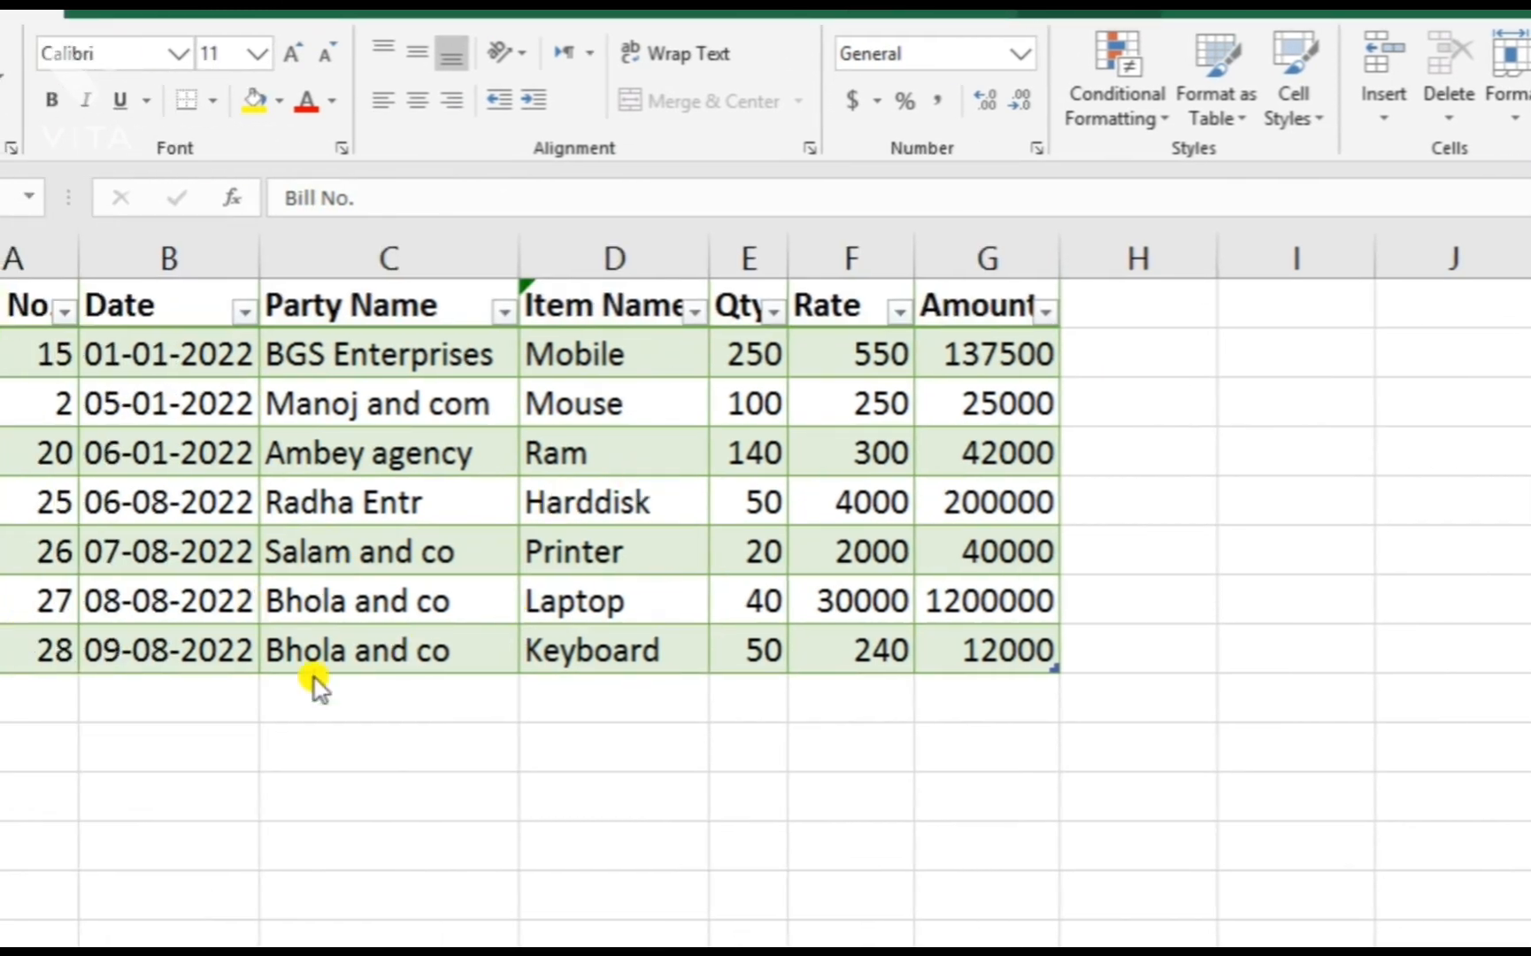
pyautogui.click(47, 706)
pyautogui.click(34, 695)
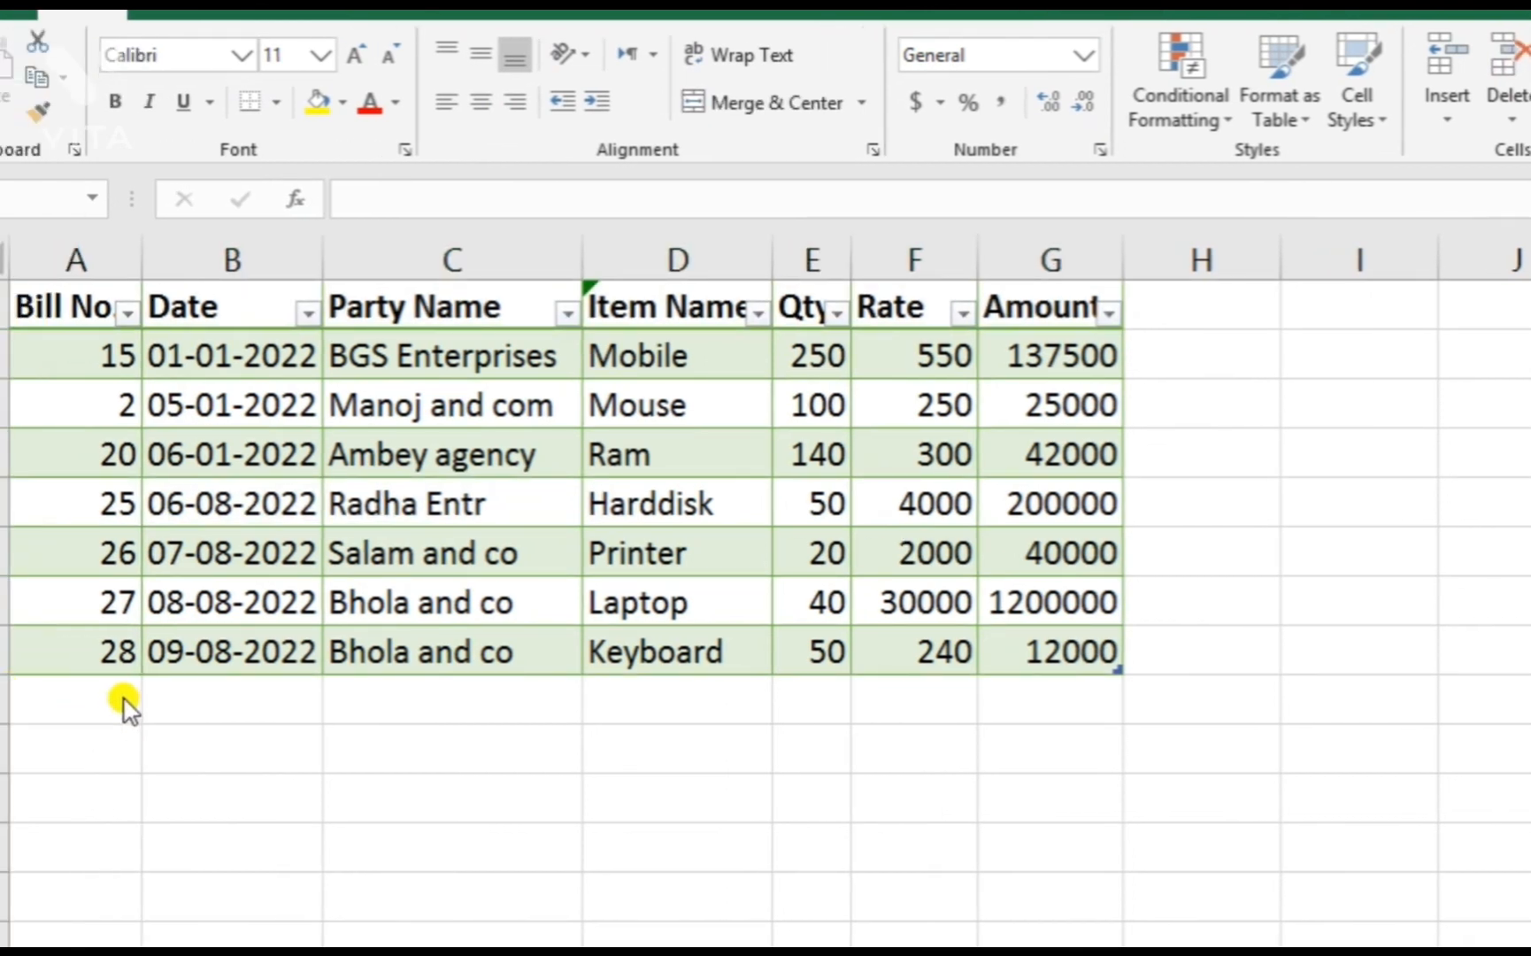
pyautogui.click(122, 697)
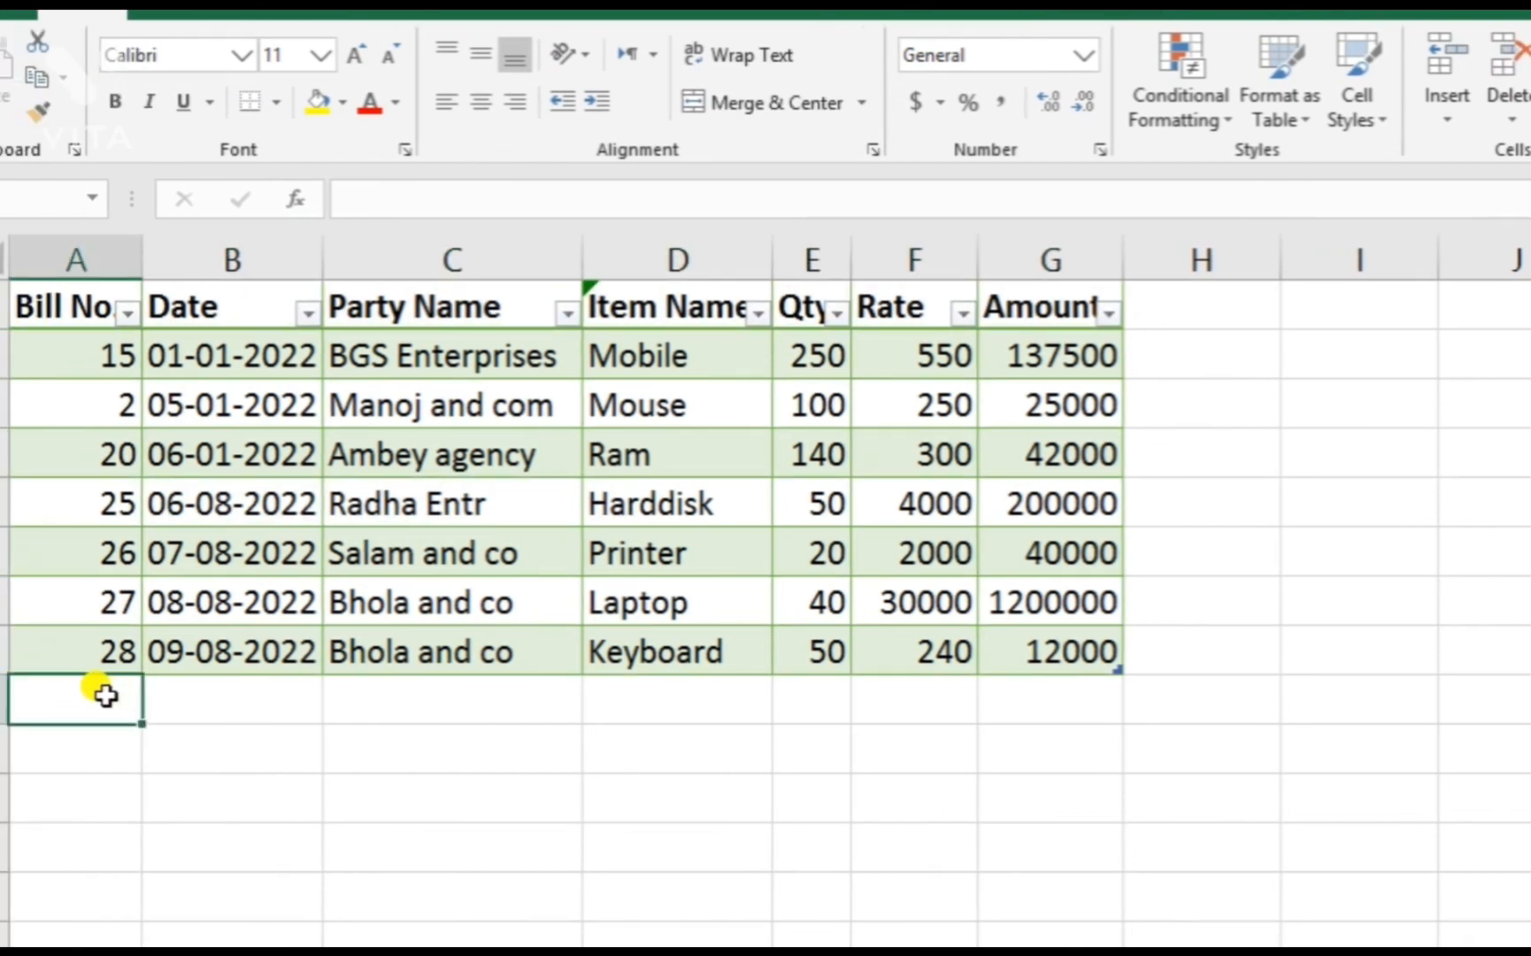
pyautogui.write('45')
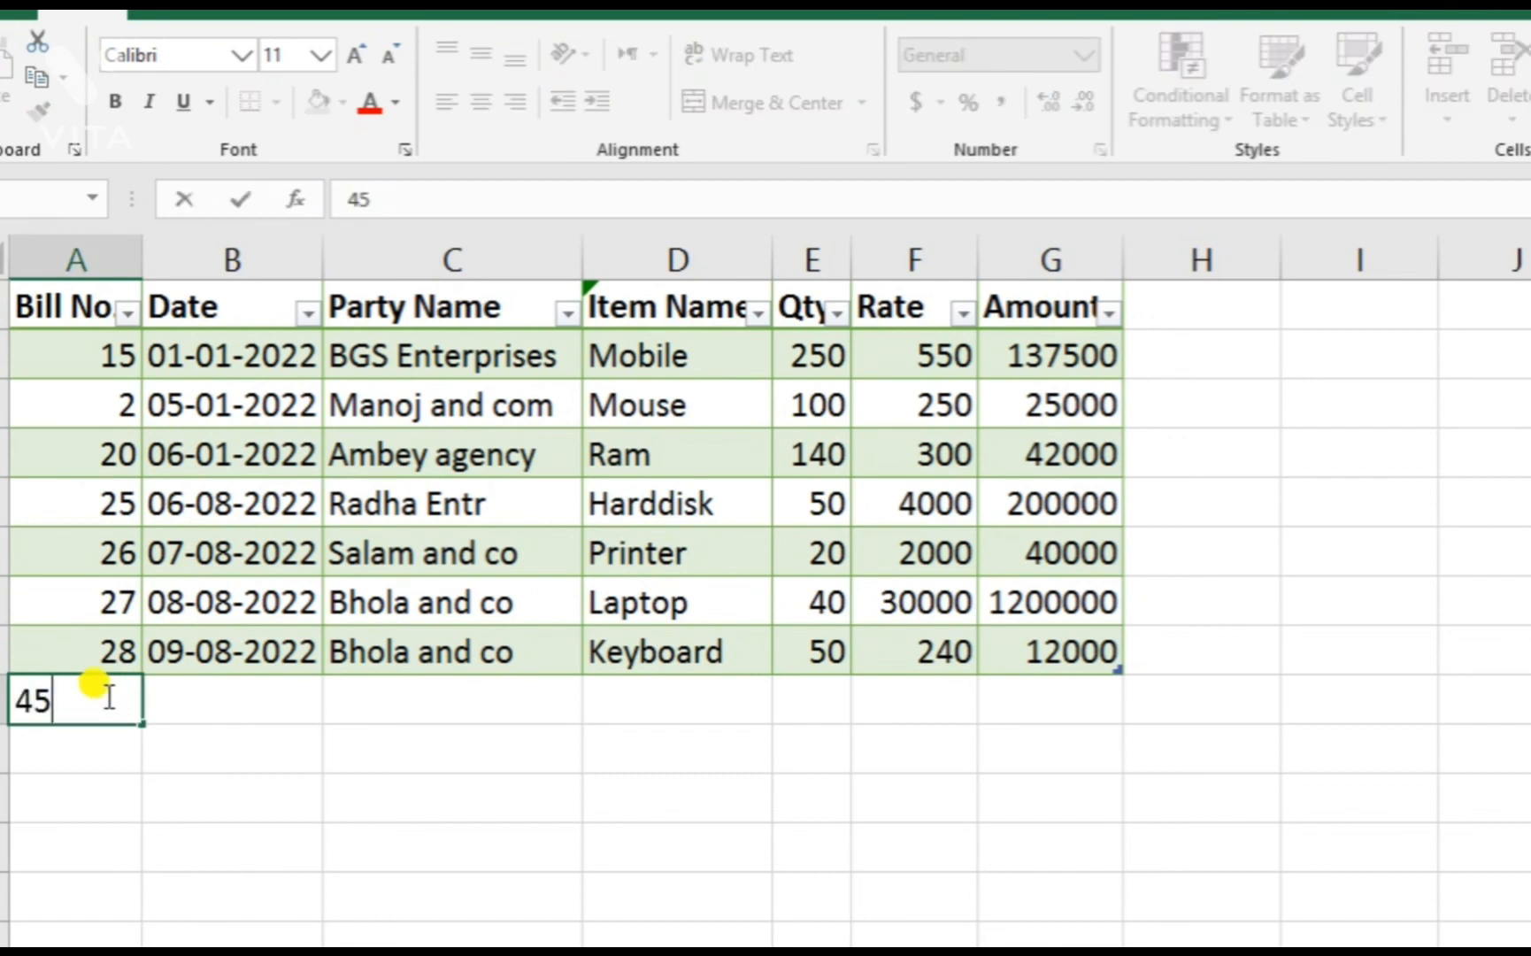
pyautogui.press('Tab')
pyautogui.click(285, 662)
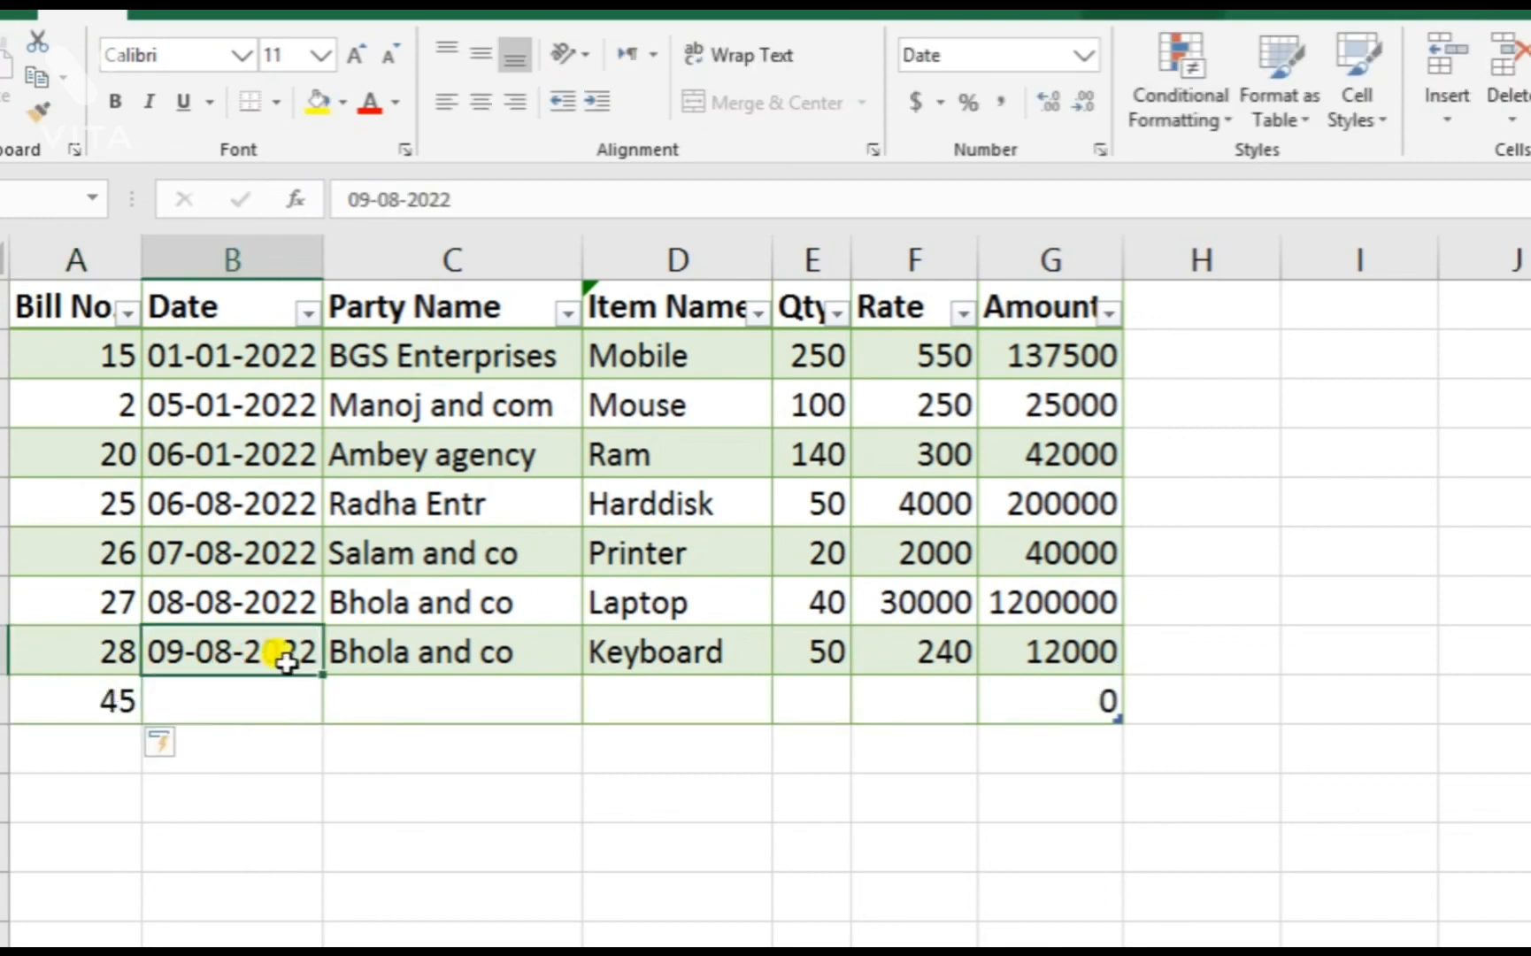
pyautogui.moveTo(321, 674); pyautogui.dragTo(309, 708)
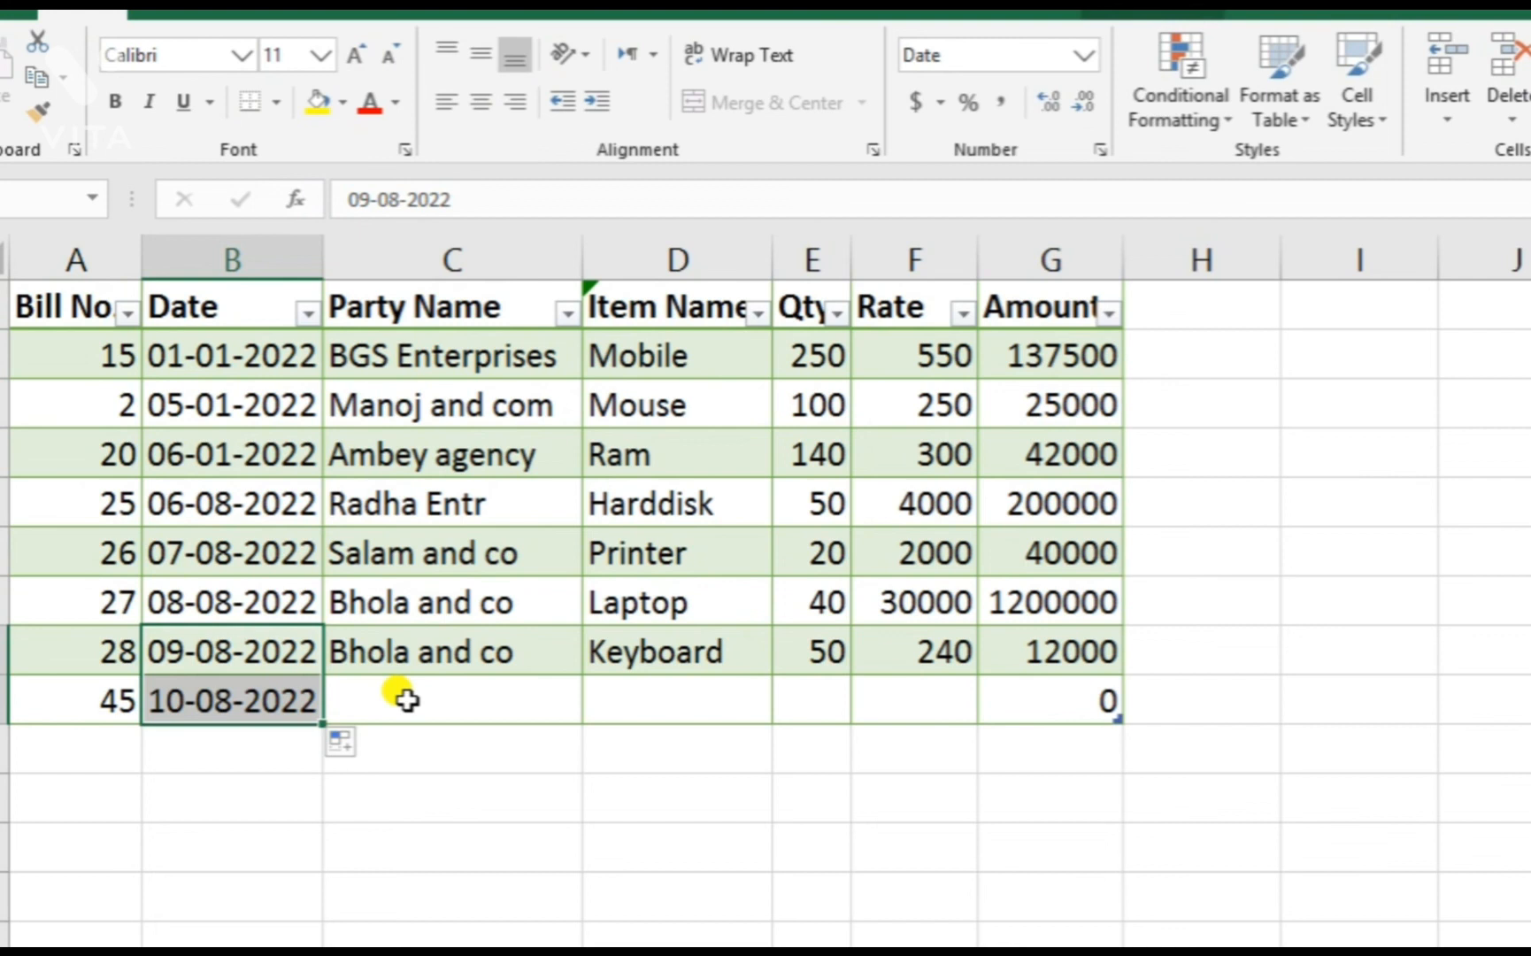
# - Fill the party name down from the row above into the new purchase record and change it to Raheem and co
pyautogui.click(459, 666)
pyautogui.click(455, 703)
pyautogui.click(479, 656)
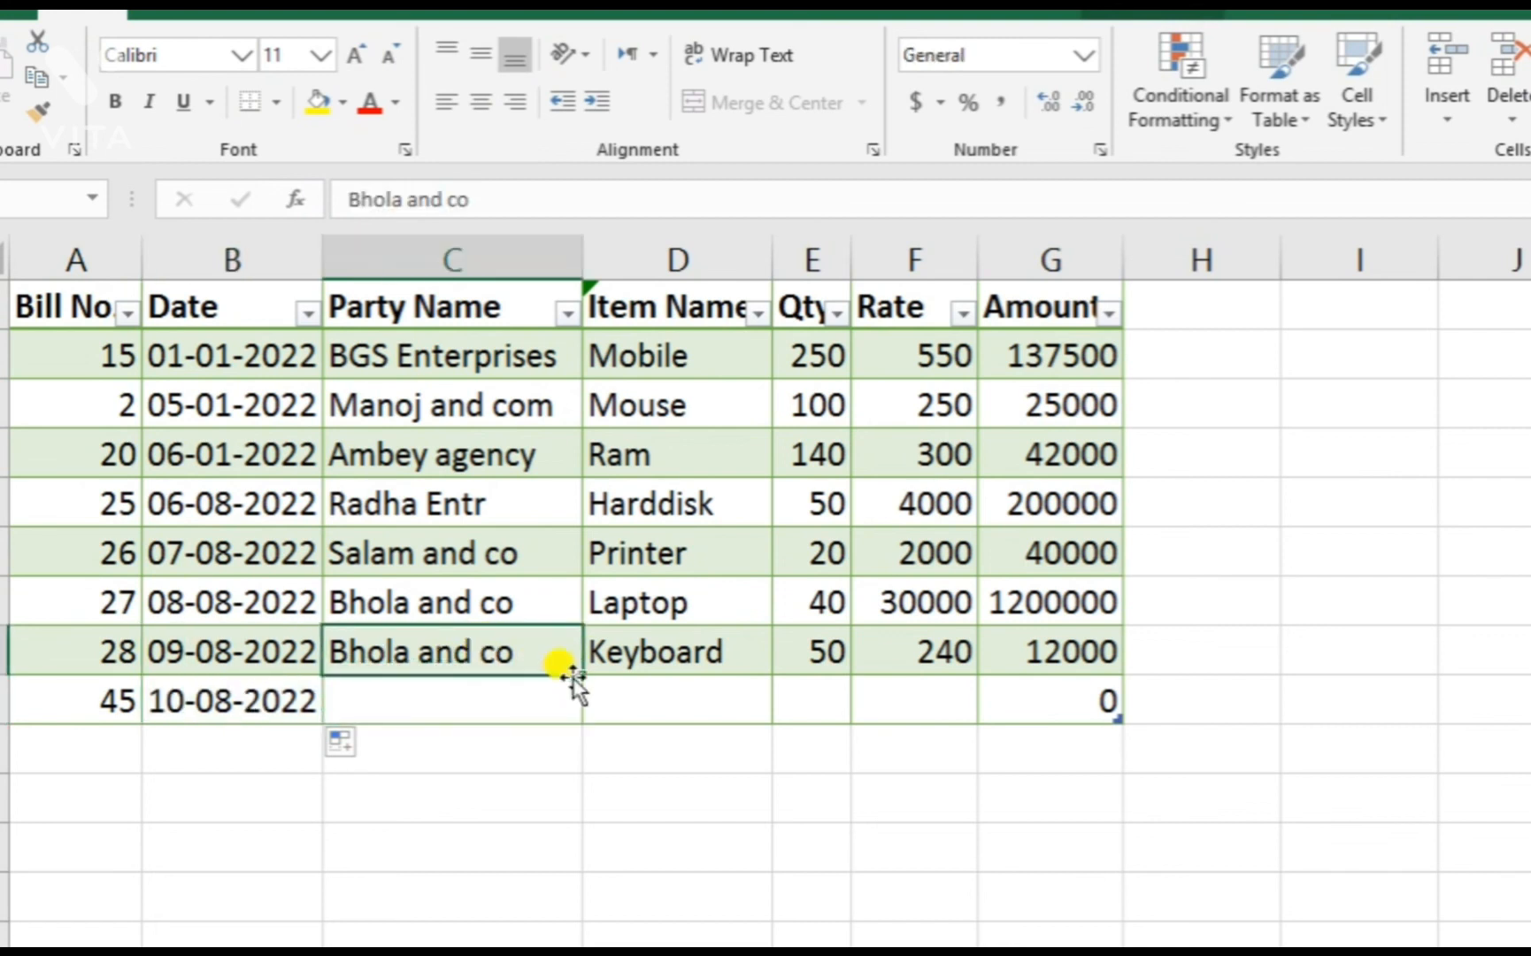
pyautogui.moveTo(575, 672); pyautogui.dragTo(563, 722)
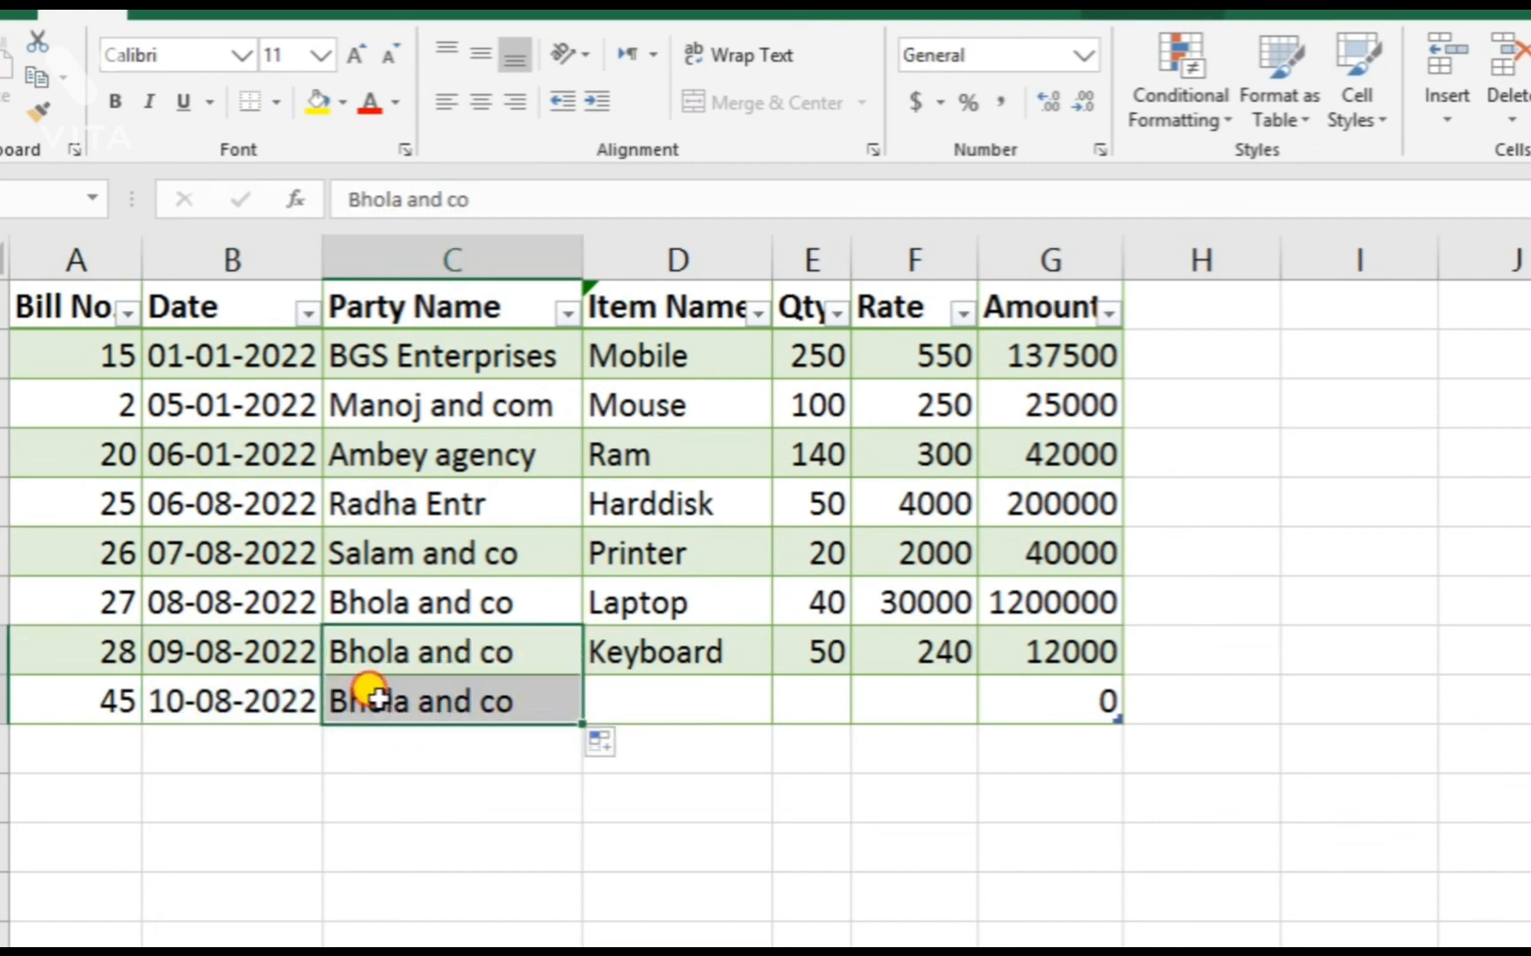
pyautogui.click(394, 708)
pyautogui.doubleClick(402, 703)
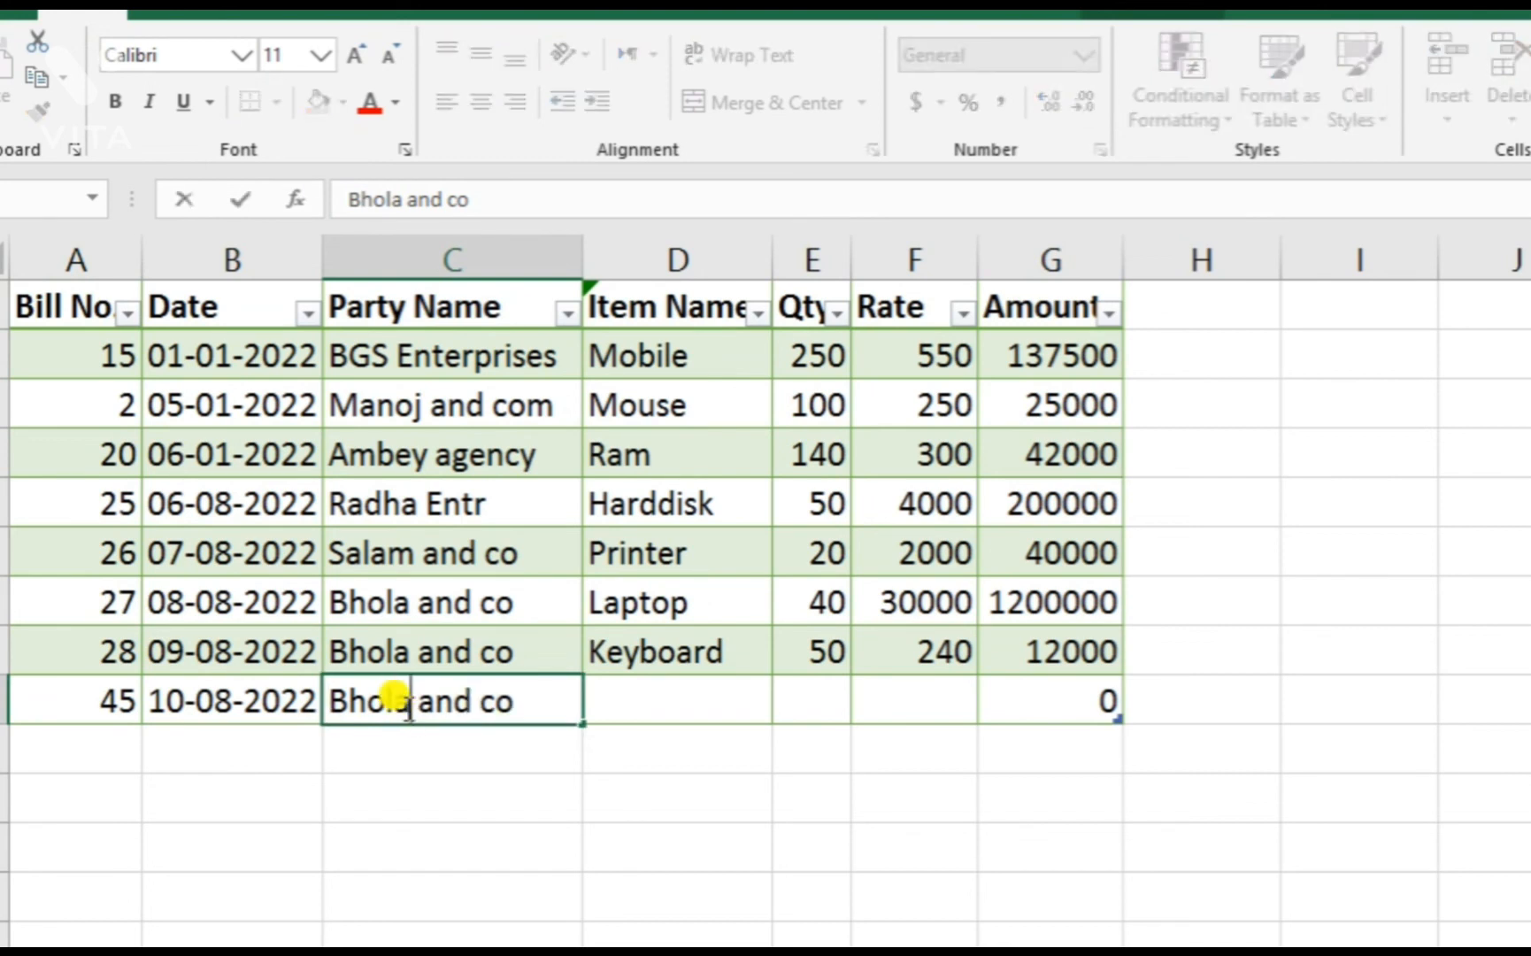
pyautogui.click(365, 704)
pyautogui.moveTo(365, 706); pyautogui.dragTo(292, 708)
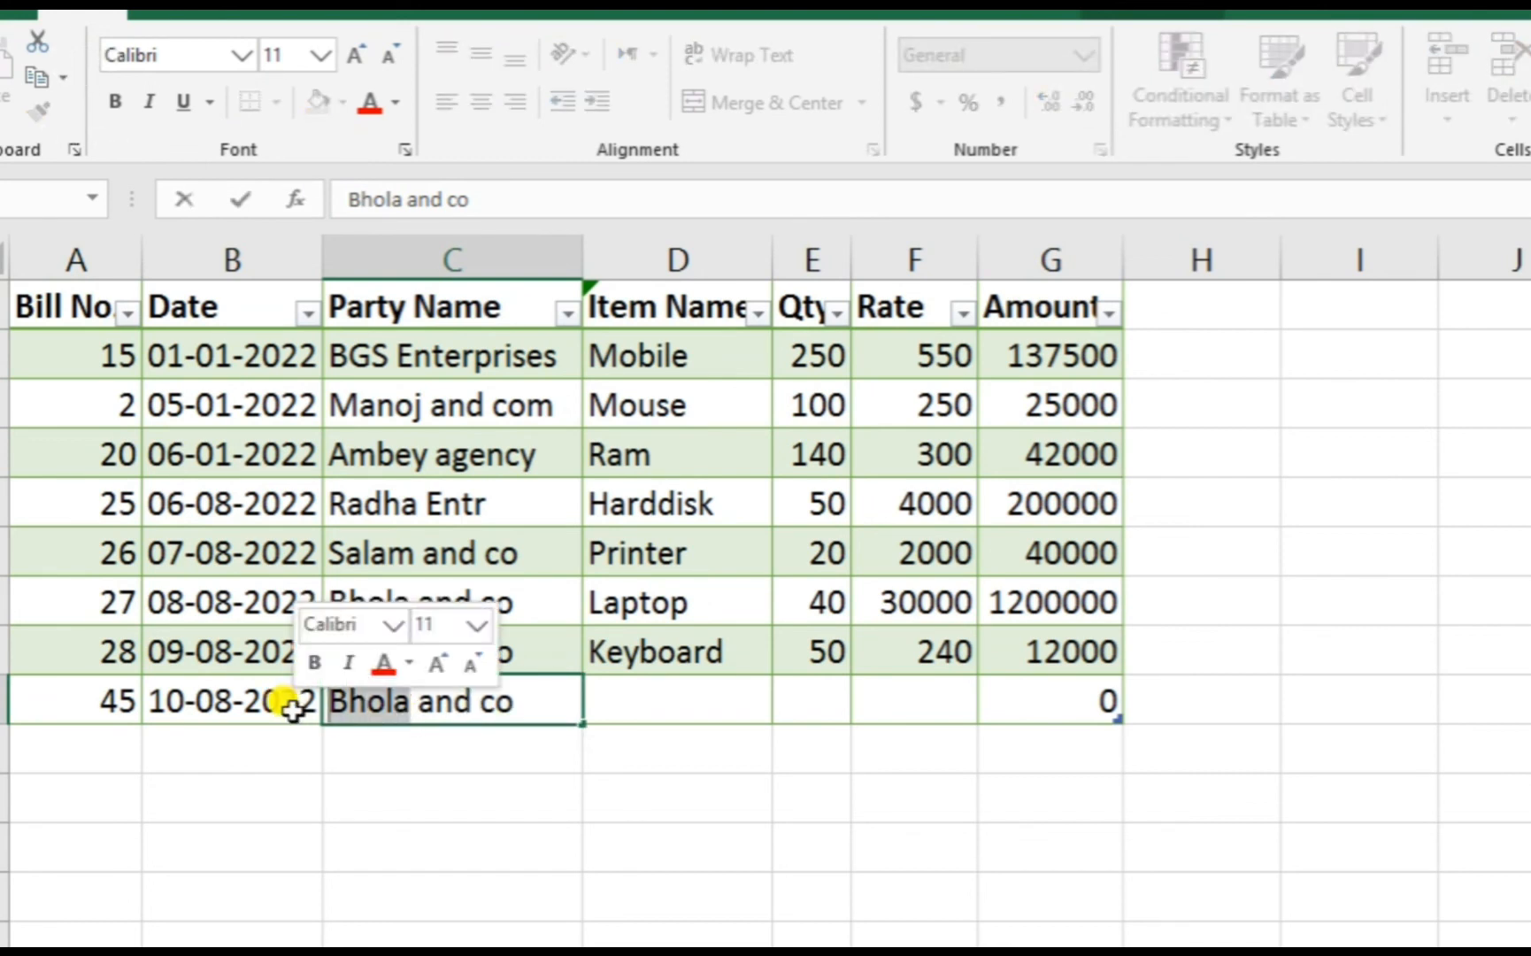
pyautogui.write('Rahe')
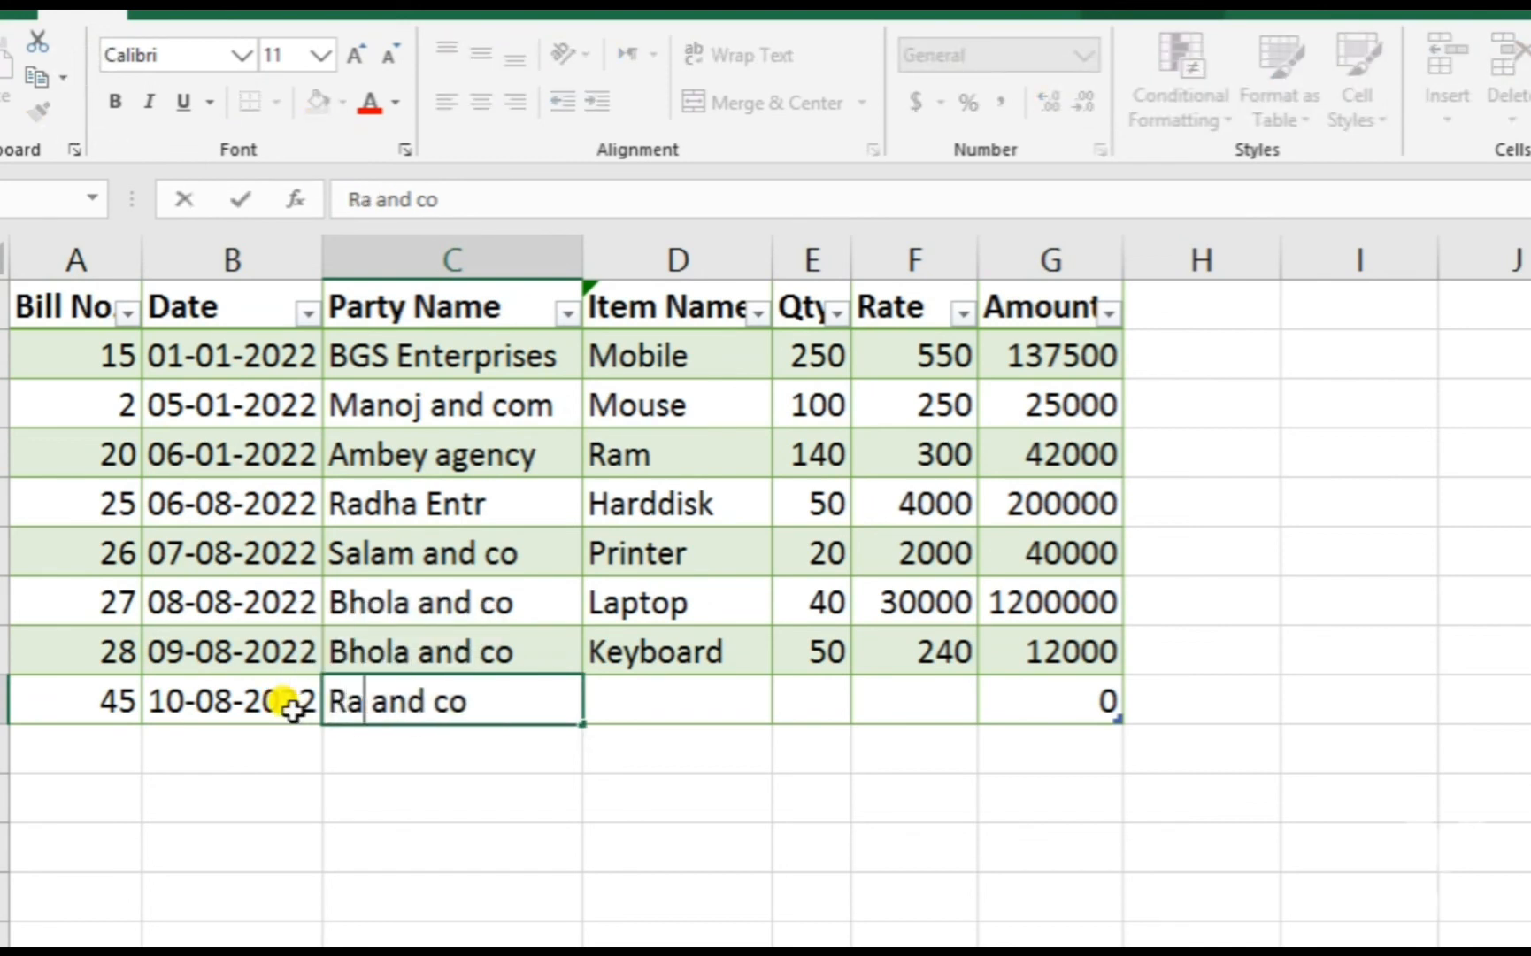
pyautogui.write('em')
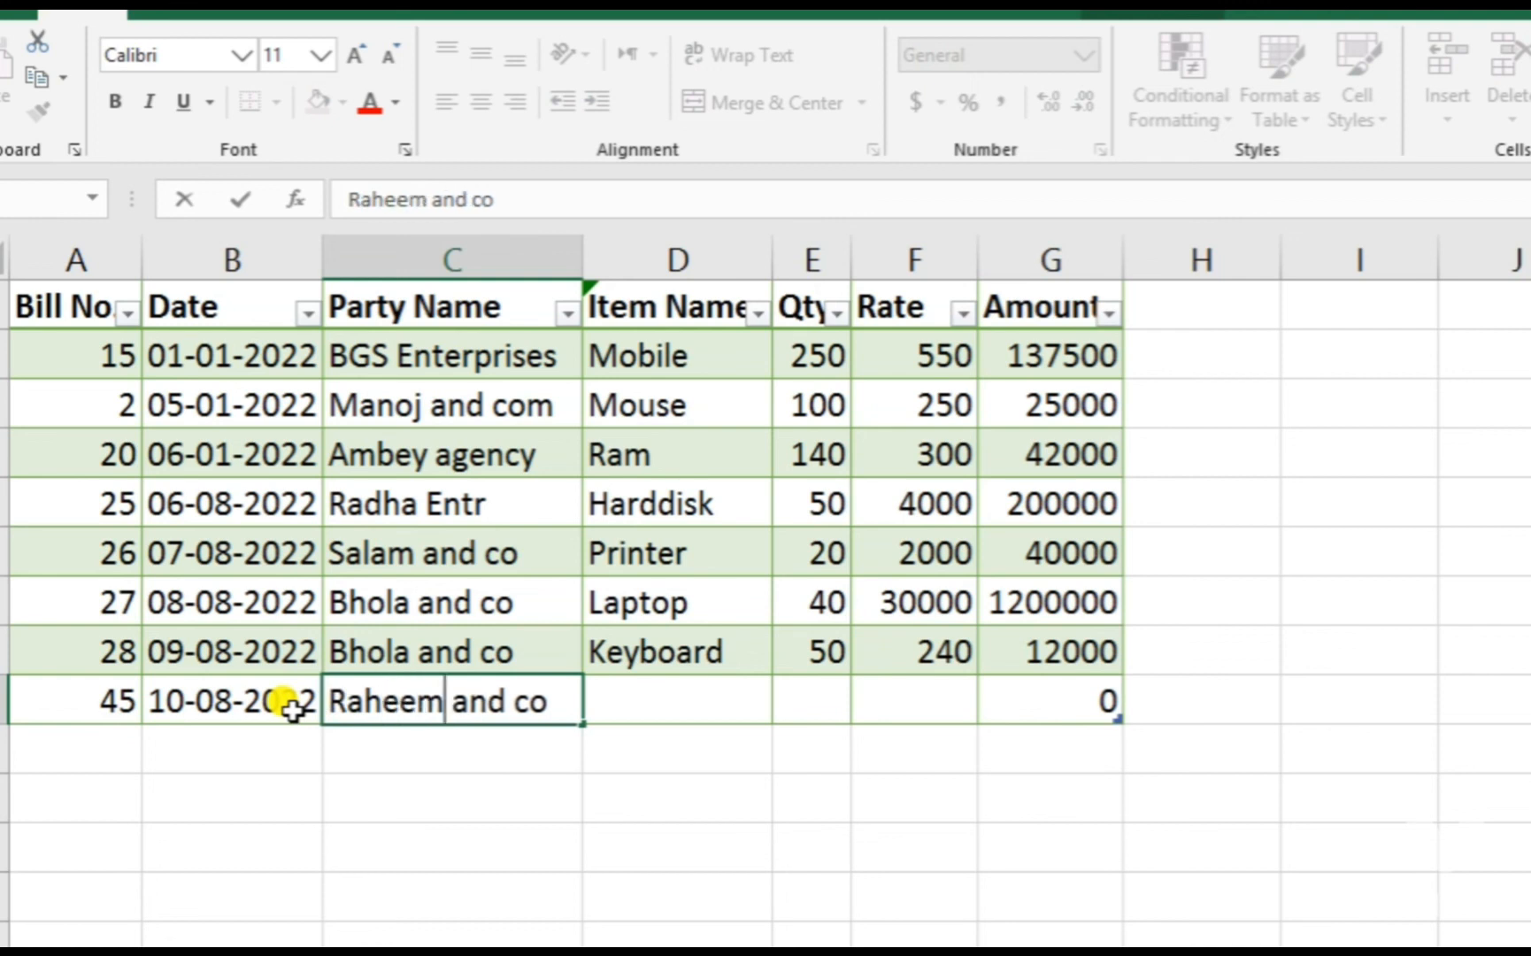
pyautogui.press('Tab')
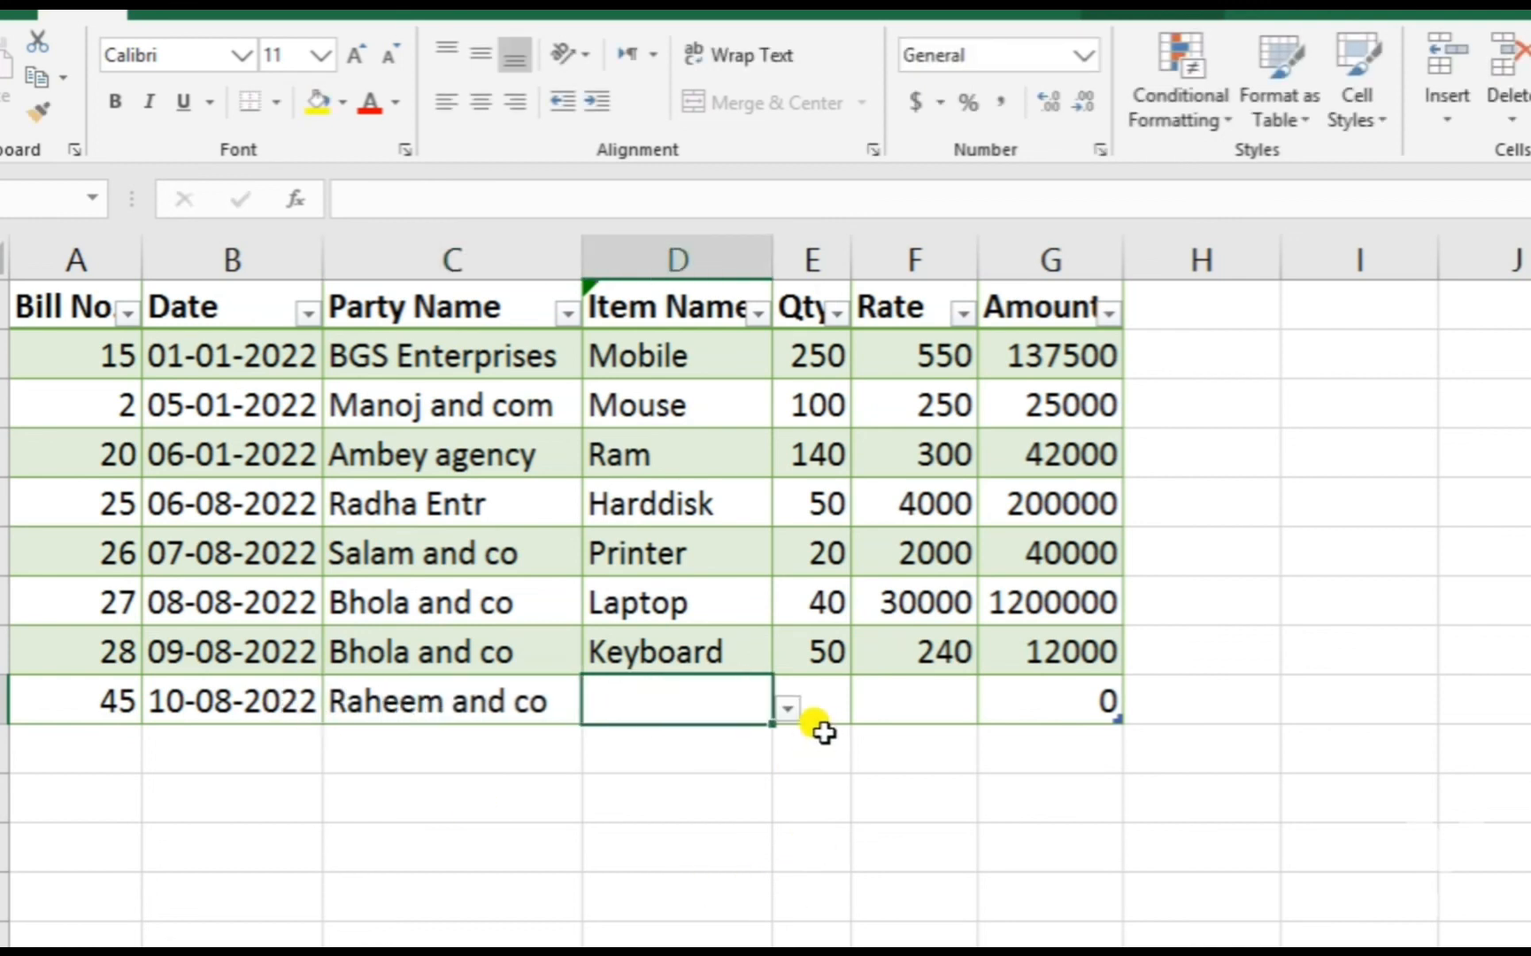
# - Complete the purchase record with item Monitor, Qty 80 and Rate 5000, and check the Monitor row on the closing stock sheet
pyautogui.click(786, 708)
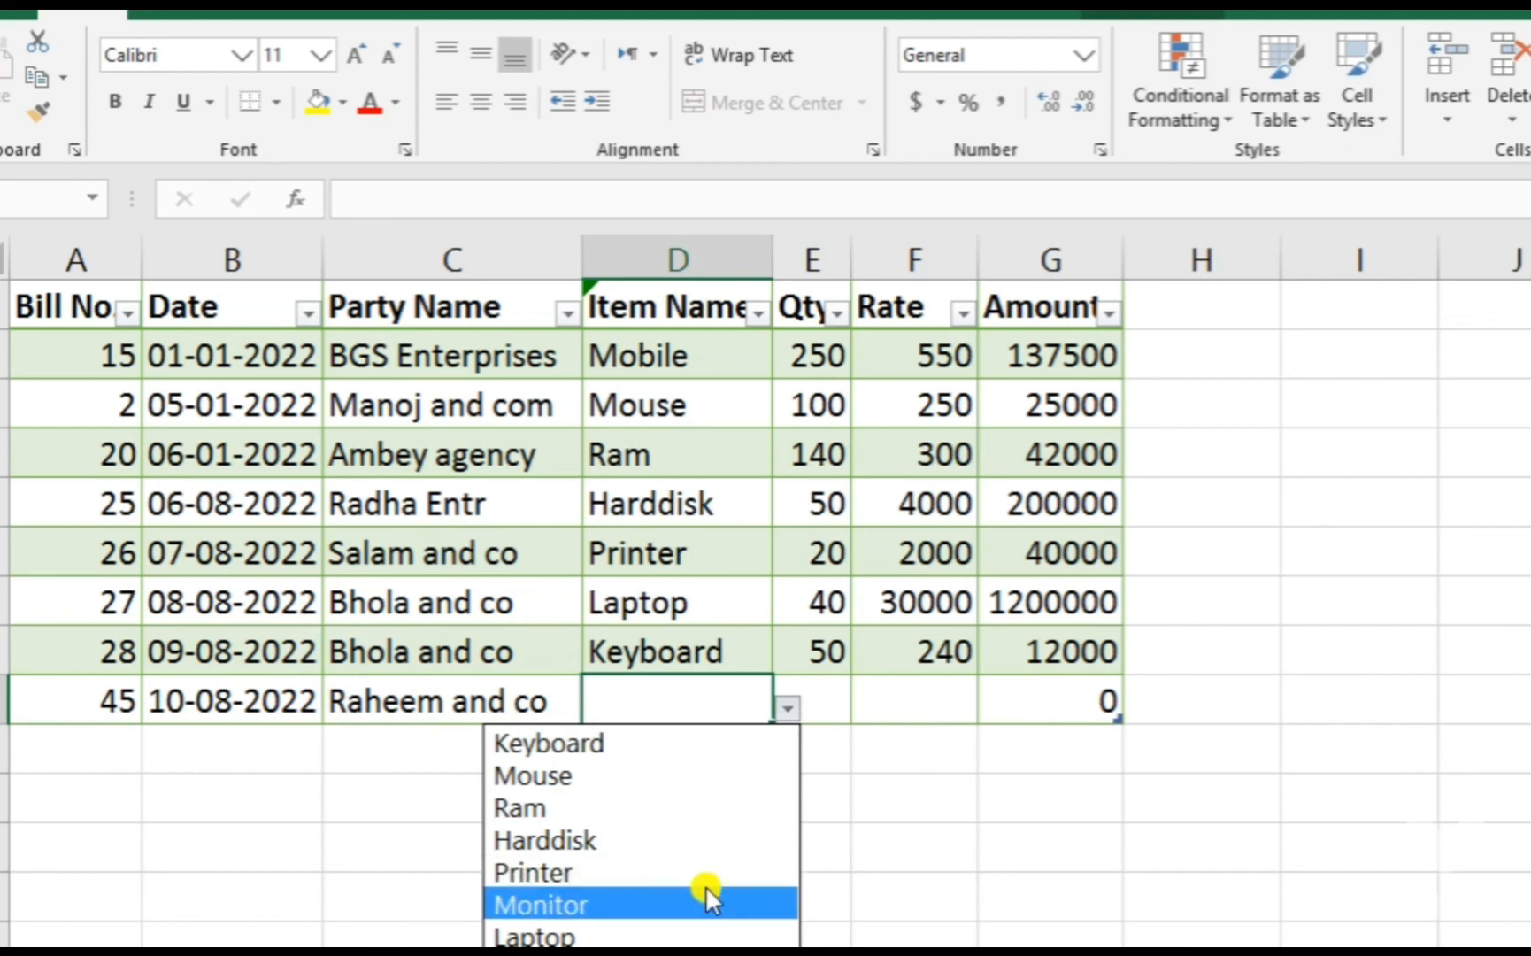
pyautogui.click(635, 906)
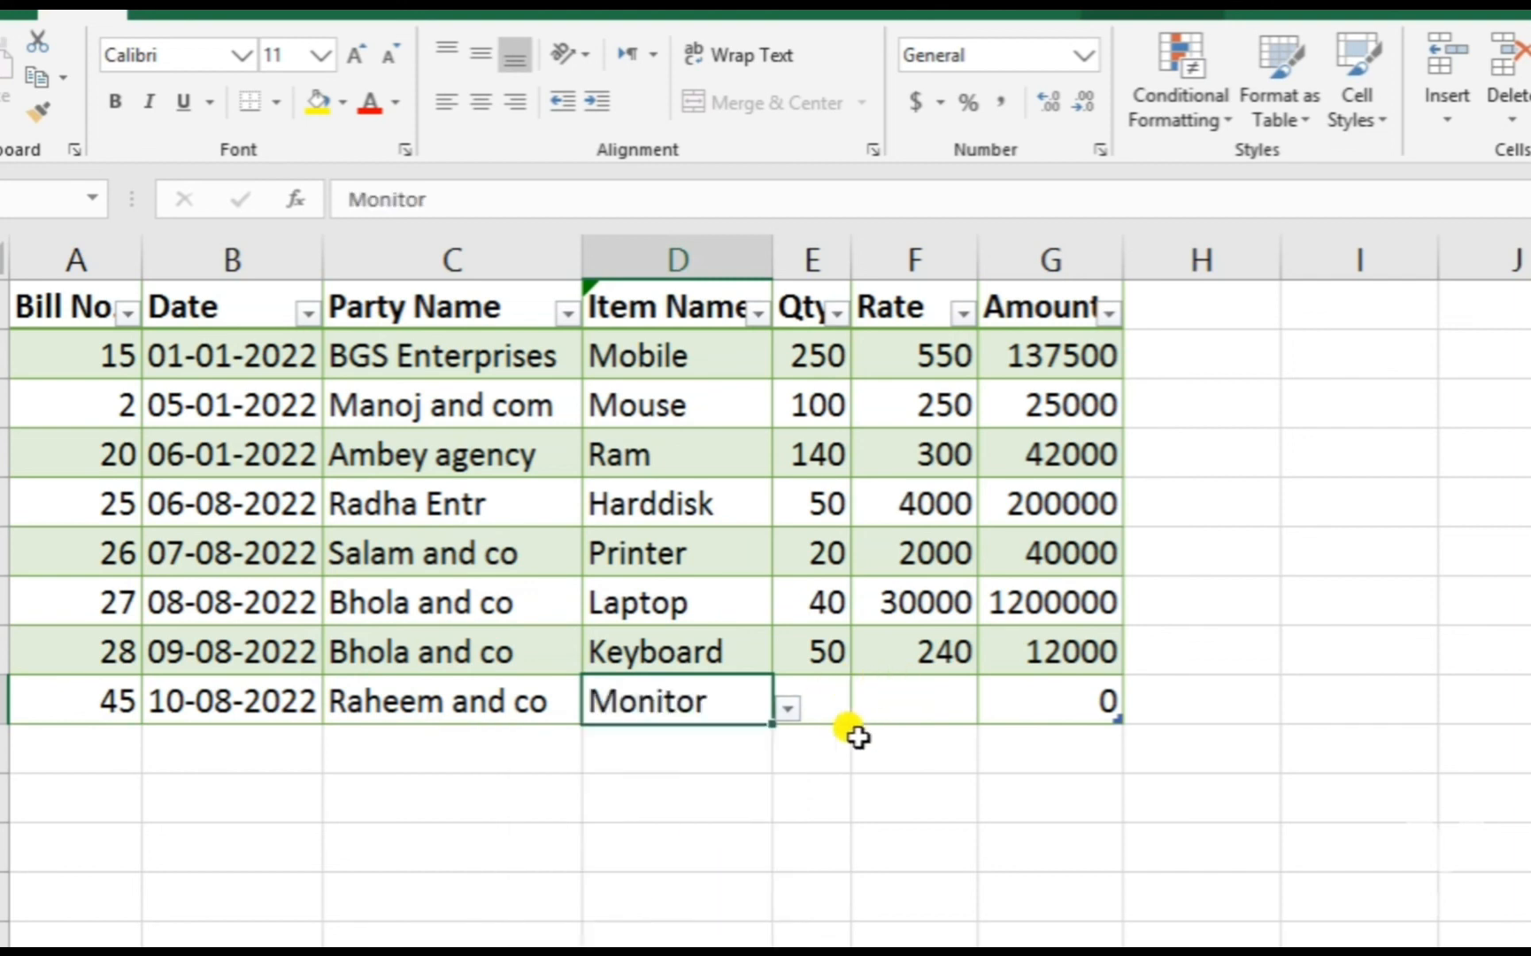
pyautogui.click(828, 701)
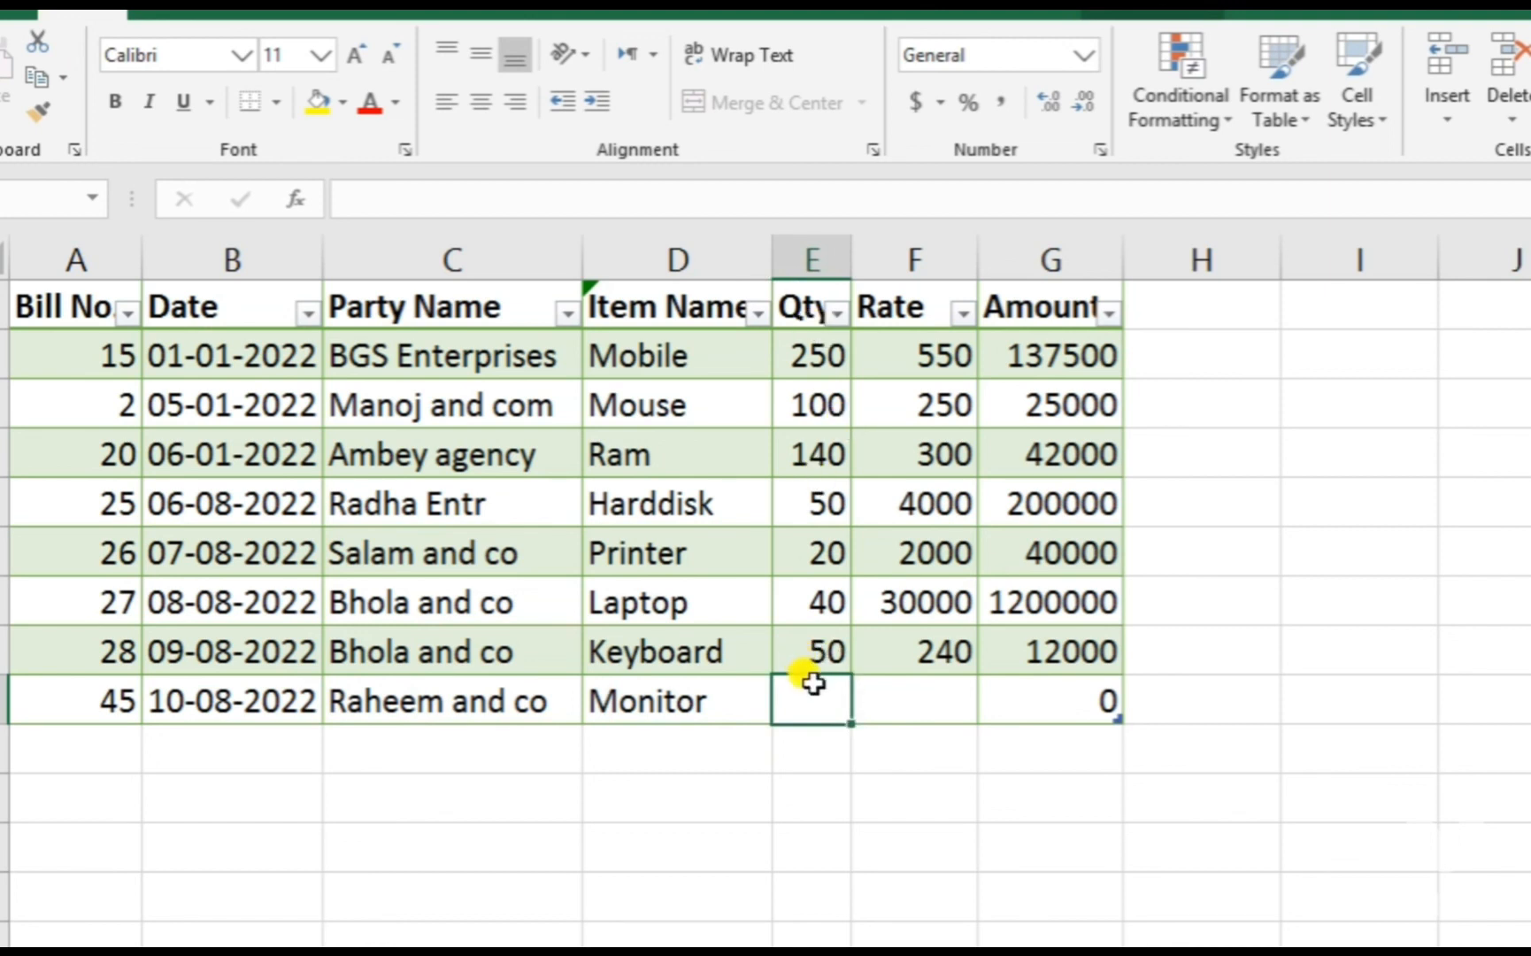
pyautogui.write('80')
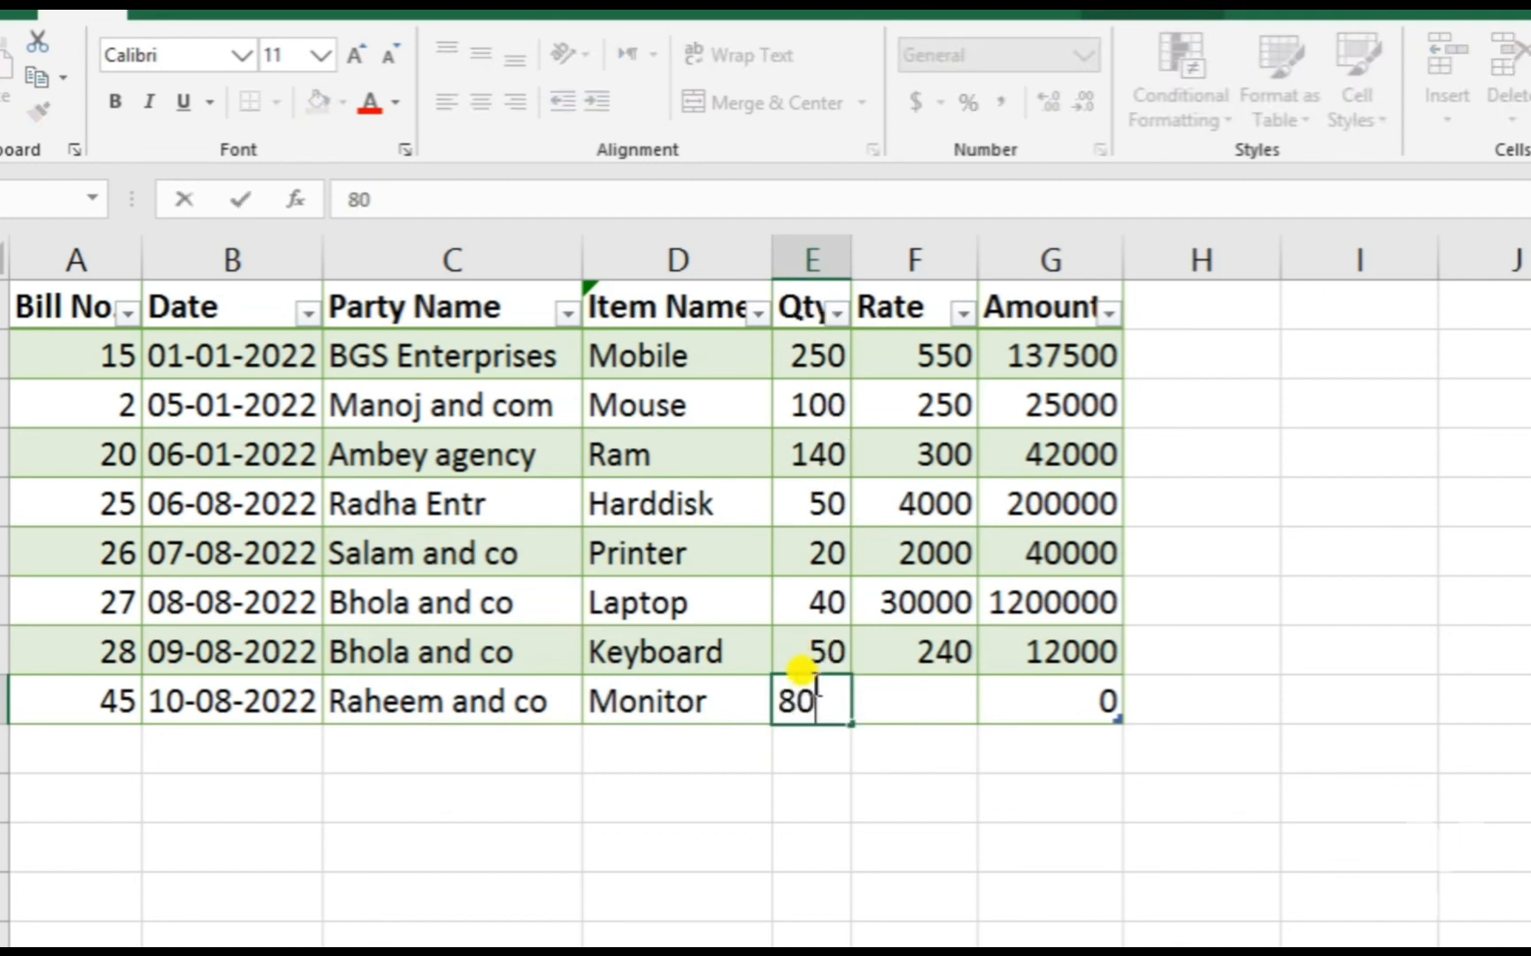
pyautogui.press('Tab')
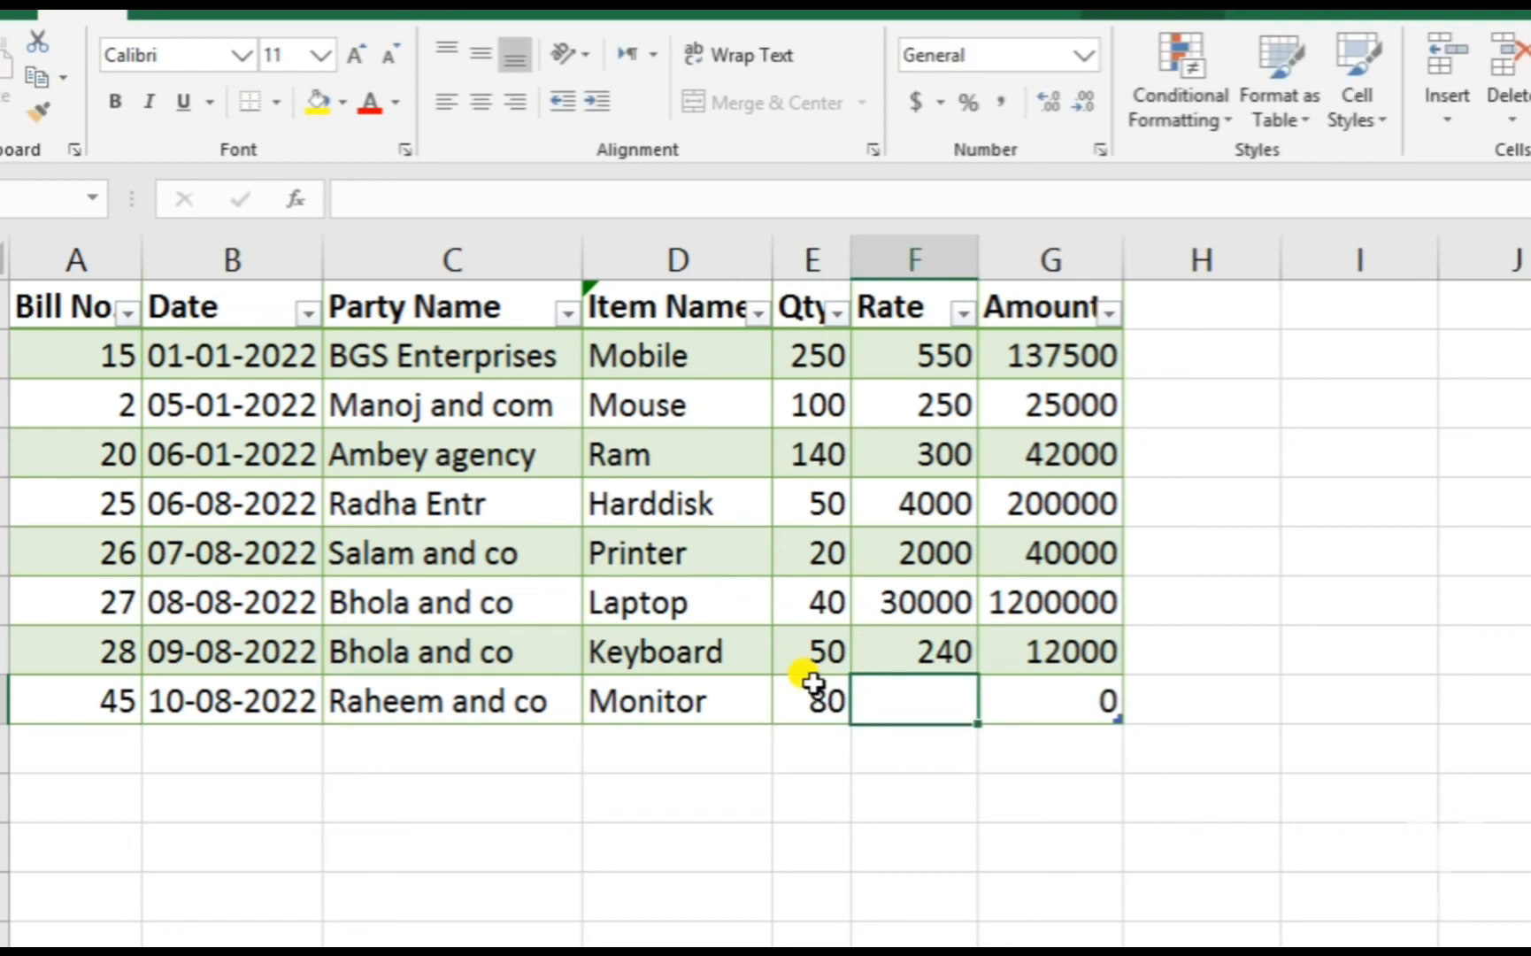
pyautogui.write('5000')
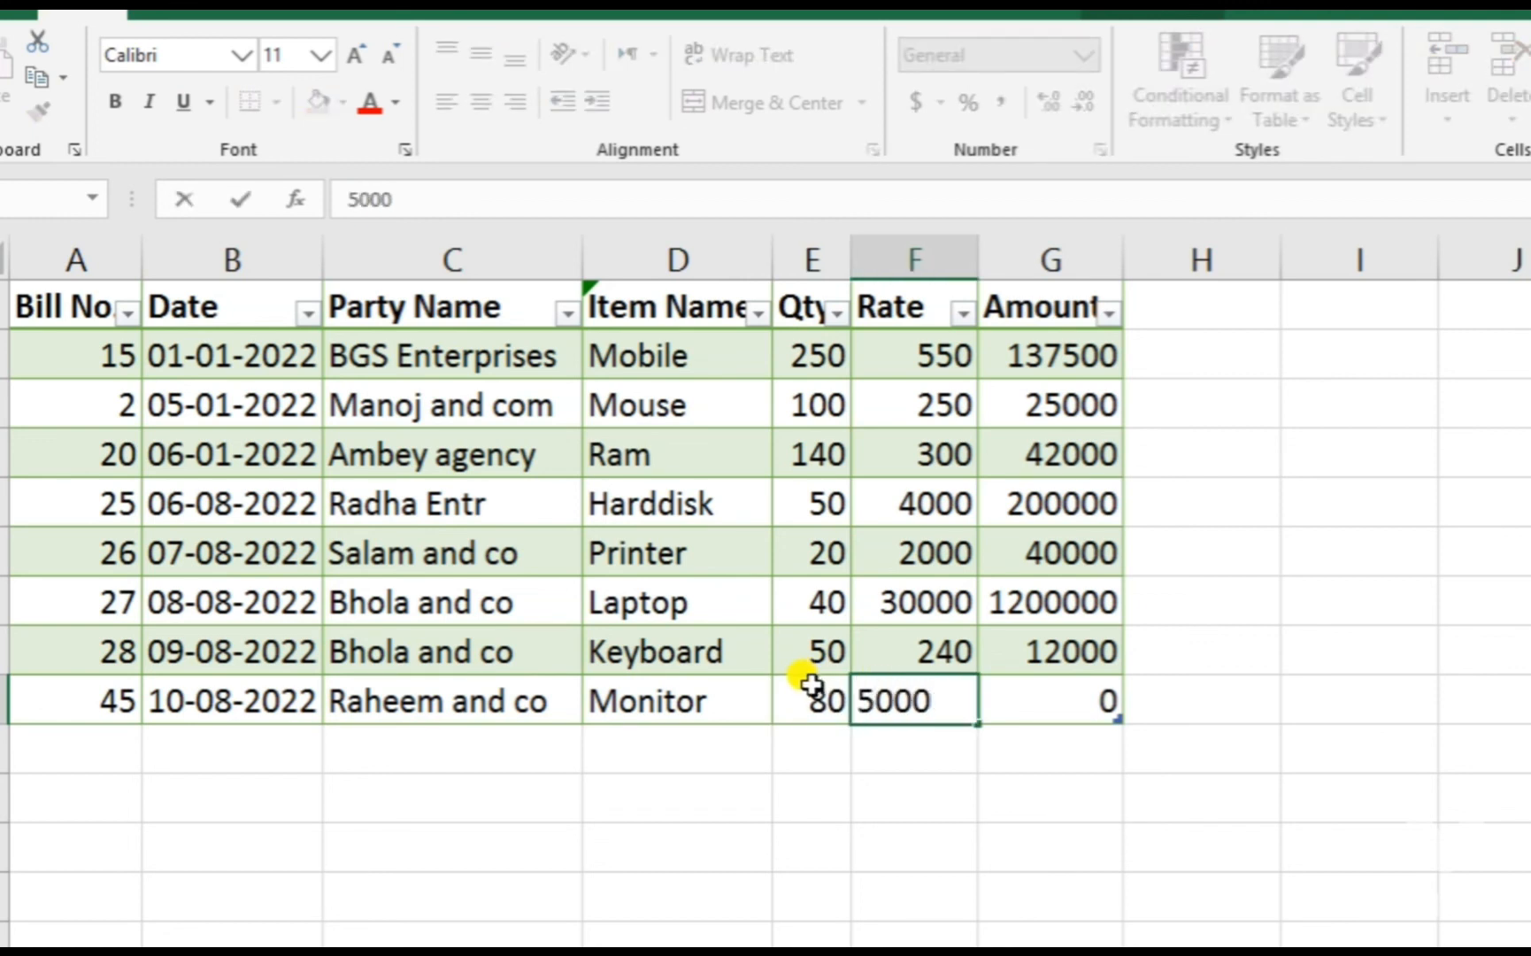
pyautogui.press('Tab')
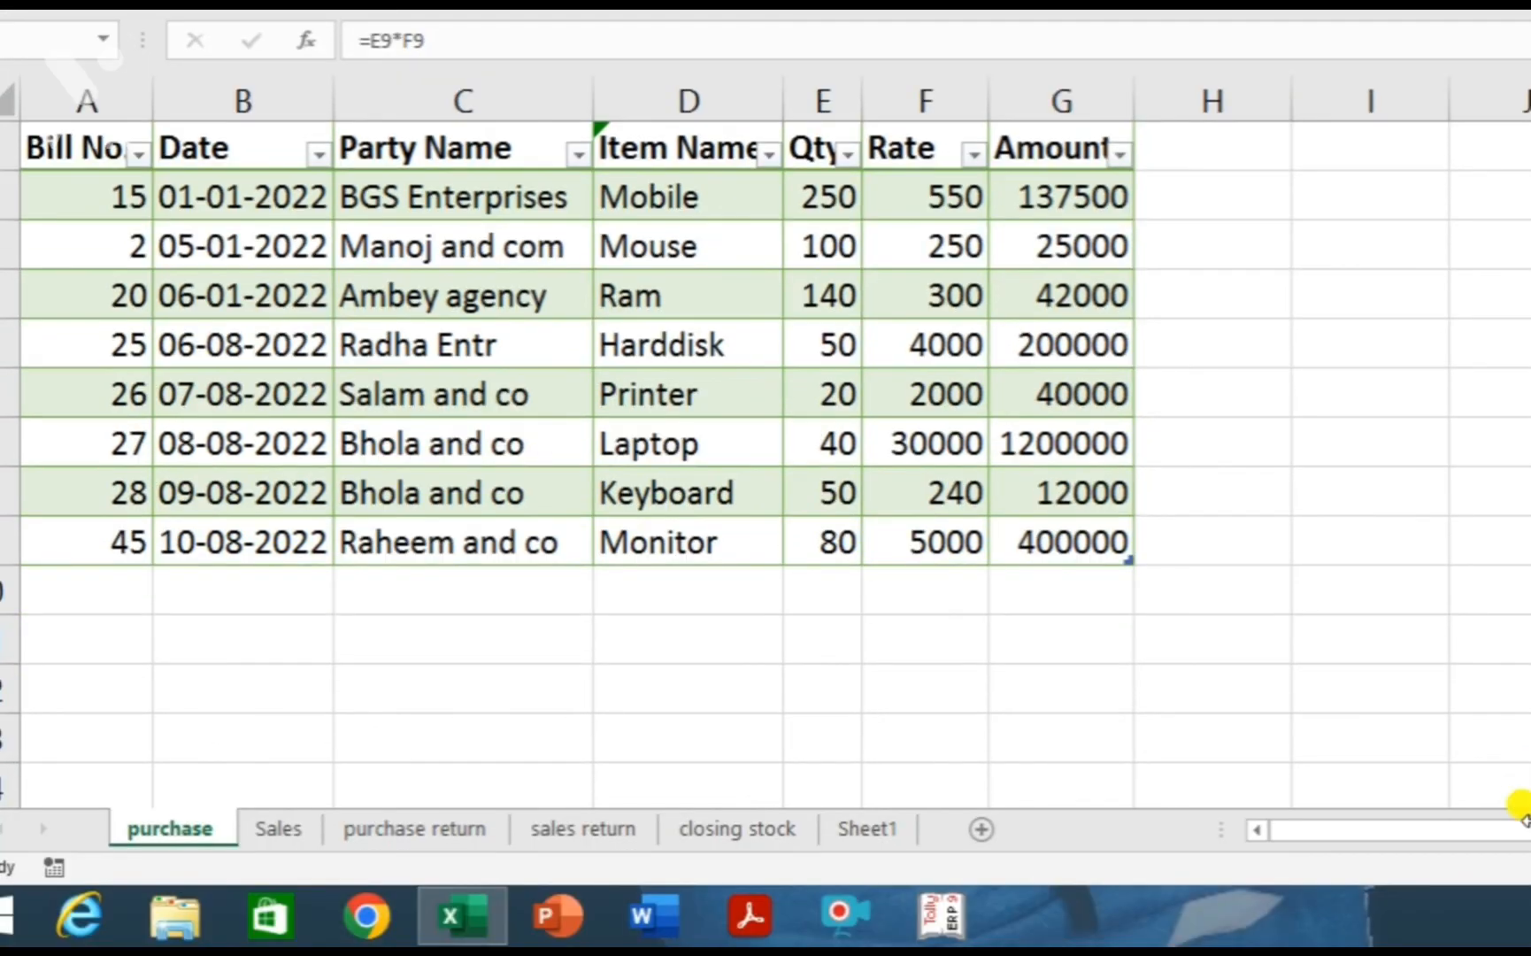
pyautogui.click(734, 829)
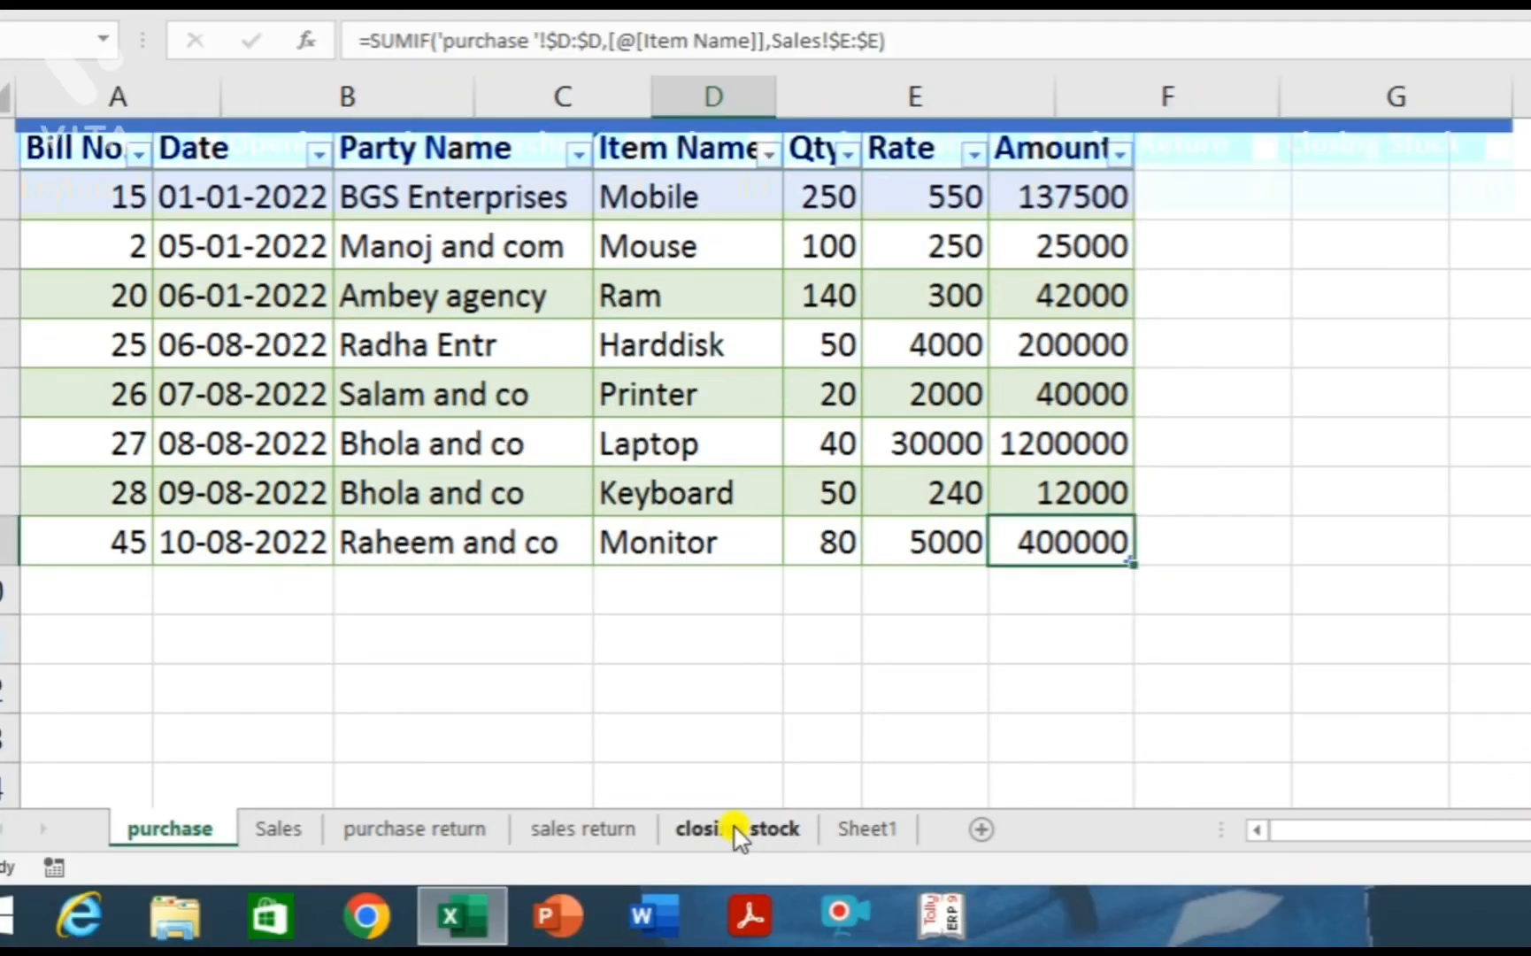
pyautogui.click(892, 280)
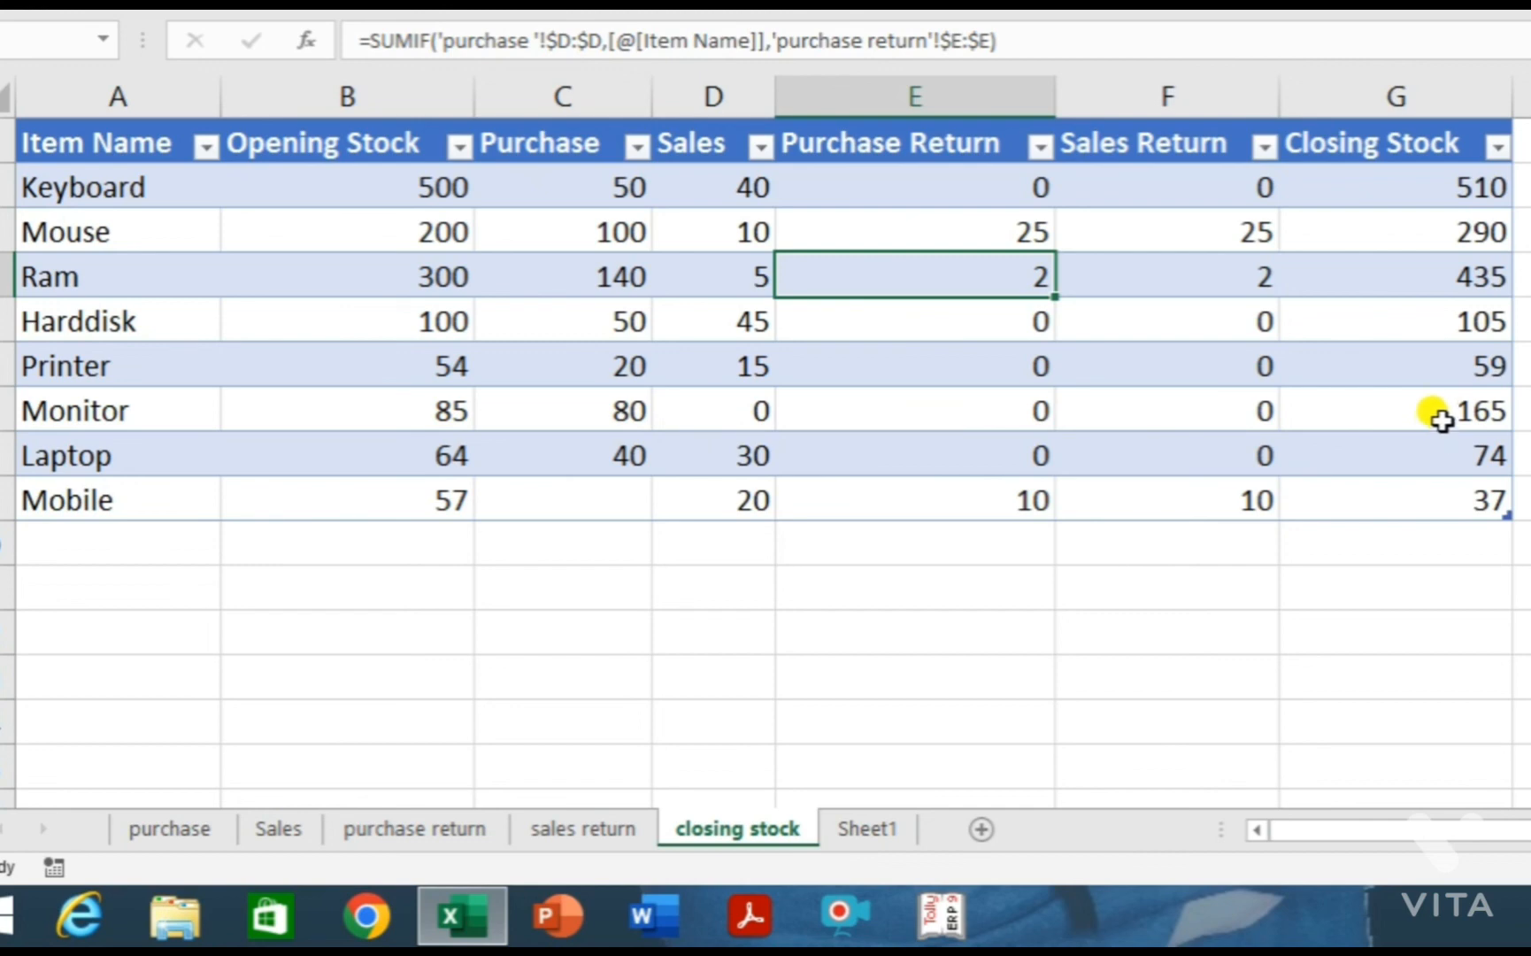
# - Start a new record below the last row of the Sales sheet with Bill No. 45 and the date 13-08-2022
pyautogui.click(279, 829)
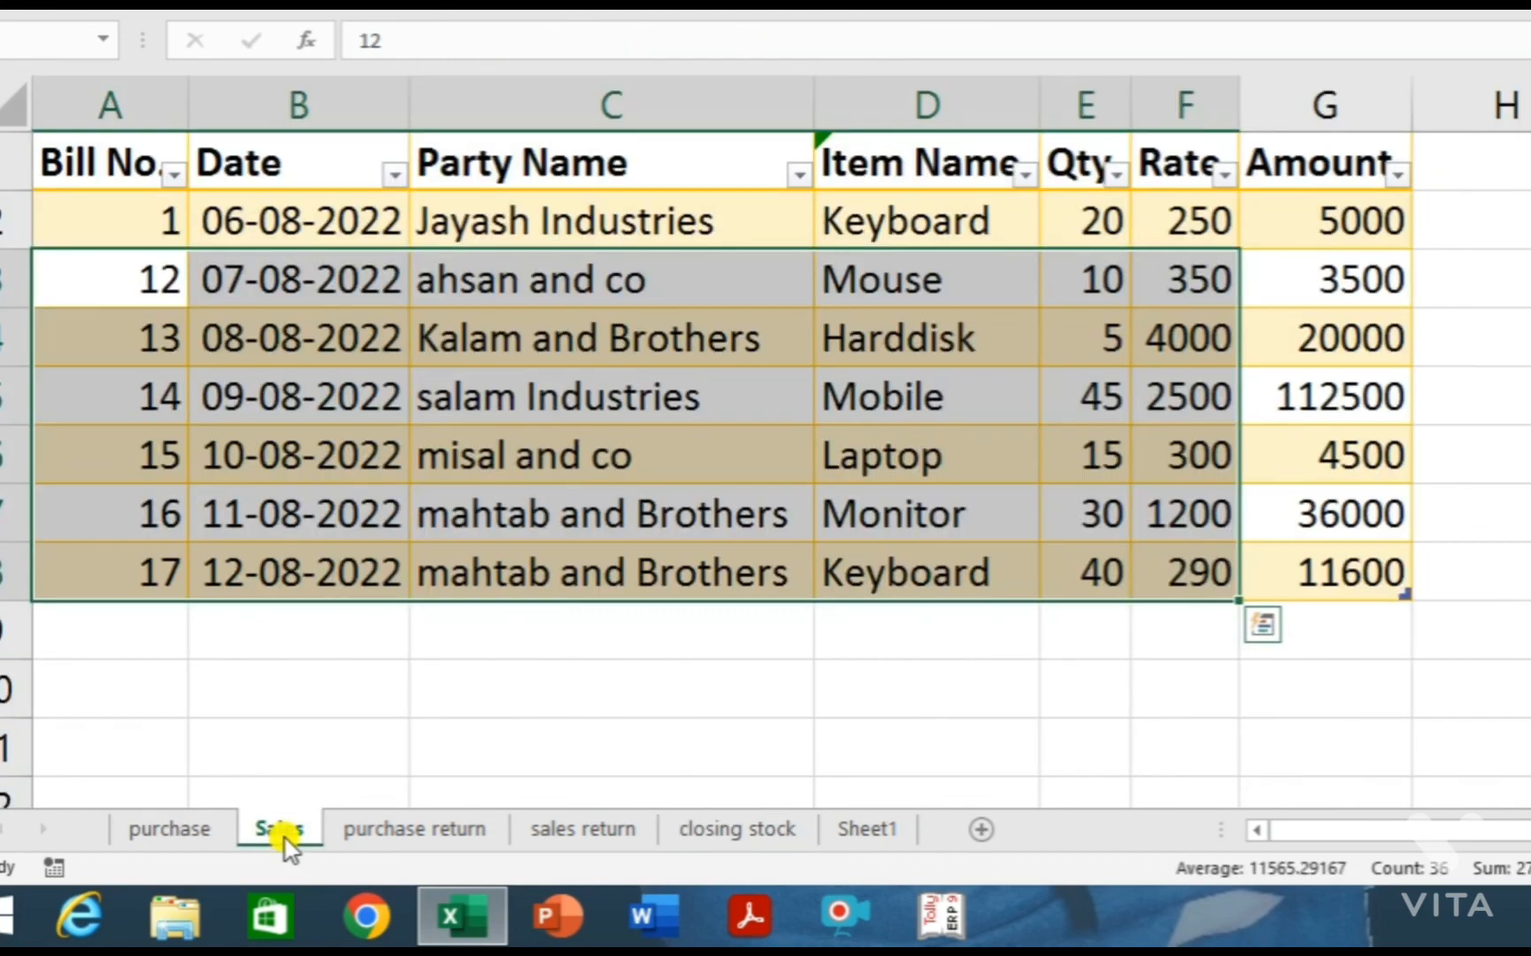
pyautogui.click(414, 516)
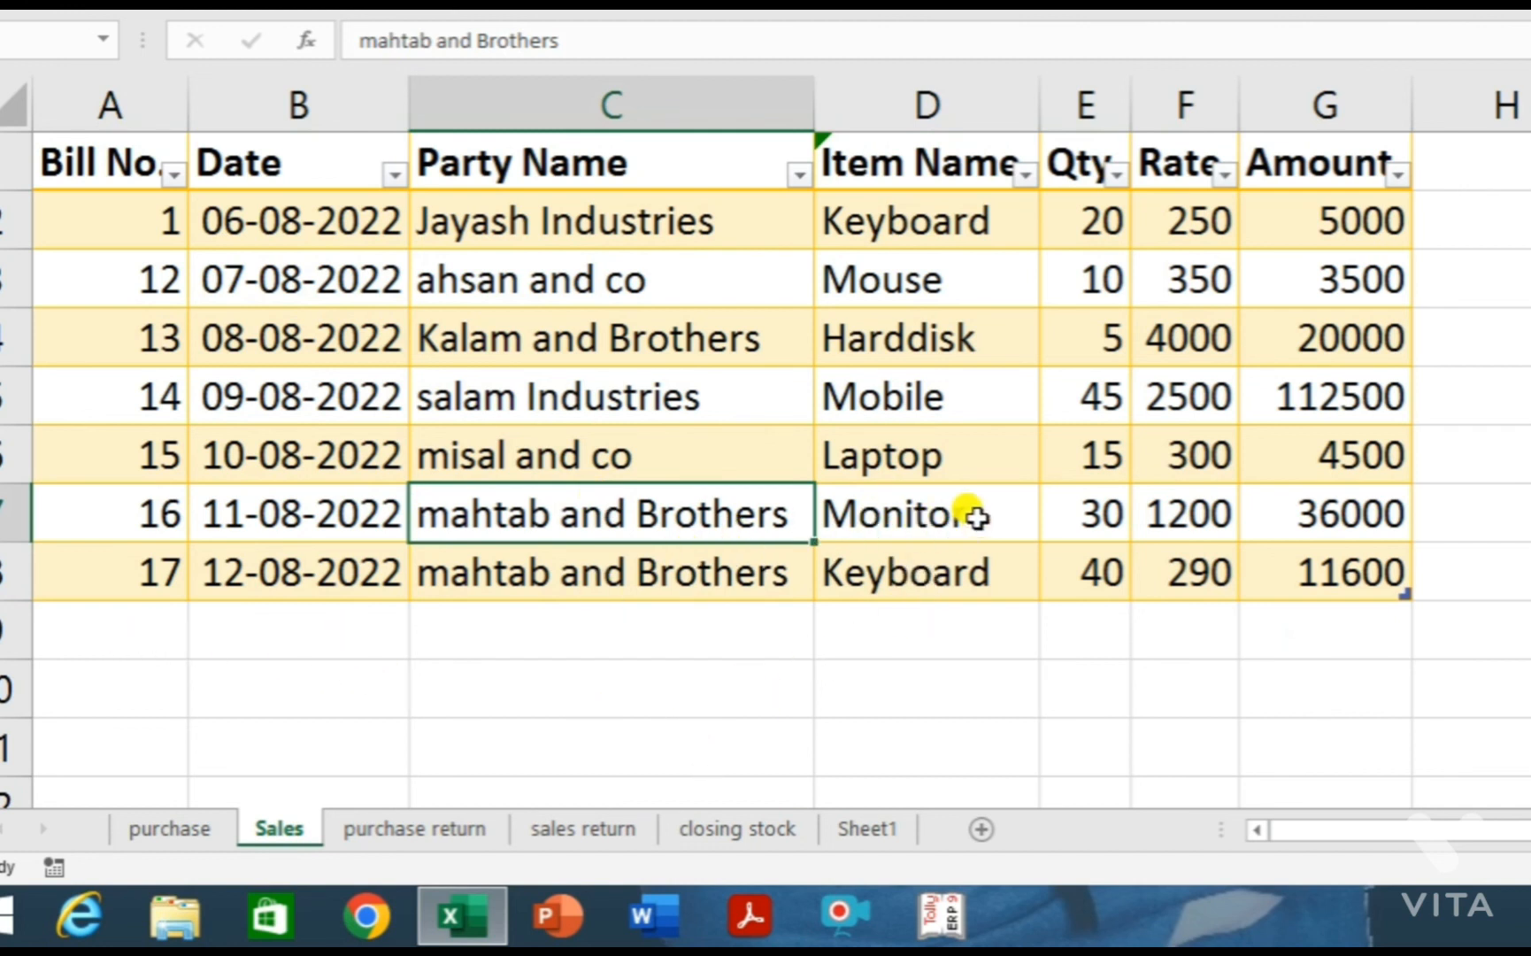
pyautogui.click(162, 623)
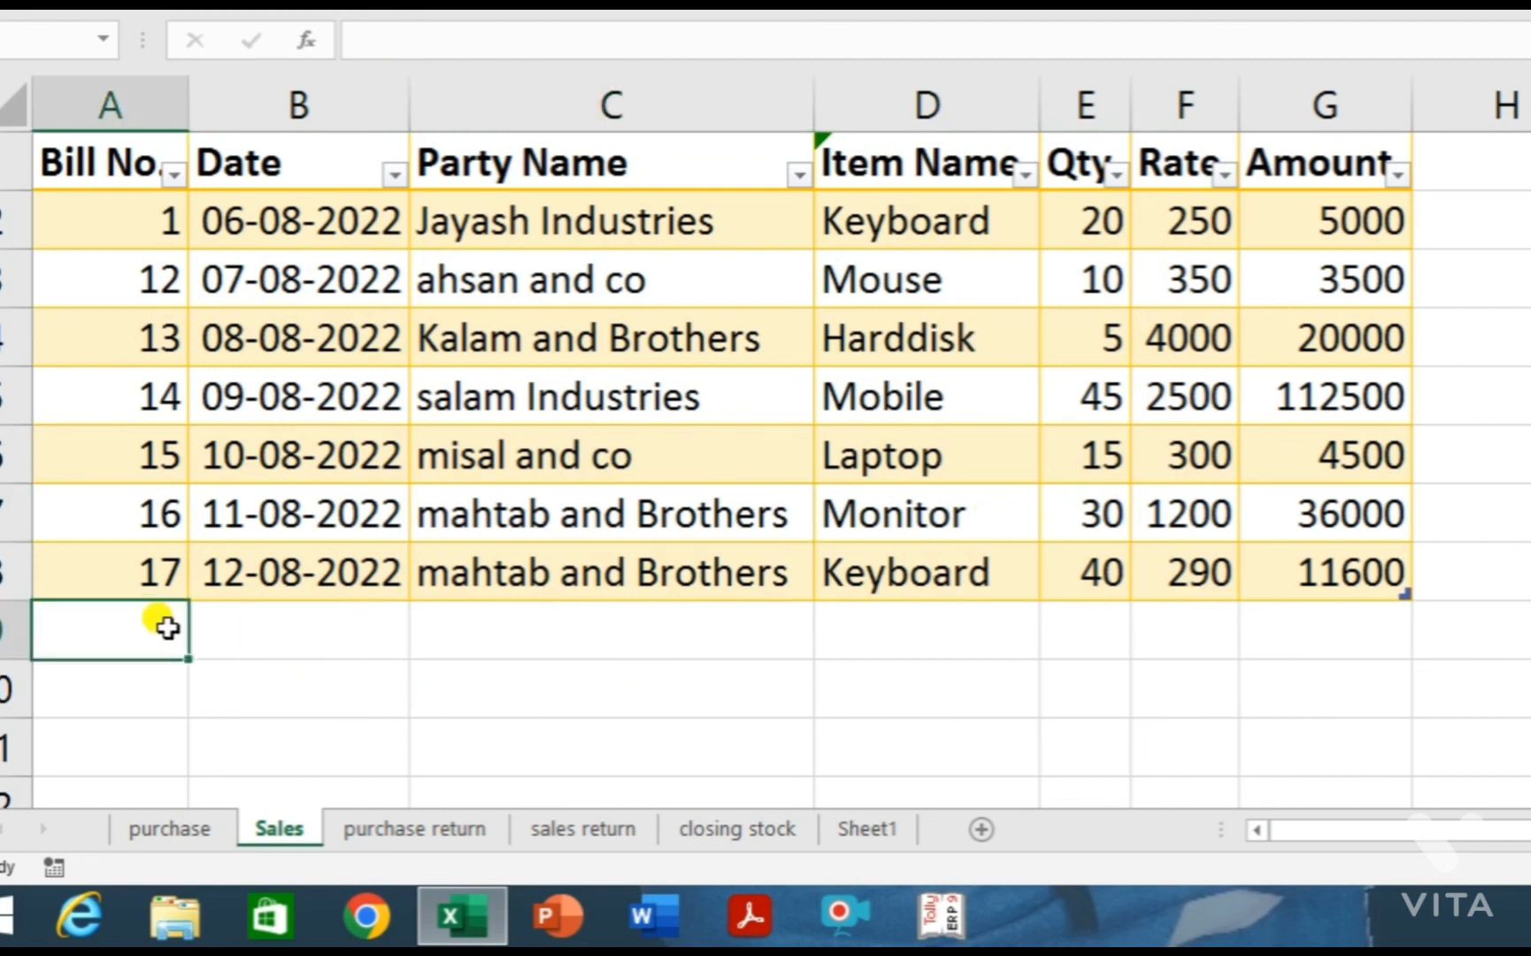
pyautogui.write('45')
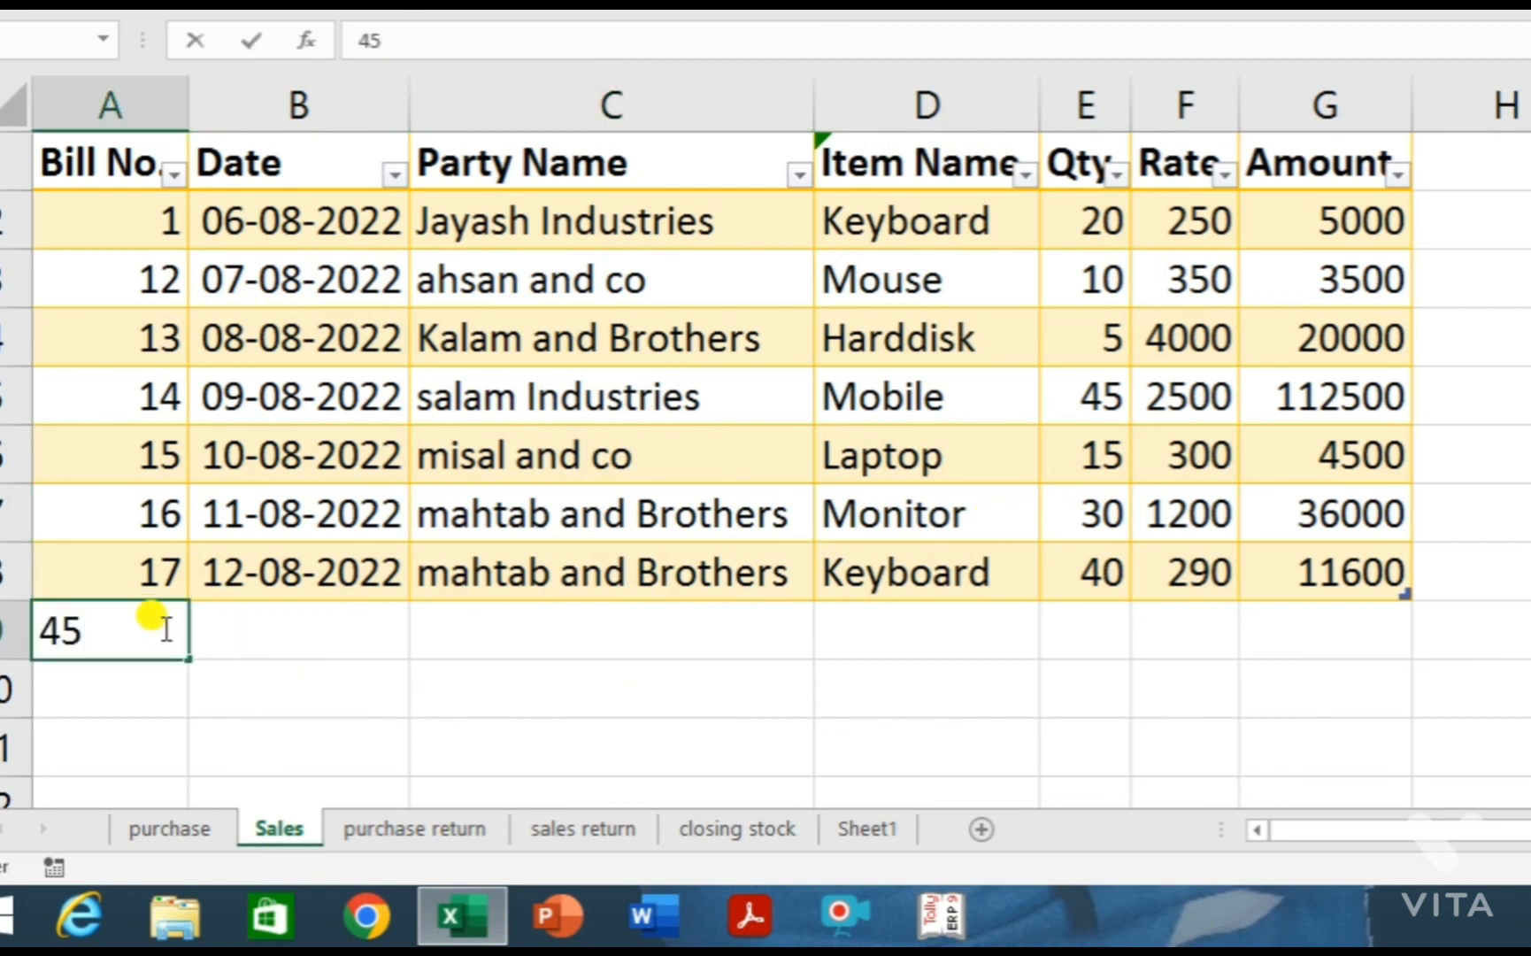
pyautogui.press('Tab')
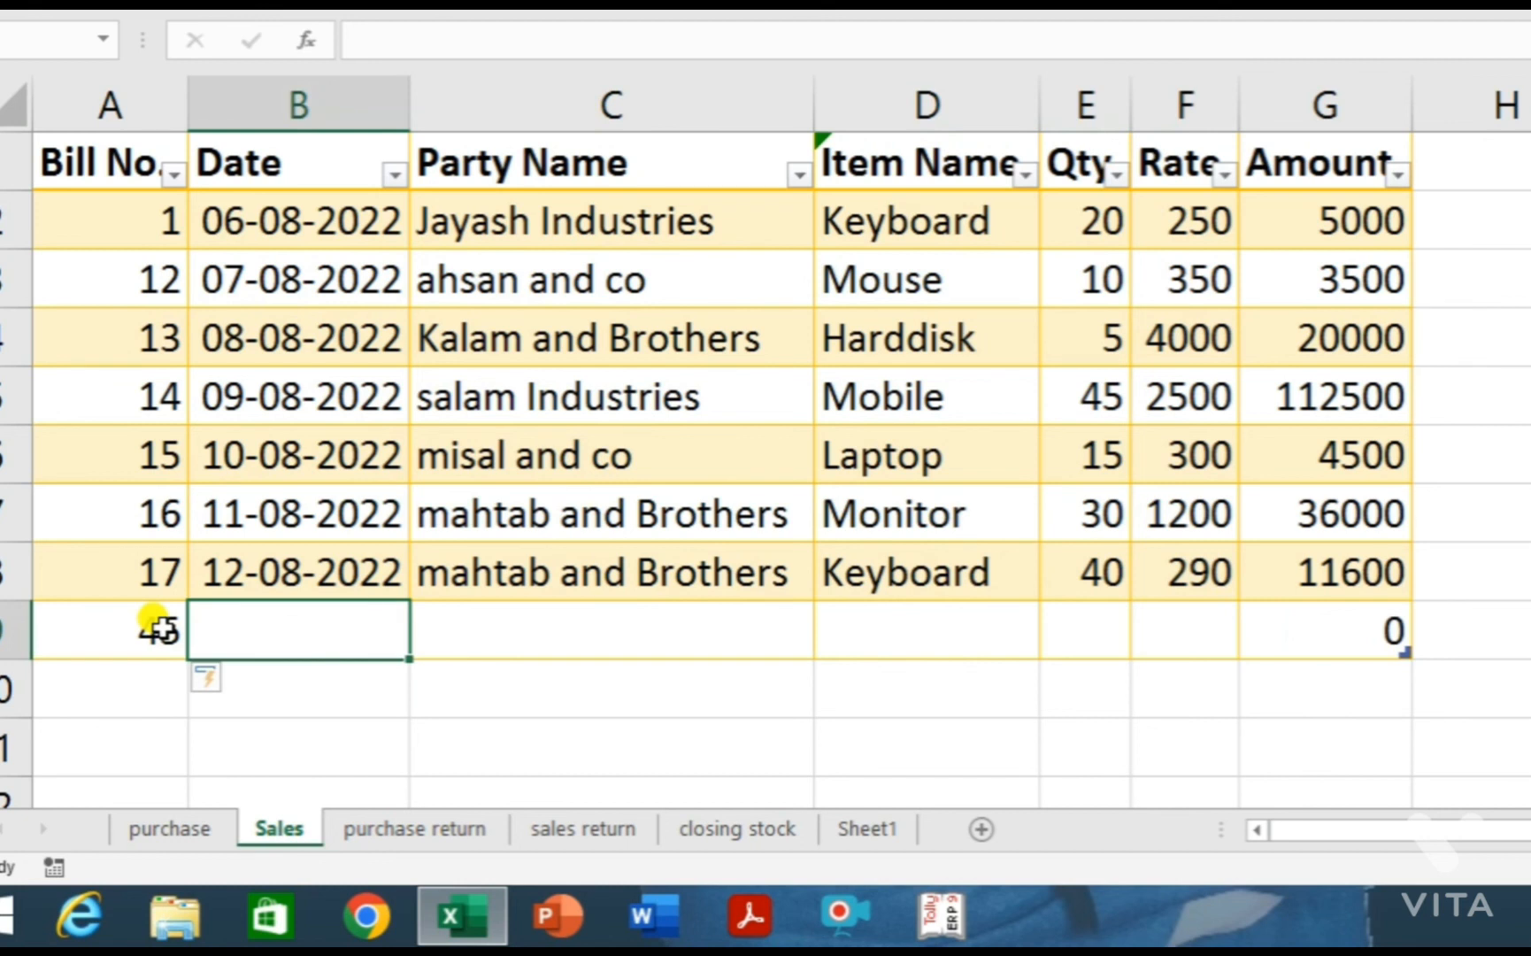
pyautogui.click(323, 579)
pyautogui.moveTo(407, 602); pyautogui.dragTo(389, 639)
# - Fill the party name down from the row above into the new Sales record and change it to salman and Brothers
pyautogui.click(505, 566)
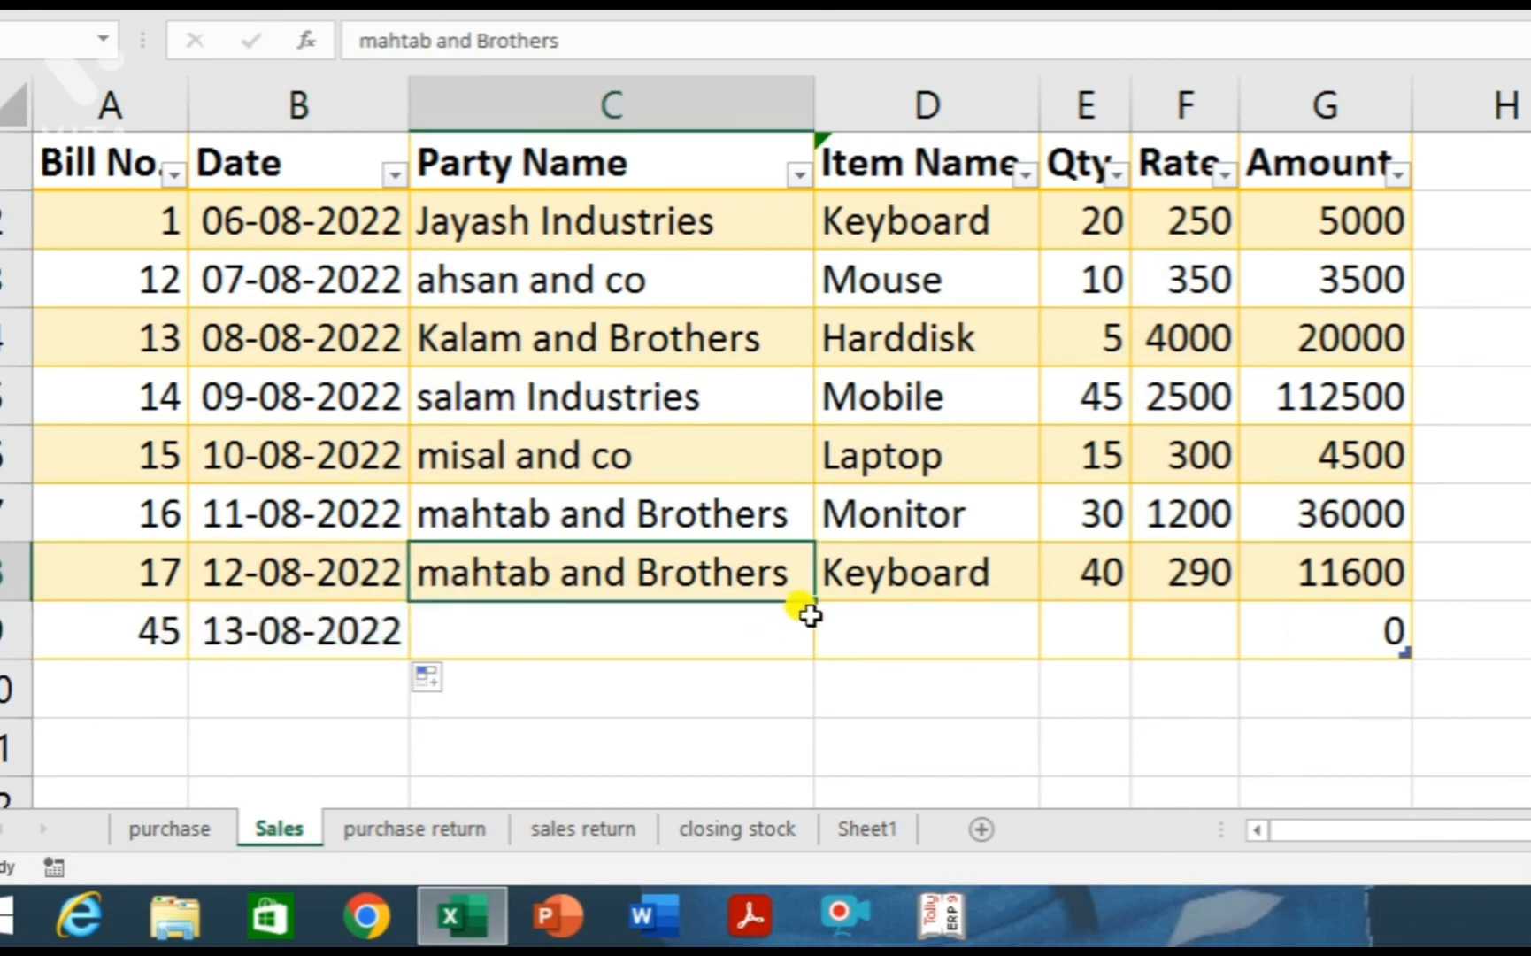
pyautogui.moveTo(804, 608); pyautogui.dragTo(722, 655)
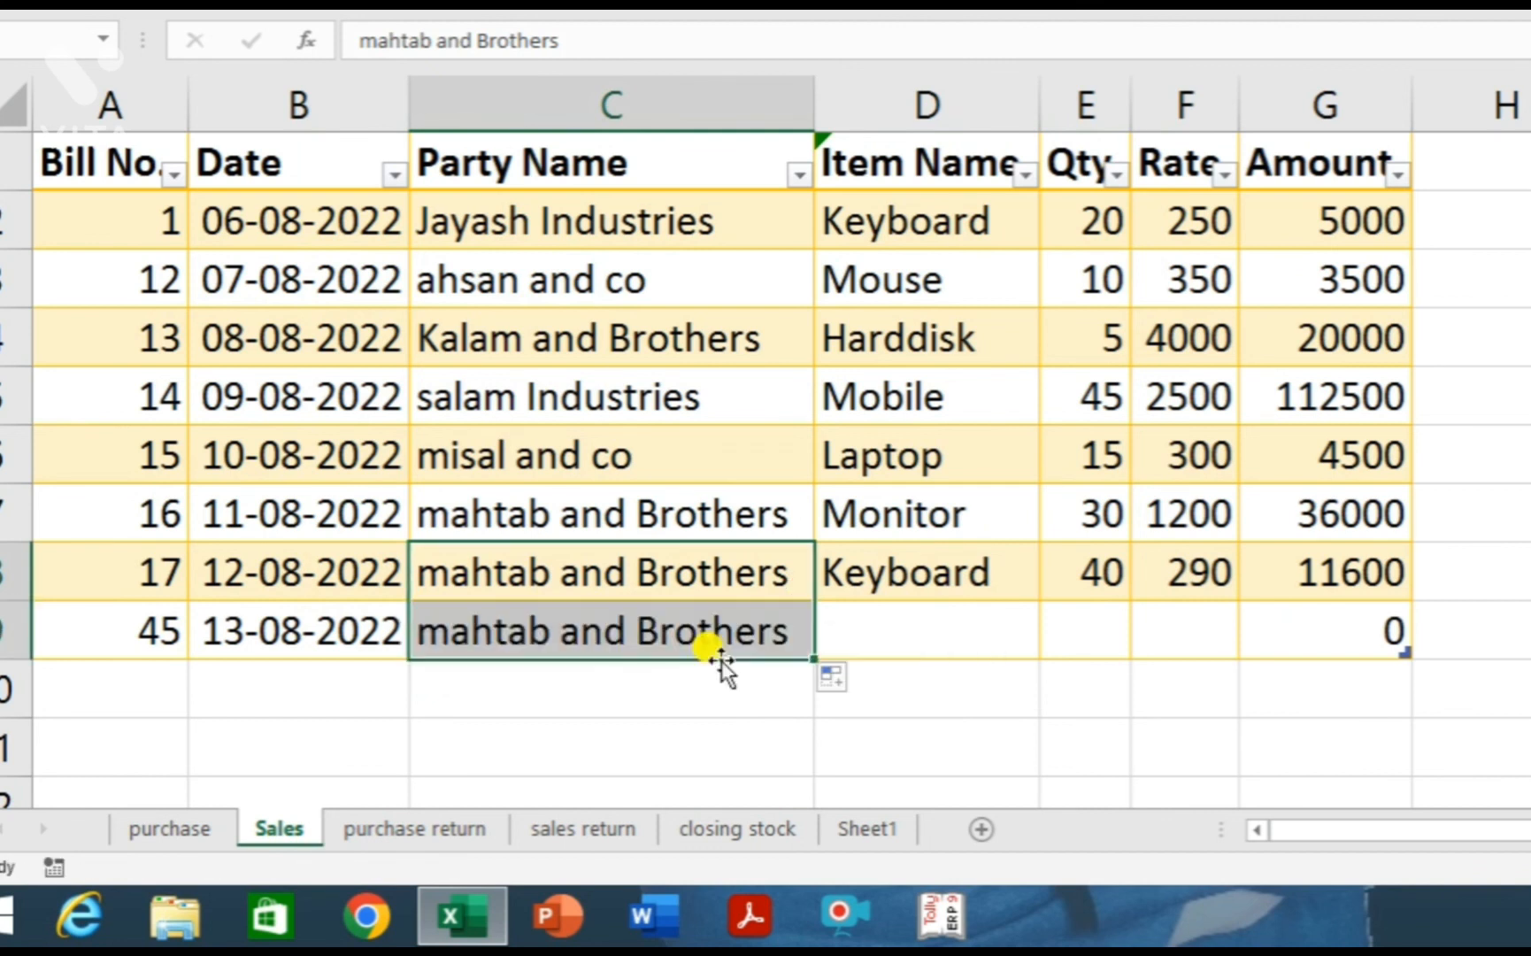
pyautogui.click(529, 624)
pyautogui.moveTo(533, 616); pyautogui.dragTo(315, 628)
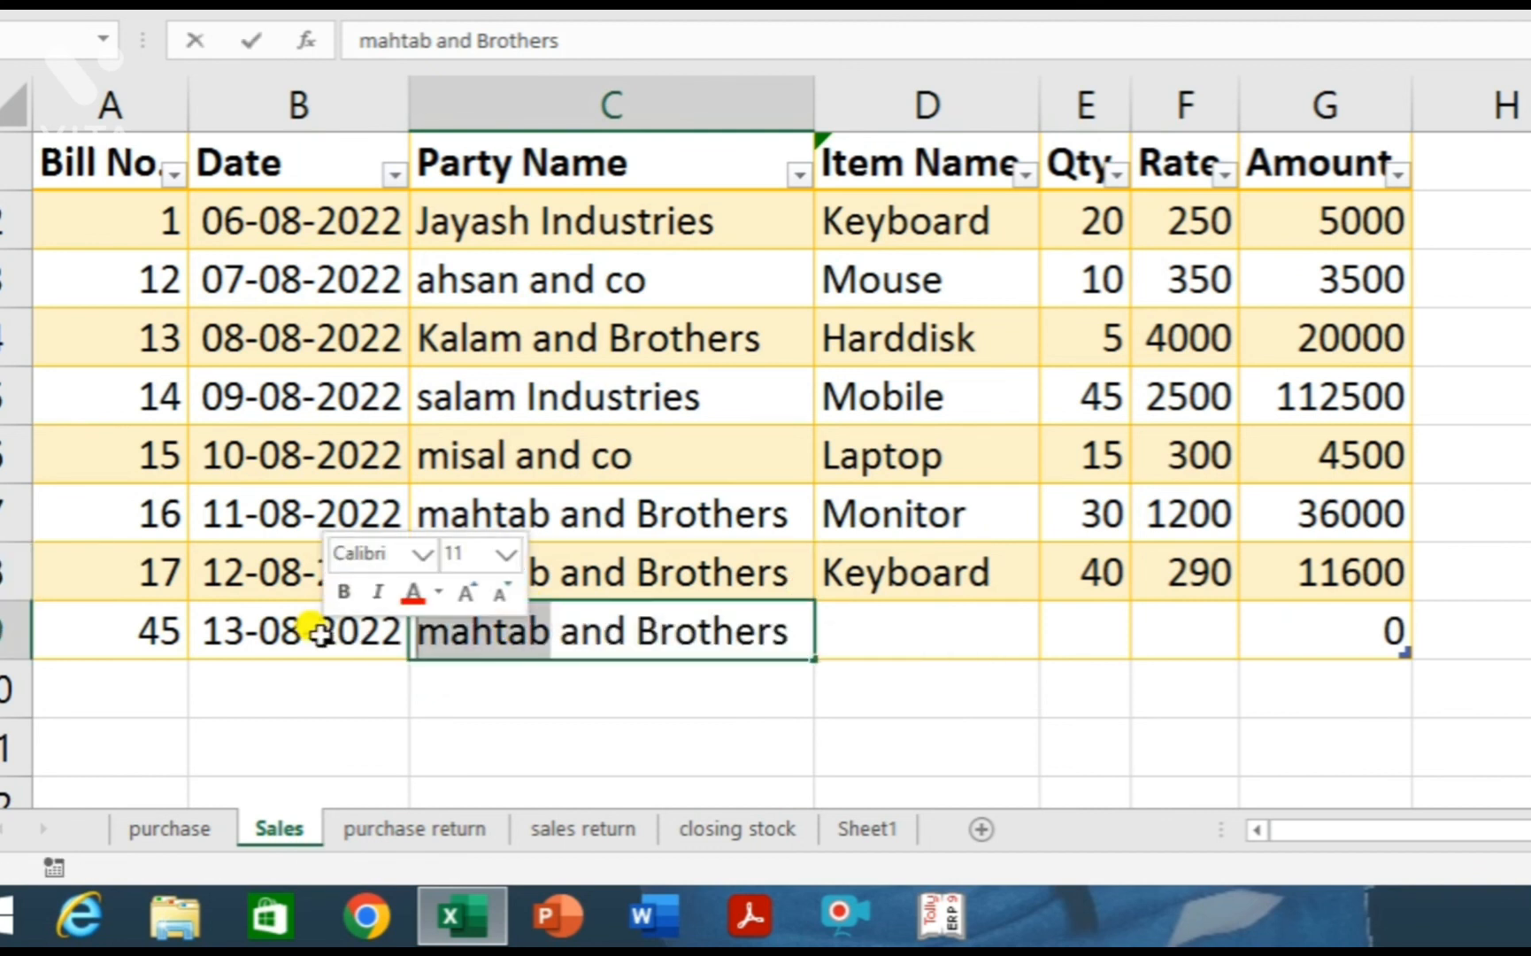
pyautogui.write('sak')
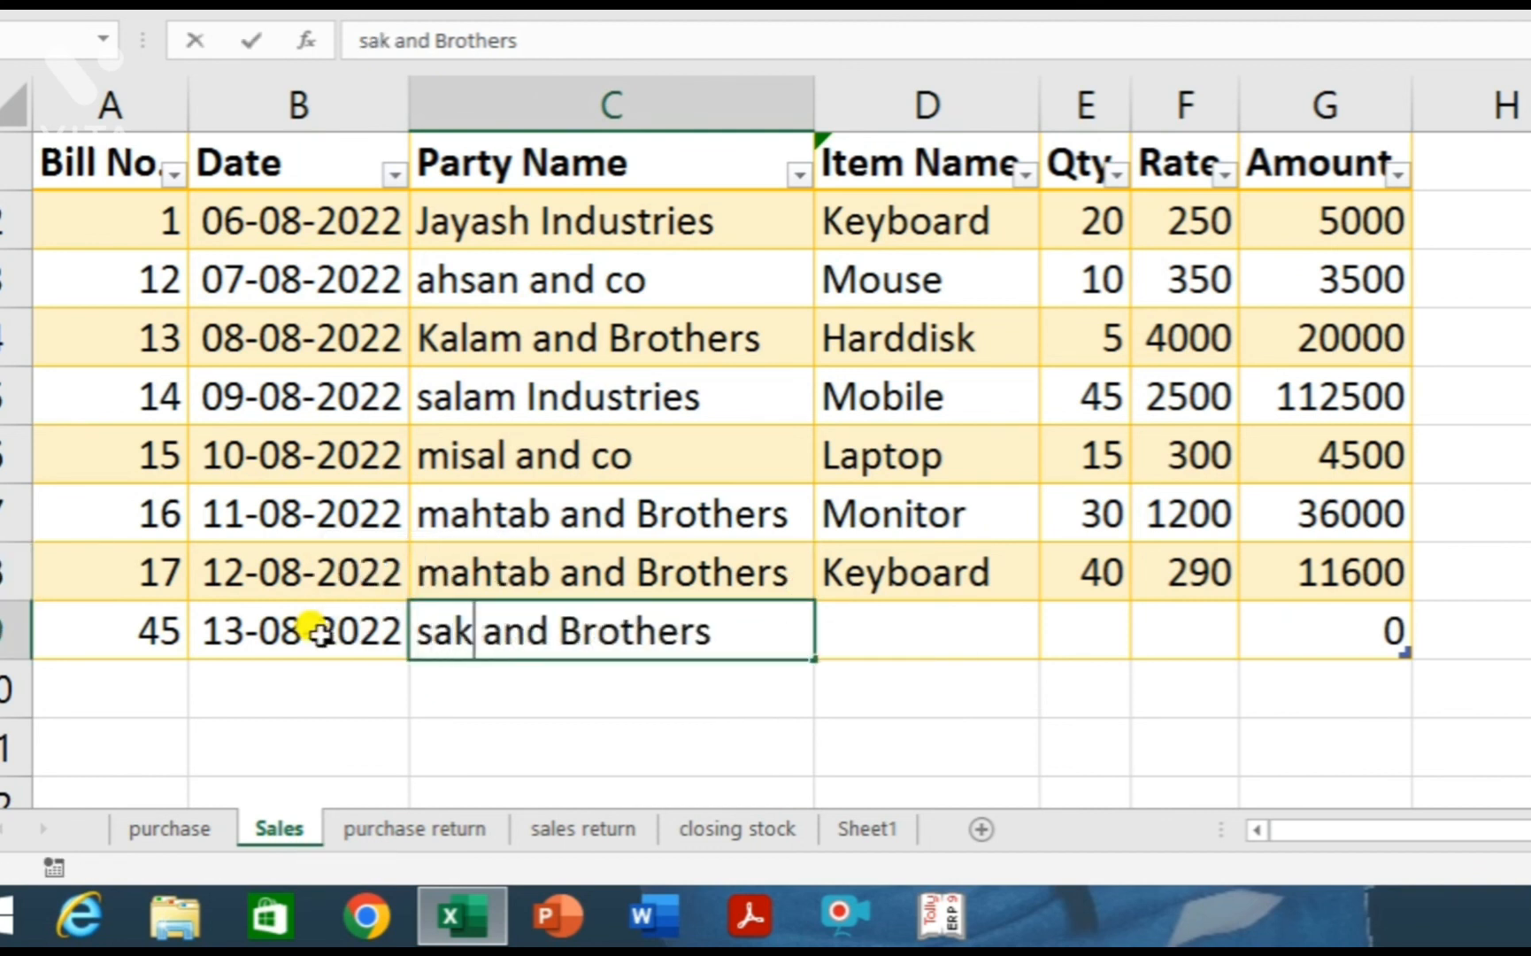
pyautogui.press('BackSpace')
pyautogui.write('lman')
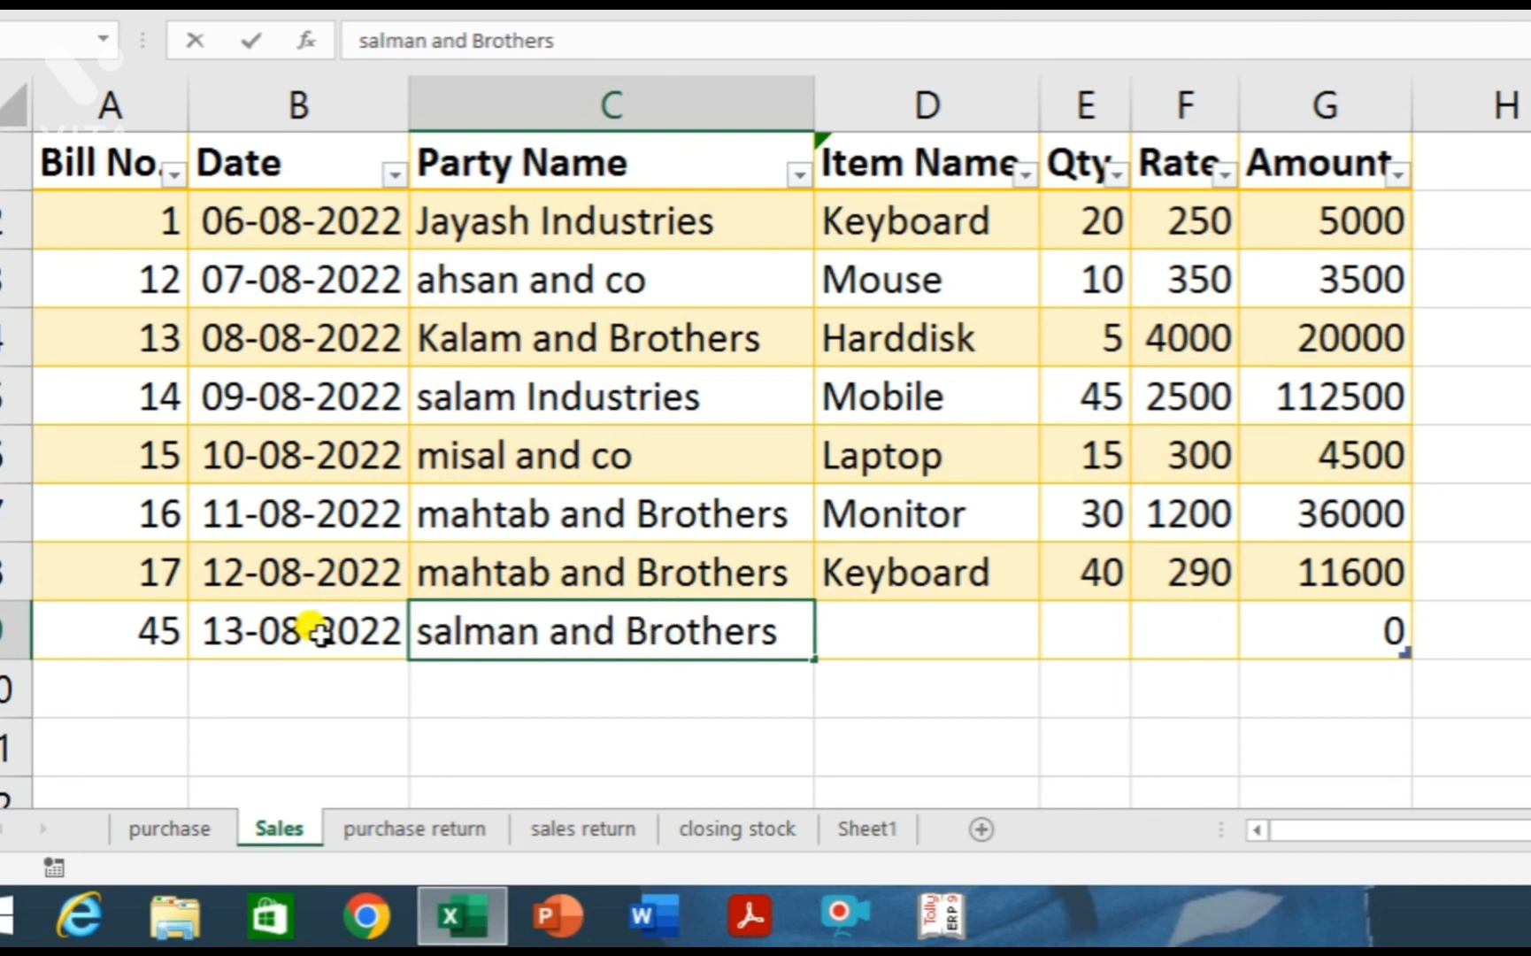
pyautogui.press('Tab')
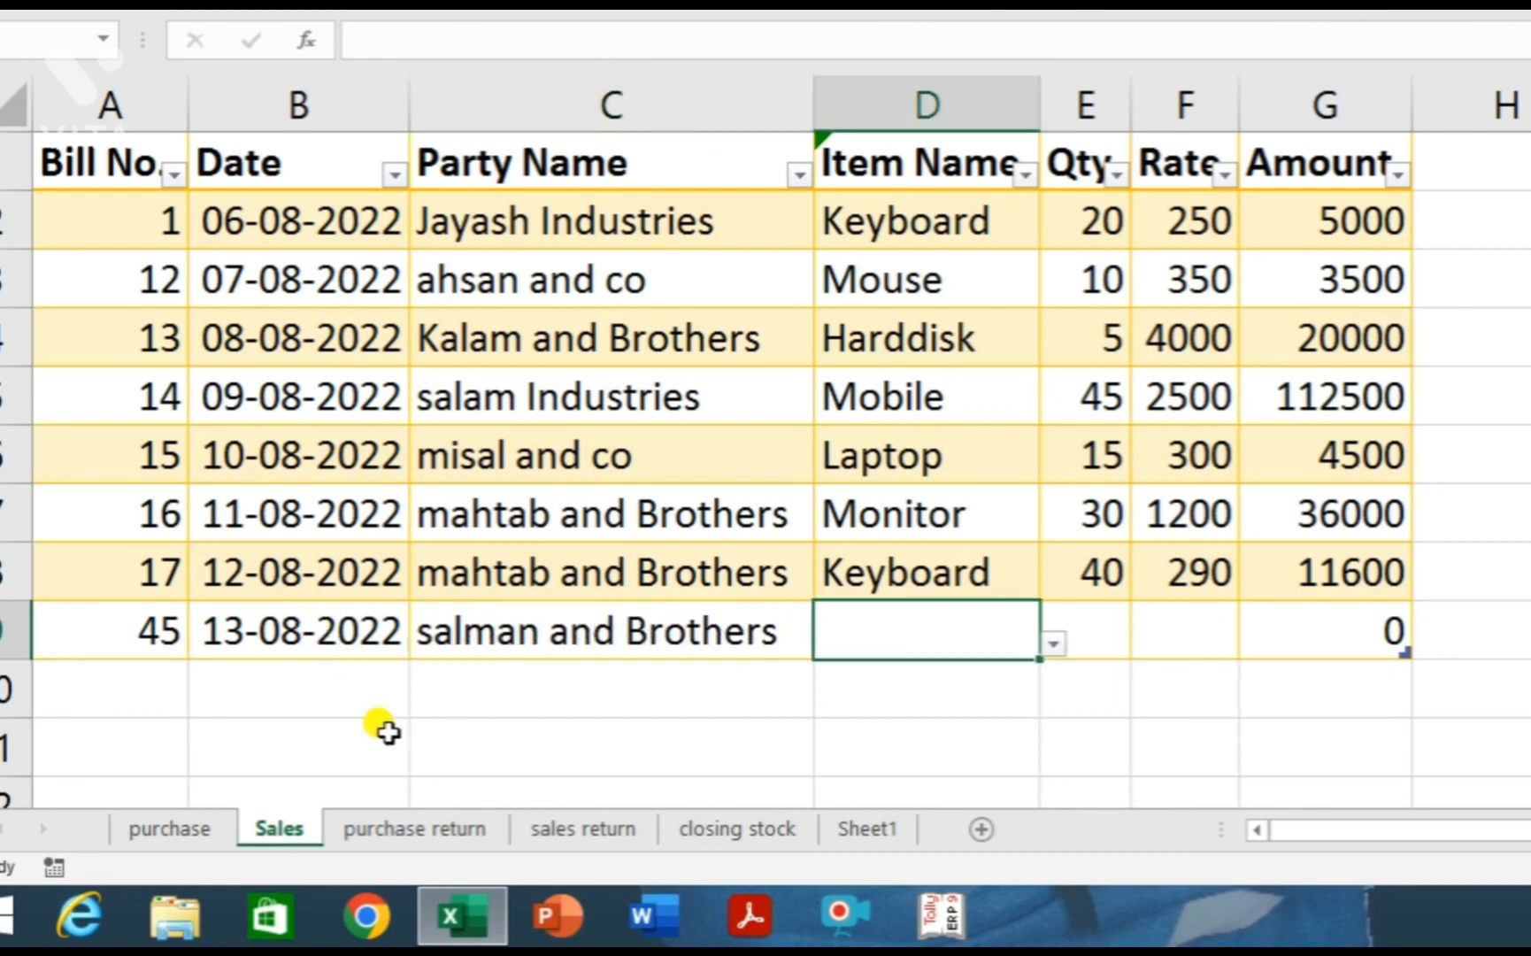
# - Complete the new Sales record with item Monitor, Qty 40 and Rate 6000, and check the Monitor row on the closing stock sheet
pyautogui.click(1052, 646)
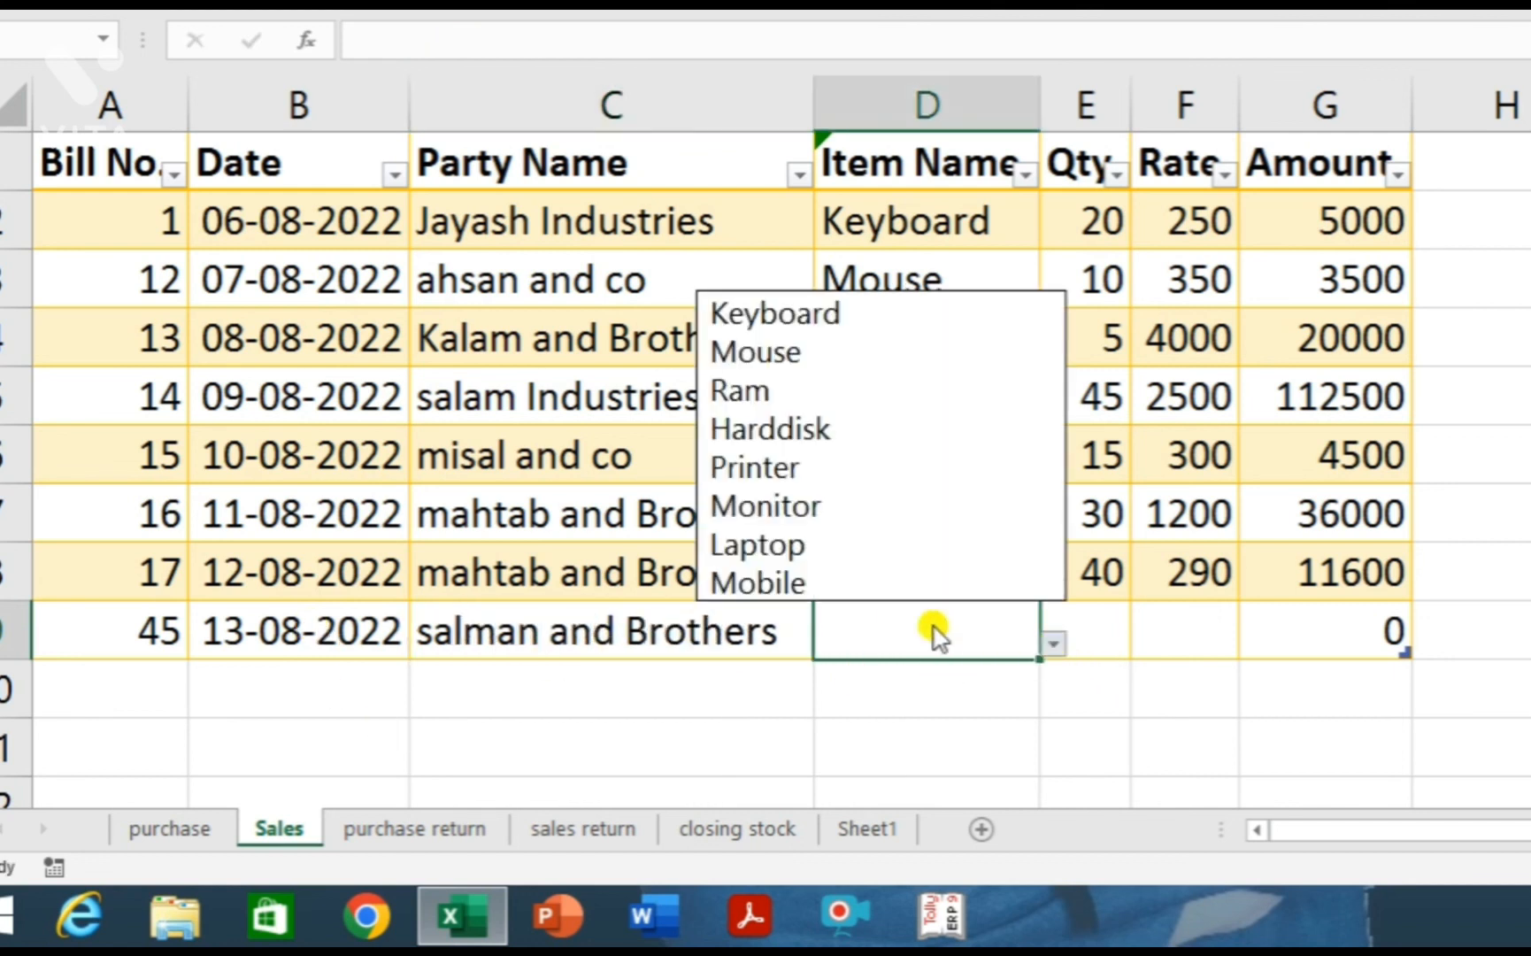
pyautogui.click(810, 508)
pyautogui.click(1104, 632)
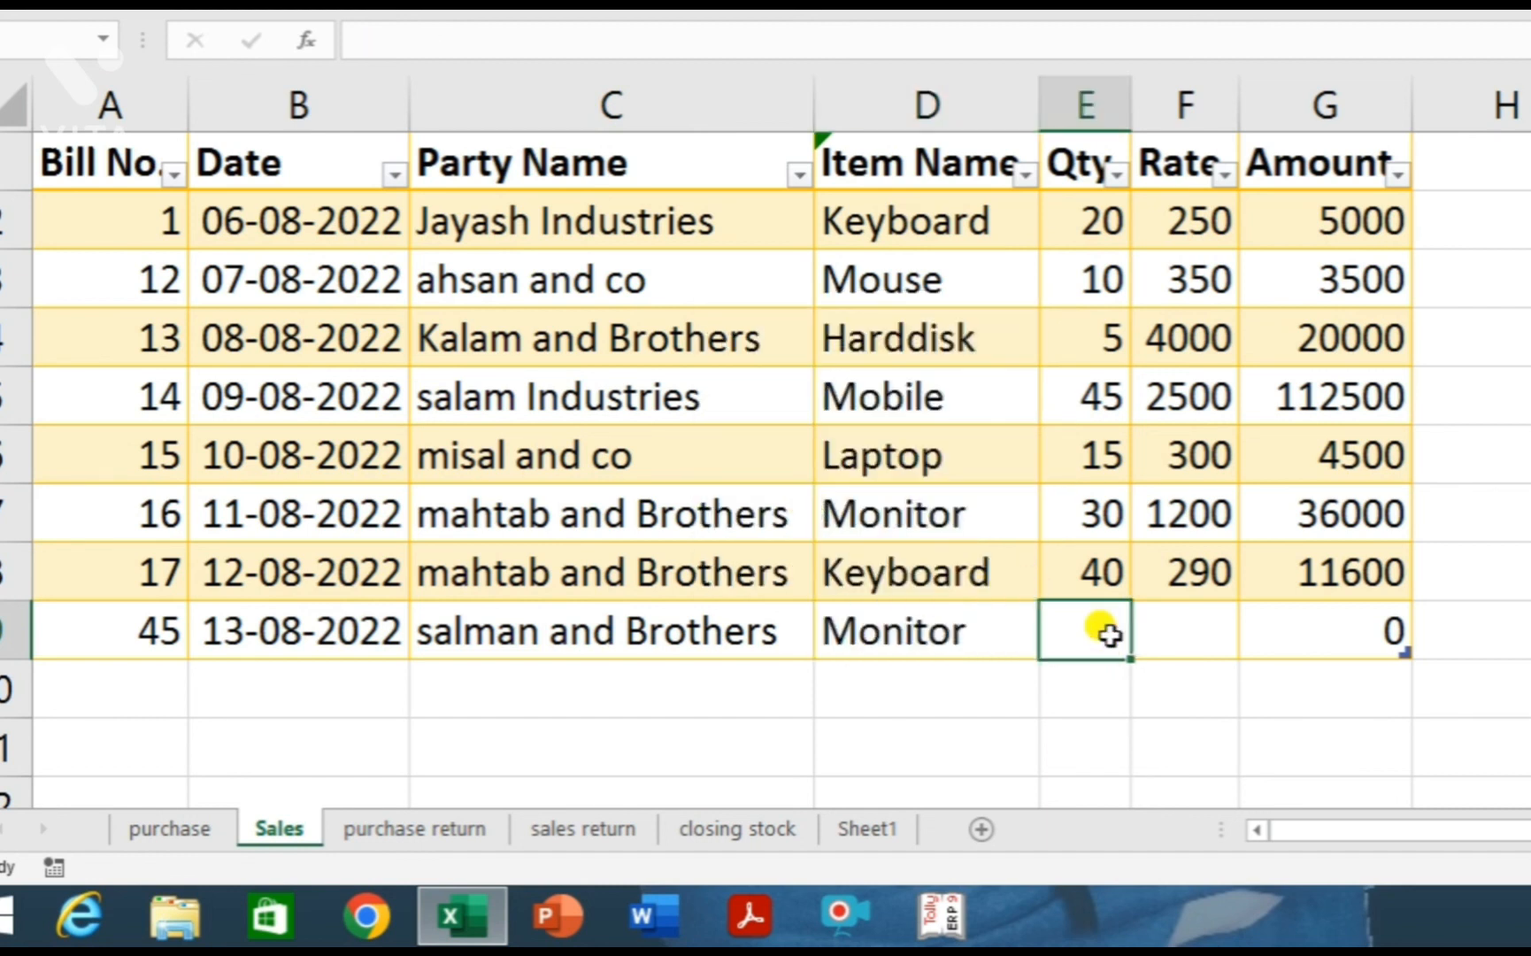
pyautogui.write('40')
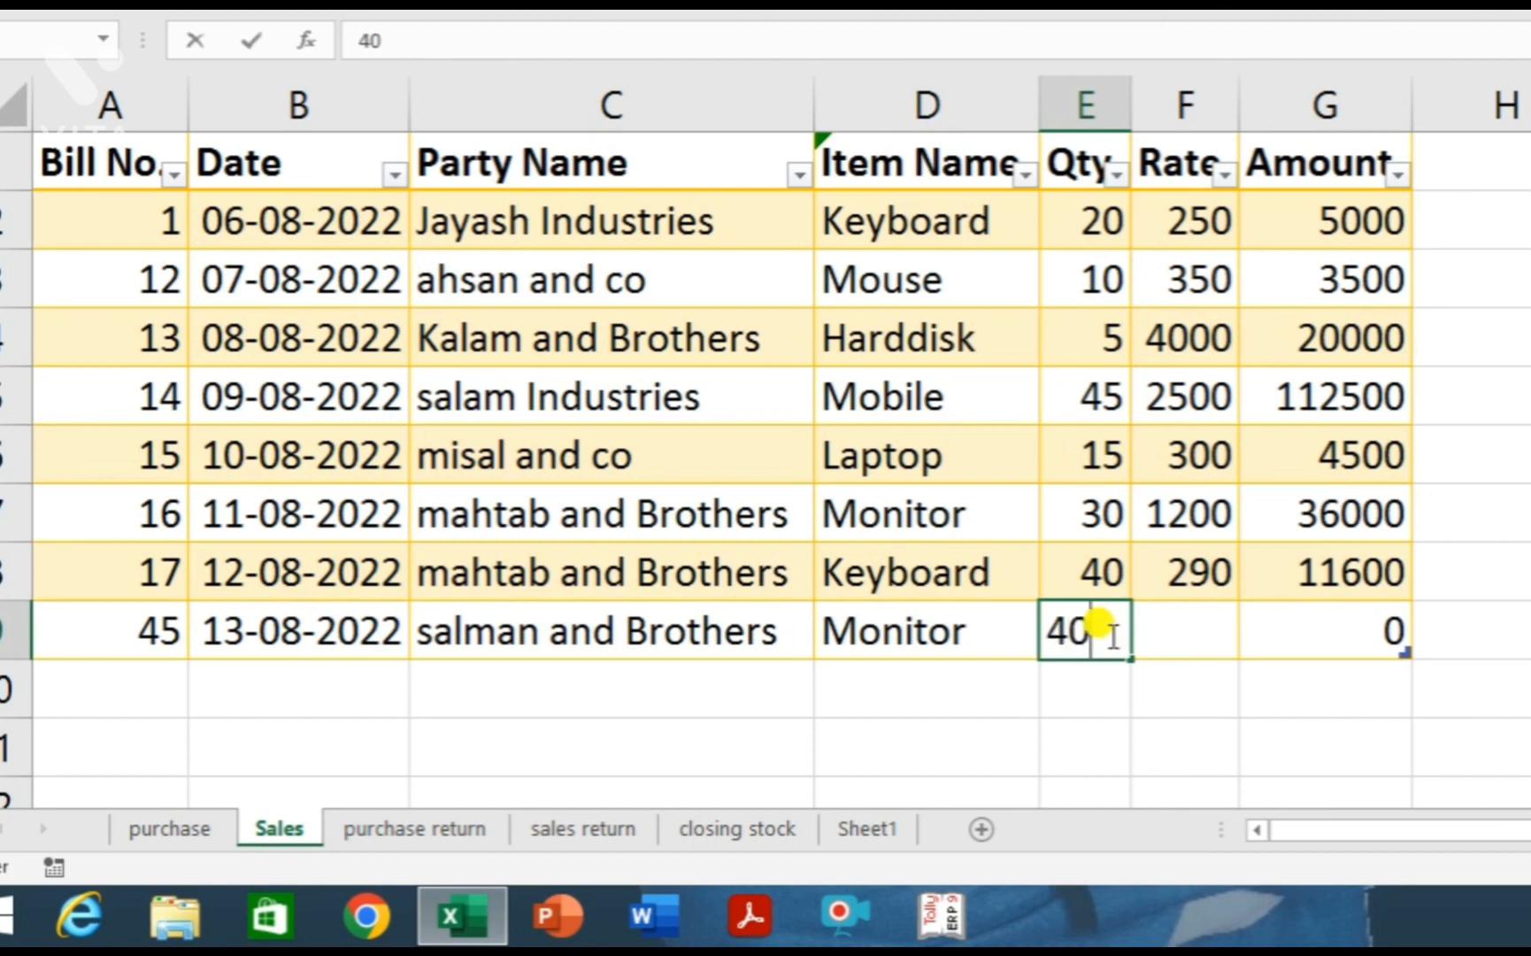
pyautogui.press('Tab')
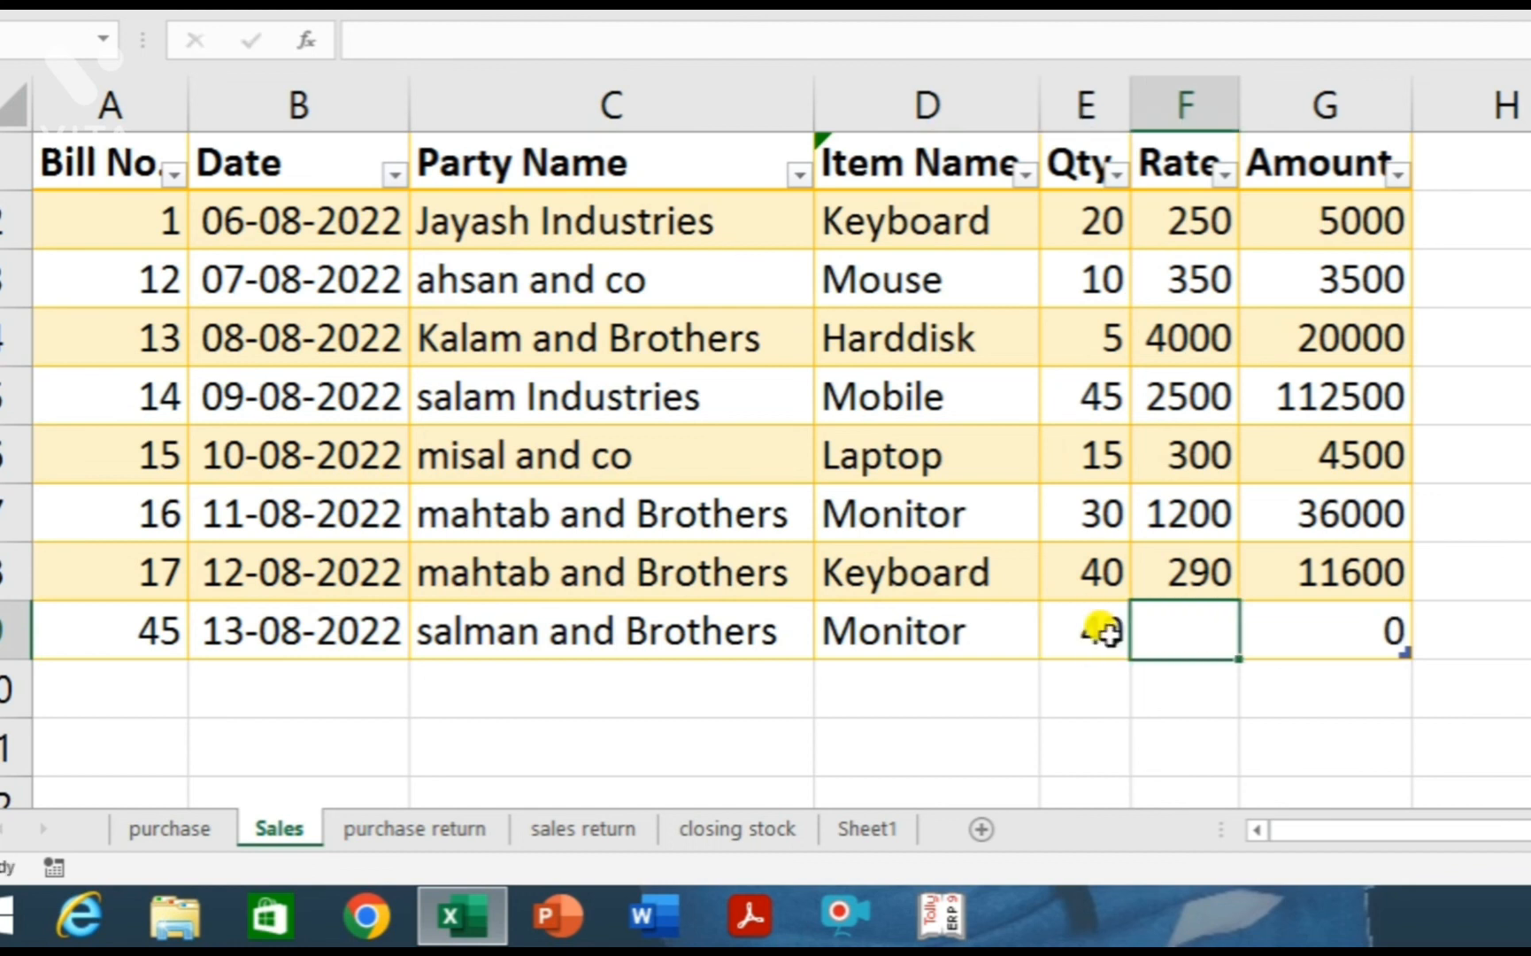
pyautogui.write('6000')
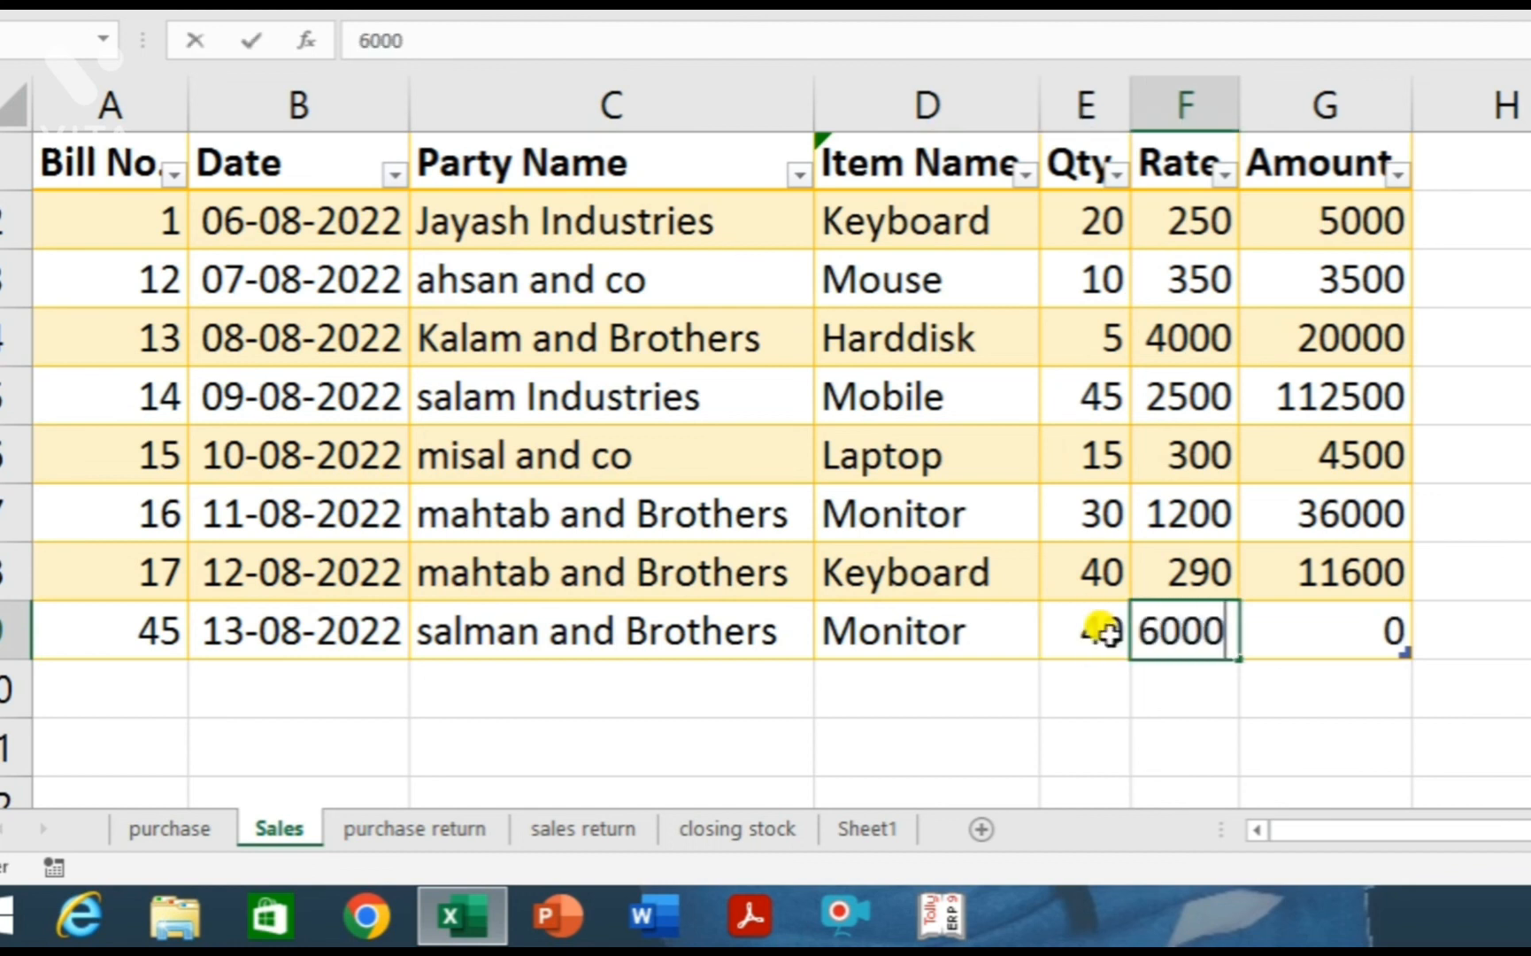
pyautogui.press('Tab')
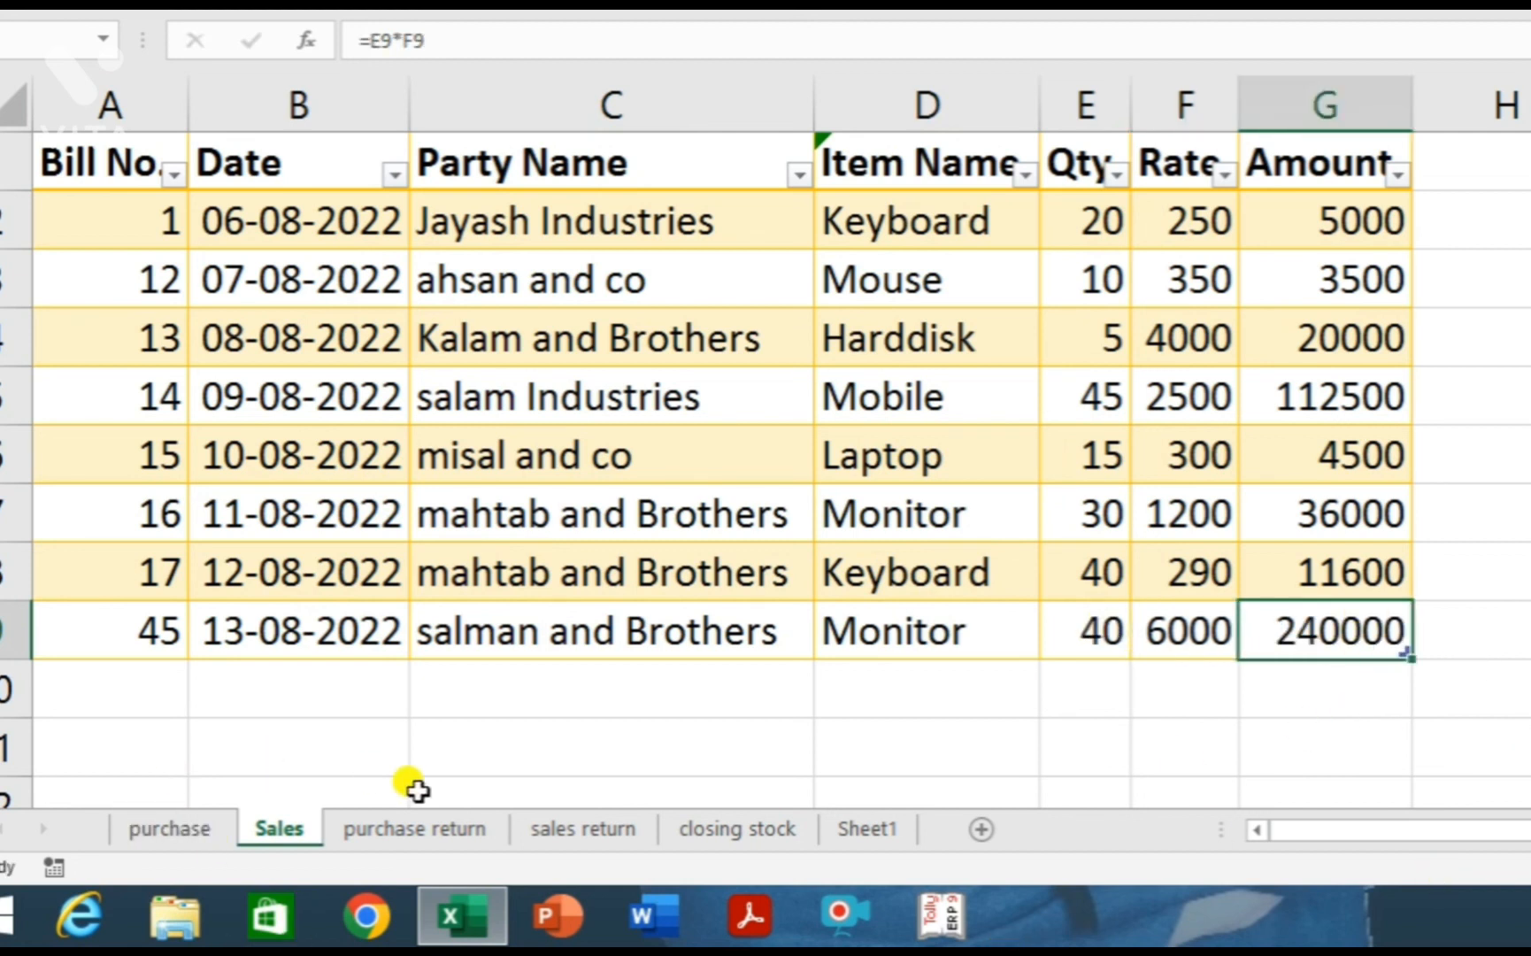
pyautogui.click(749, 830)
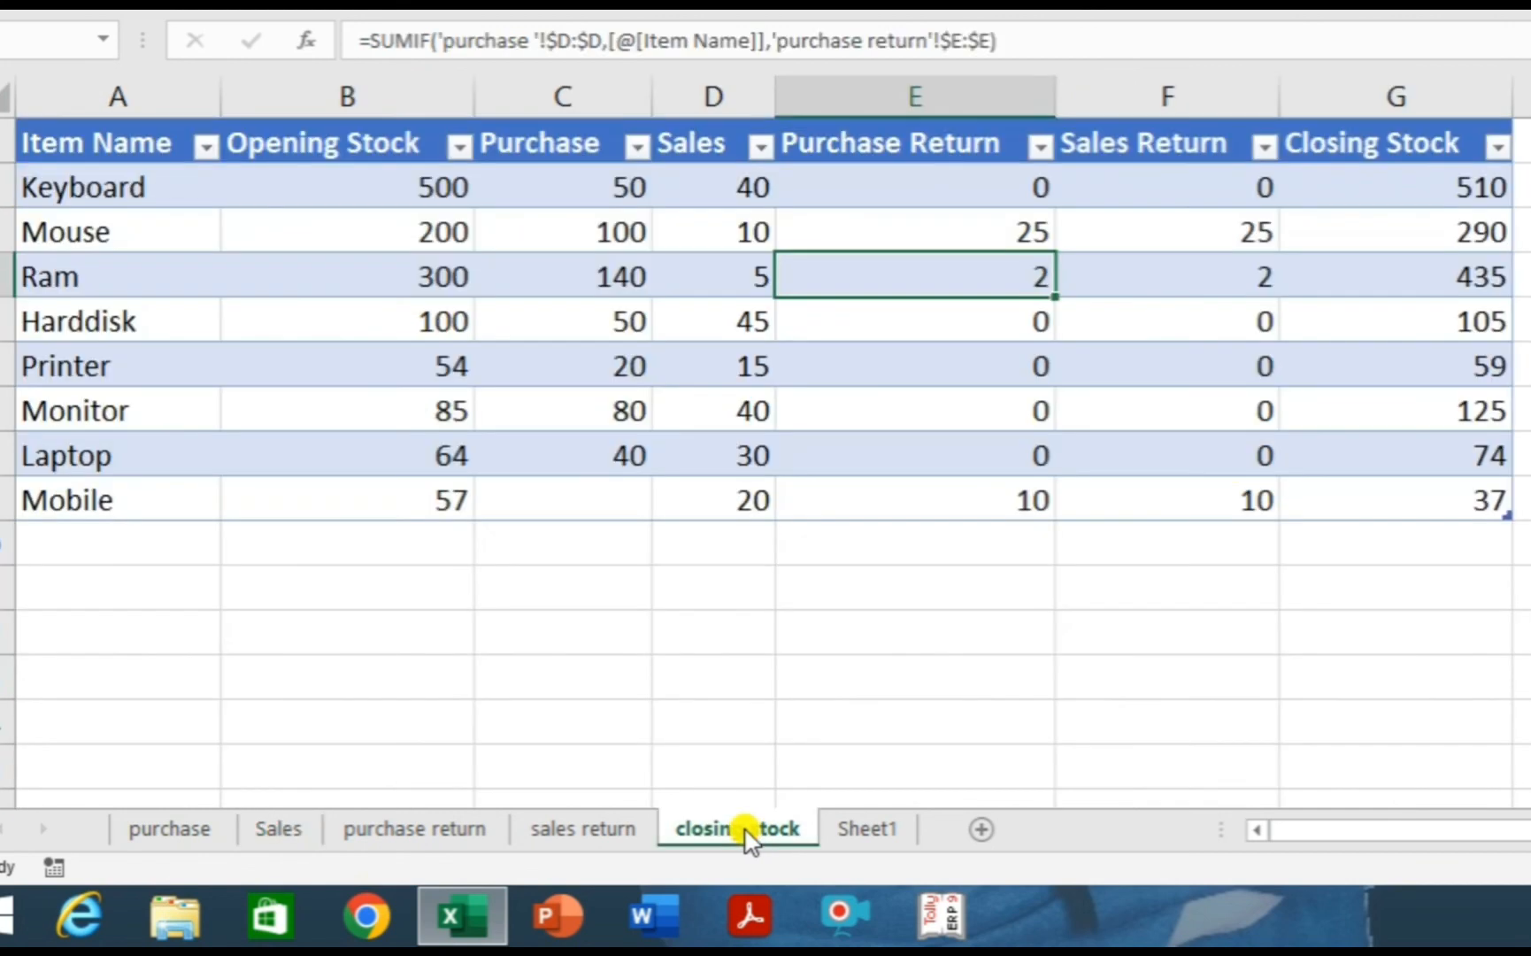
pyautogui.click(1391, 400)
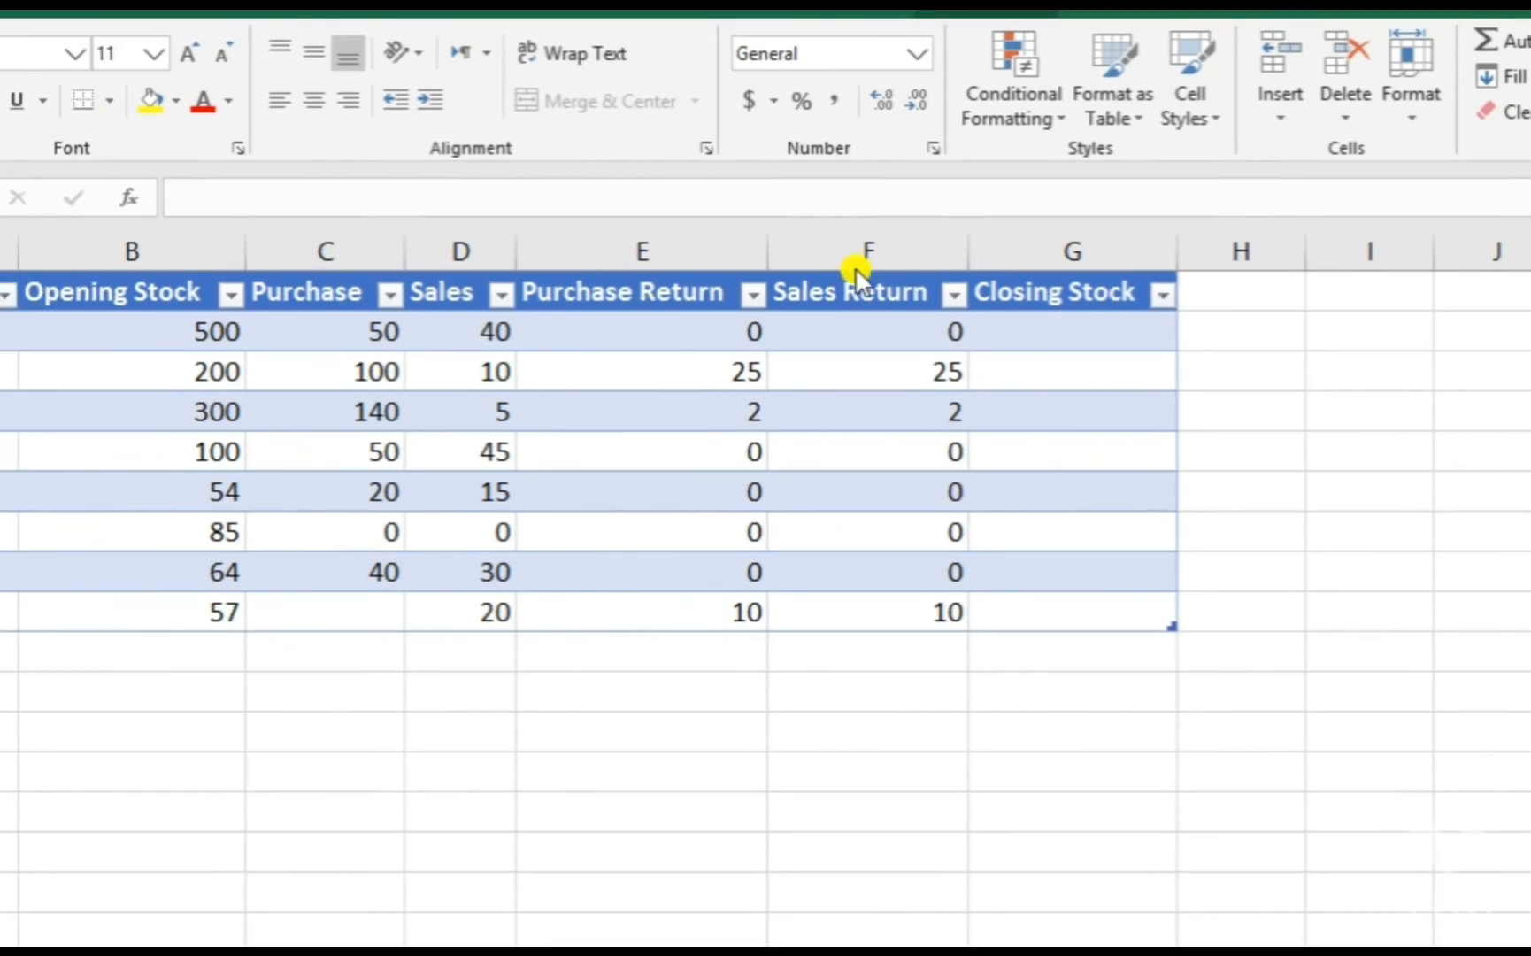
# - Start a formula in the first Closing Stock cell of the table with a reference to the same row's Purchase value
pyautogui.click(851, 309)
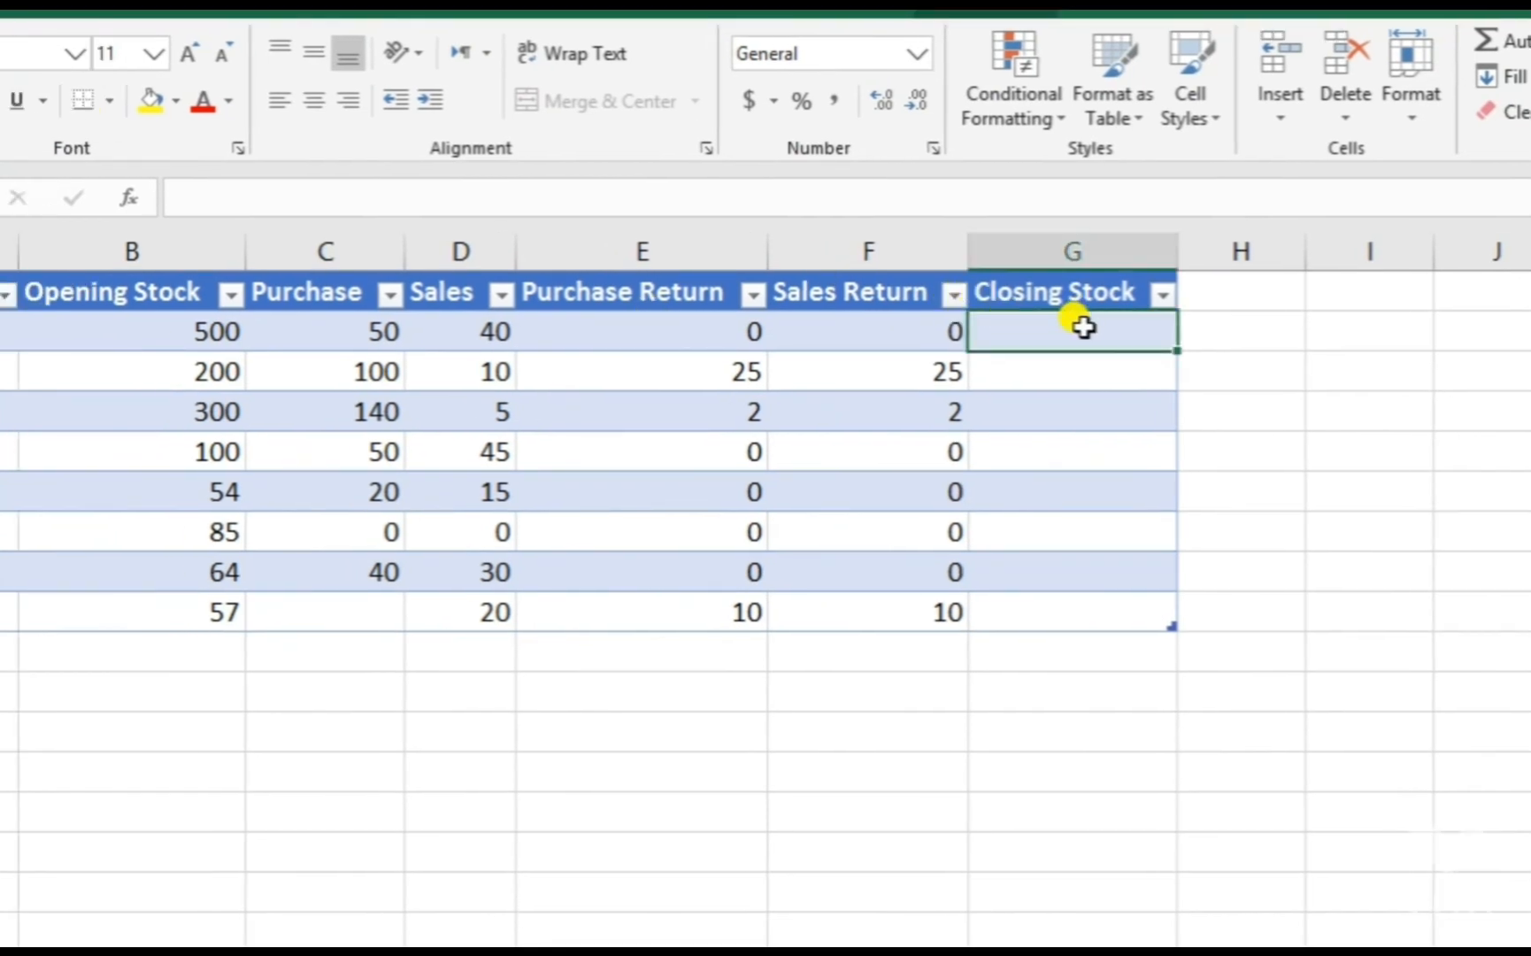
pyautogui.scroll(1, 1081, 328)
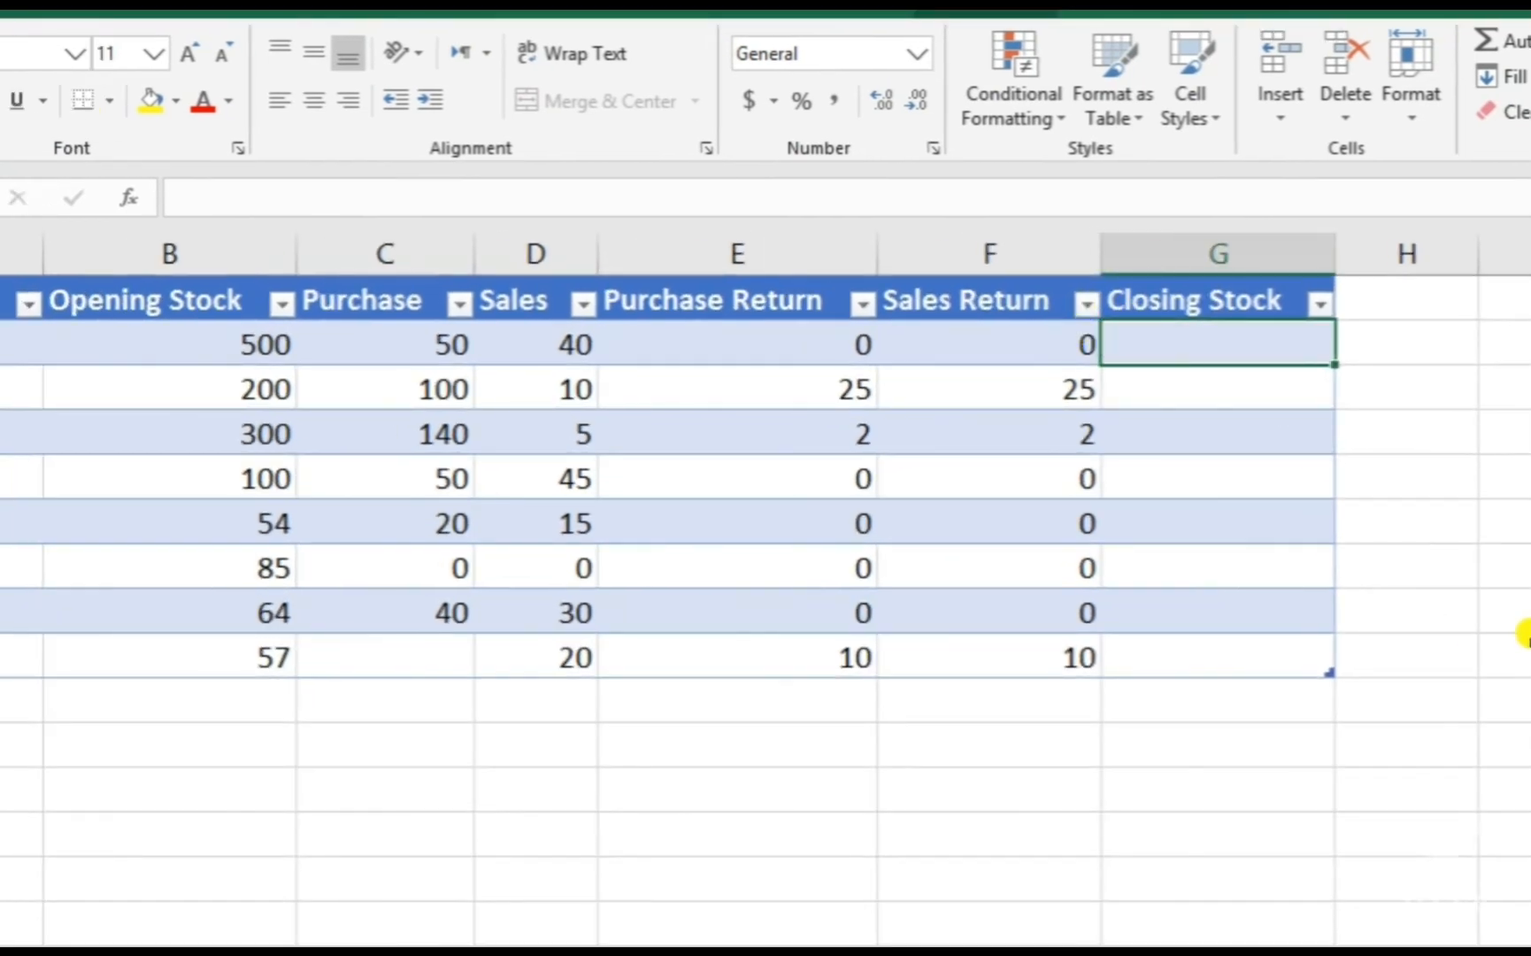
pyautogui.scroll(-1, 1079, 492)
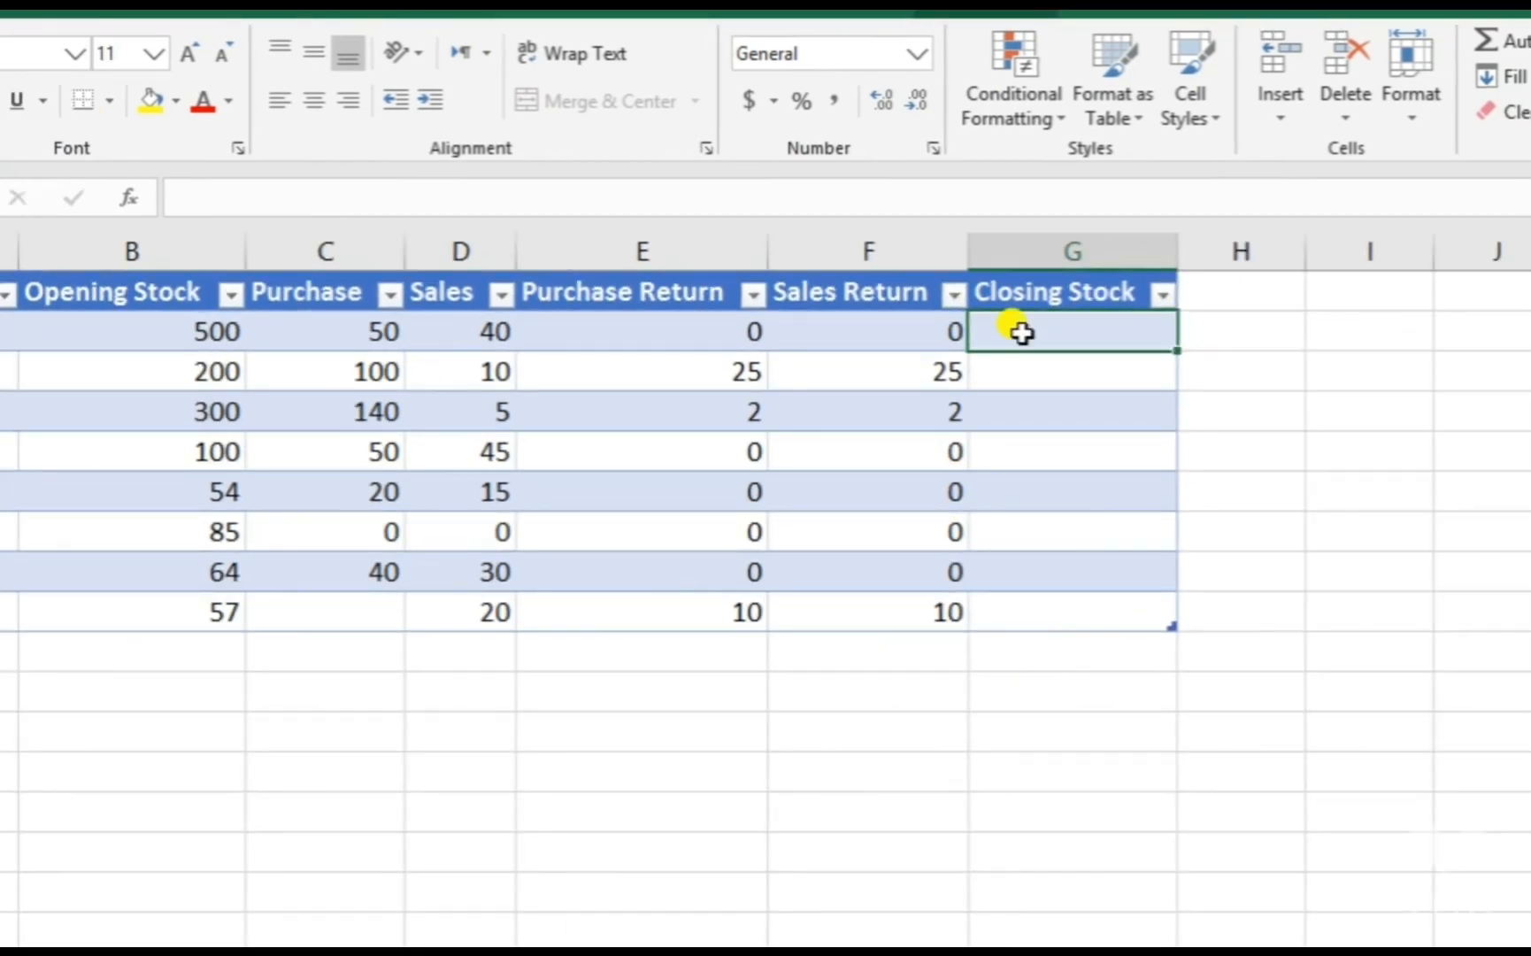
pyautogui.write('=')
pyautogui.click(337, 331)
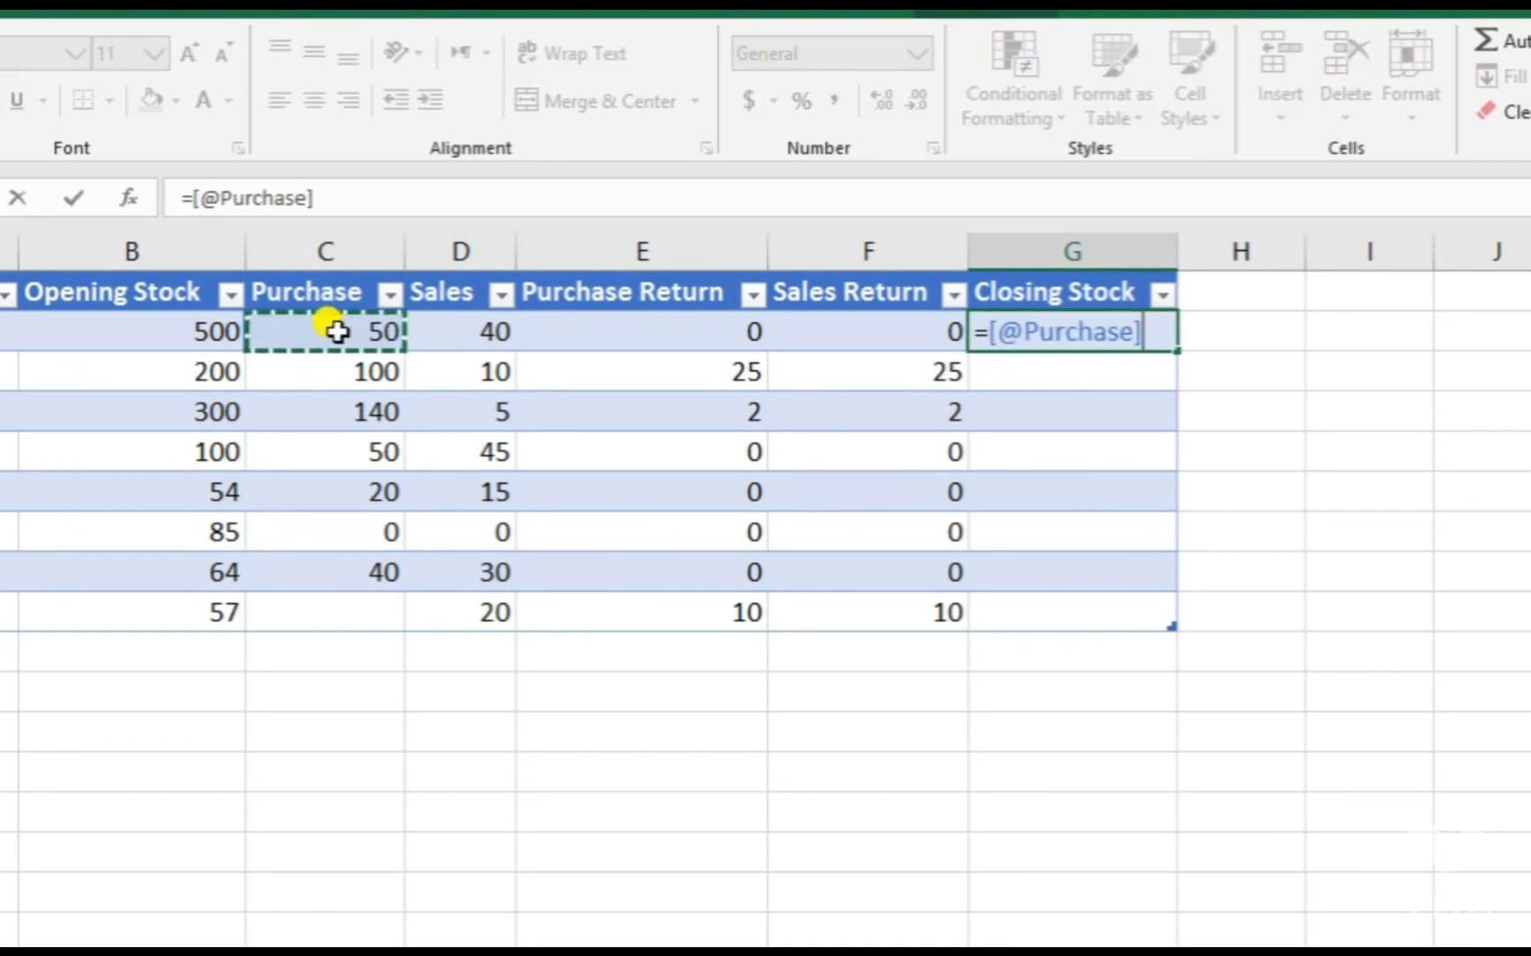